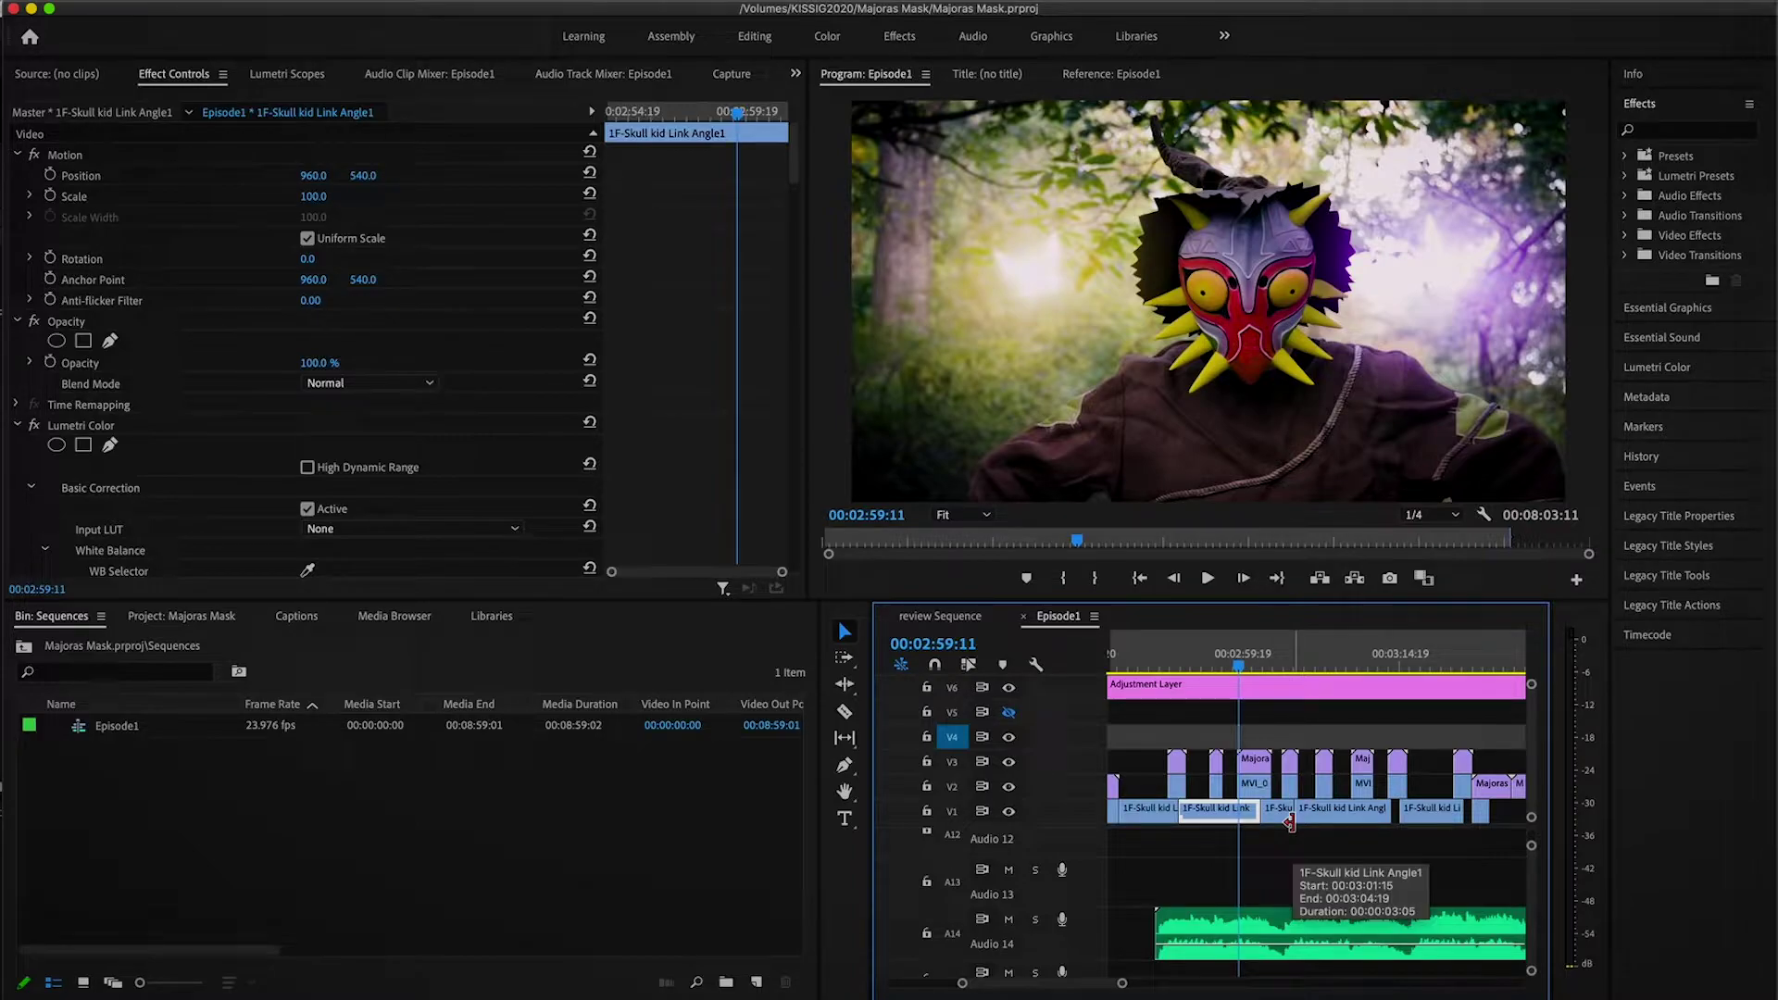
drag(1289, 821, 1299, 798)
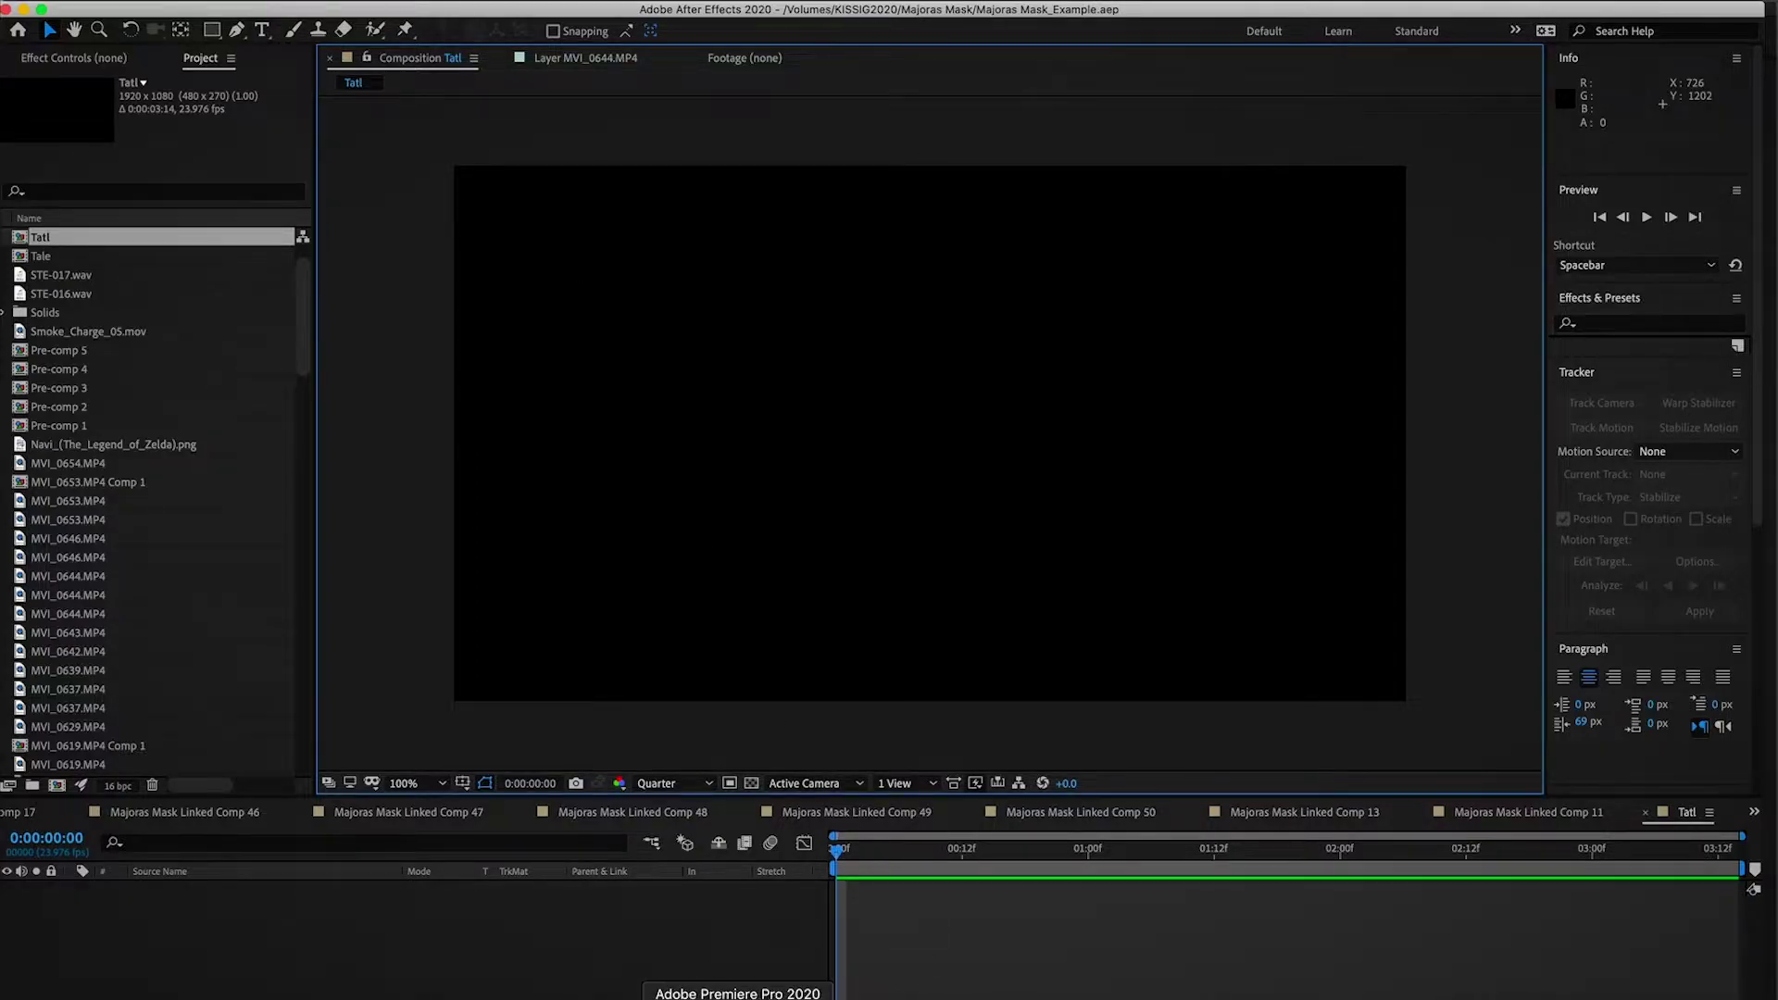
click(707, 997)
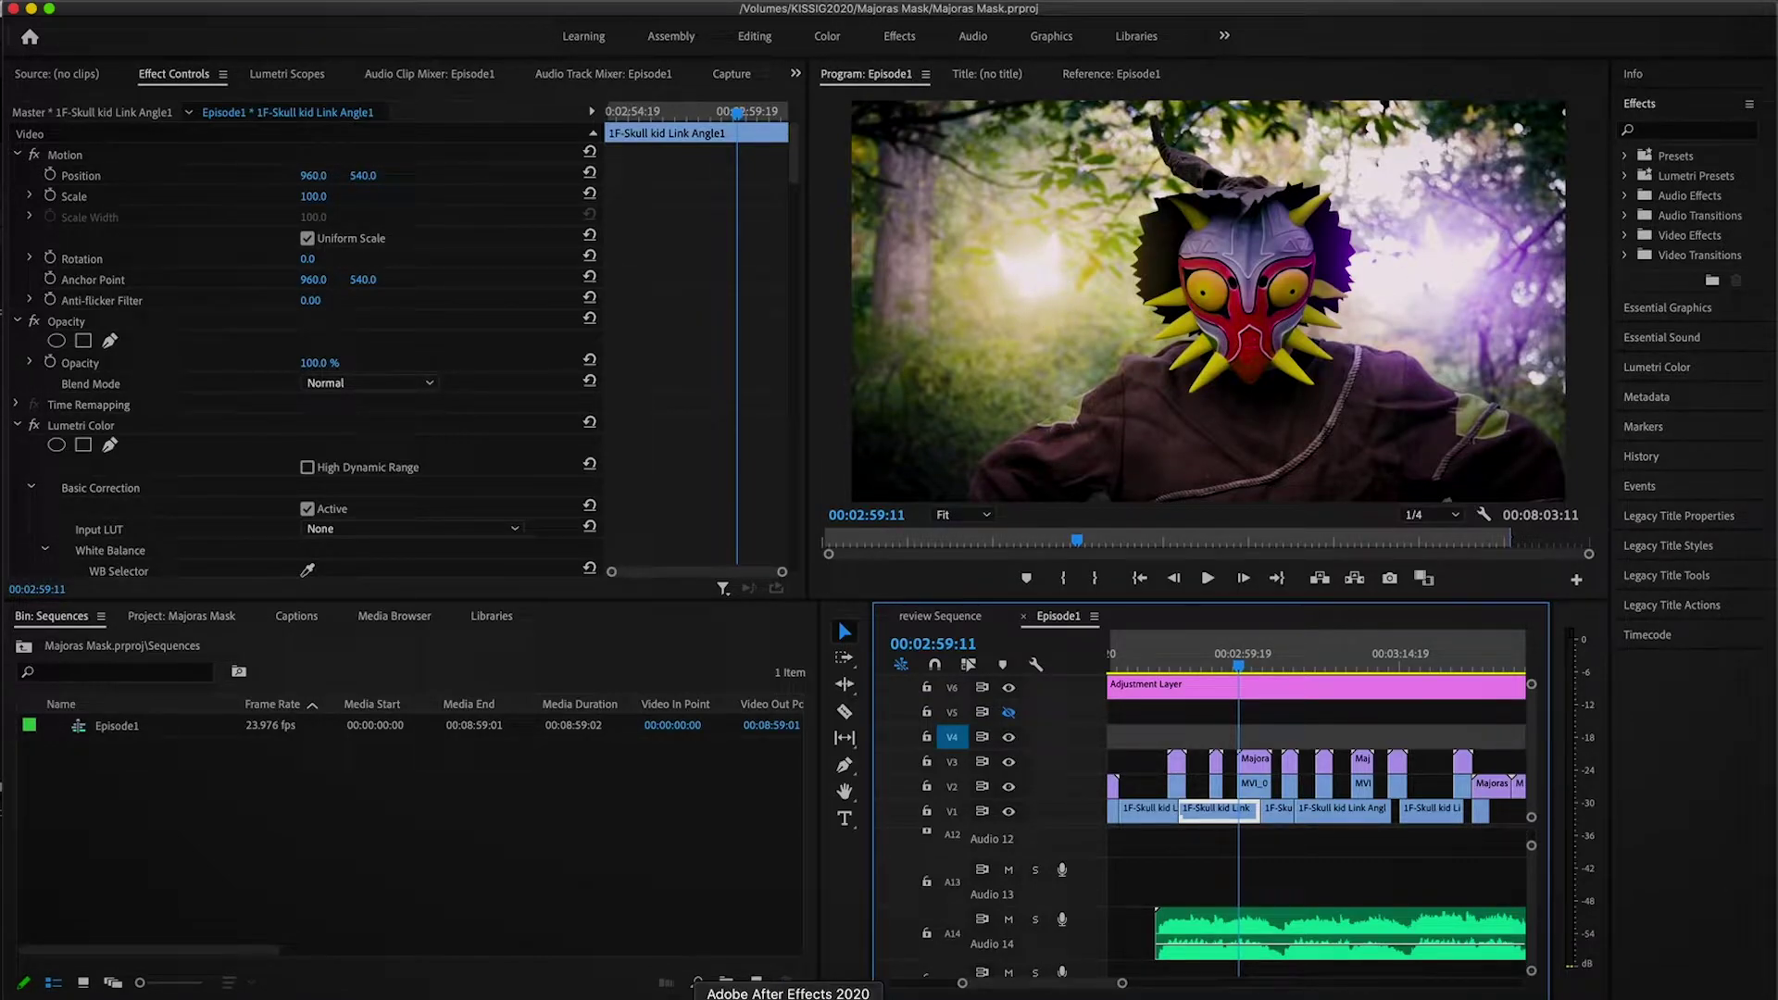
Step: Switch to After Effects and add a new 1920 x 1080 px white solid to the Tatl composition
click(788, 996)
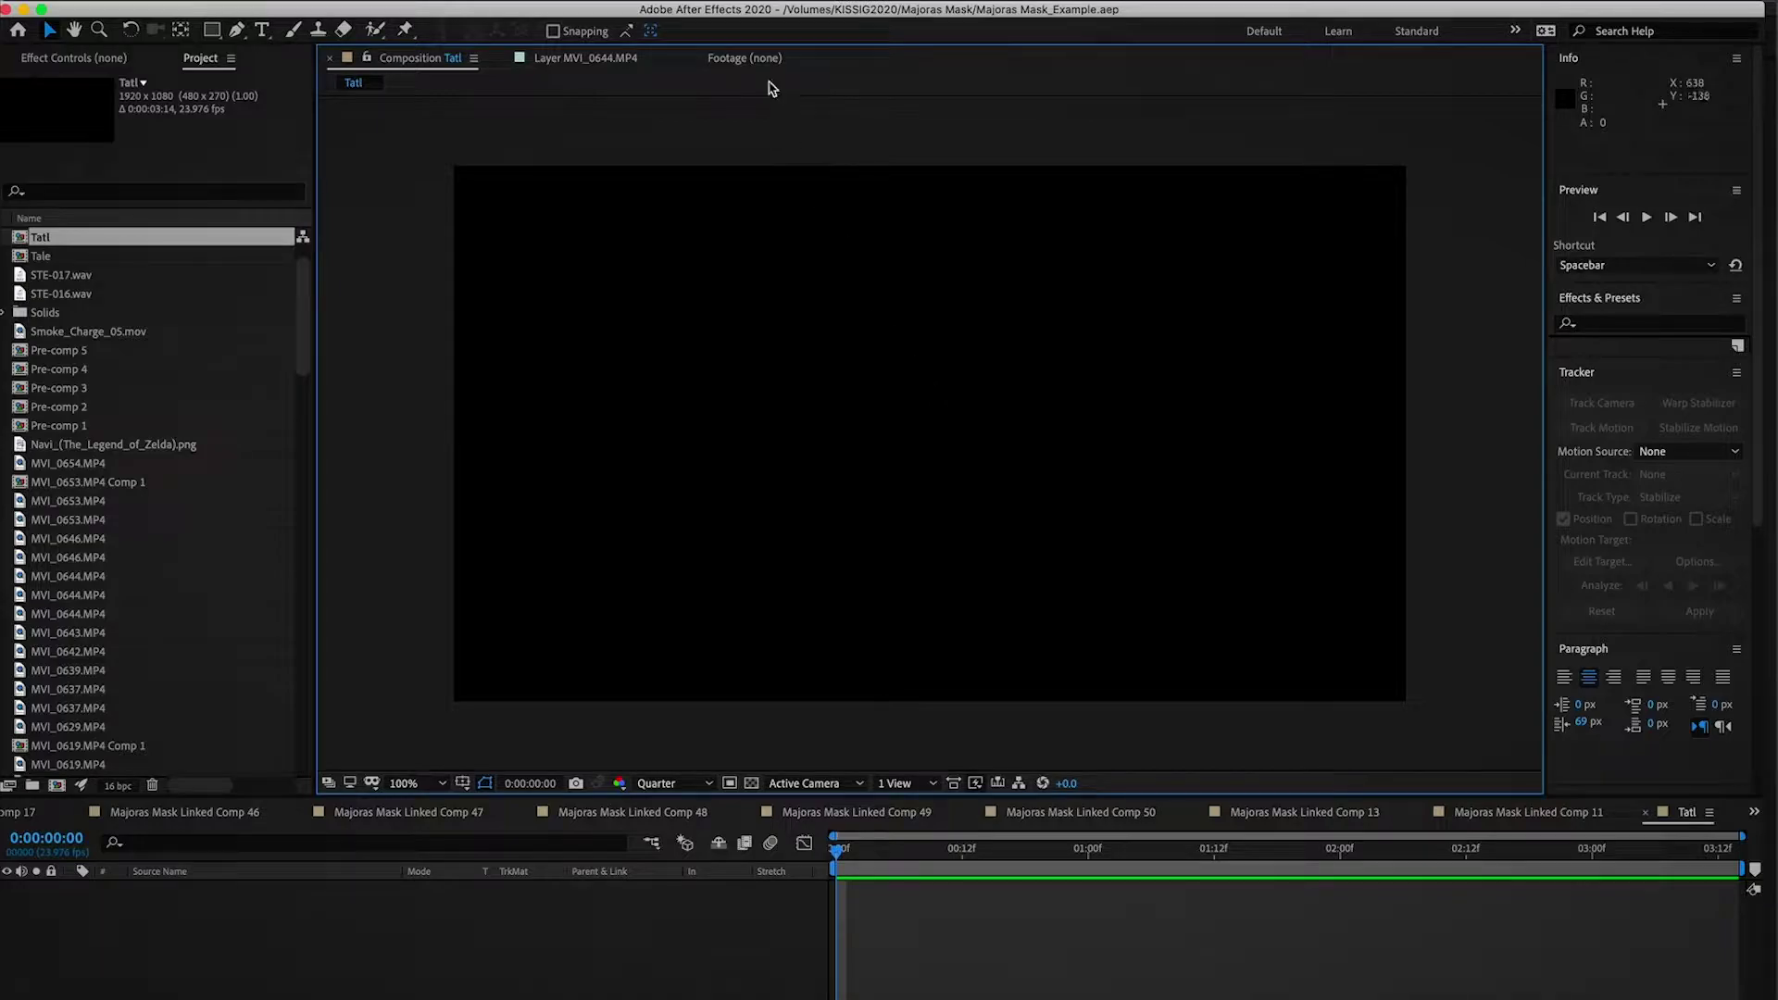
click(354, 0)
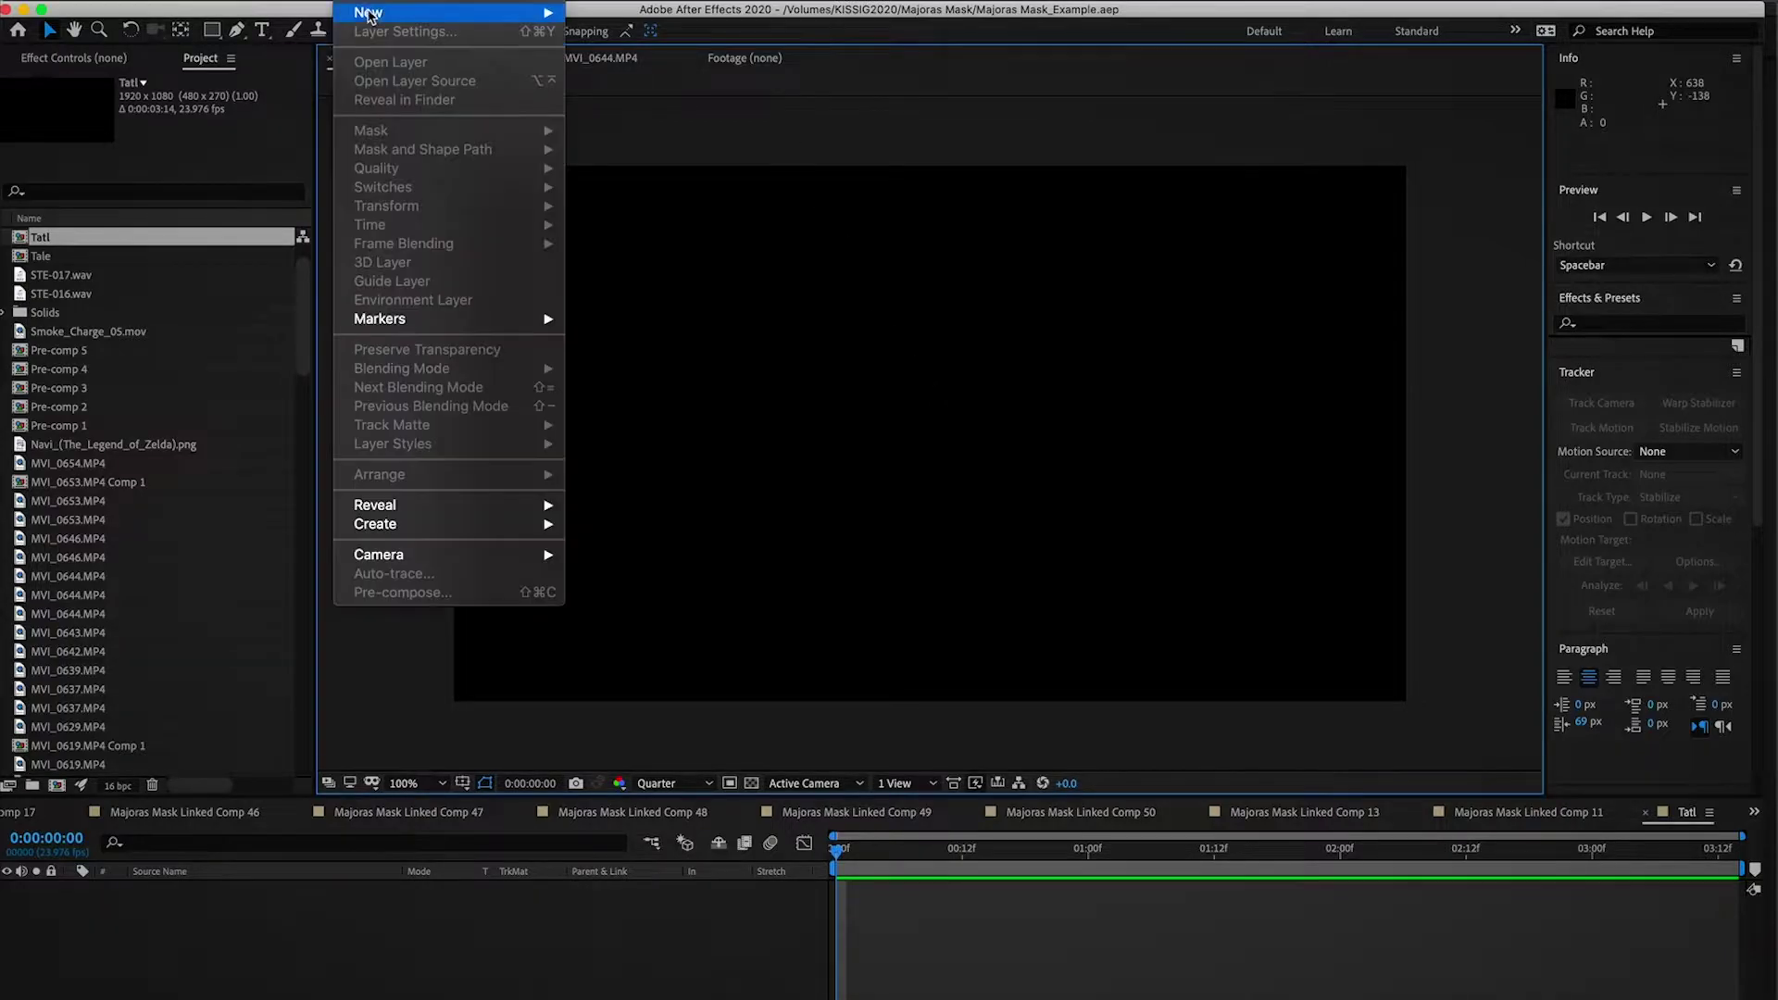
mouse_move(371, 13)
click(713, 43)
click(713, 41)
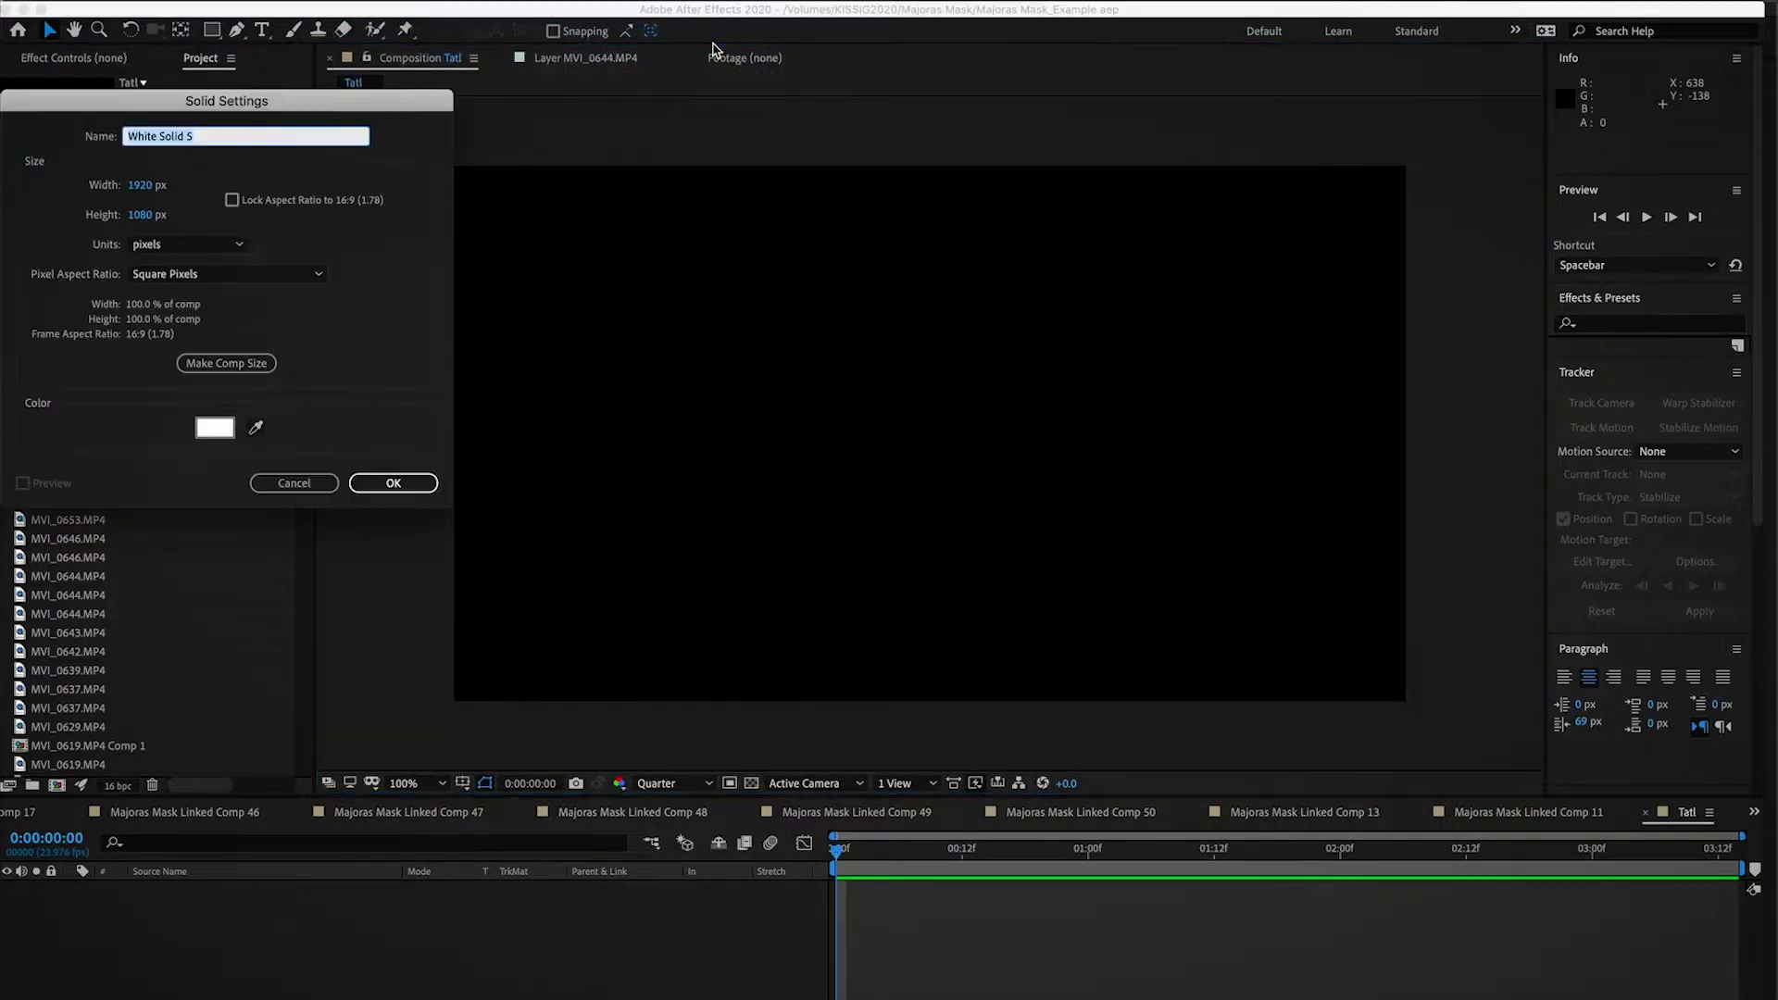
click(369, 485)
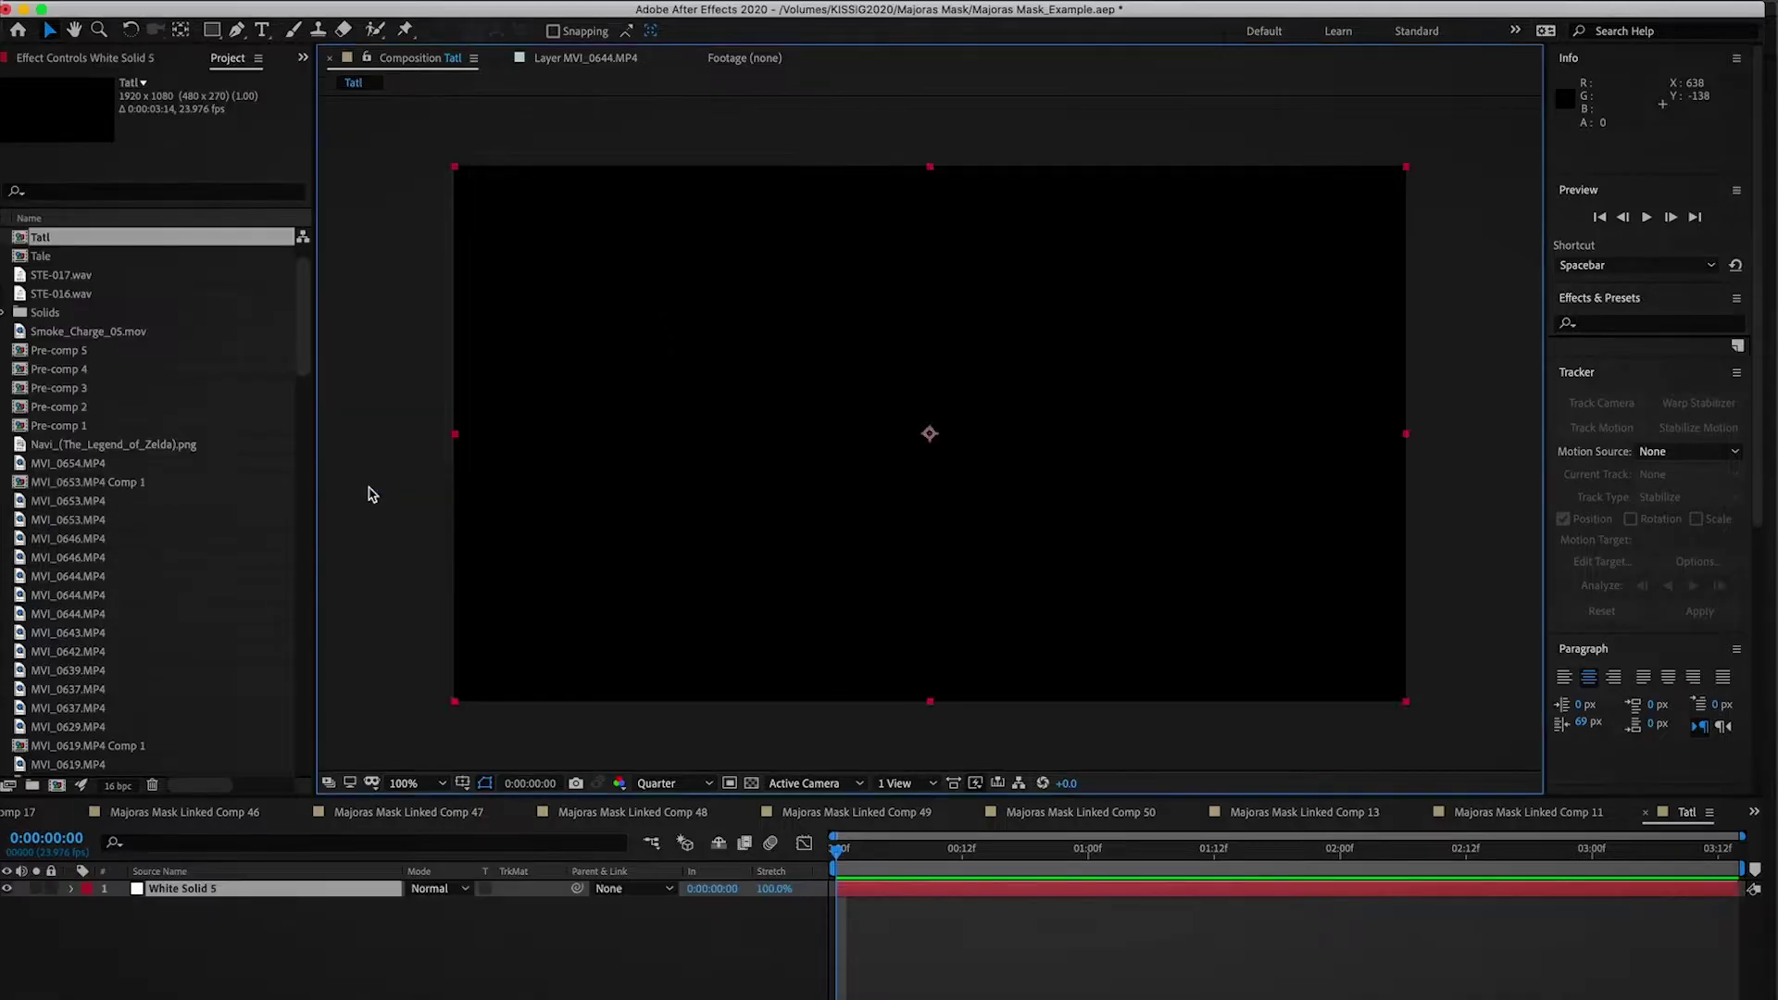
Step: Search the effects for "optical" and apply Optical Flares to the white solid
click(1625, 324)
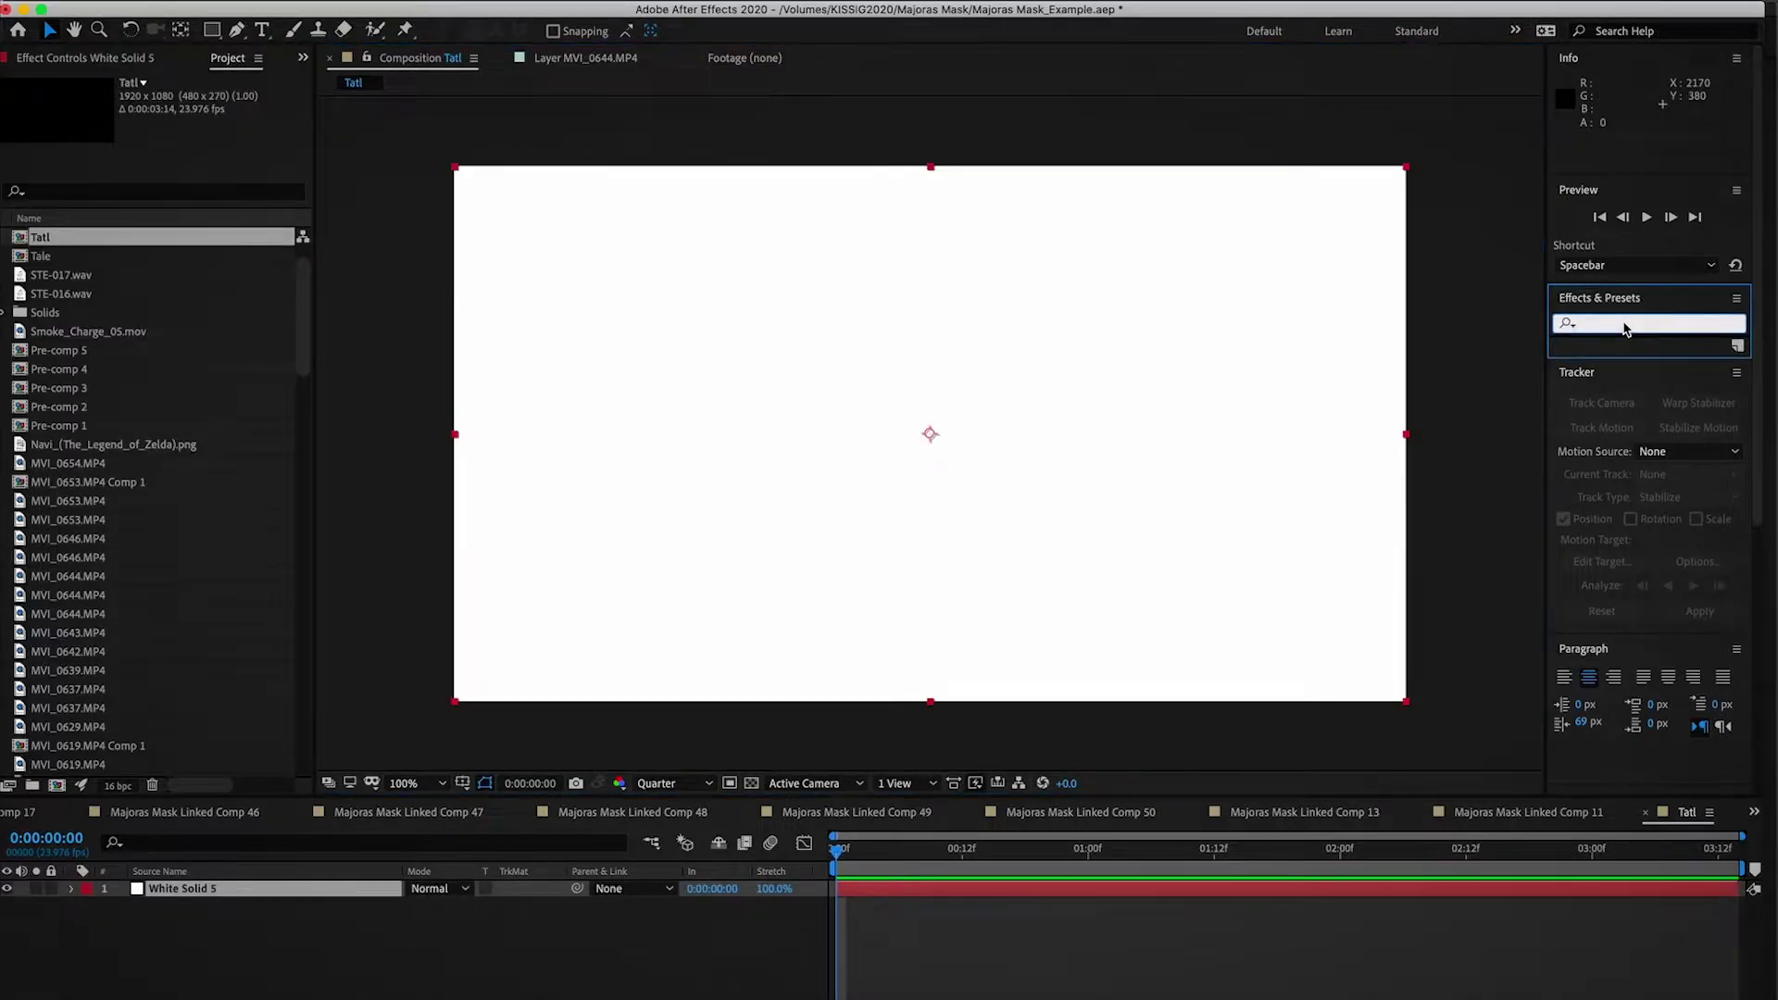
text(optical)
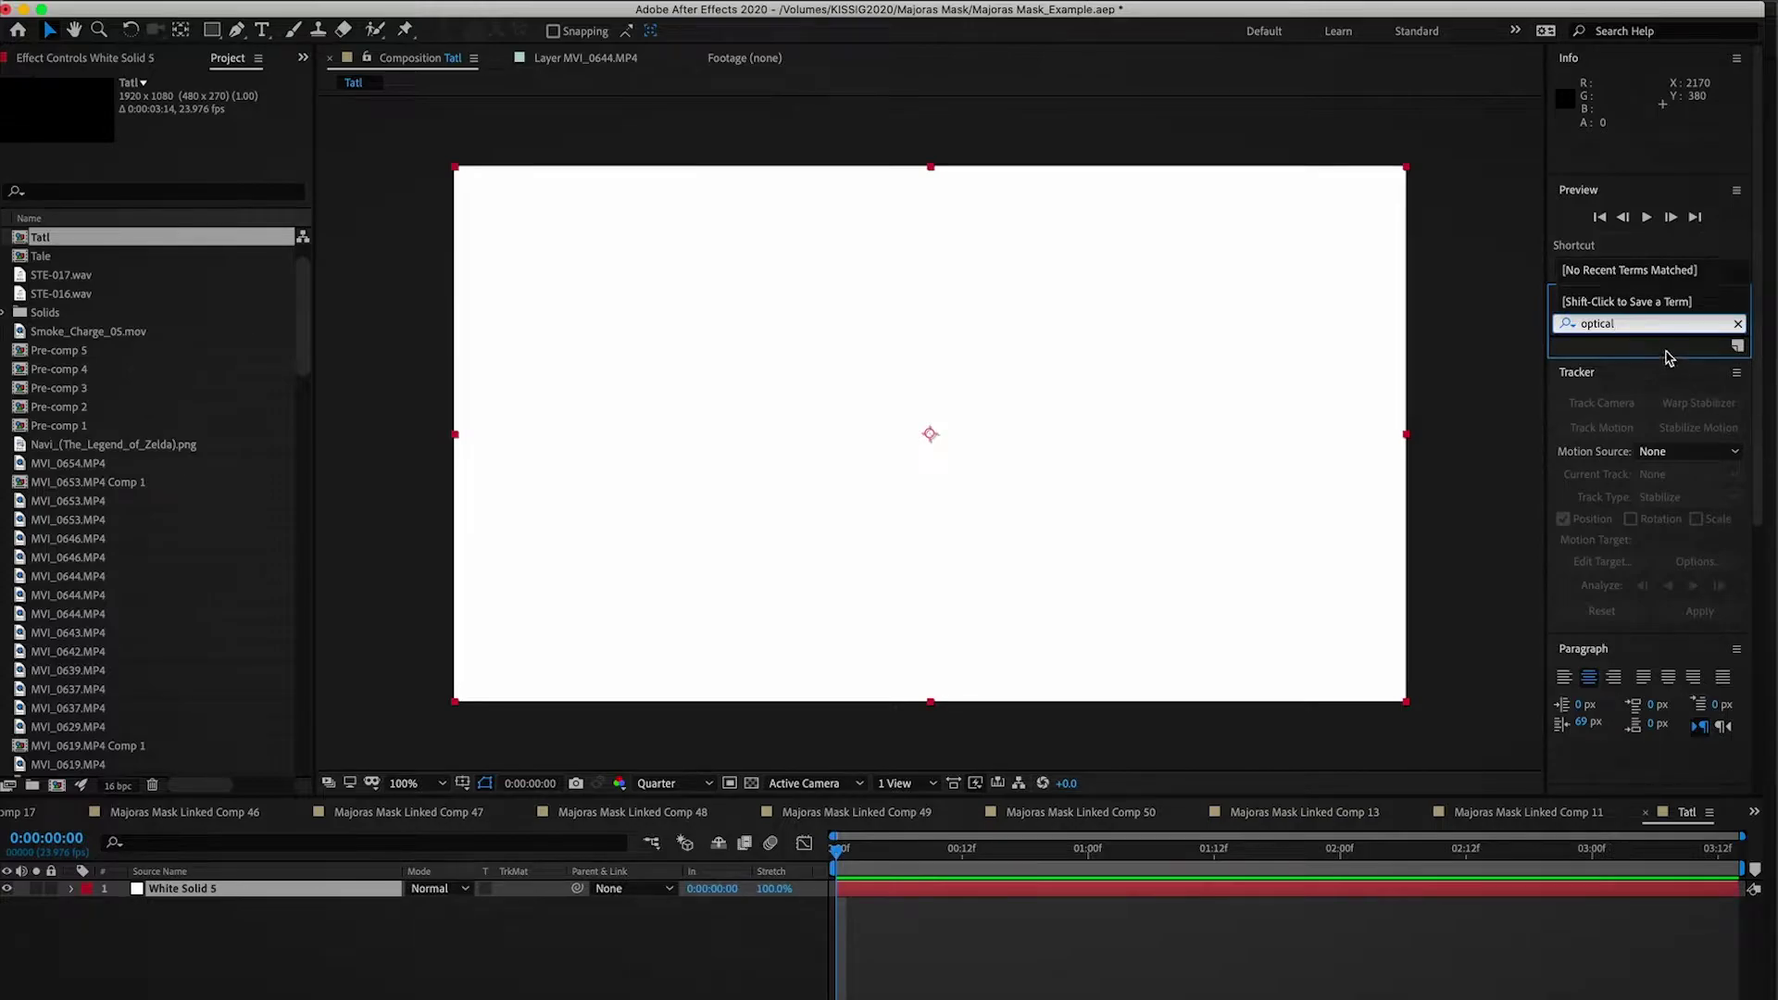
double_click(1629, 361)
Step: Clear all default objects from the Optical Flares stack and build the flare from a single basic Glow object
click(127, 141)
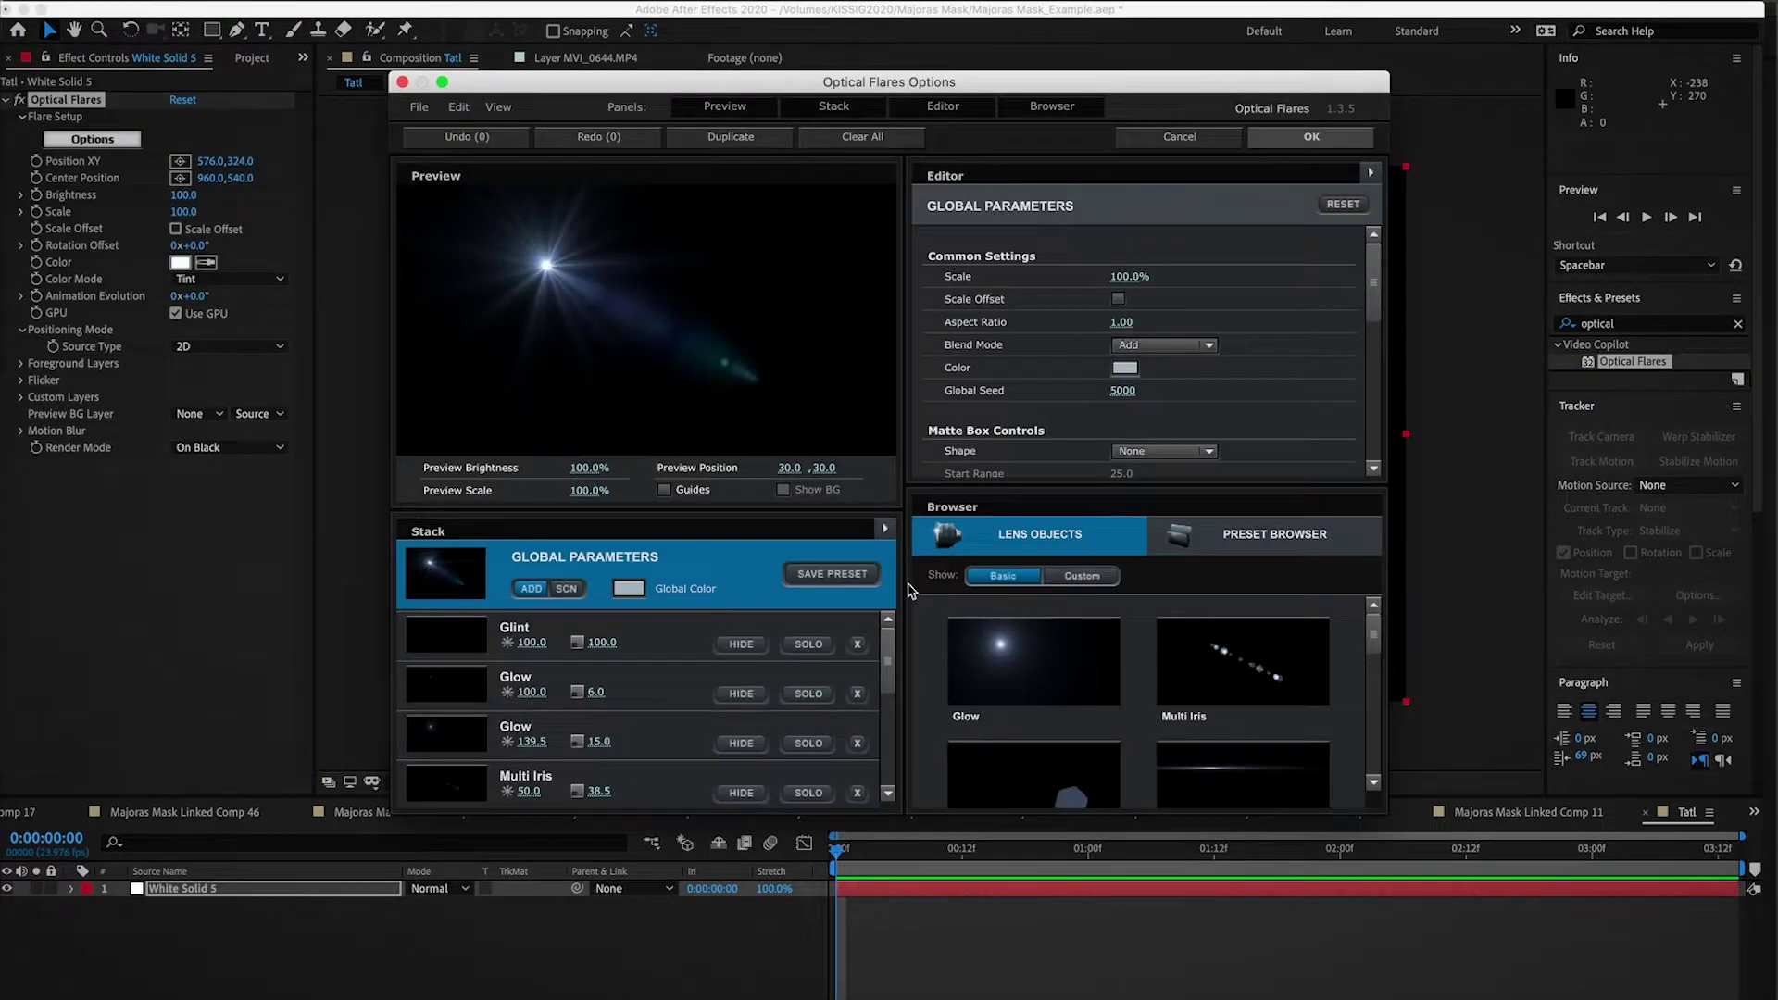
click(887, 530)
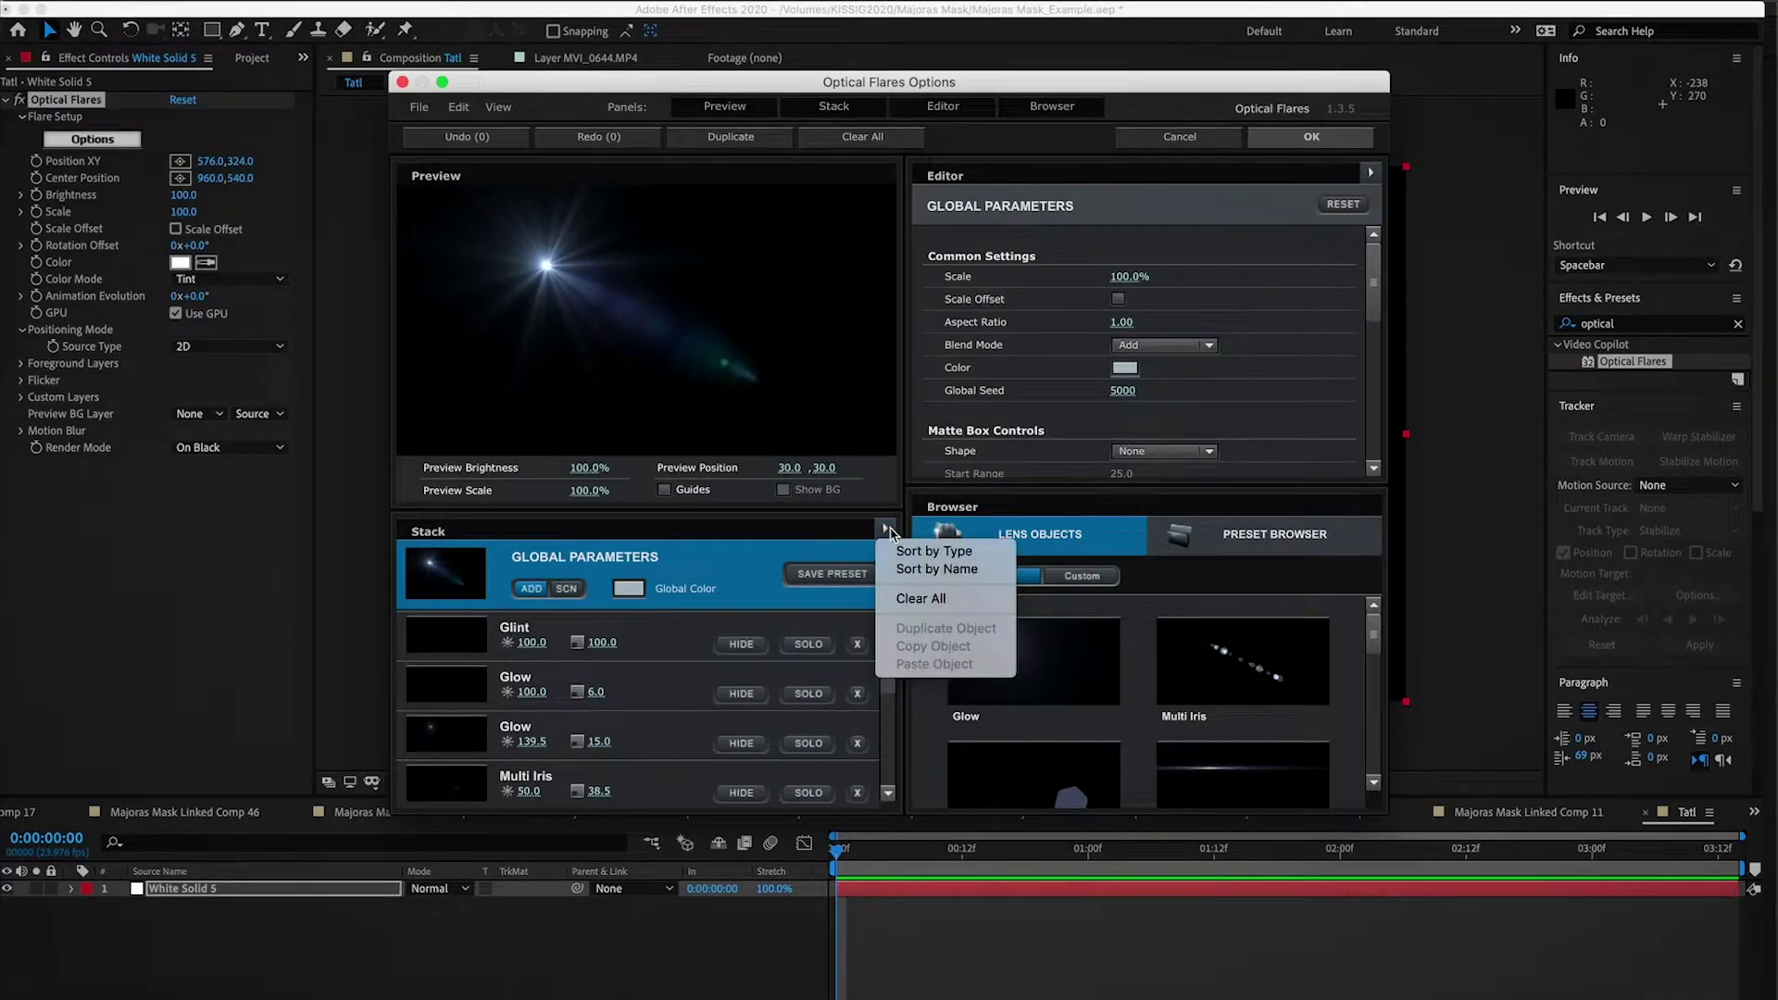
click(942, 597)
click(836, 318)
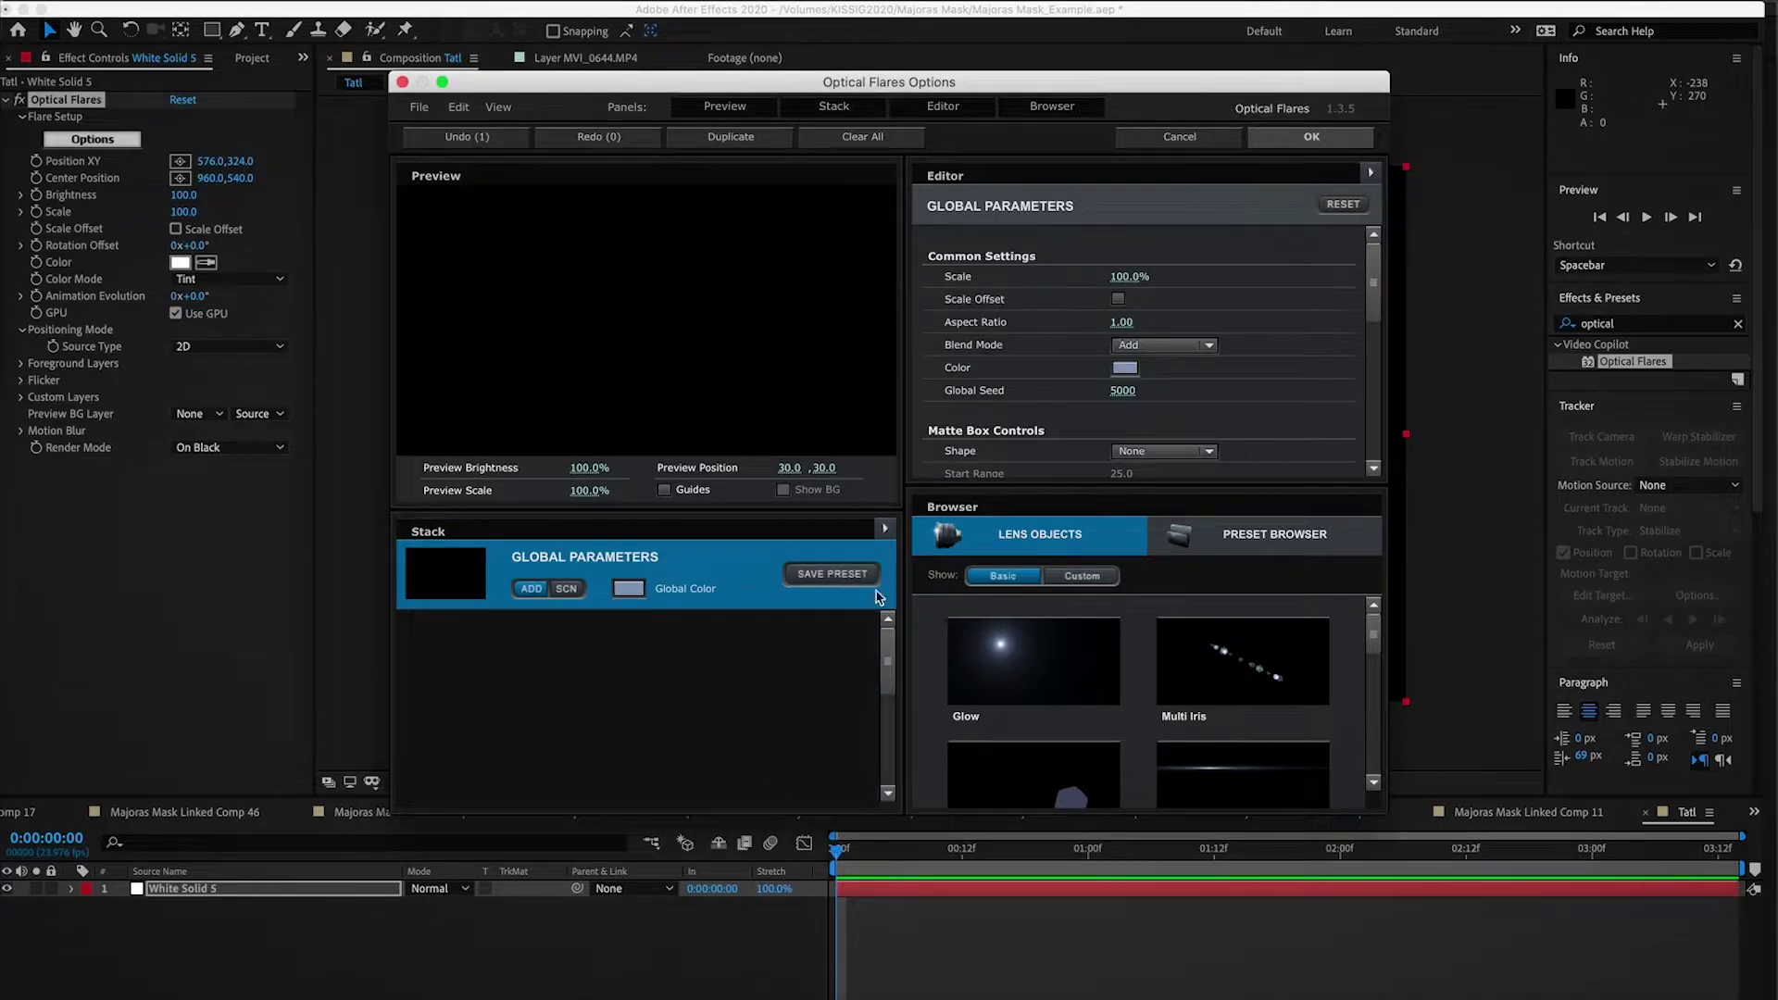
click(1024, 639)
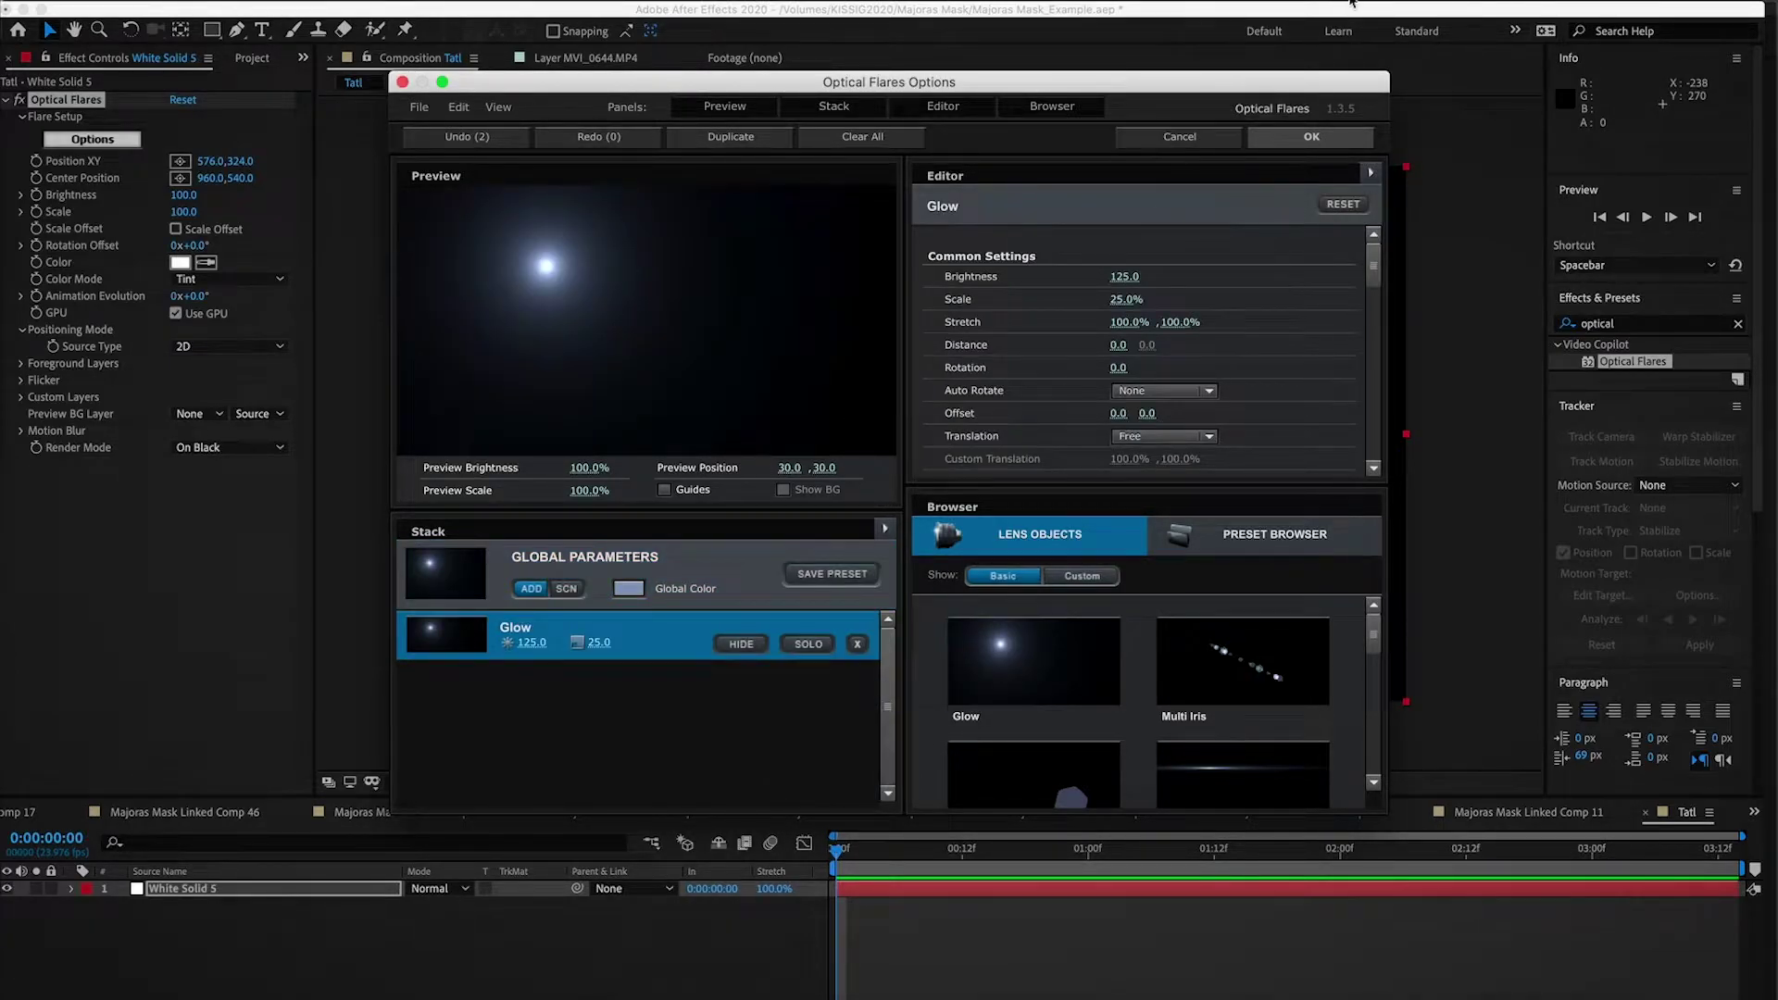
click(1326, 138)
Step: Move the flare to about 962, 522 near the composition's centre and collapse the effect's settings
drag(739, 328, 930, 428)
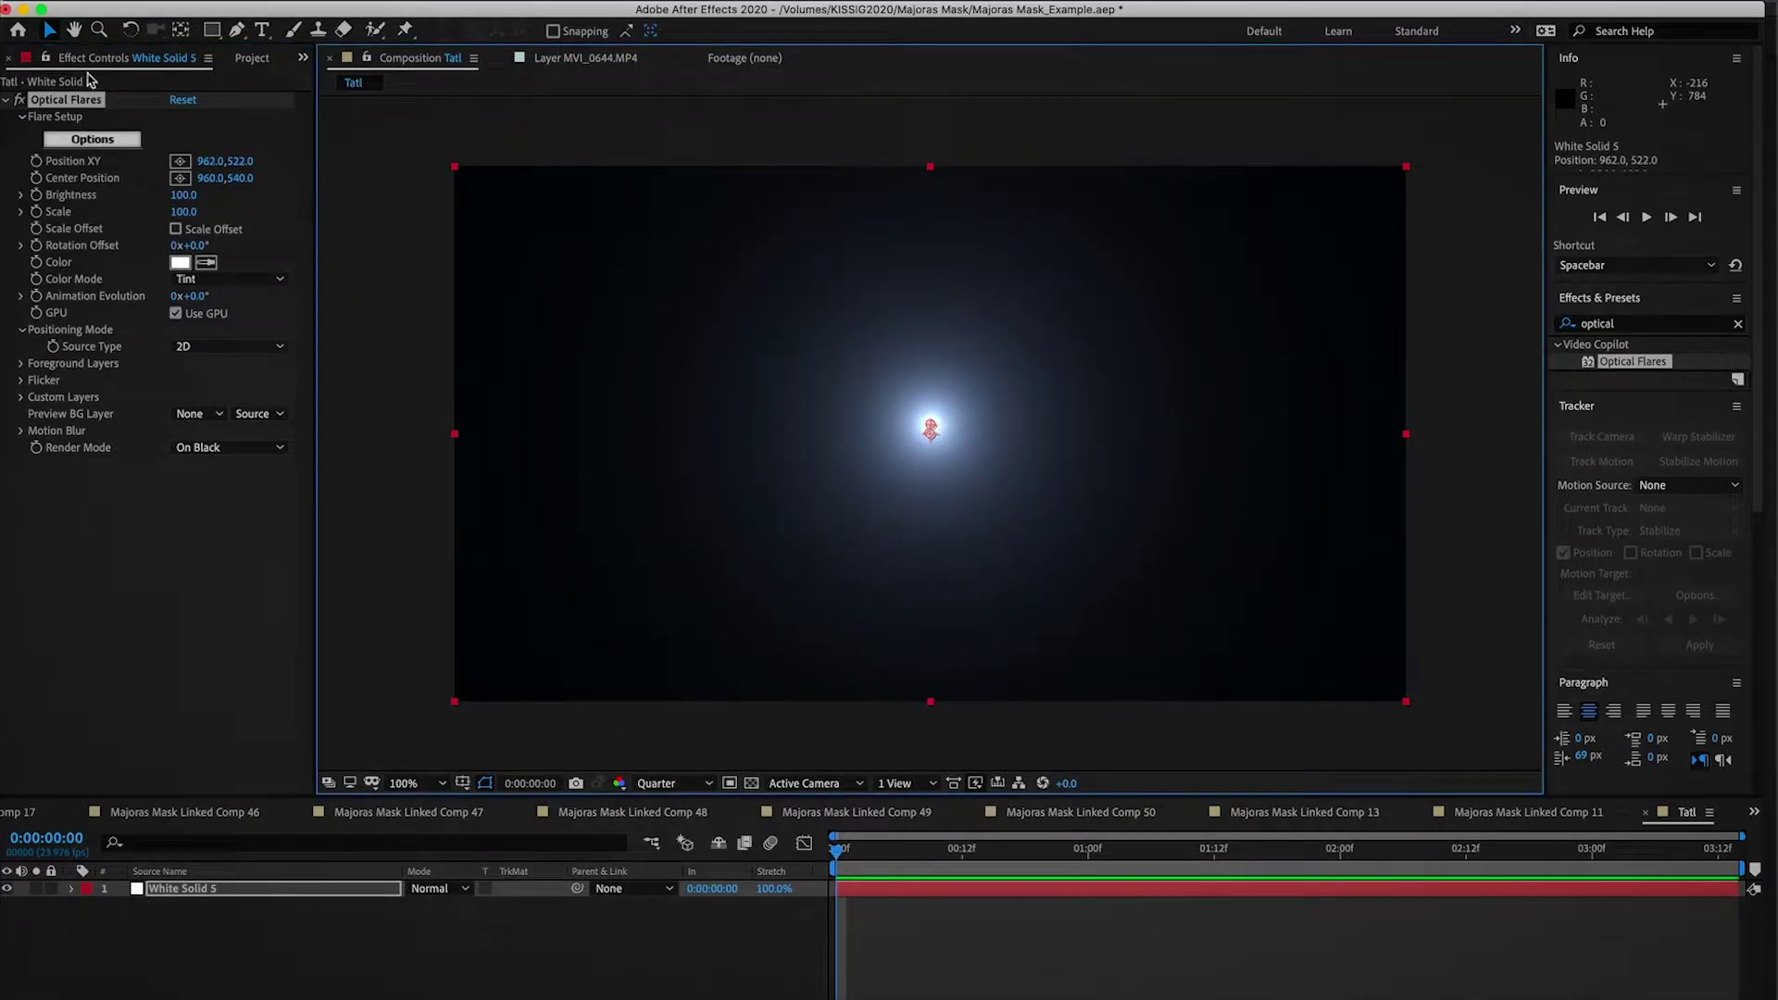
click(217, 921)
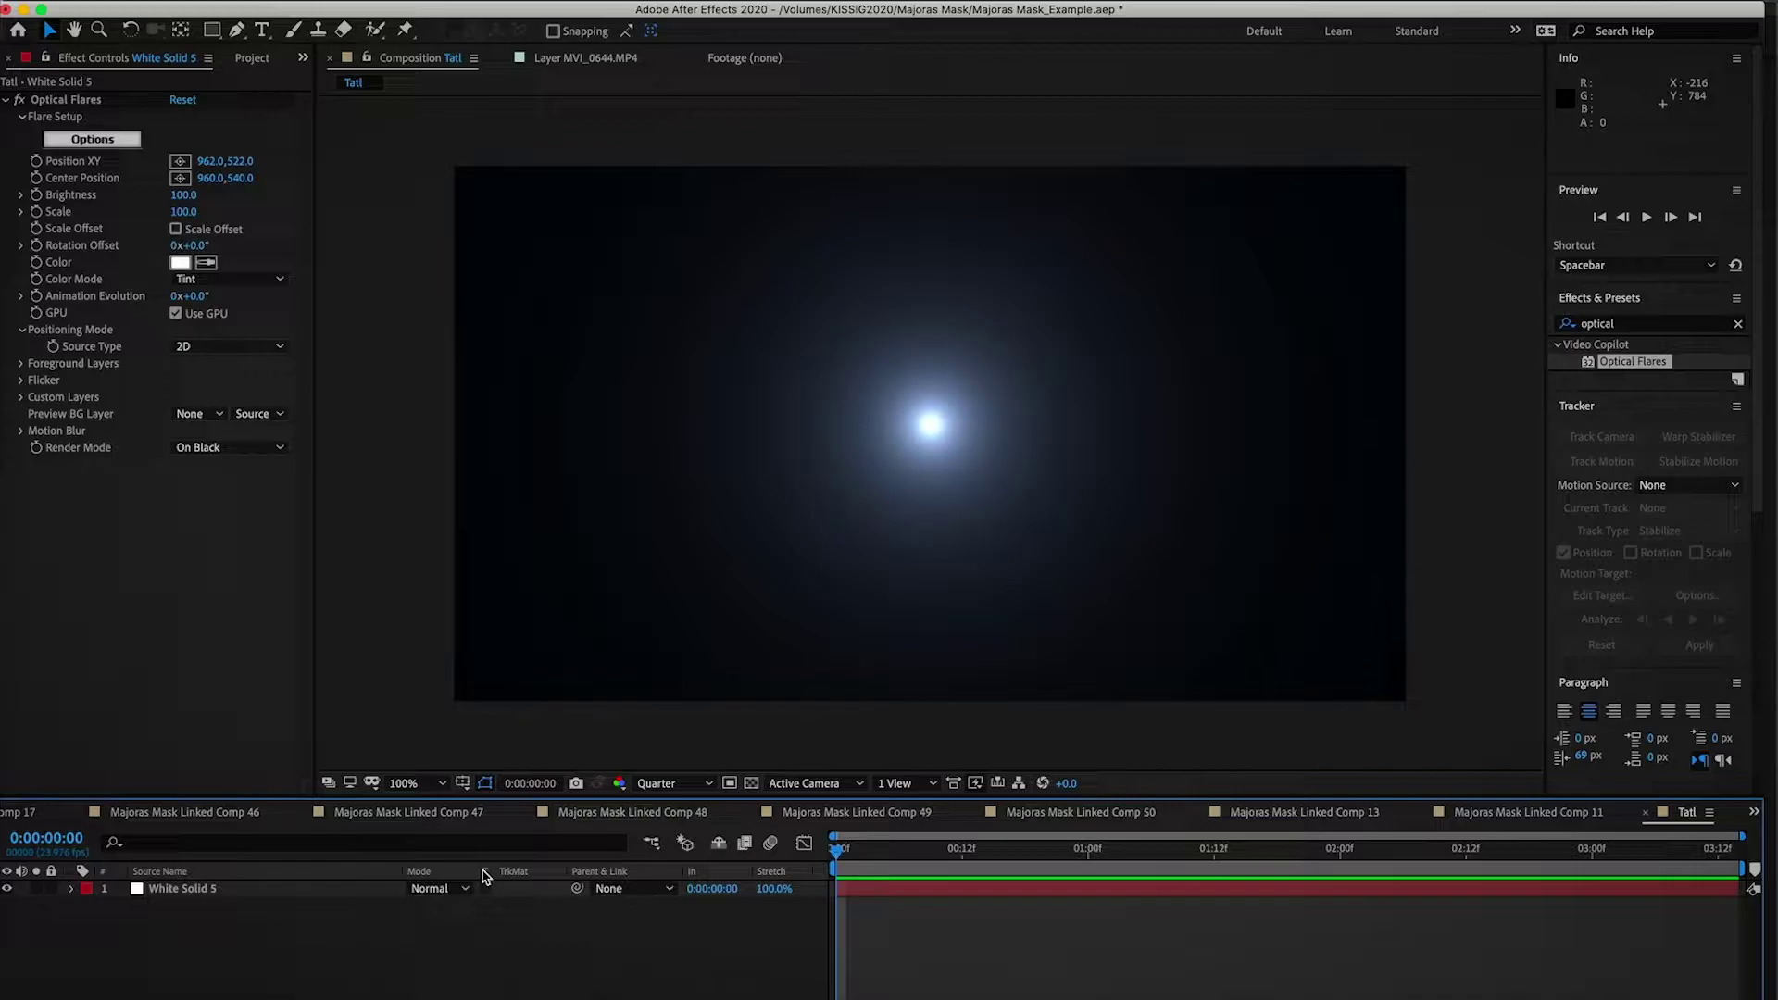
click(6, 101)
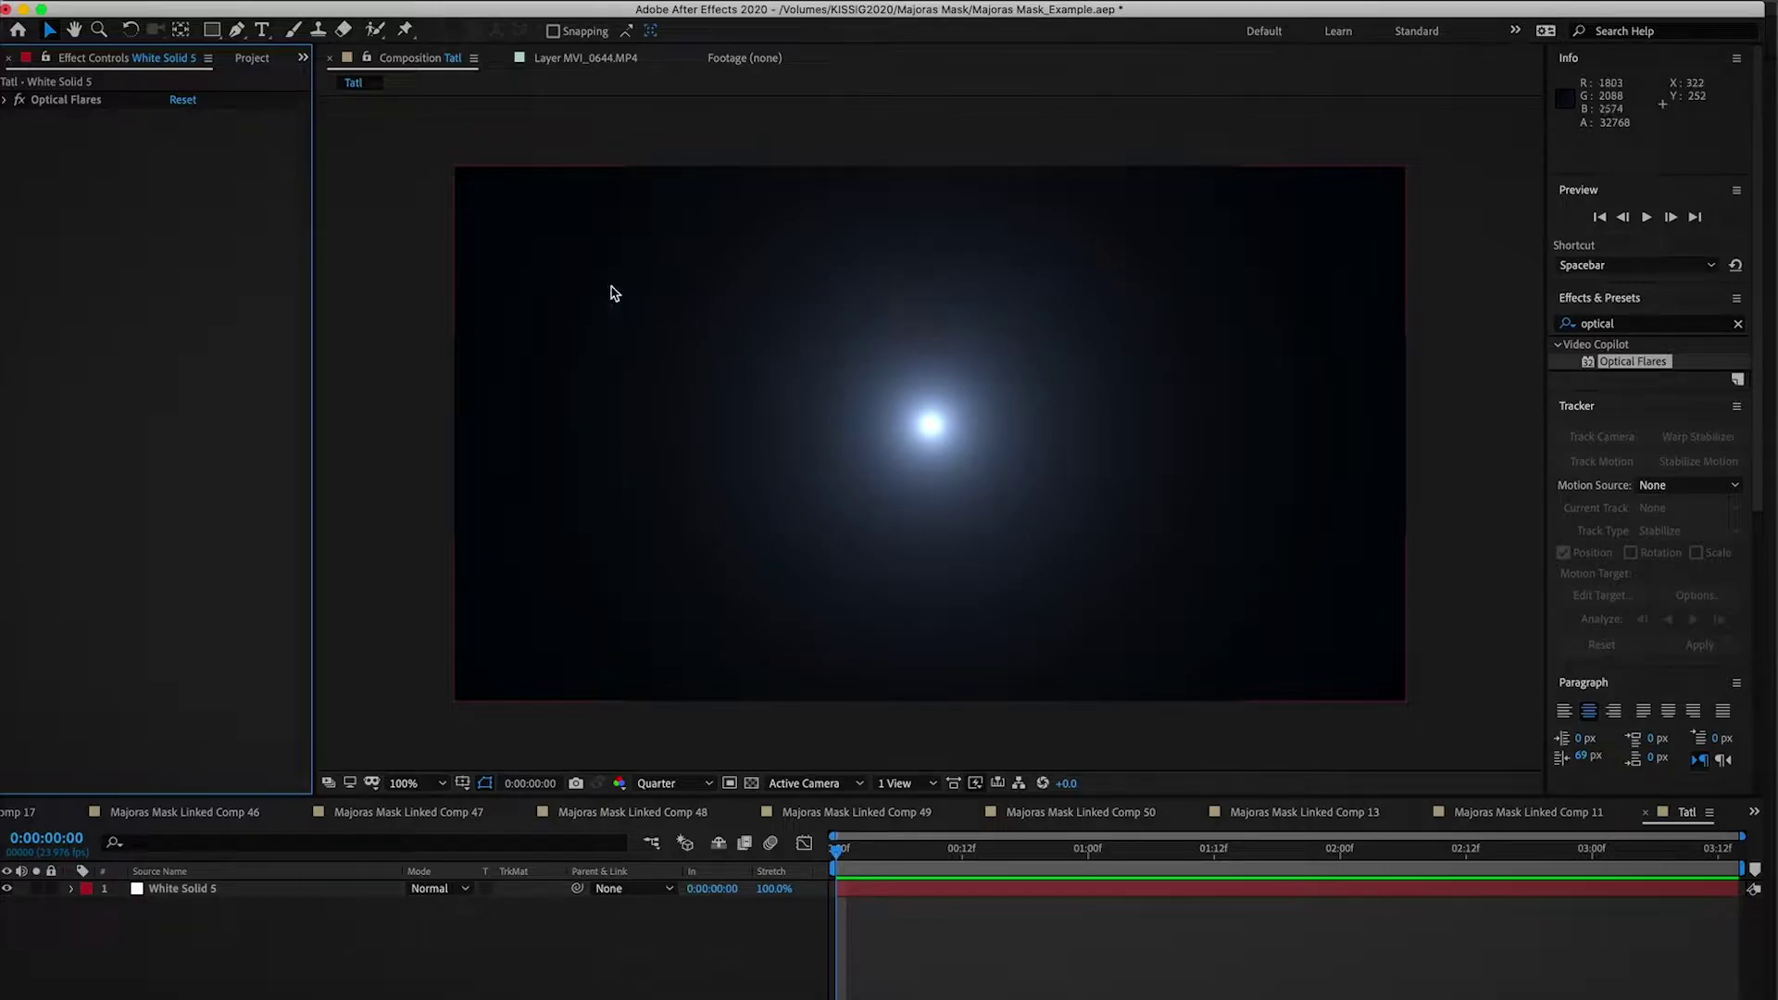
click(225, 891)
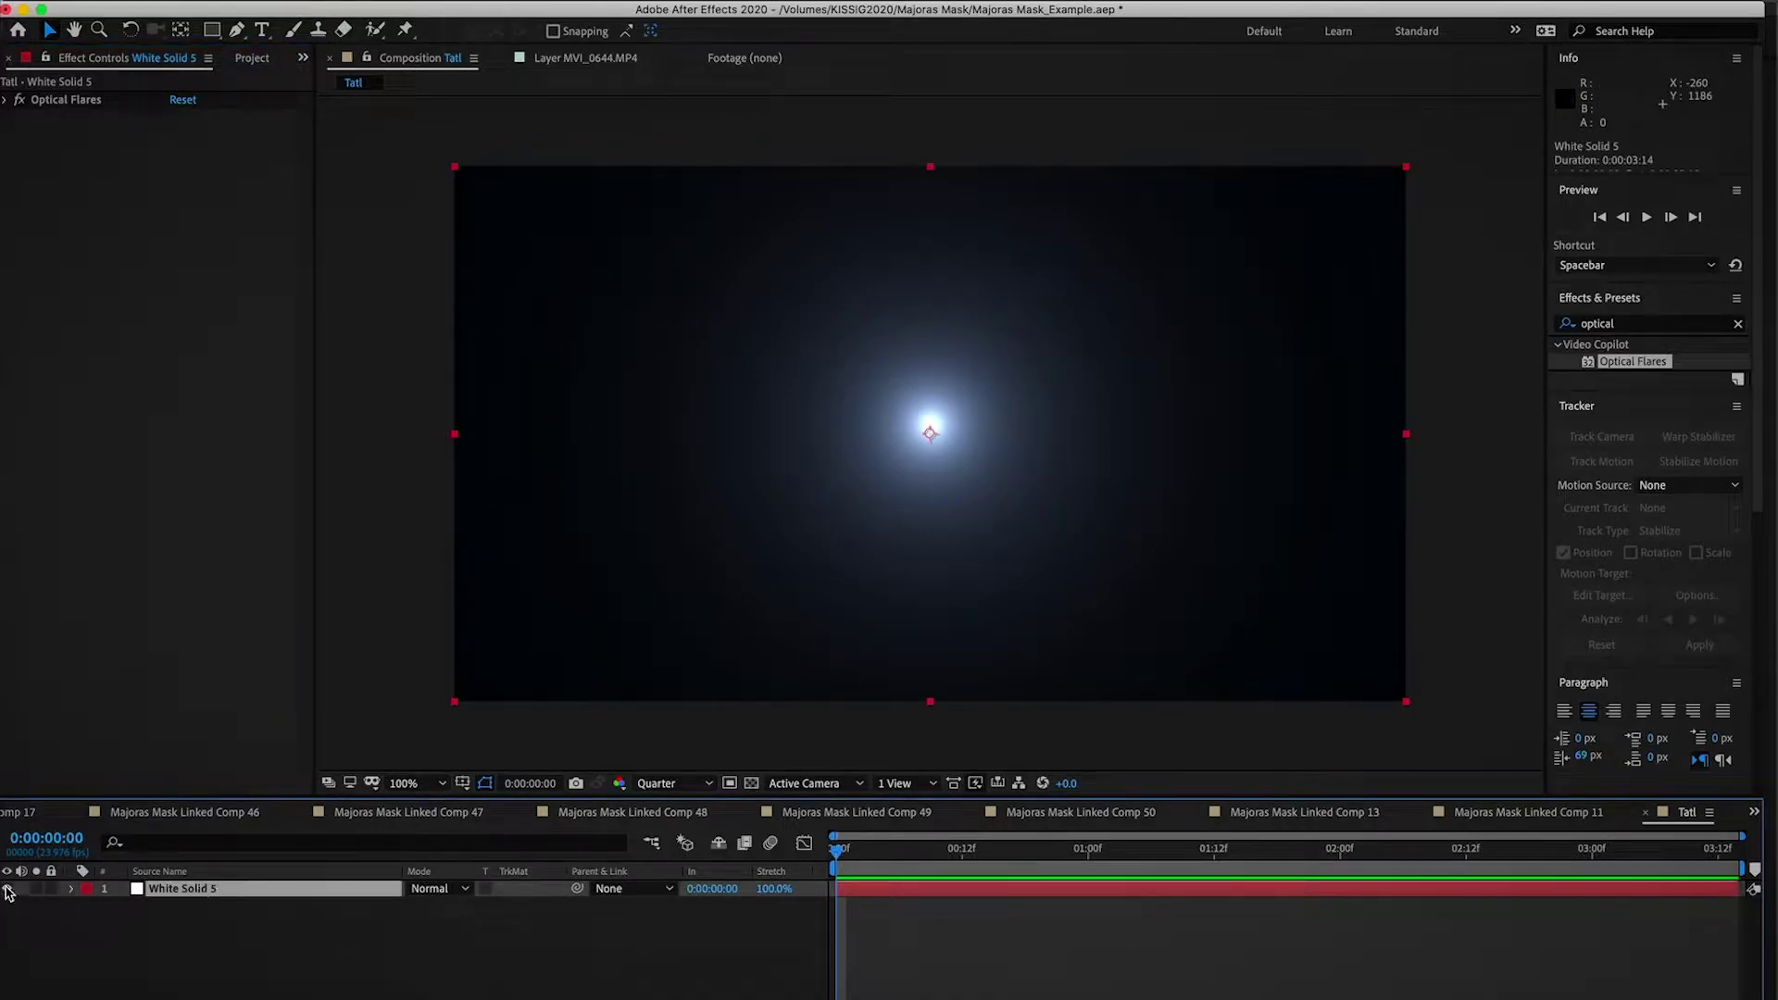
click(353, 1)
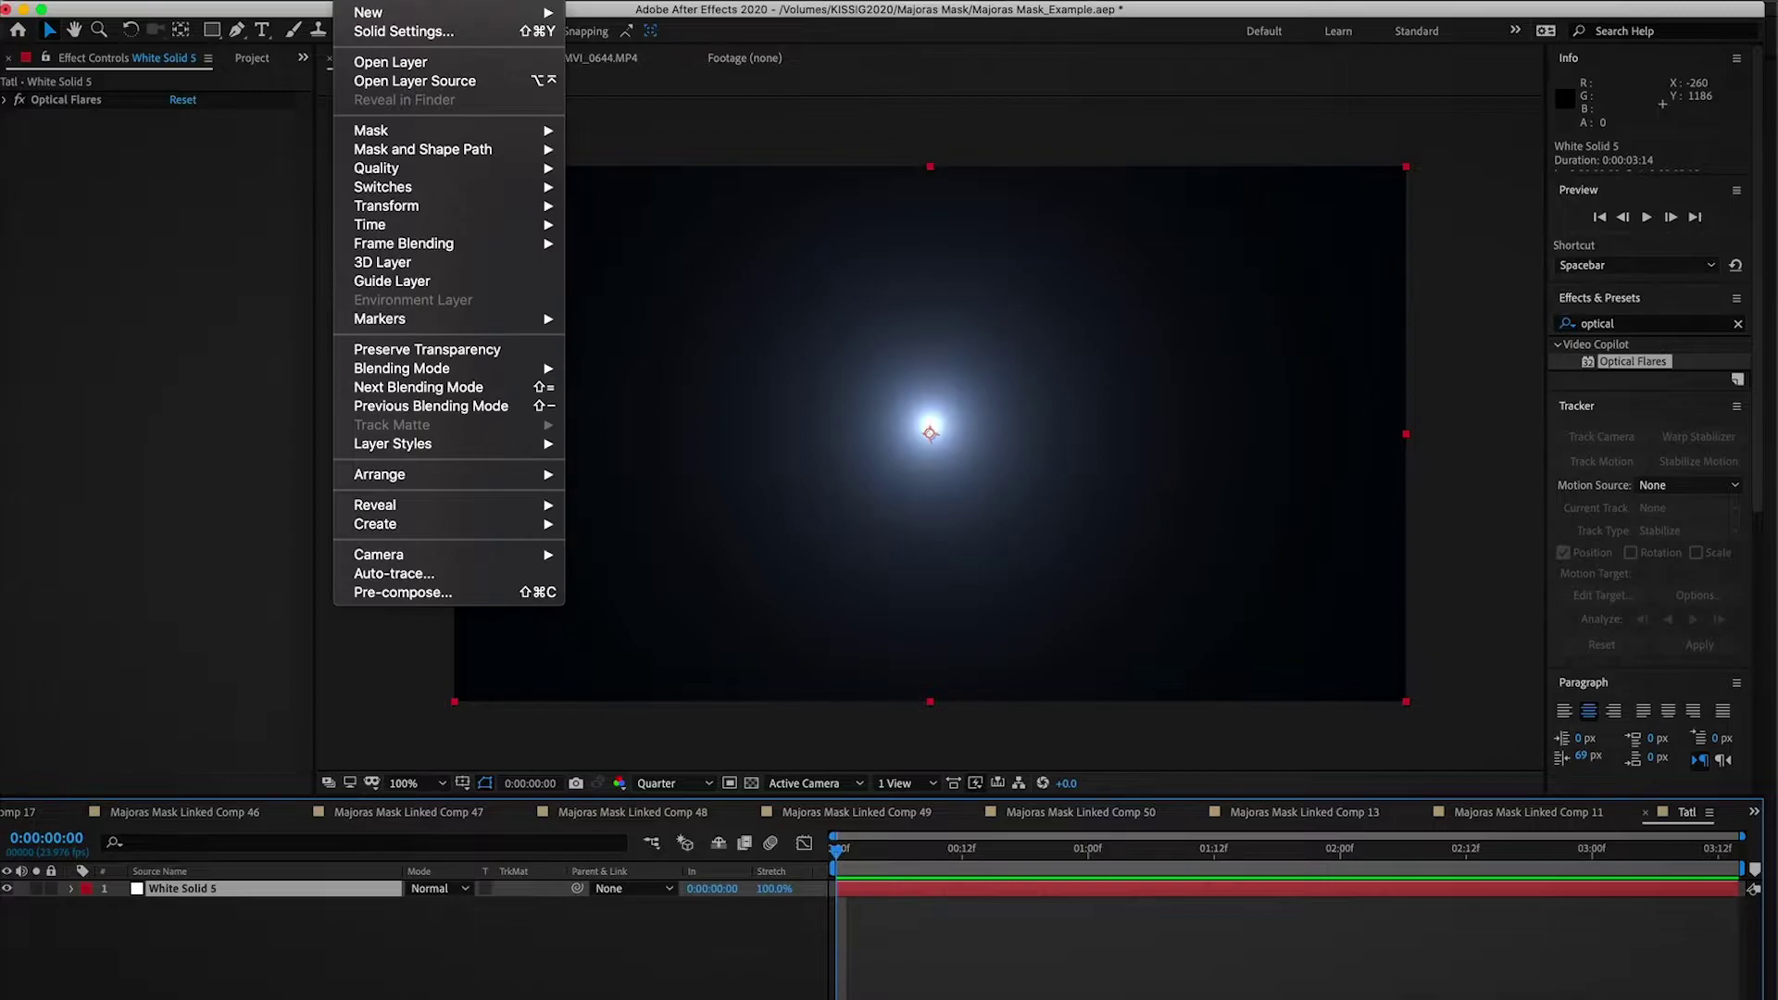
mouse_move(371, 14)
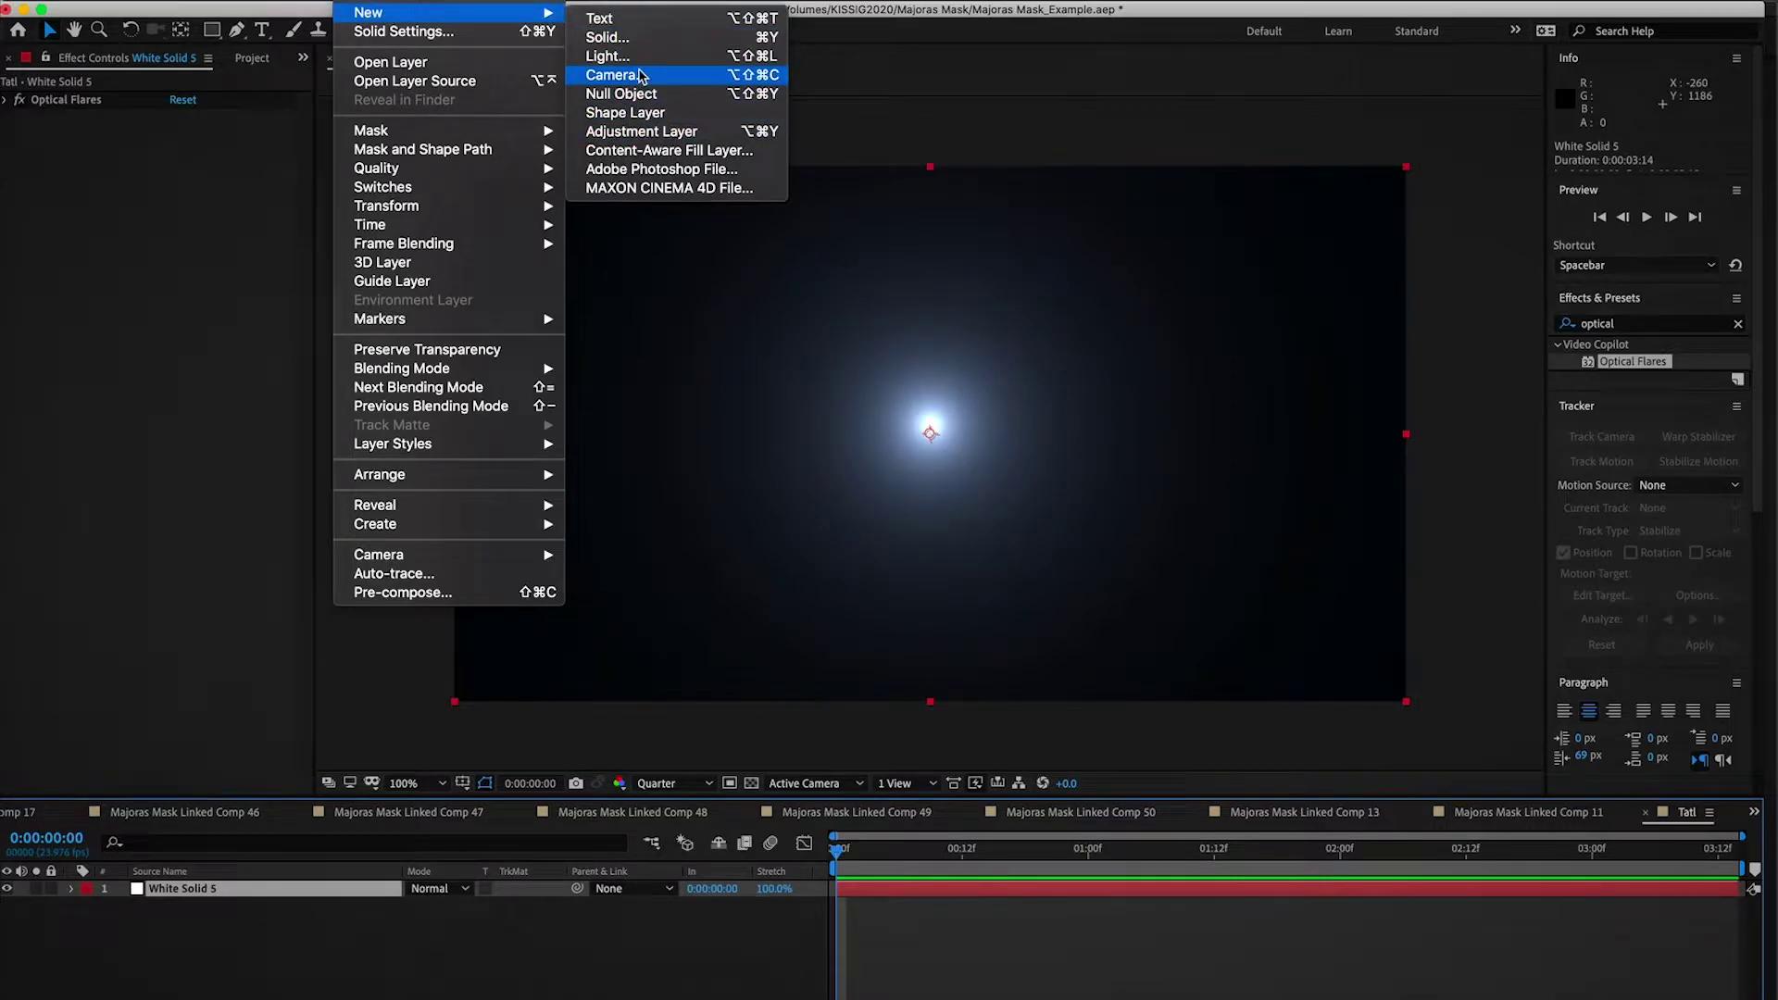
click(658, 37)
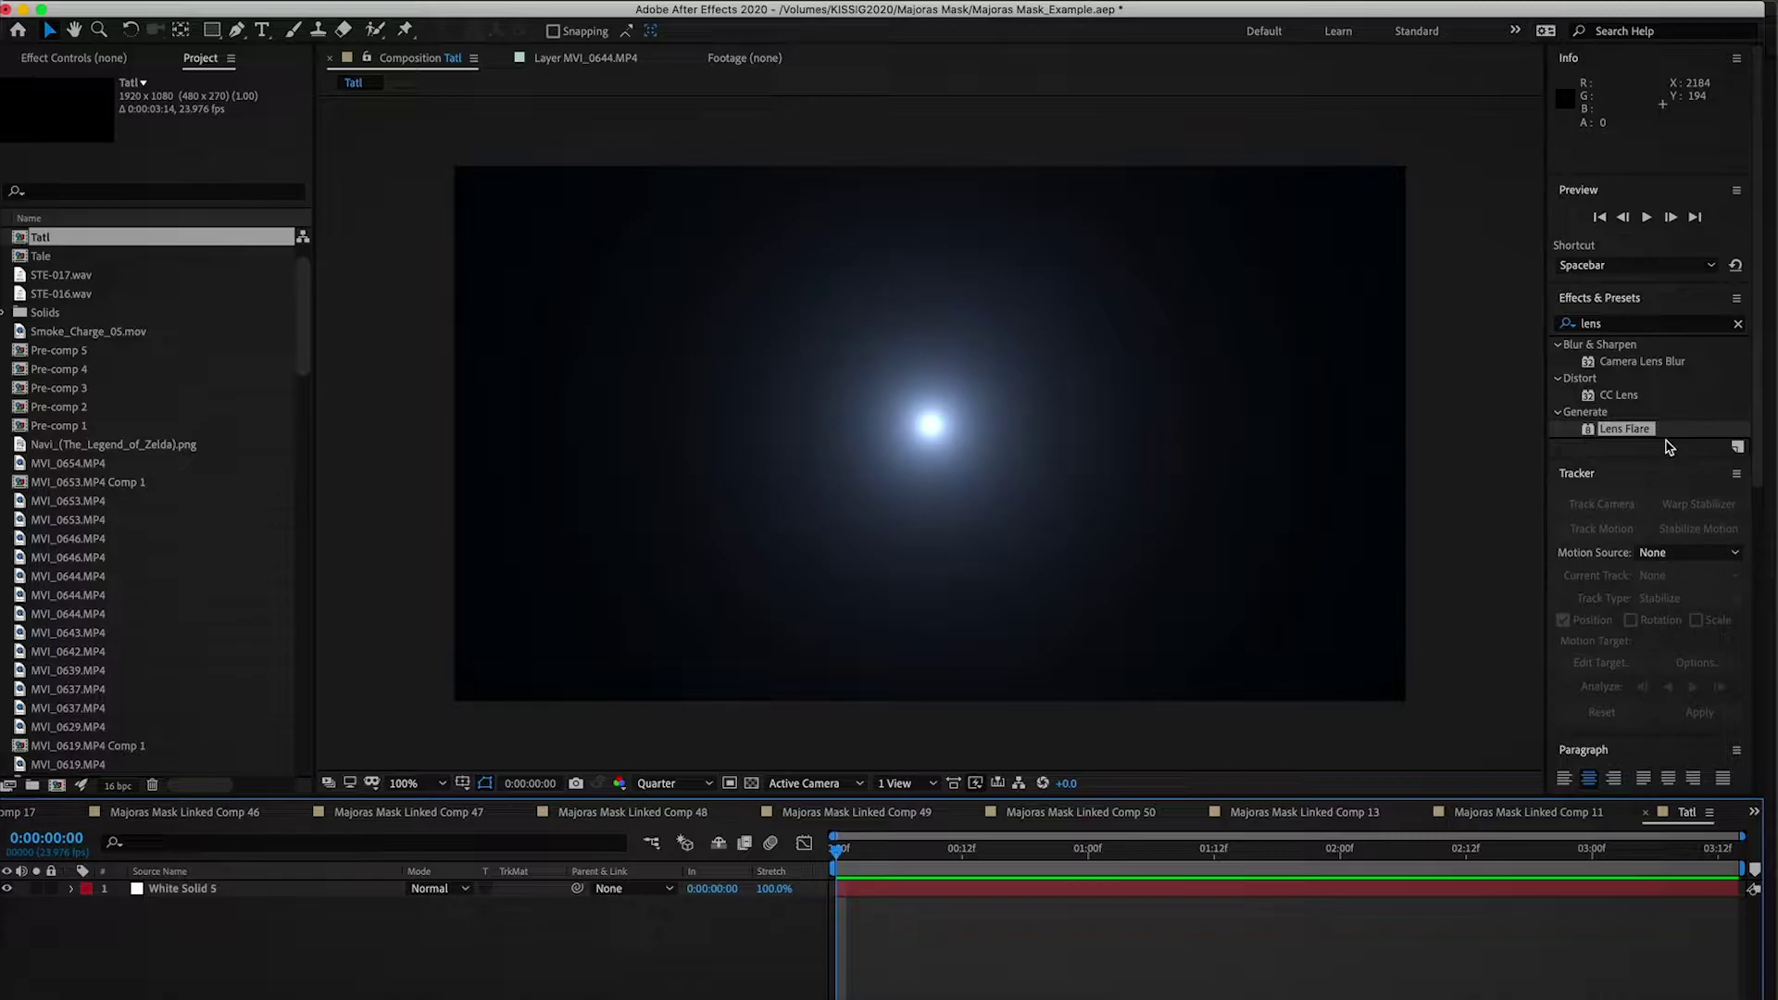
Step: Show the white solid's effect controls and expand the Optical Flares settings
click(100, 60)
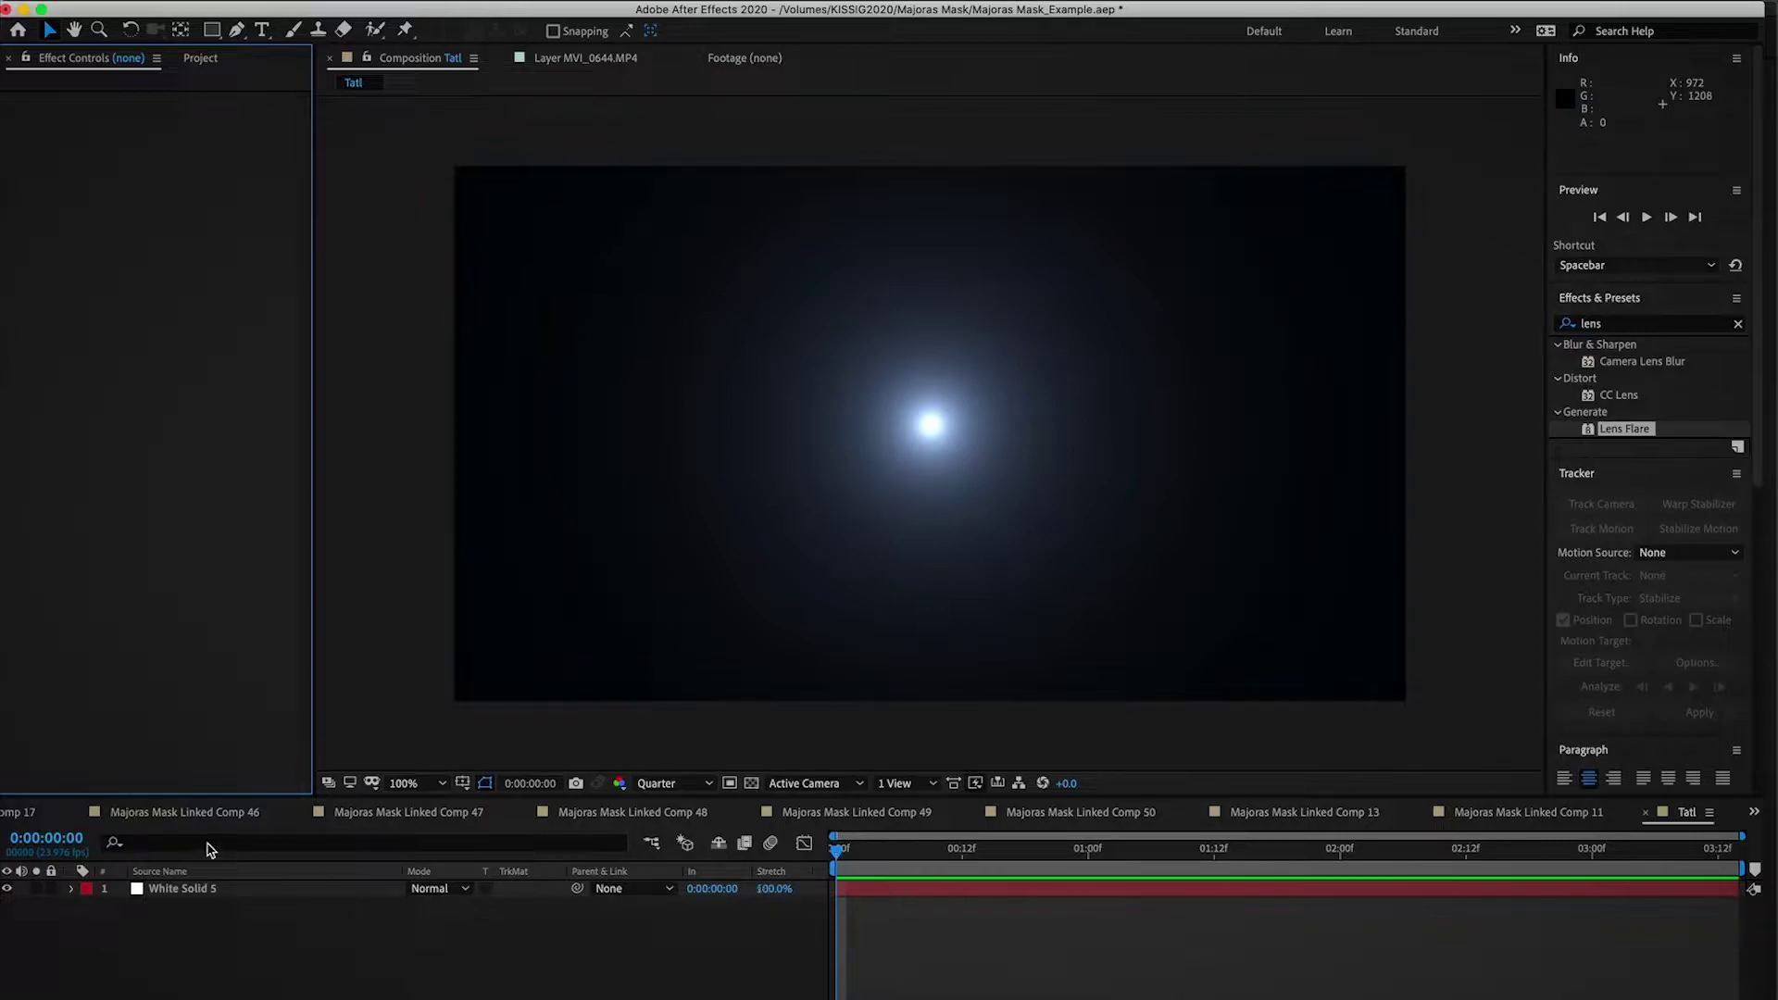
click(208, 891)
key(period)
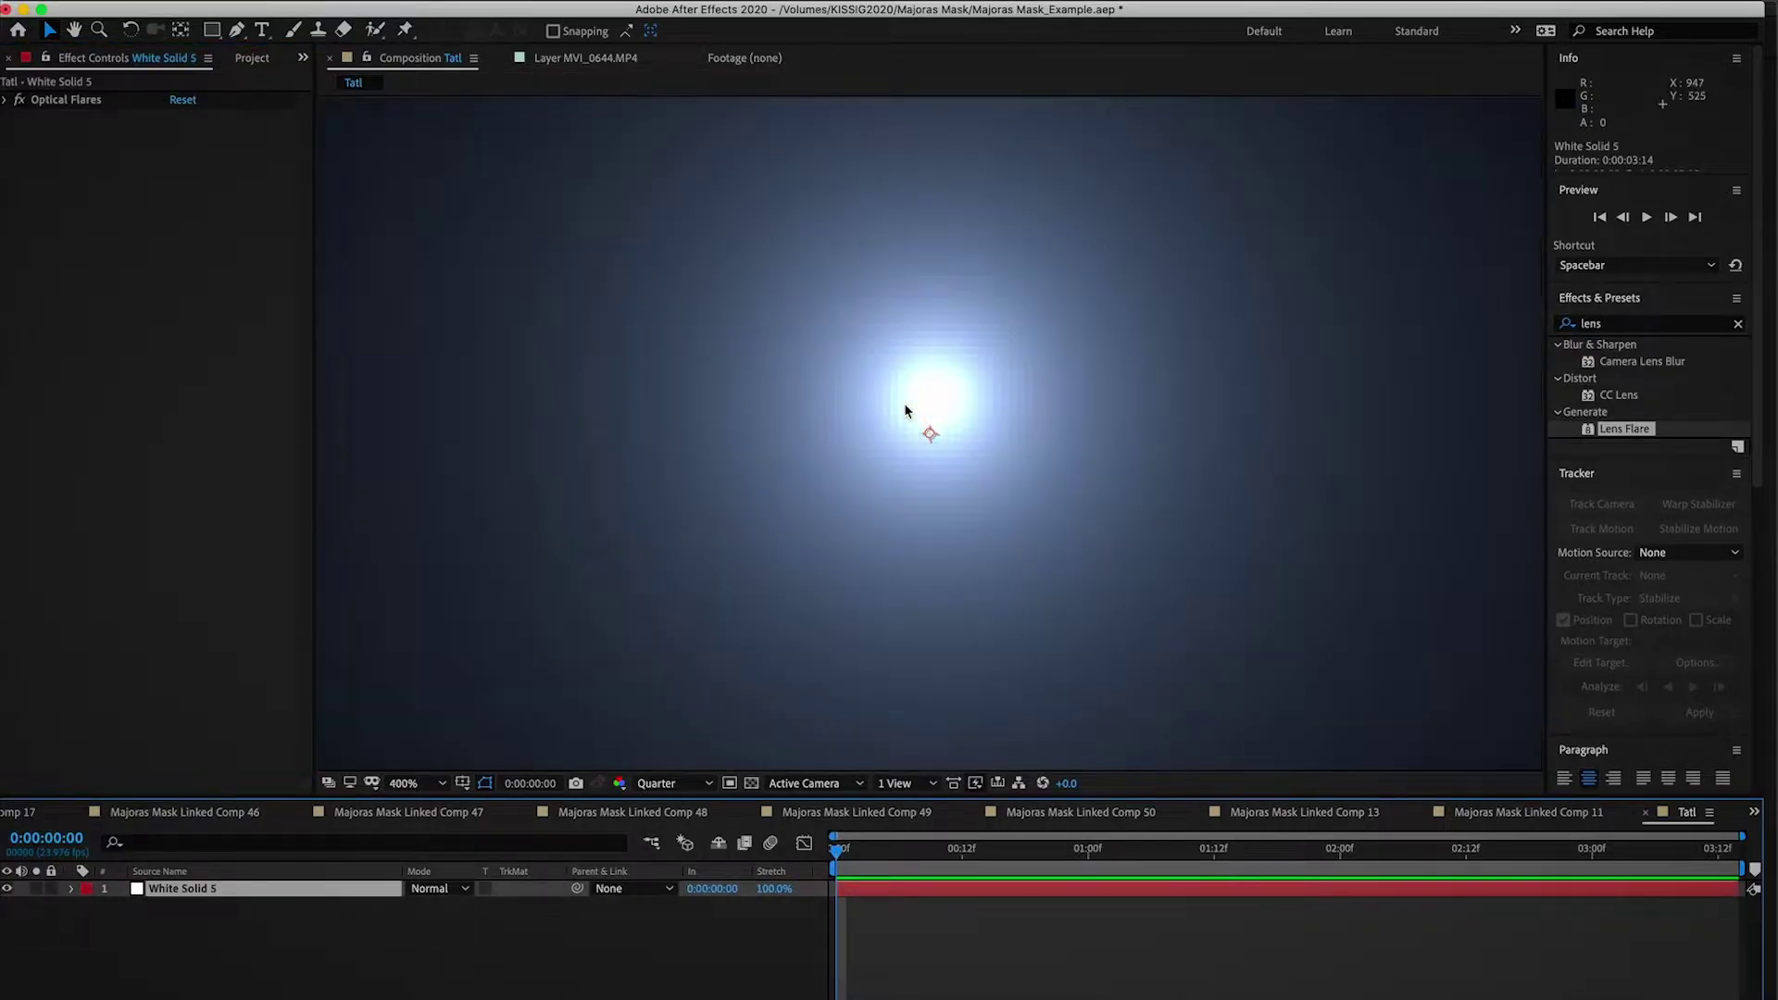
key(comma)
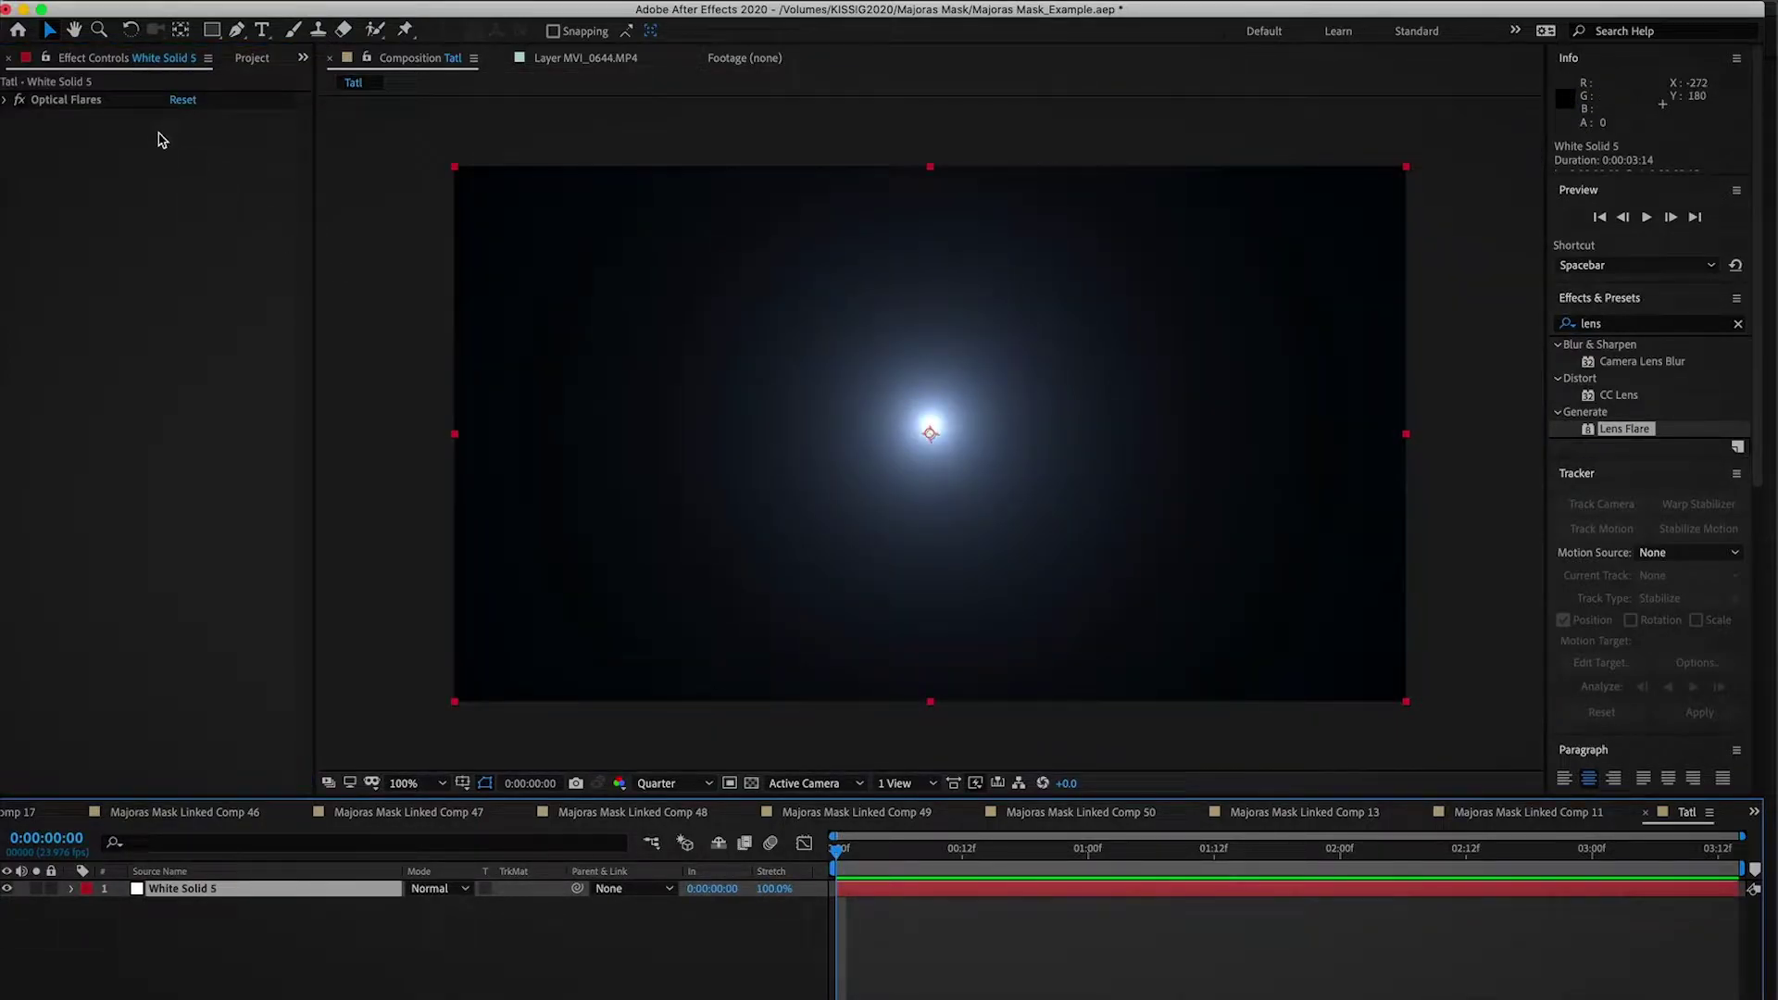
click(76, 103)
click(4, 101)
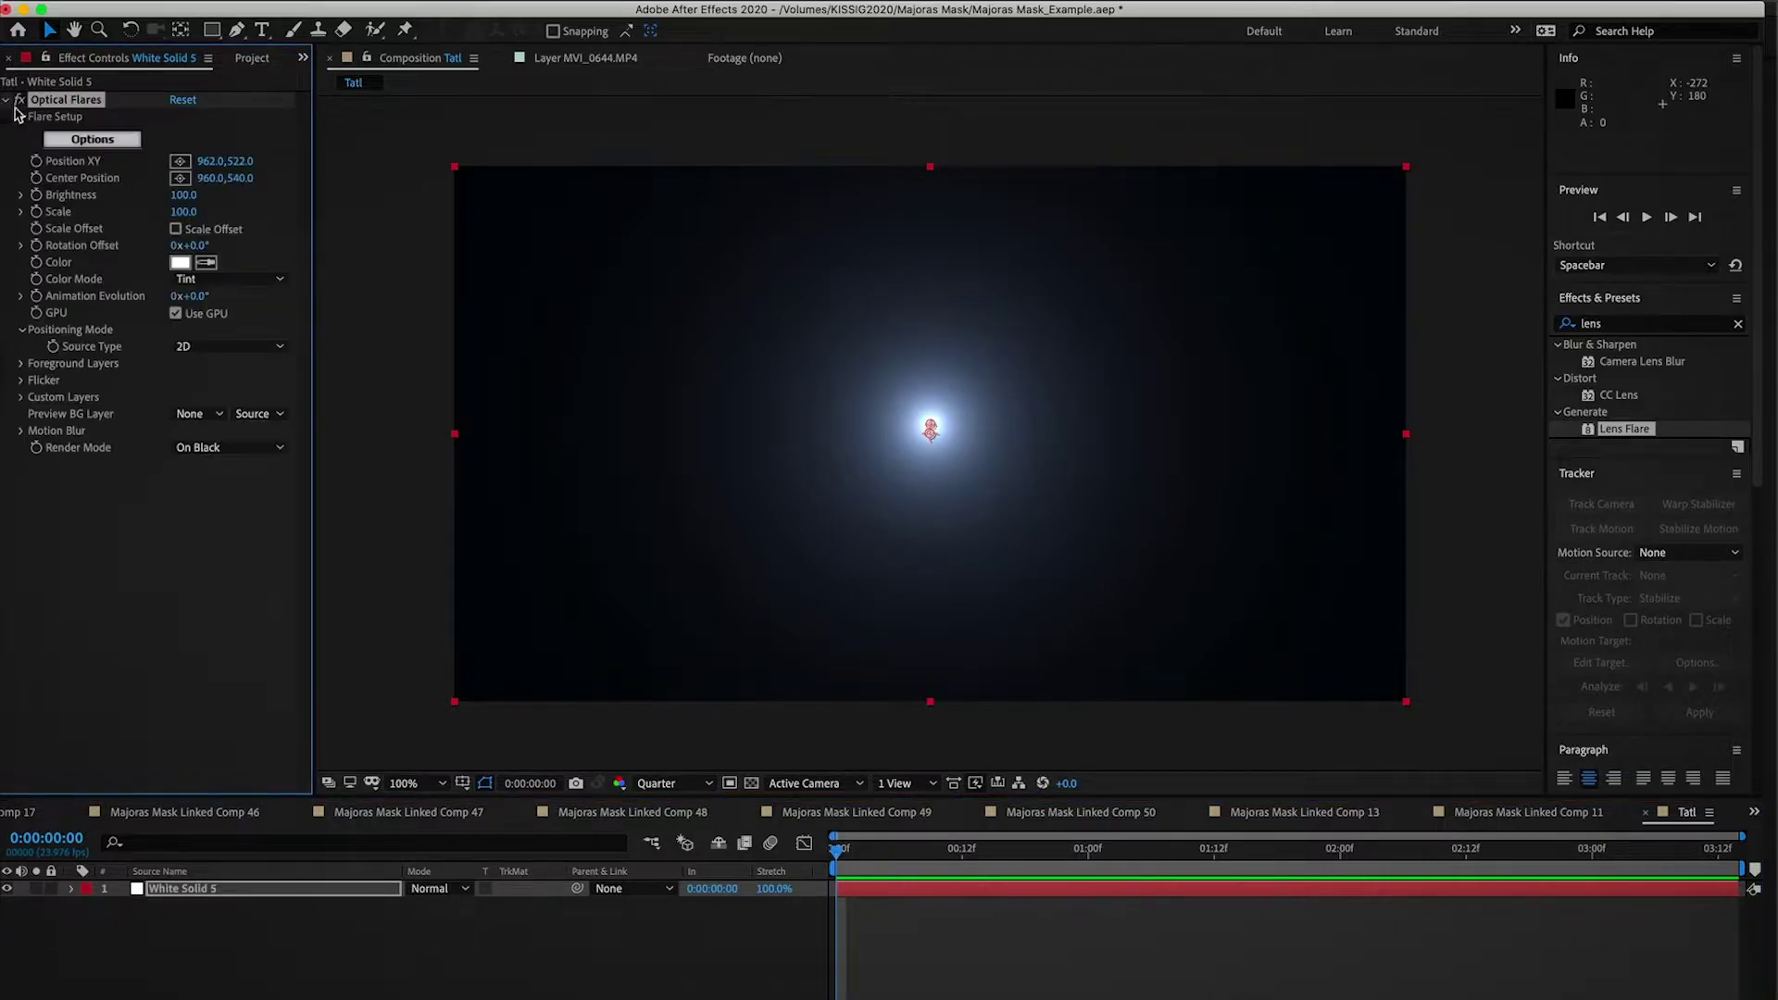
click(179, 264)
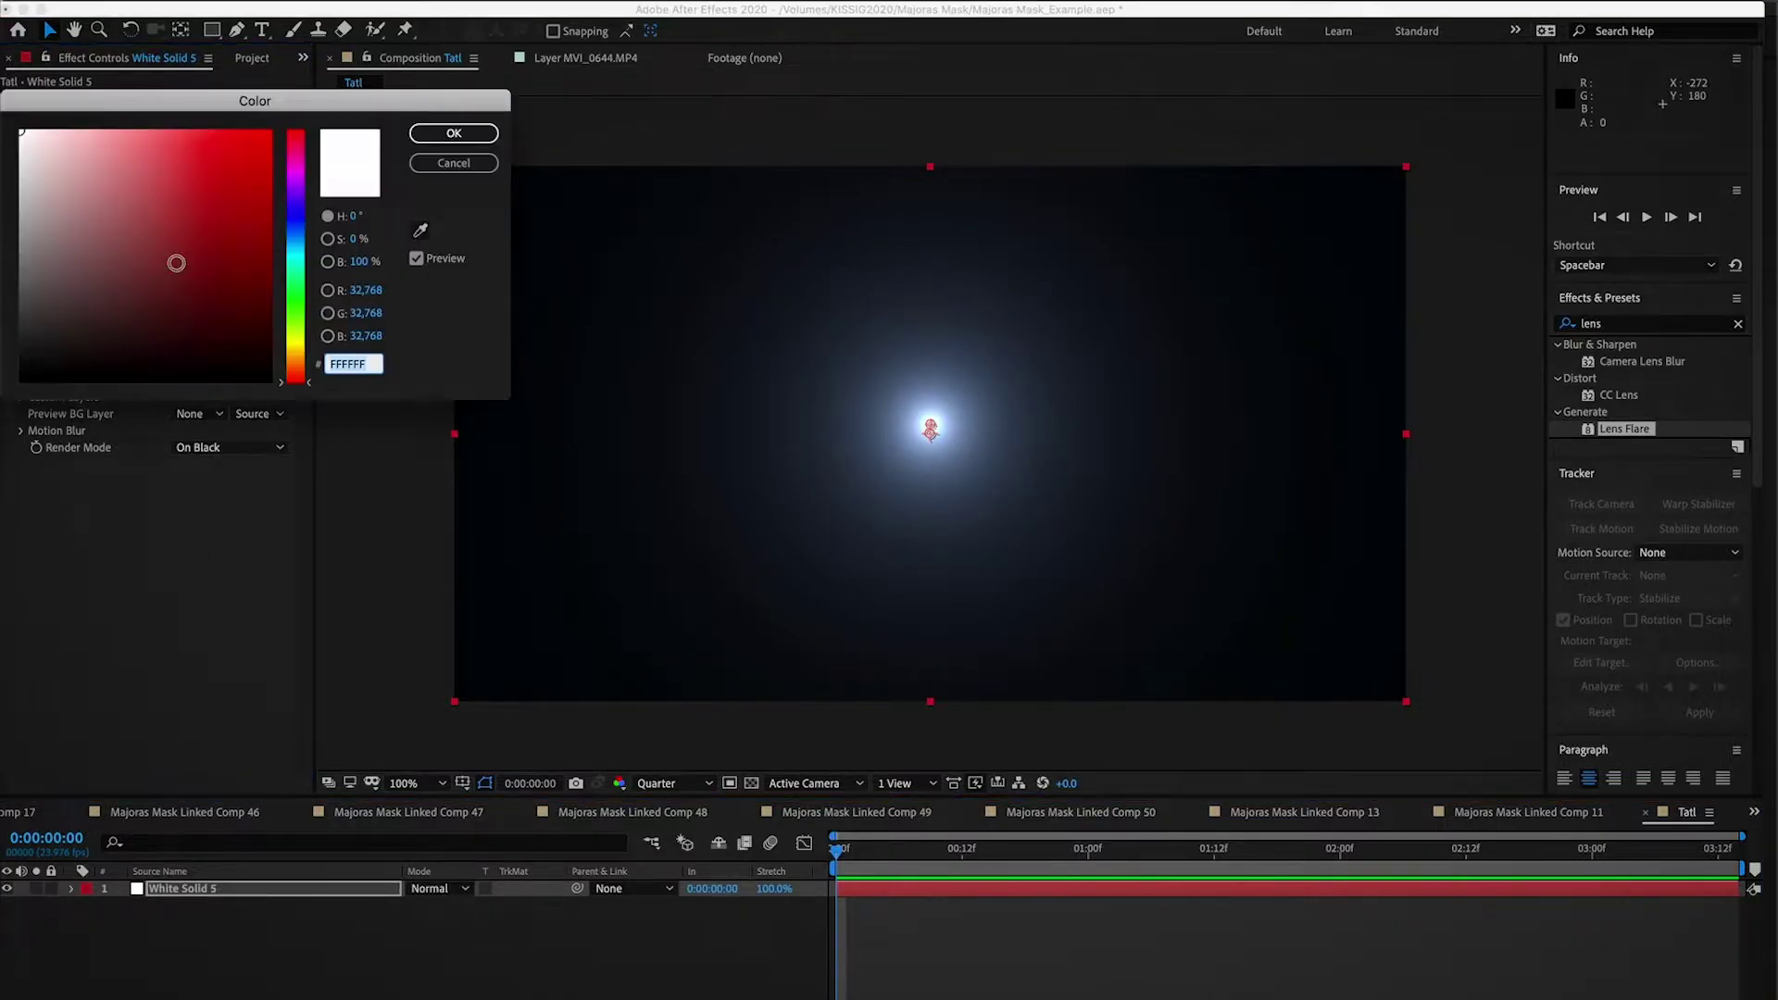
drag(298, 100, 933, 663)
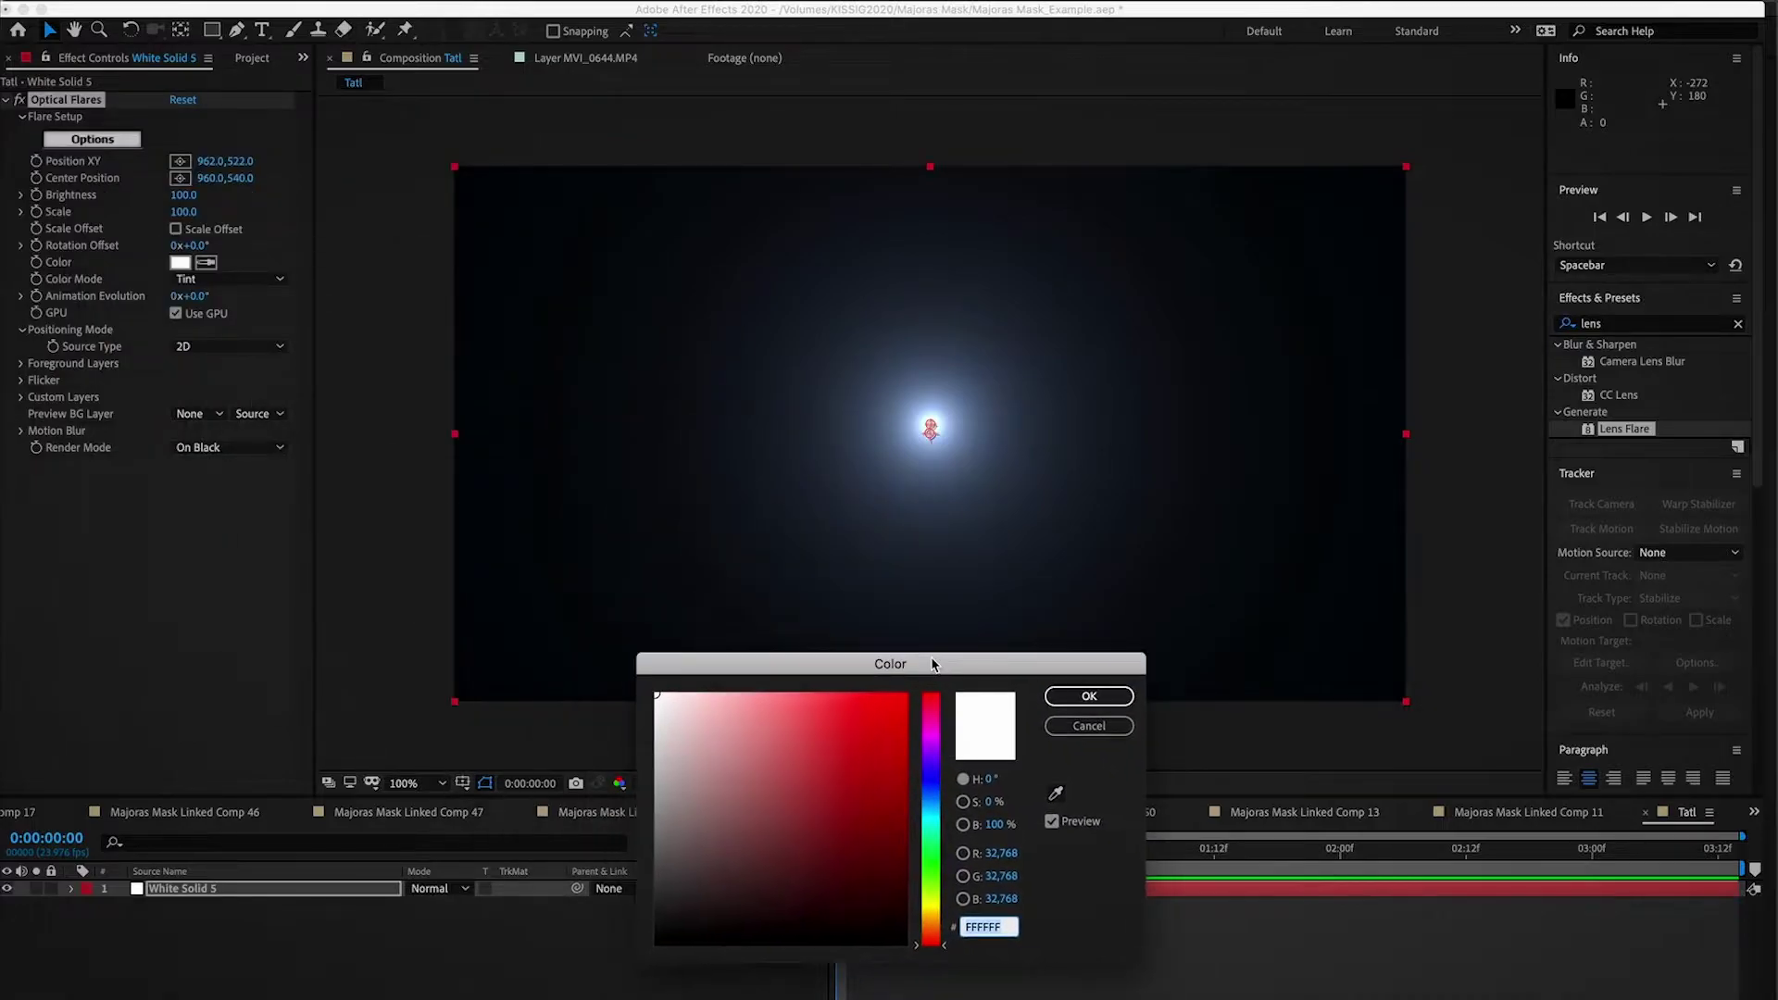
drag(931, 939, 932, 948)
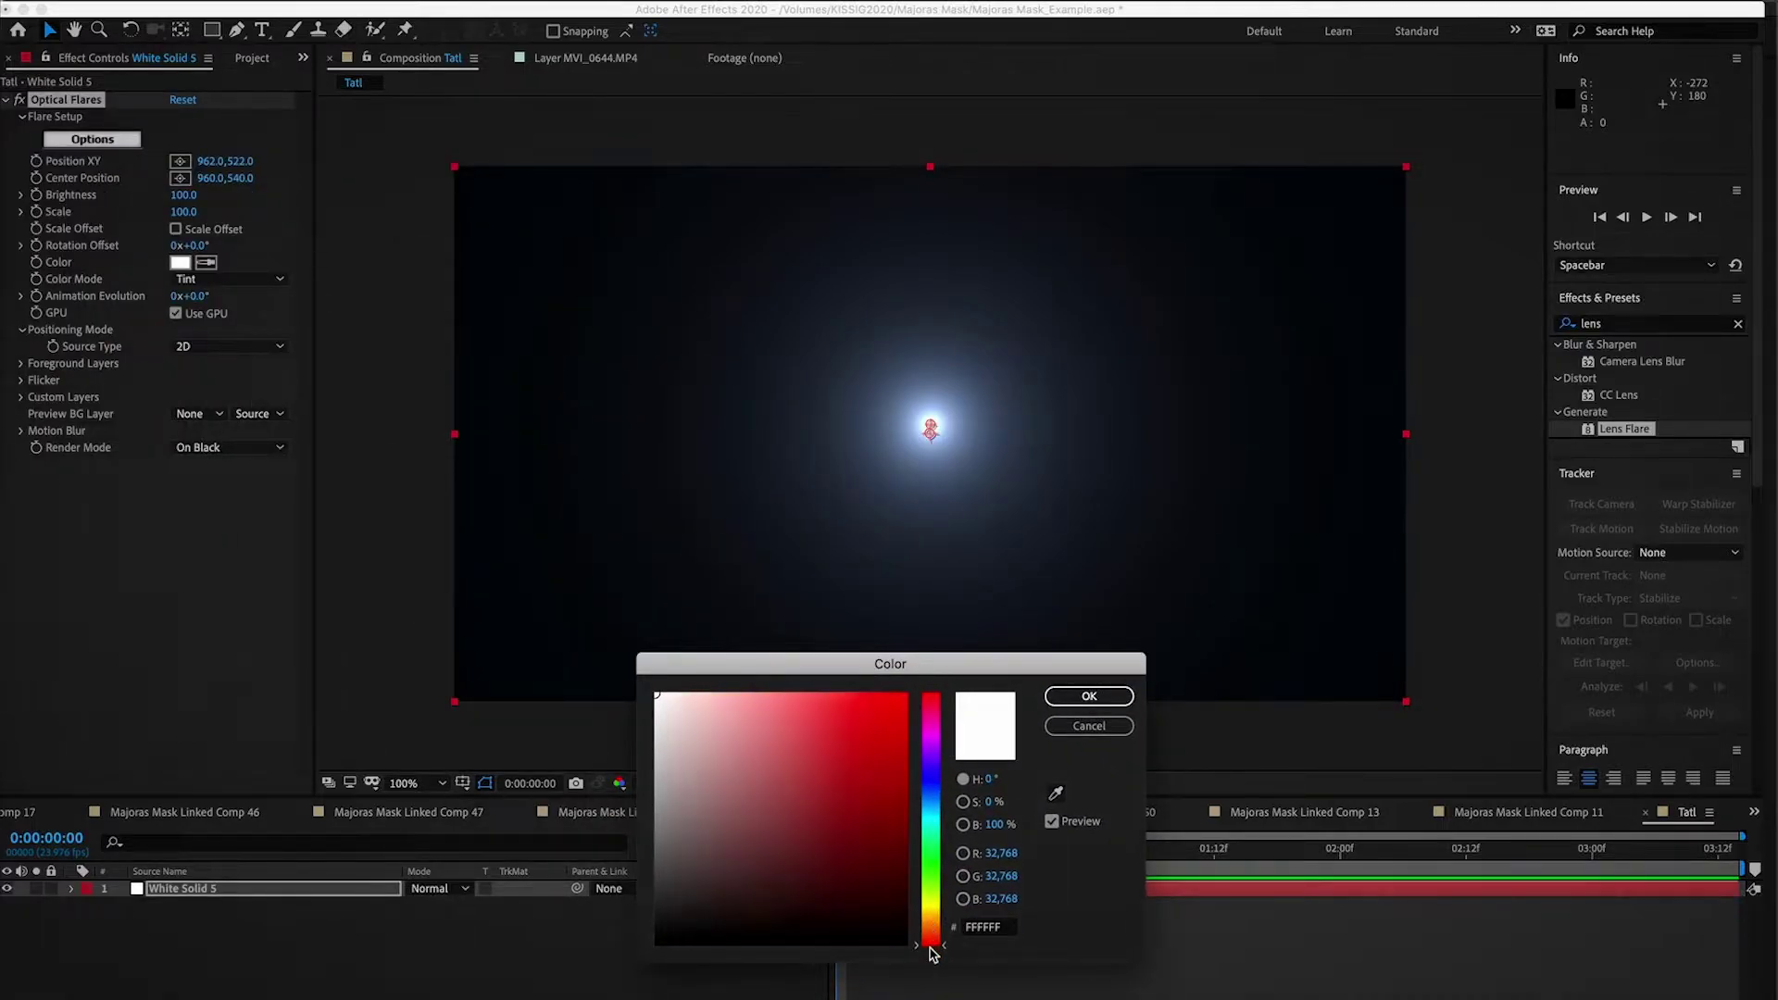
click(1090, 729)
Step: Tint the flare pale yellow, about F0E8B6, with the Optical Flares Color property
key(period)
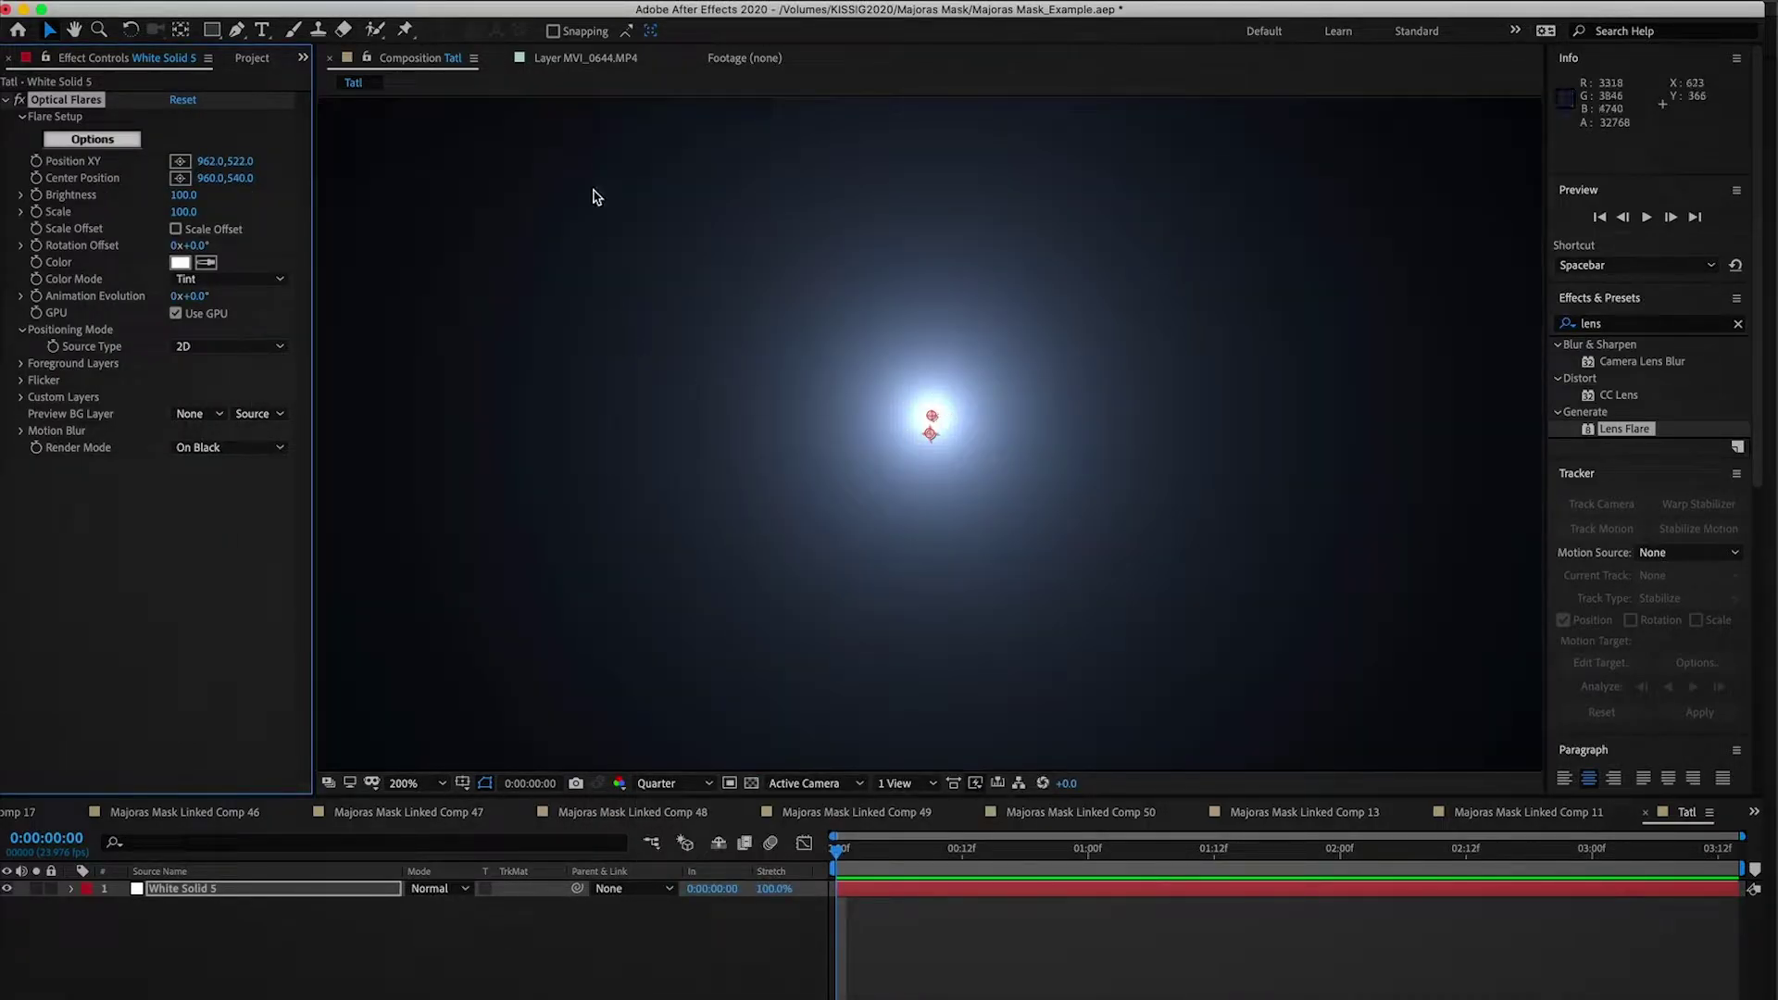
click(182, 263)
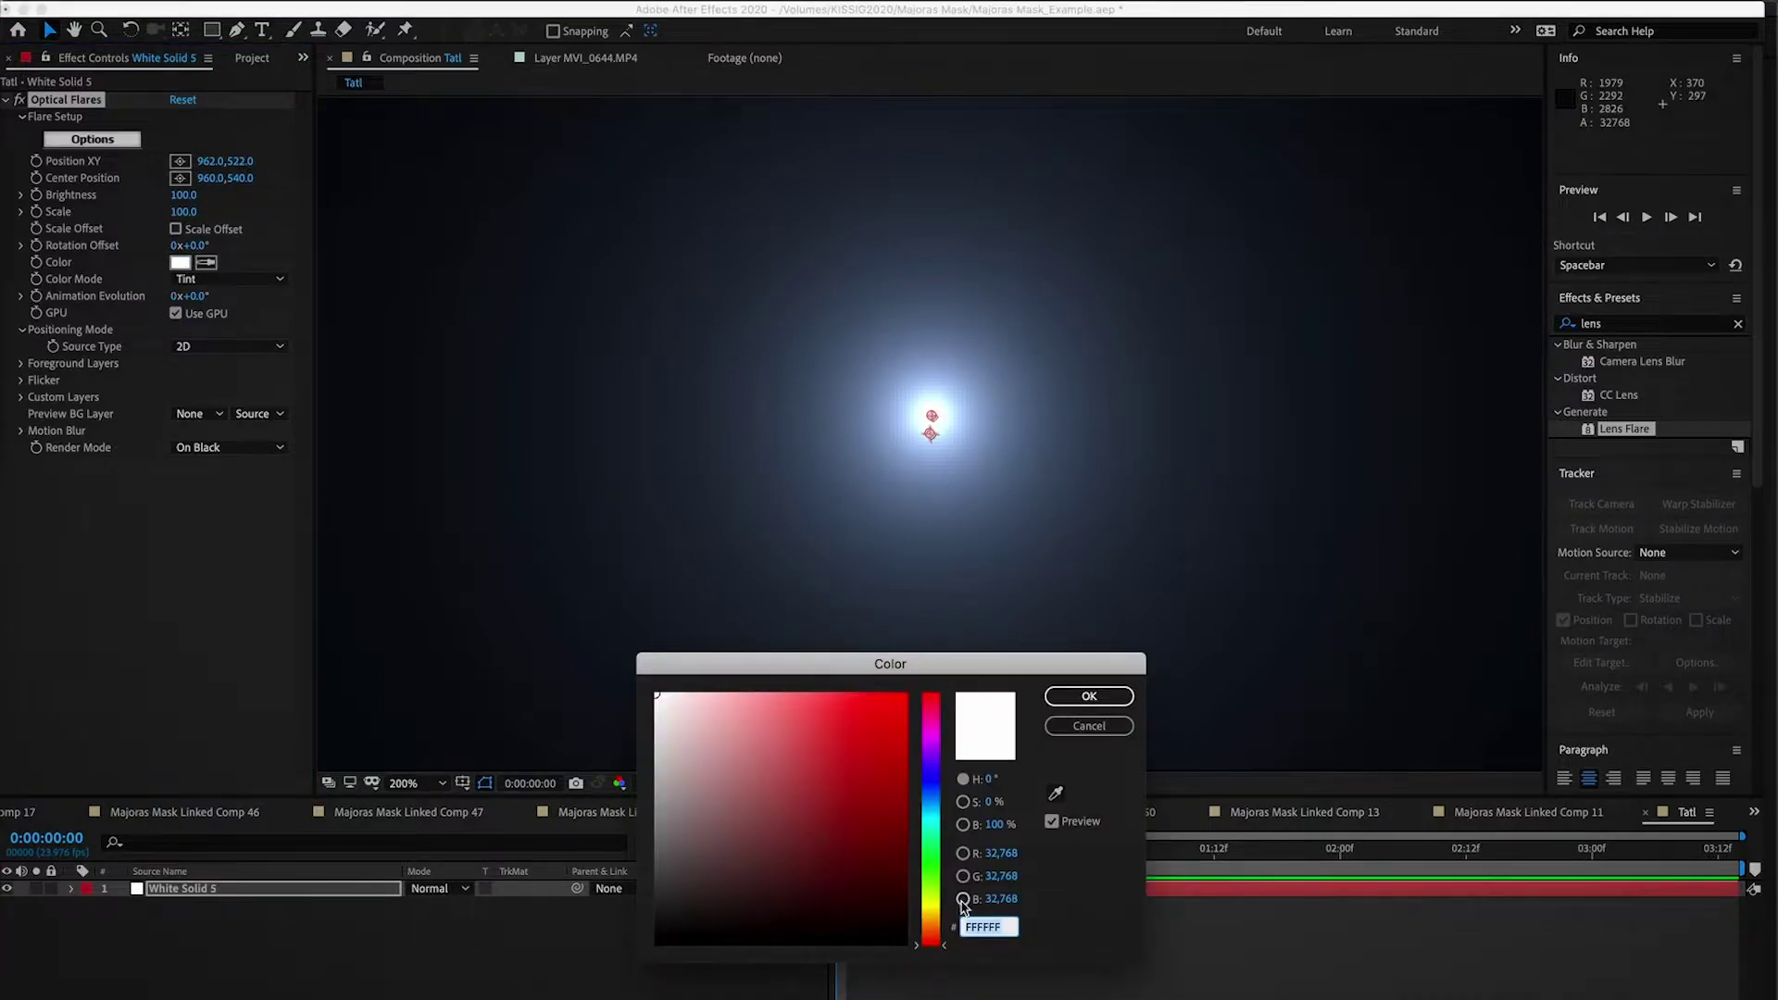
drag(938, 941, 941, 911)
drag(733, 802, 702, 699)
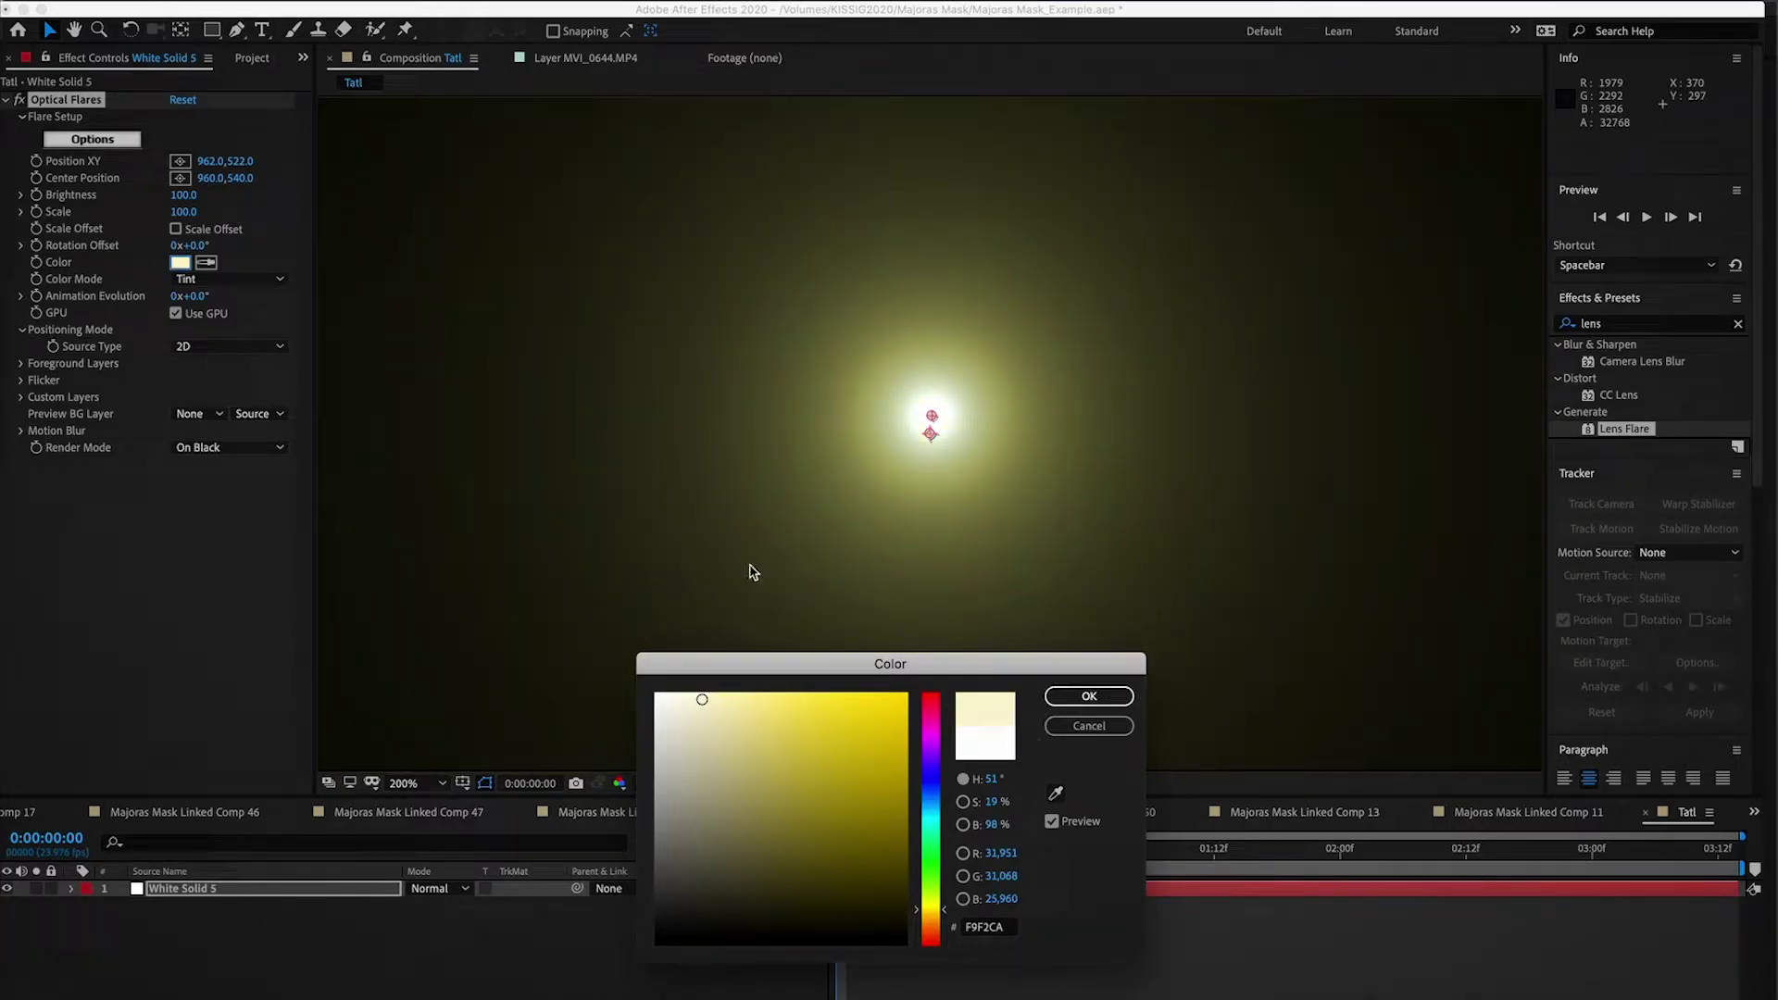
drag(702, 697, 710, 703)
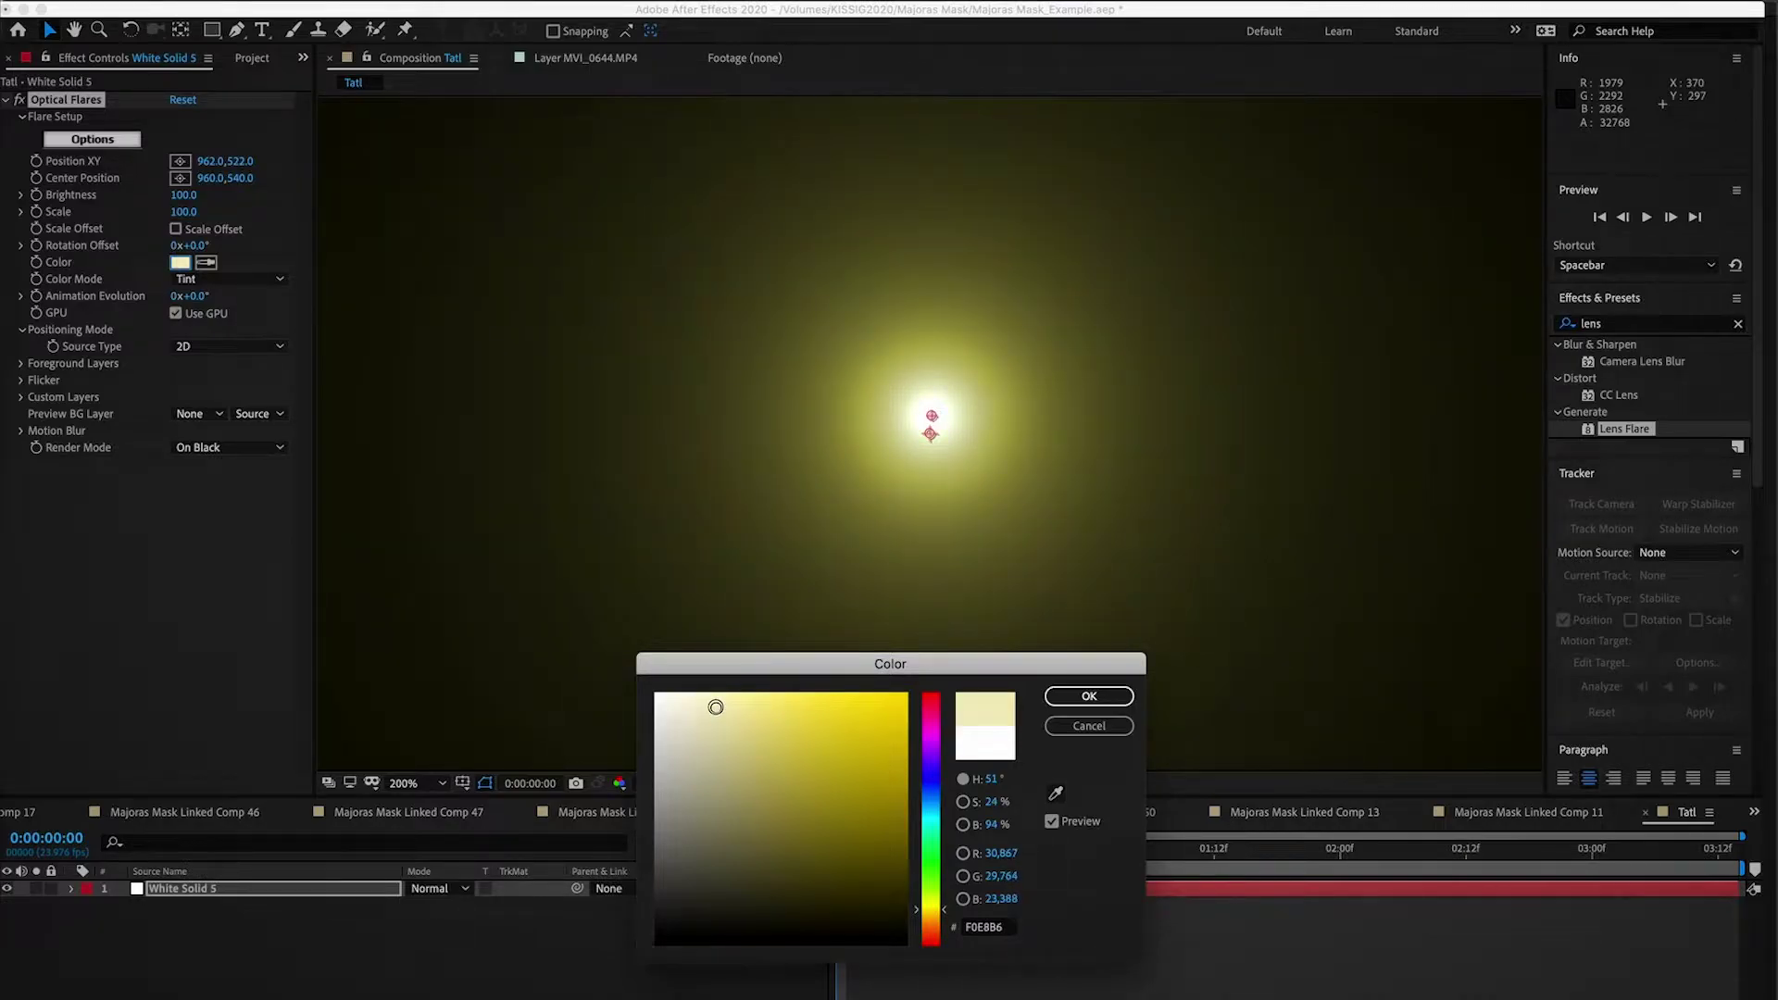
click(1088, 699)
key(comma)
click(963, 972)
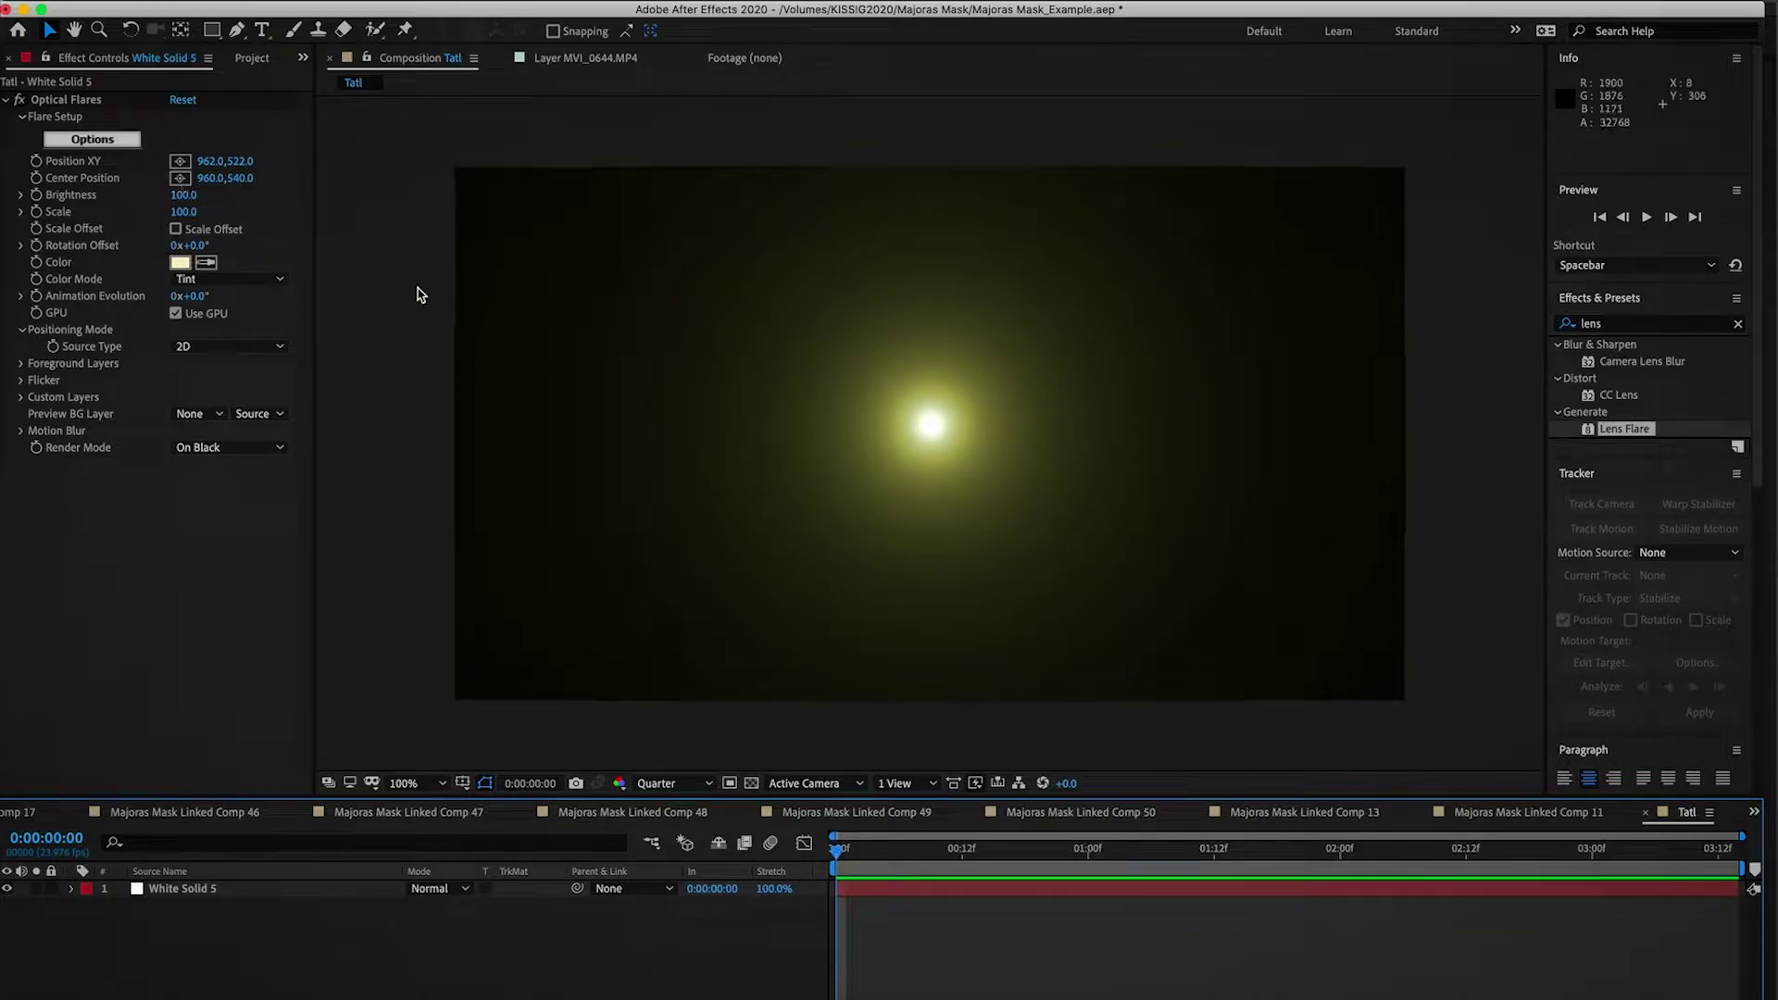
Step: Try flare brightness values of 150 and 60, and return the brightness to 100
drag(186, 204, 194, 205)
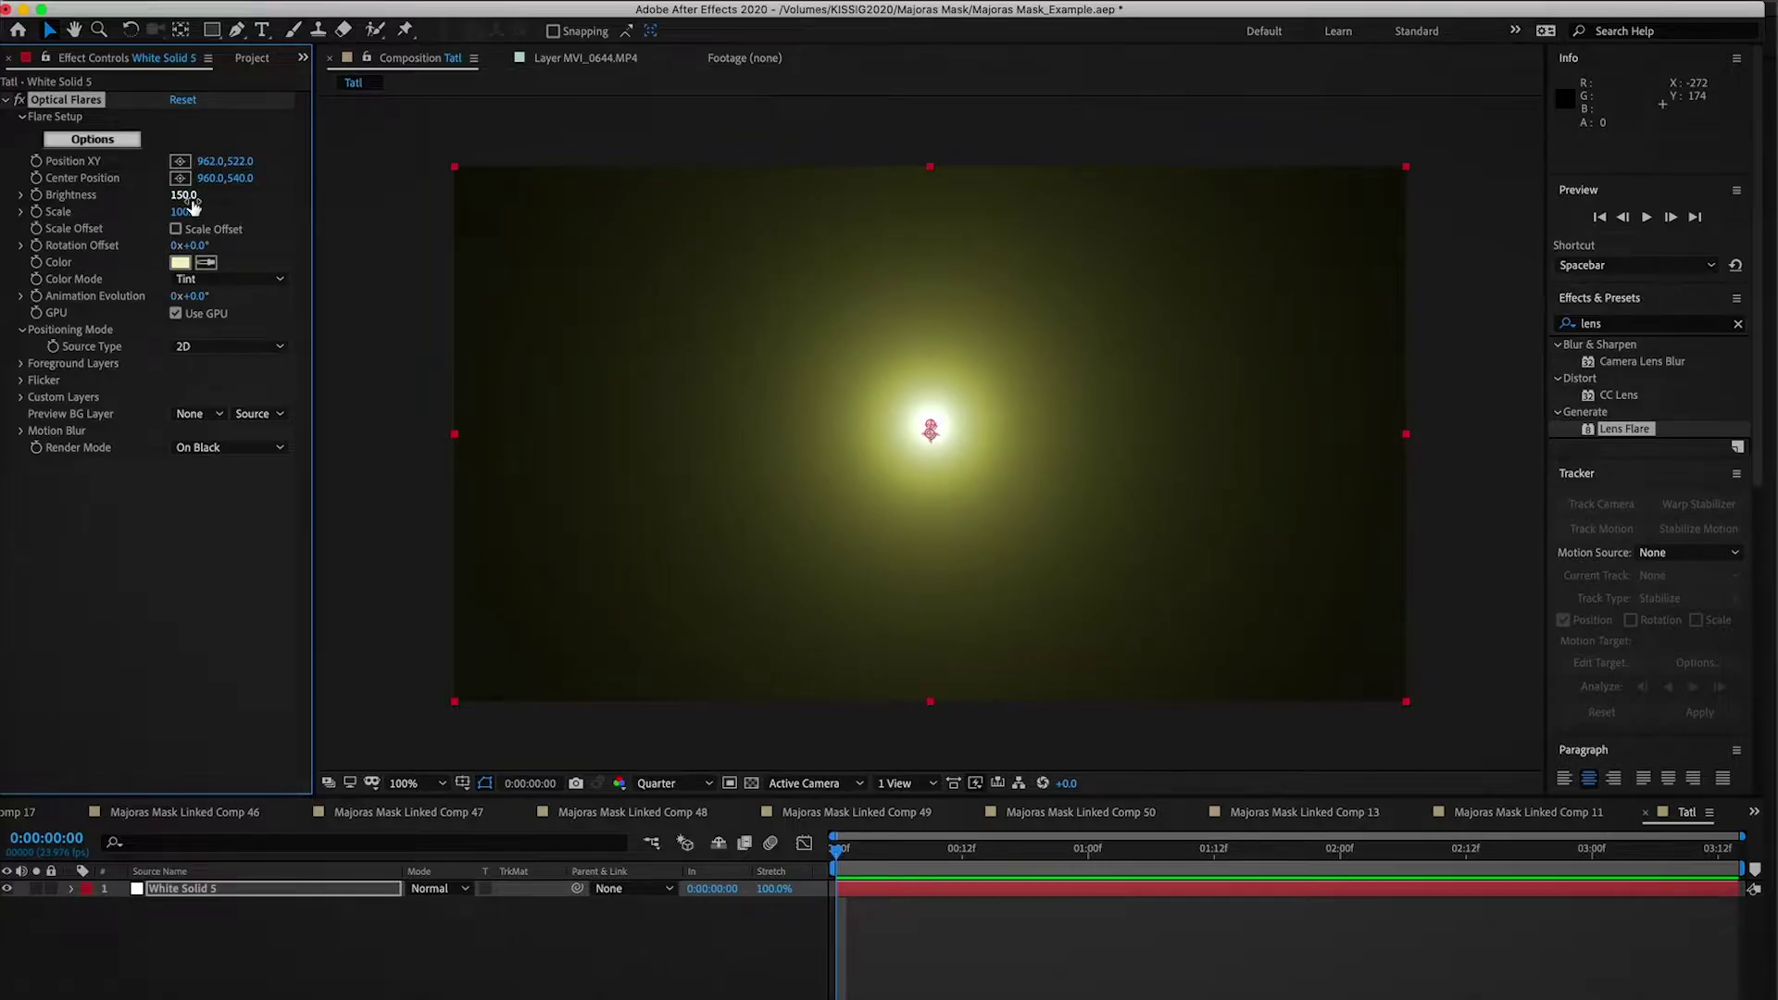
key(super+z)
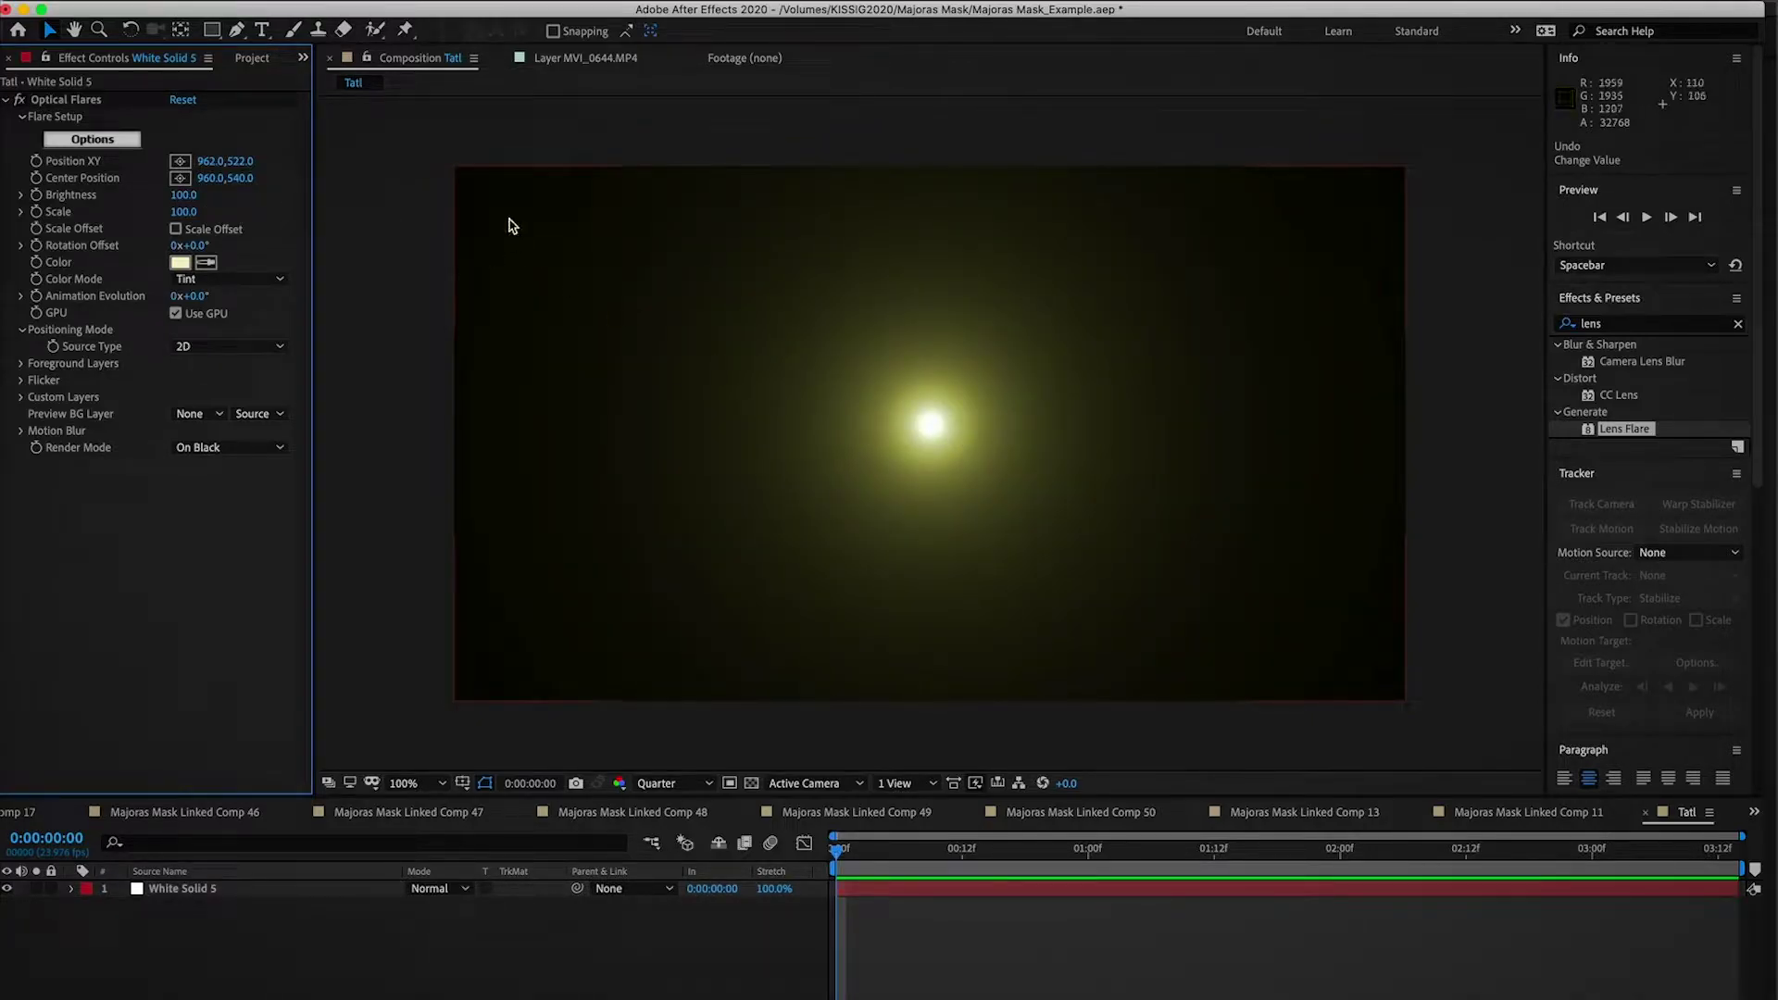
drag(184, 195, 178, 213)
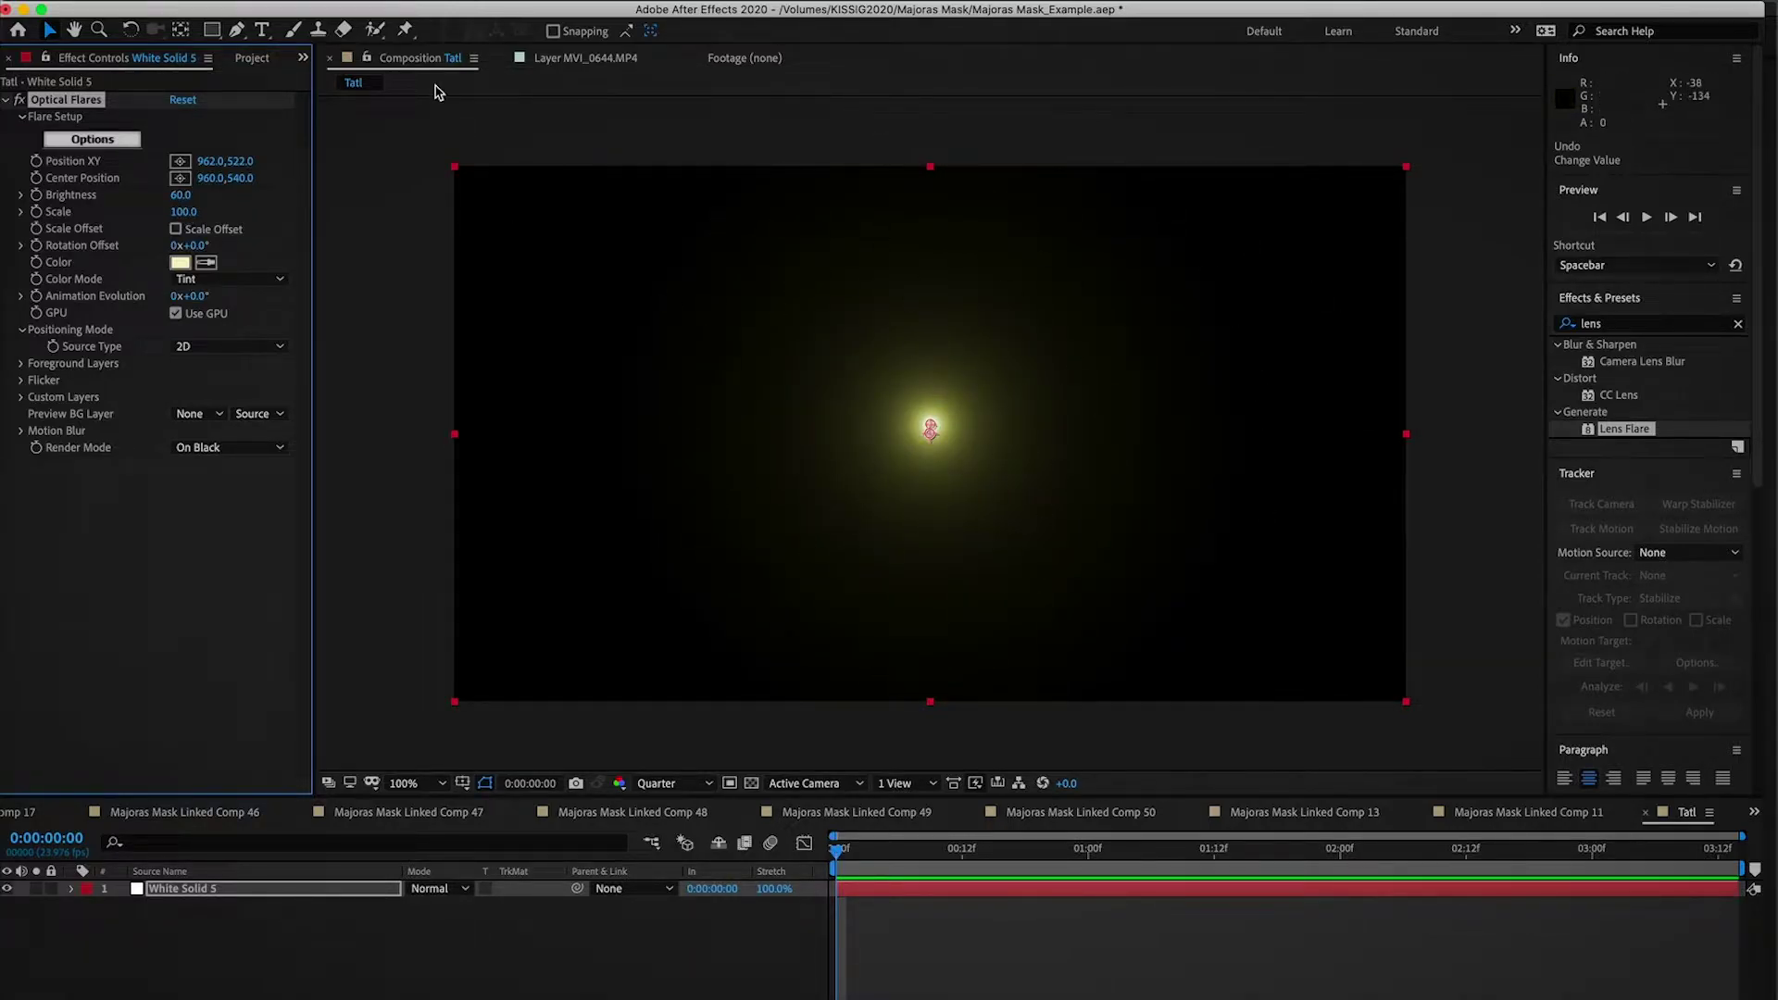
click(181, 196)
text(100)
key(Return)
Step: Set the Optical Flares scale to 20 and raise the brightness to 480
click(183, 212)
text(10)
key(Return)
drag(184, 195, 243, 206)
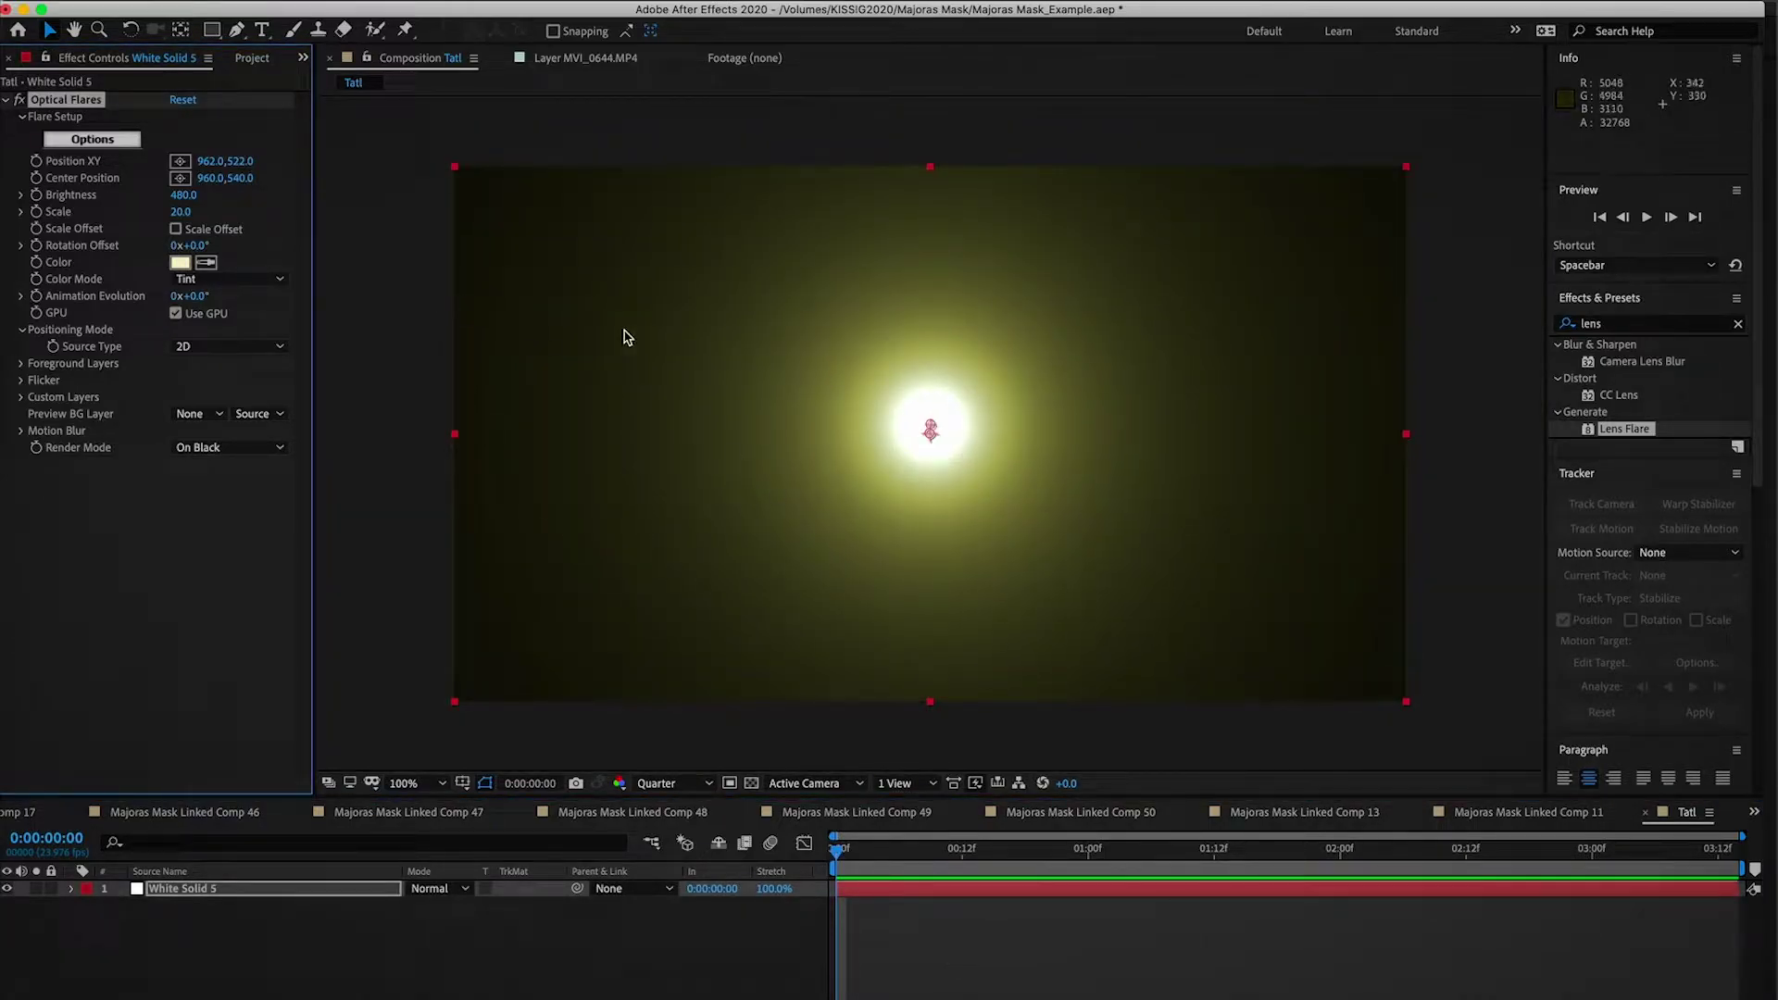
Step: Lower the Optical Flares brightness to 370 and enter a scale of 20
mouse_move(185, 195)
mouse_down()
mouse_move(156, 198)
mouse_move(218, 214)
mouse_move(193, 214)
mouse_up()
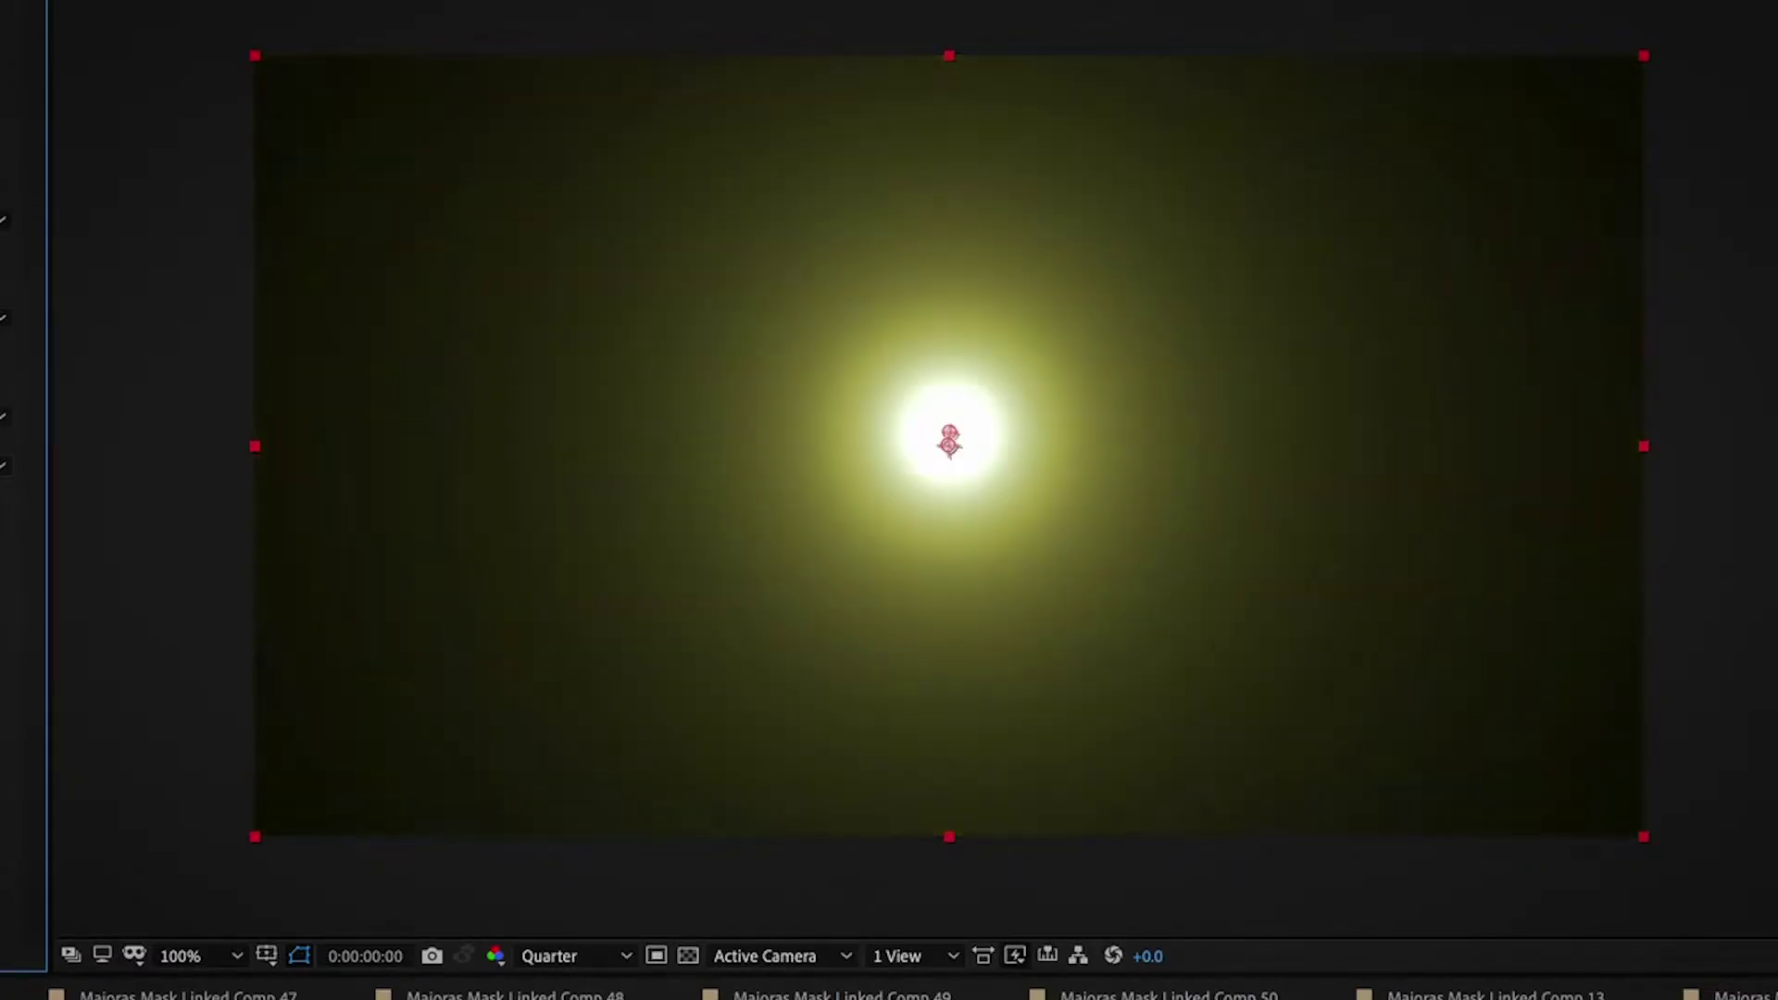
click(182, 212)
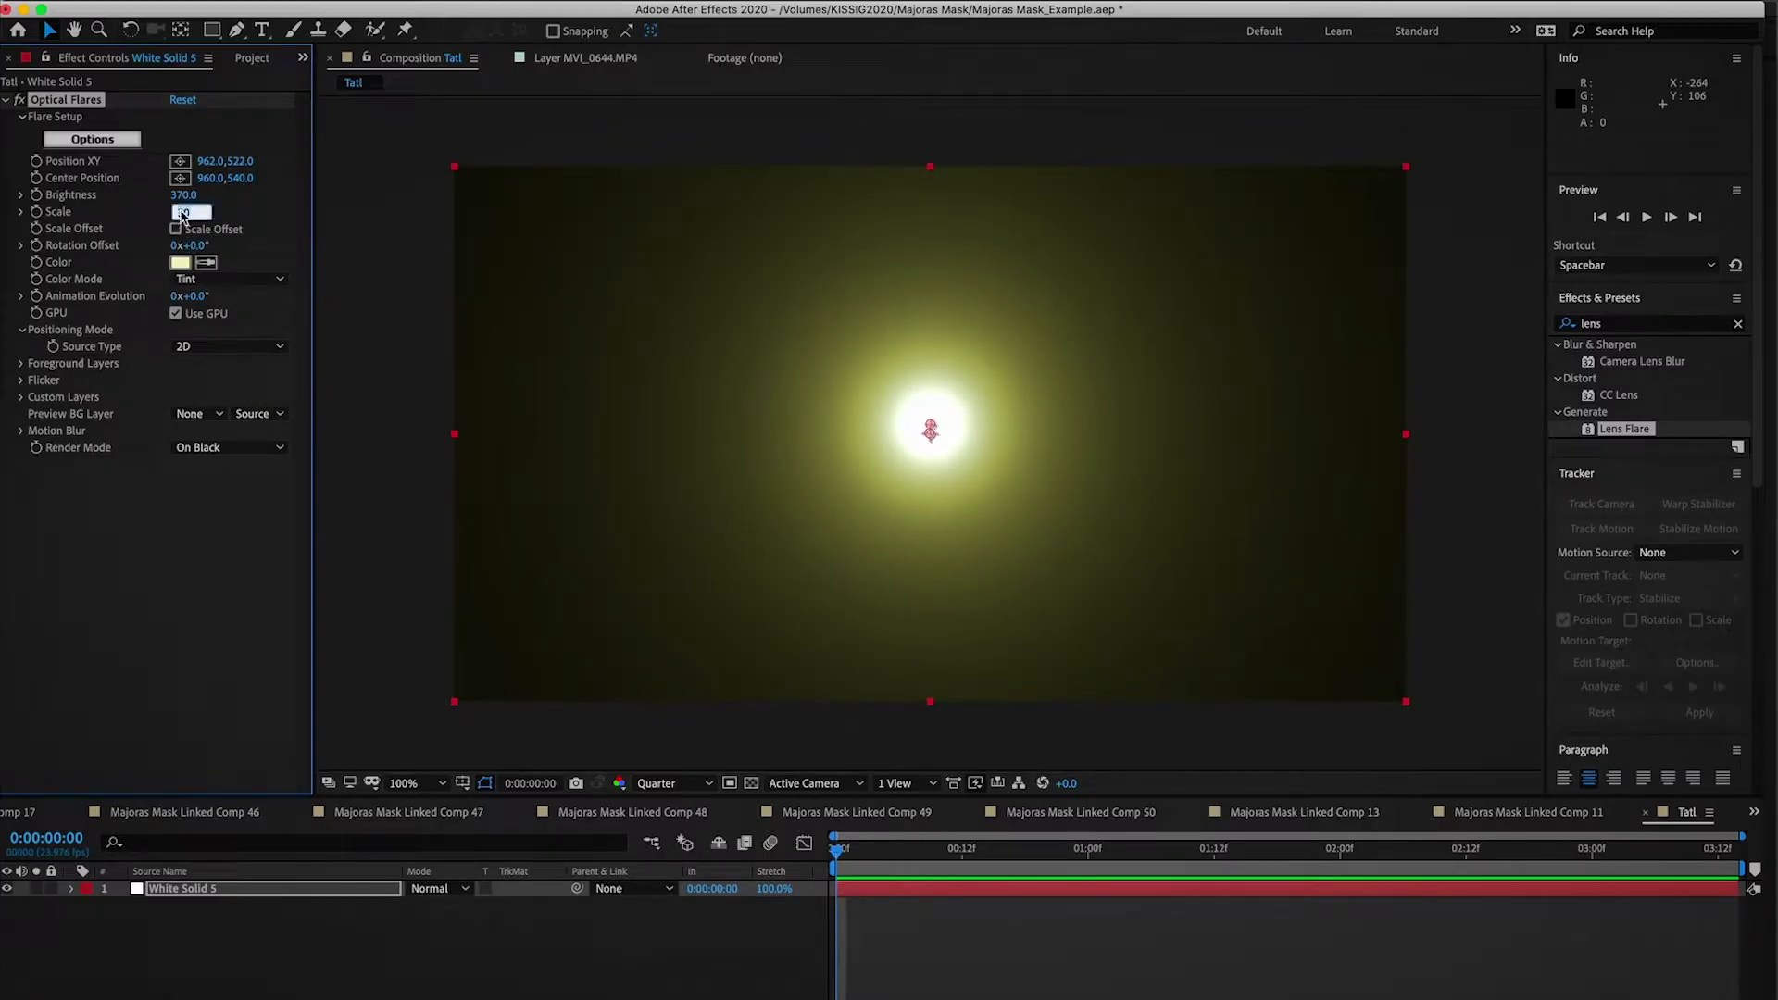
text(20)
key(Return)
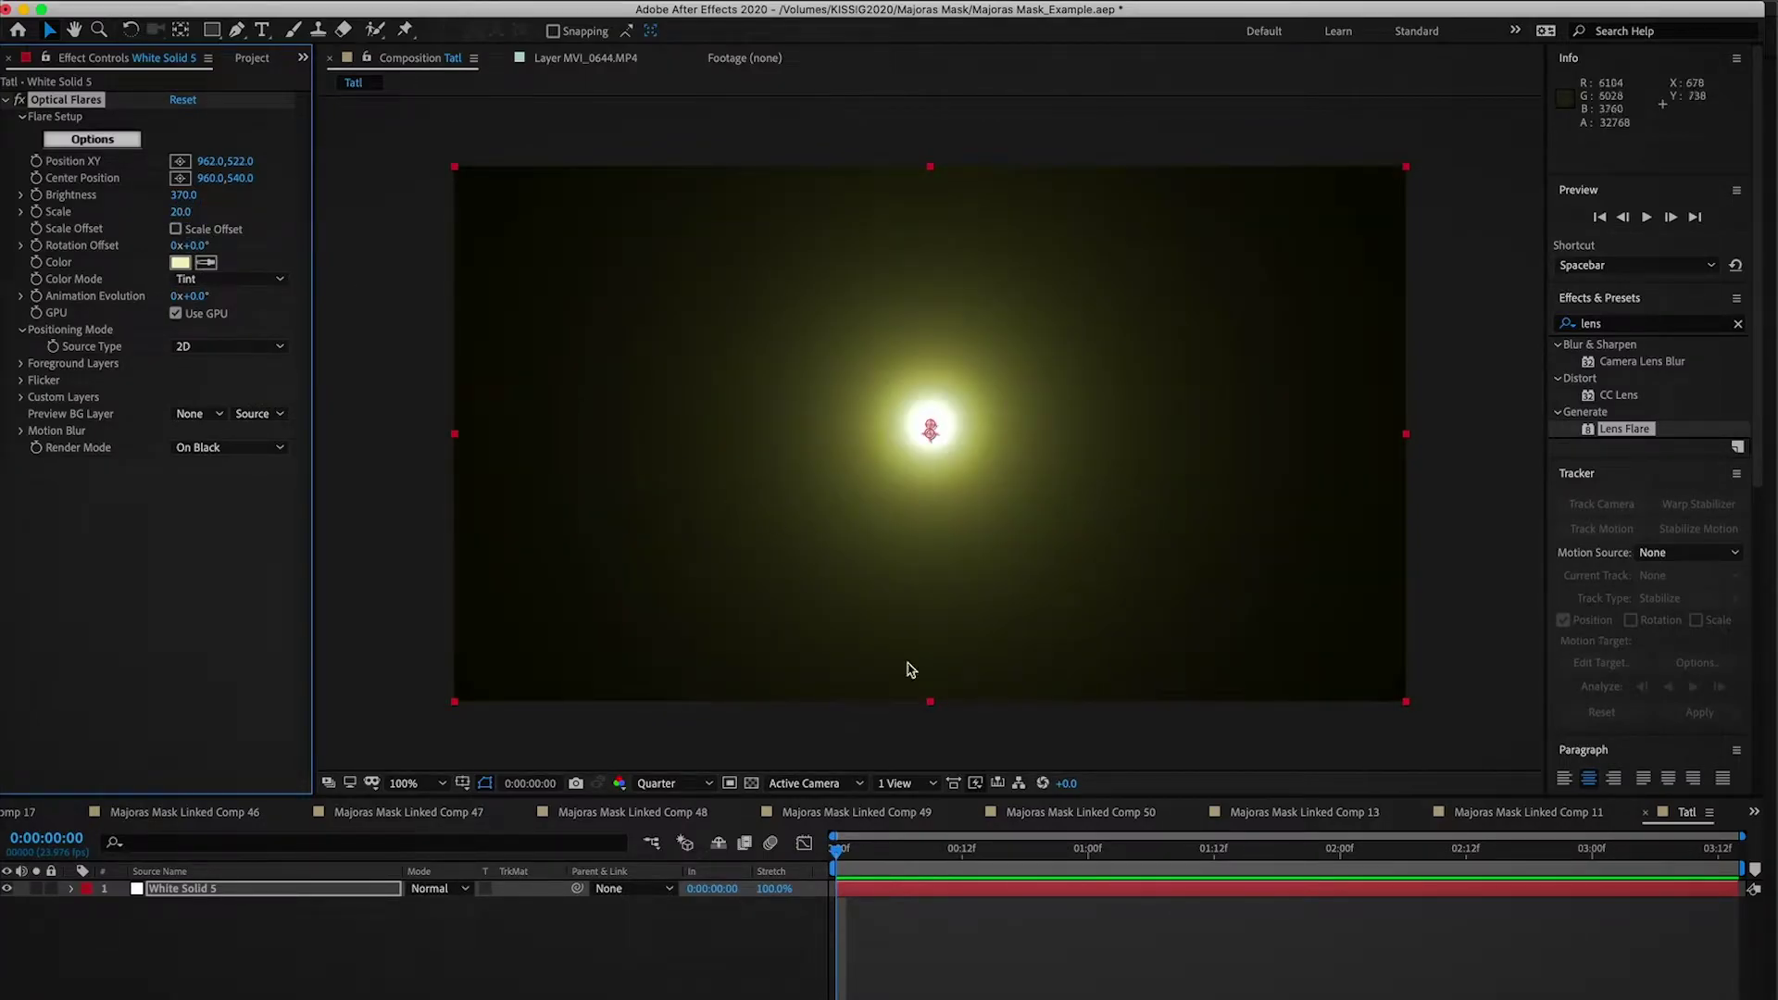
Step: Set the Optical Flares flicker speed to 35 and the flicker amount to 27
click(1026, 917)
key(period)
click(21, 382)
click(20, 380)
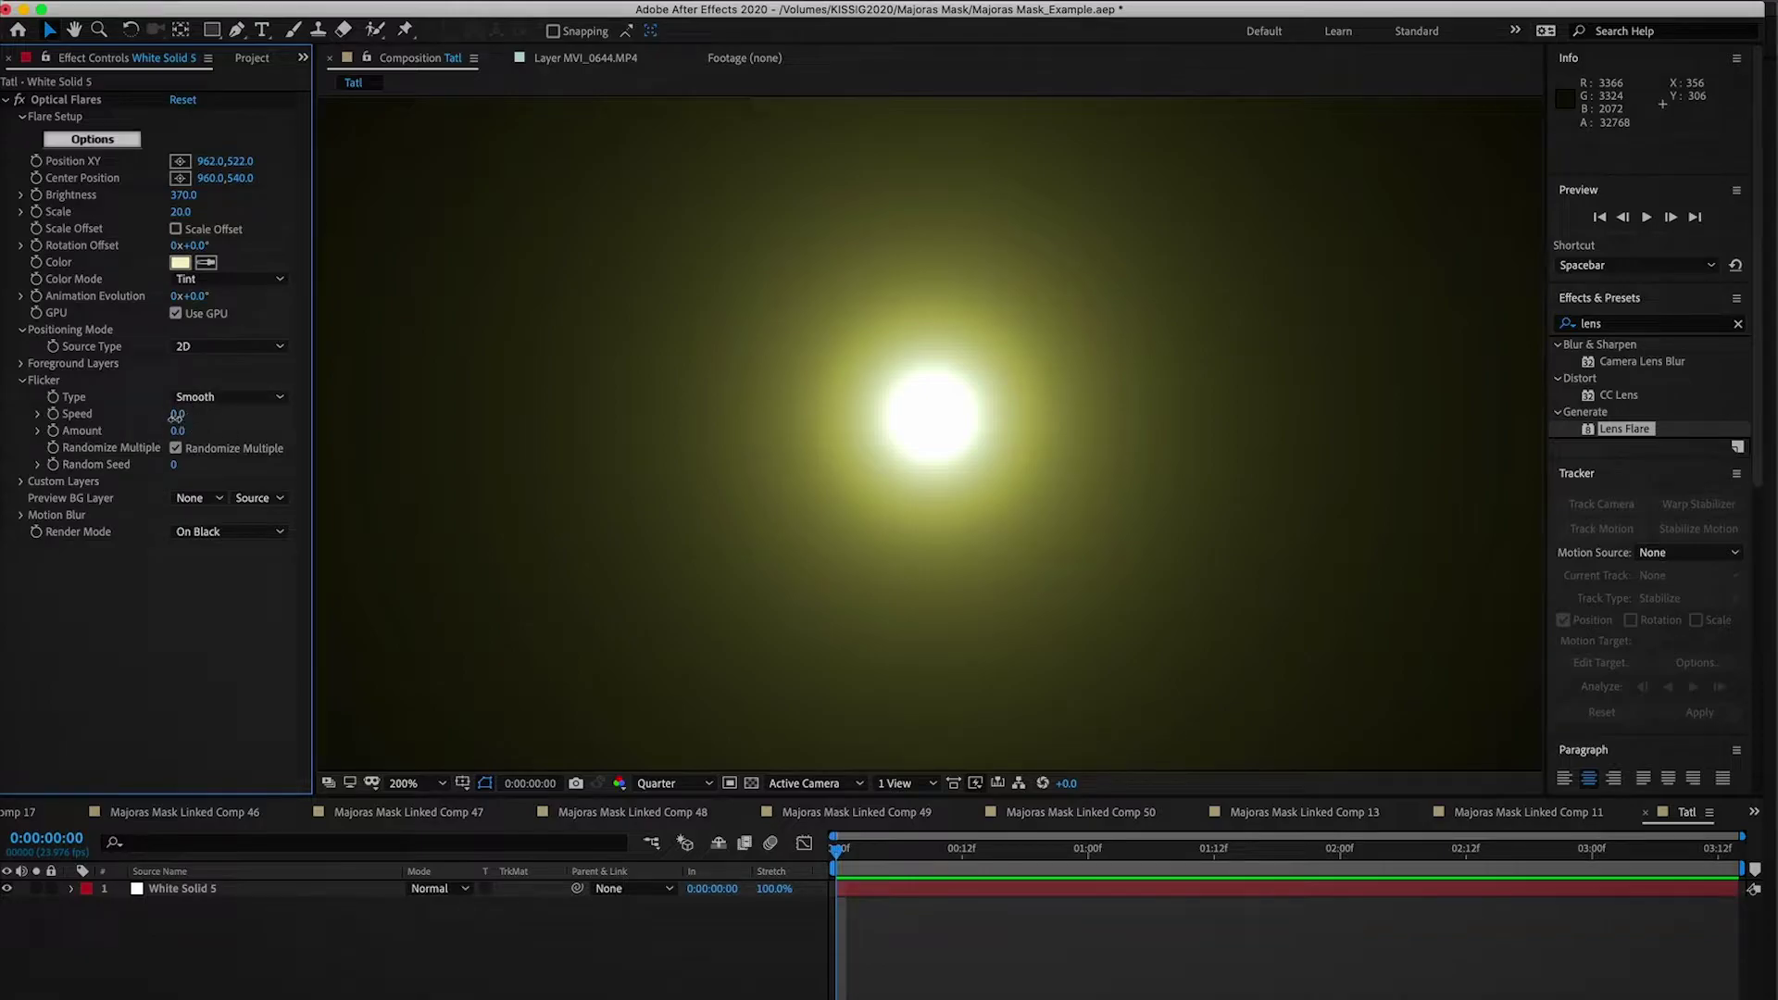
click(65, 99)
drag(182, 431, 196, 431)
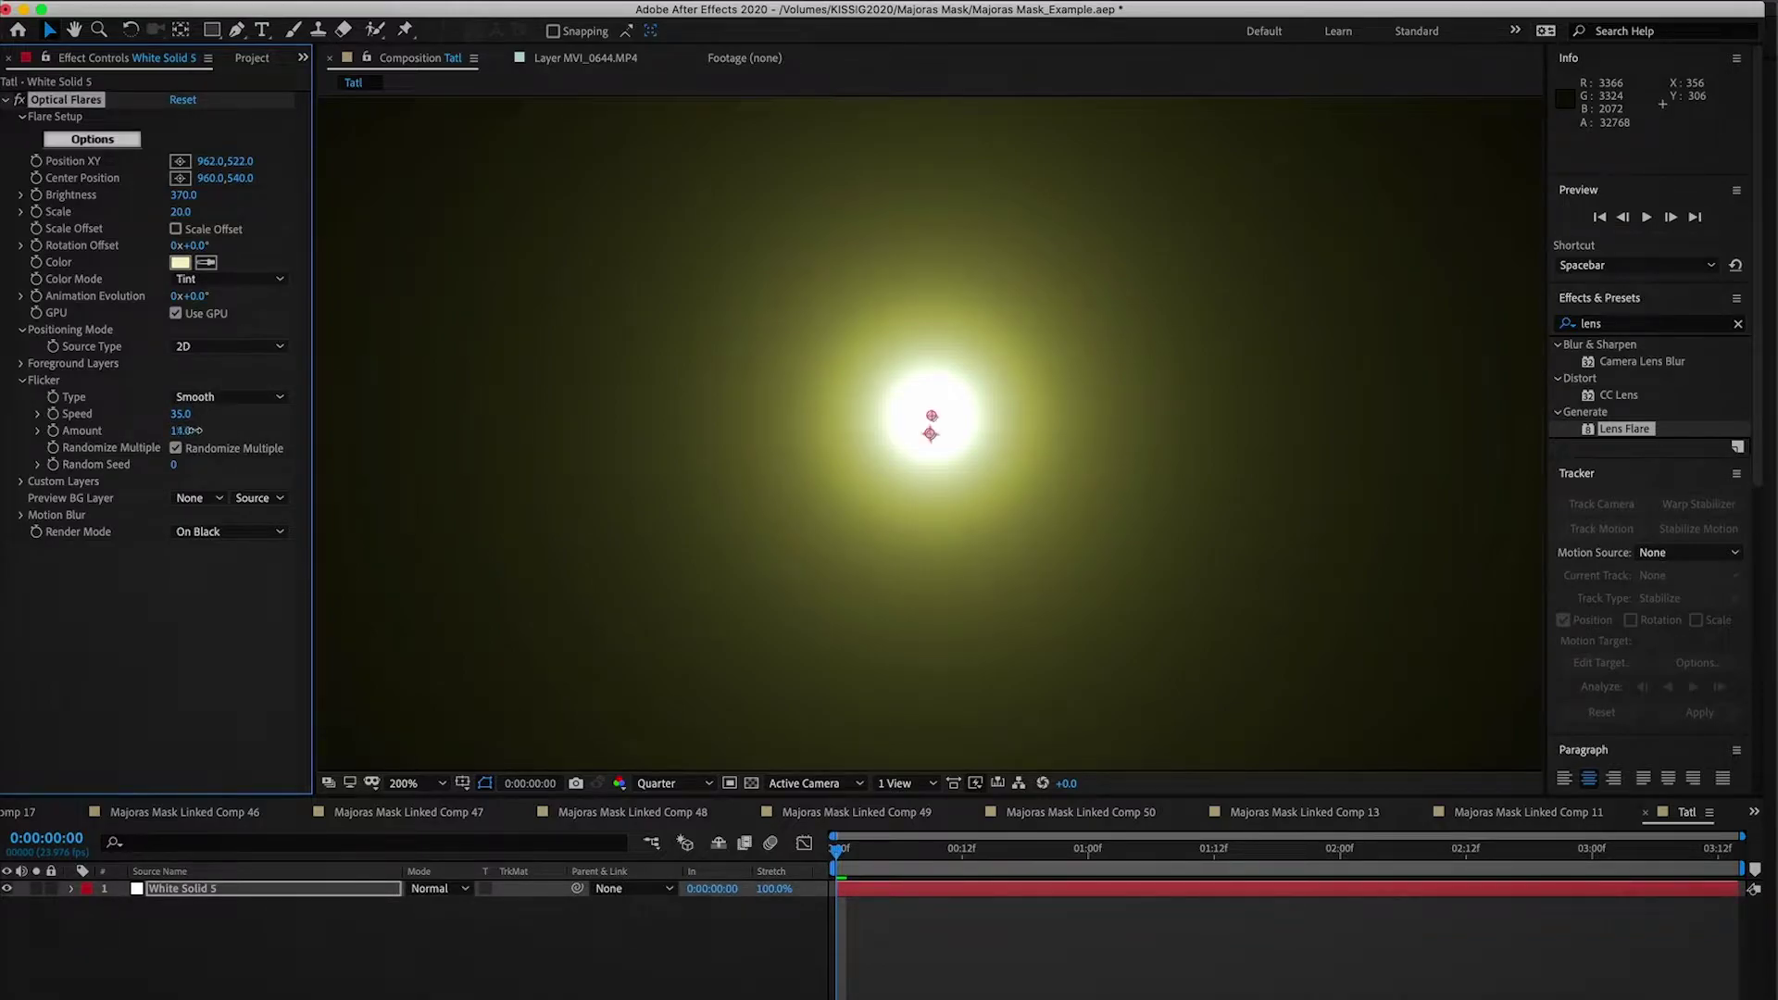
Step: Preview the flickering glow and adjust the Optical Flares flicker amount to 33
key(space)
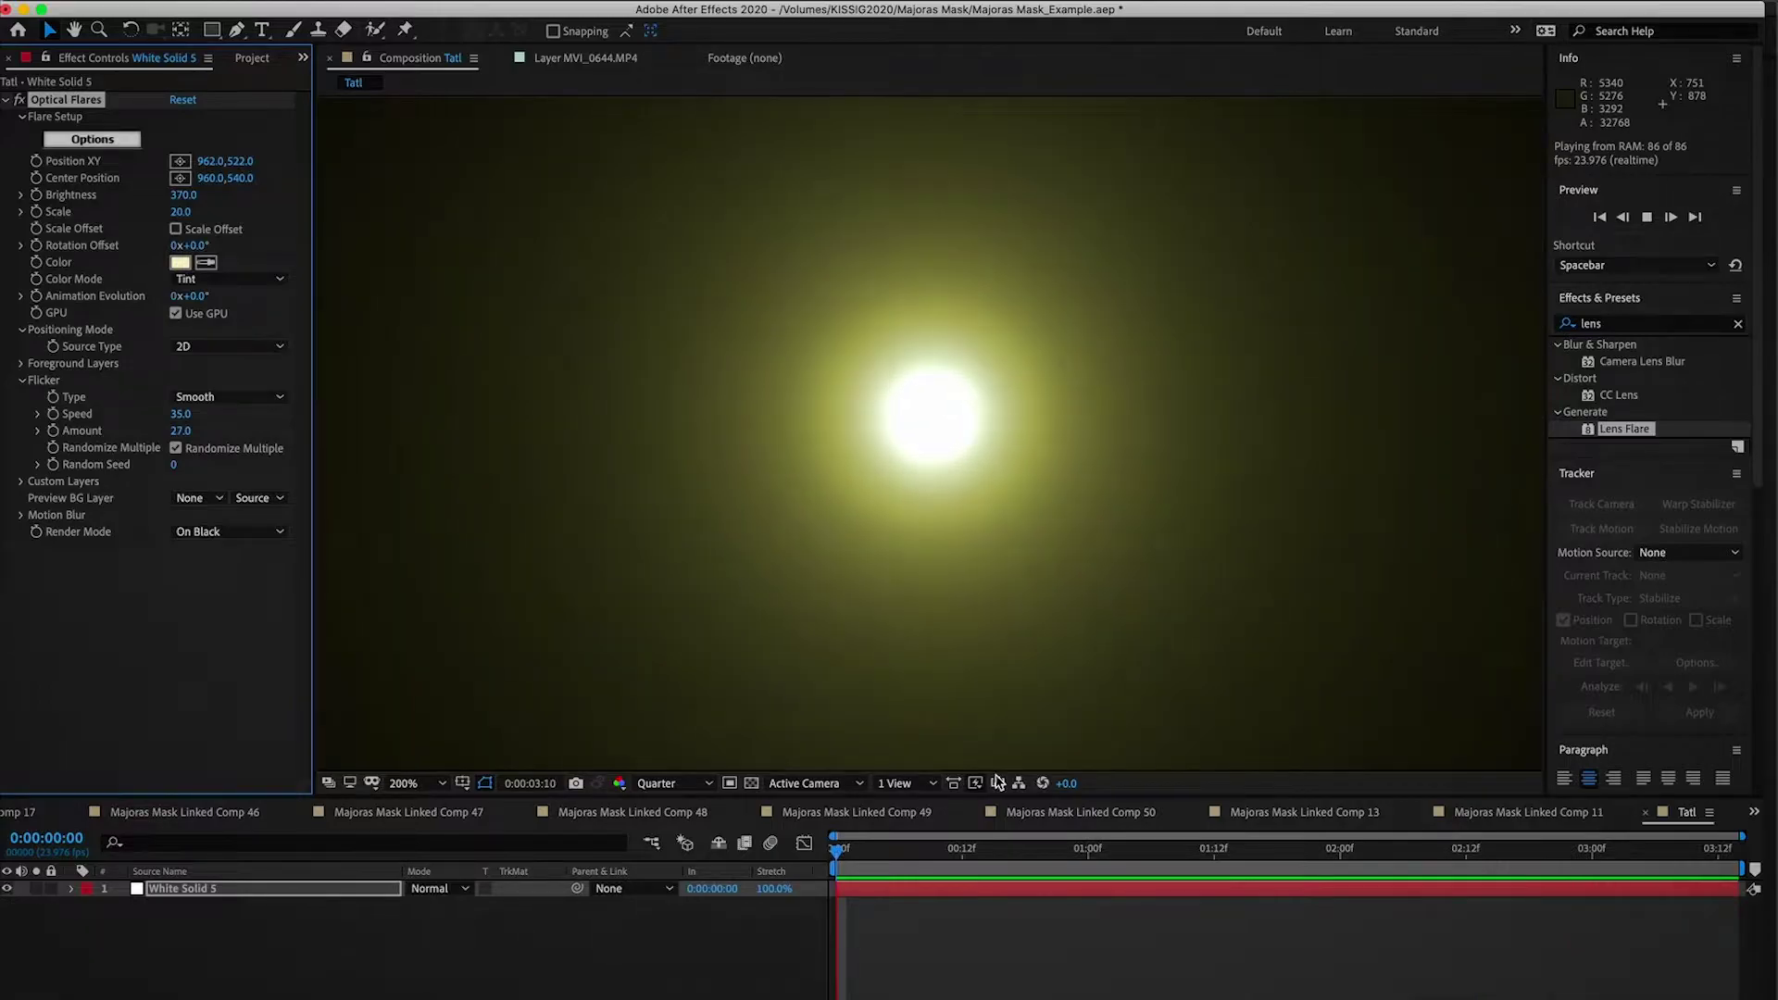
drag(181, 437, 194, 433)
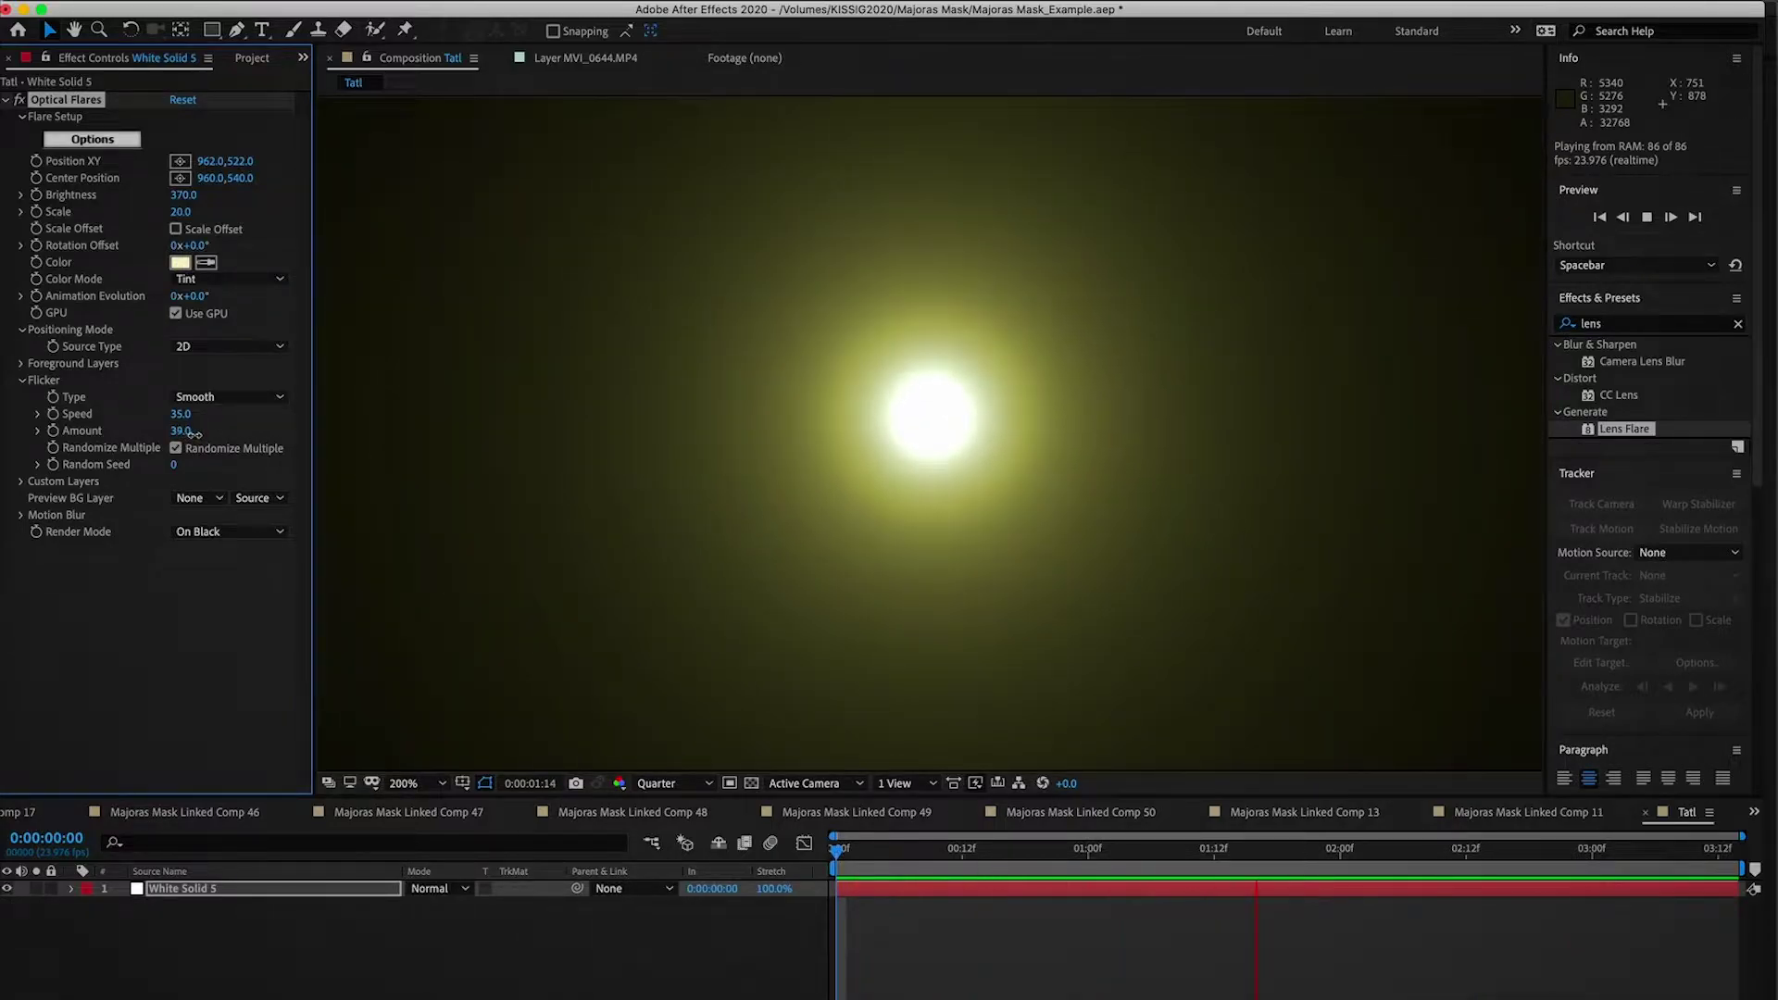
key(comma)
key(comma)
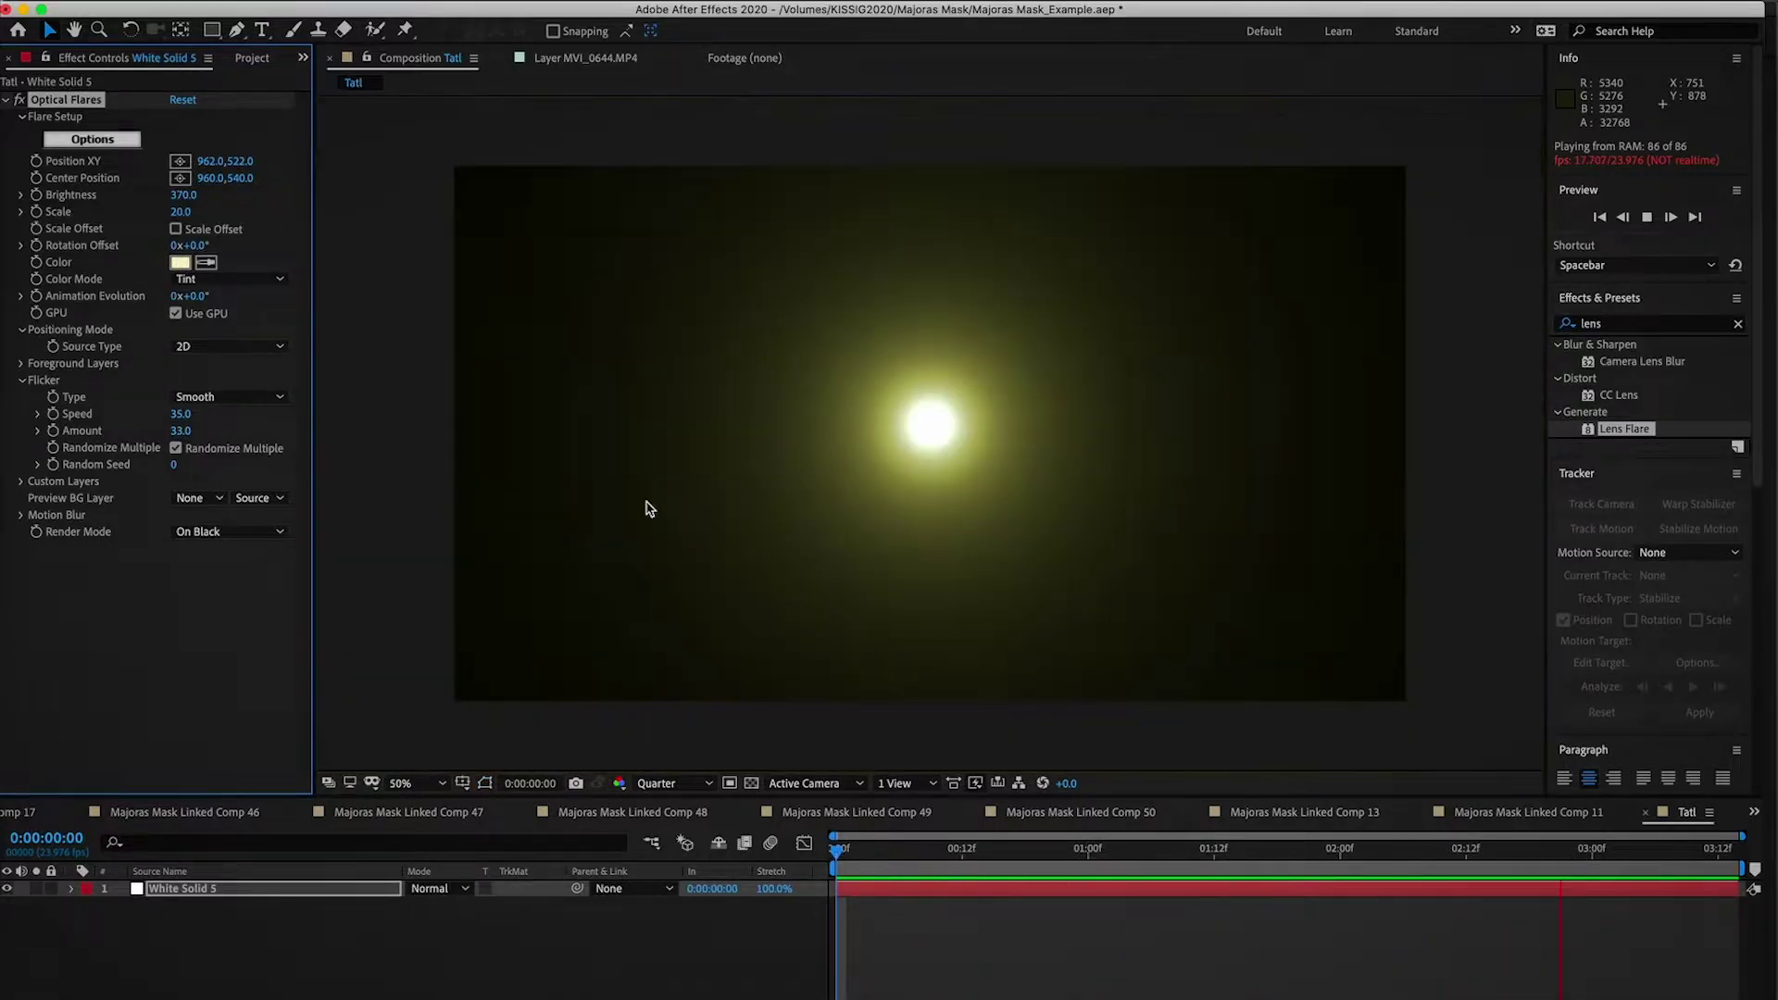
key(period)
key(period)
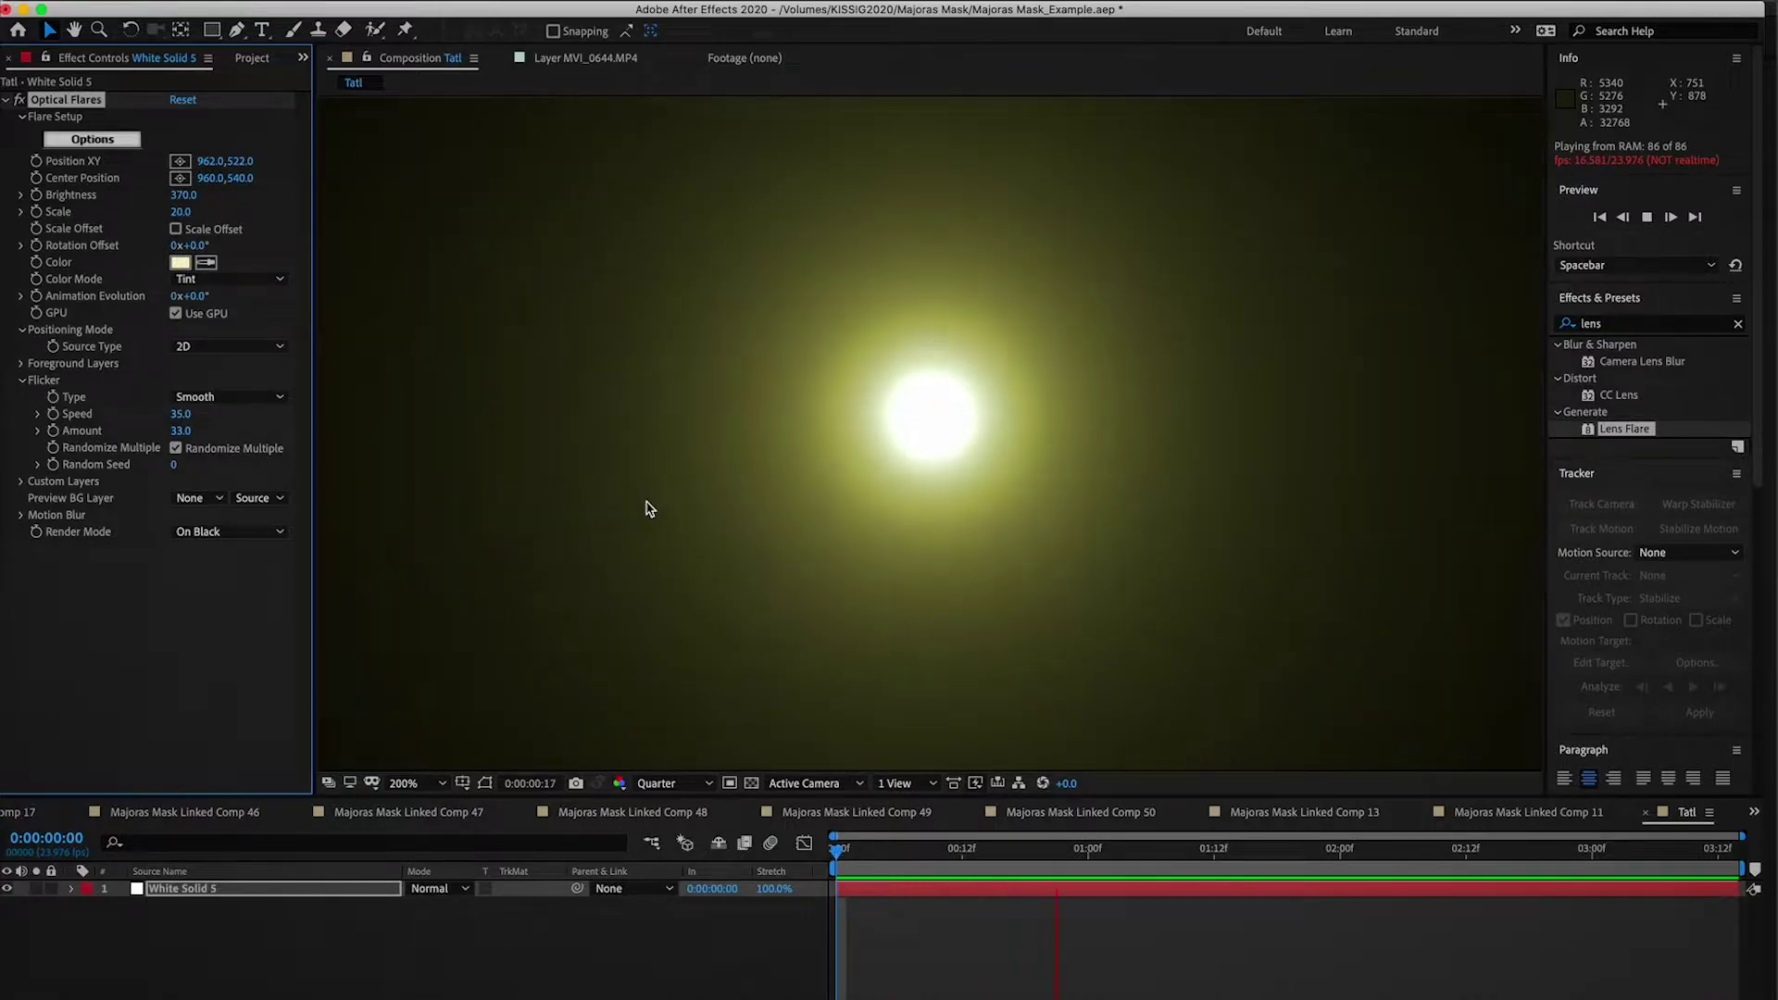
click(444, 781)
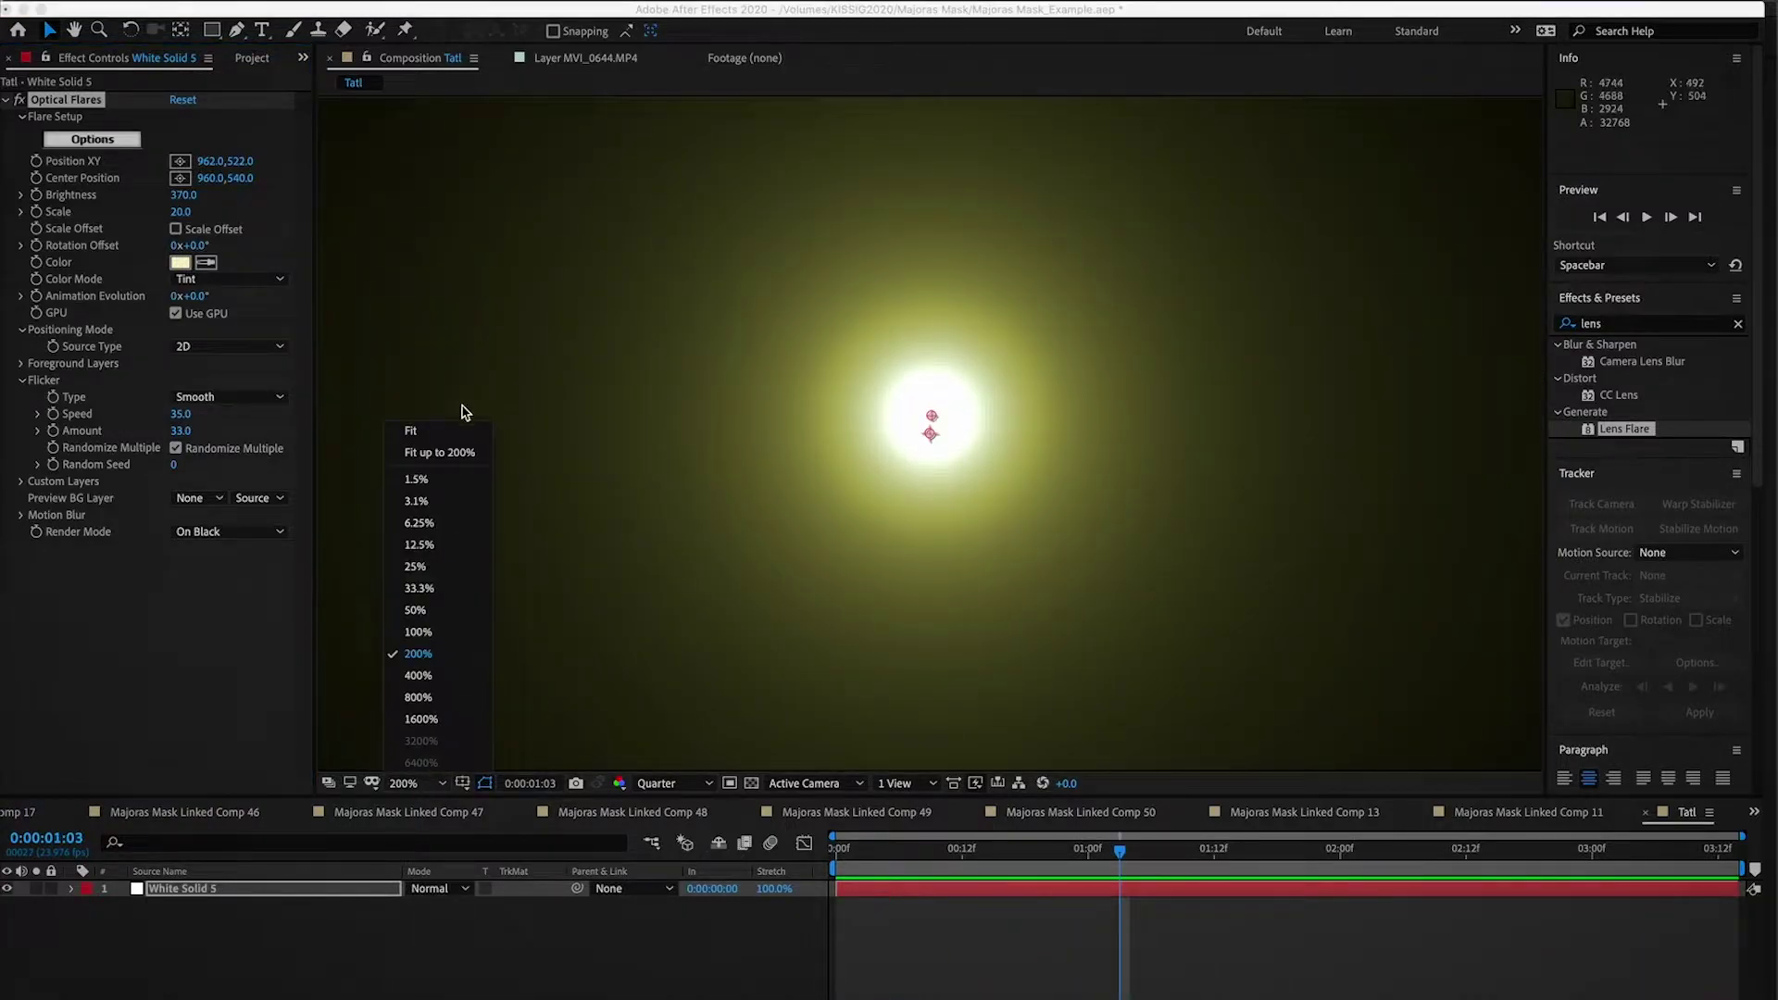
click(451, 432)
click(935, 969)
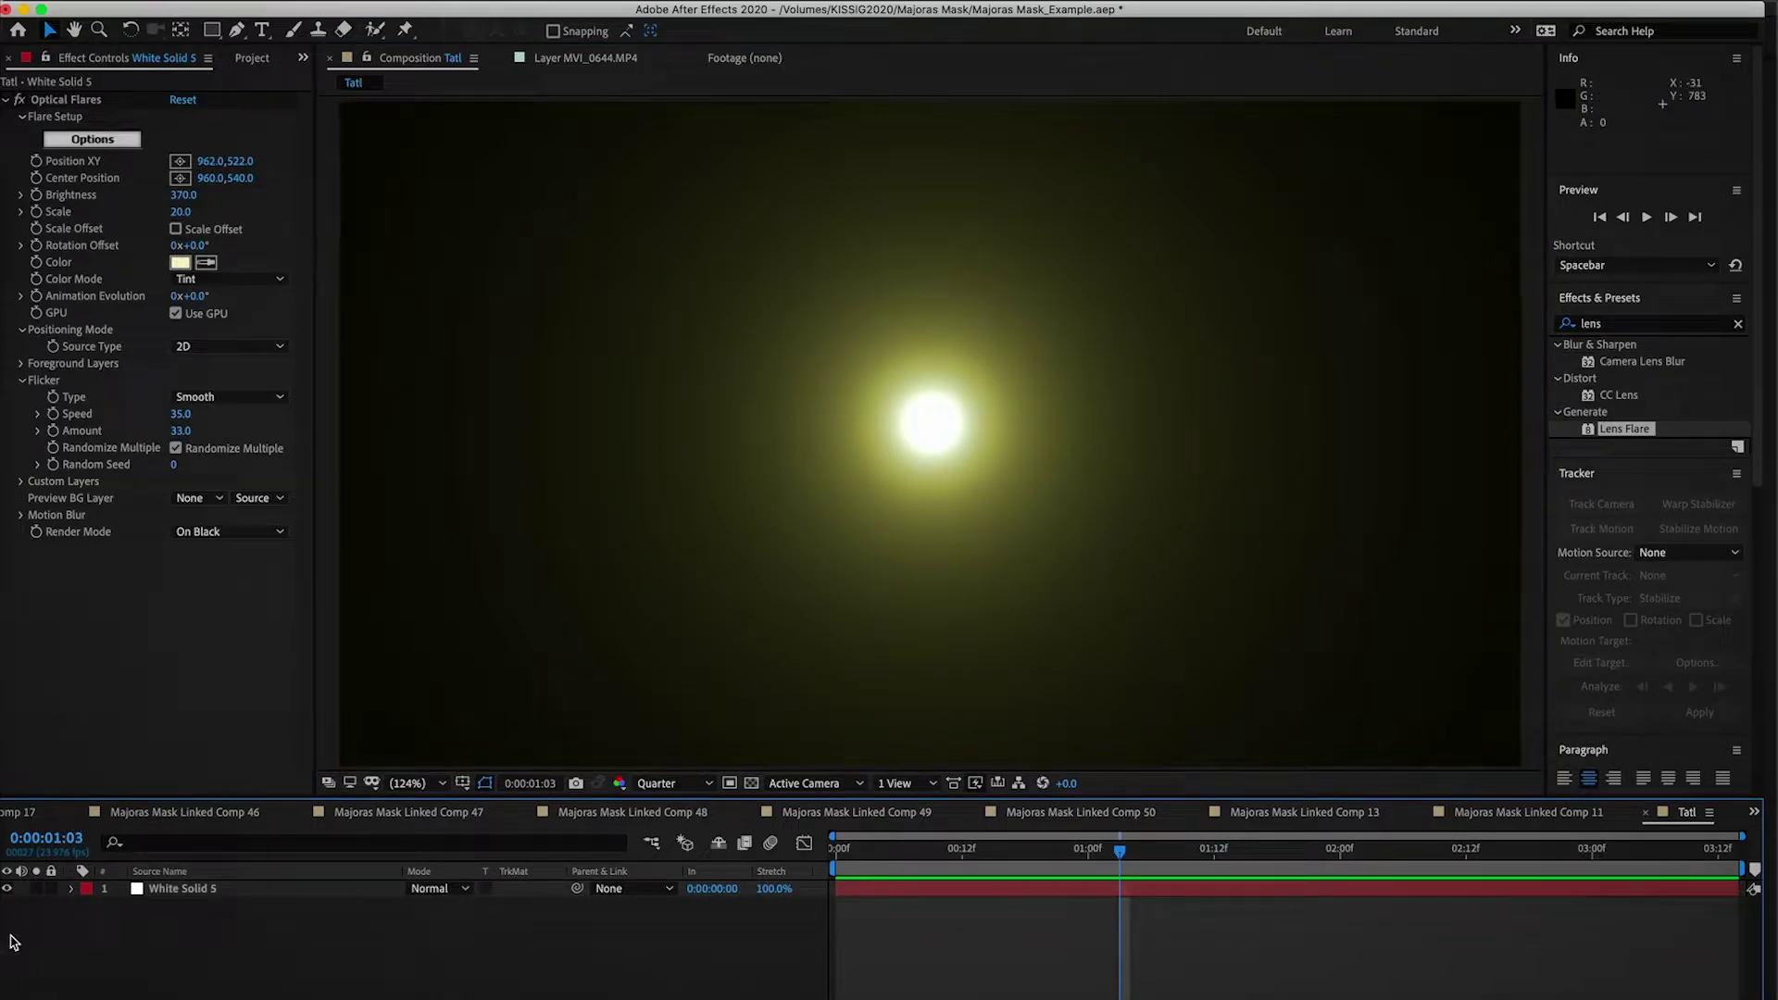
Step: Switch to Finder and look through the Assets folder of the Majoras Mask project for the fairy image
click(71, 998)
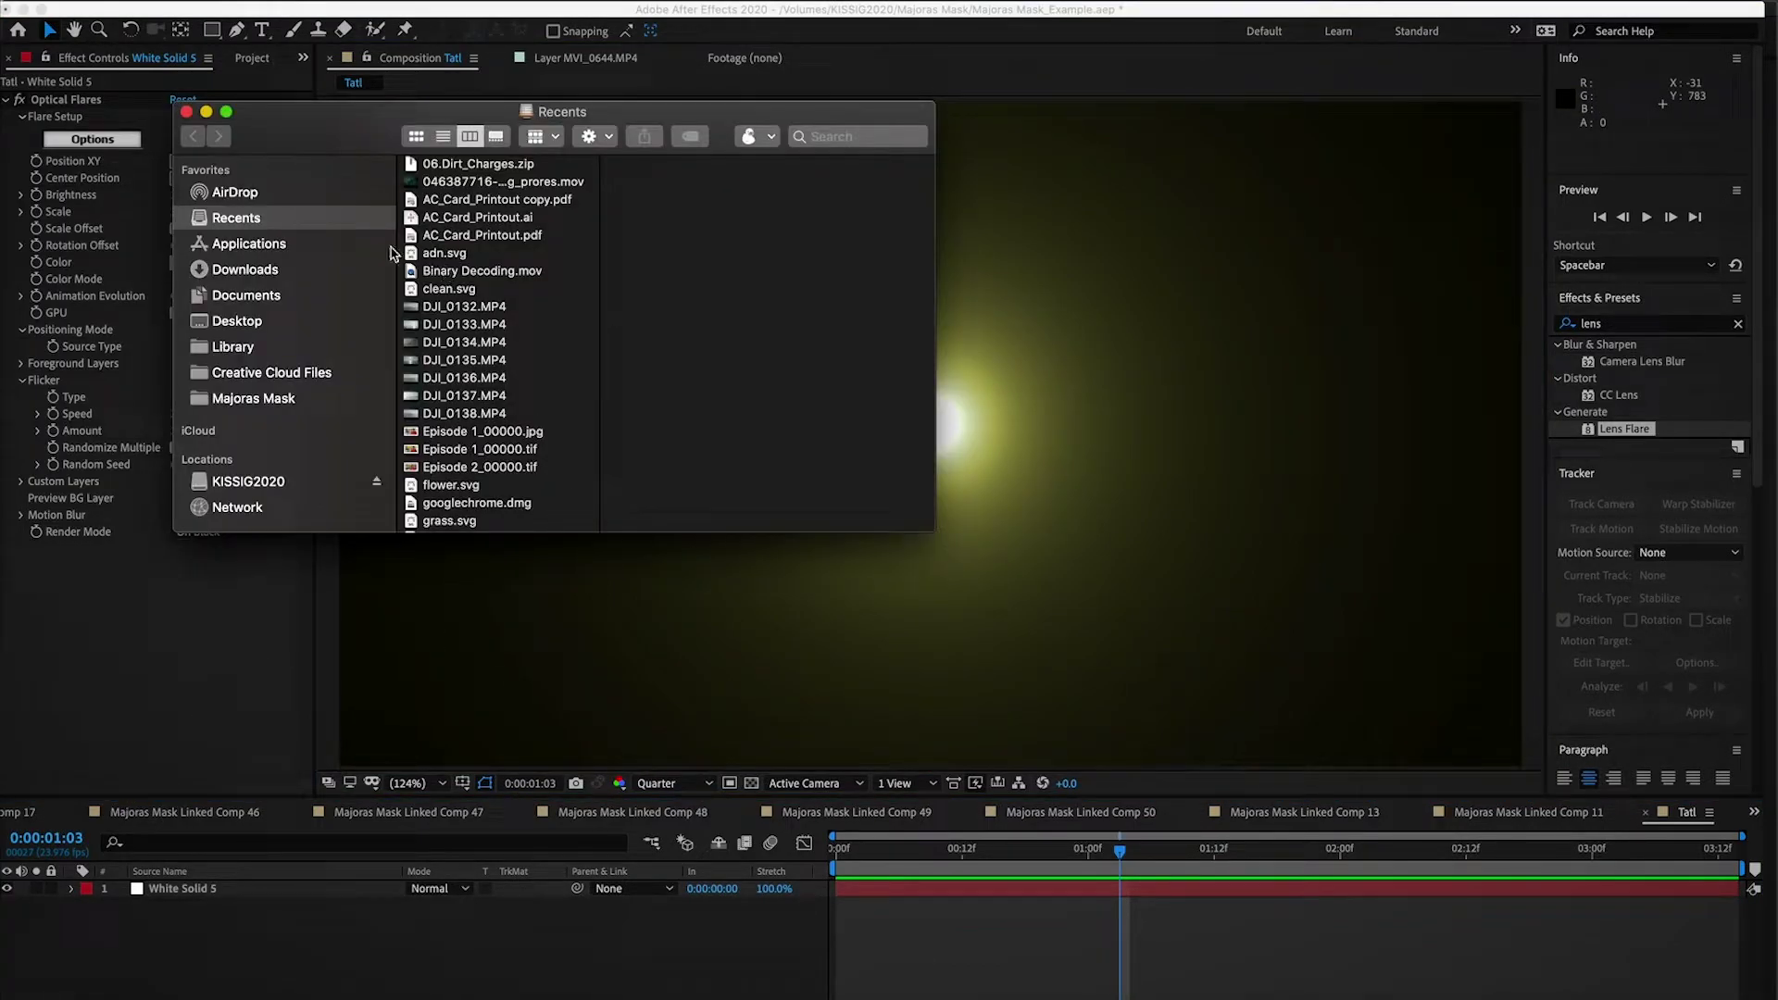
click(255, 399)
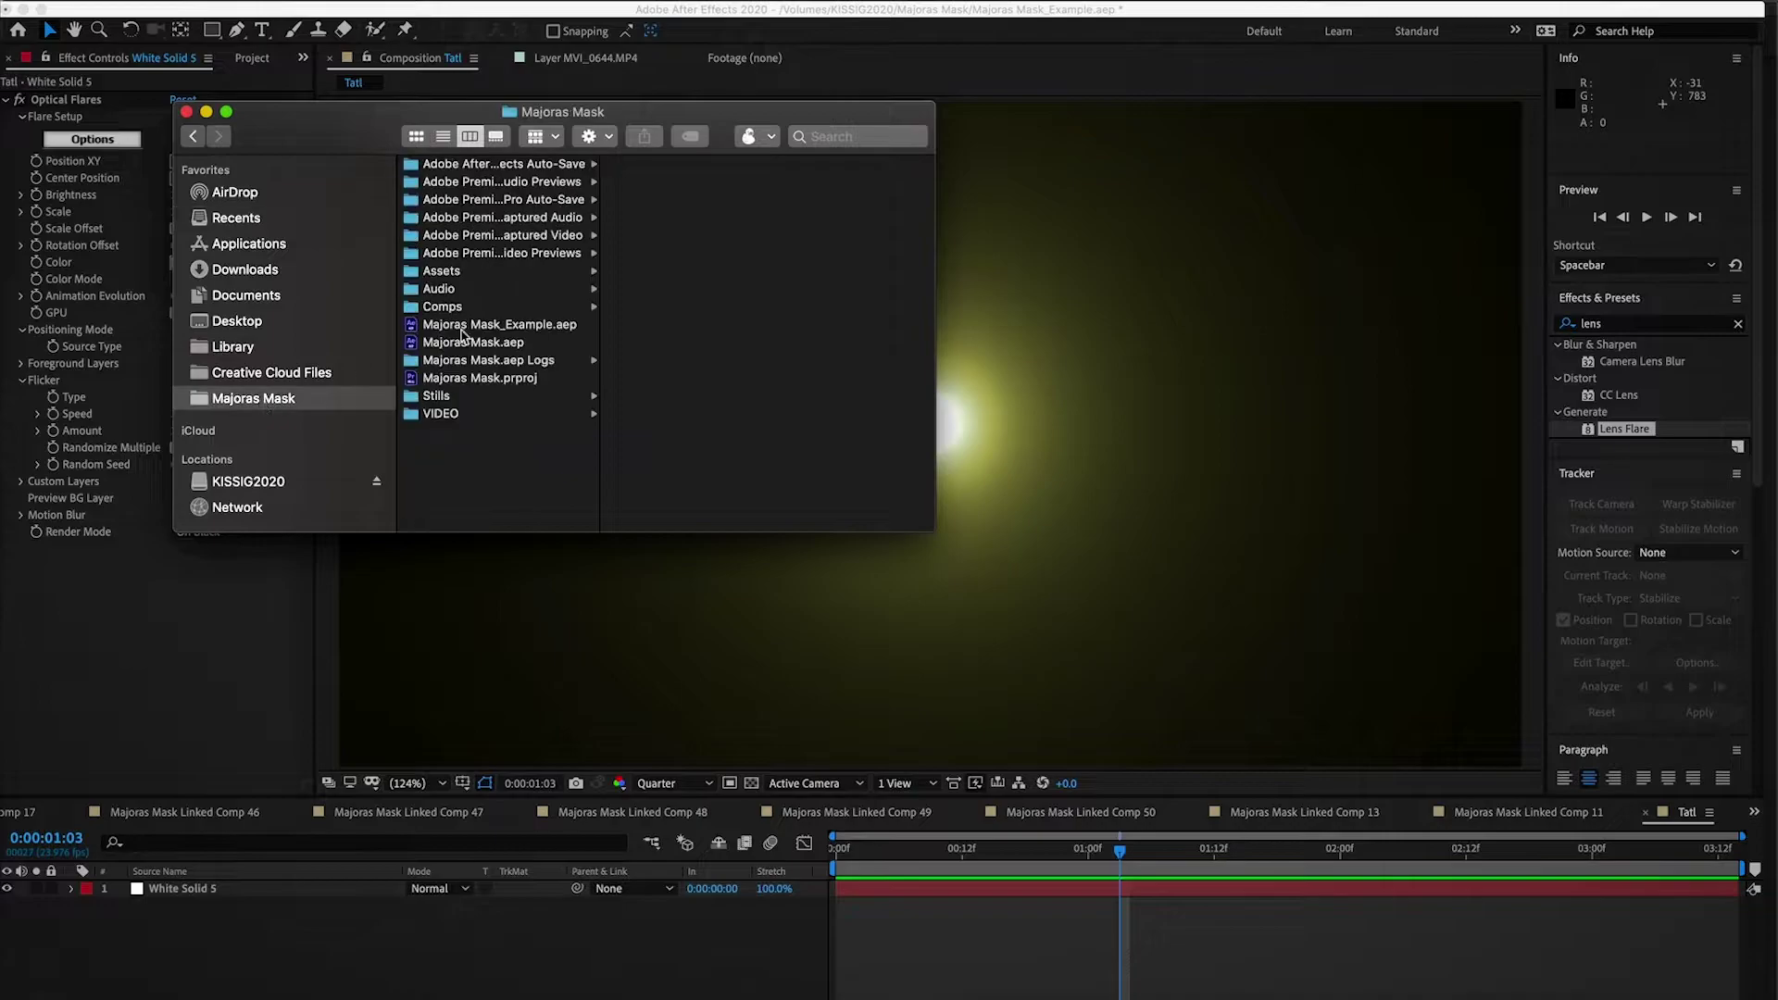
click(503, 275)
scroll(670, 293, down, 10)
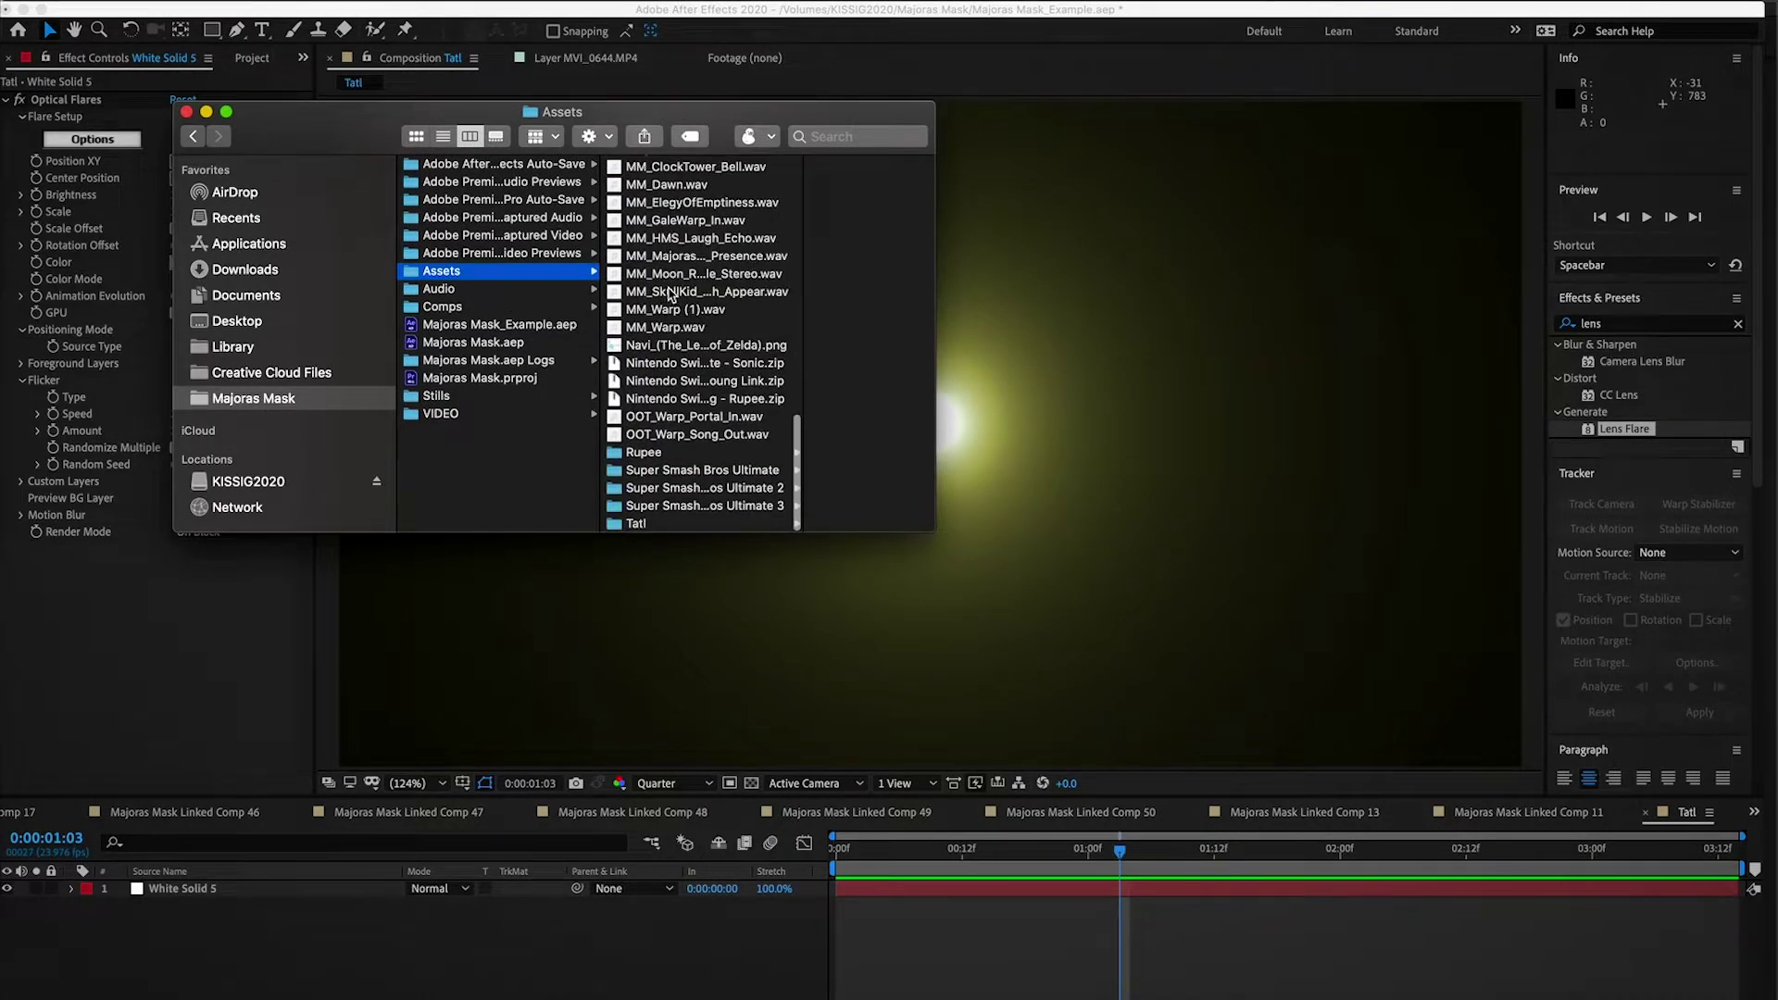
scroll(709, 294, up, 10)
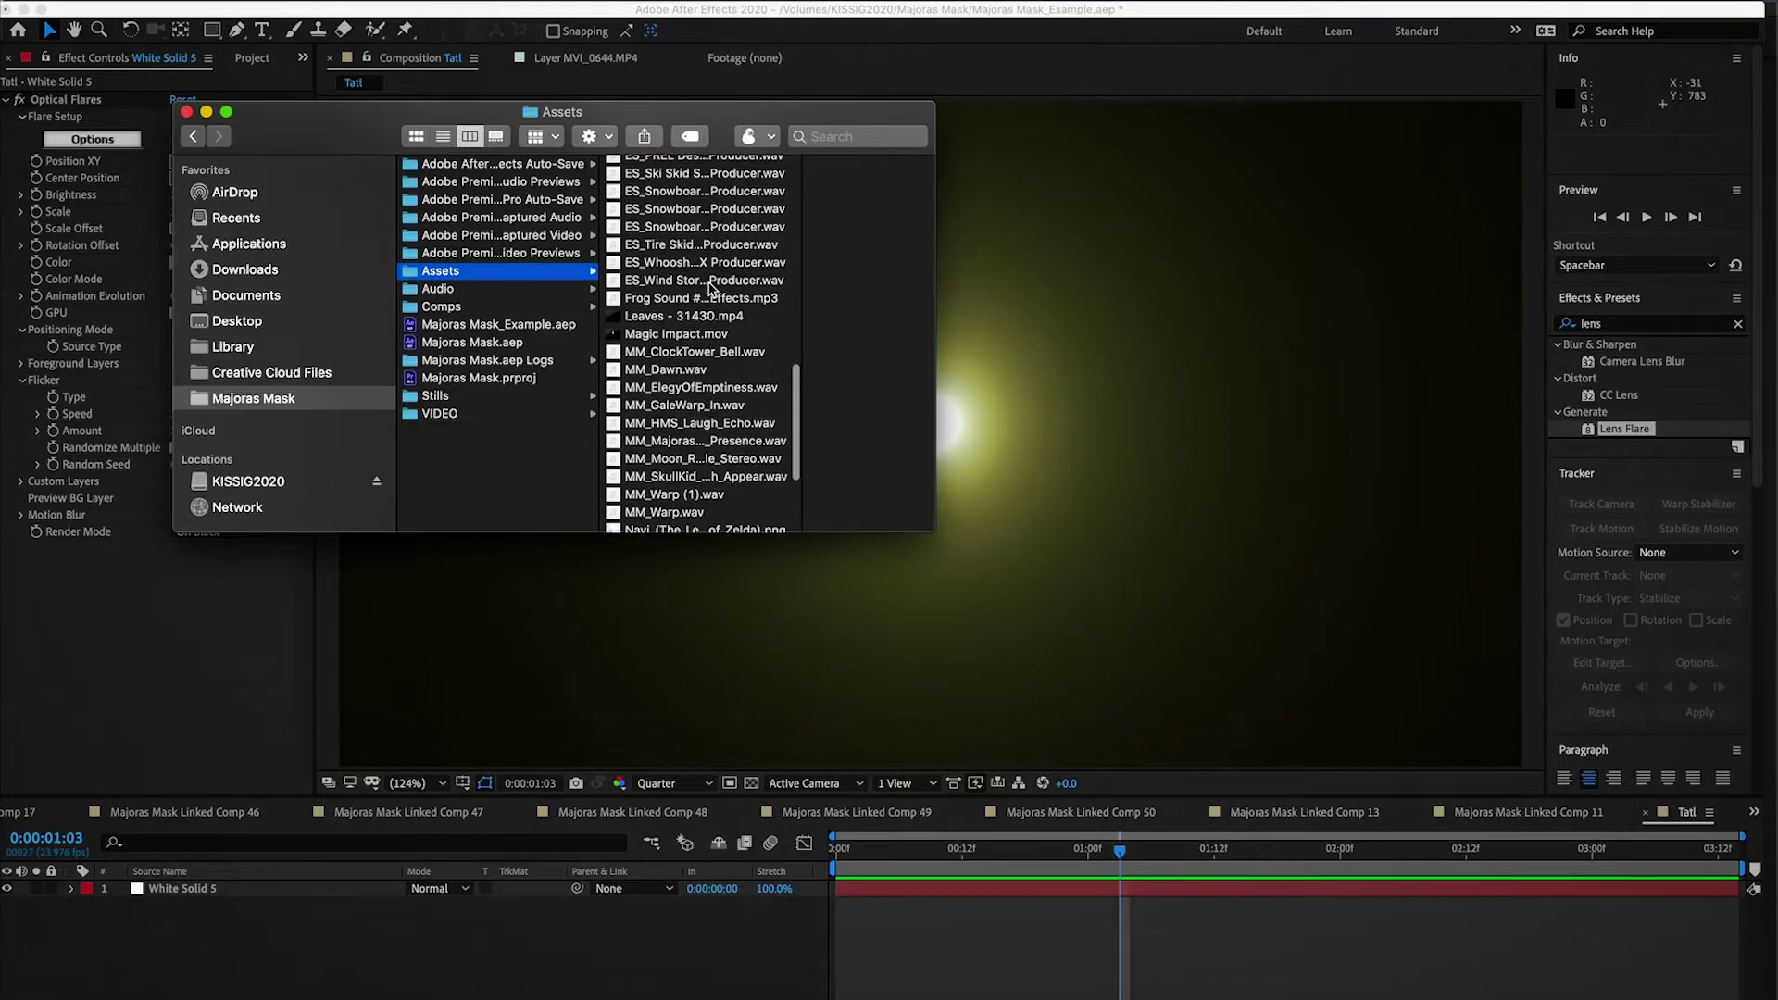
scroll(708, 301, down, 10)
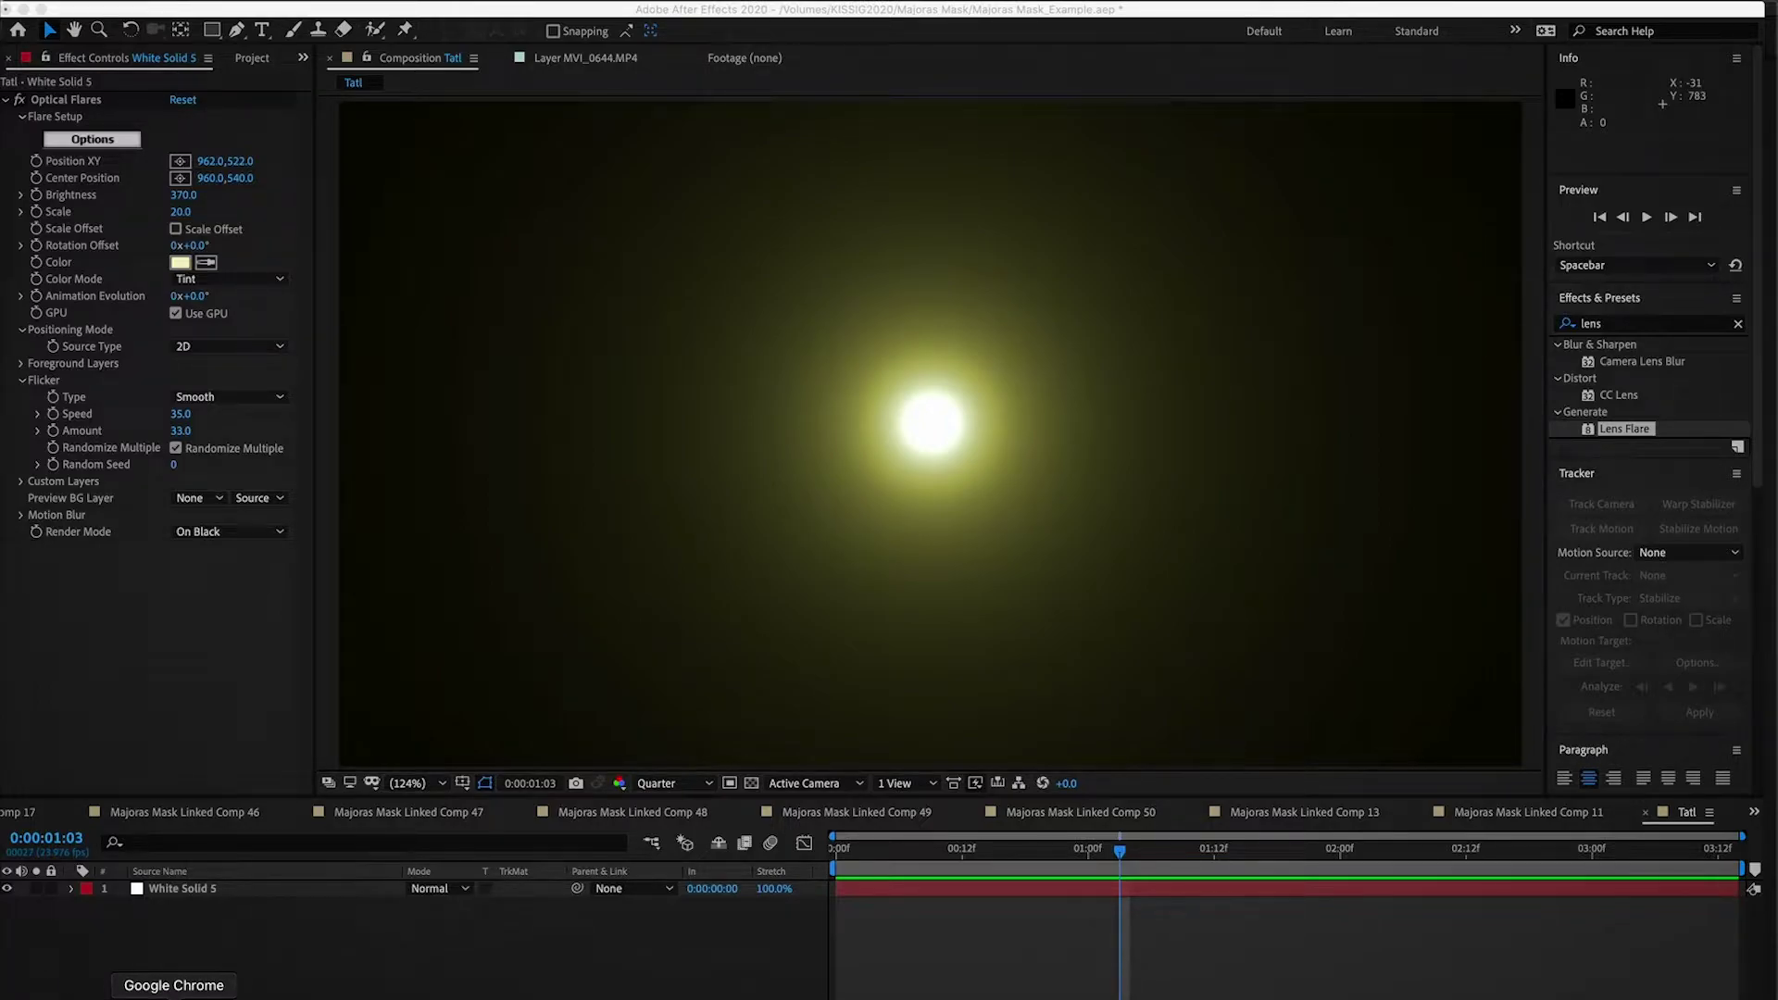
Step: Switch to Chrome, search Google Images for "navi zelda" and save the transparent Wikipedia picture of Navi to the Assets folder
click(174, 998)
click(426, 59)
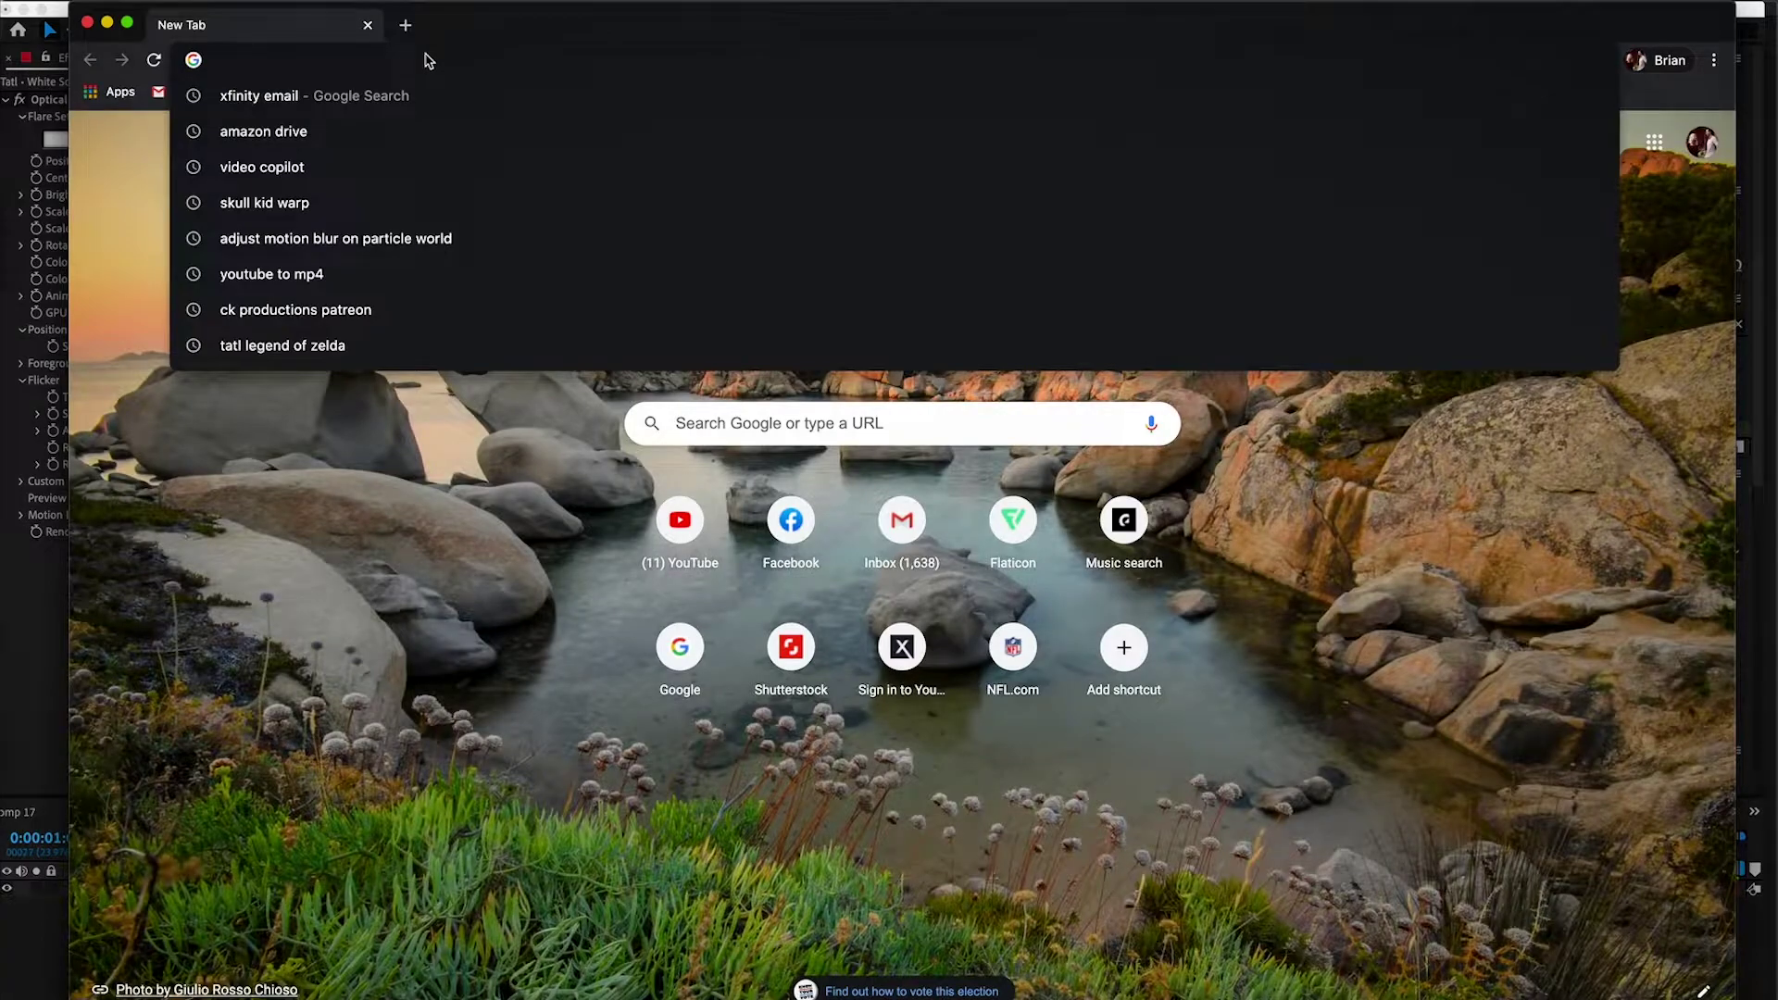
text(mavi)
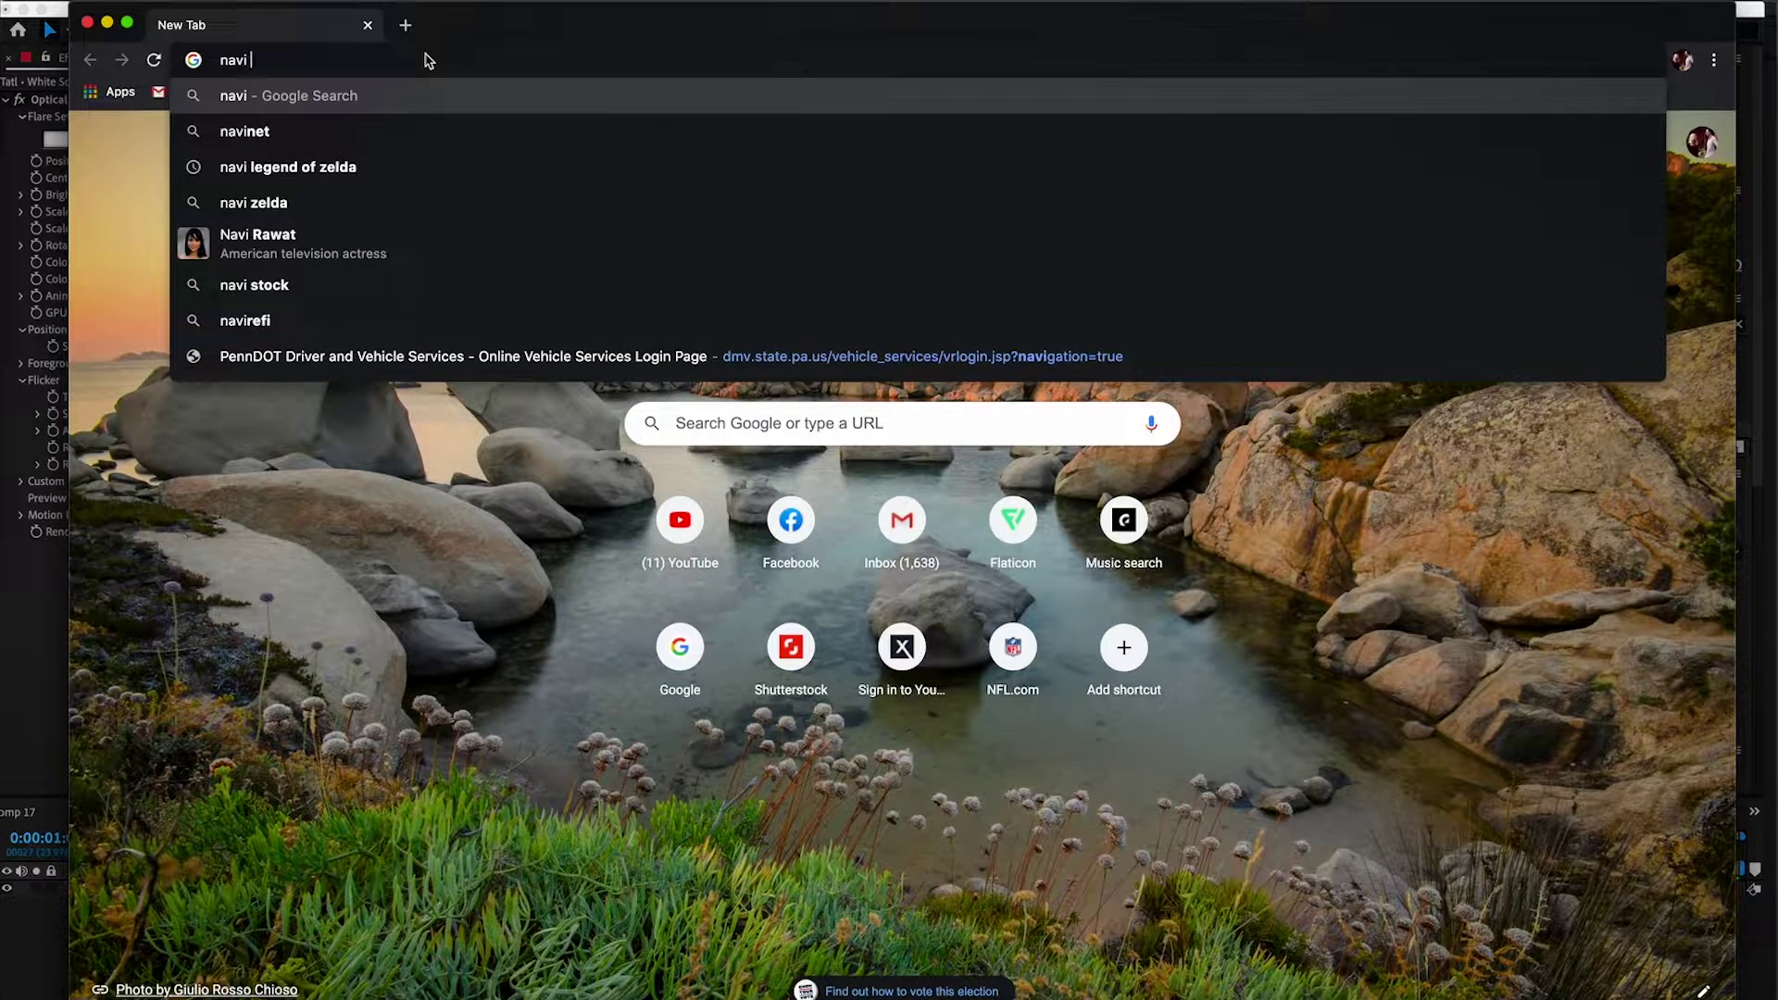
text(zelda)
key(Return)
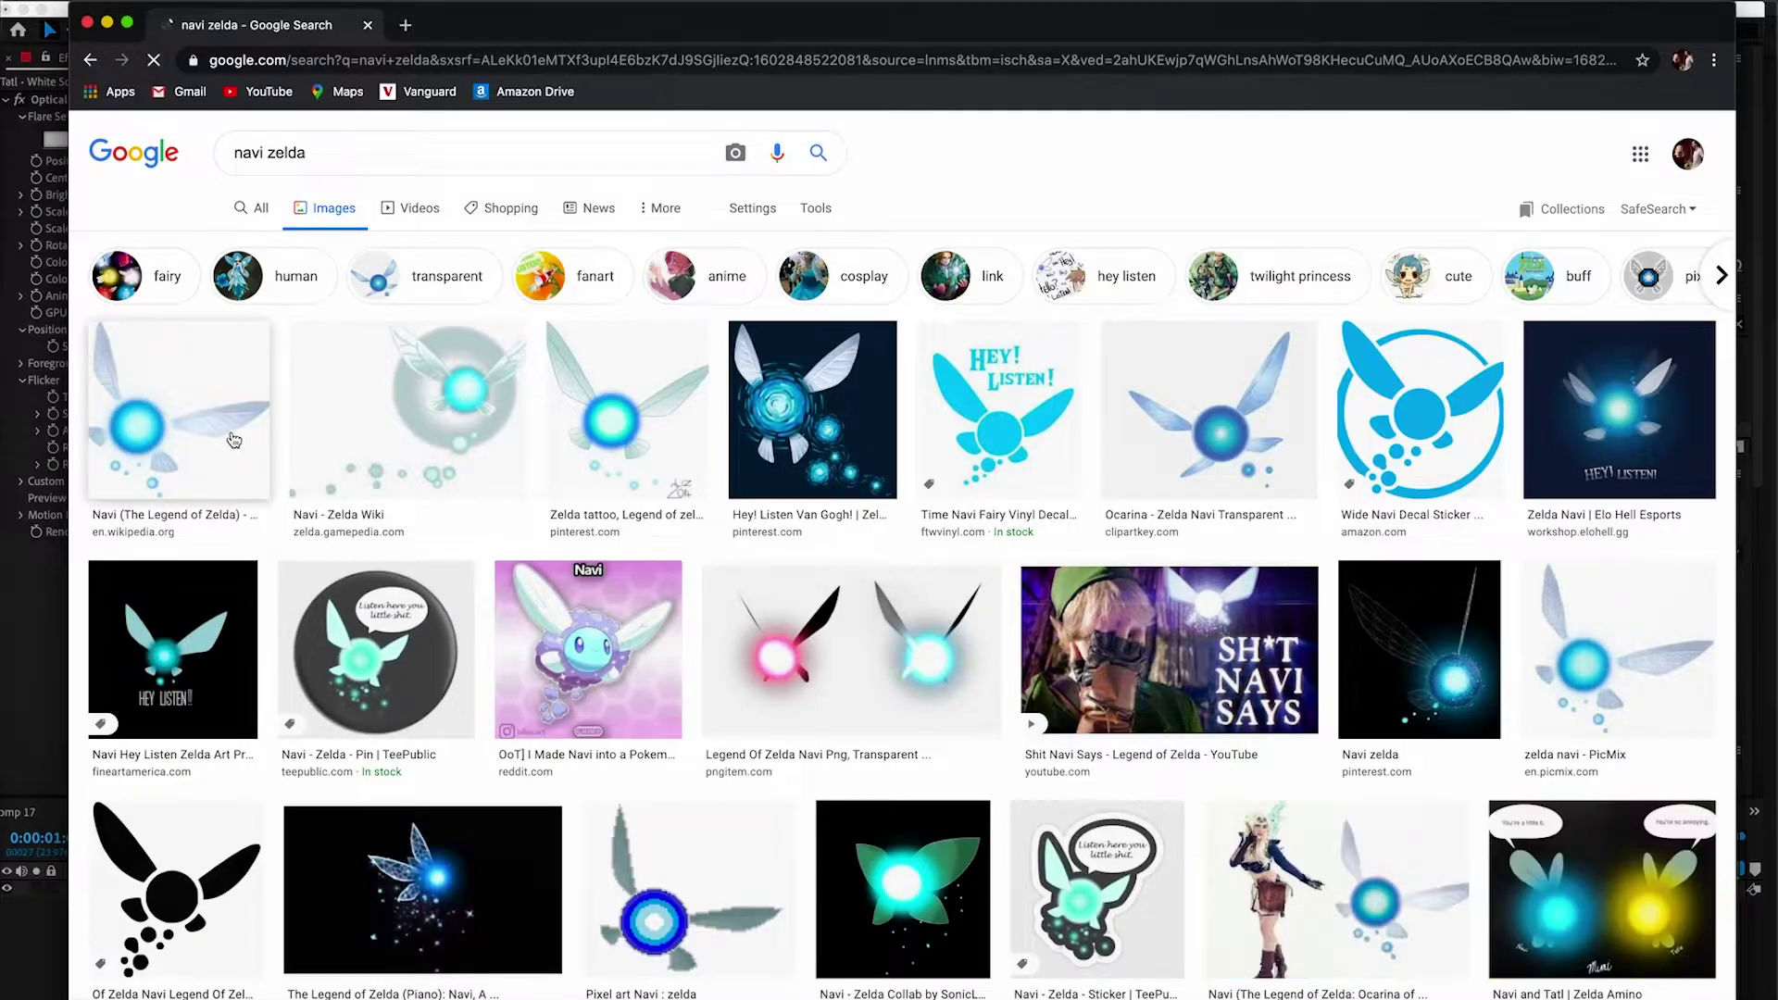
click(185, 435)
right_click(1436, 350)
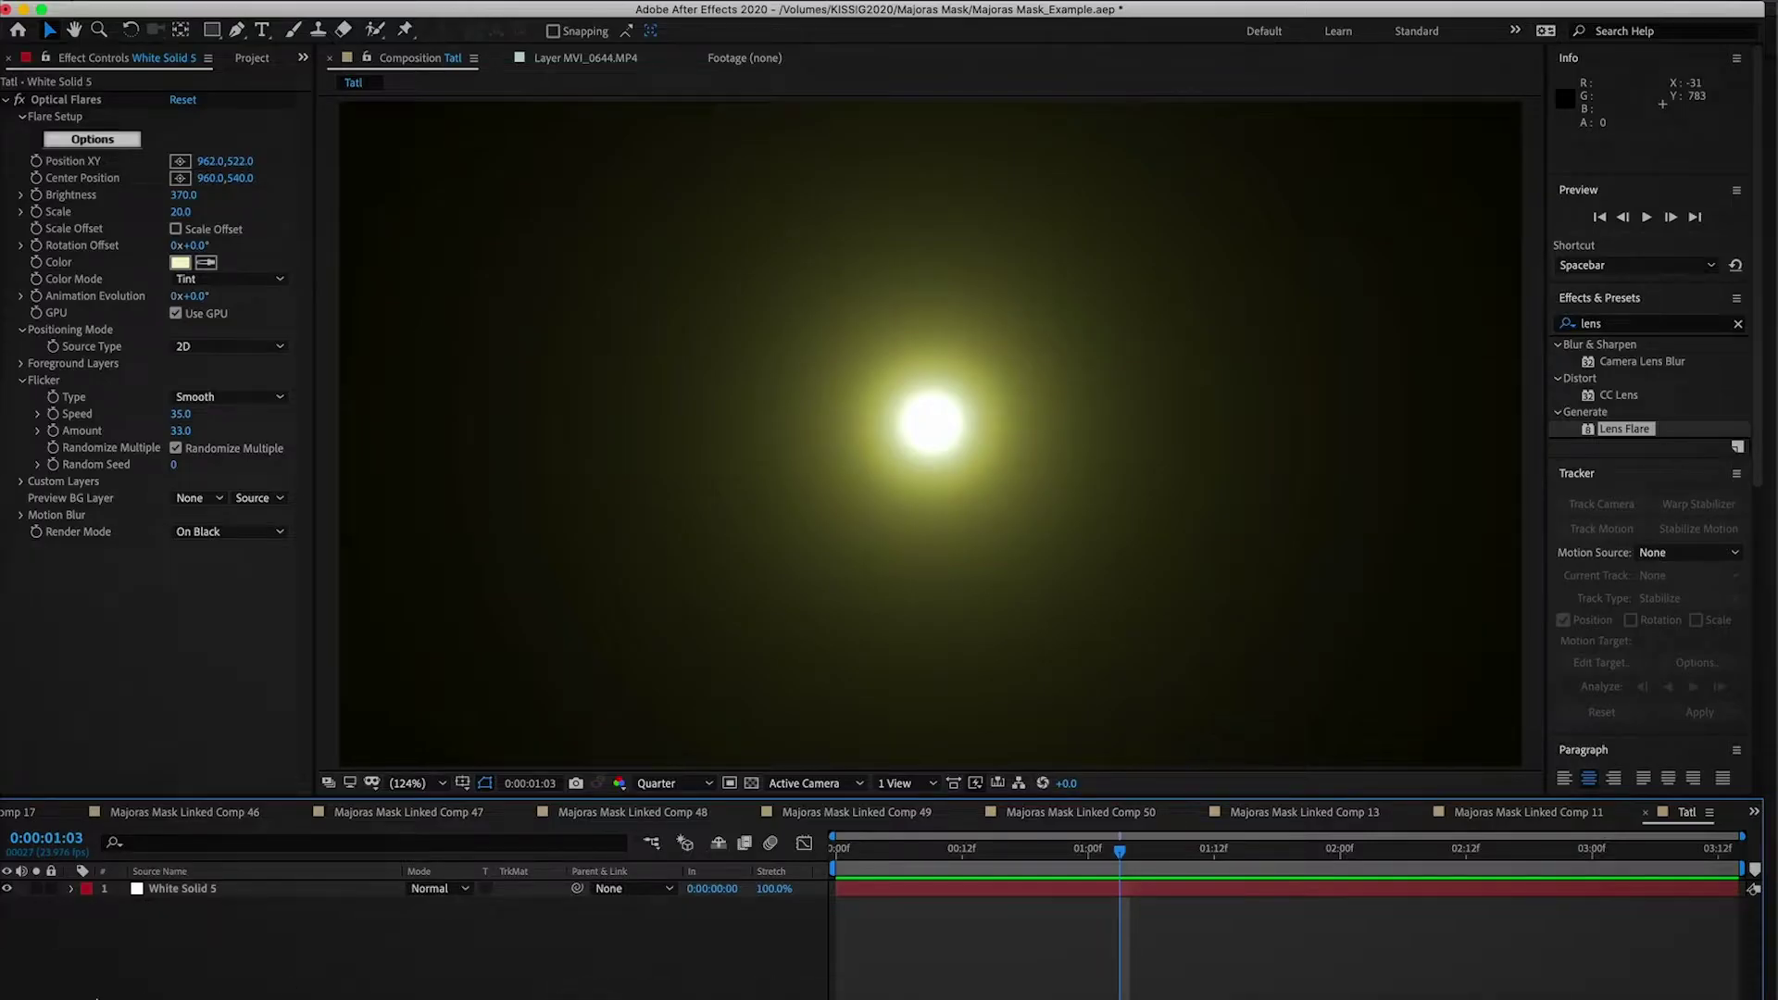
Step: Add Navi_(The_Legend_of_Zelda) (1).png from the Finder Assets folder to the Tatl composition and place its blue orb over the glow
click(72, 997)
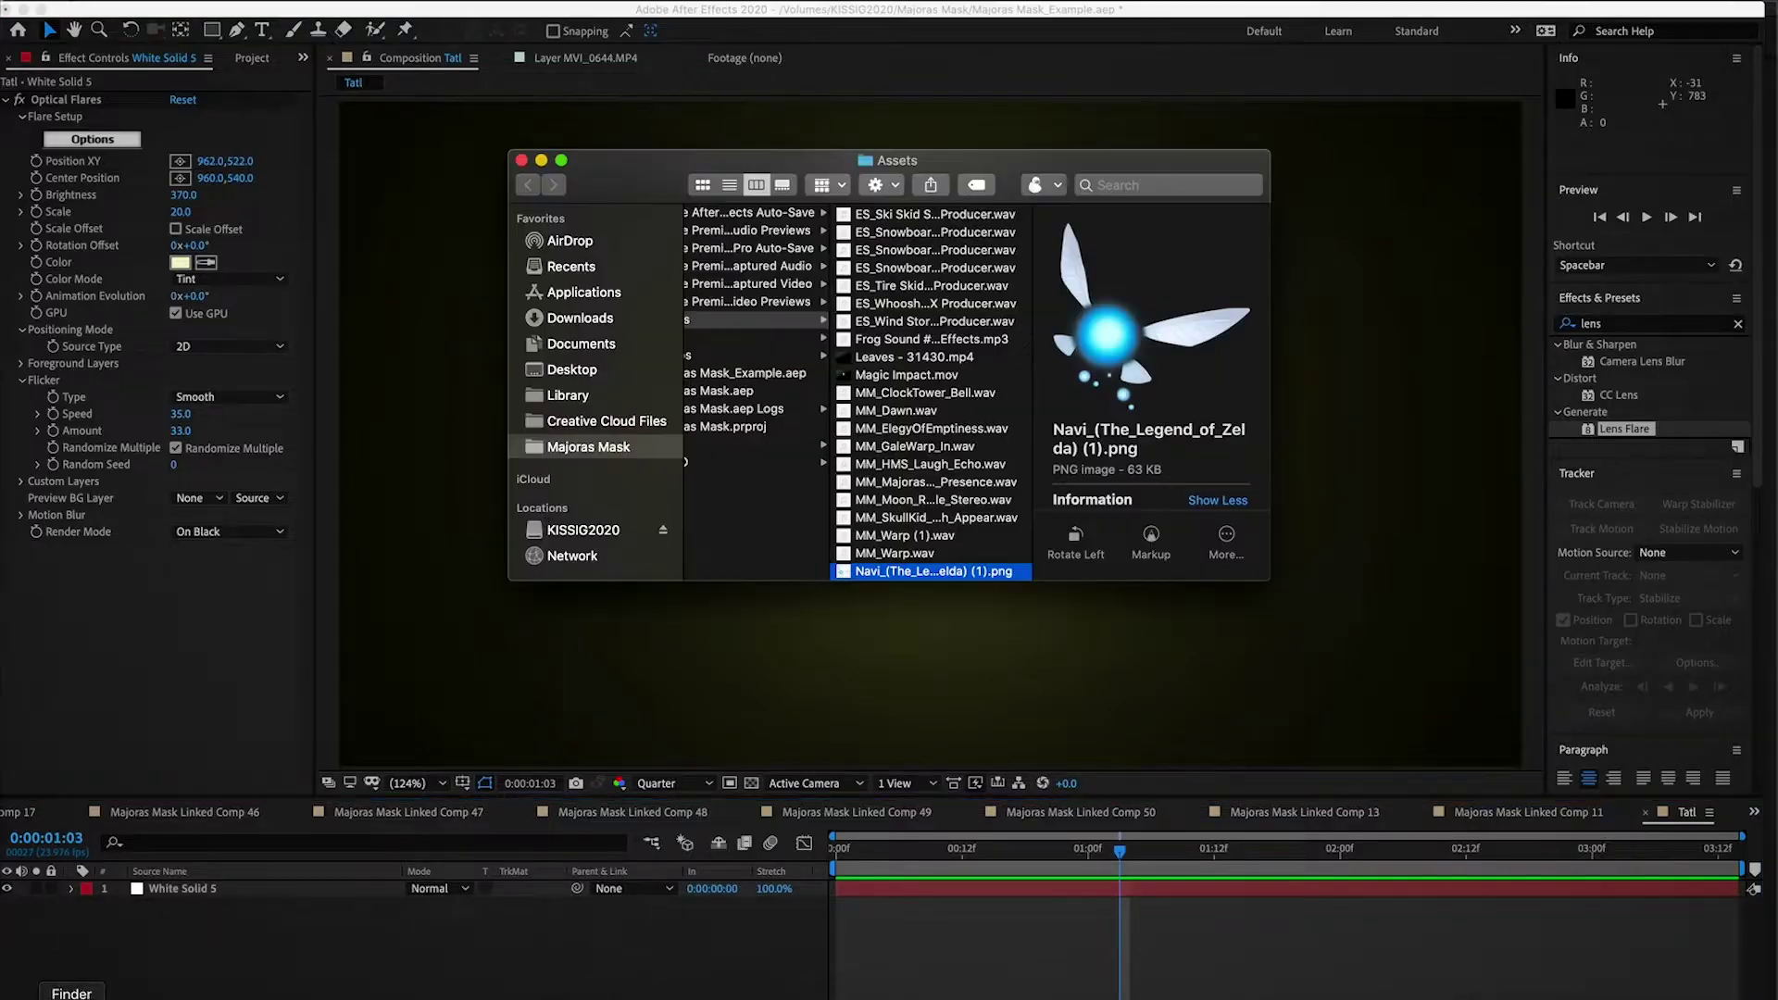
drag(959, 581, 1290, 527)
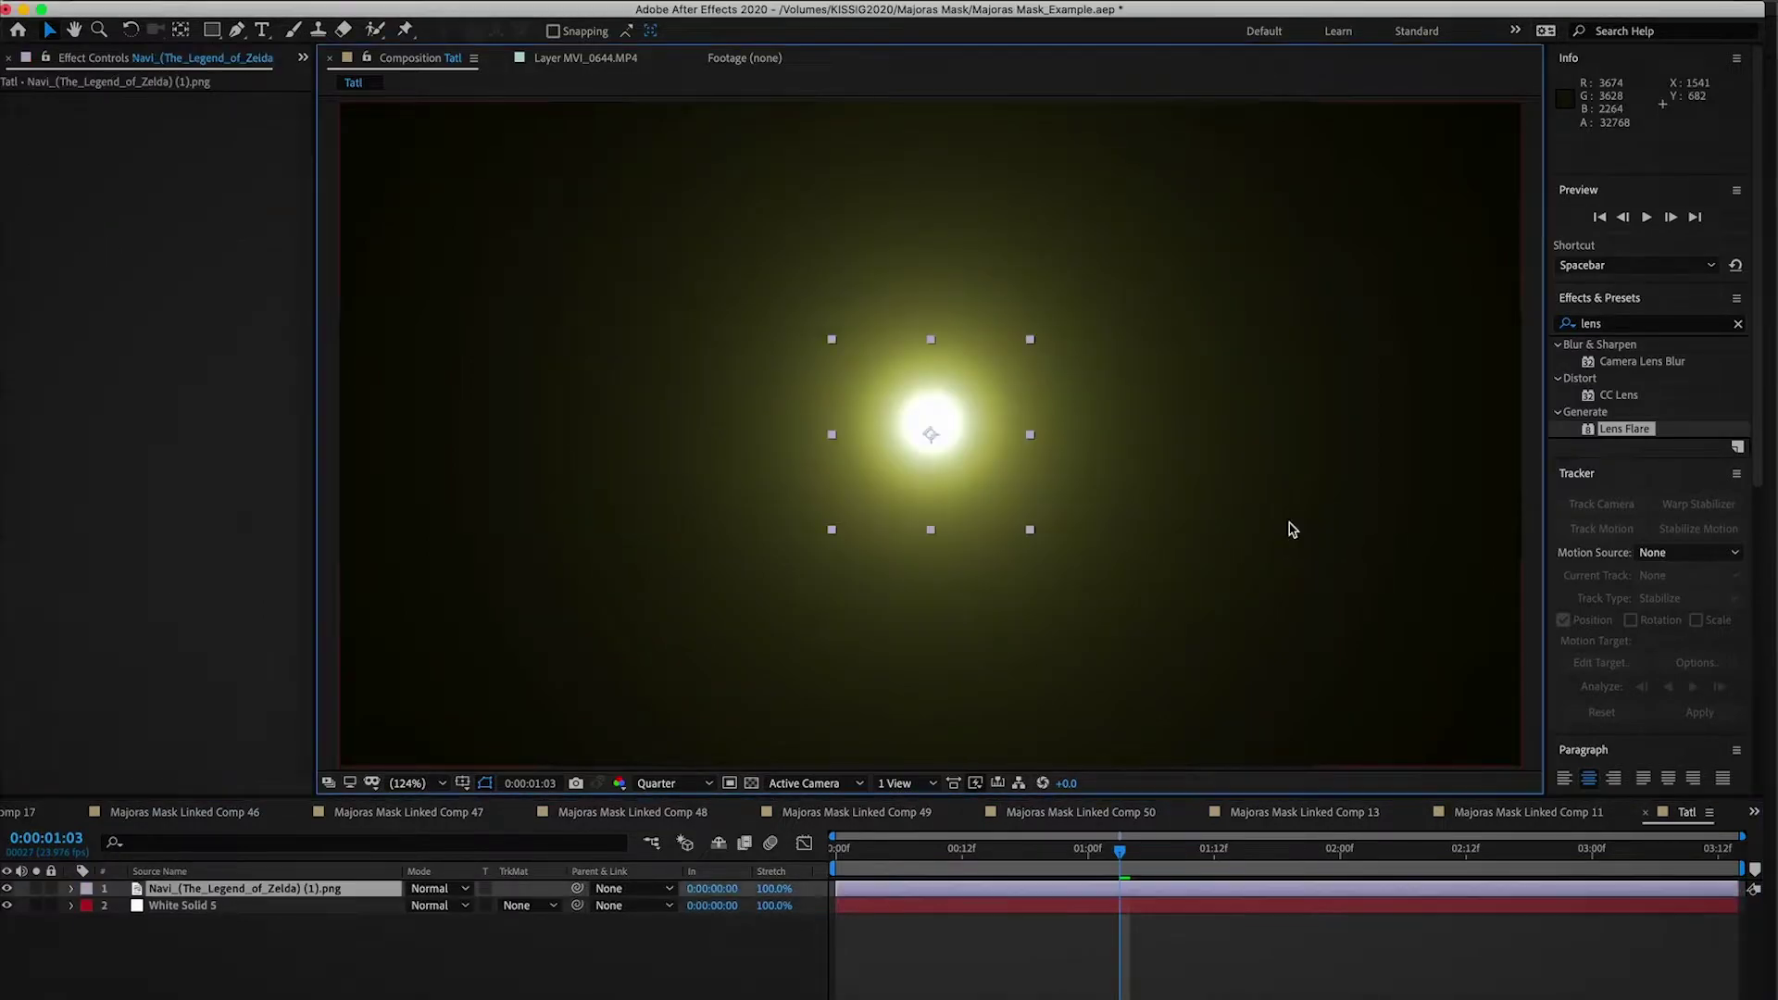
drag(942, 454, 986, 424)
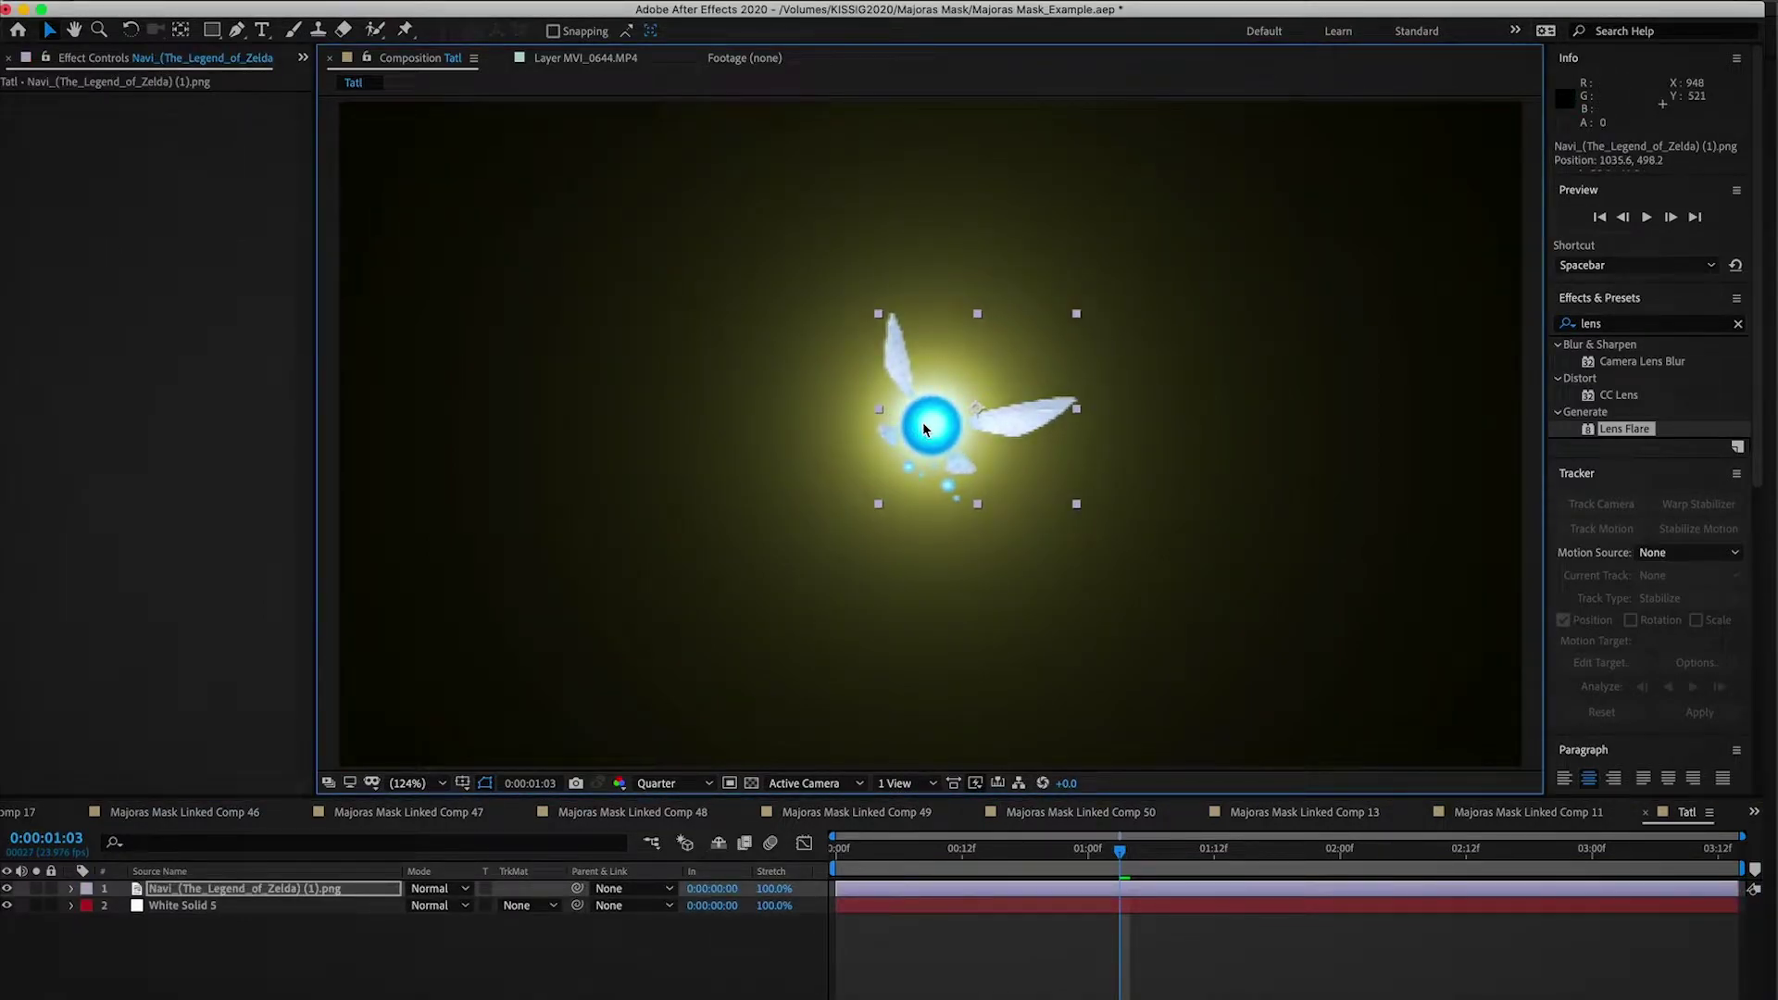
Step: Rotate the Navi image layer to -27° and realign its orb with the centre of the yellow glow
key(r)
drag(434, 905, 408, 905)
drag(959, 454, 941, 427)
key(comma)
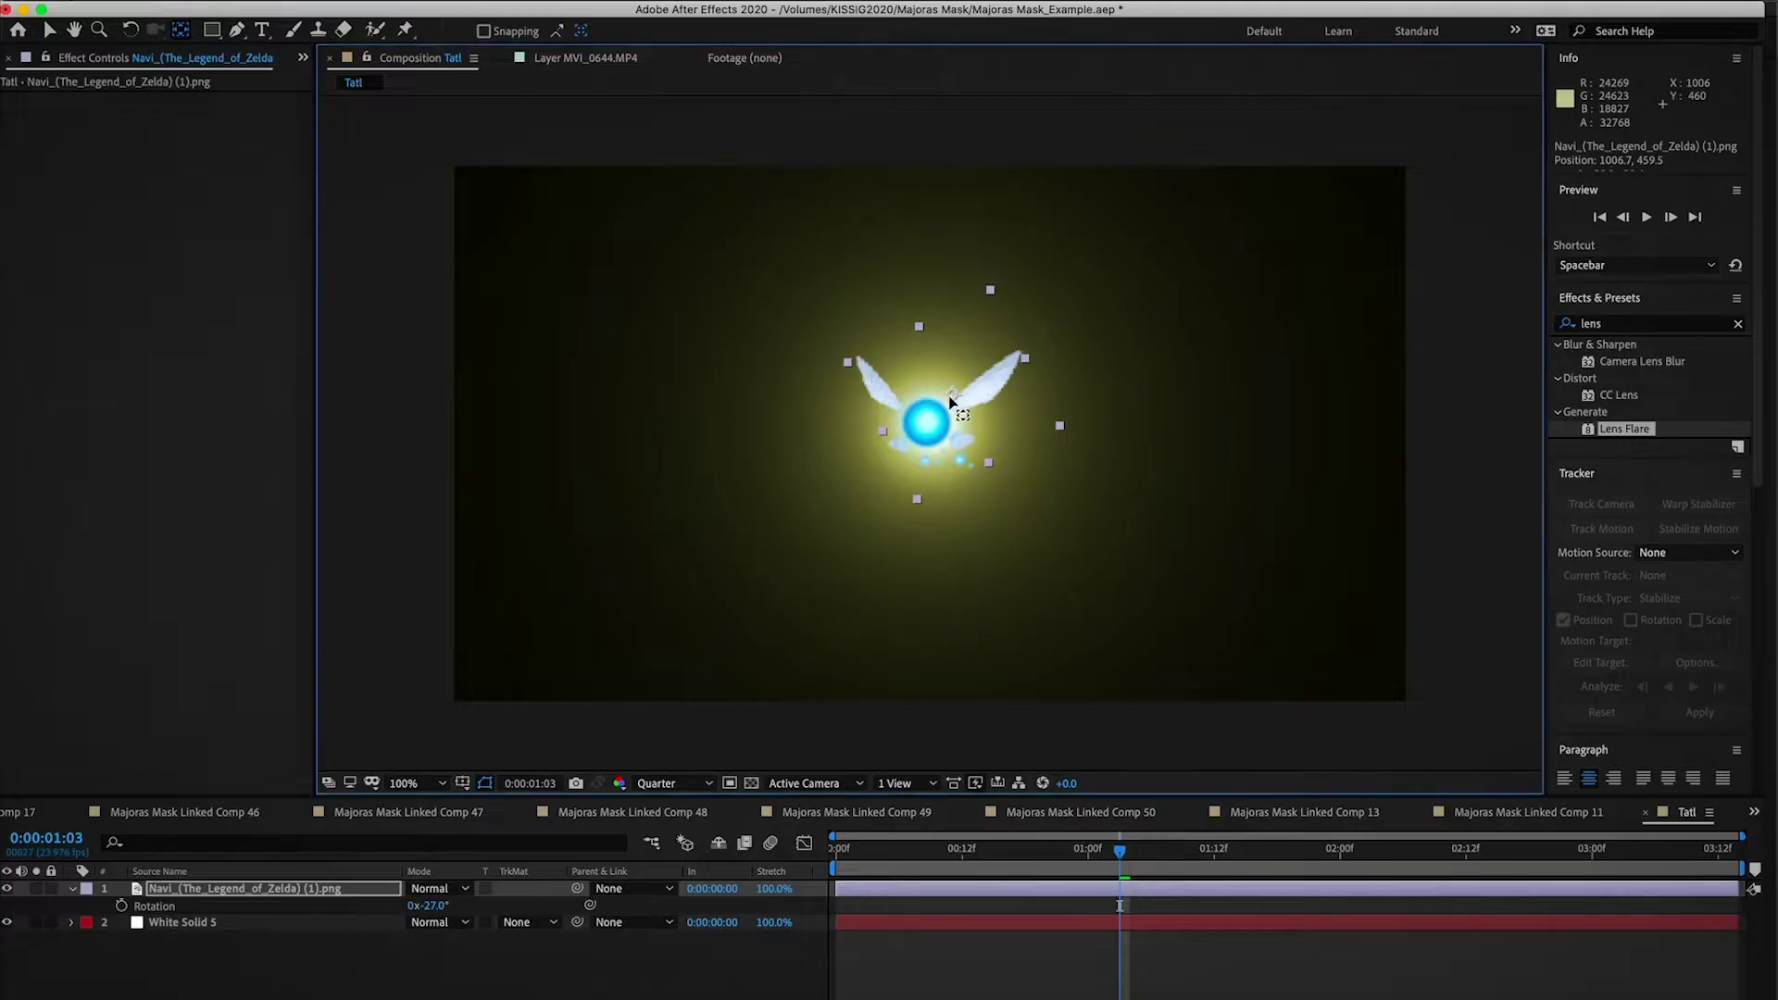
Step: Move the Navi layer's anchor point to the centre of its blue orb
drag(997, 392, 935, 472)
key(period)
key(period)
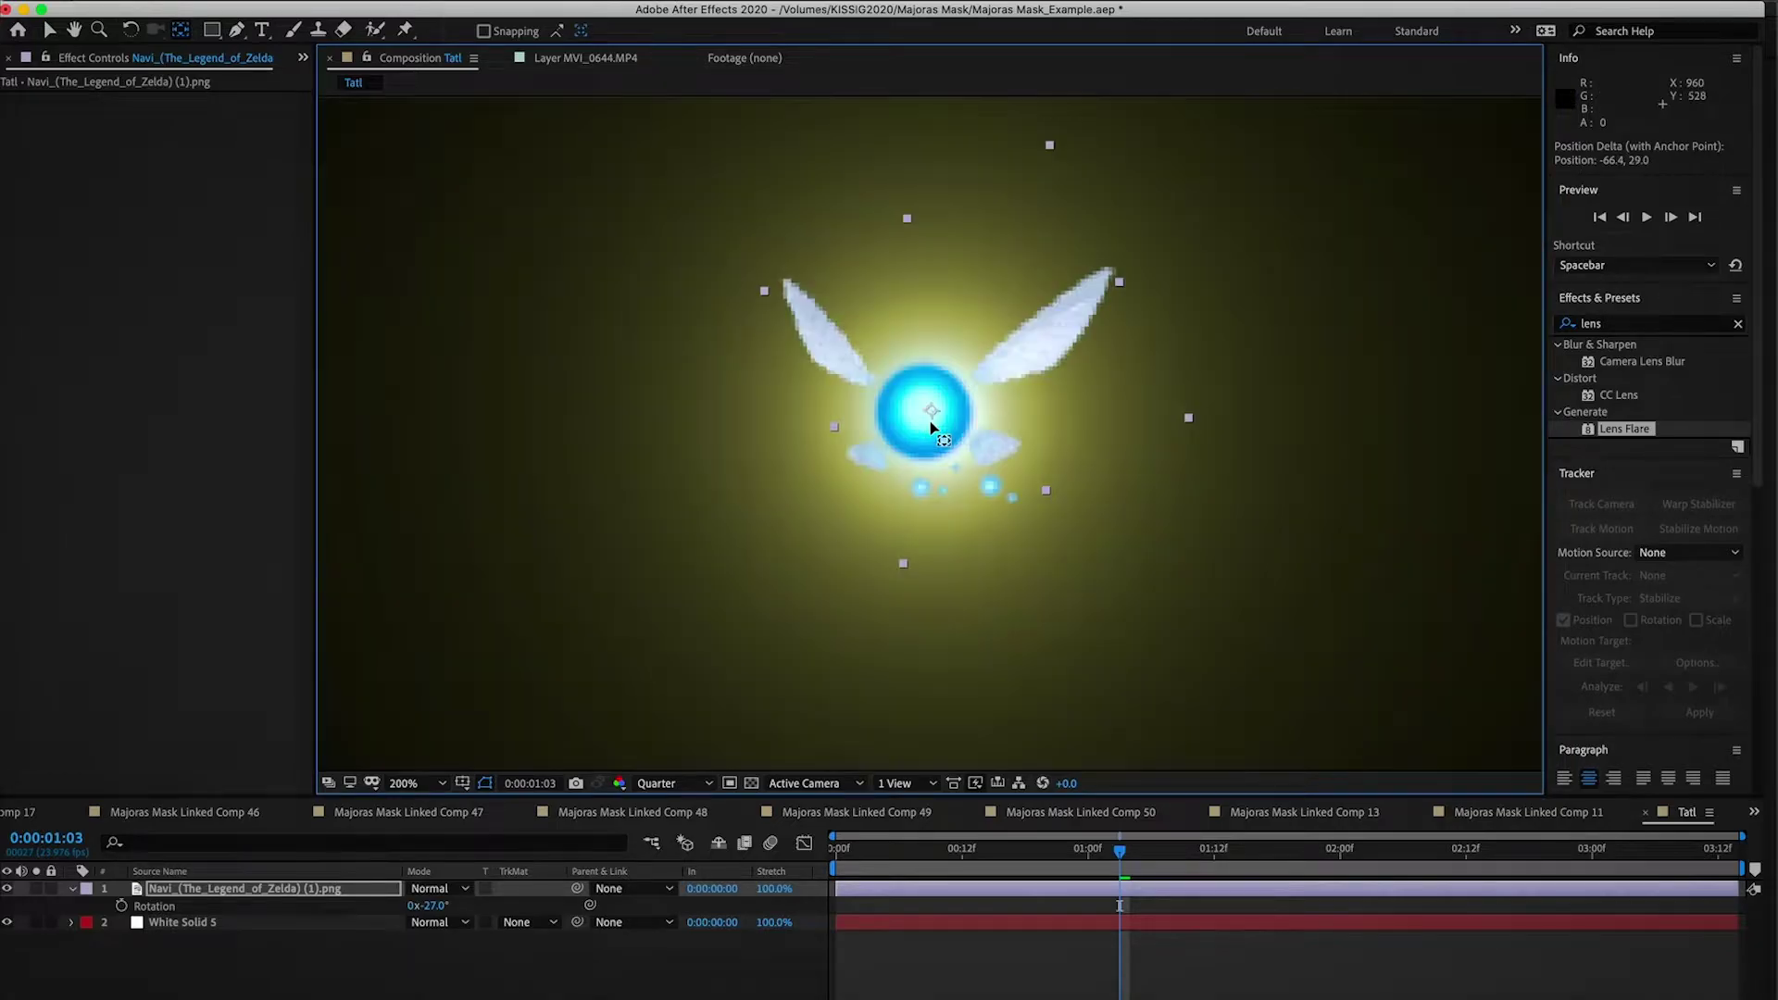
Step: Set the composition preview resolution to Full for a close view of the Navi image
key(h)
drag(1012, 457, 765, 575)
click(663, 785)
click(669, 832)
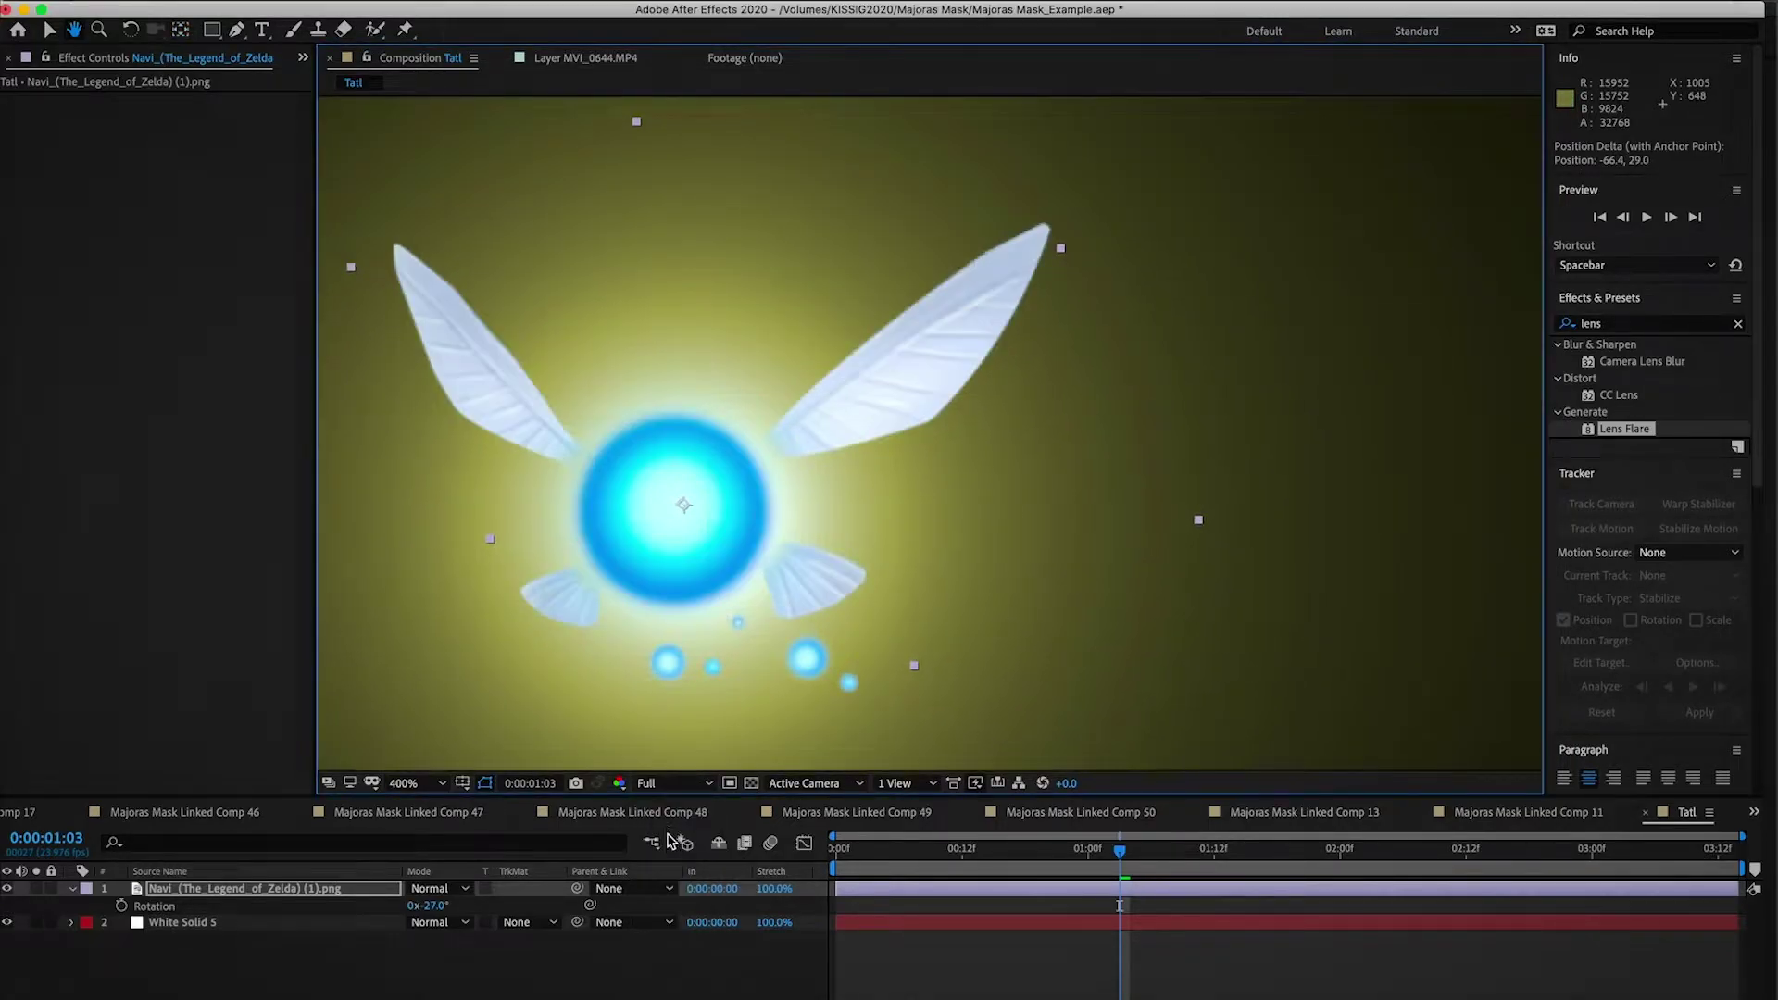
key(period)
key(comma)
Step: Create a white 1920 x 1080 px solid above the Navi layer and hide it
click(362, 0)
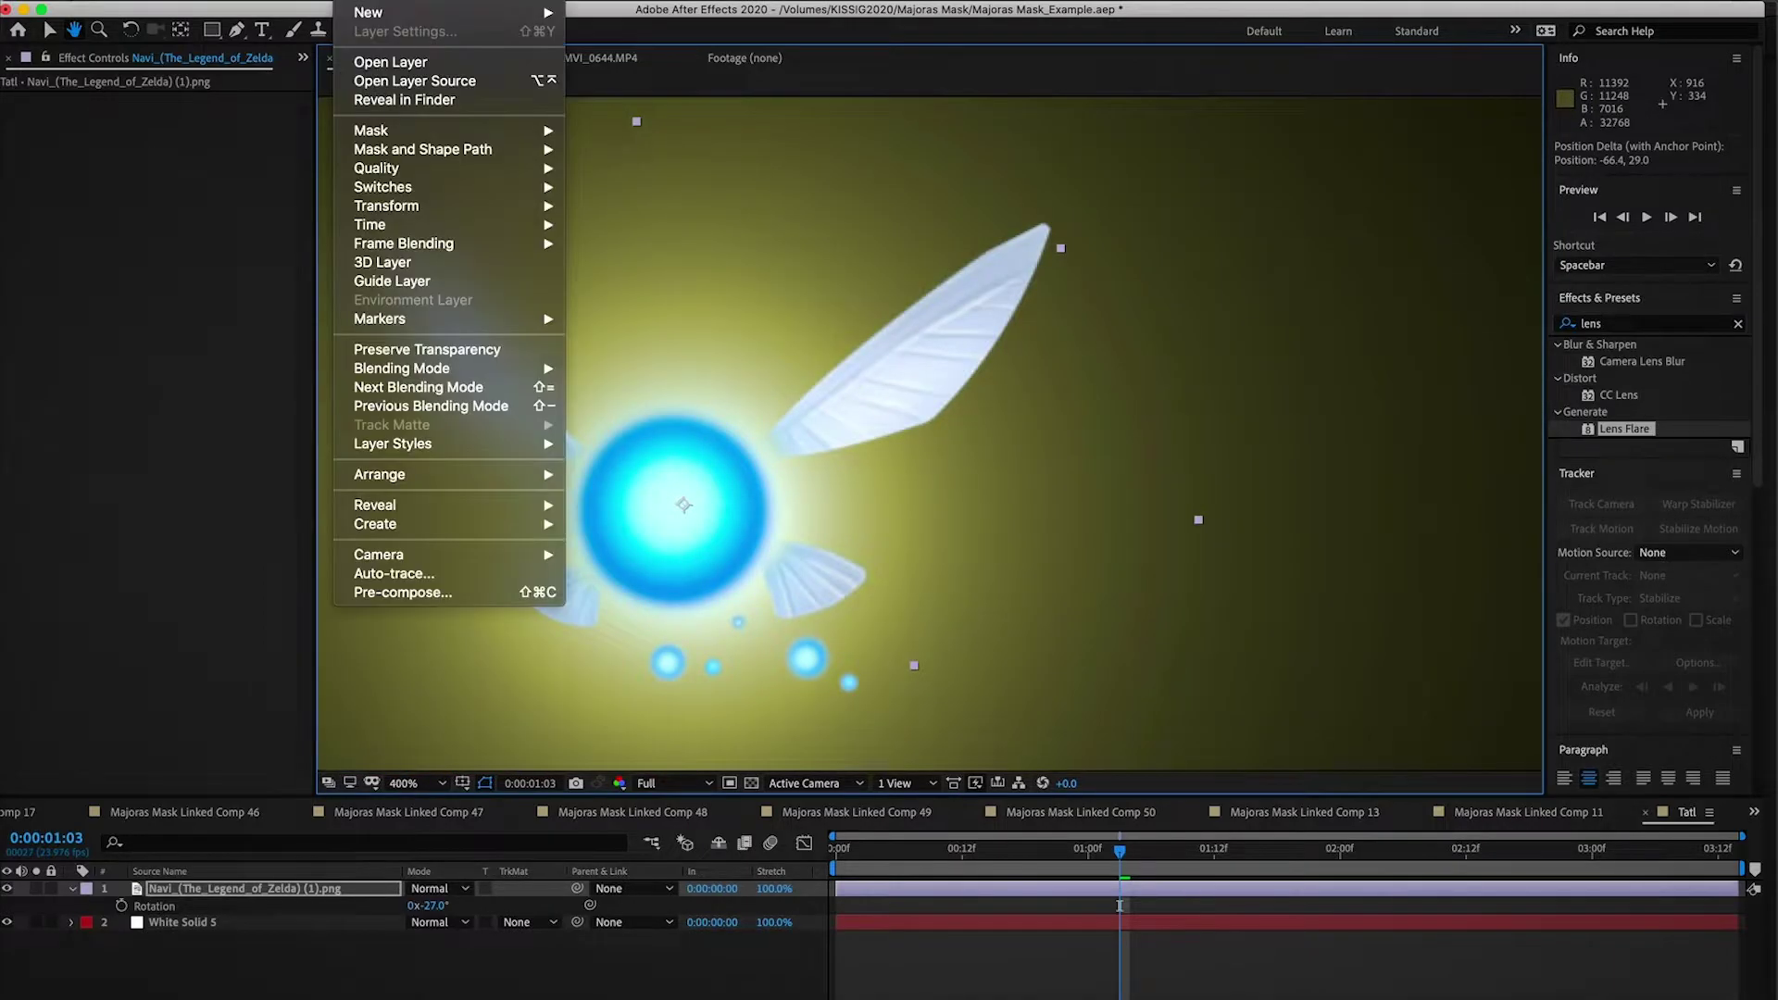
mouse_move(365, 13)
click(686, 43)
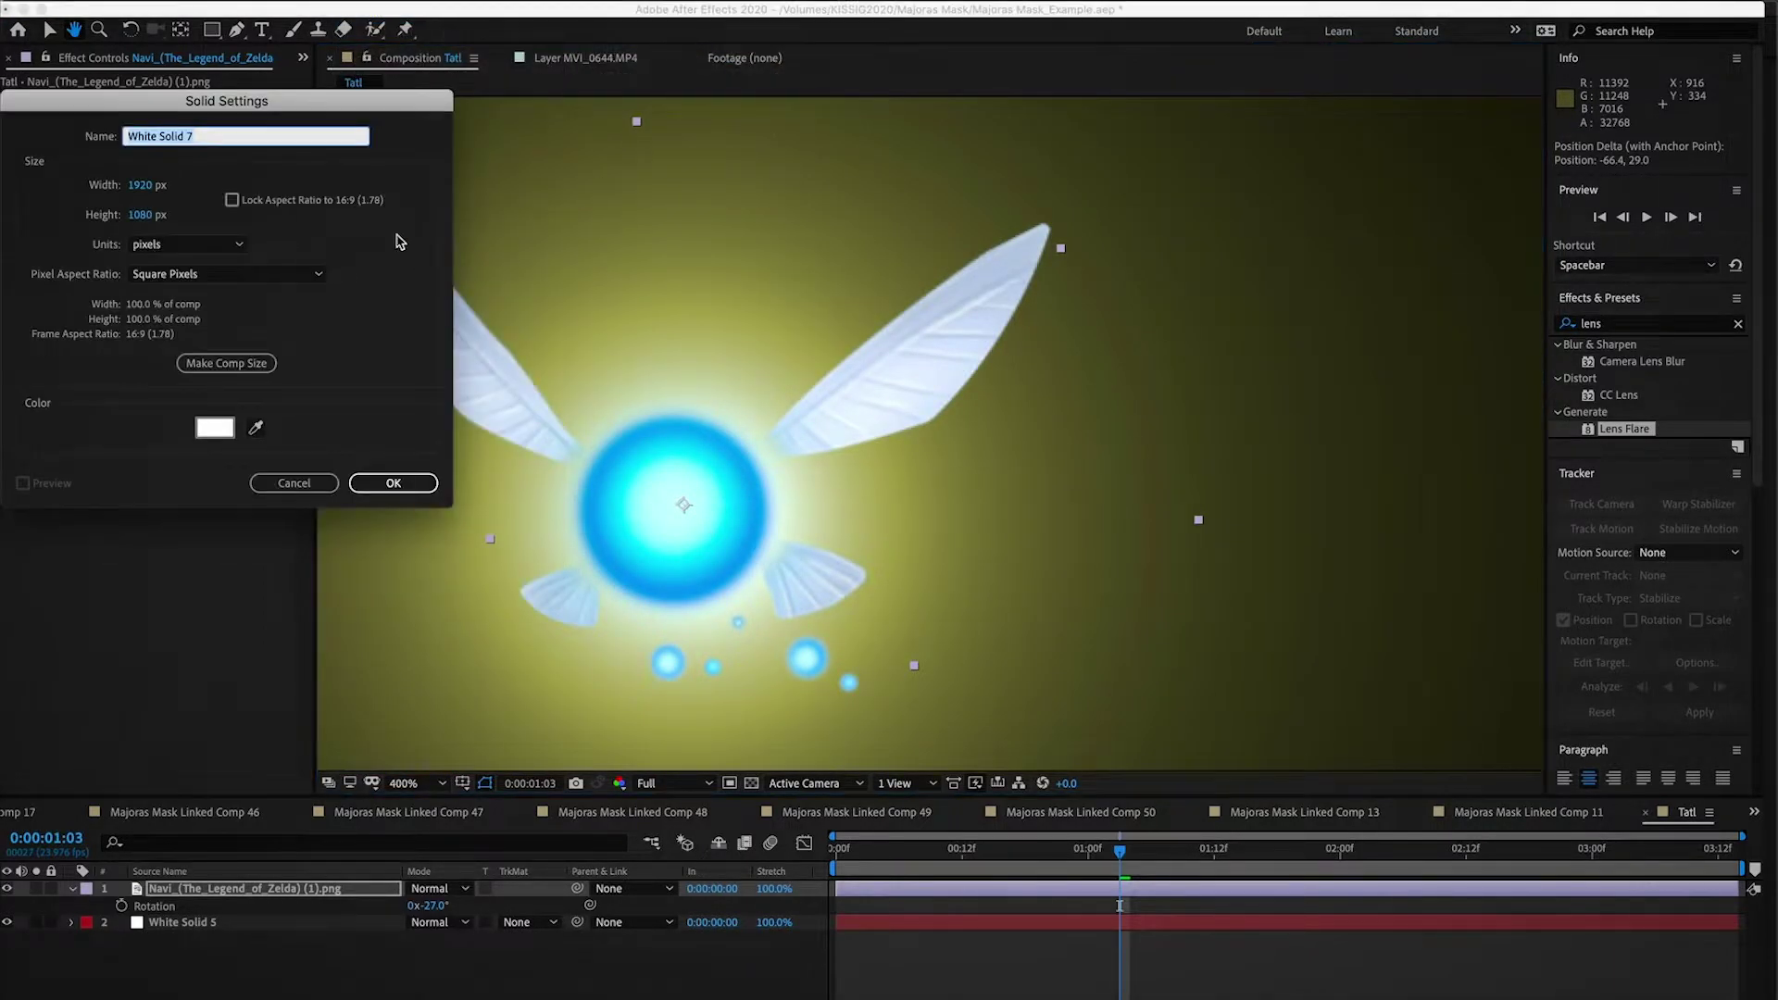
click(215, 427)
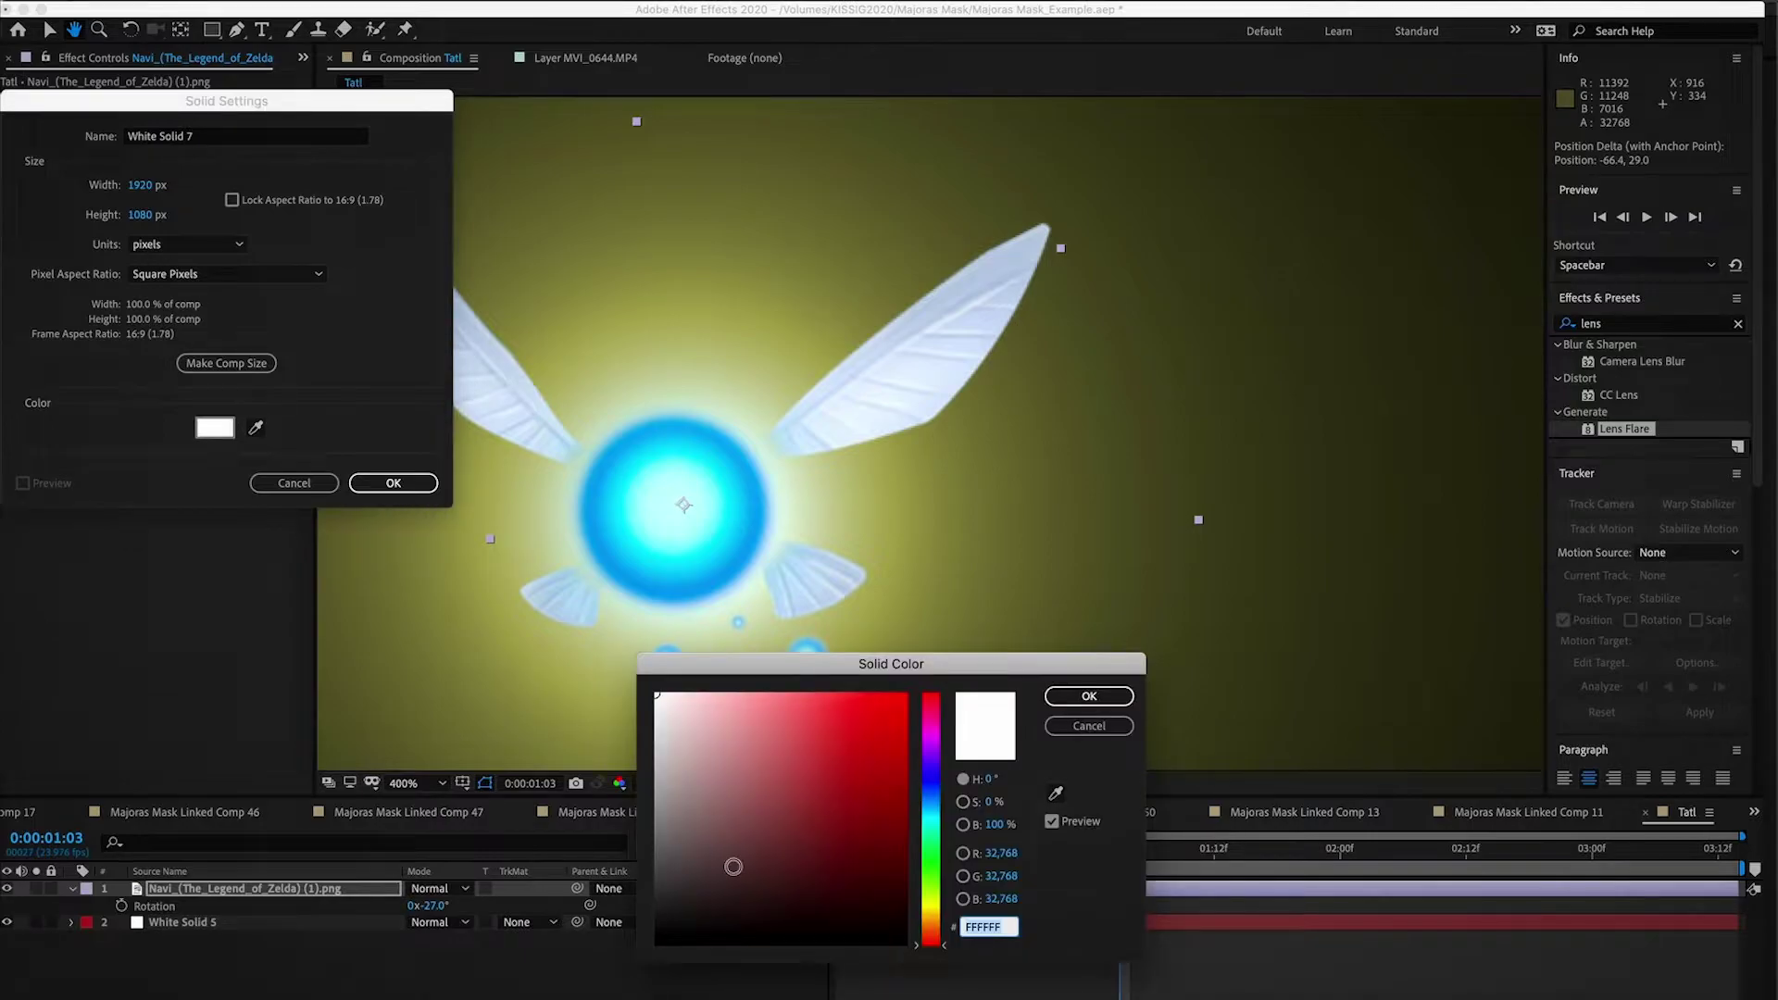
drag(659, 698, 648, 678)
click(1089, 695)
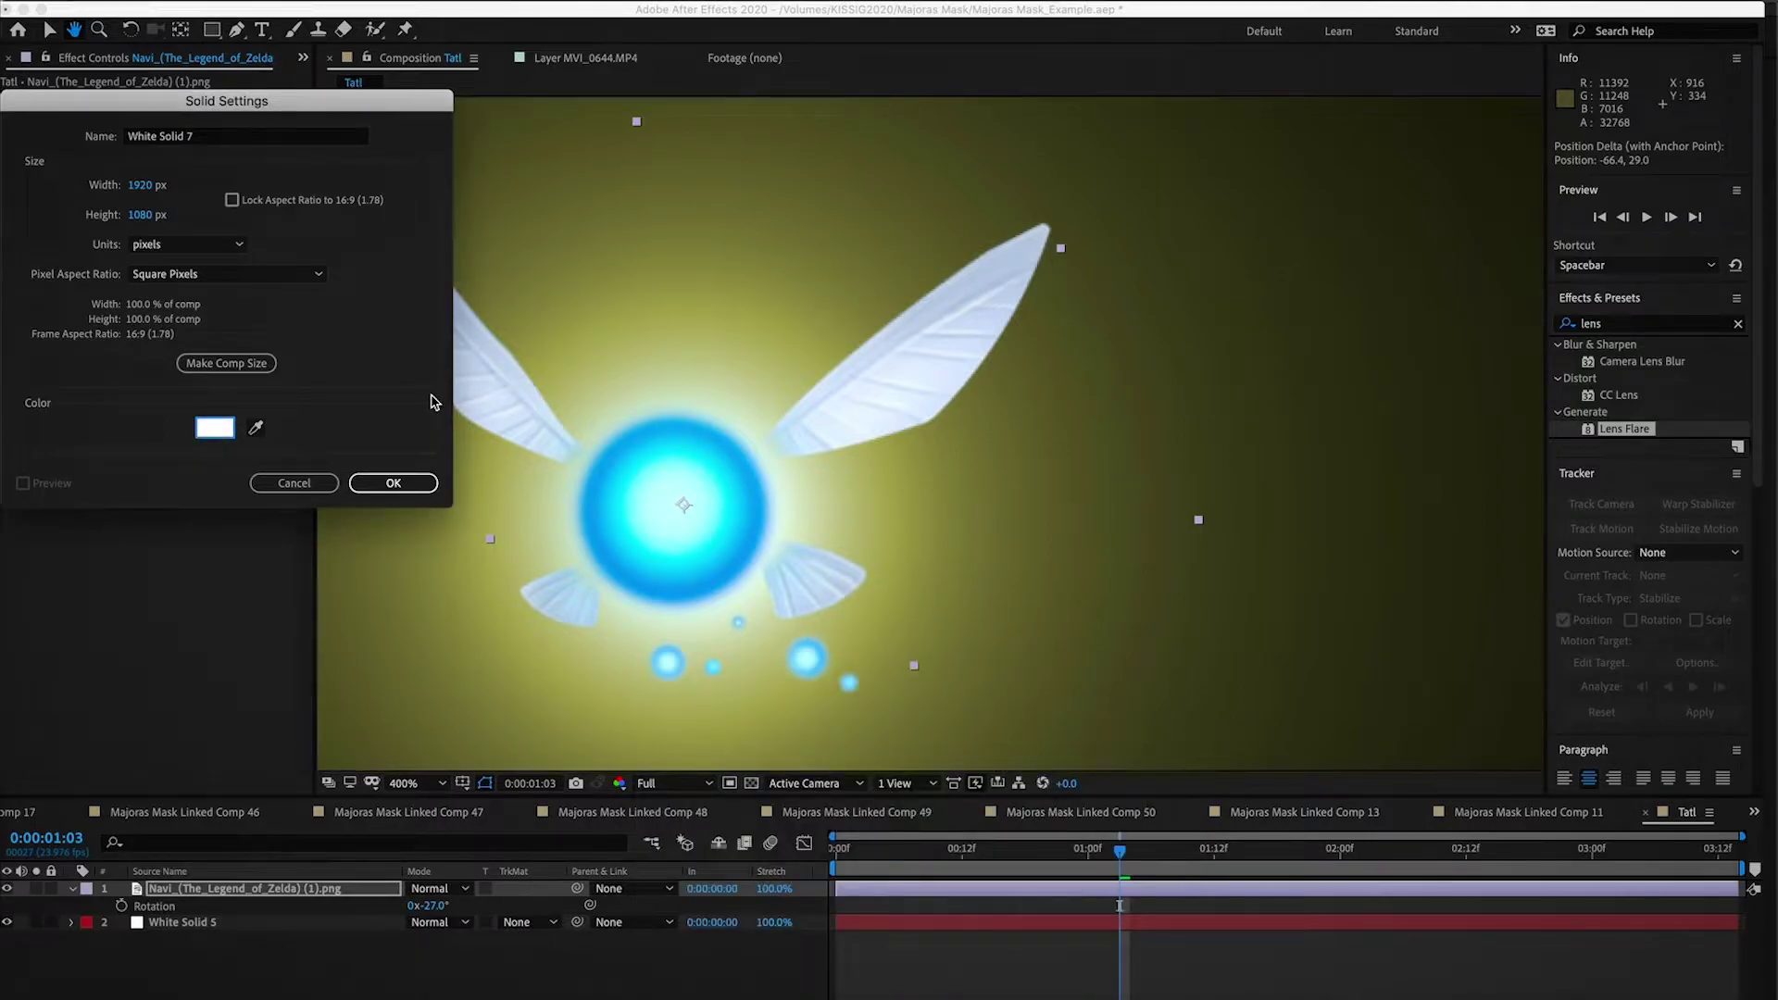
click(393, 482)
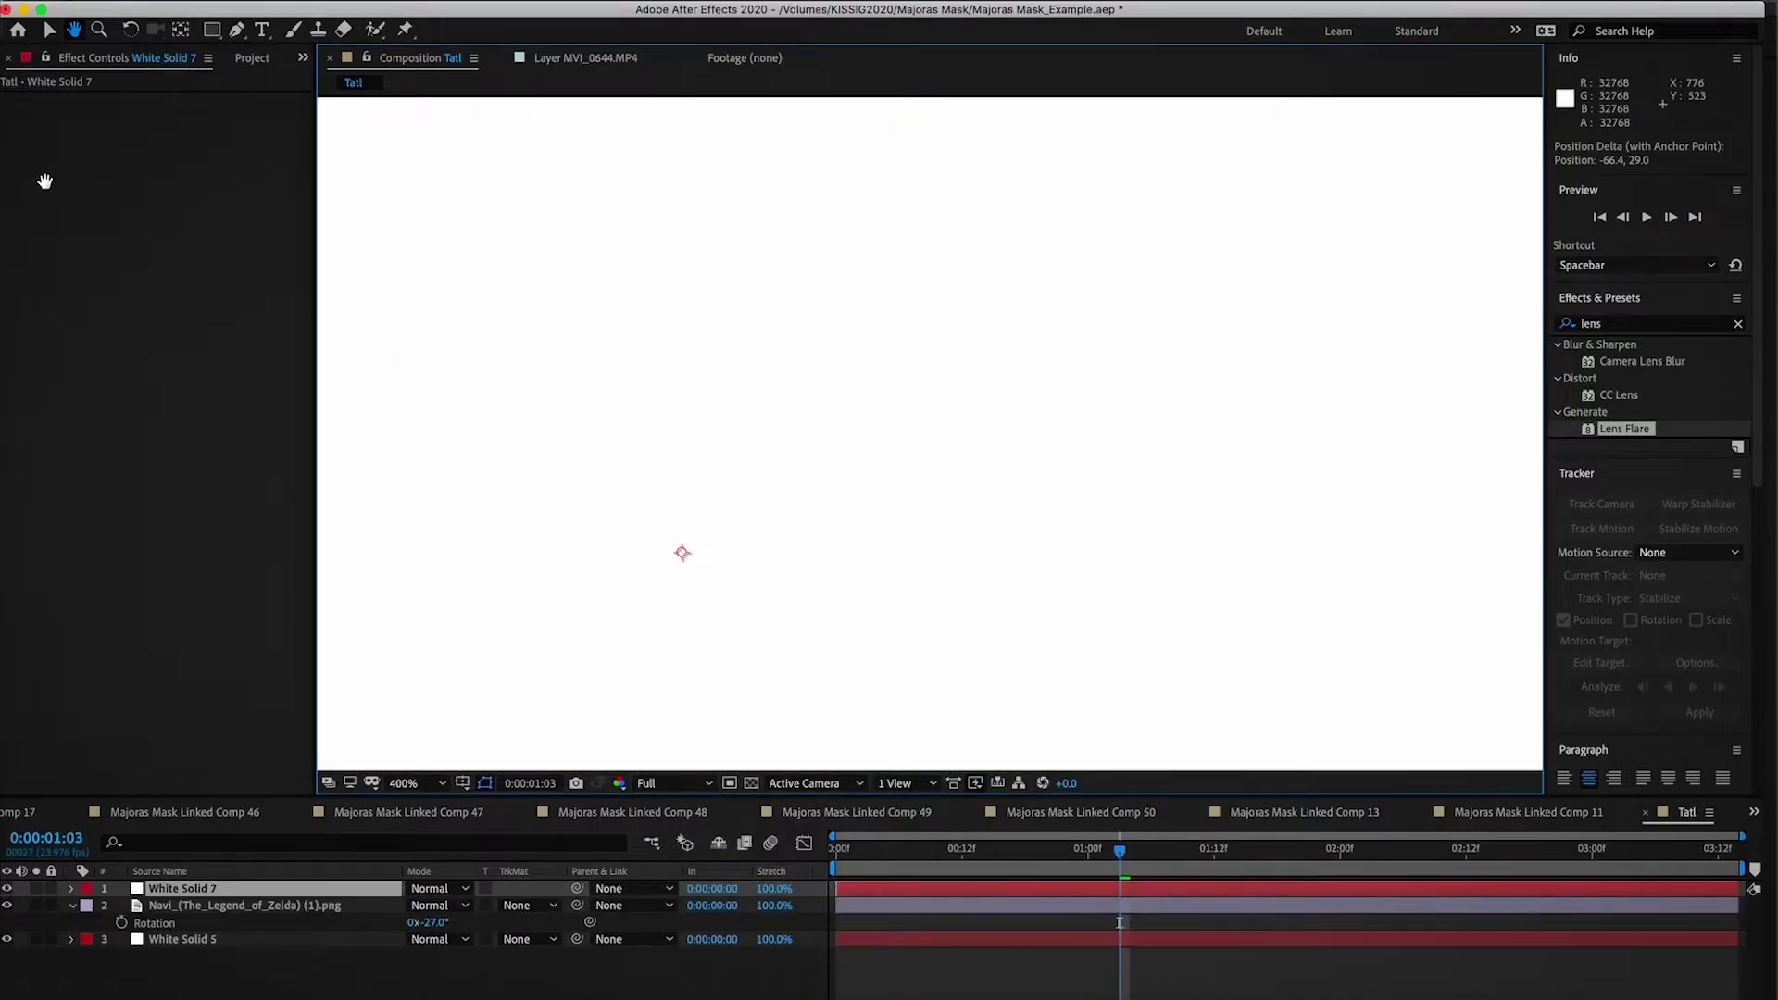
click(48, 31)
click(7, 889)
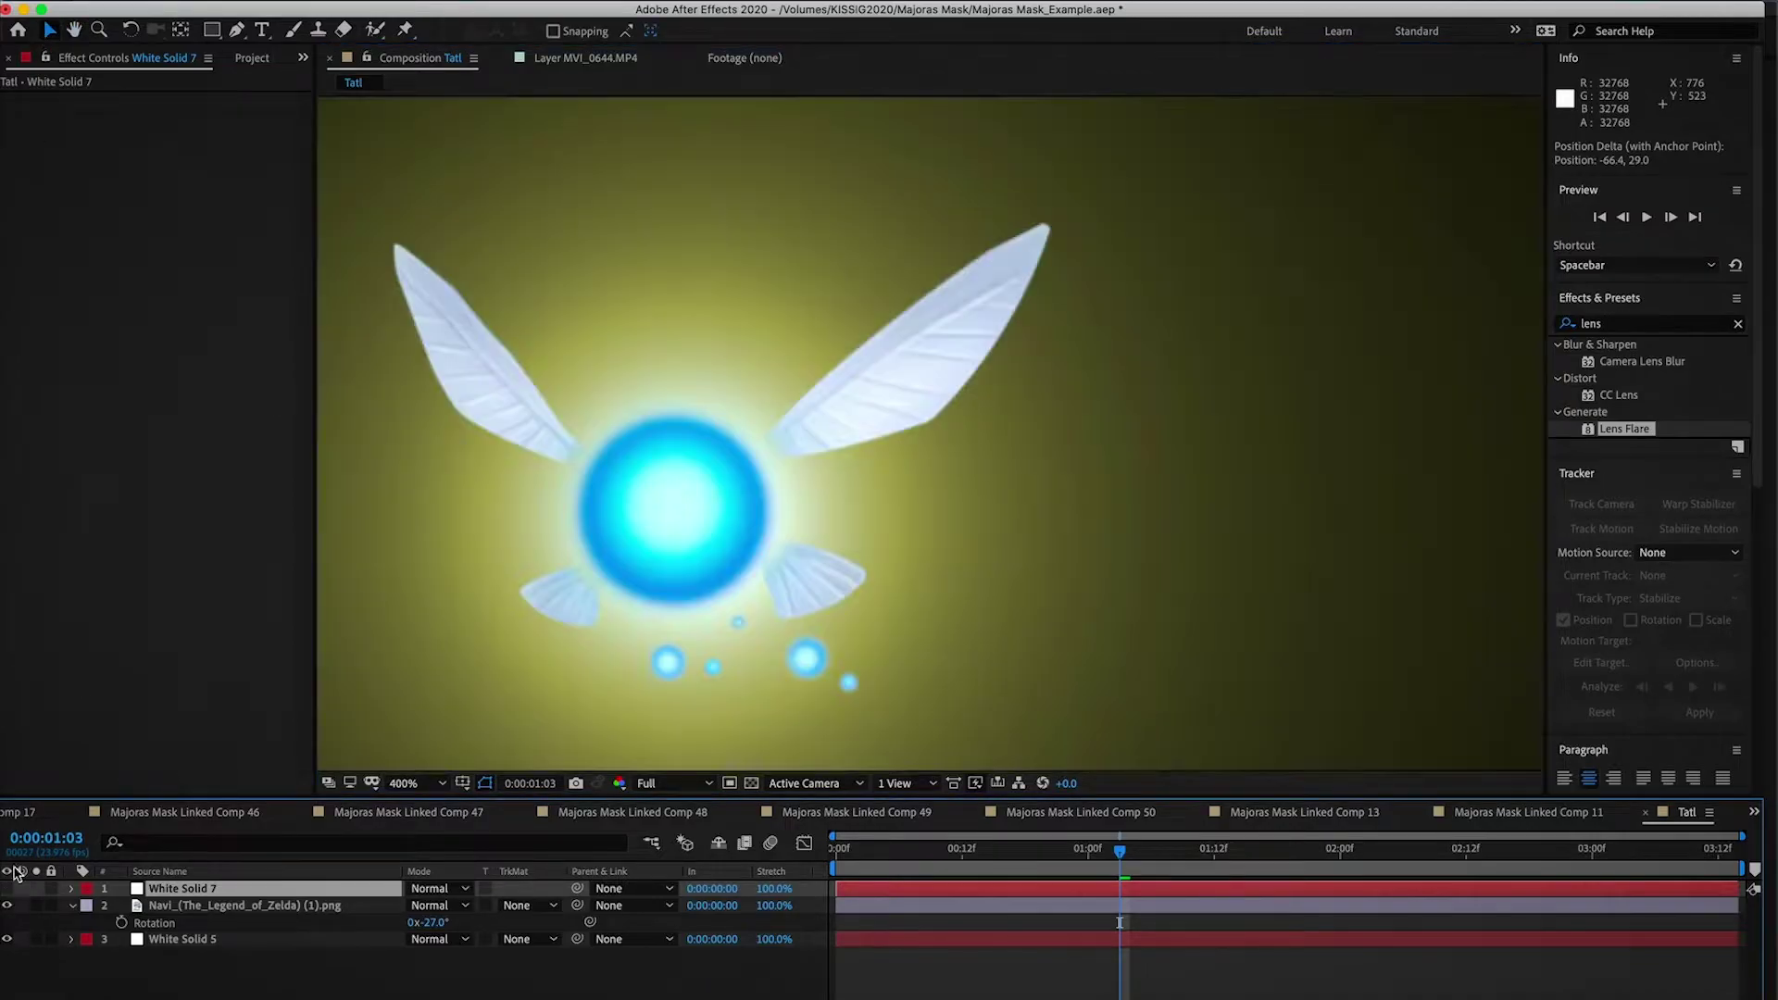
Step: Trace the lower edge of Navi's upper-right wing with the Pen tool as a mask on the hidden White Solid 7
click(237, 31)
key(period)
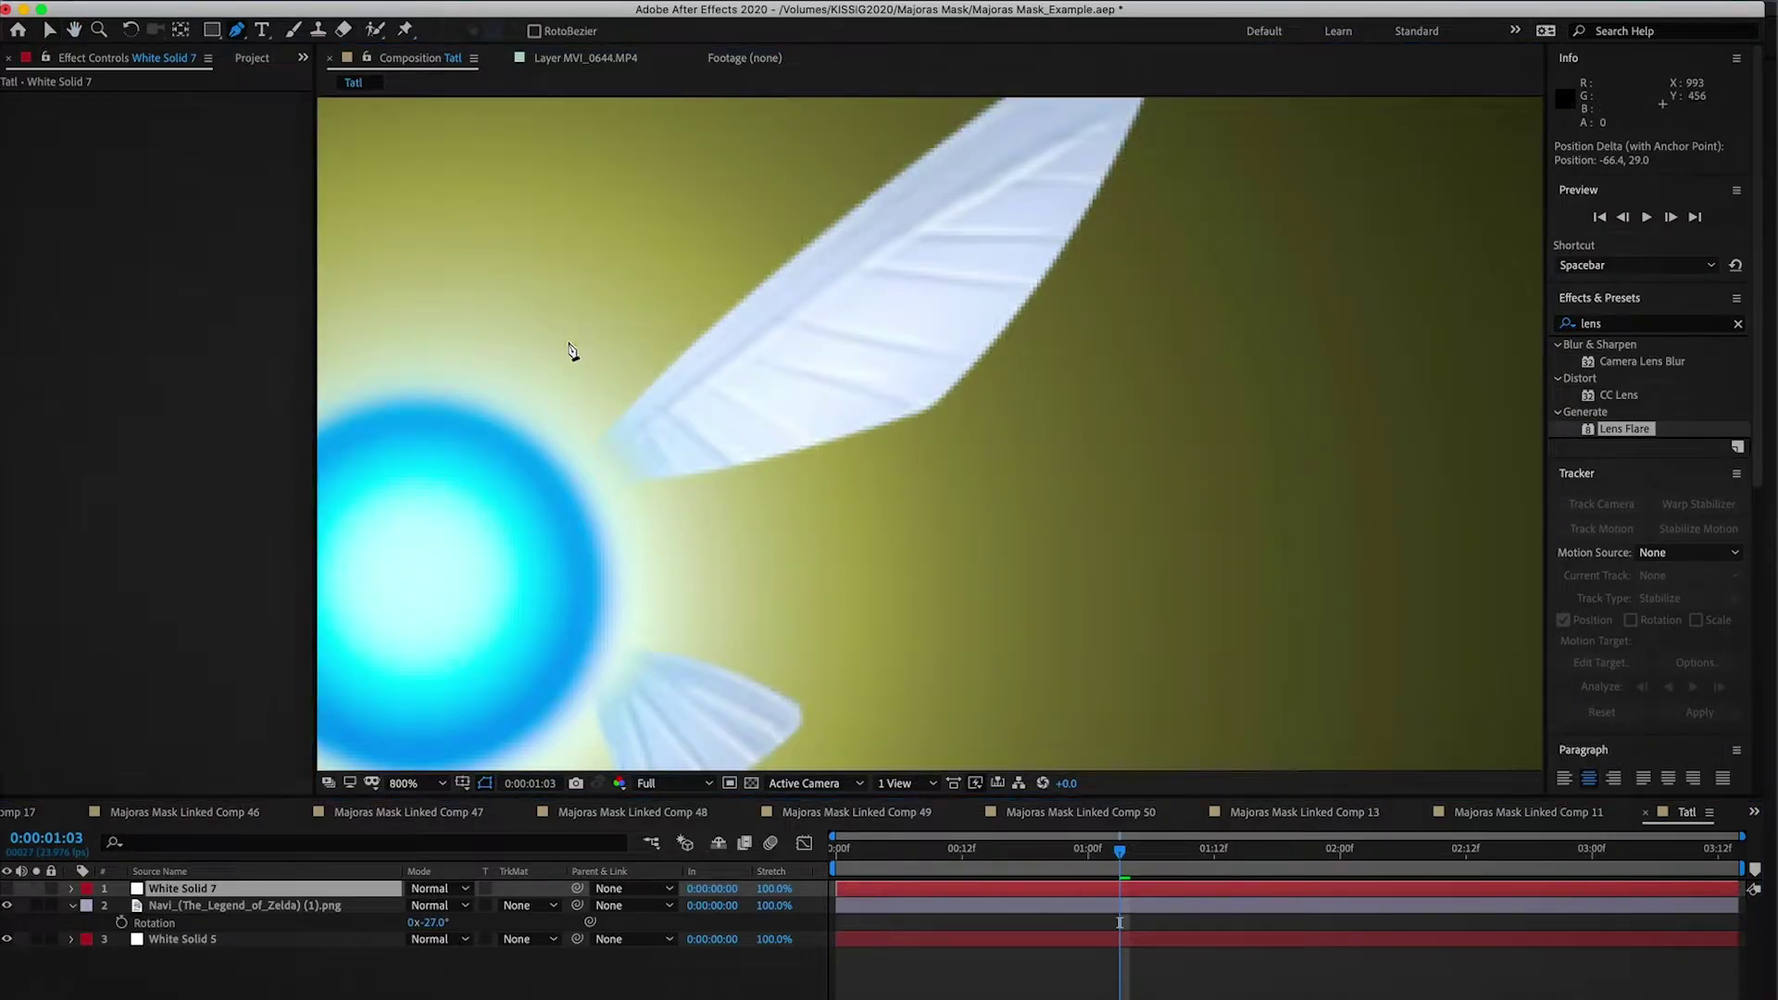
click(635, 477)
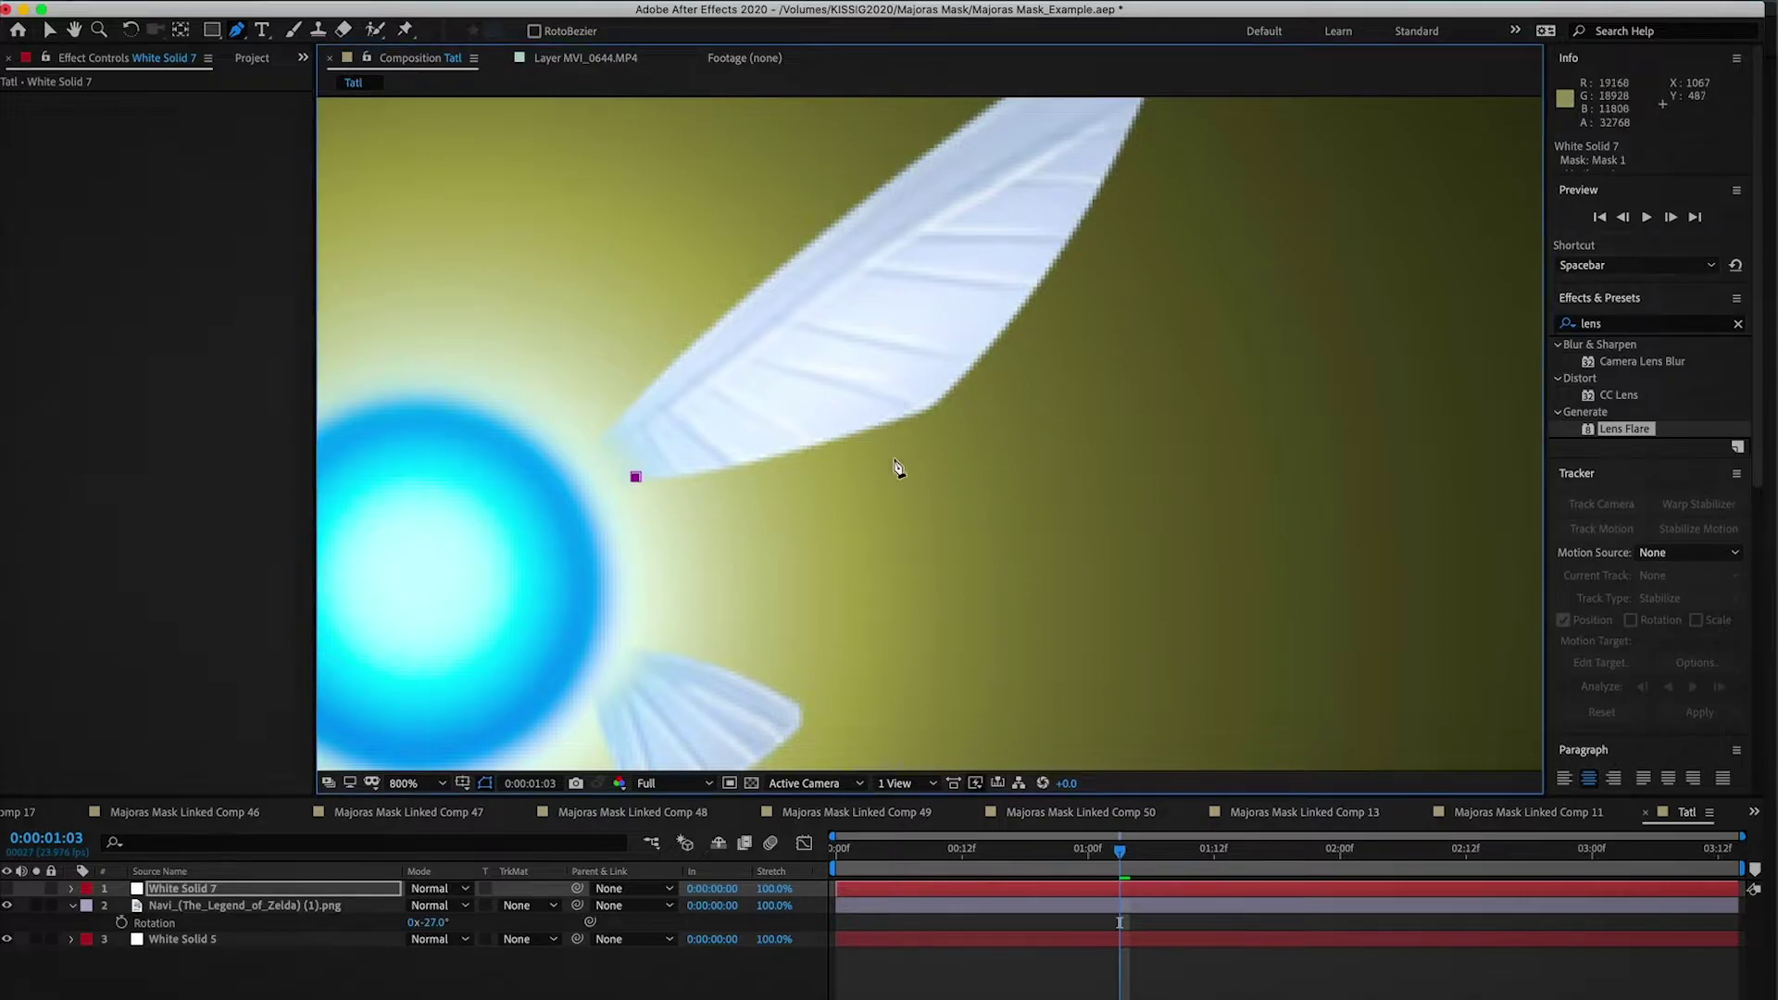
drag(869, 428, 959, 368)
key(super+z)
key(super+z)
key(super+z)
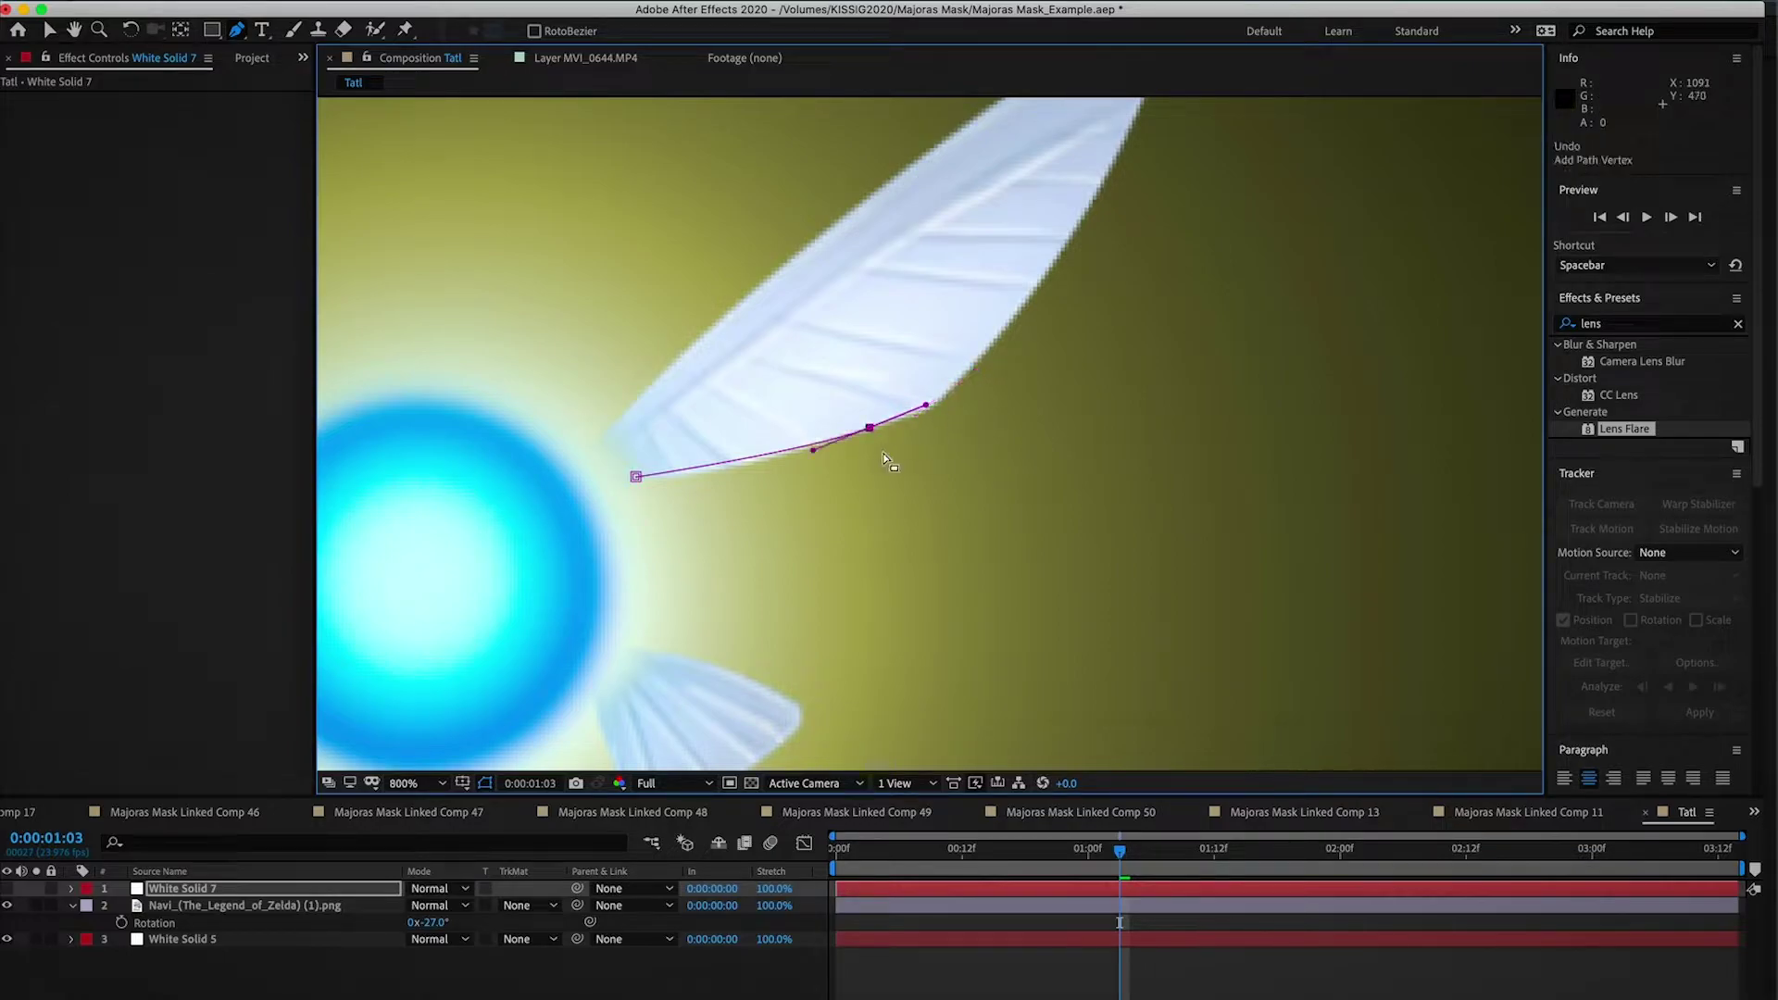
drag(931, 408, 1002, 361)
click(1090, 212)
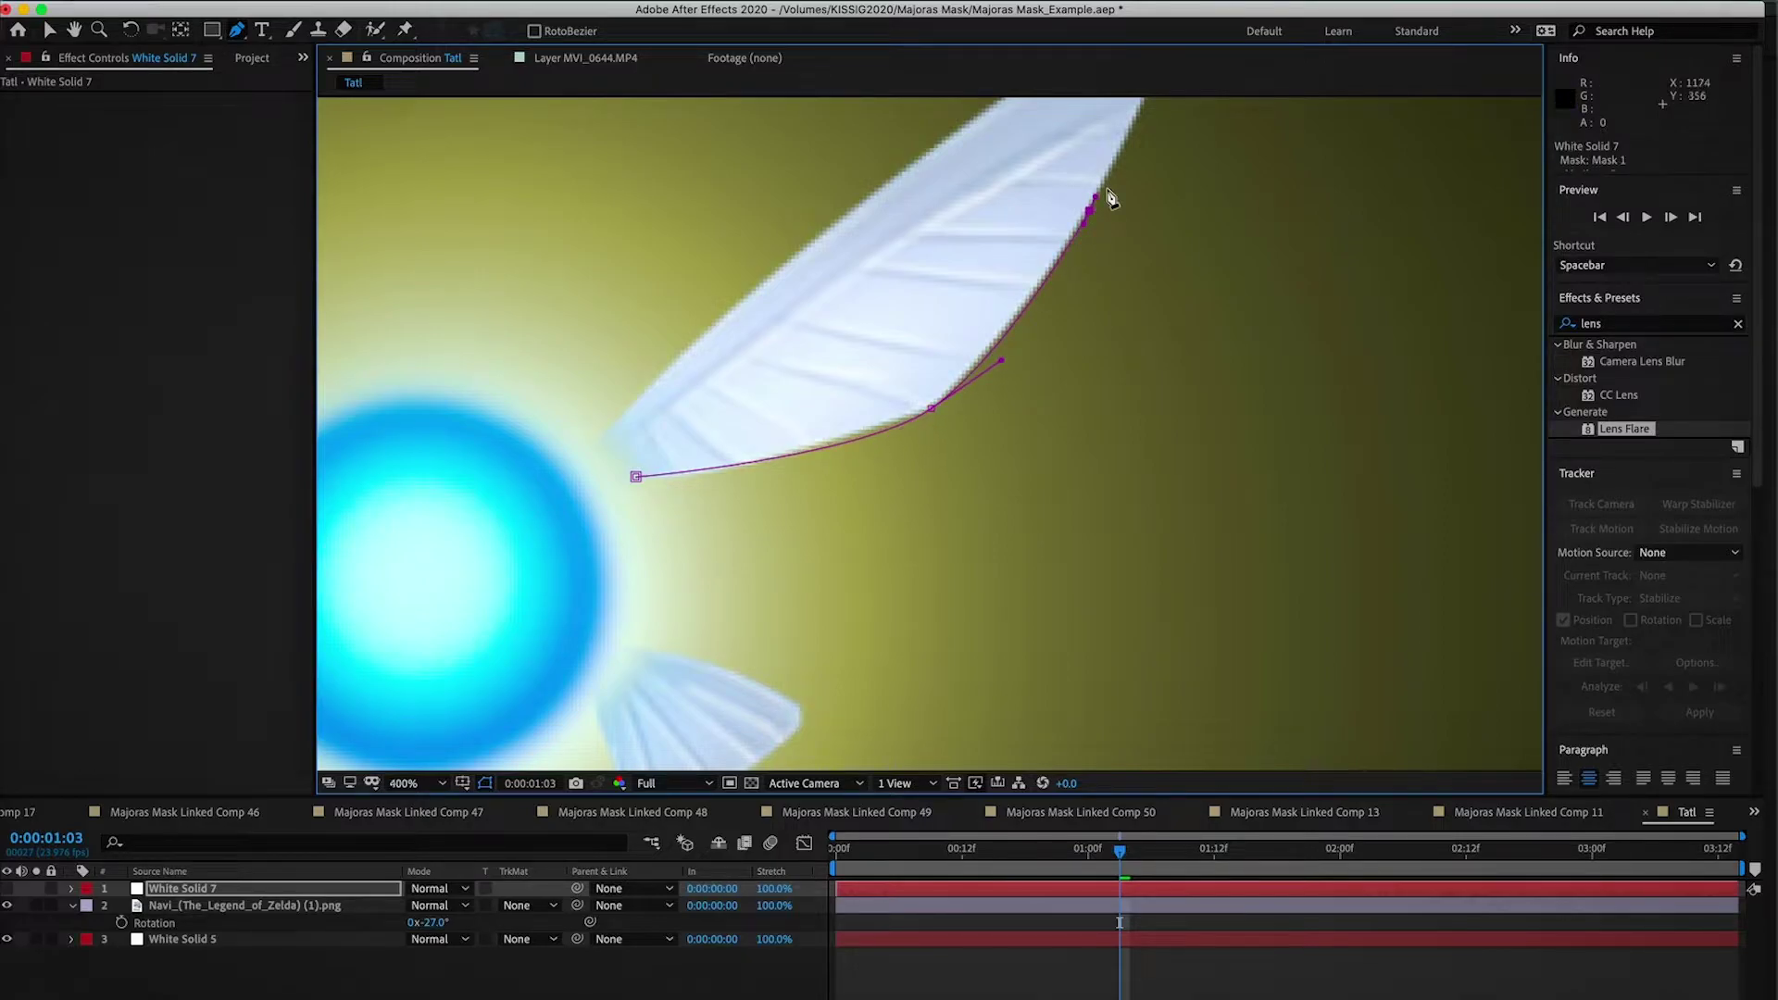
Step: Continue the mask around the upper-right wing's tip and along its upper edge, closing the path at the wing's base
scroll(1066, 260, down, 4)
scroll(1028, 241, up, 5)
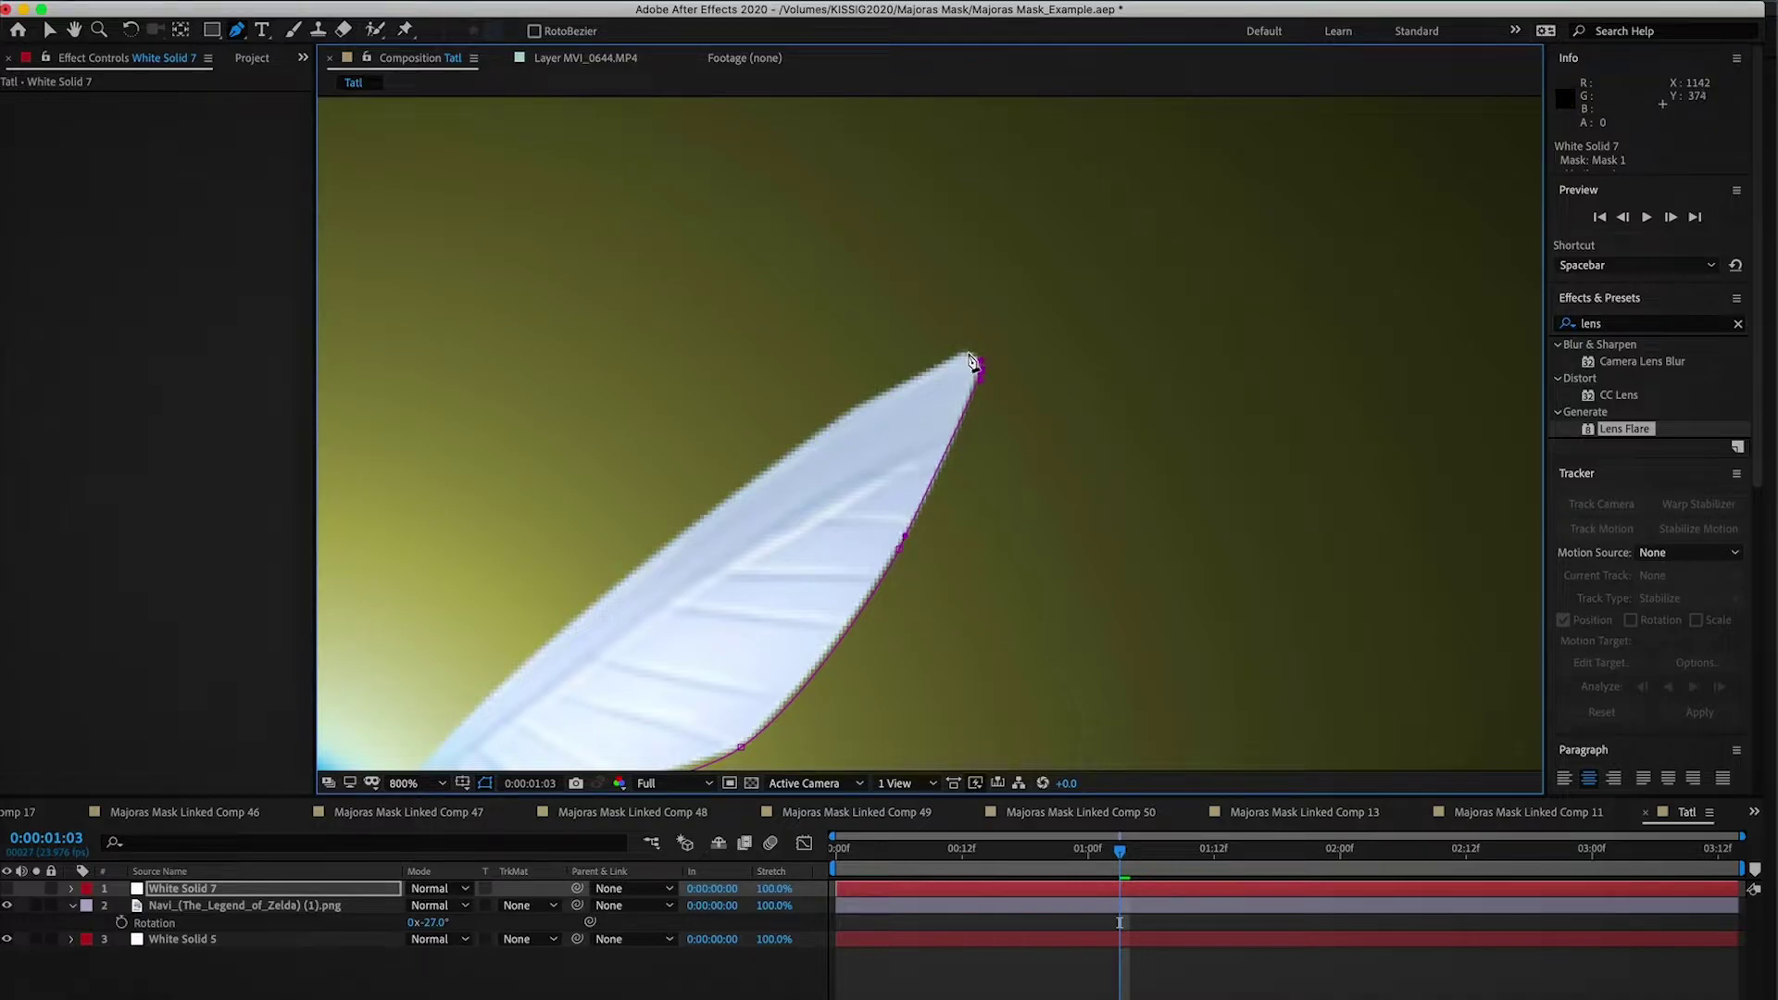
drag(836, 416, 796, 442)
mouse_move(617, 580)
mouse_down()
mouse_move(589, 605)
mouse_move(1201, 258)
mouse_up()
mouse_move(991, 421)
mouse_down()
mouse_move(944, 487)
mouse_move(978, 441)
mouse_up()
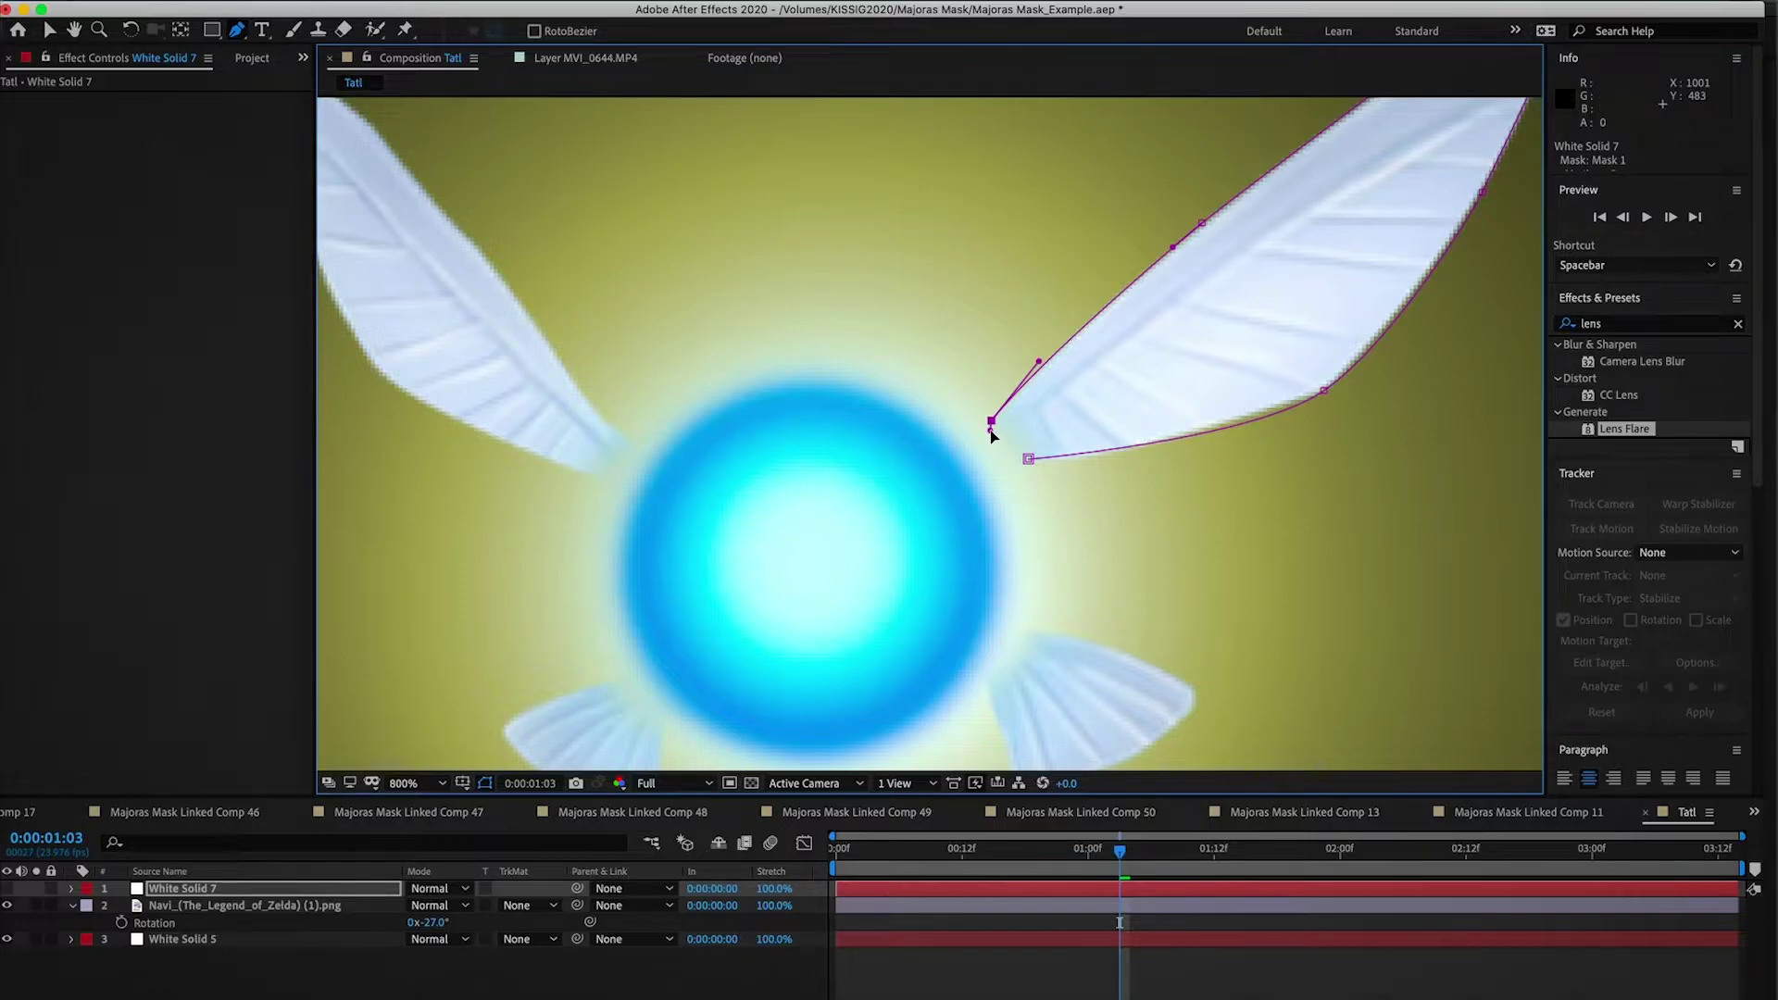
drag(1028, 458, 1122, 445)
key(comma)
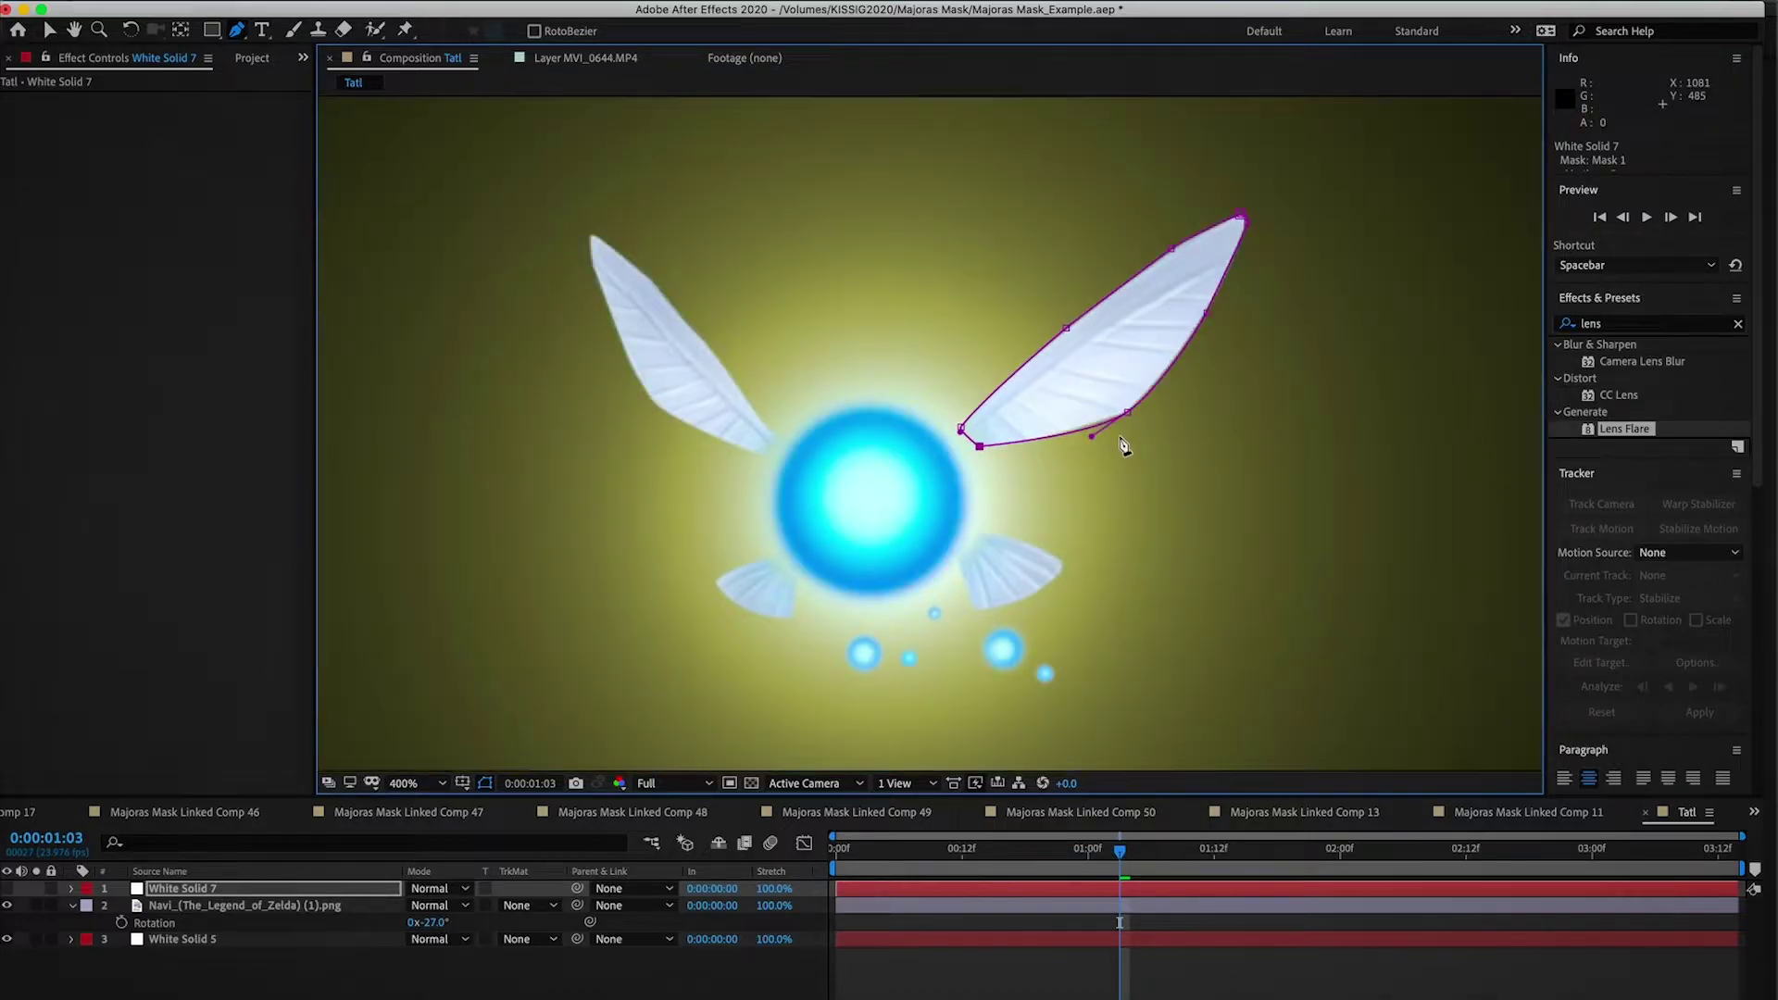
Step: Show the masked White Solid 7 and hide the Navi image to check the wing shape against the yellow glow
click(6, 887)
click(7, 906)
click(378, 973)
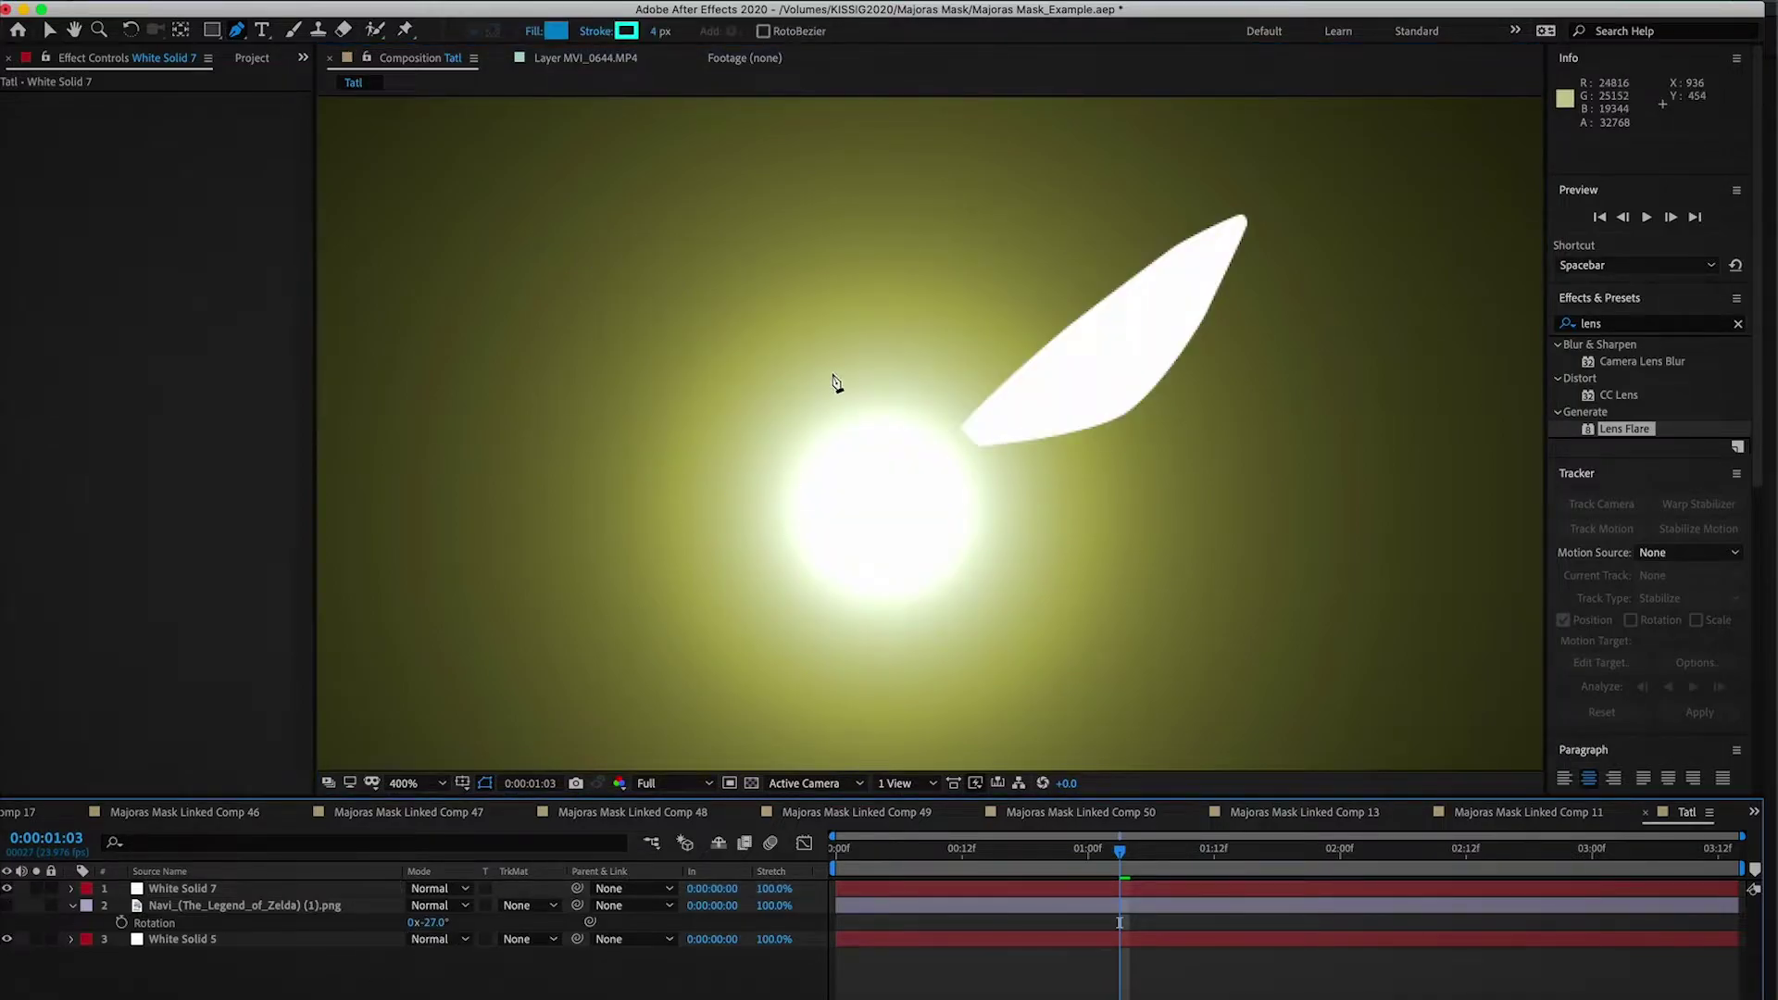
key(comma)
click(49, 30)
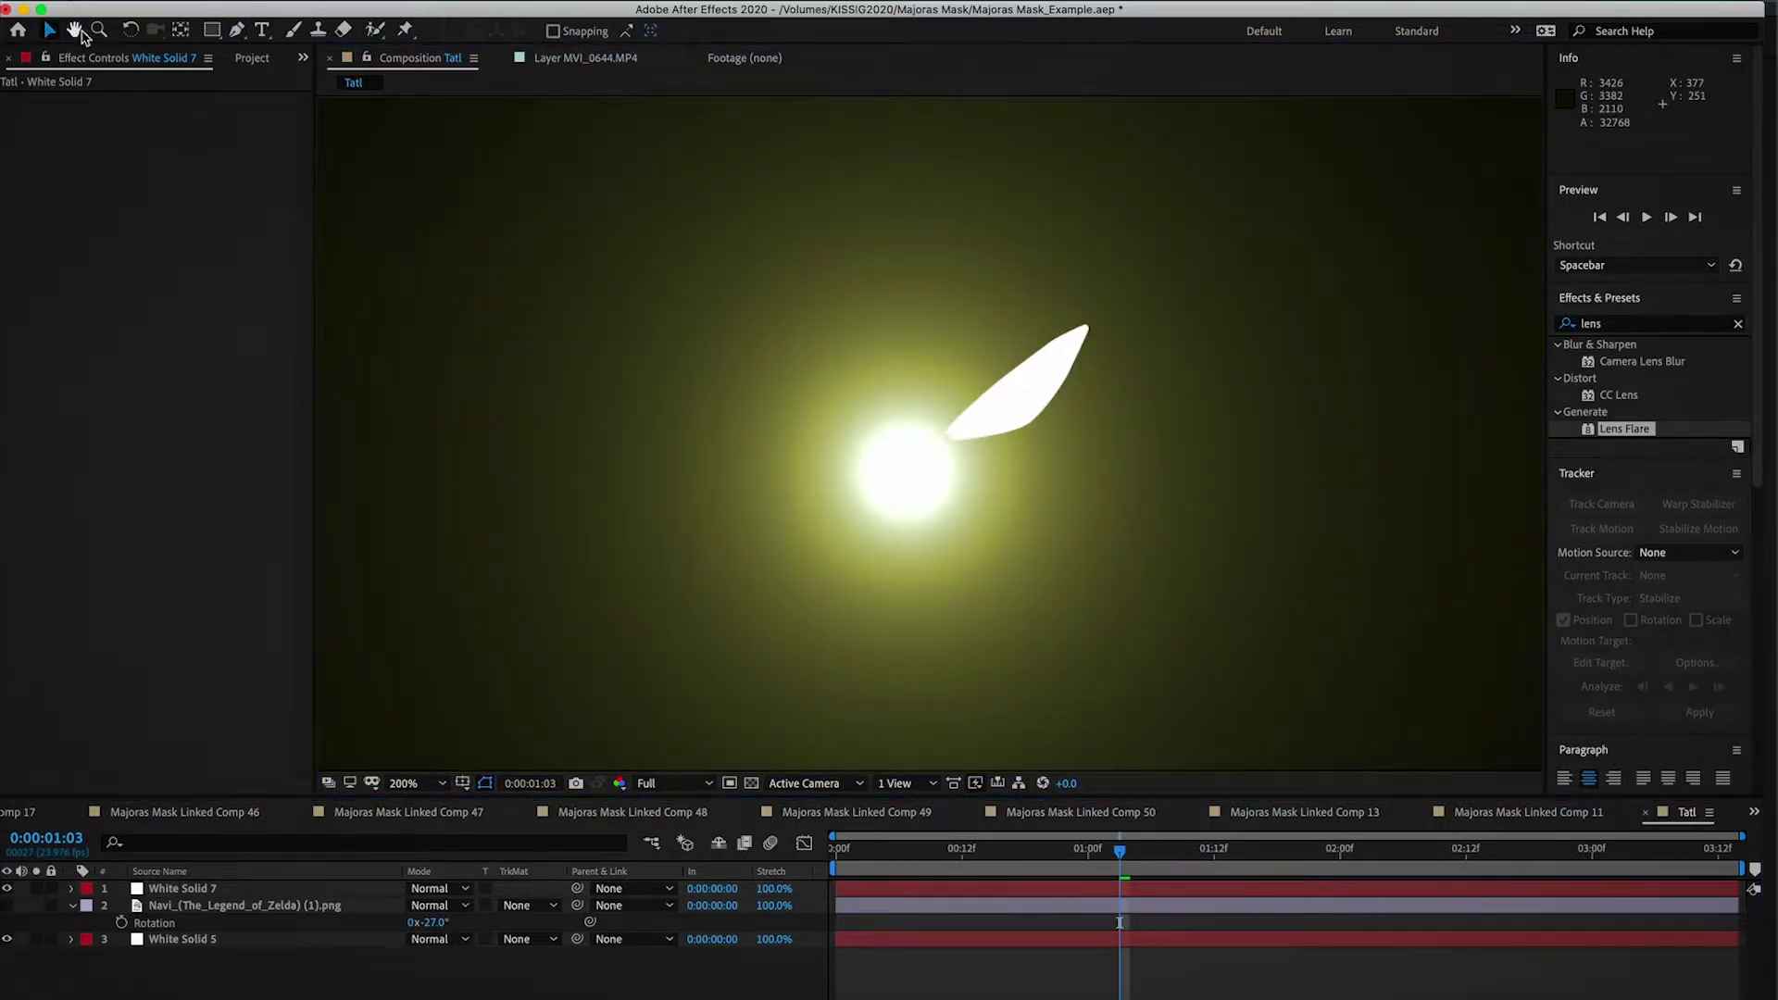
click(1023, 433)
key(period)
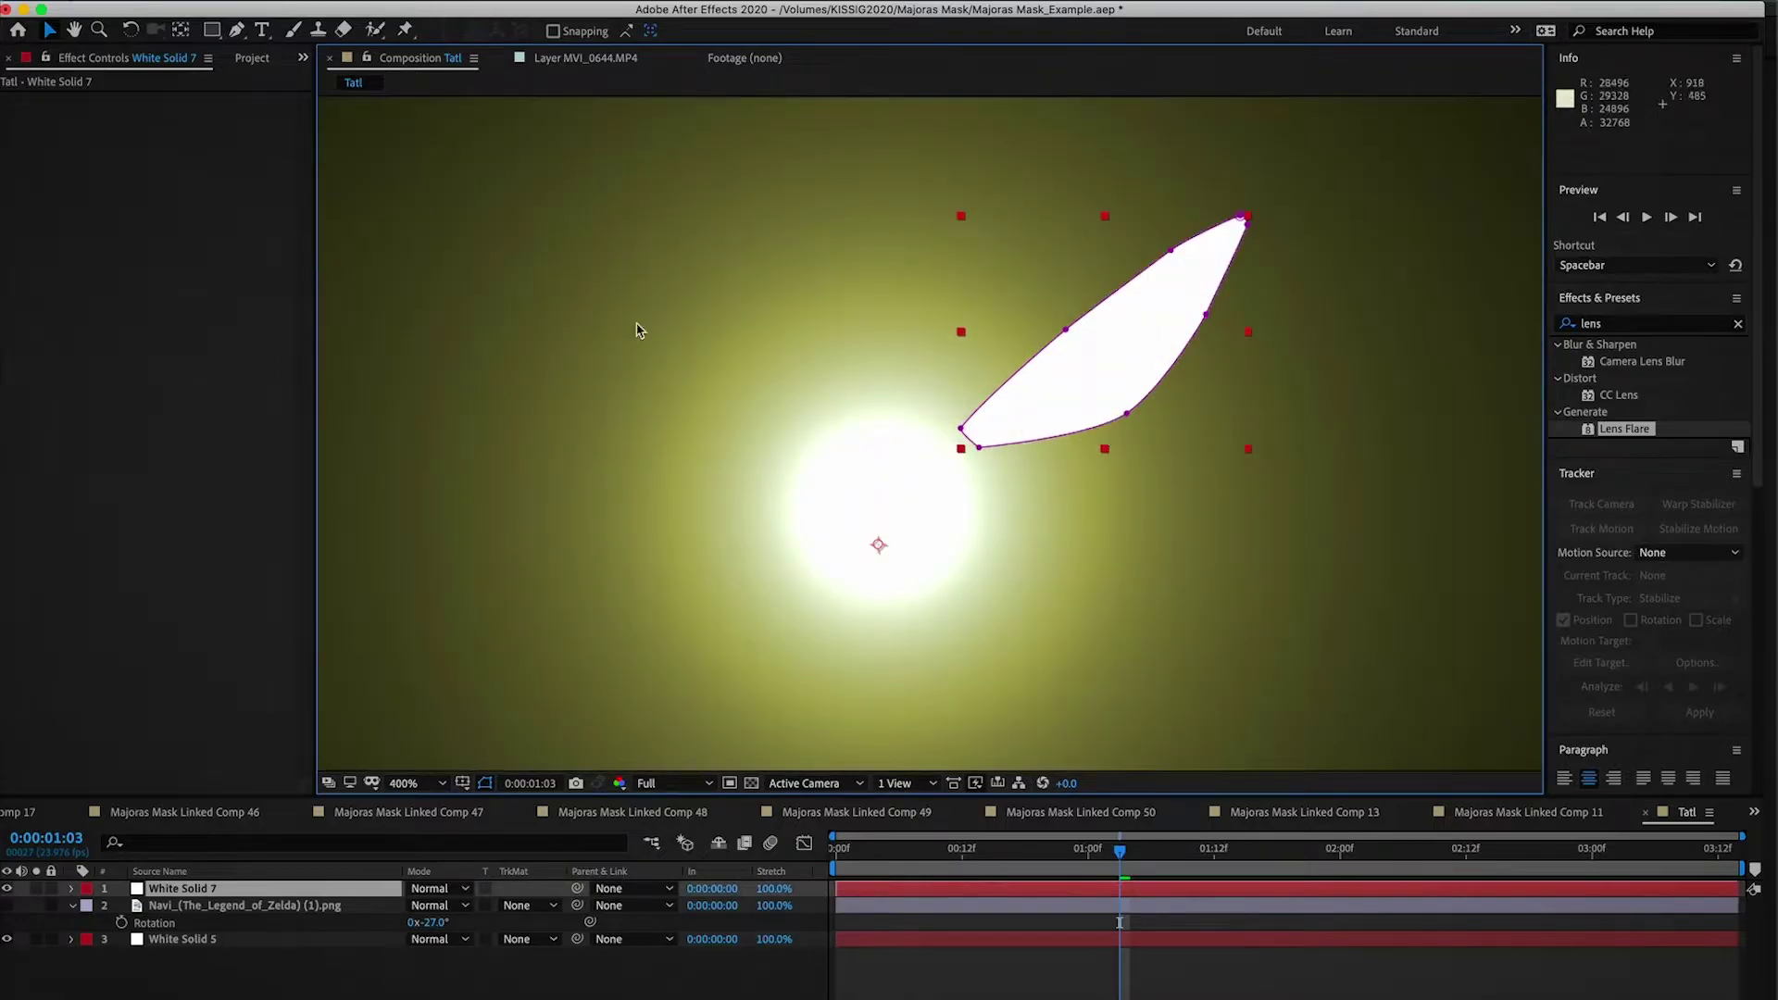
click(180, 29)
click(47, 31)
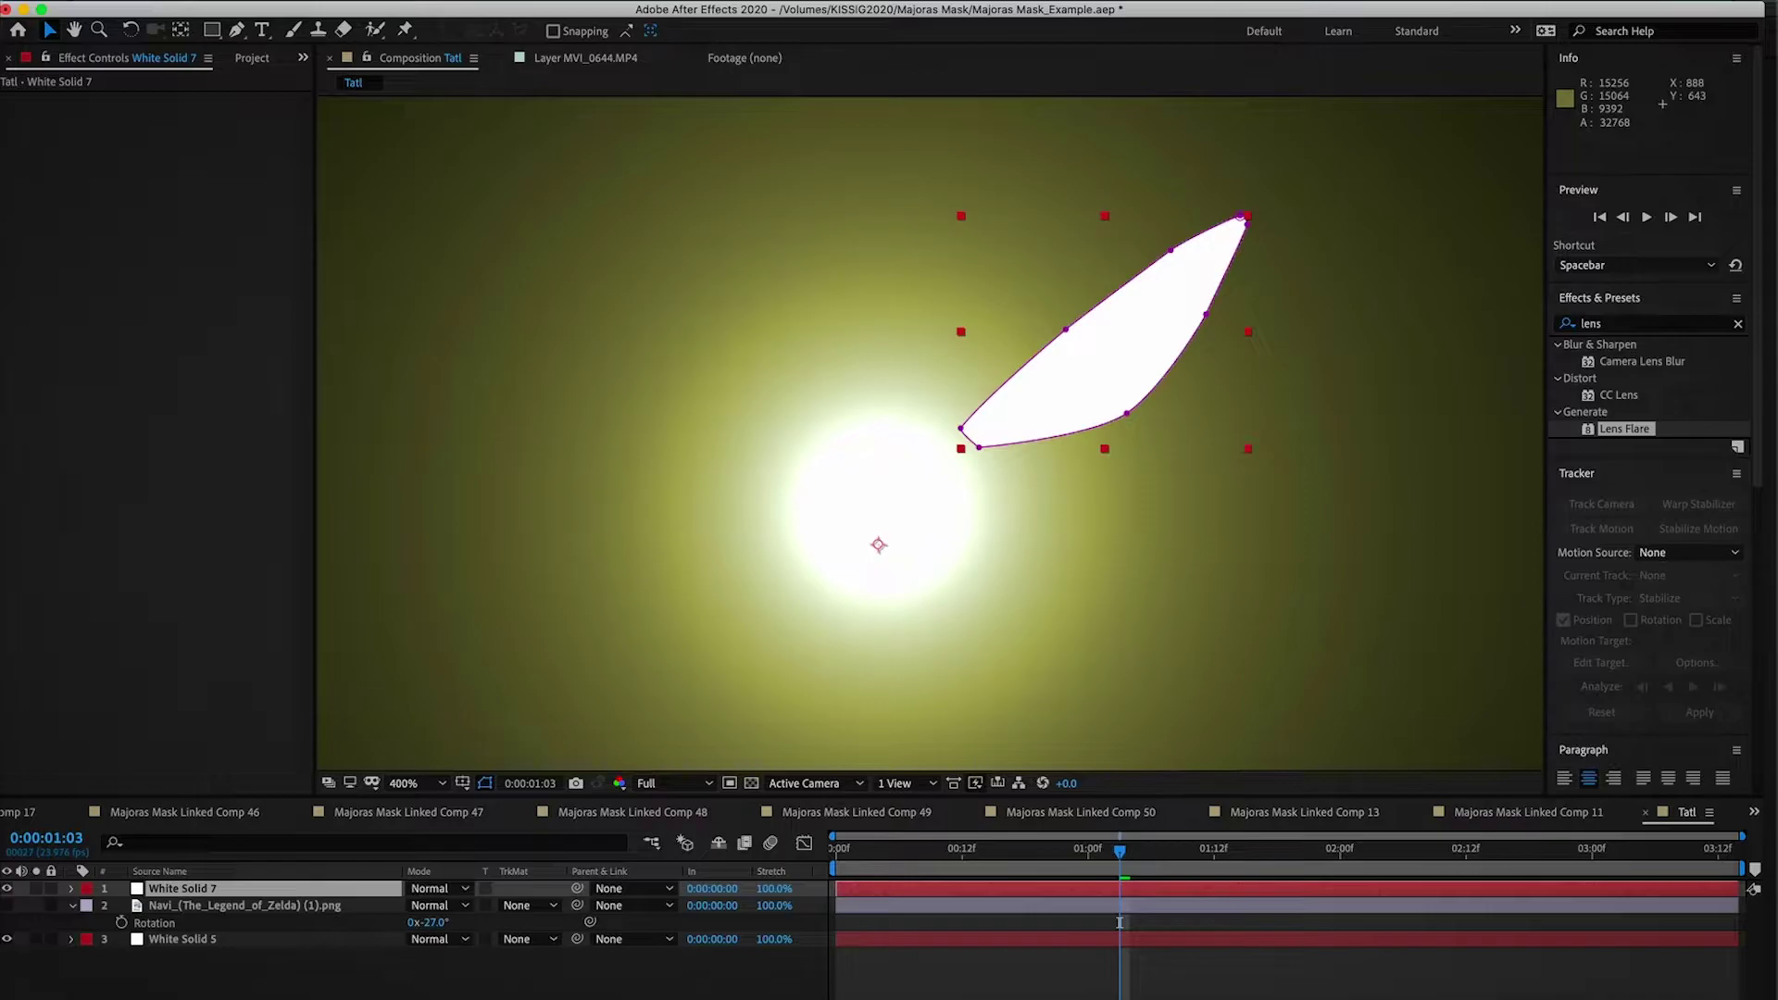
Step: Show the Navi image again and create a white 1920 x 1080 px solid above the Optical Flares layer
click(145, 943)
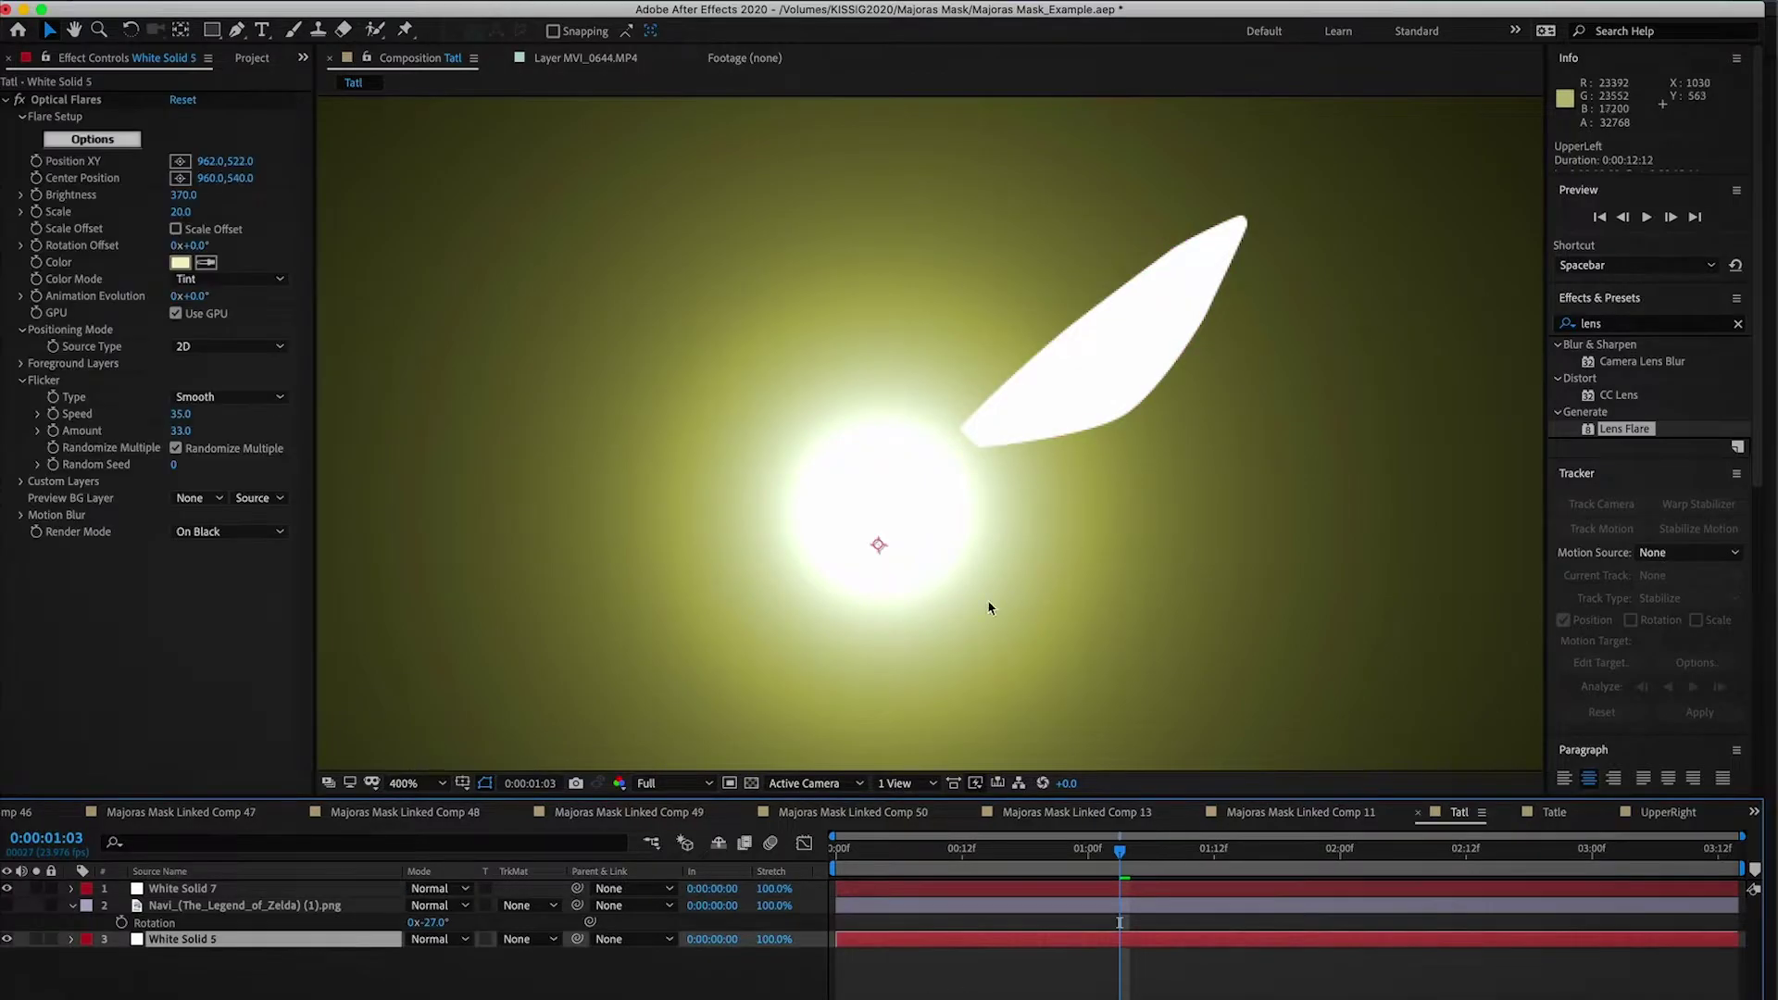
click(6, 905)
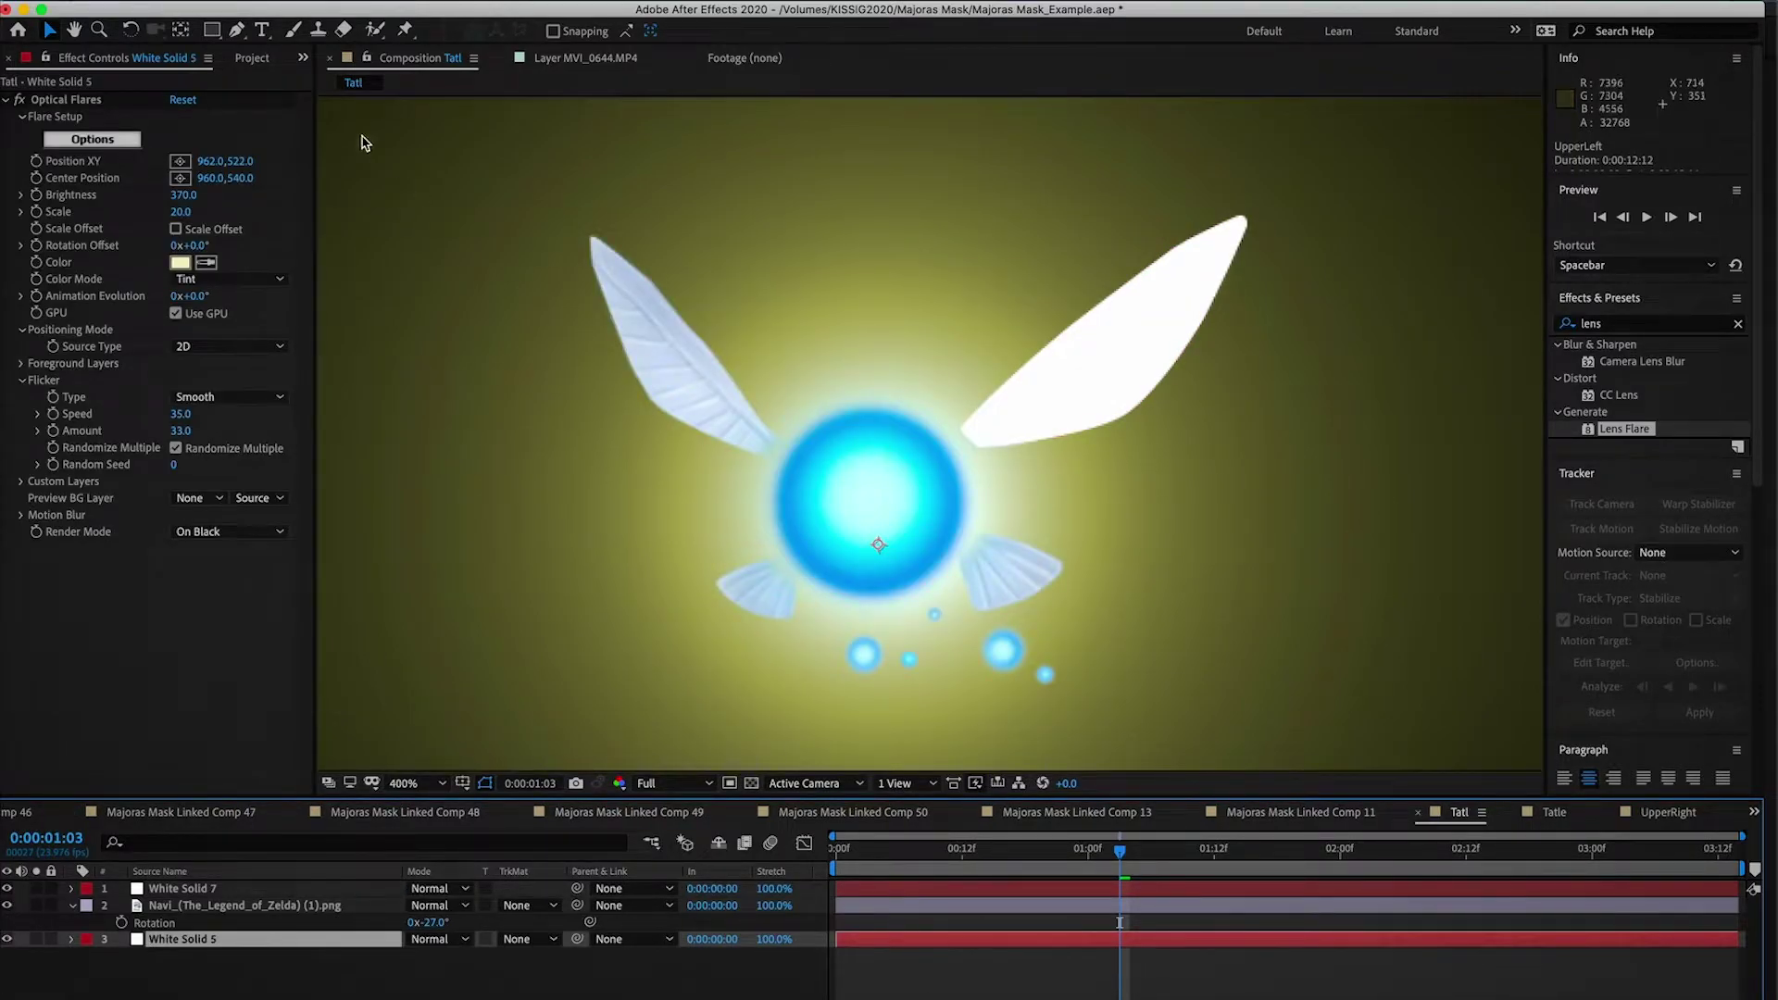
right_click(380, 168)
click(598, 32)
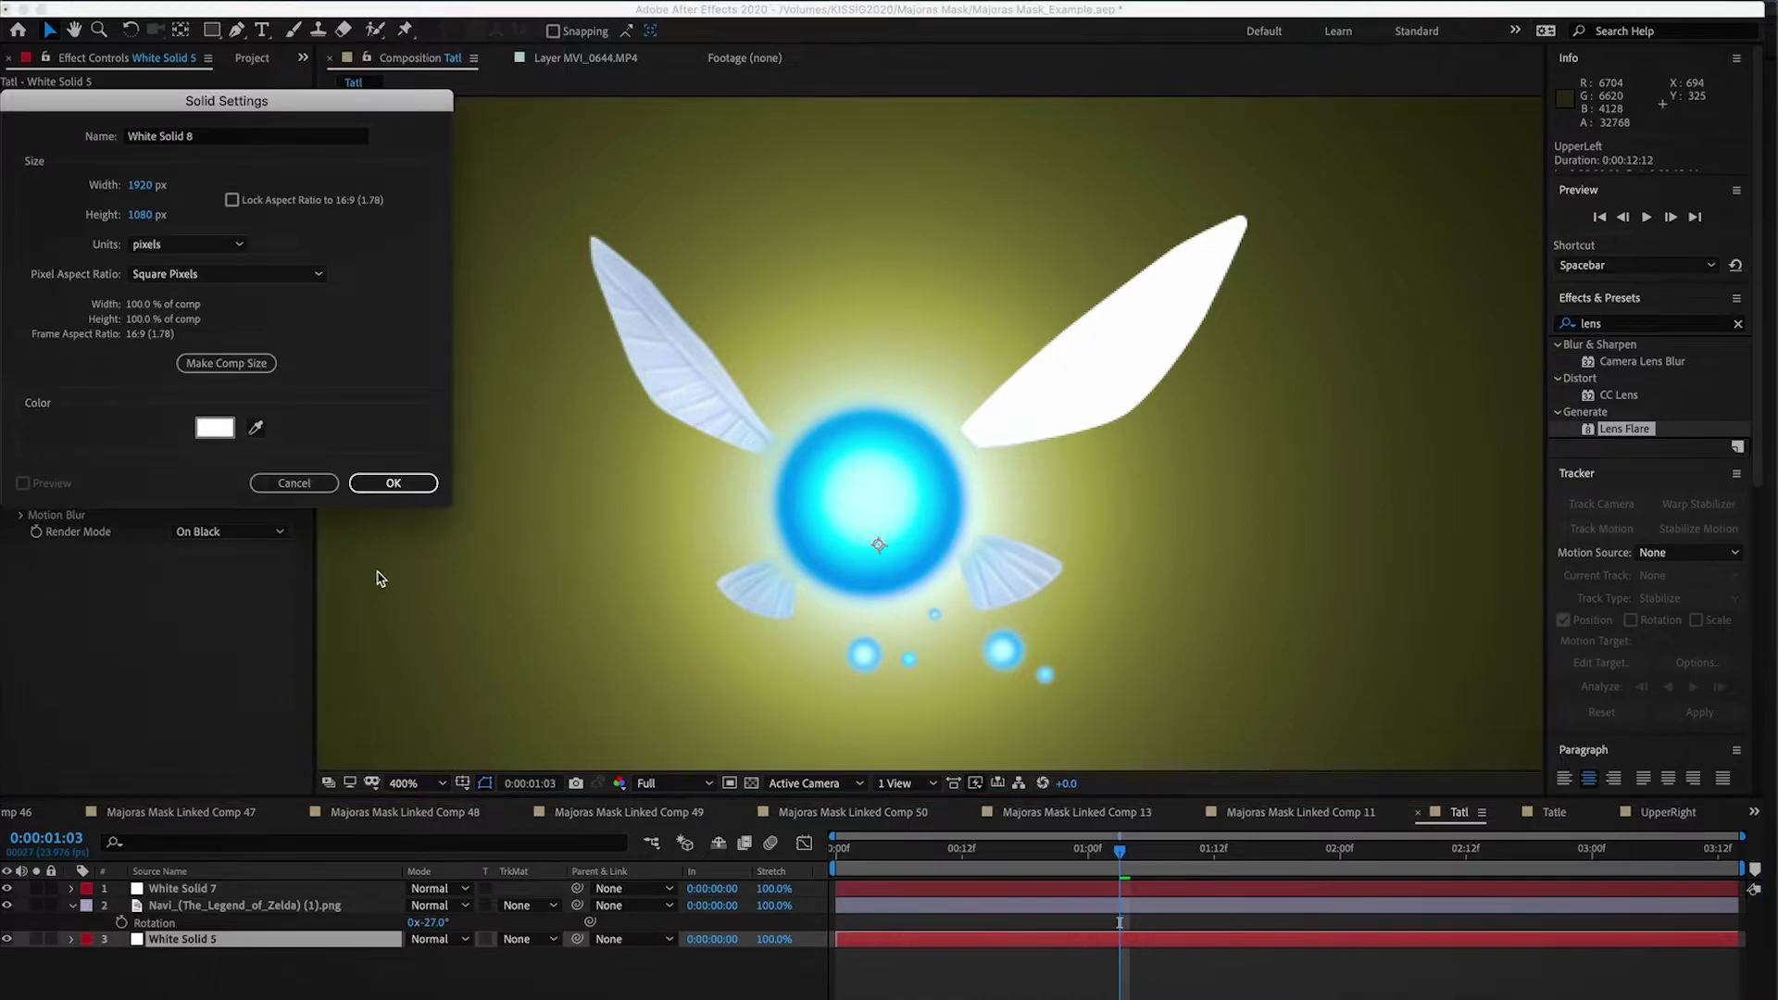
click(387, 485)
Step: Rename the masked upper-right wing layer, White Solid 7, as UpperwingRight
click(195, 889)
key(Return)
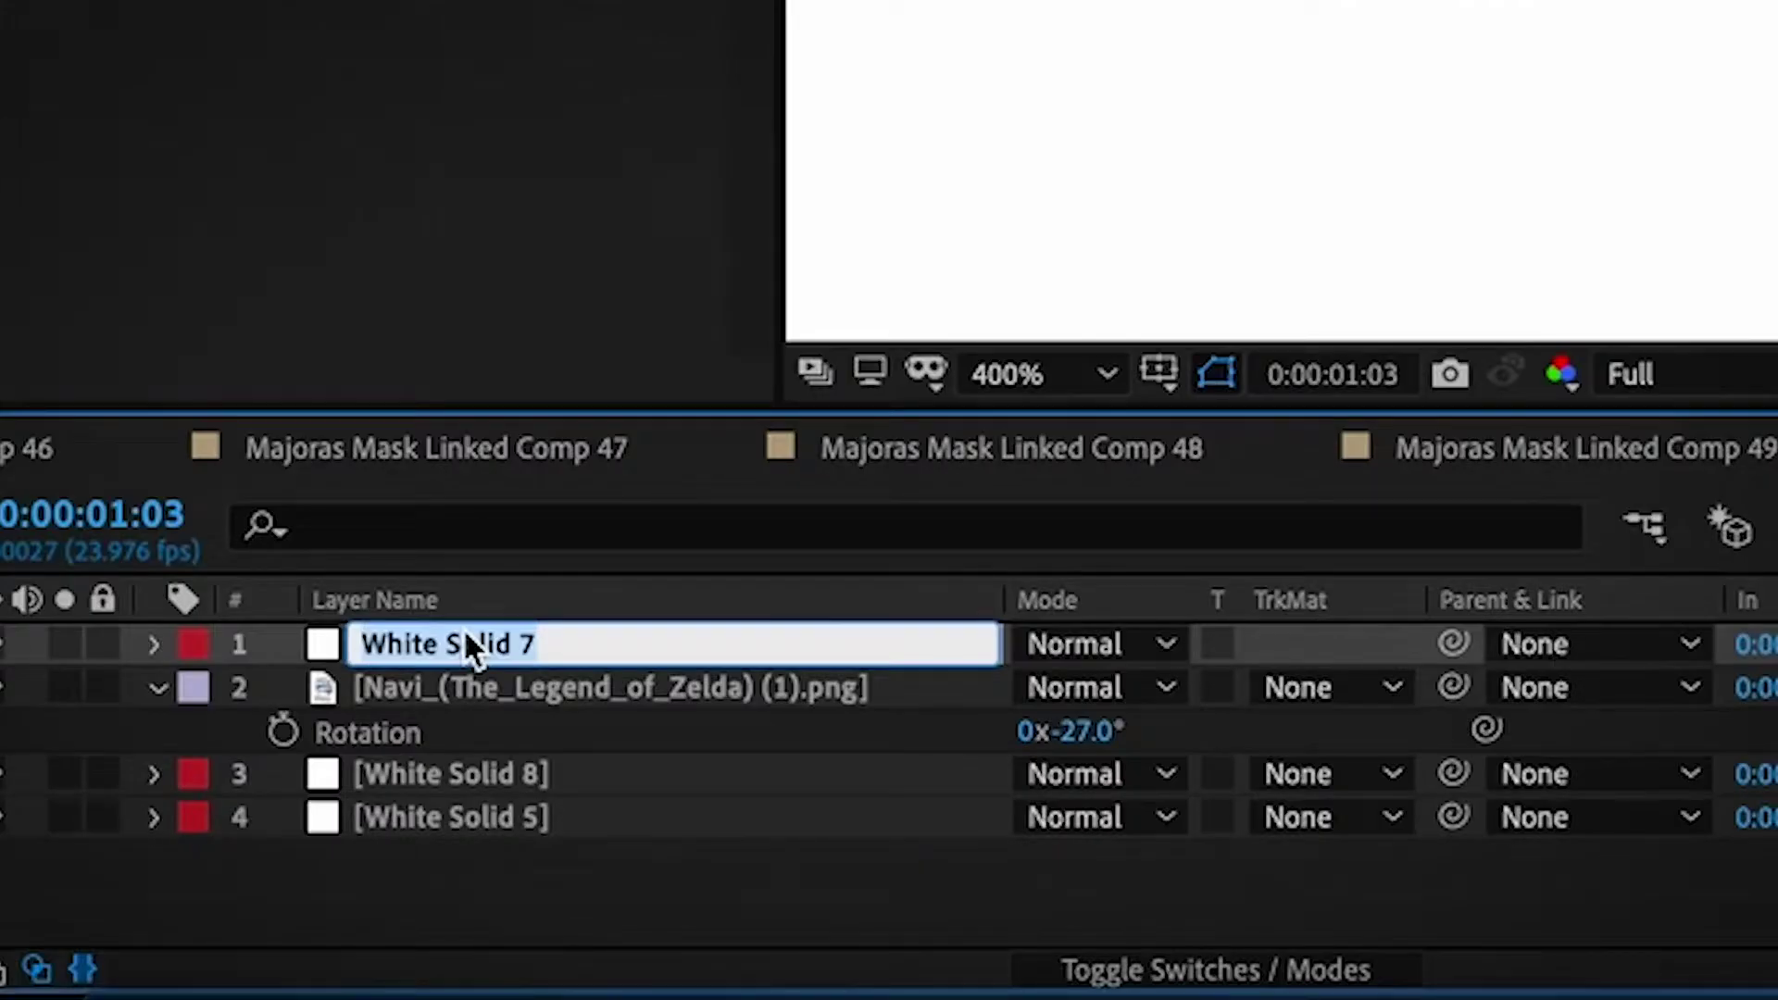
text(Upperw)
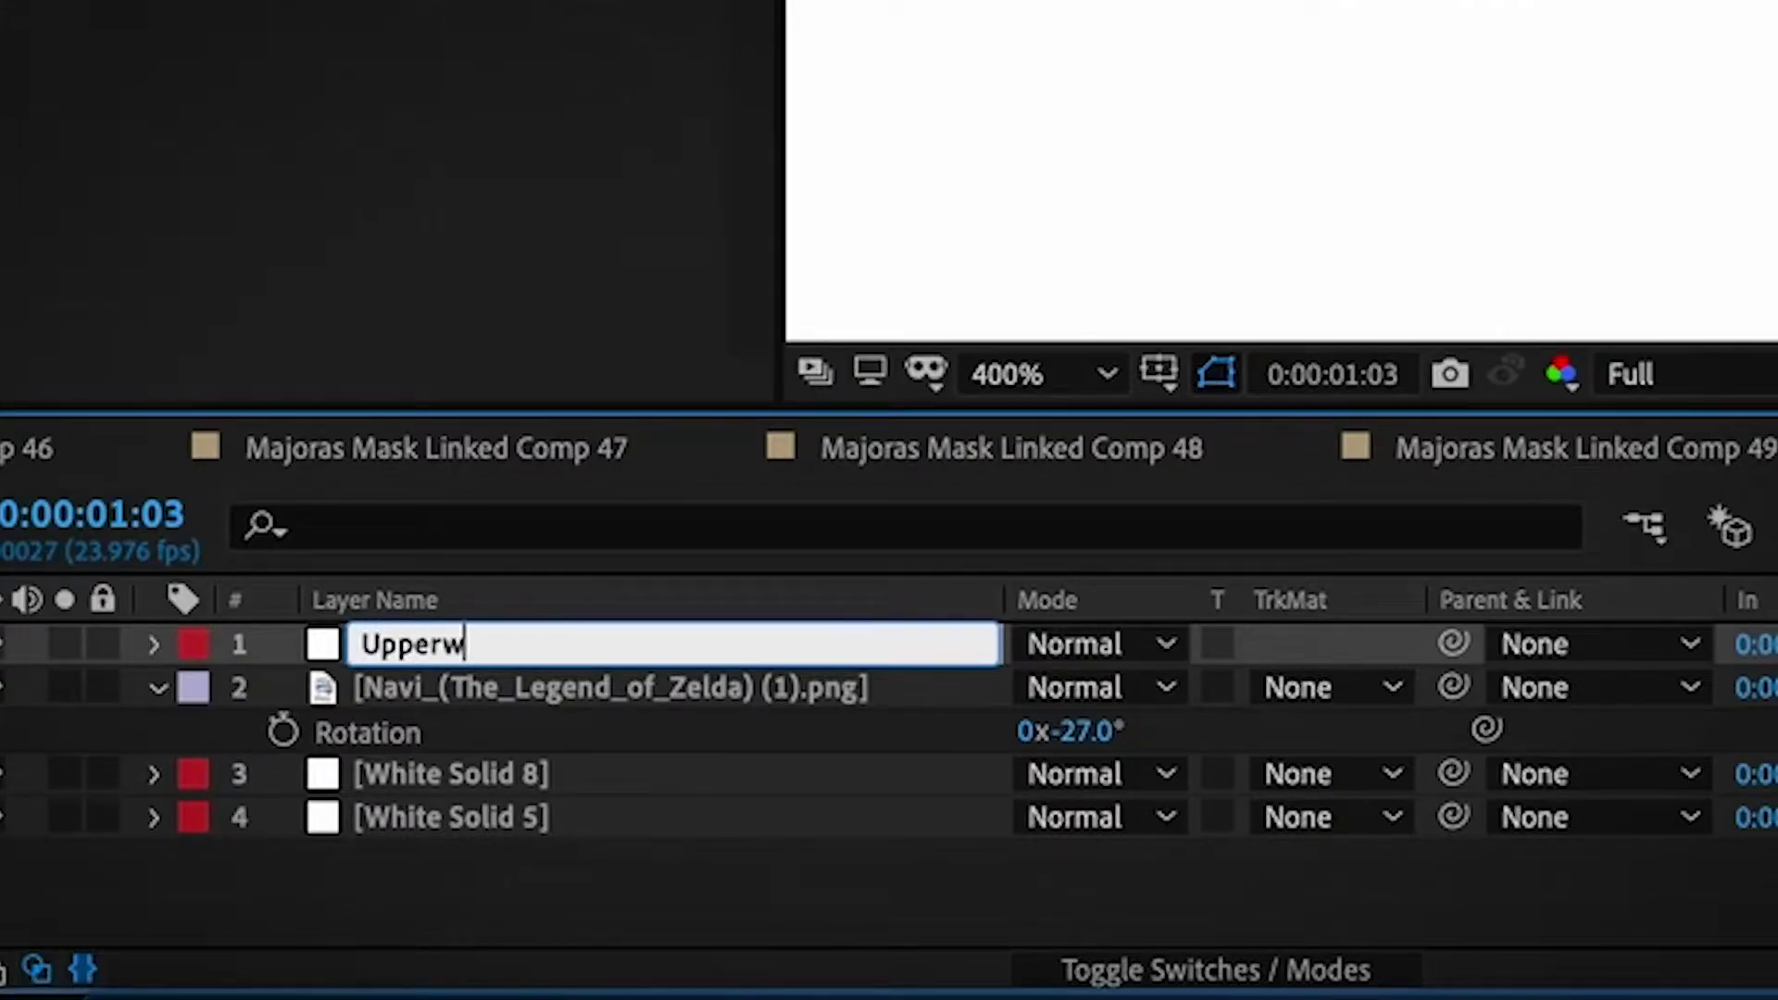
text(ingRight)
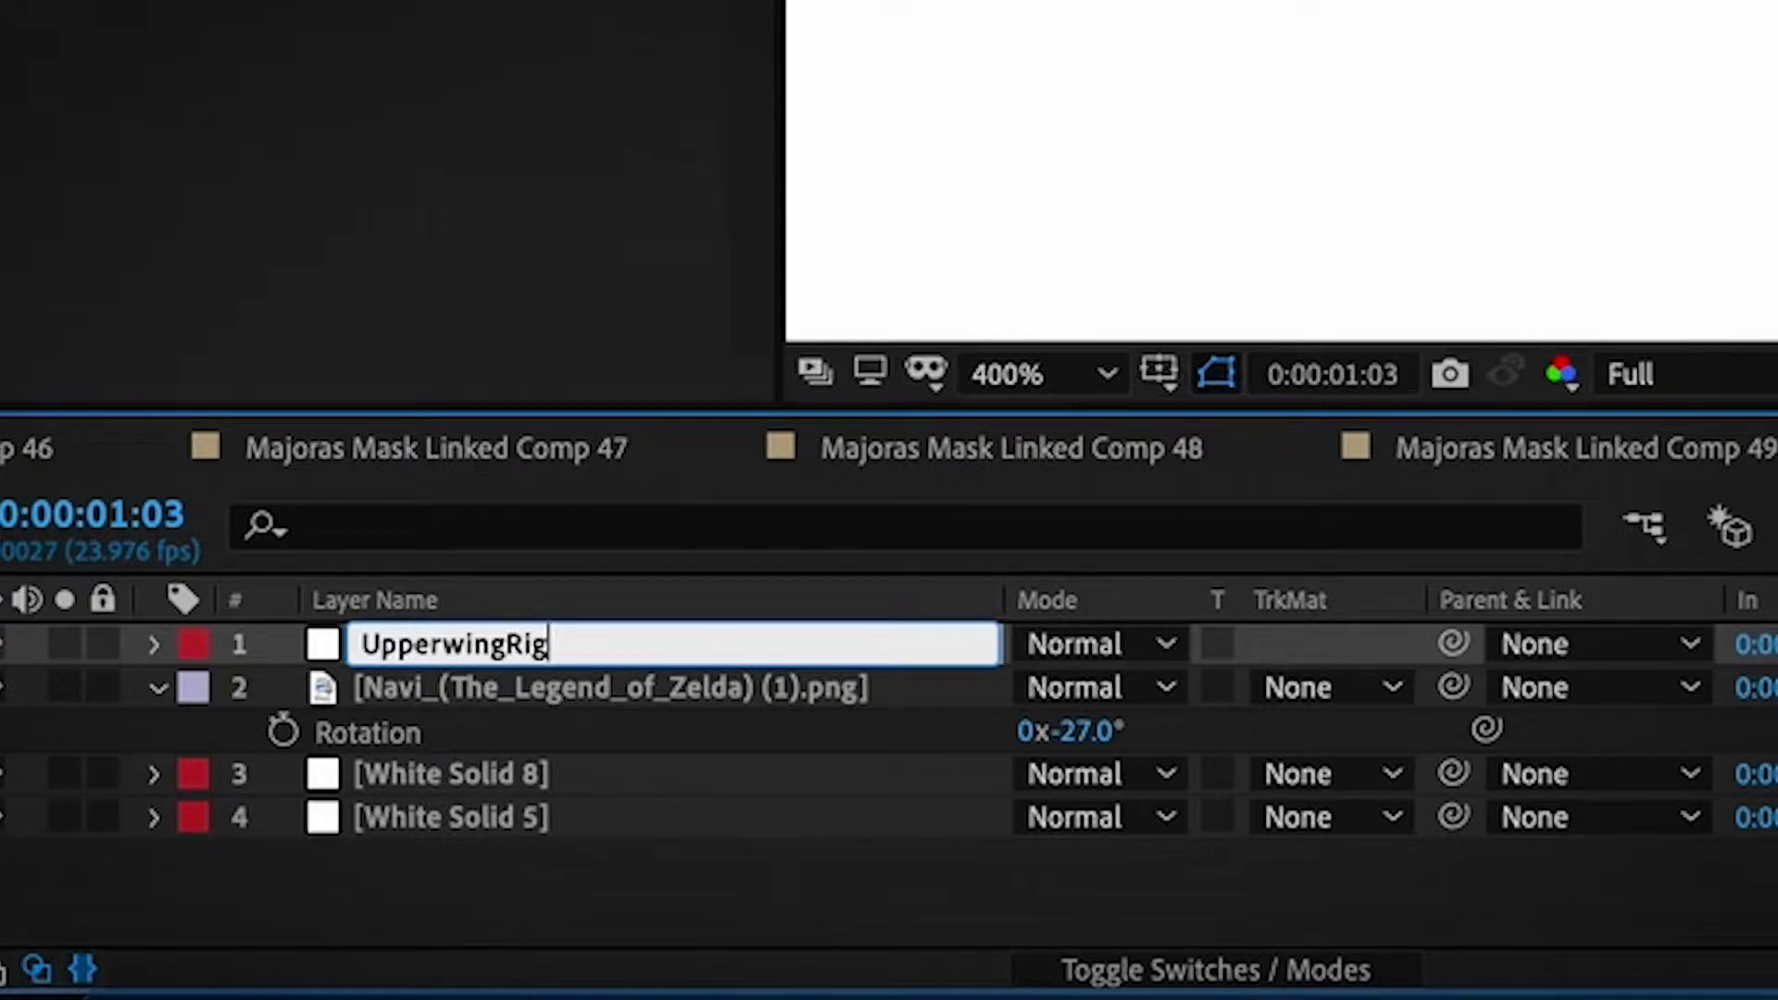
Step: Rename the new unmasked white solid as Lower Wing Right
click(489, 786)
key(Return)
text(Lower Wi)
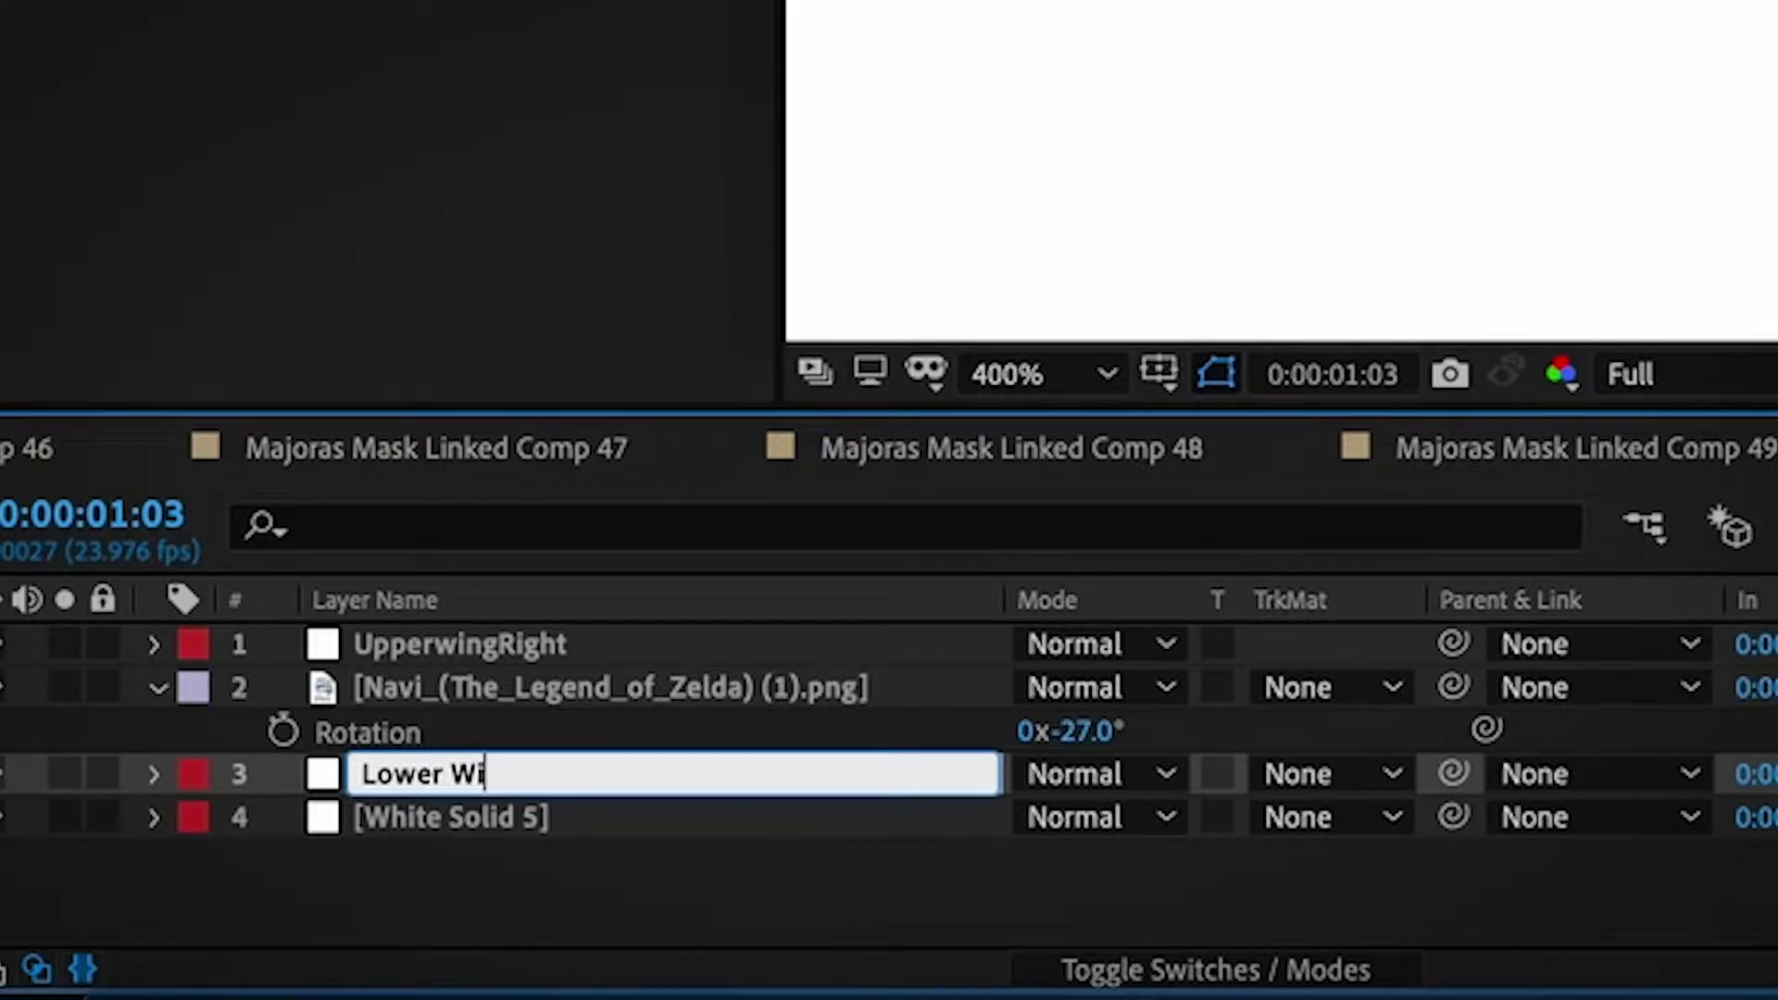
text(ng Right)
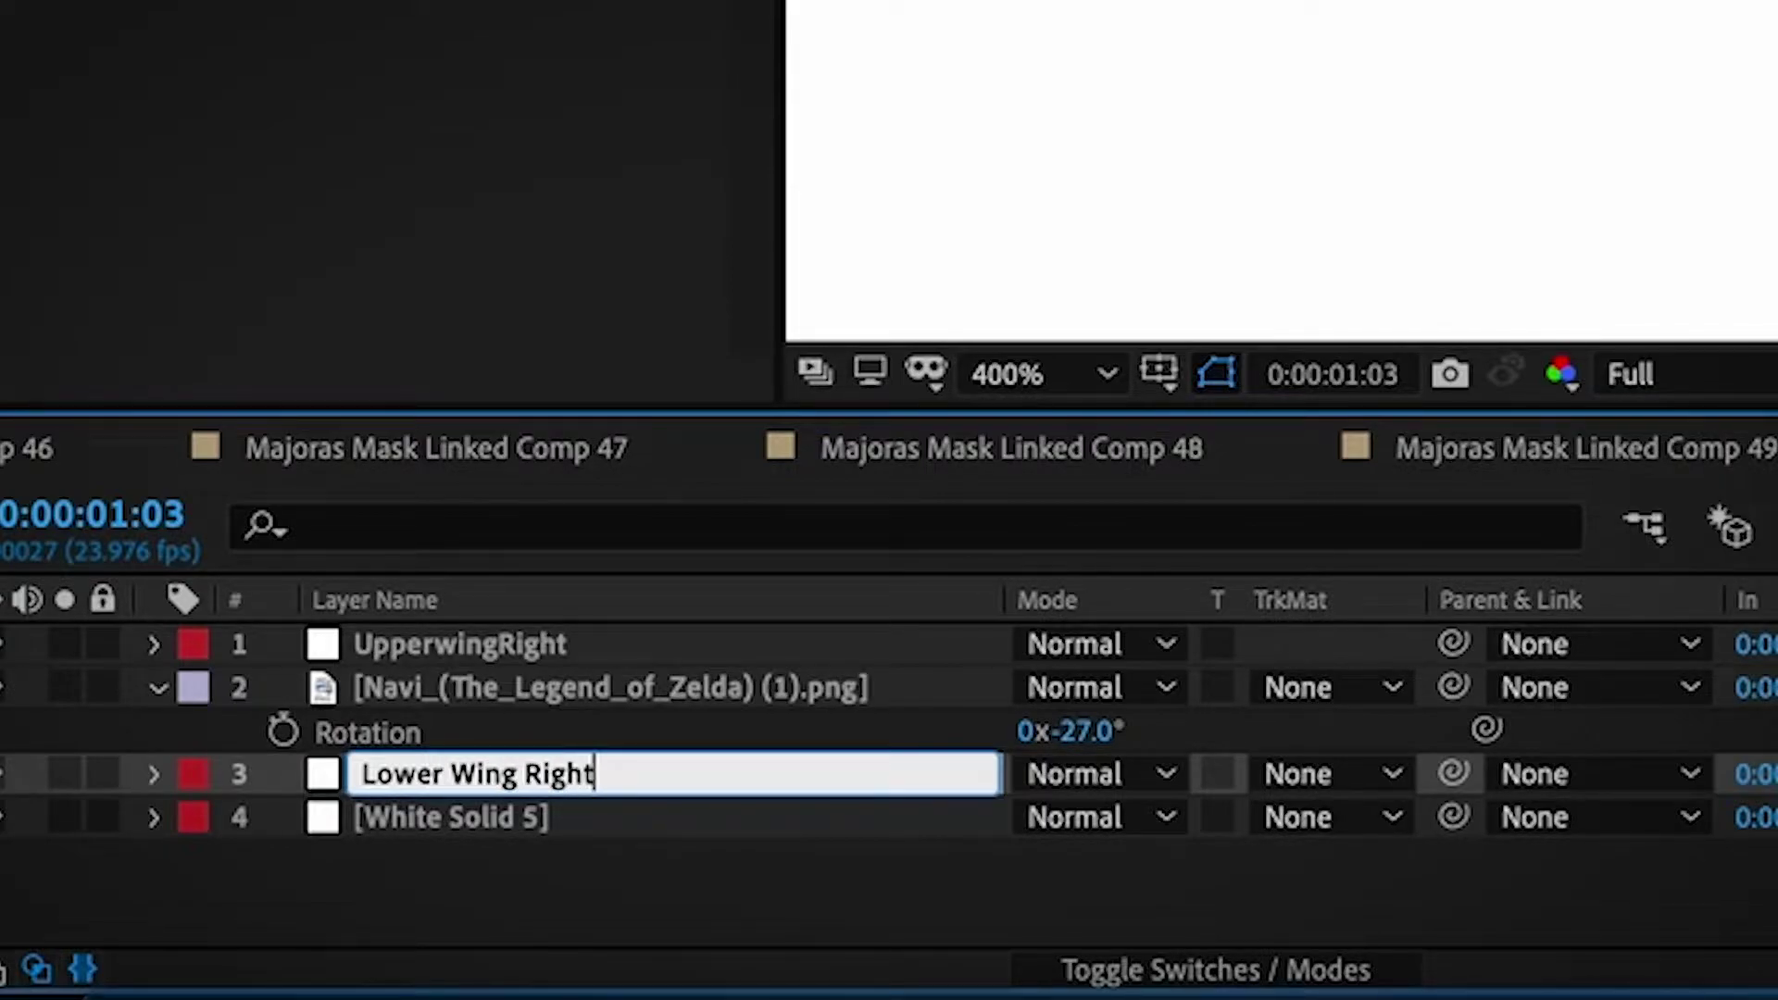
click(445, 854)
Step: Move the Lower Wing Right layer above the Navi image and hide both wing solids
click(473, 693)
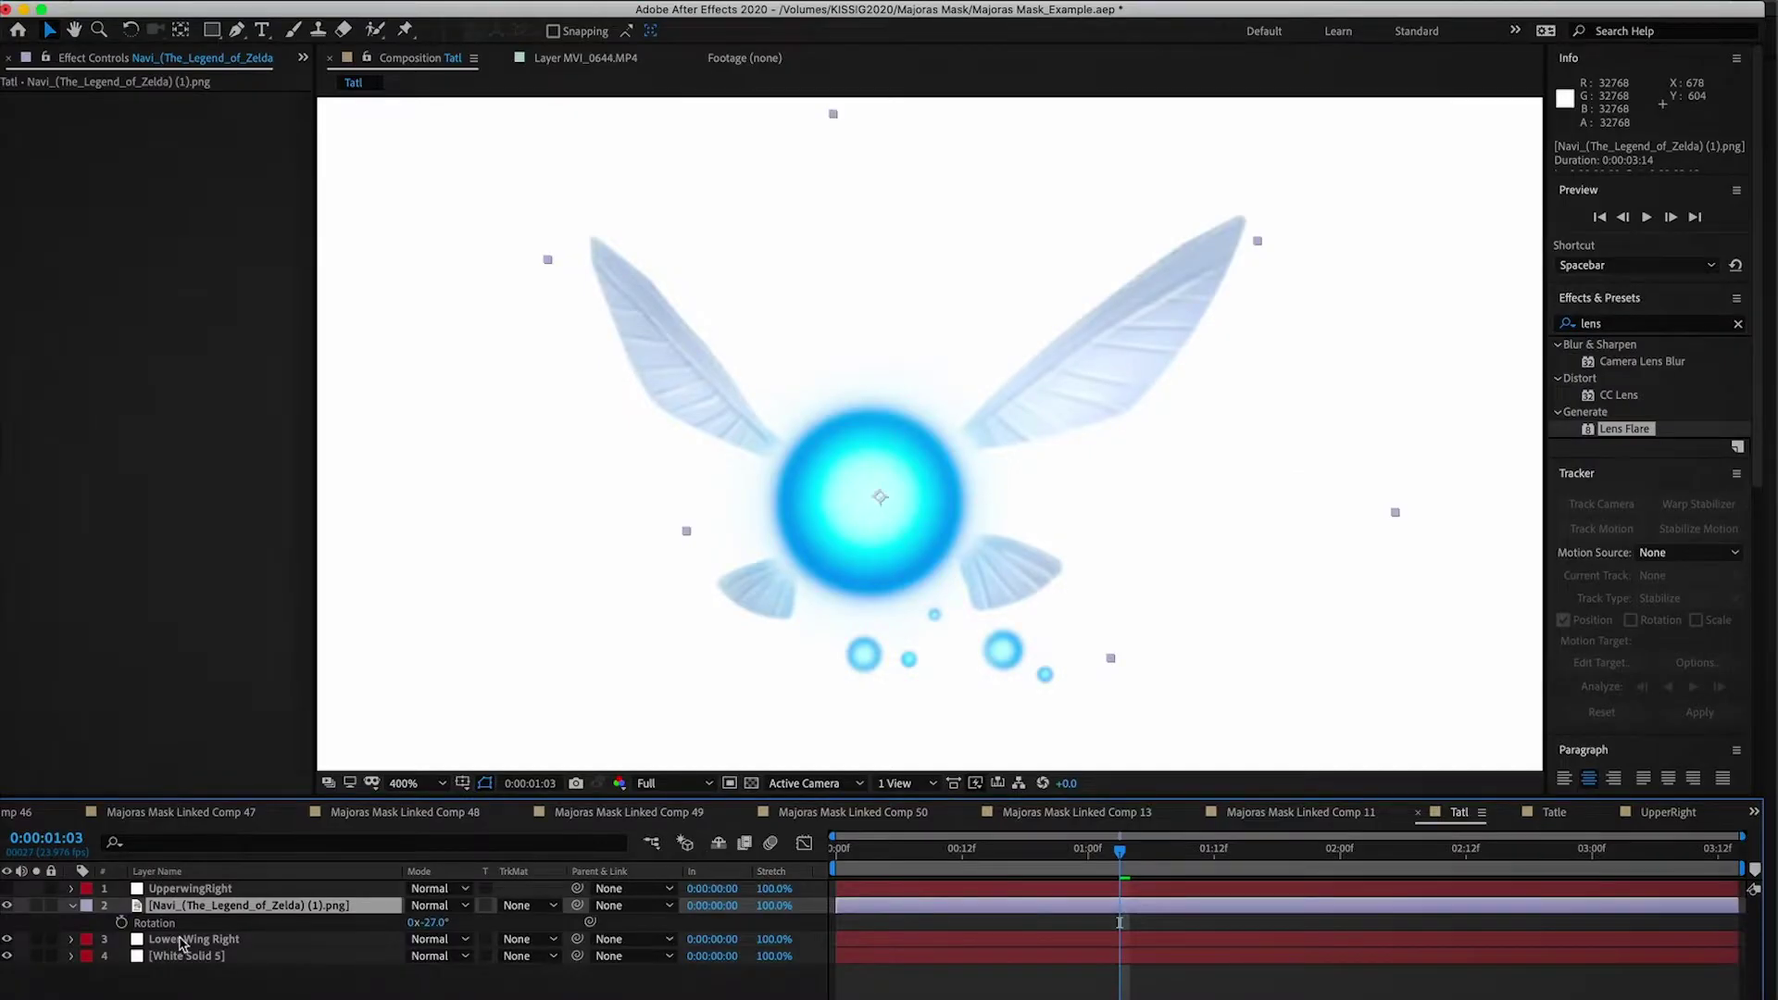
drag(180, 942, 197, 907)
click(7, 921)
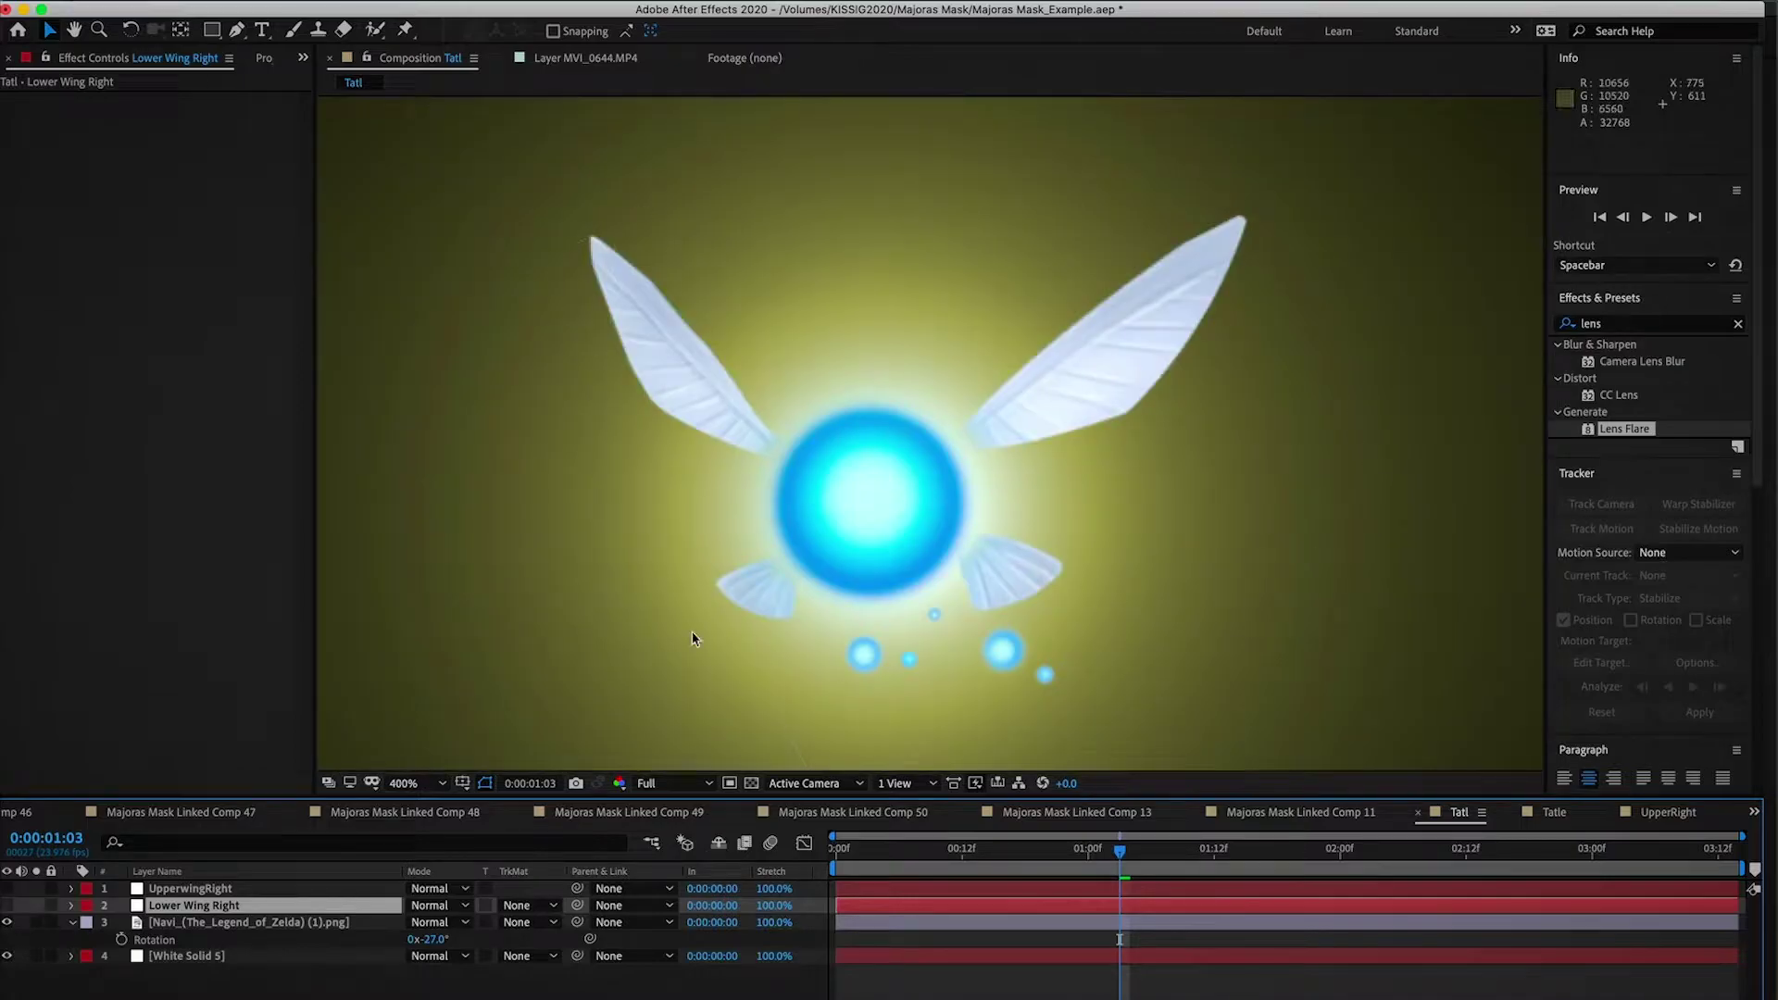
Step: Trace the lower-right wing's lower, outer and upper edges with the Pen tool as a mask on the Lower Wing Right layer
key(period)
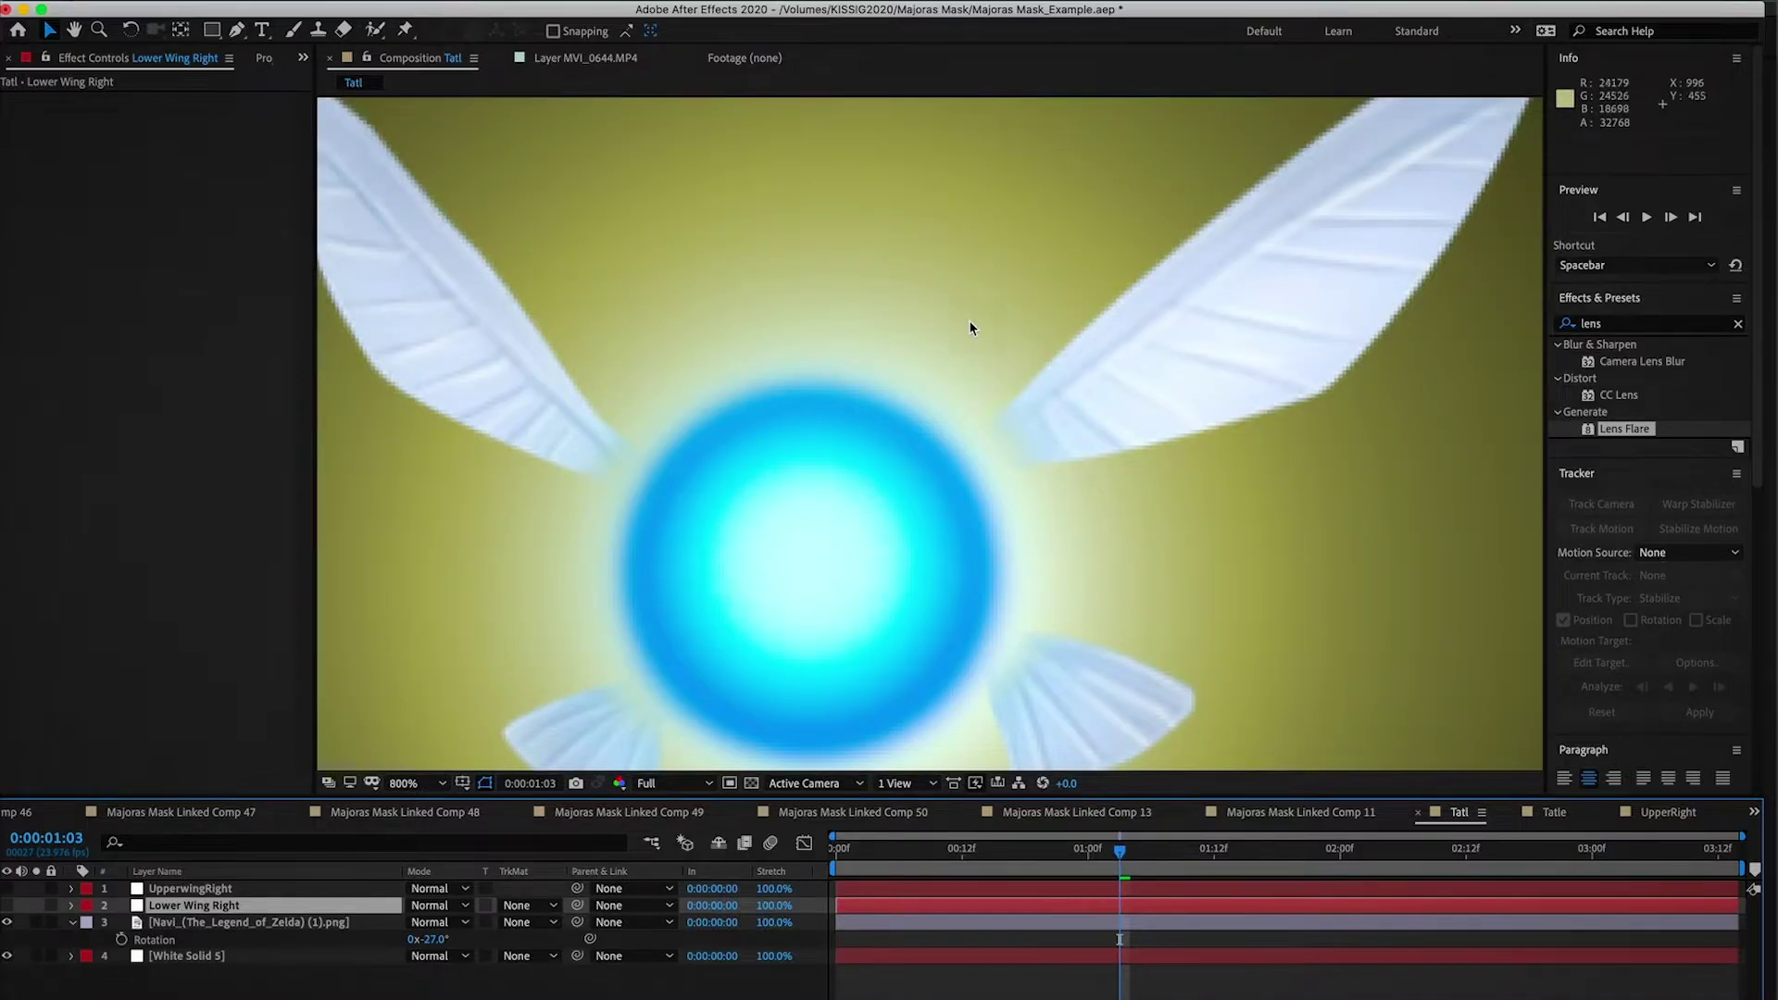
drag(992, 385, 834, 158)
click(237, 29)
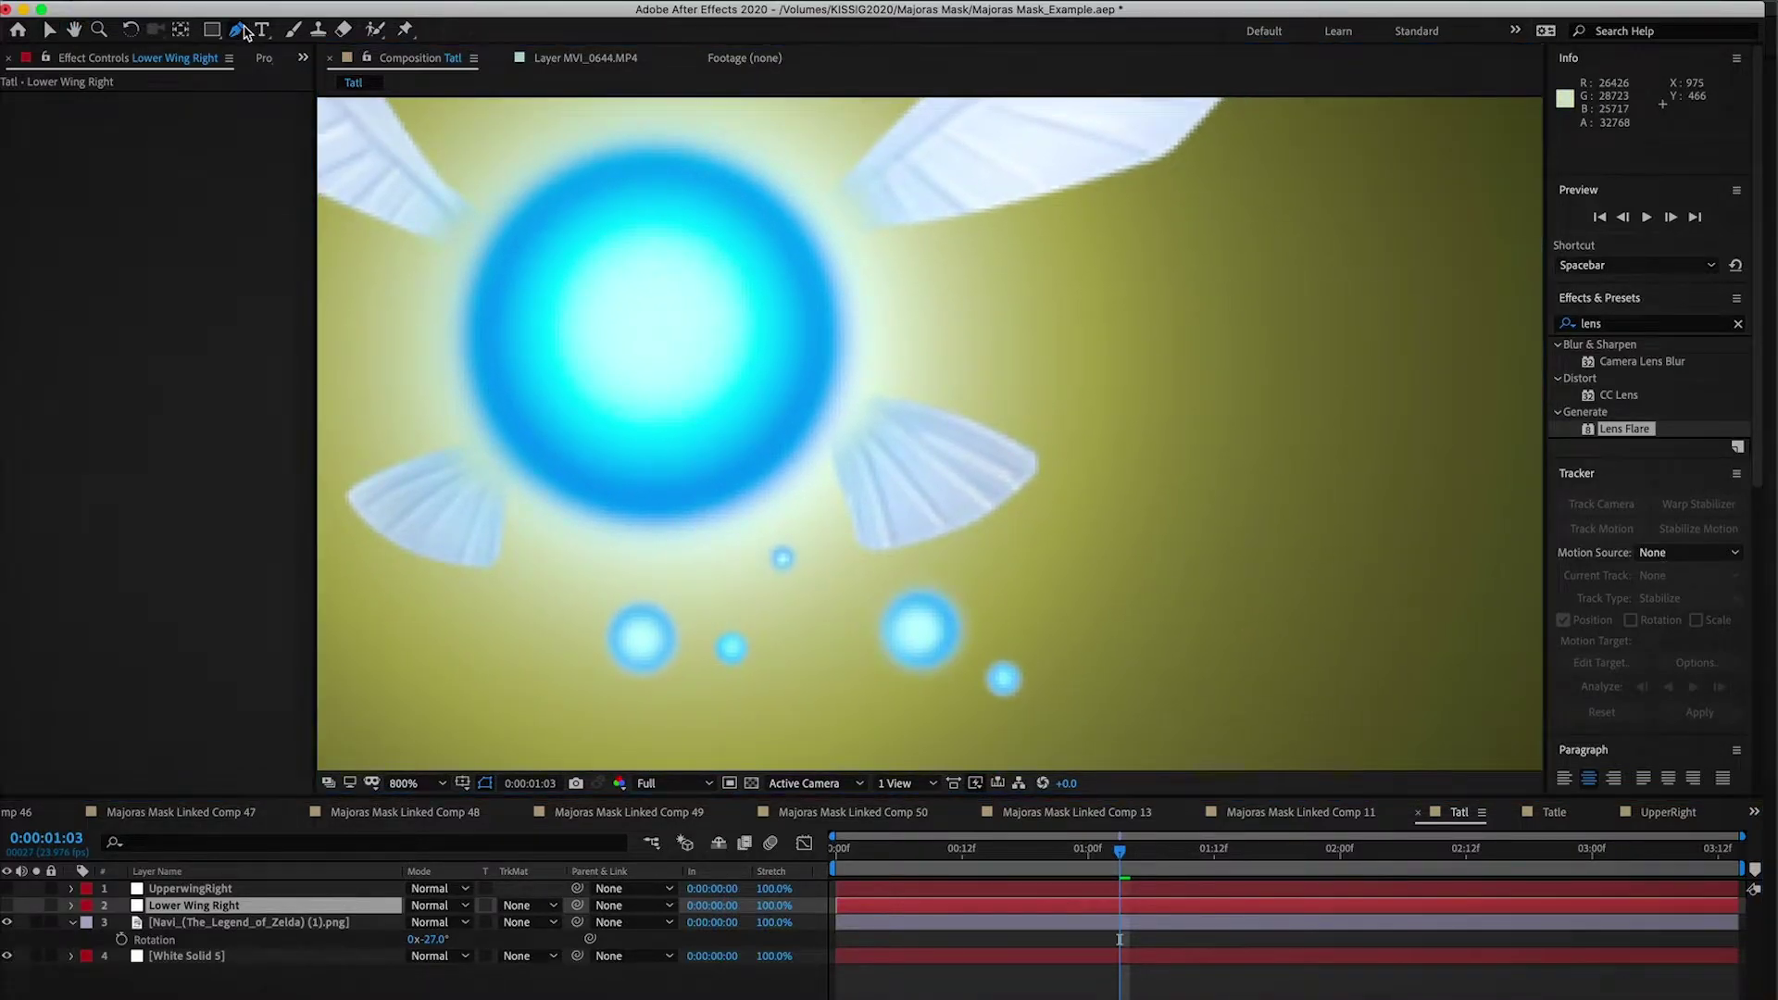
click(828, 434)
click(861, 543)
click(938, 531)
click(1038, 468)
drag(1023, 444, 1007, 436)
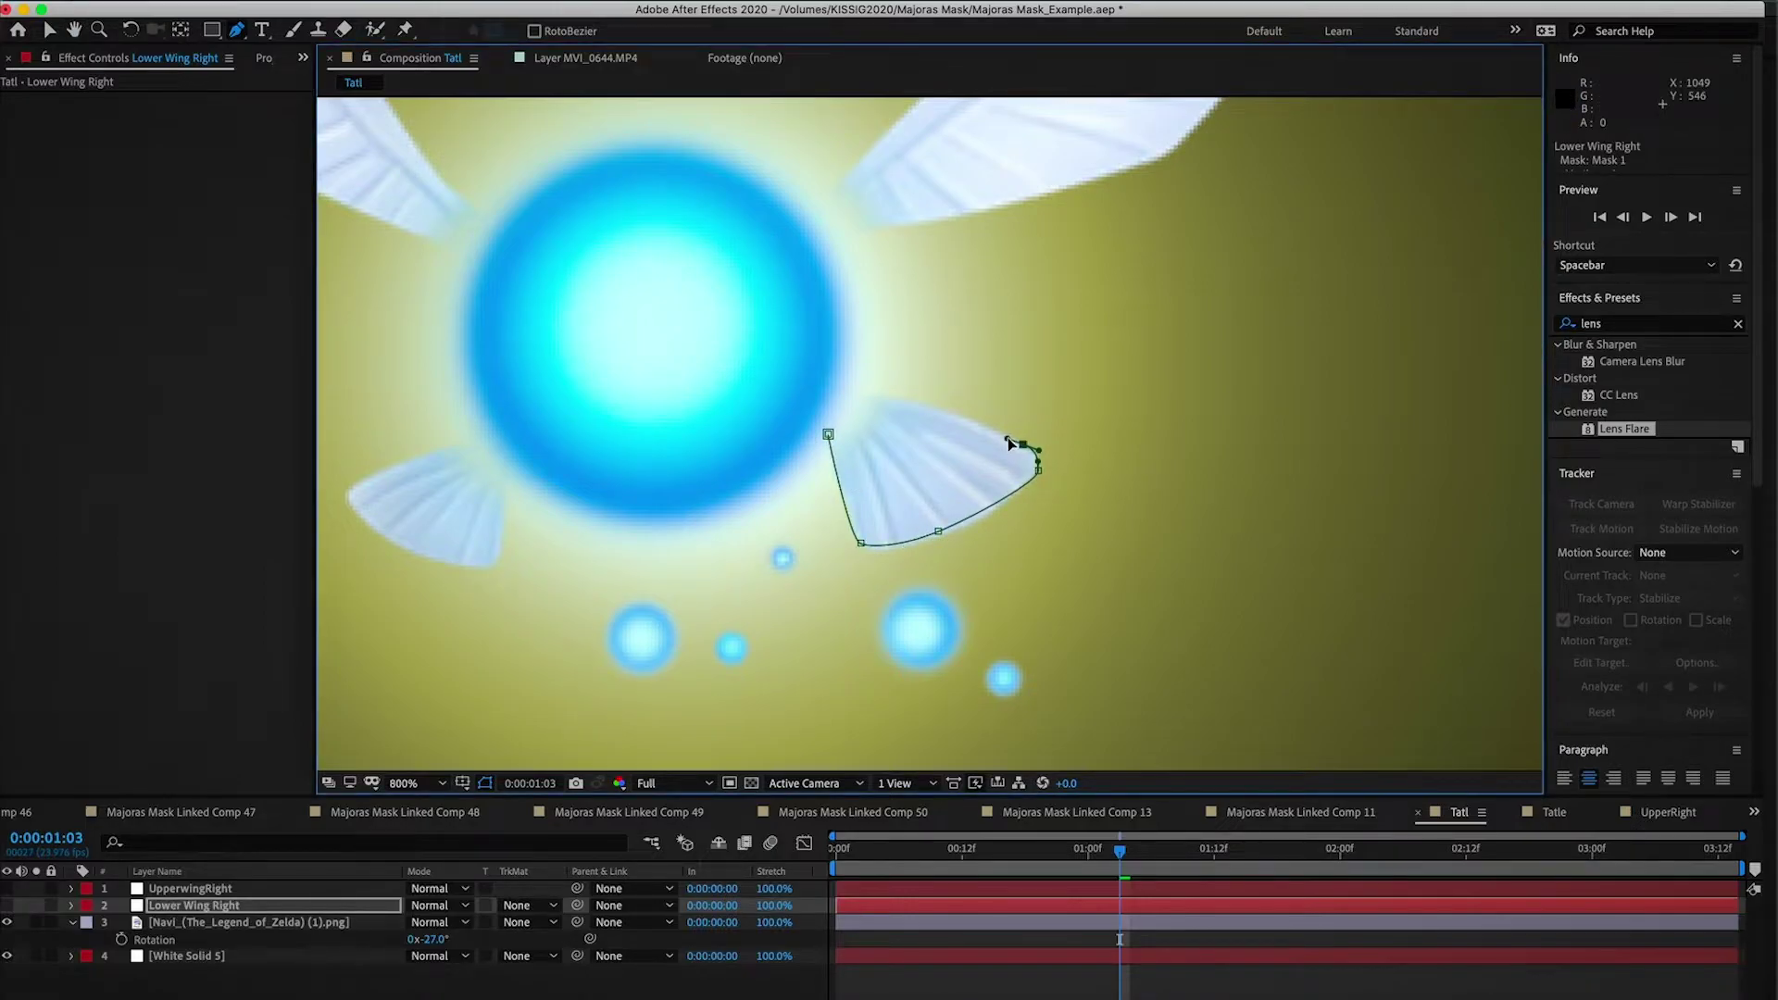
click(940, 407)
Step: Finish the lower-right wing's mask along its inner edge beside the orb and close the path at the starting point
scroll(969, 206, down, 2)
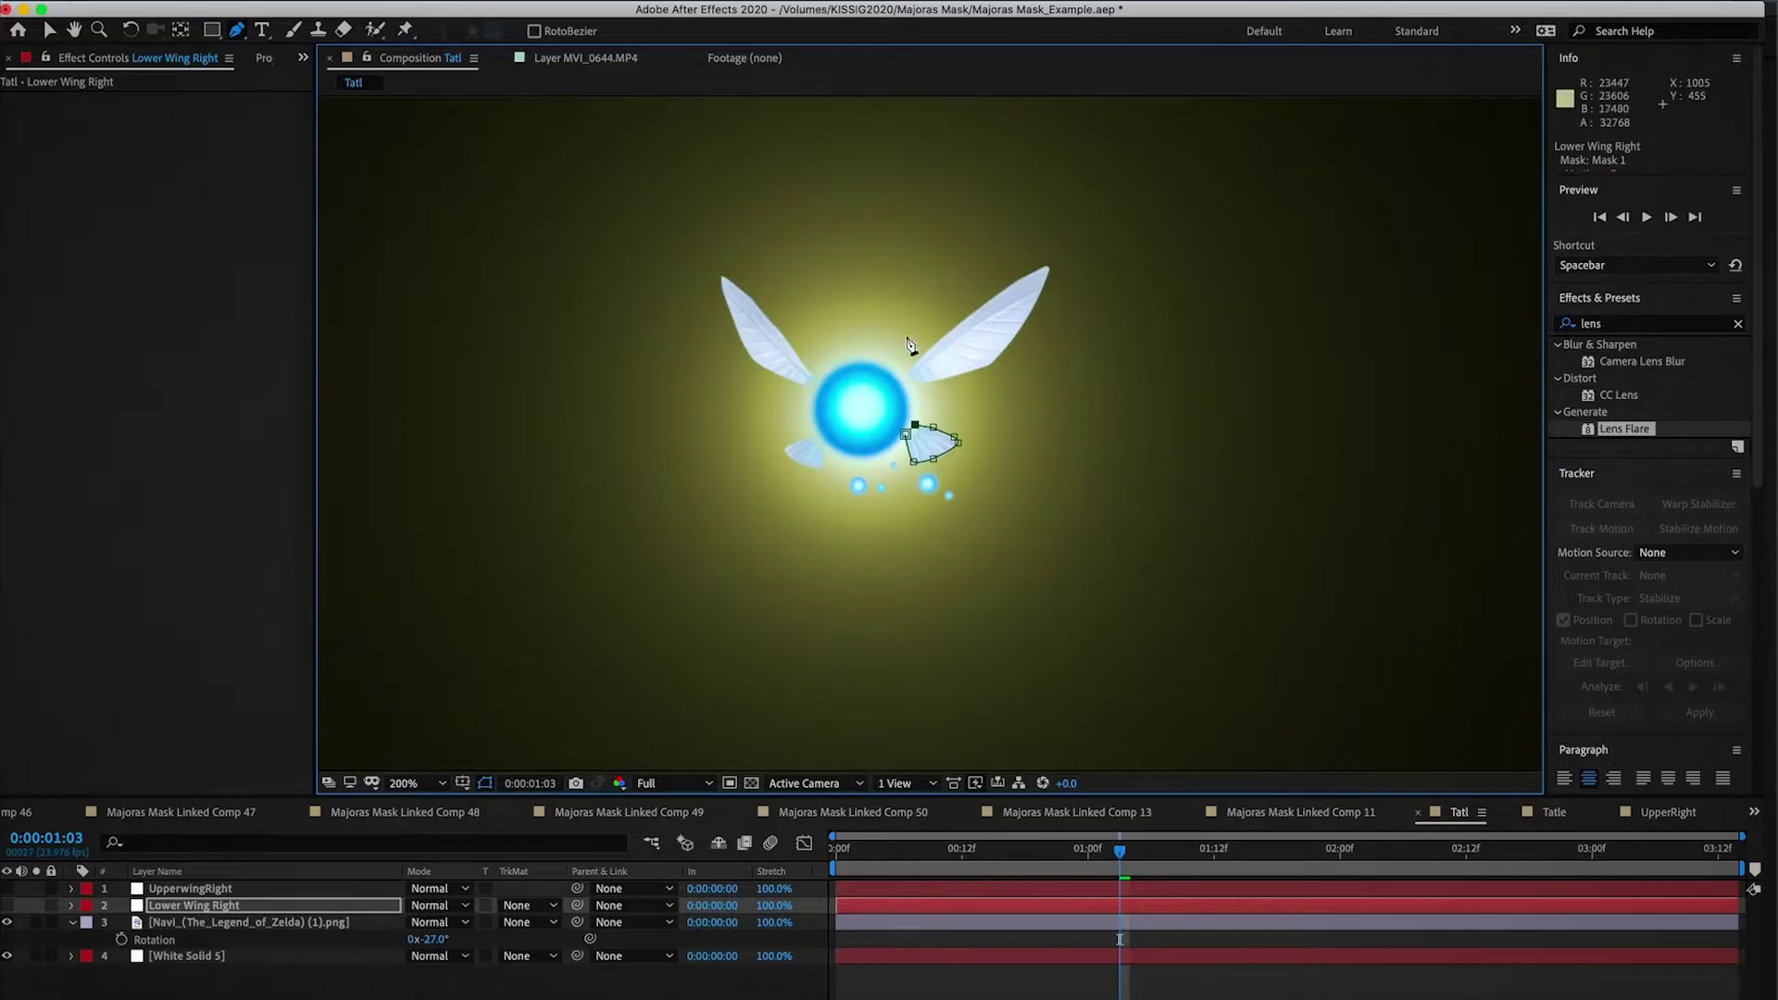
scroll(992, 330, up, 3)
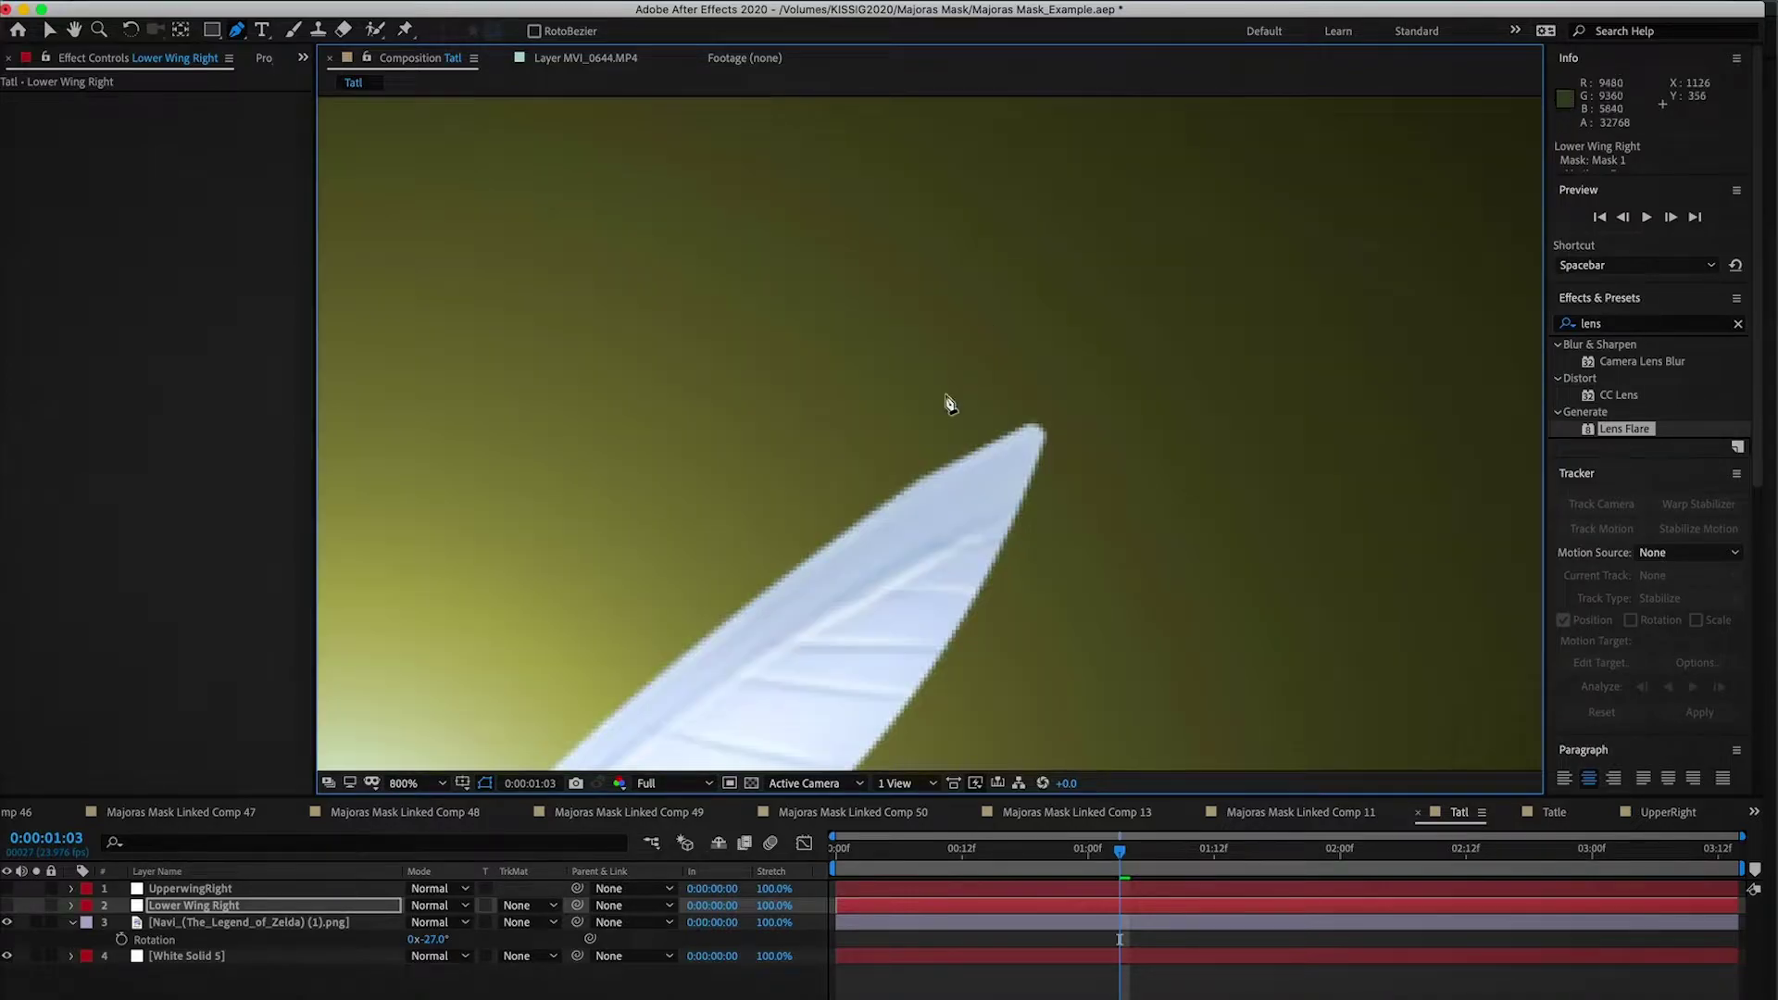
scroll(974, 363, down, 1)
scroll(720, 685, down, 1)
scroll(792, 639, up, 3)
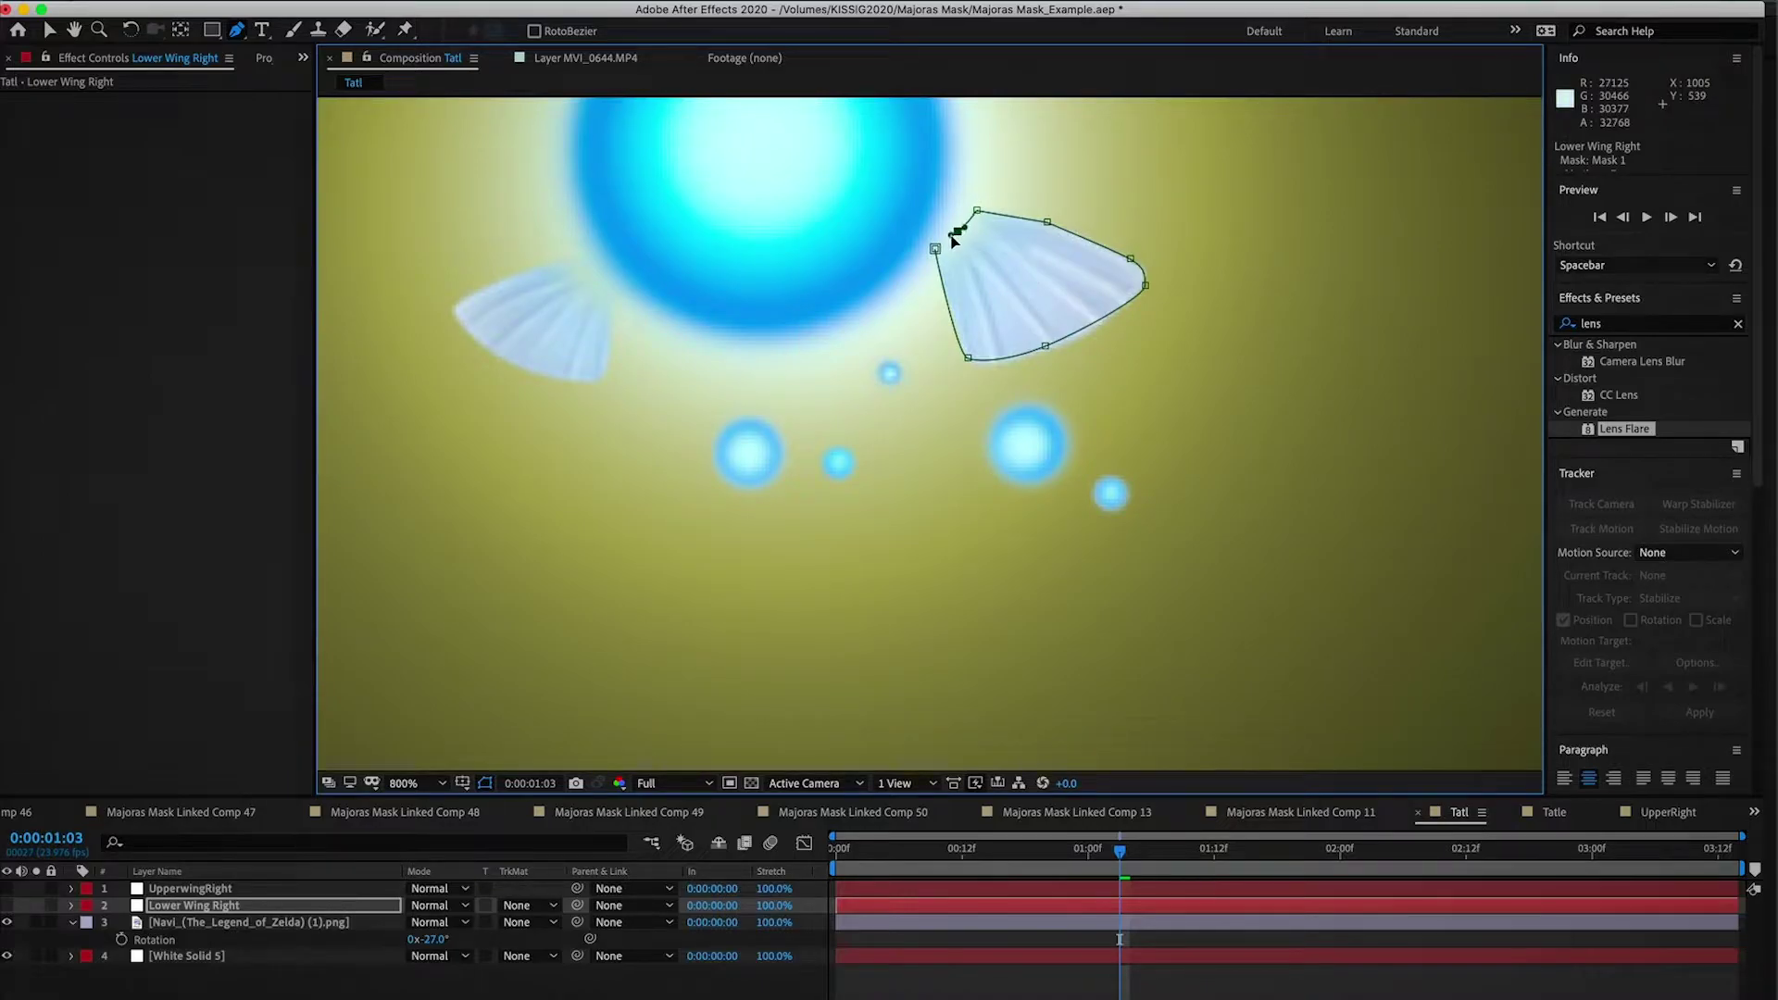
click(936, 250)
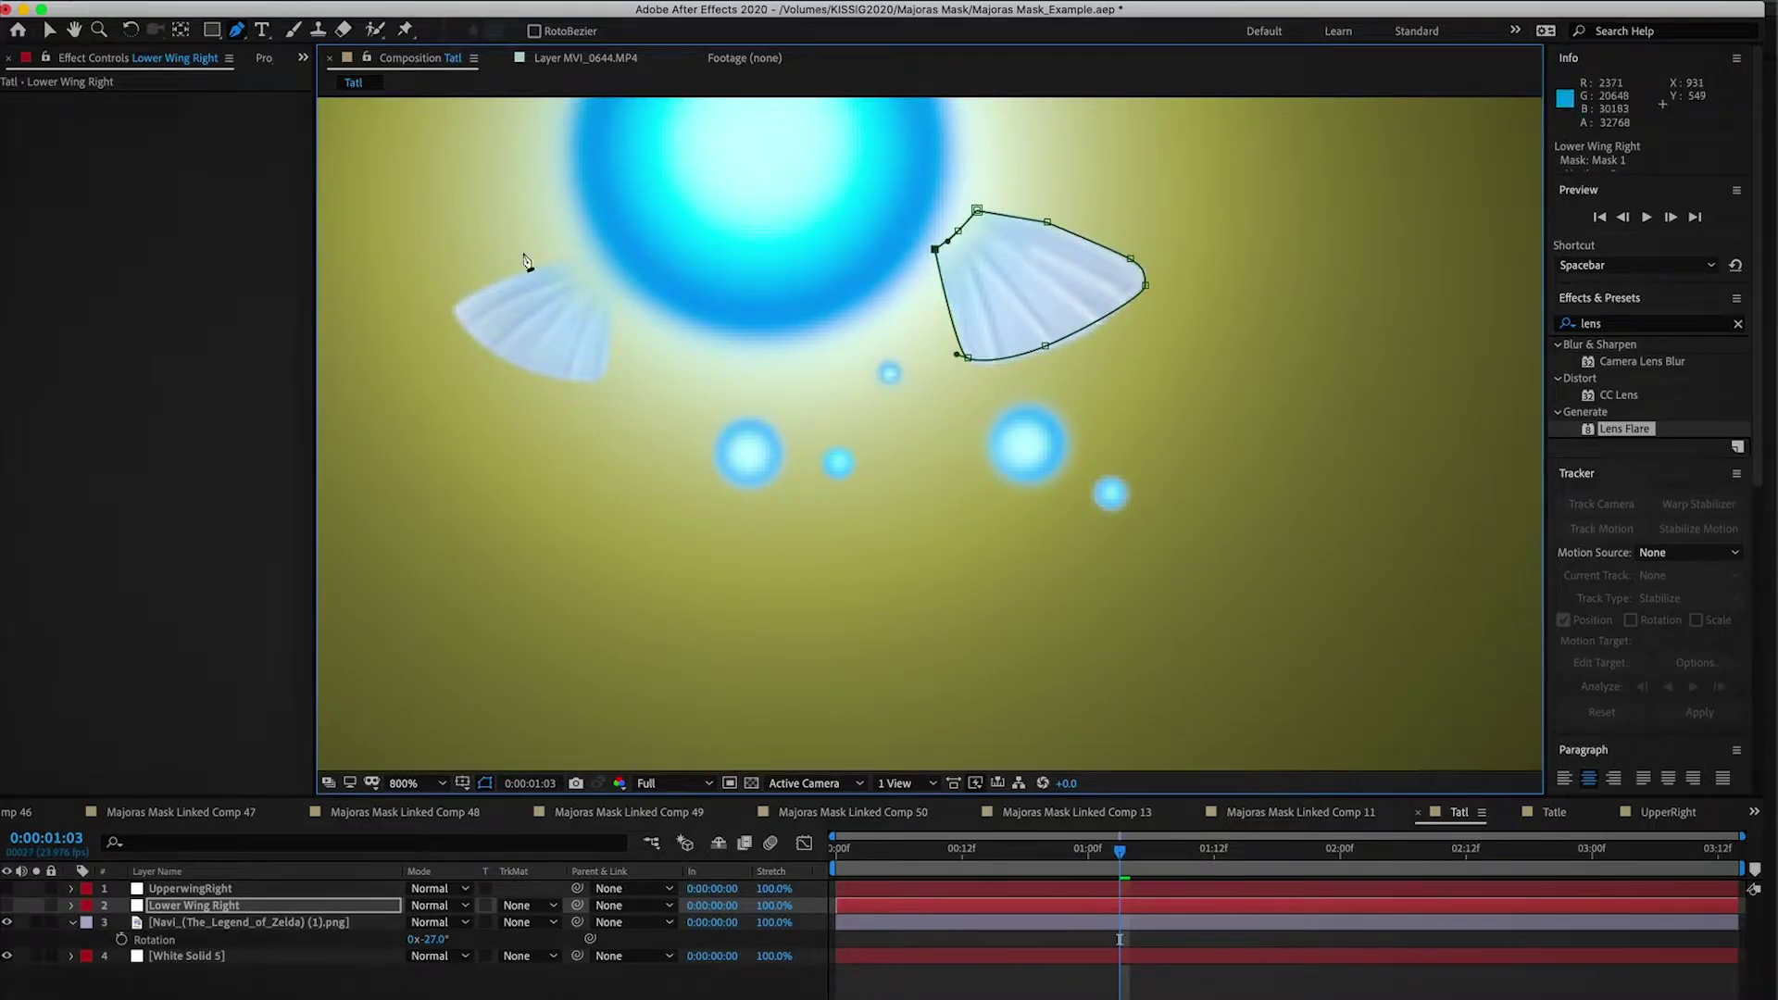
Step: Adjust the mask points at the inner corners and lower edge of the lower-right wing to fit its outline
click(55, 35)
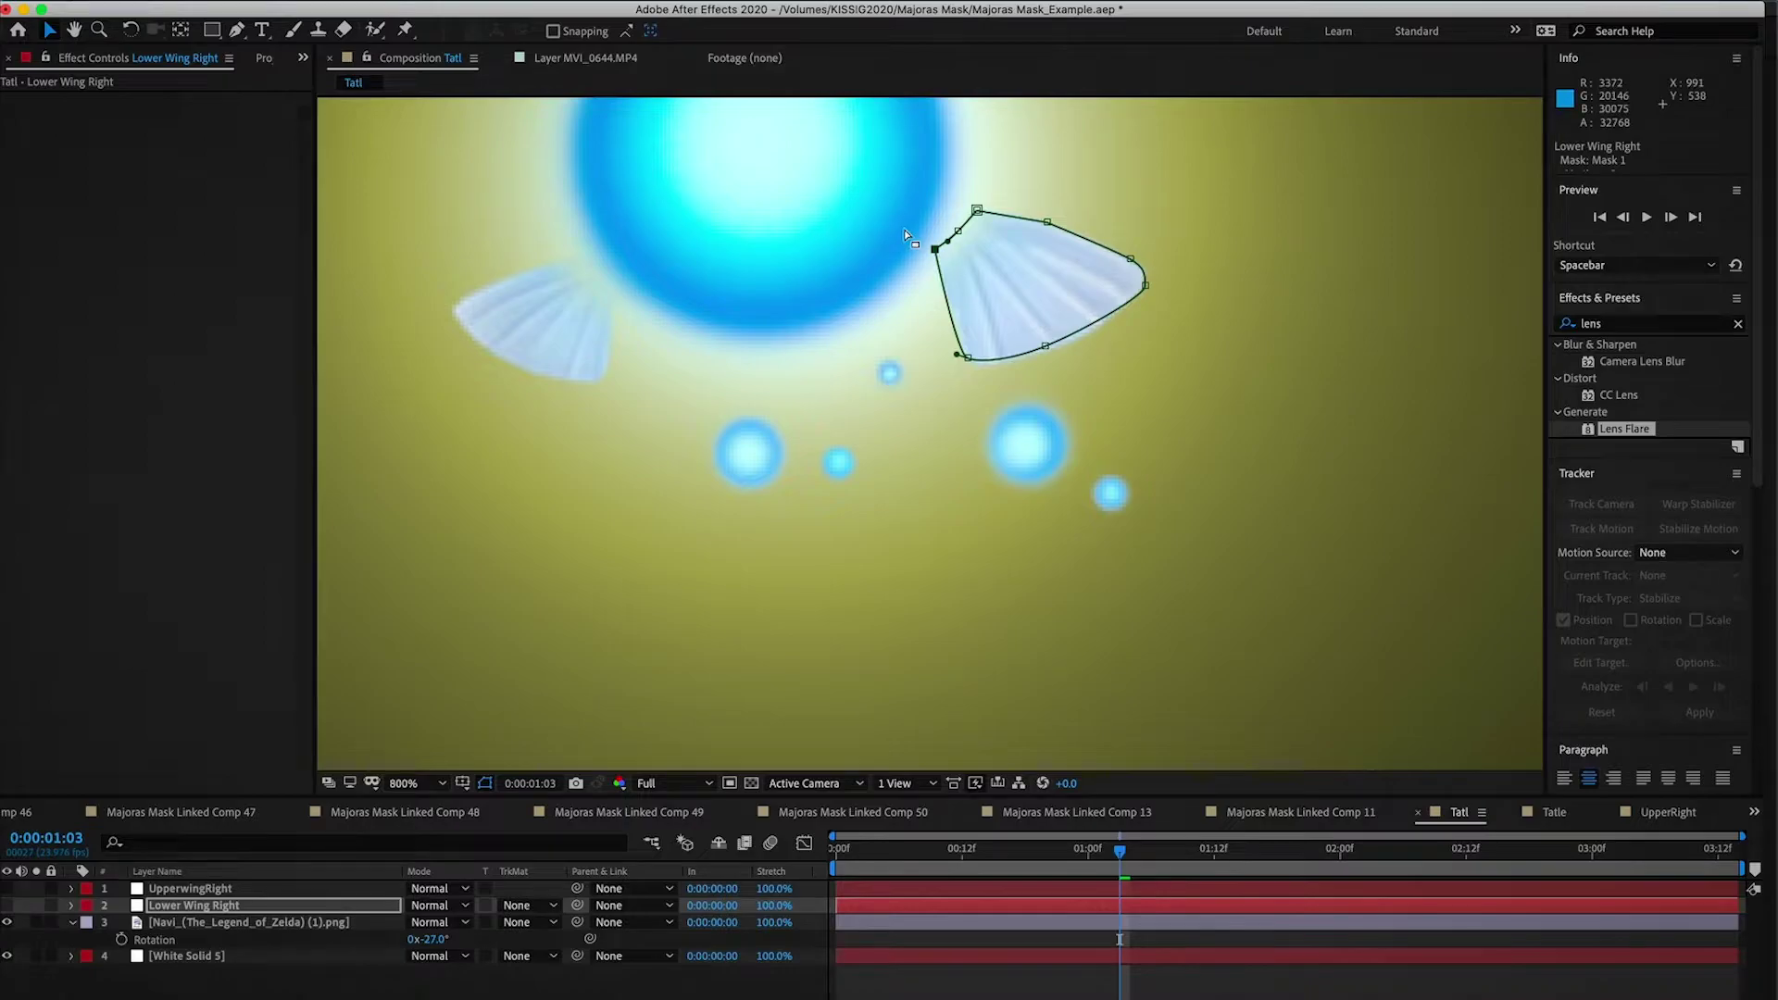
drag(936, 256, 939, 257)
click(979, 211)
click(1044, 350)
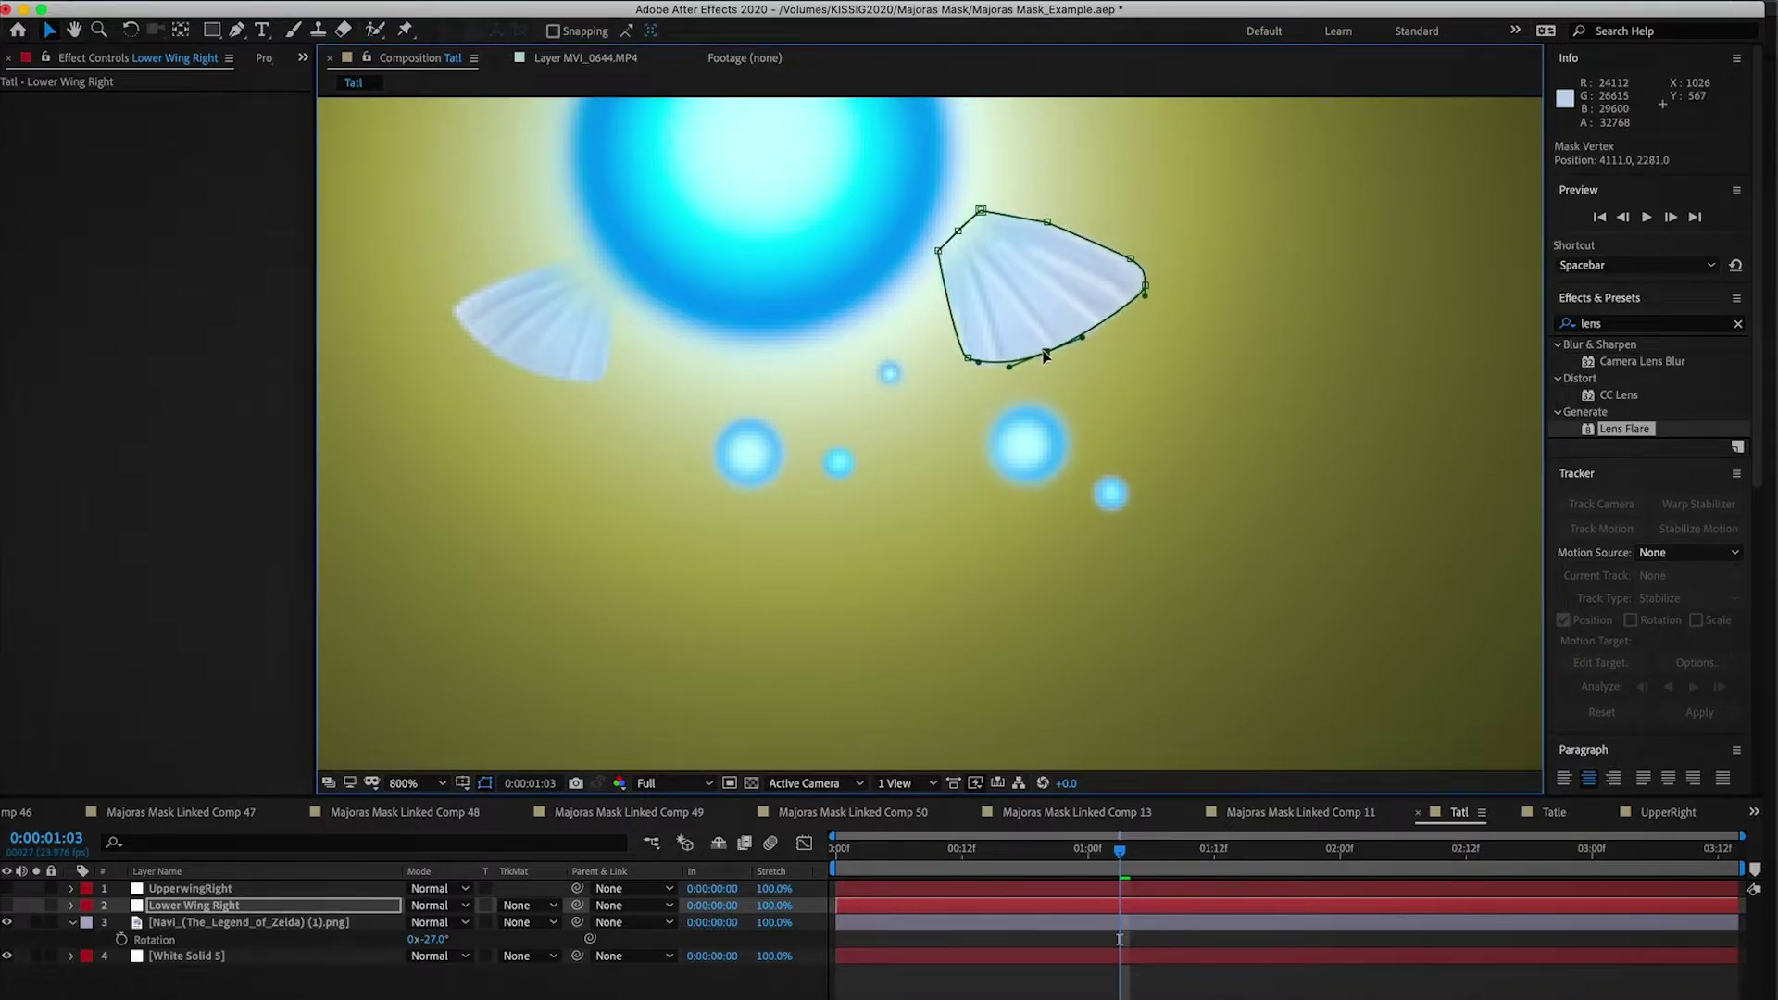
Step: Show both wing solids and delete the Navi image layer
click(7, 905)
click(7, 921)
click(180, 922)
key(Delete)
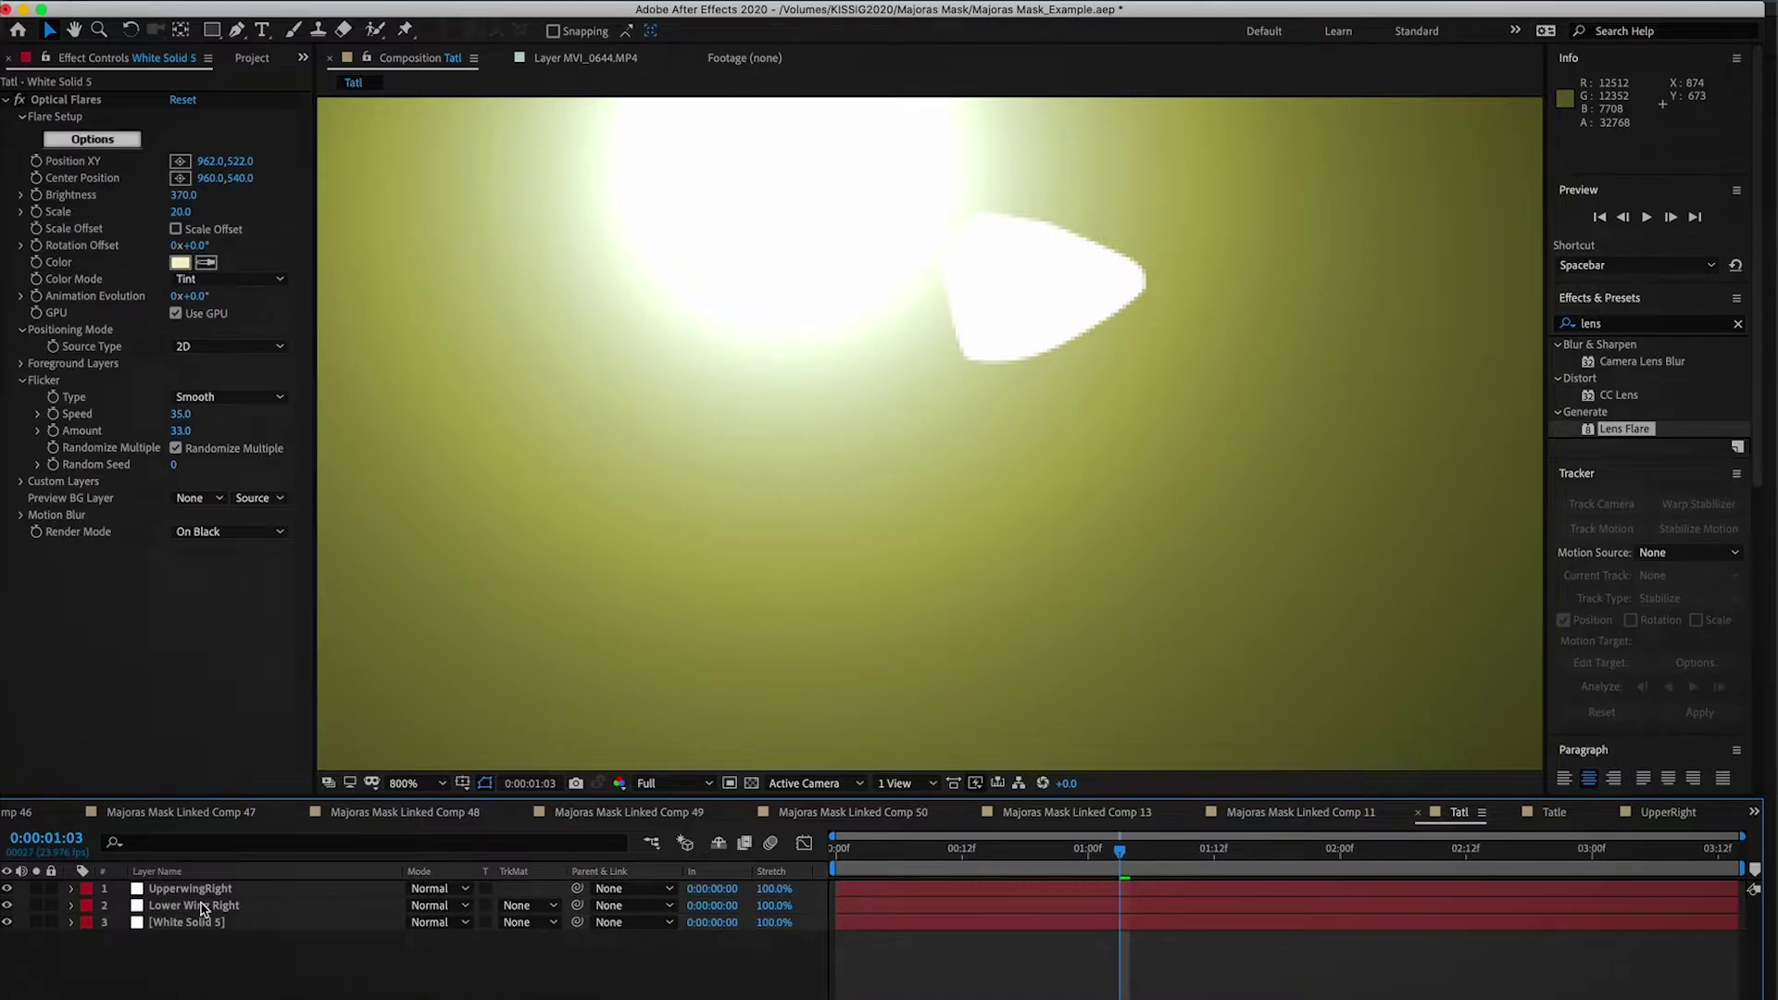
Step: Move the UpperwingRight layer's anchor point to the wing's base beside the glowing orb
key(comma)
key(comma)
click(48, 28)
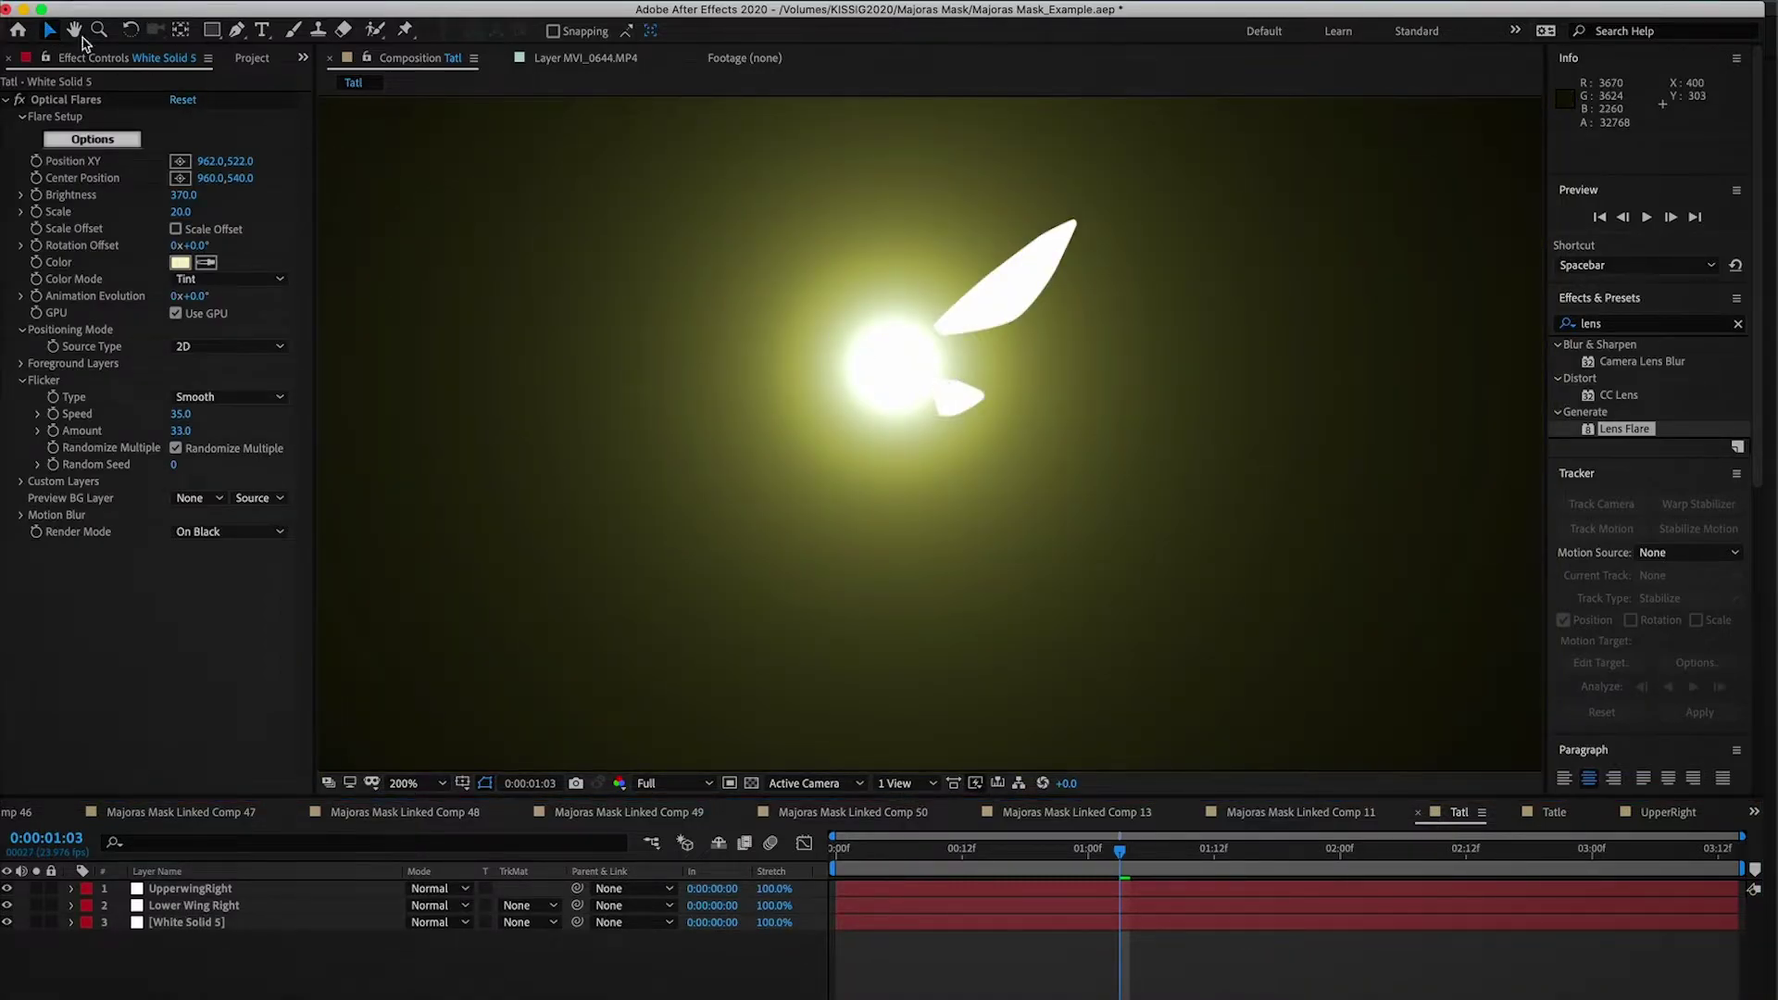
click(229, 890)
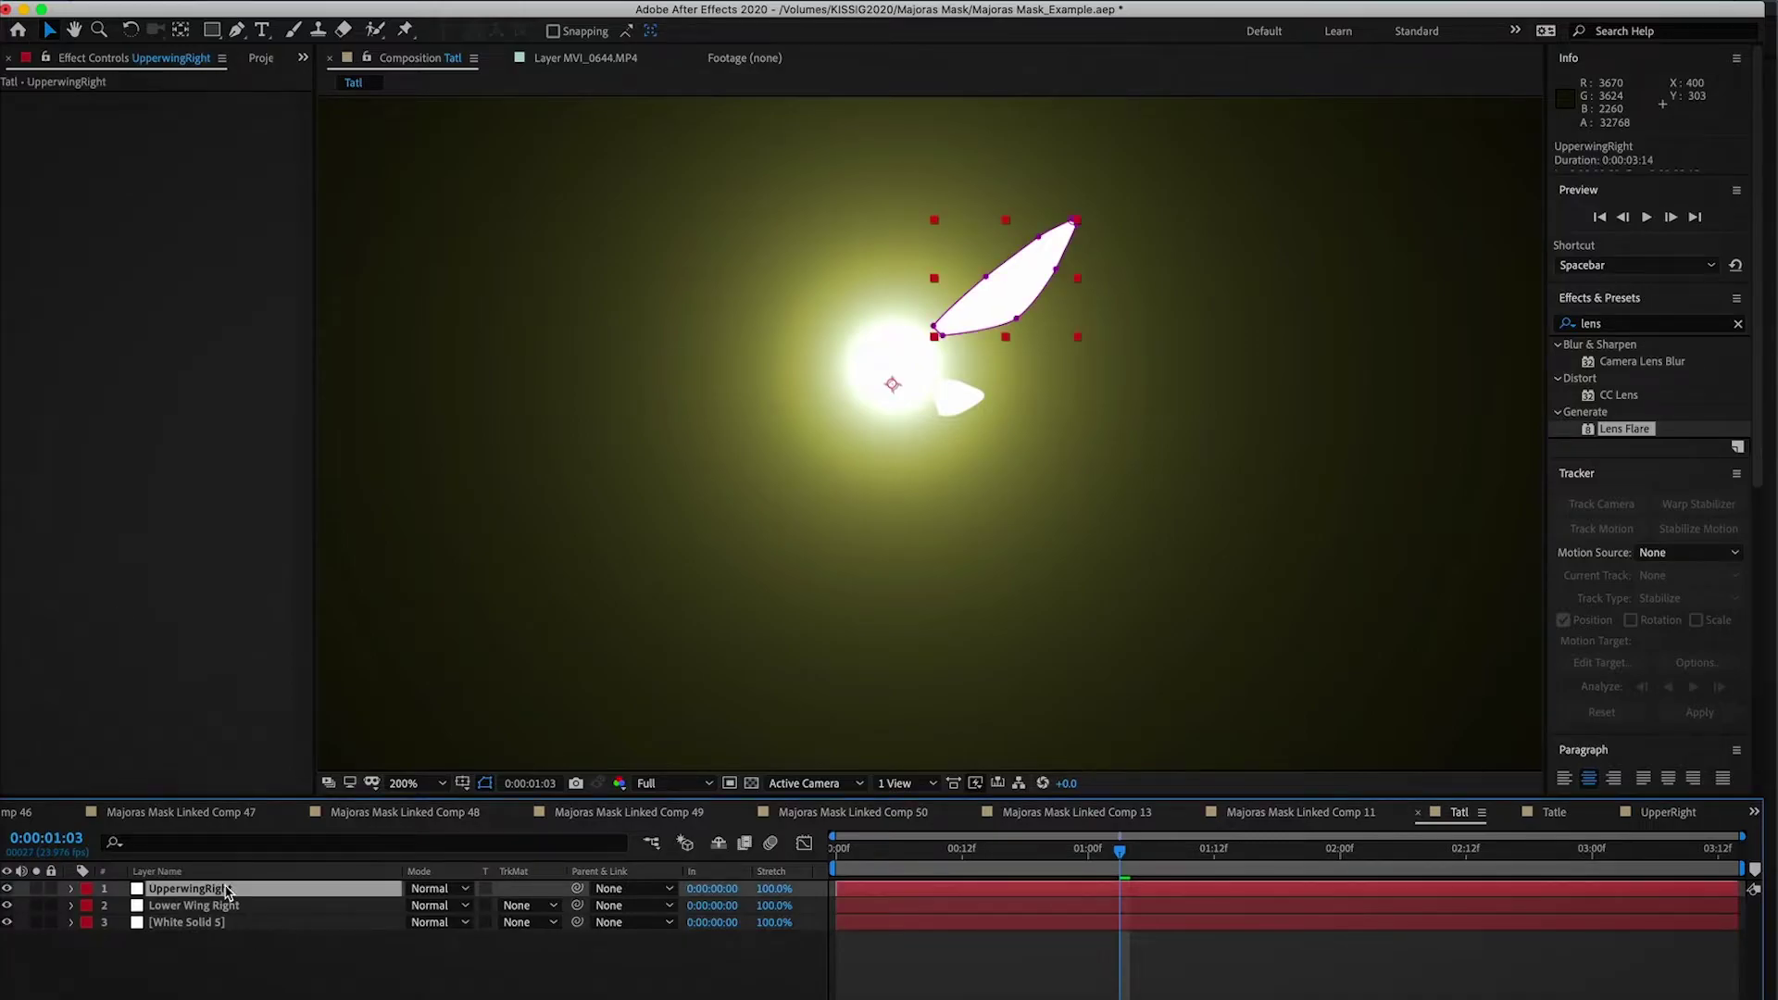
click(183, 30)
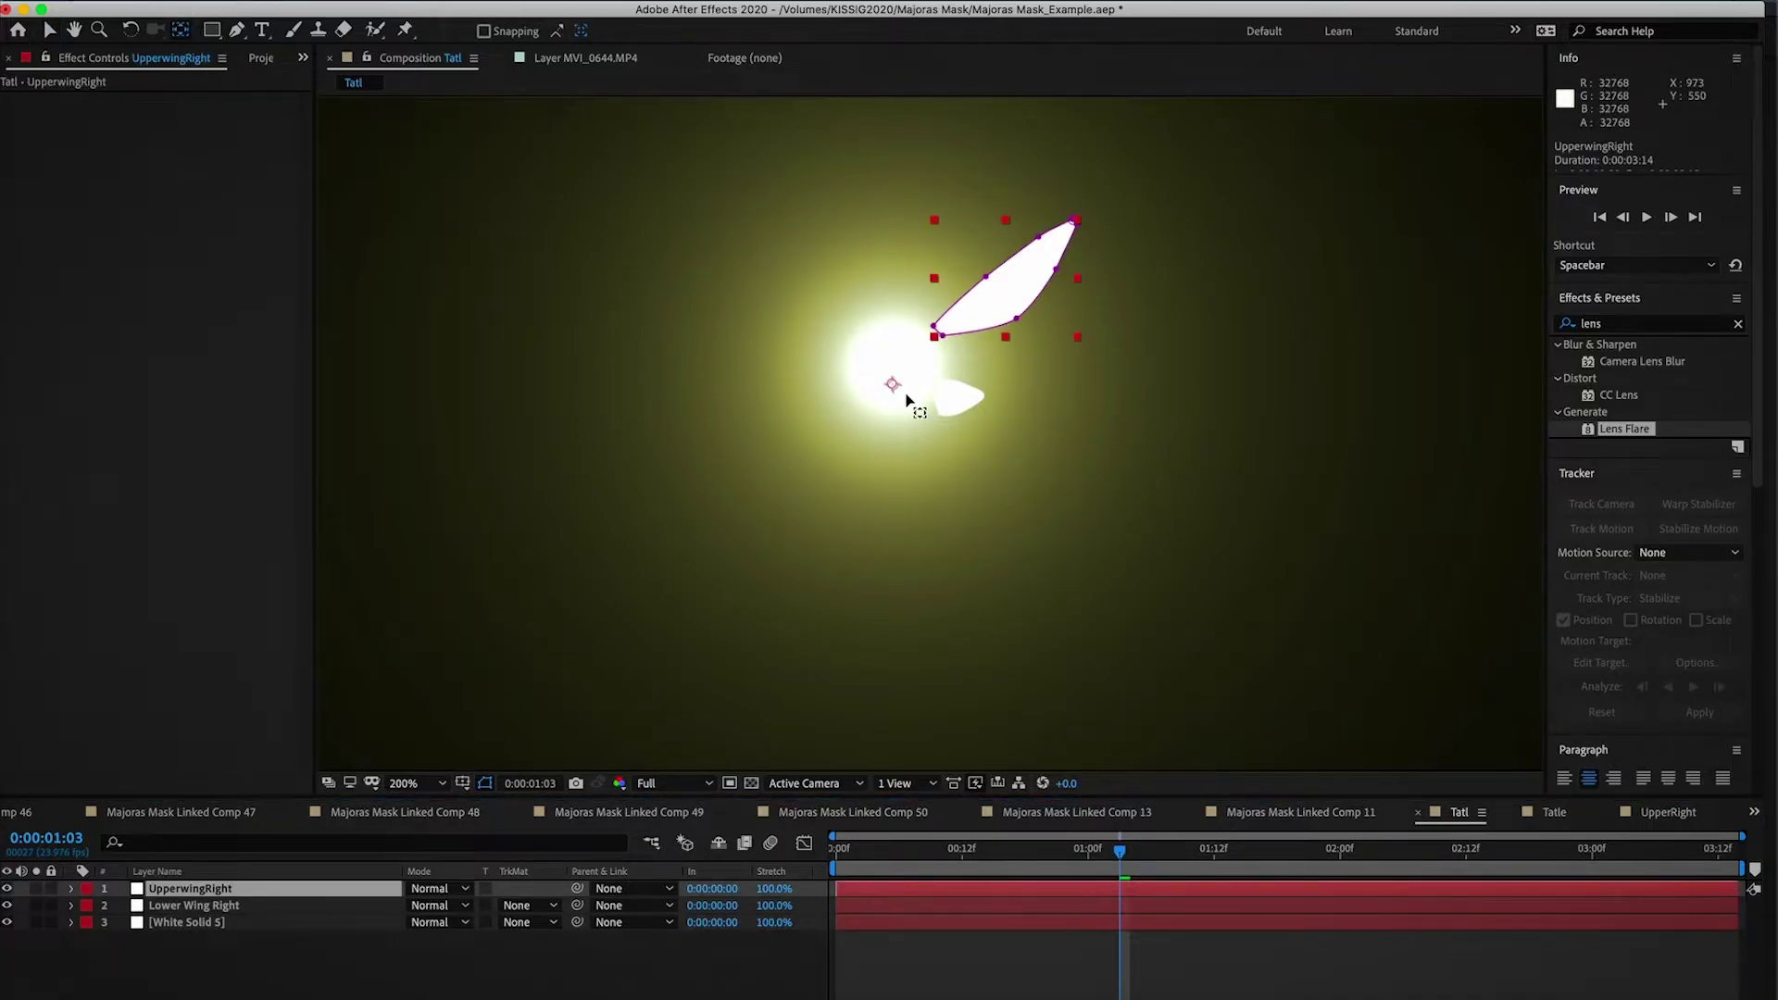
drag(894, 404, 936, 337)
click(49, 30)
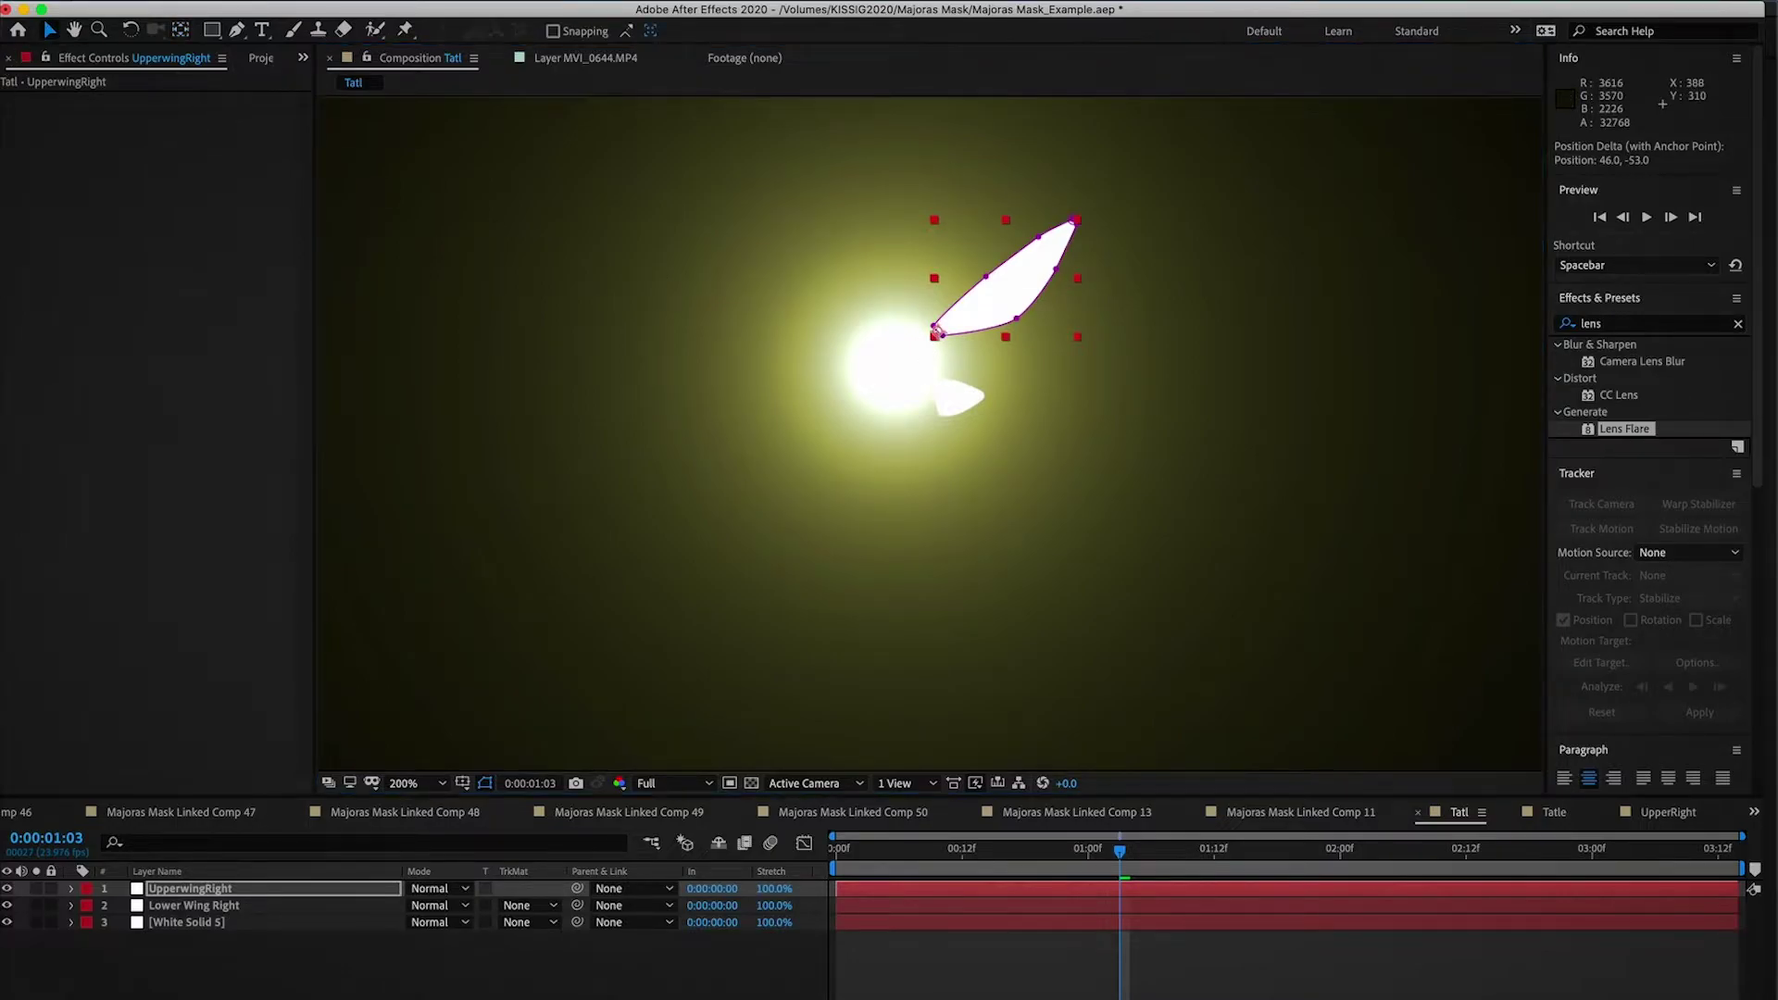
Step: Duplicate the UpperwingRight layer
click(220, 958)
click(220, 889)
key(ctrl+d)
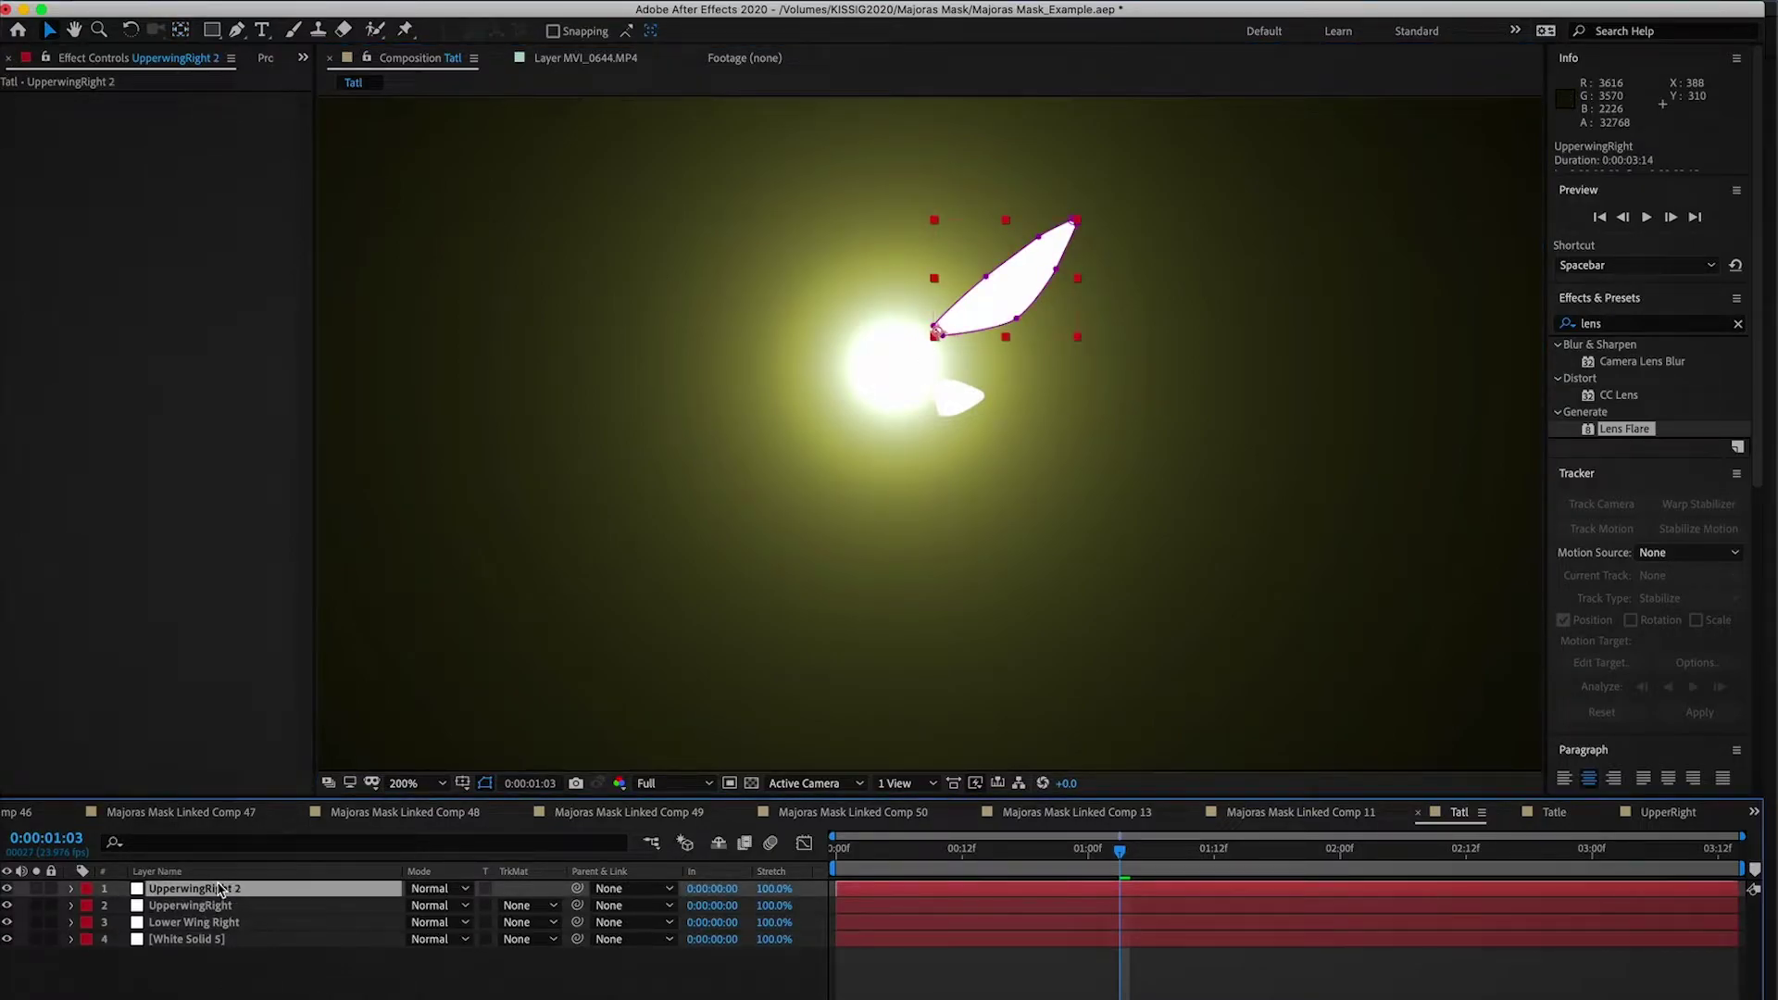
Step: Make the UpperwingRight 2 copy a 3D layer and set its Y Rotation to 180° to mirror the wing
key(r)
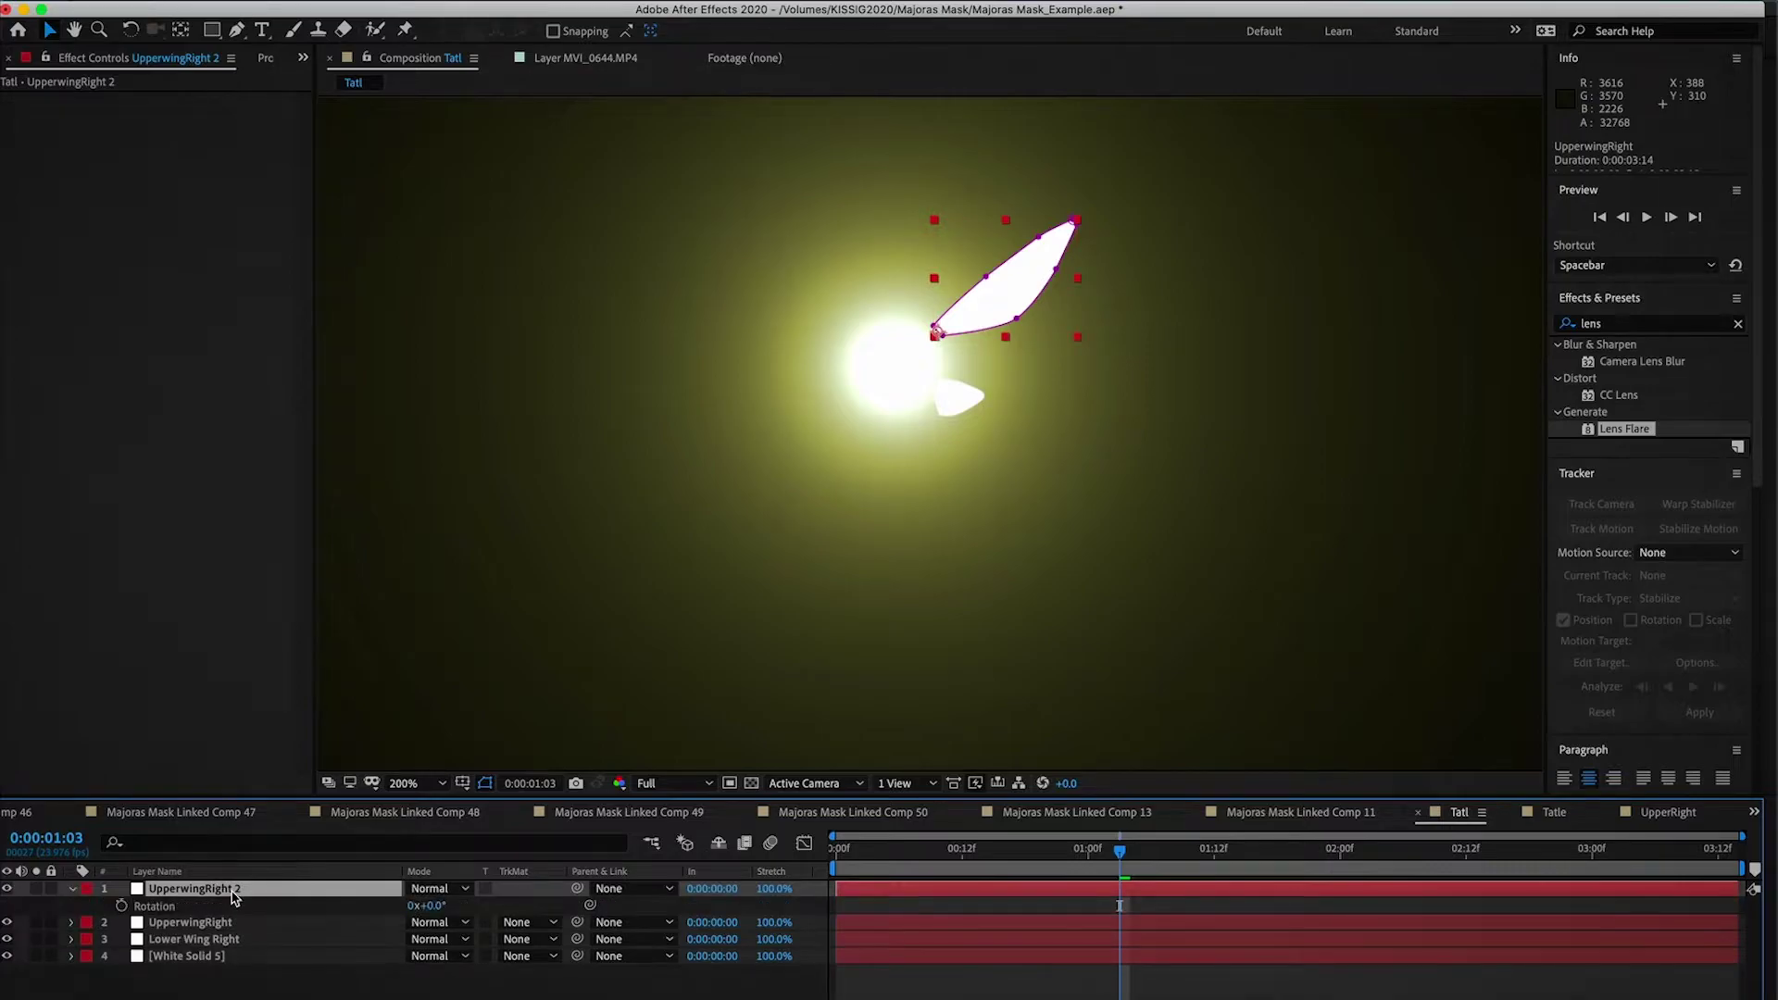
key(F4)
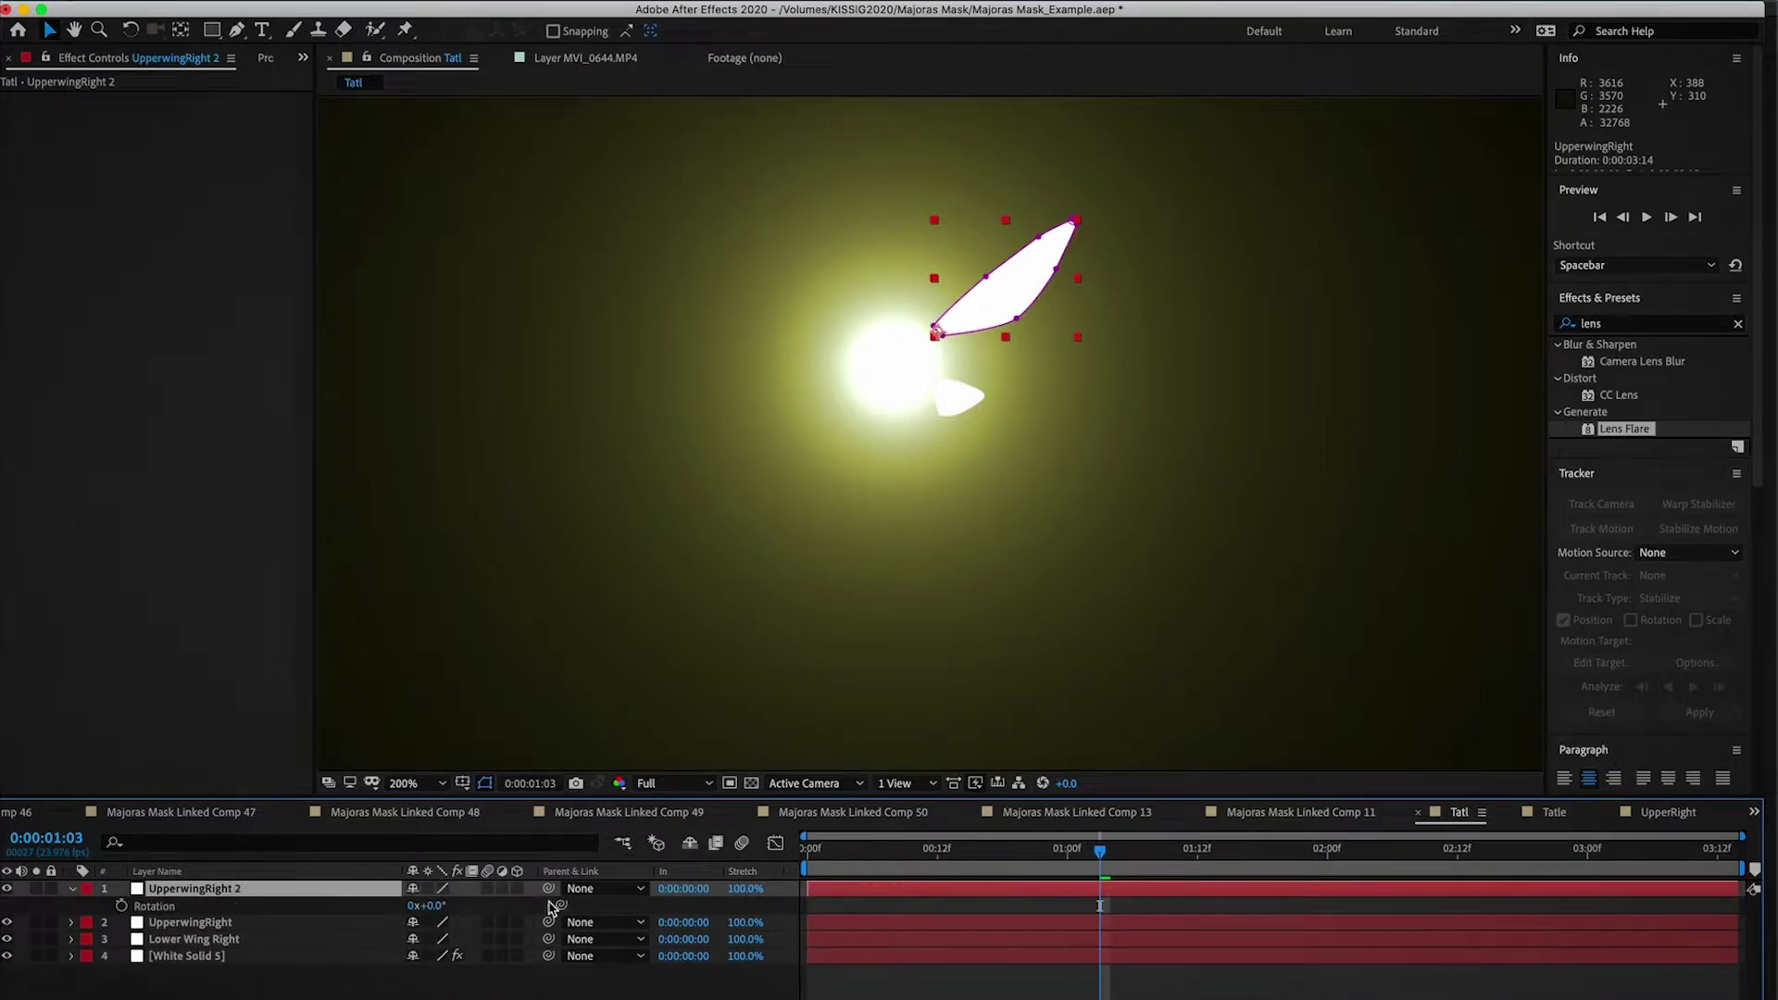
click(516, 888)
click(437, 940)
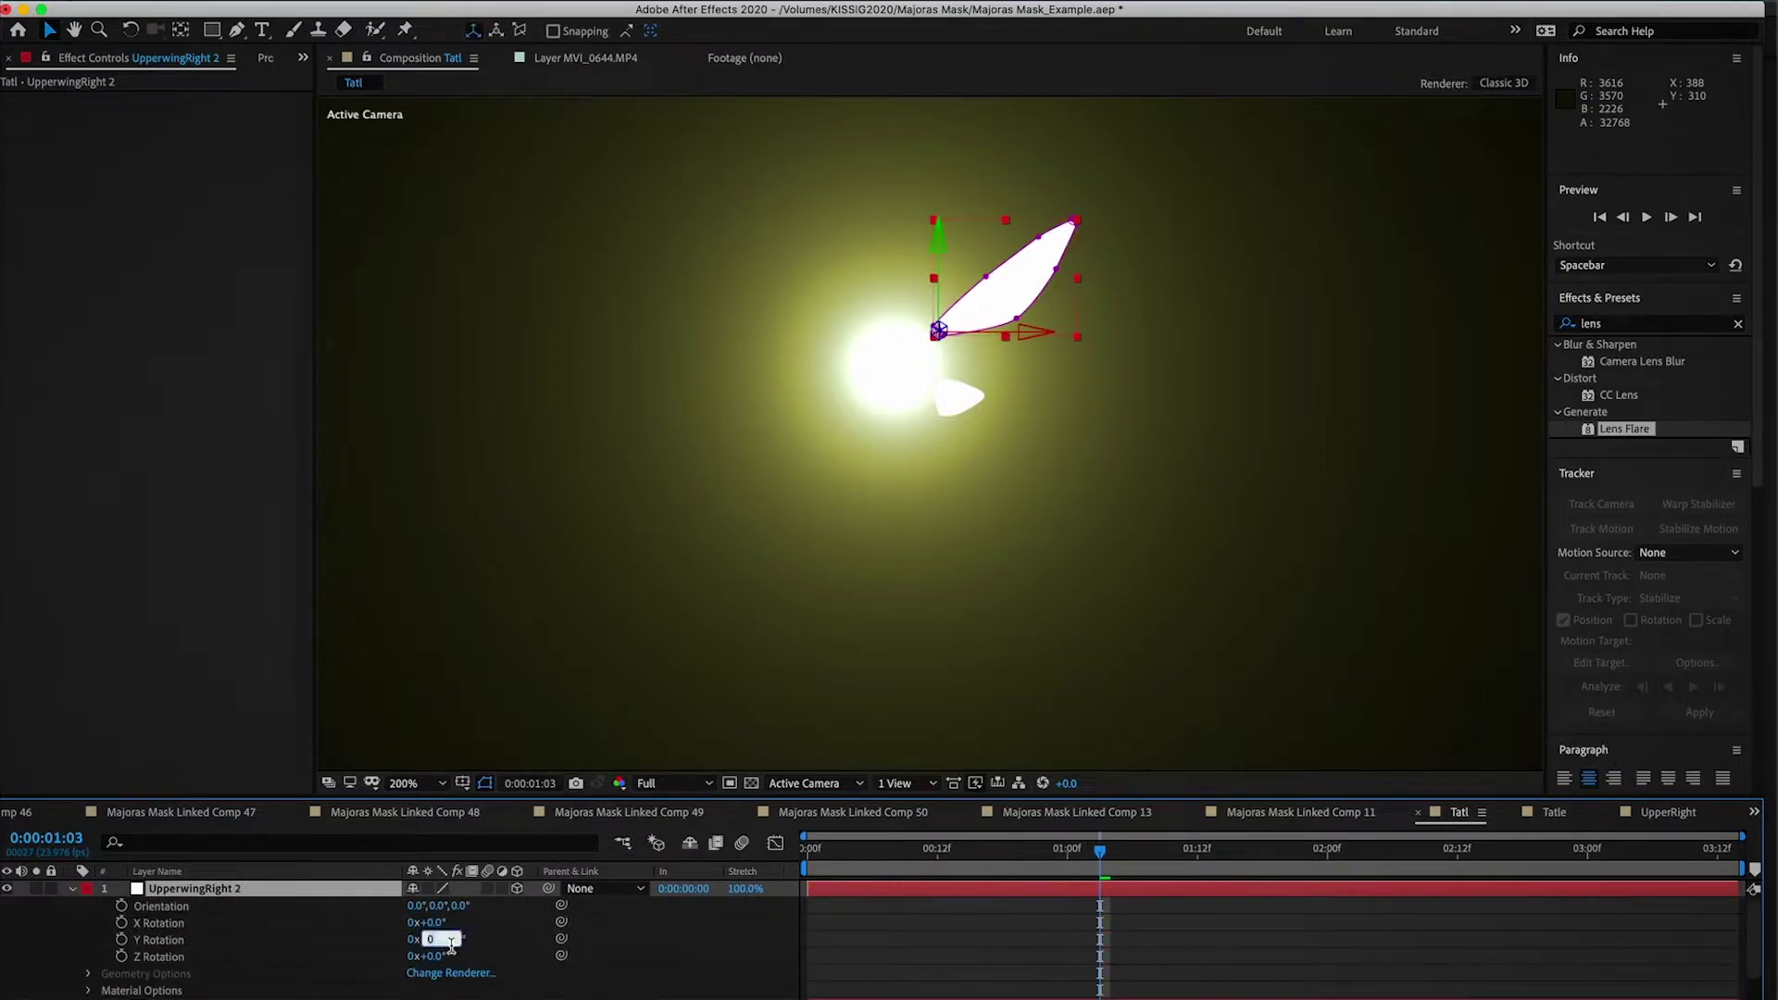
key(Return)
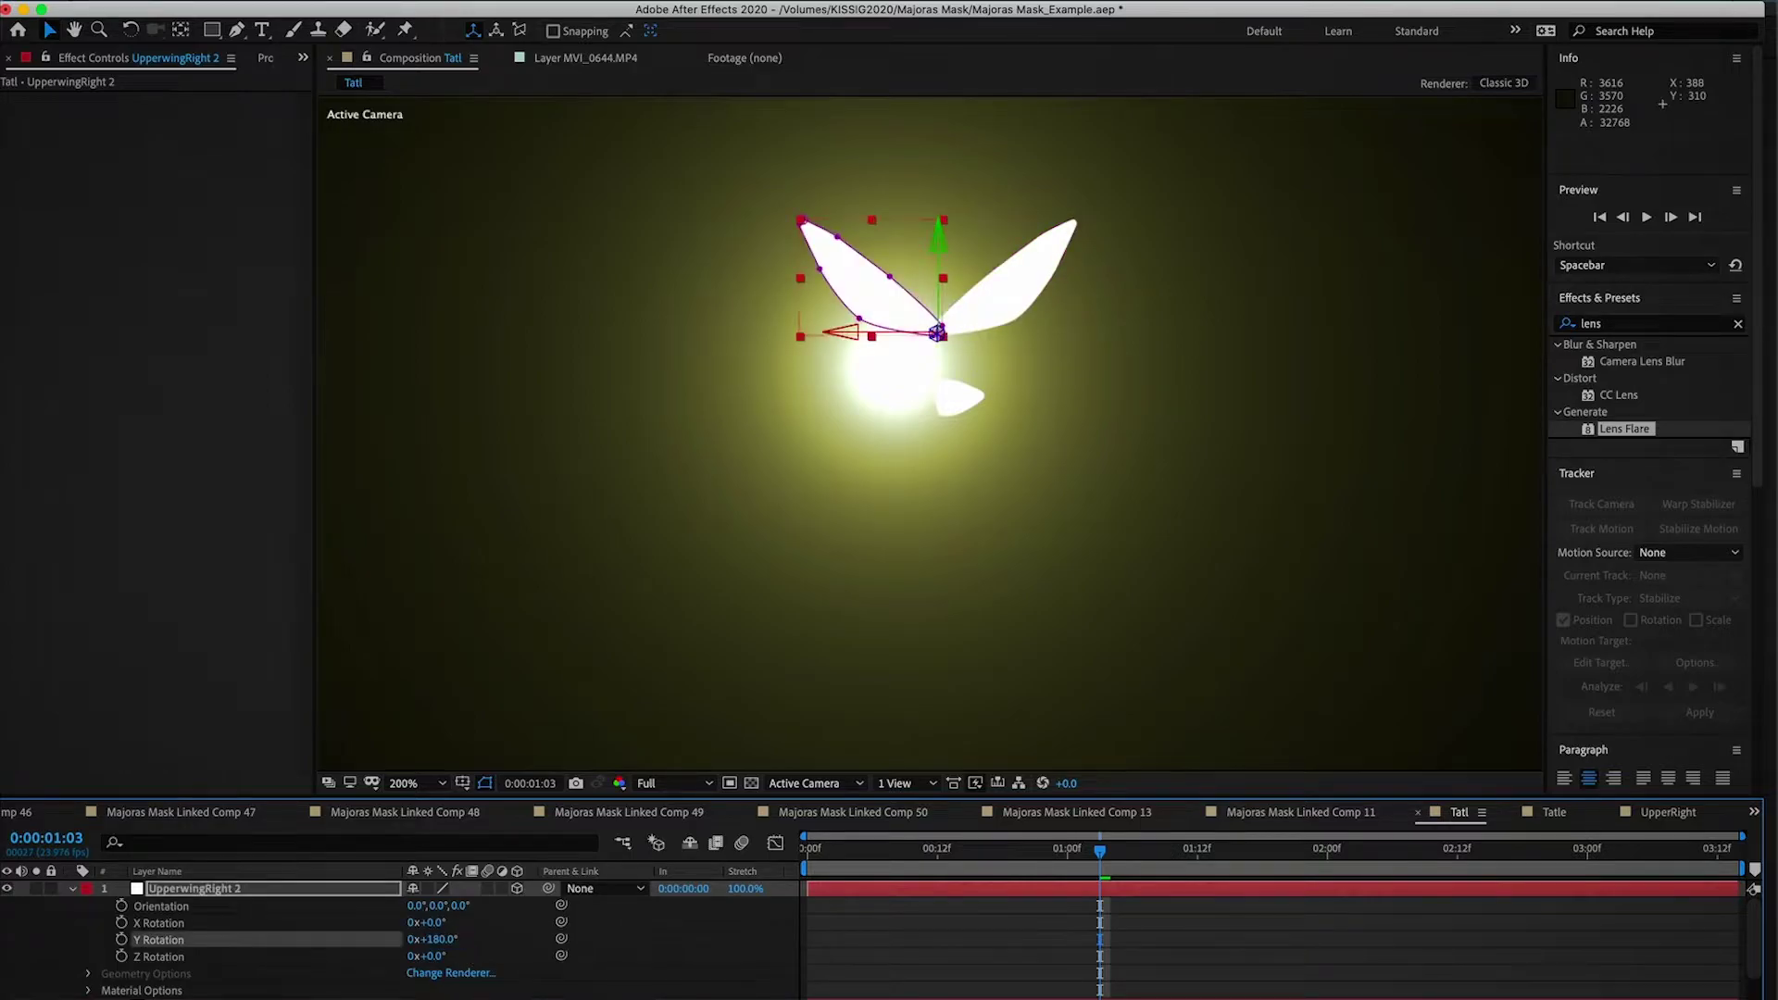
Step: Move the mirrored upper wing to the left side of the orb and duplicate the lower wing to form a matching mirrored pair
drag(880, 303, 797, 315)
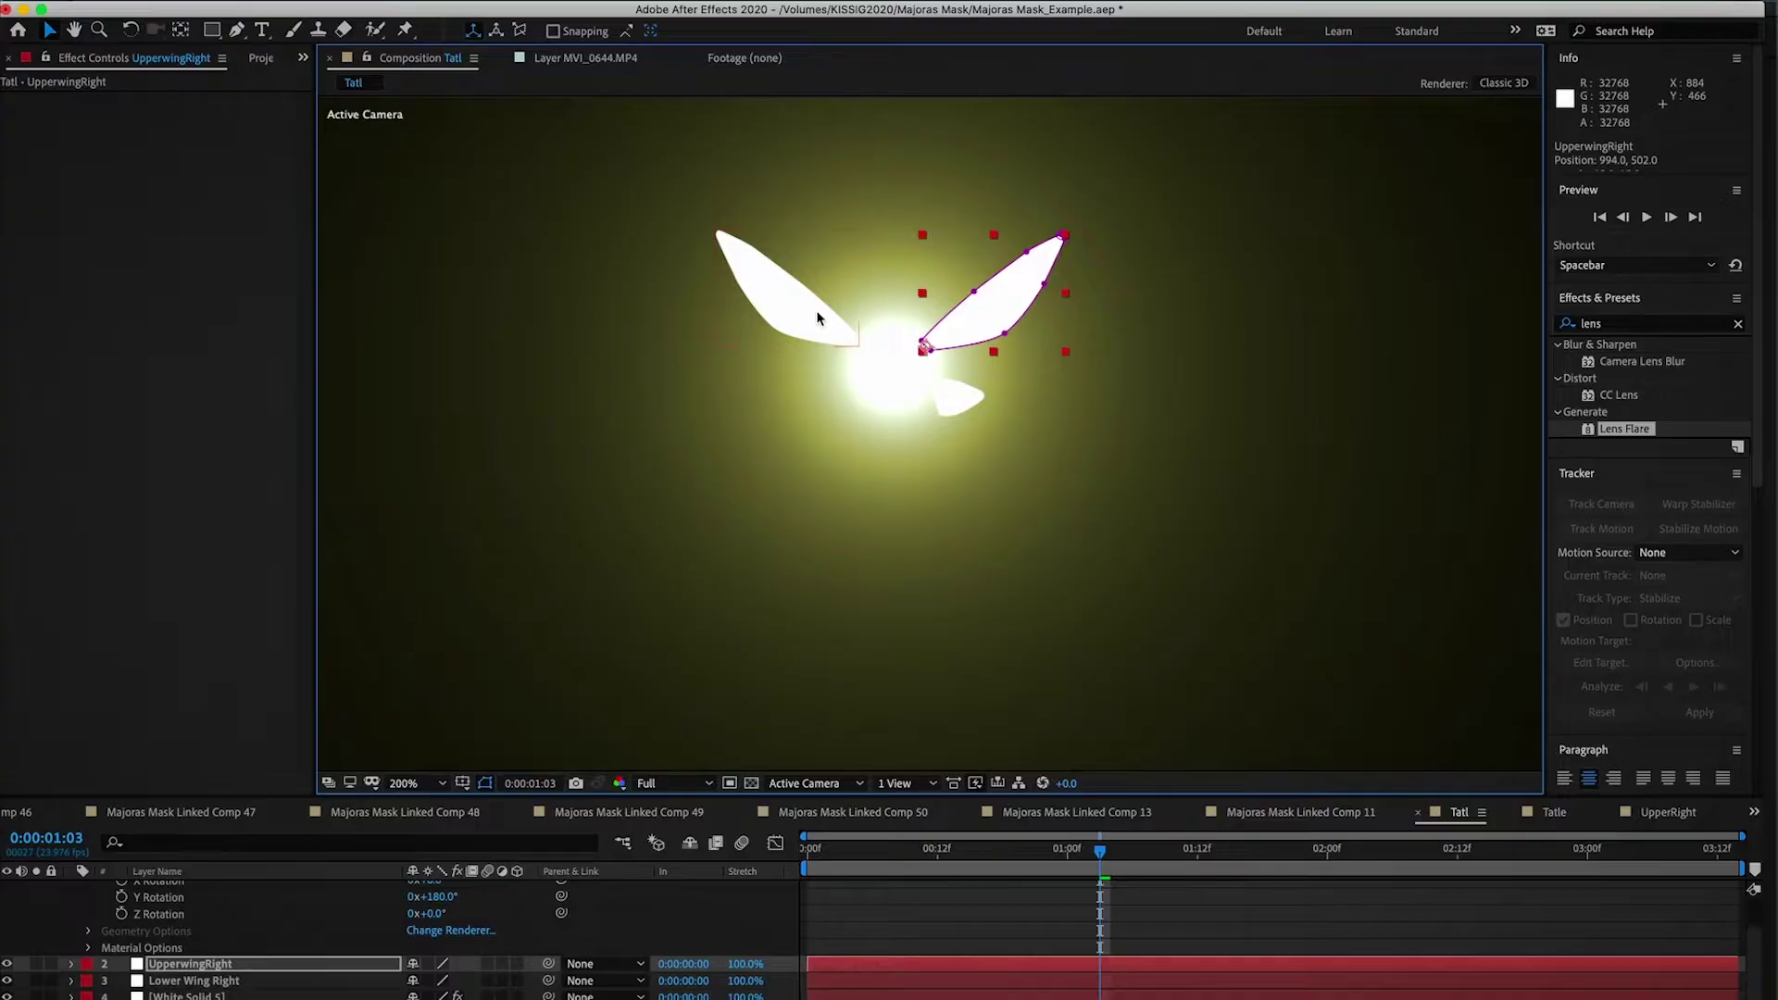
drag(809, 317, 824, 318)
key(super+d)
drag(994, 329, 924, 362)
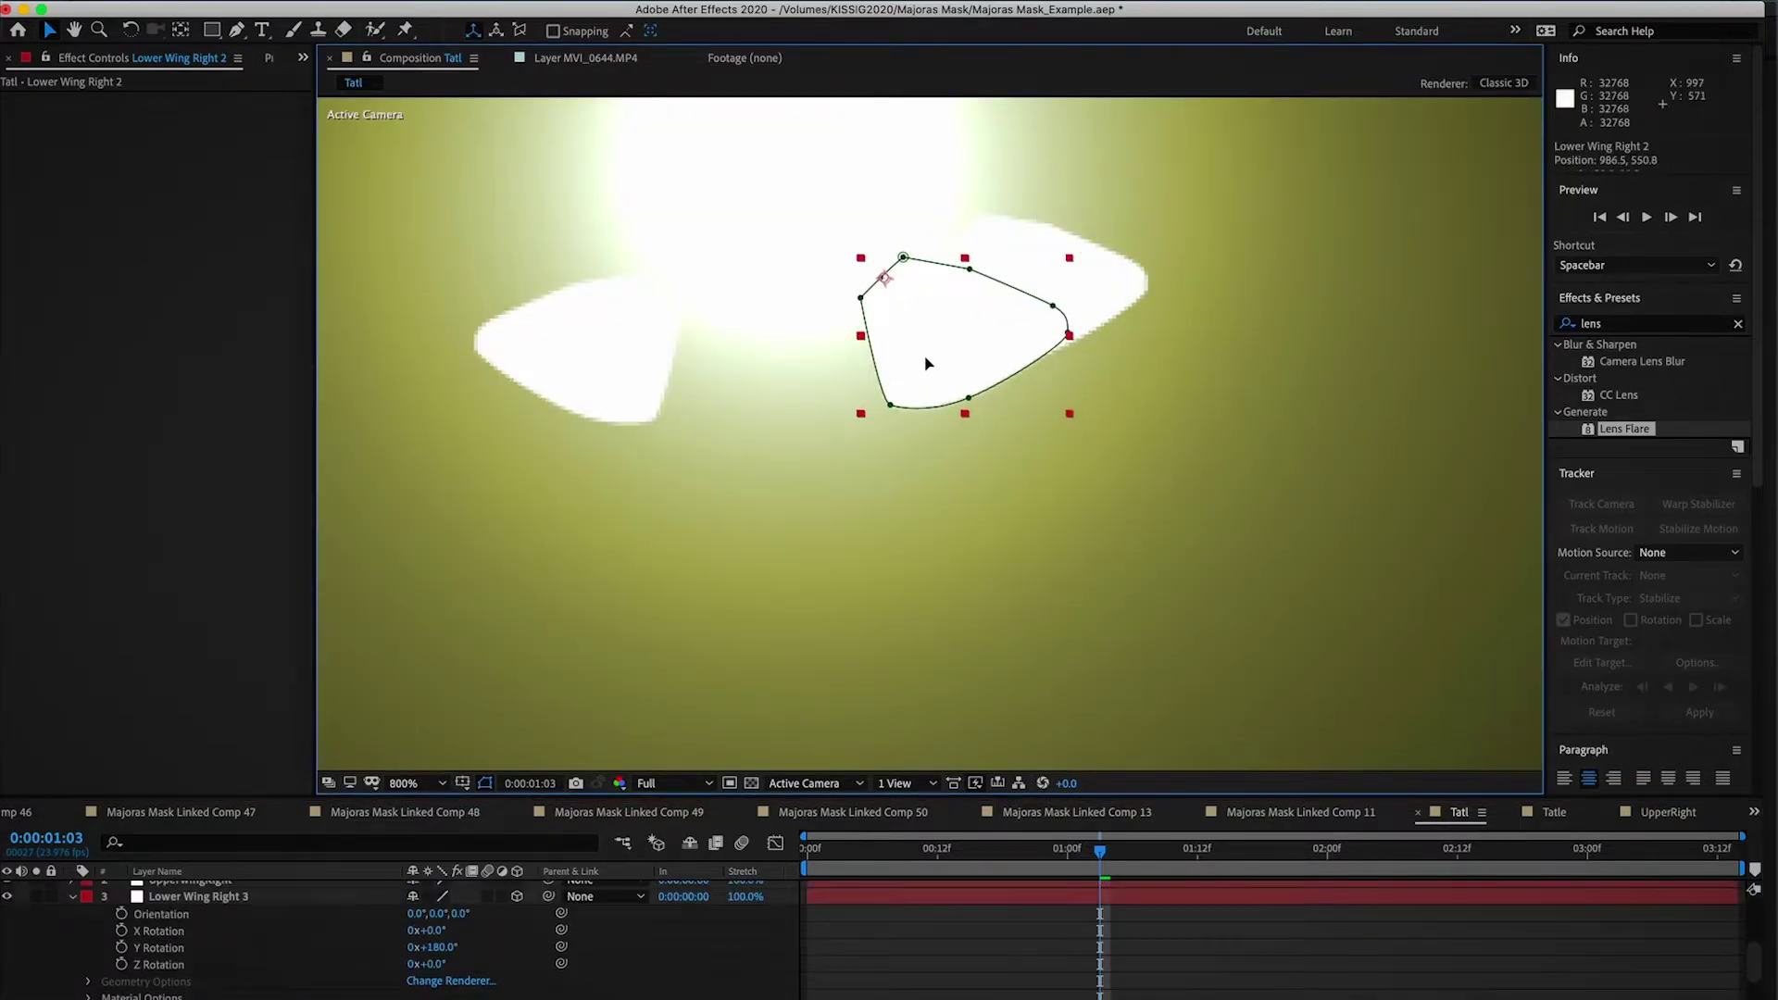
scroll(924, 362, down, 1)
scroll(290, 913, down, 4)
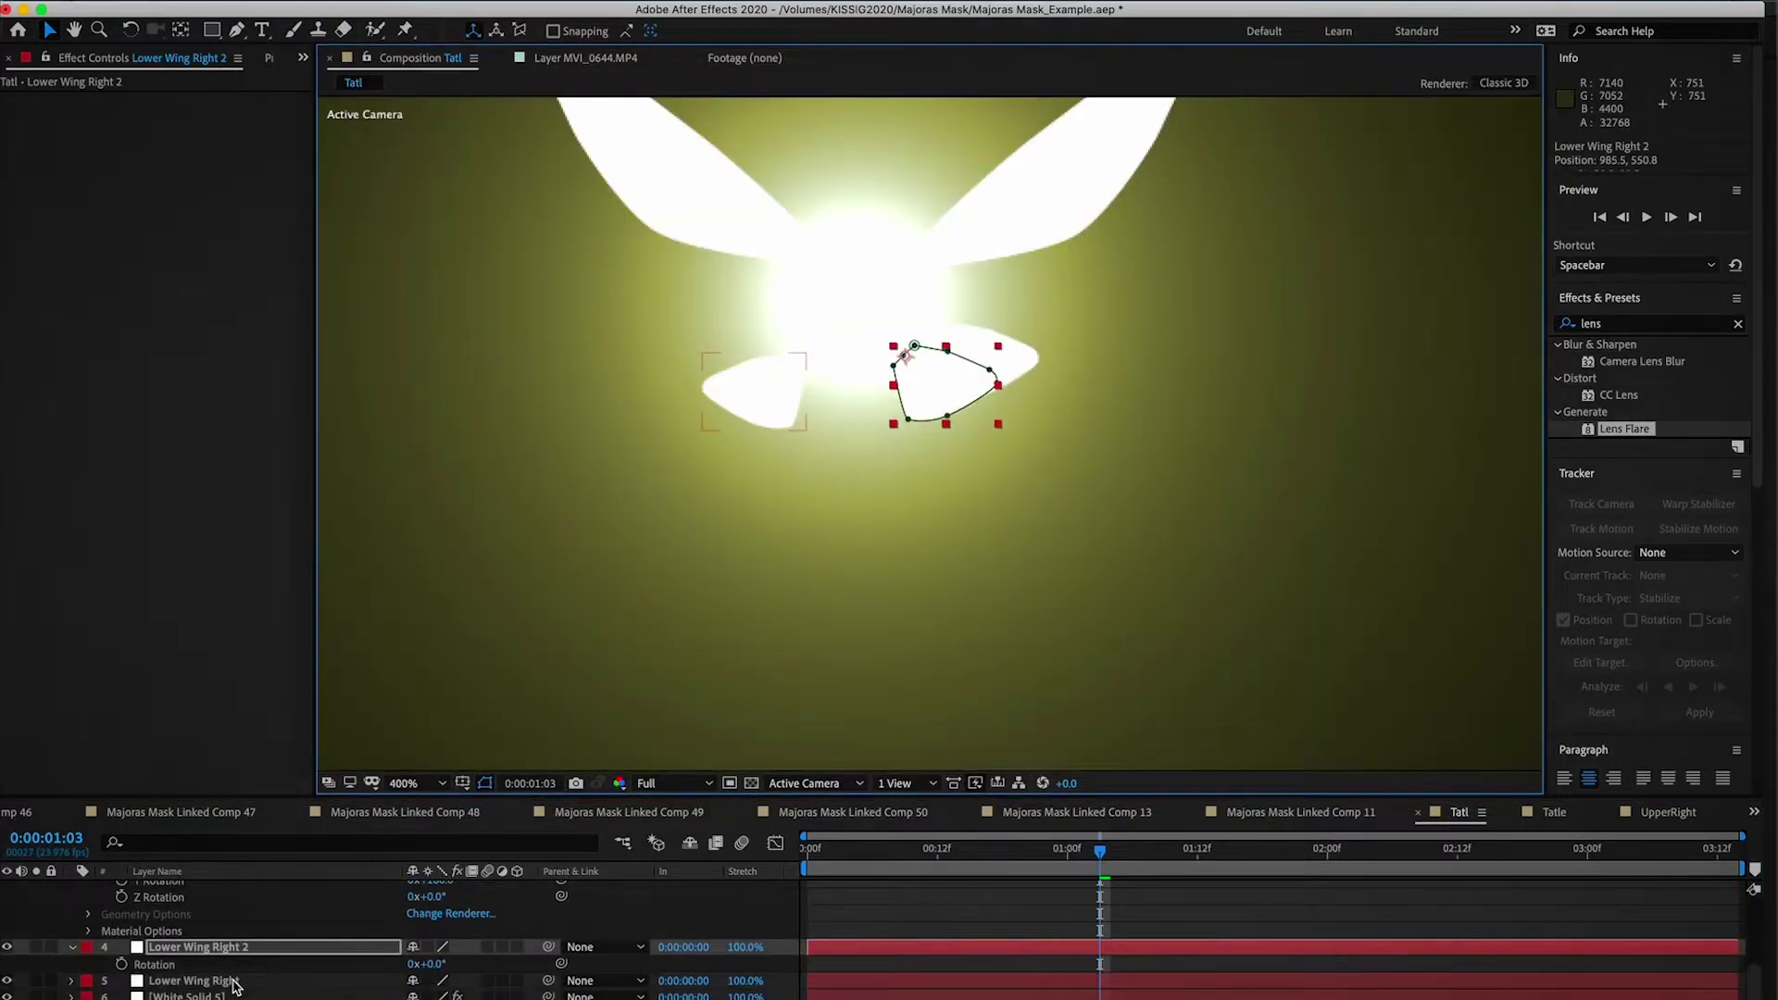
Step: Delete the original Lower Wing Right layer and fine-tune the placement of the remaining lower-right wing beside the orb
click(233, 981)
key(Delete)
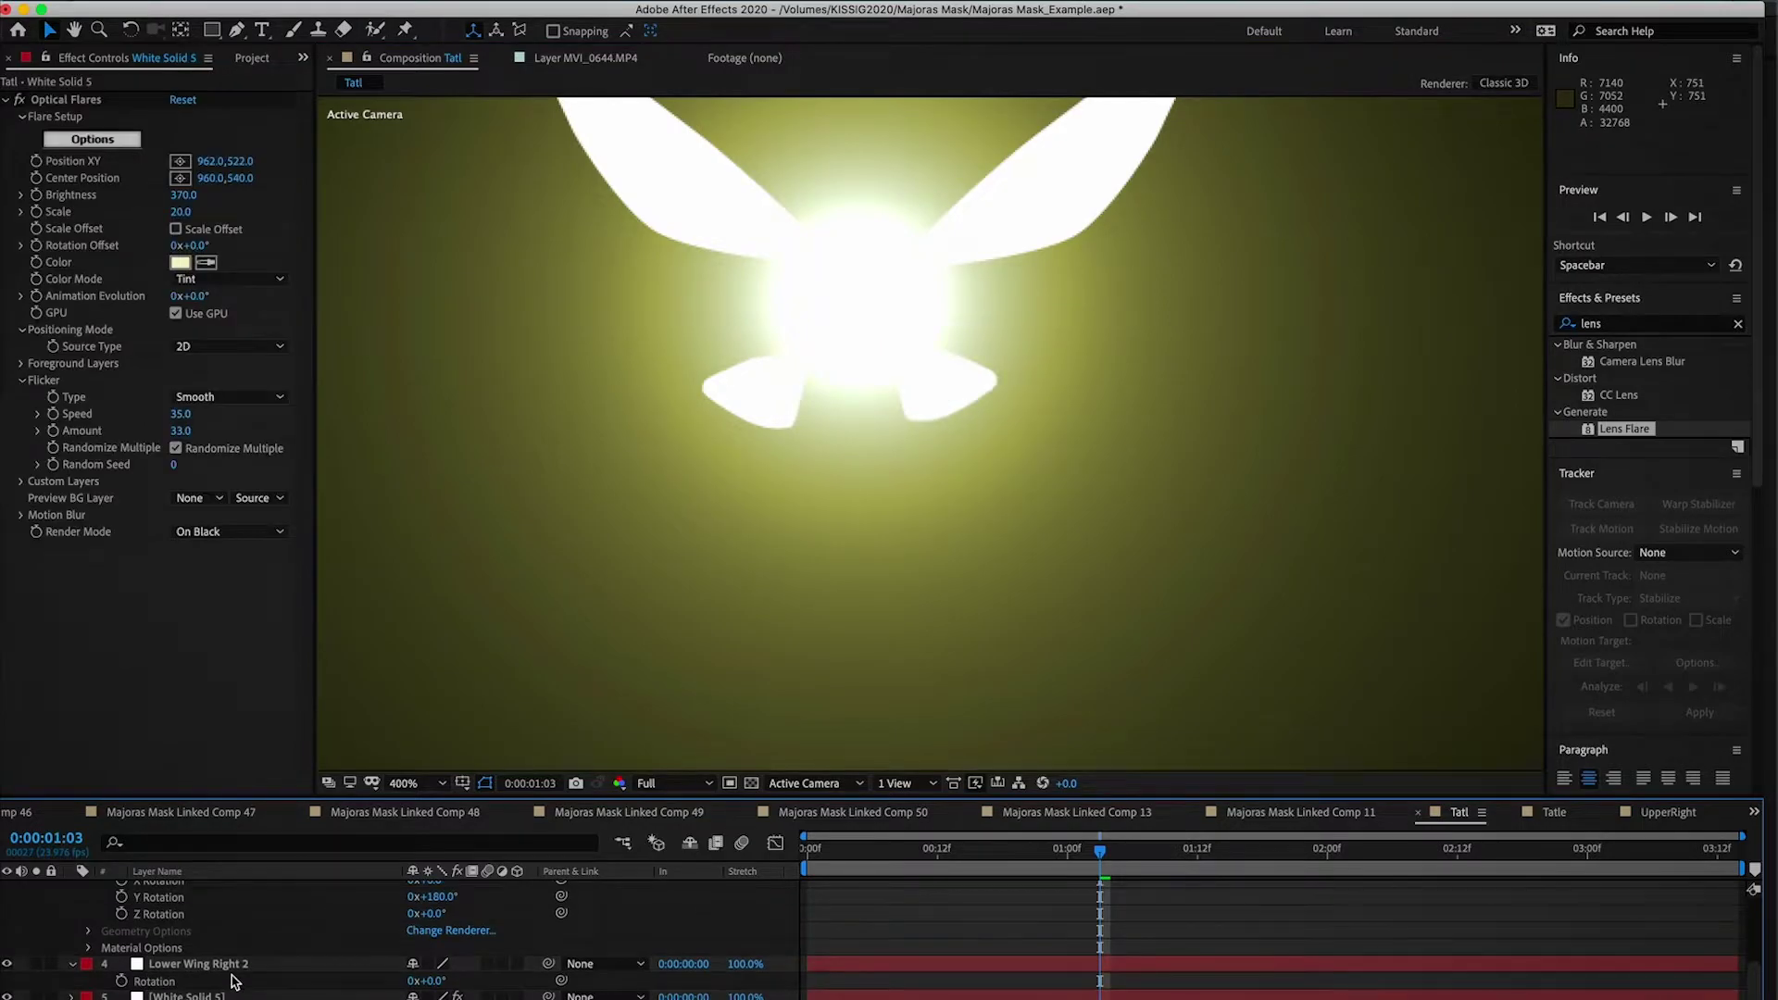
click(955, 403)
drag(951, 410, 964, 420)
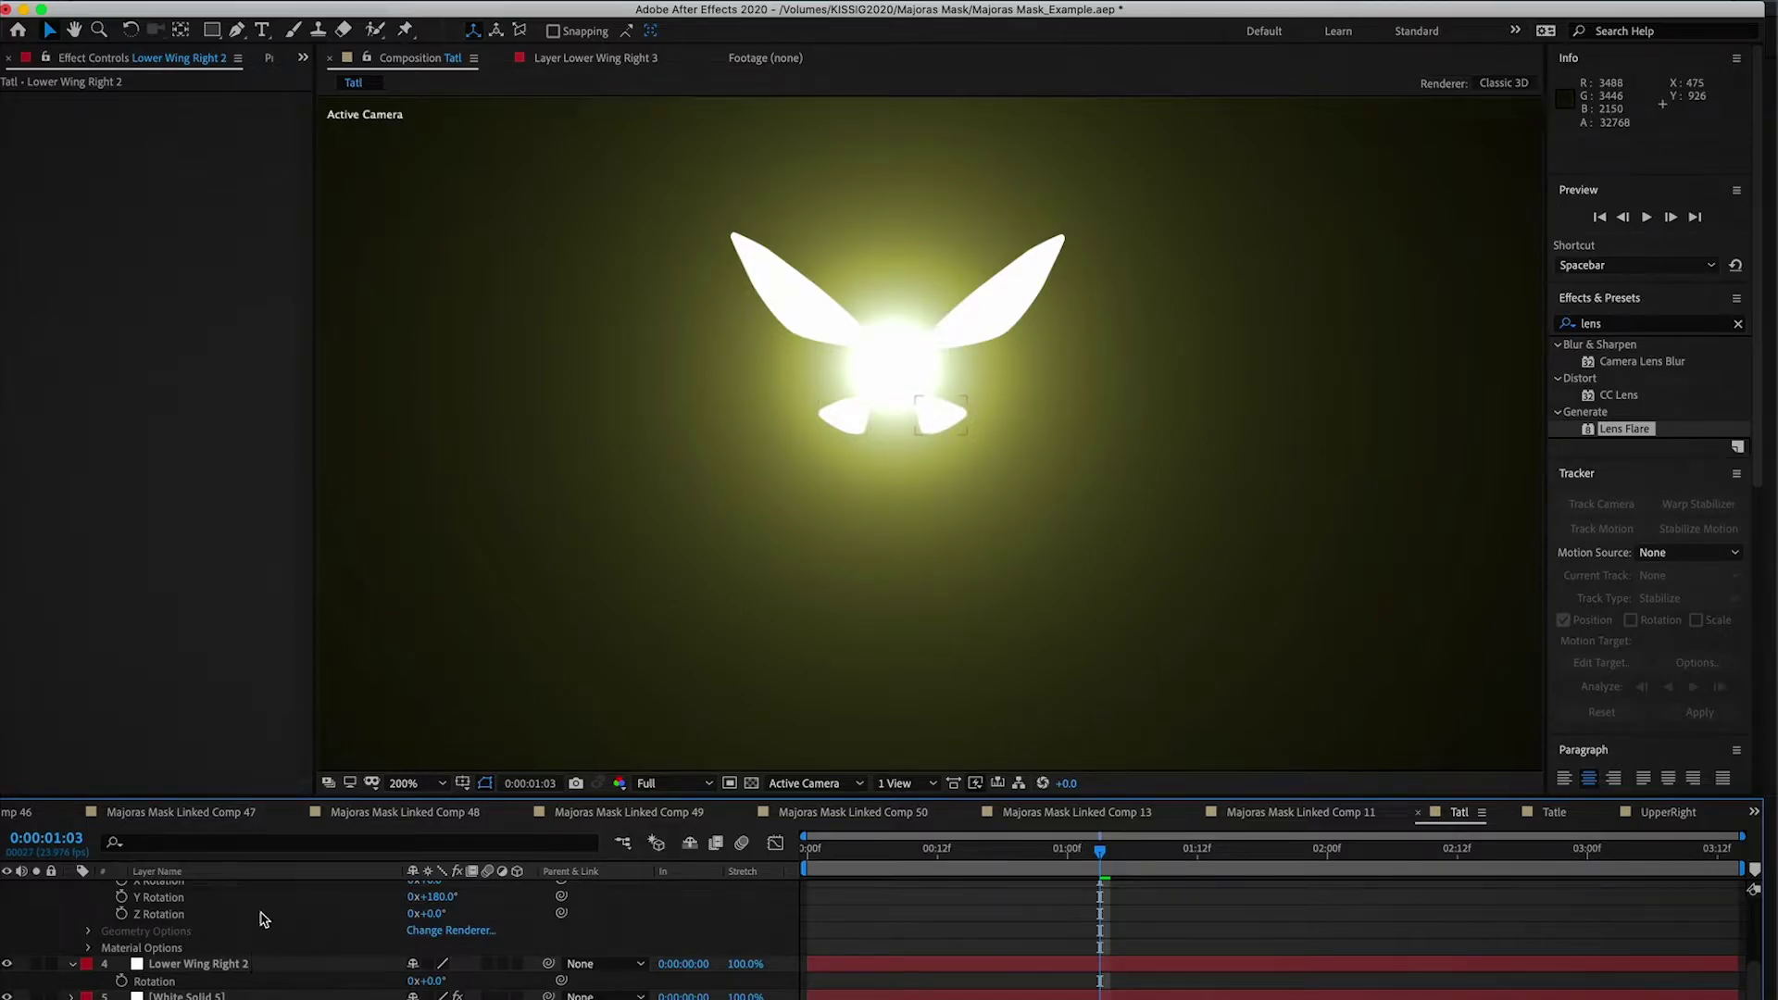
Step: Collapse the expanded properties of the UpperwingRight 2 and Lower Wing Right 3 layers
scroll(263, 926, up, 5)
click(202, 891)
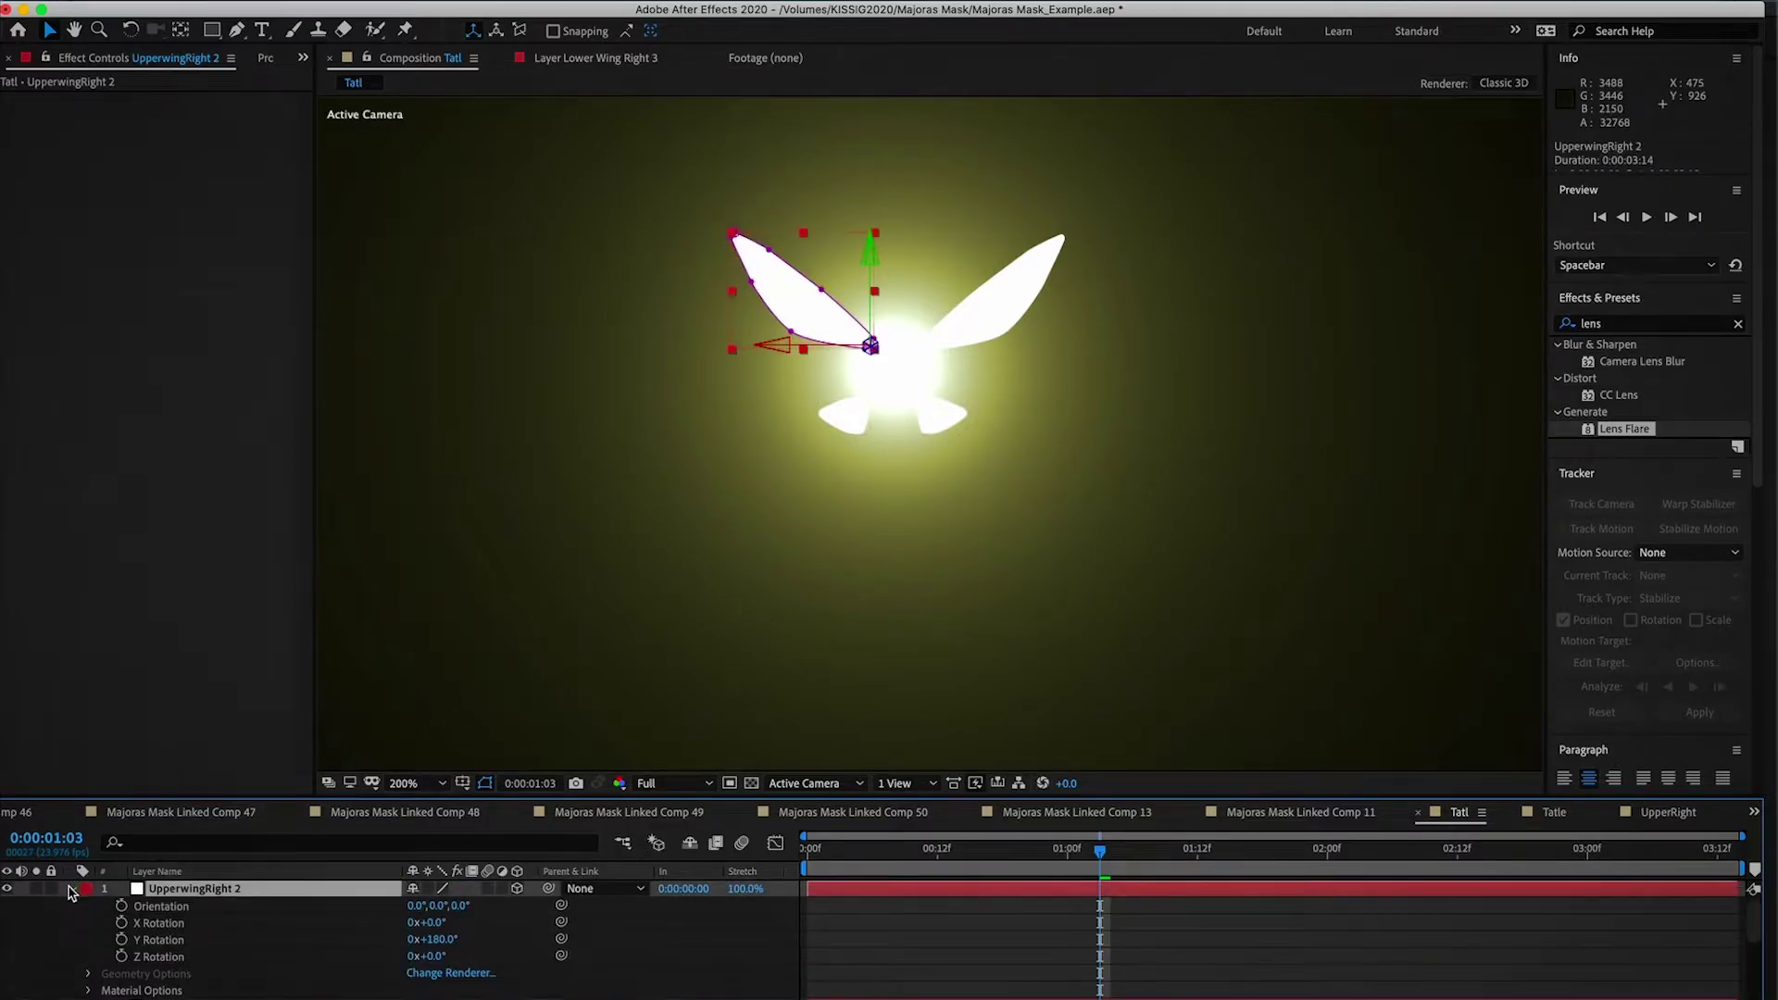
click(66, 888)
click(72, 889)
click(72, 923)
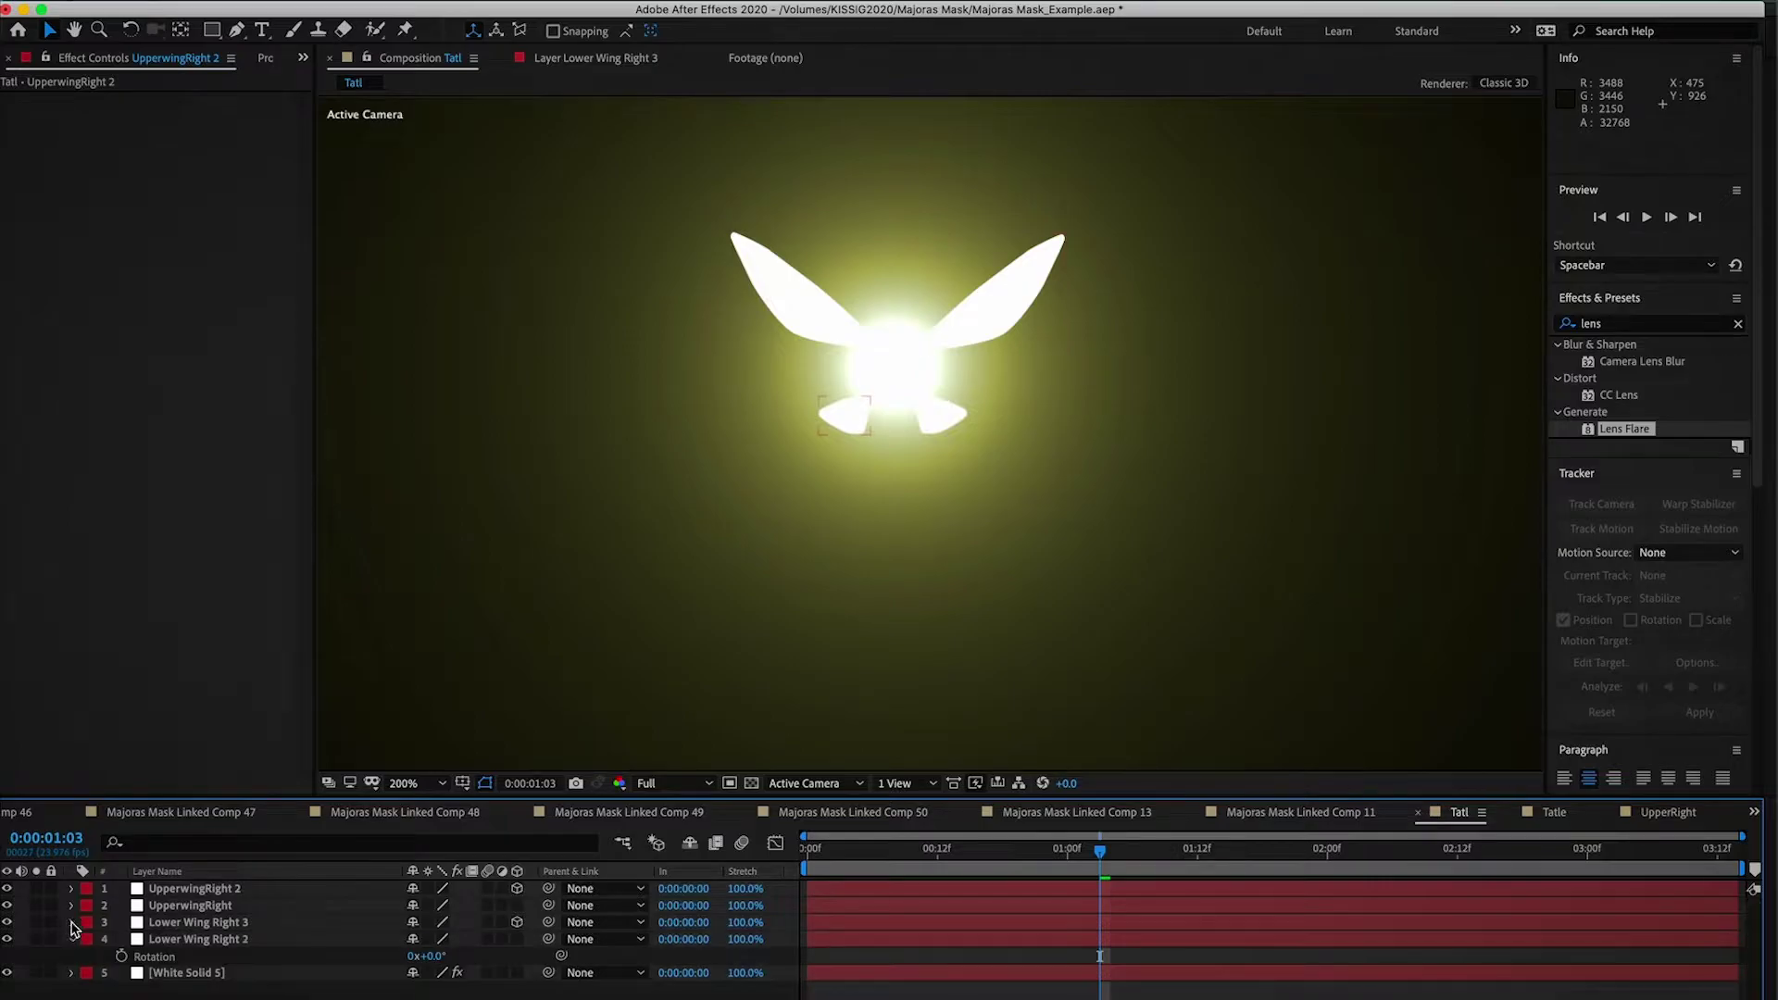
Step: Pre-compose UpperwingRight 2 with all attributes moved into the new composition, and move its anchor point to the upper-left wing's base
click(210, 889)
right_click(196, 889)
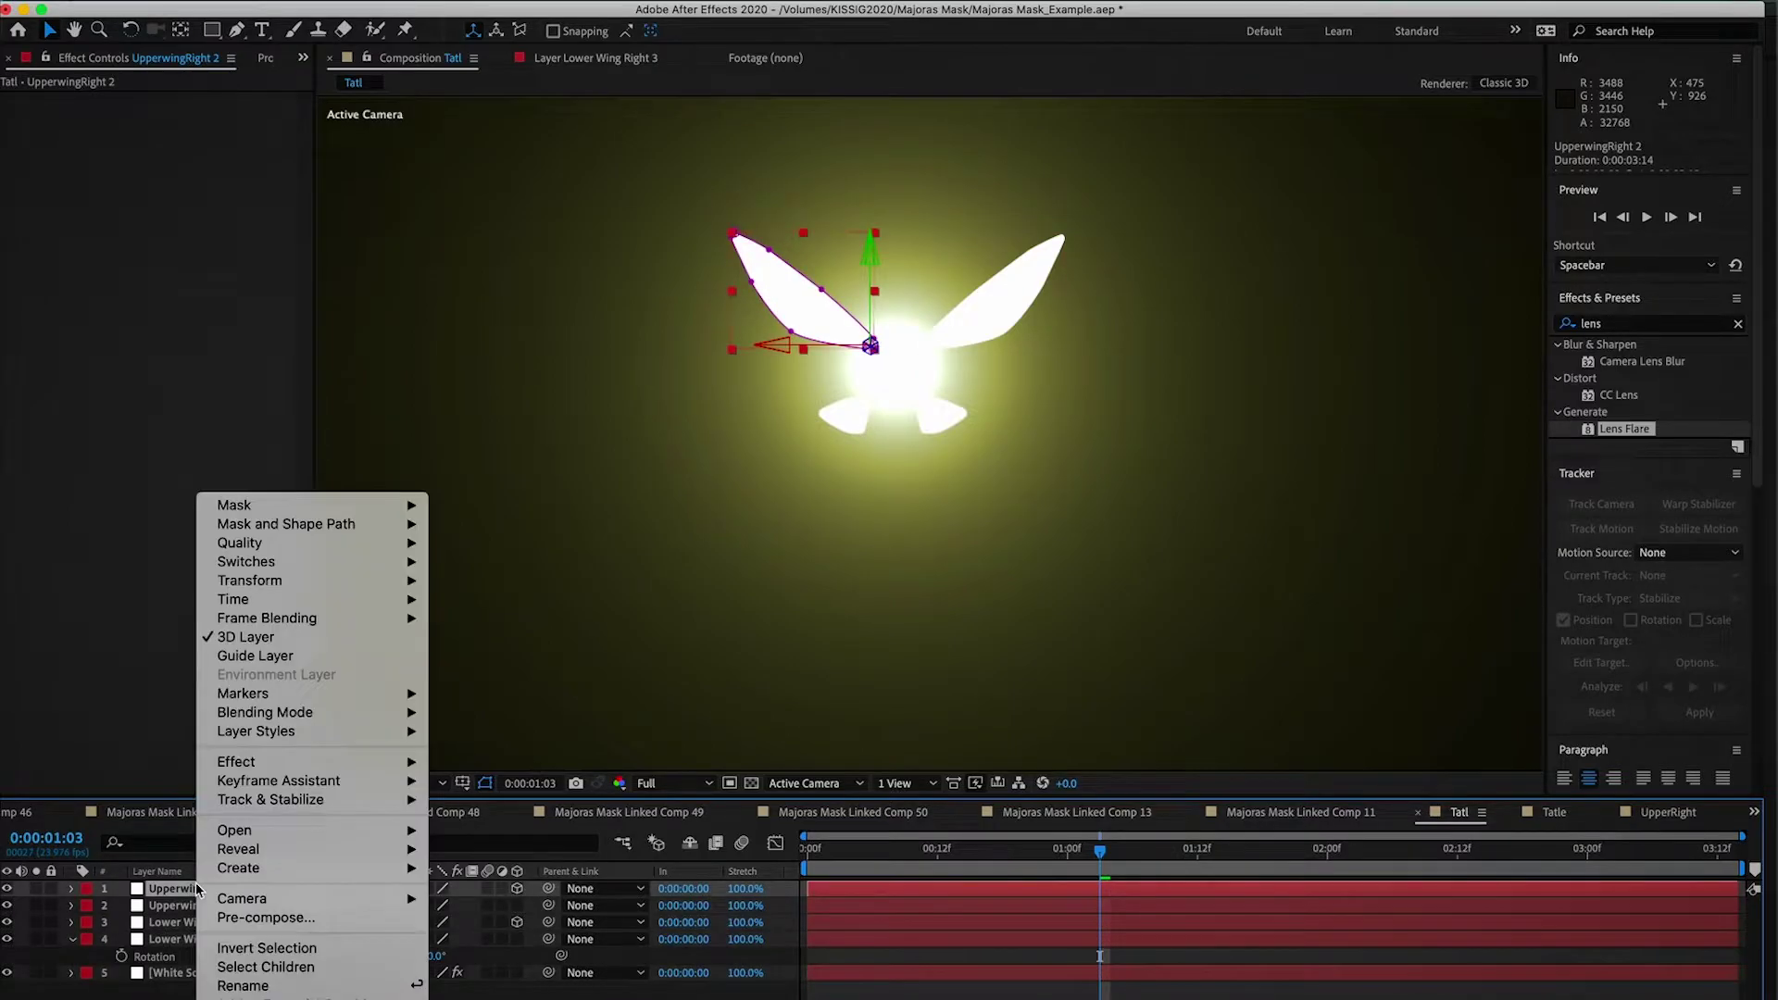
click(278, 918)
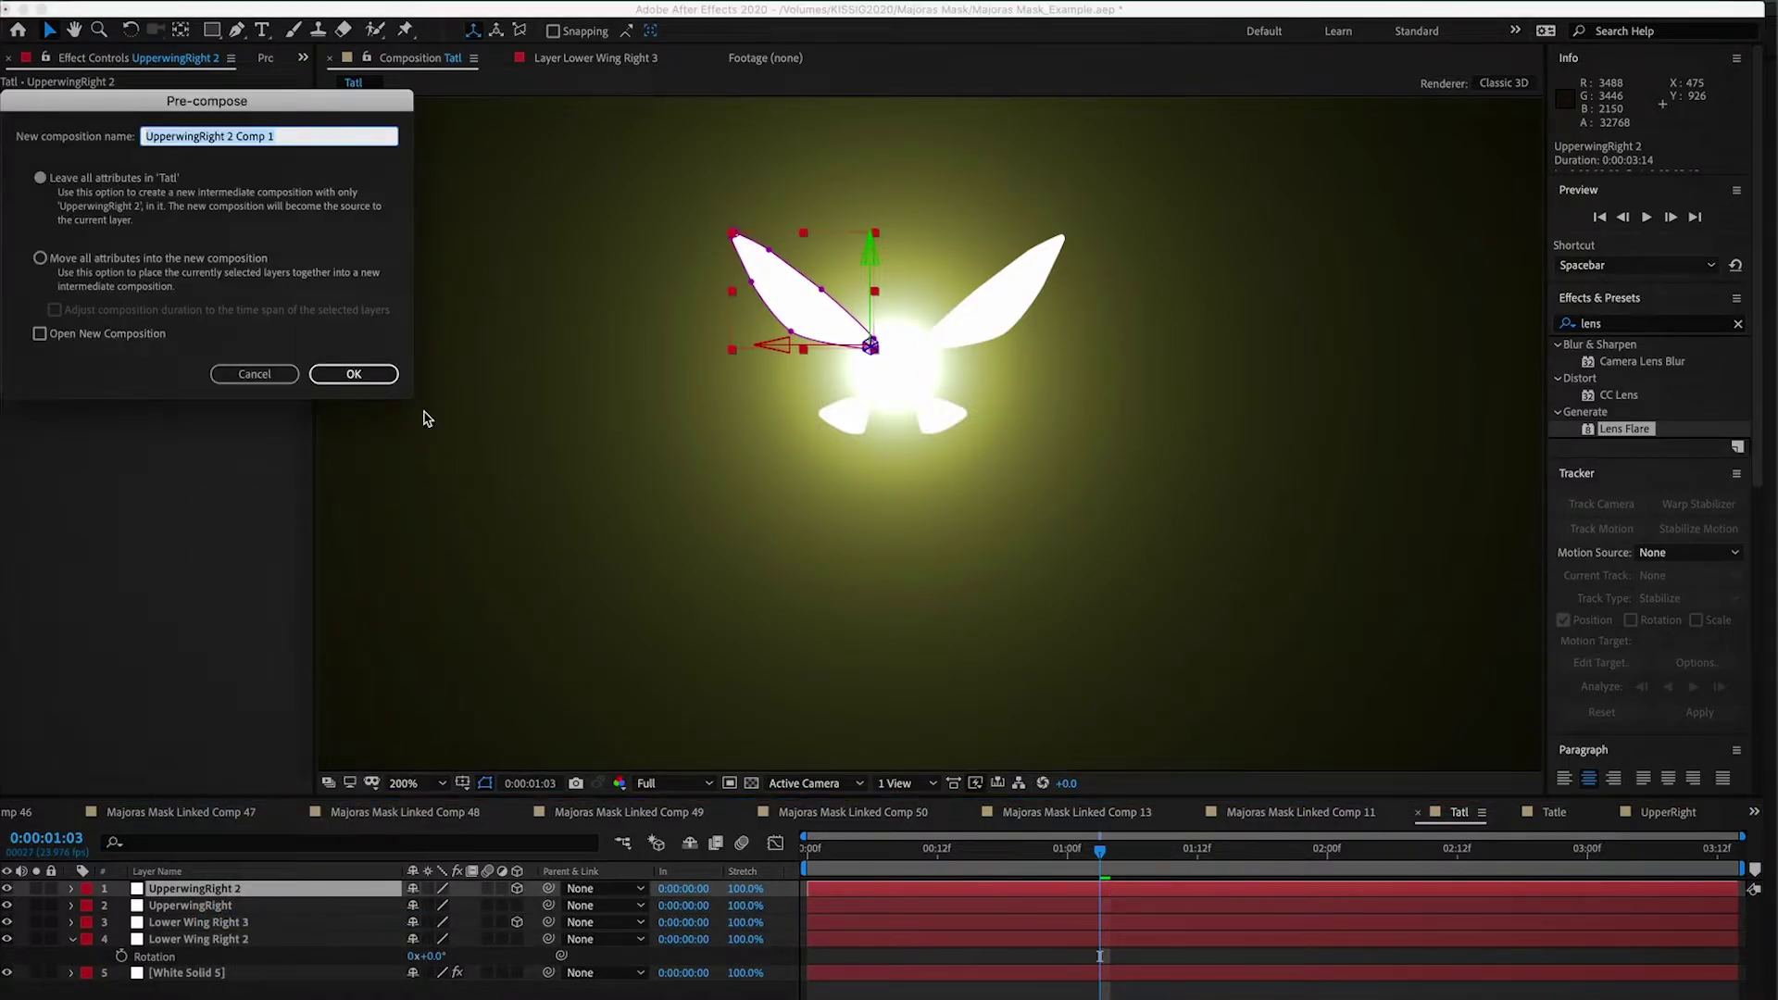
click(41, 259)
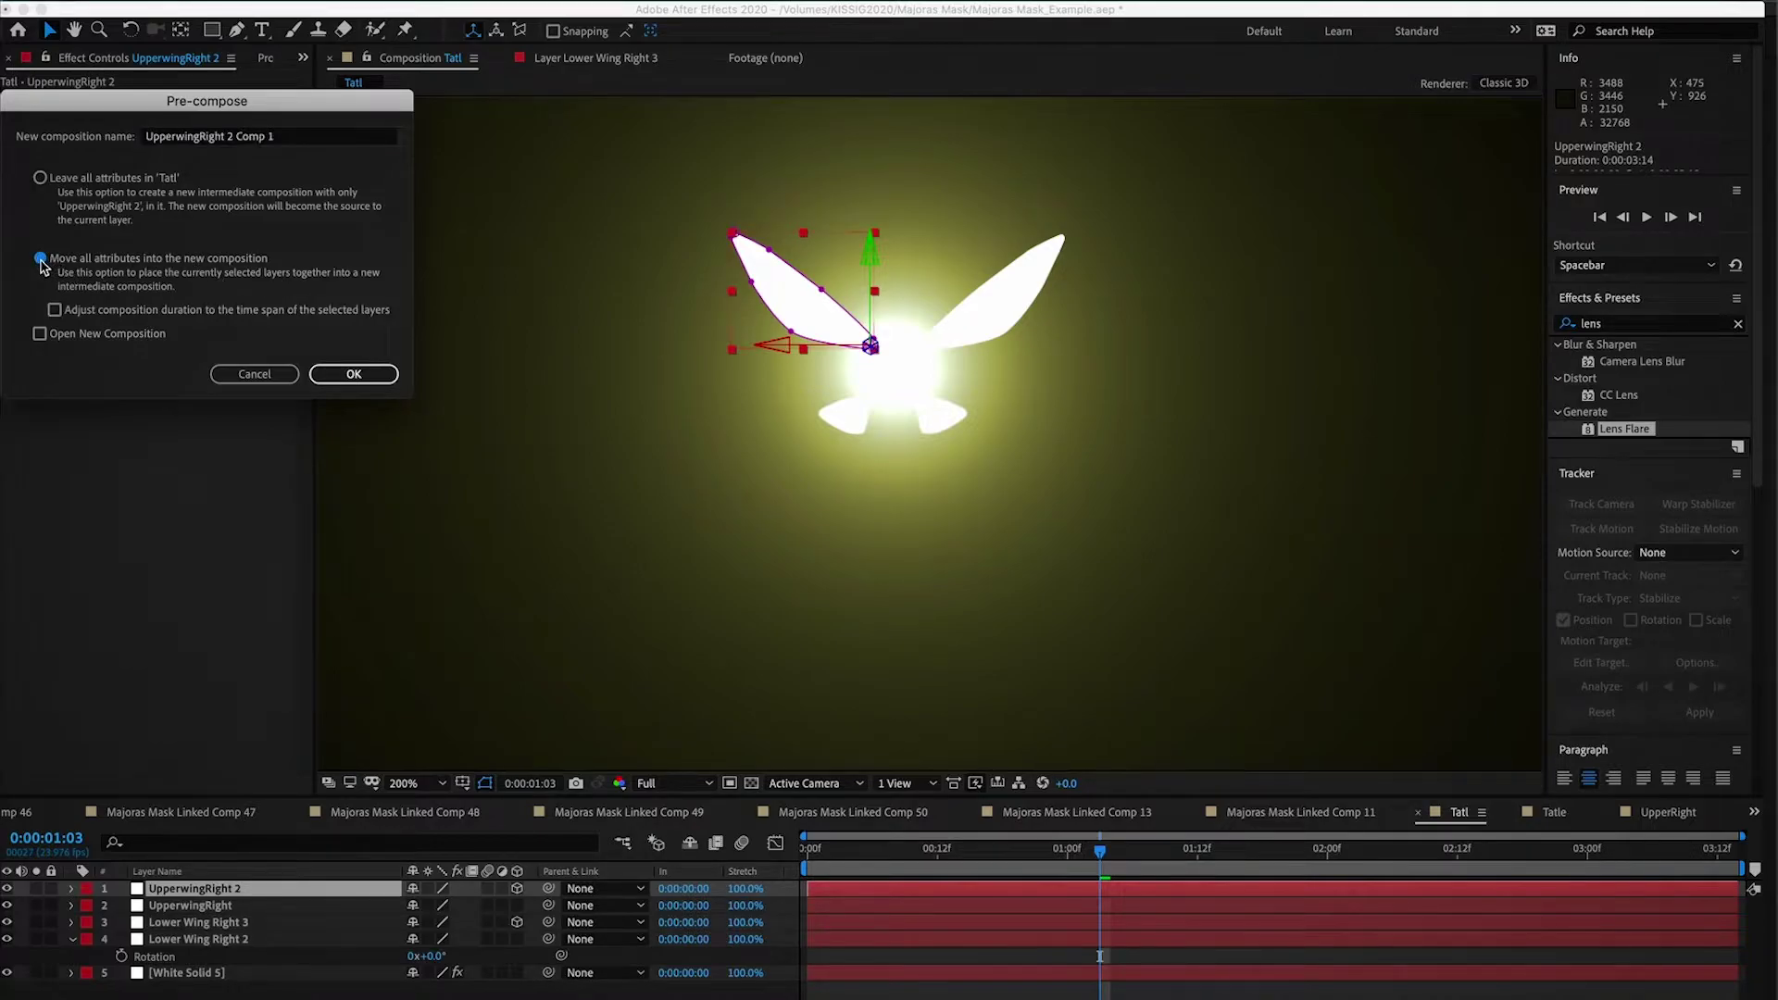
click(350, 375)
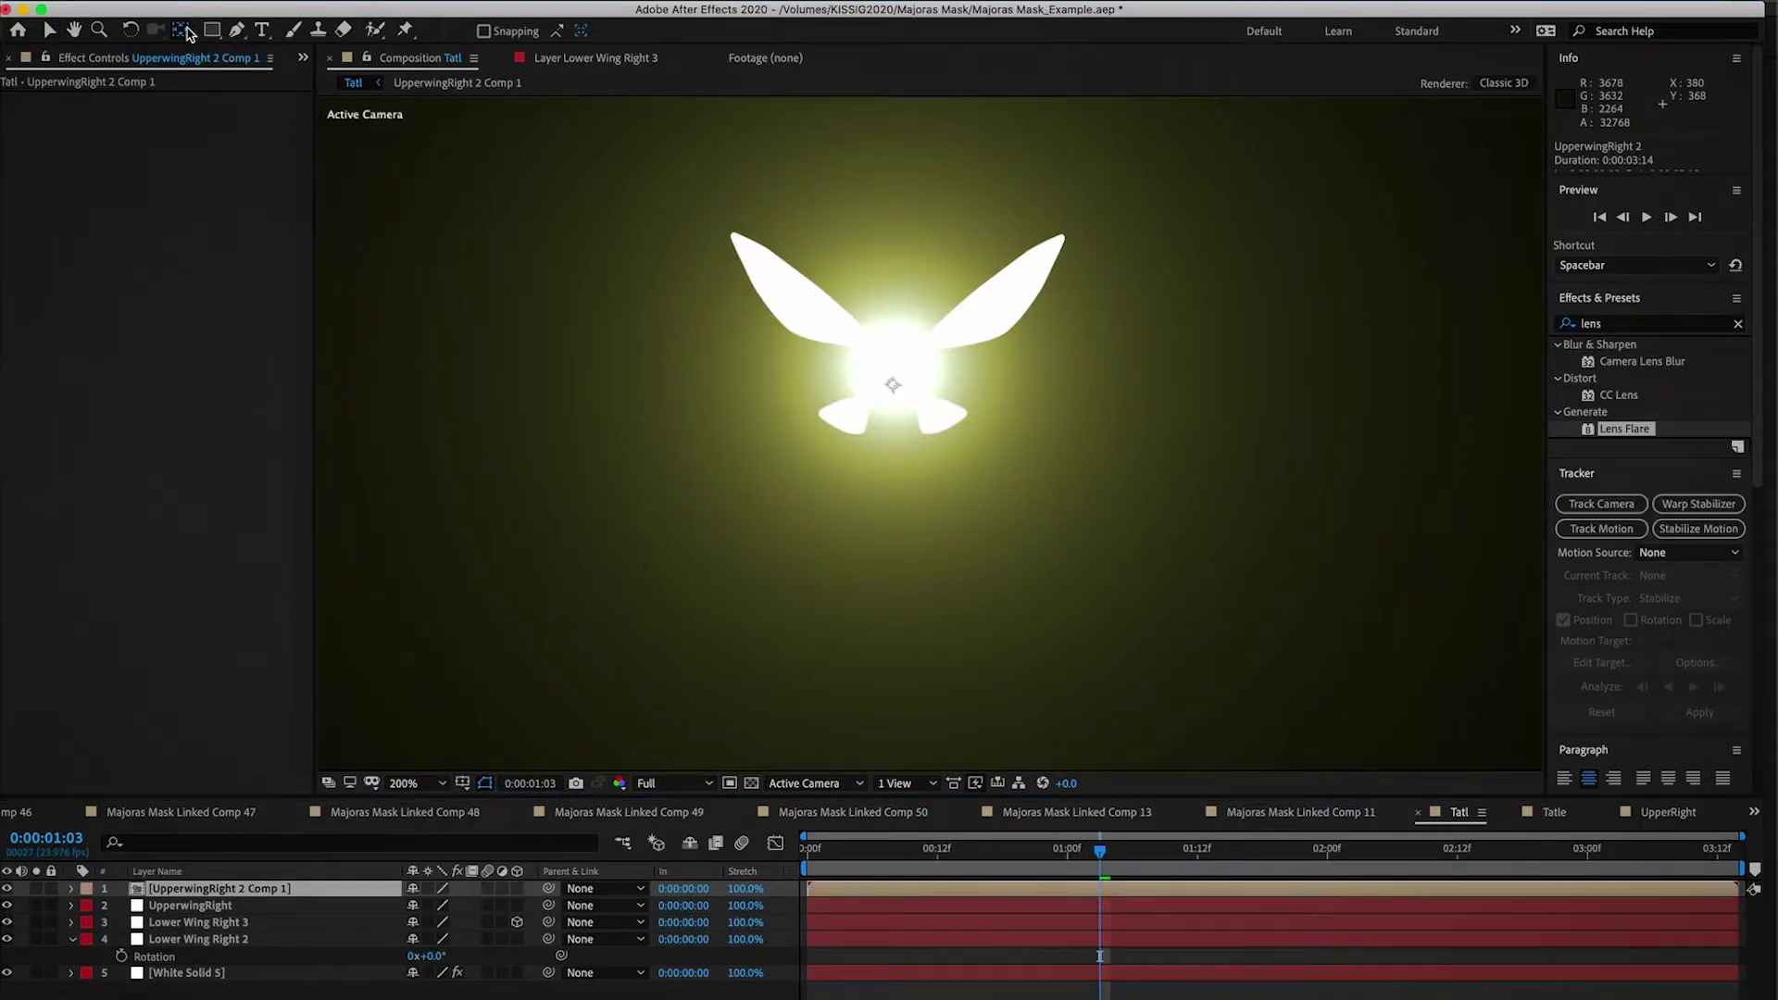
drag(892, 384, 859, 339)
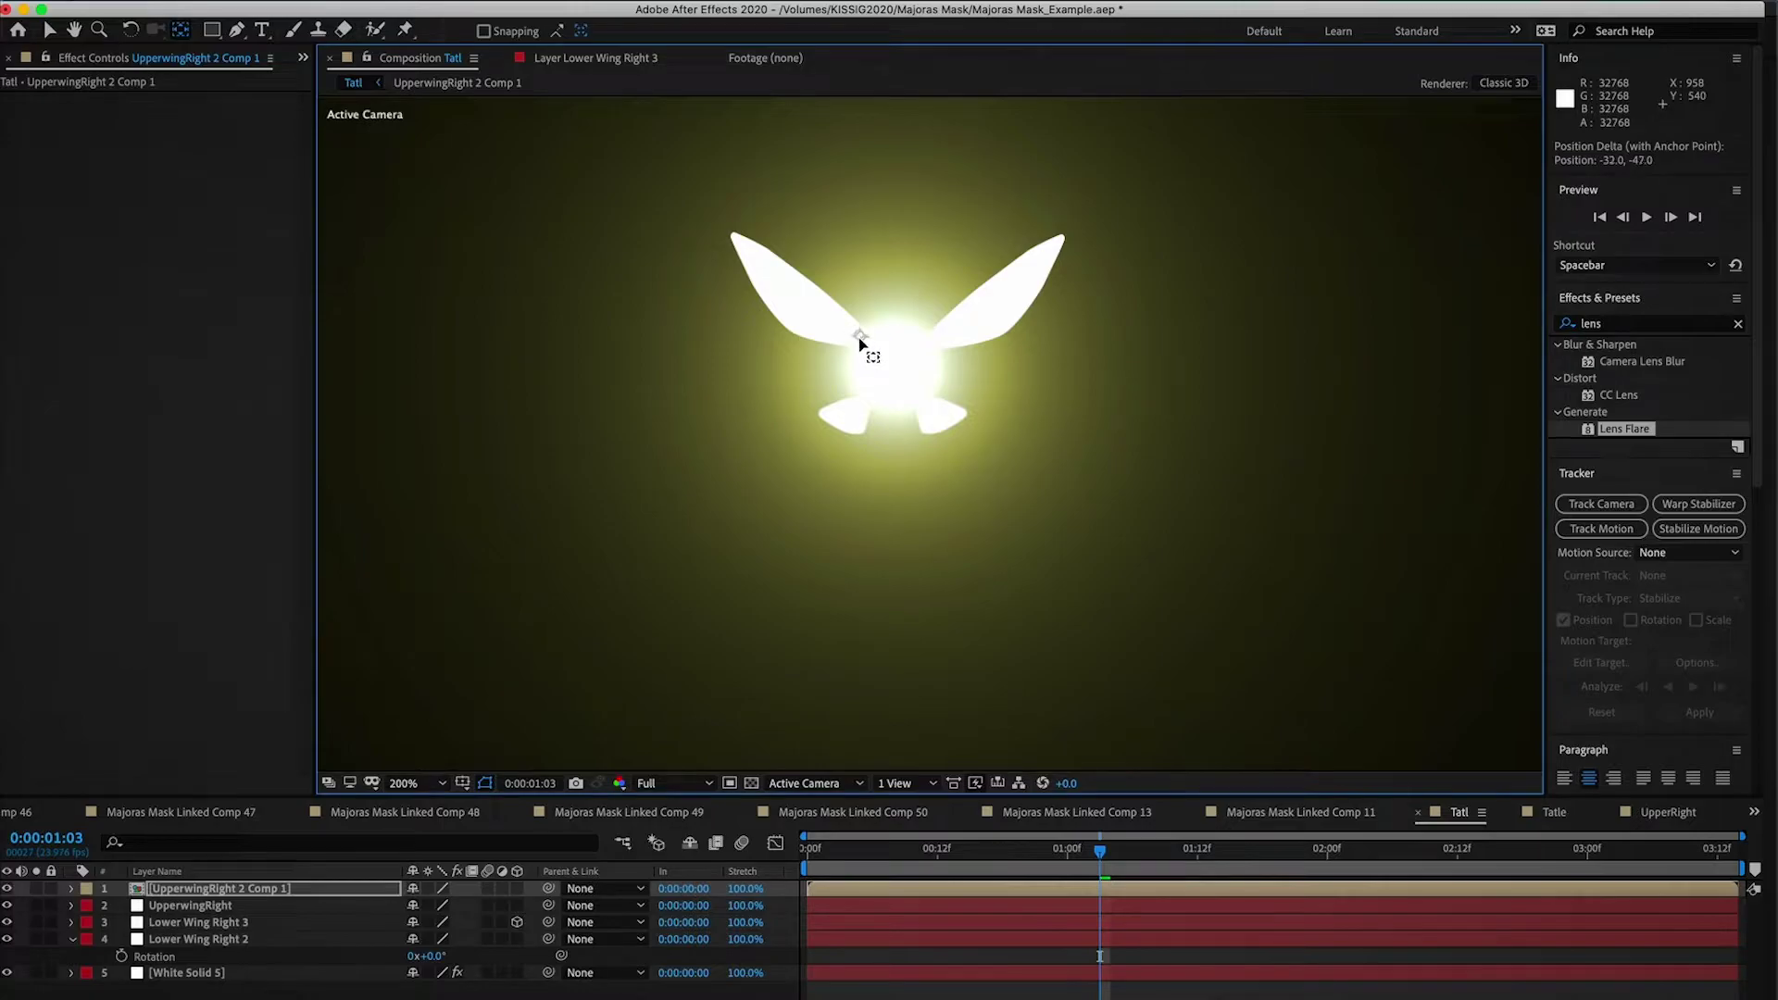
Step: Pre-compose the UpperwingRight layer with all attributes moved, and place its anchor point at the upper-right wing's base
click(236, 903)
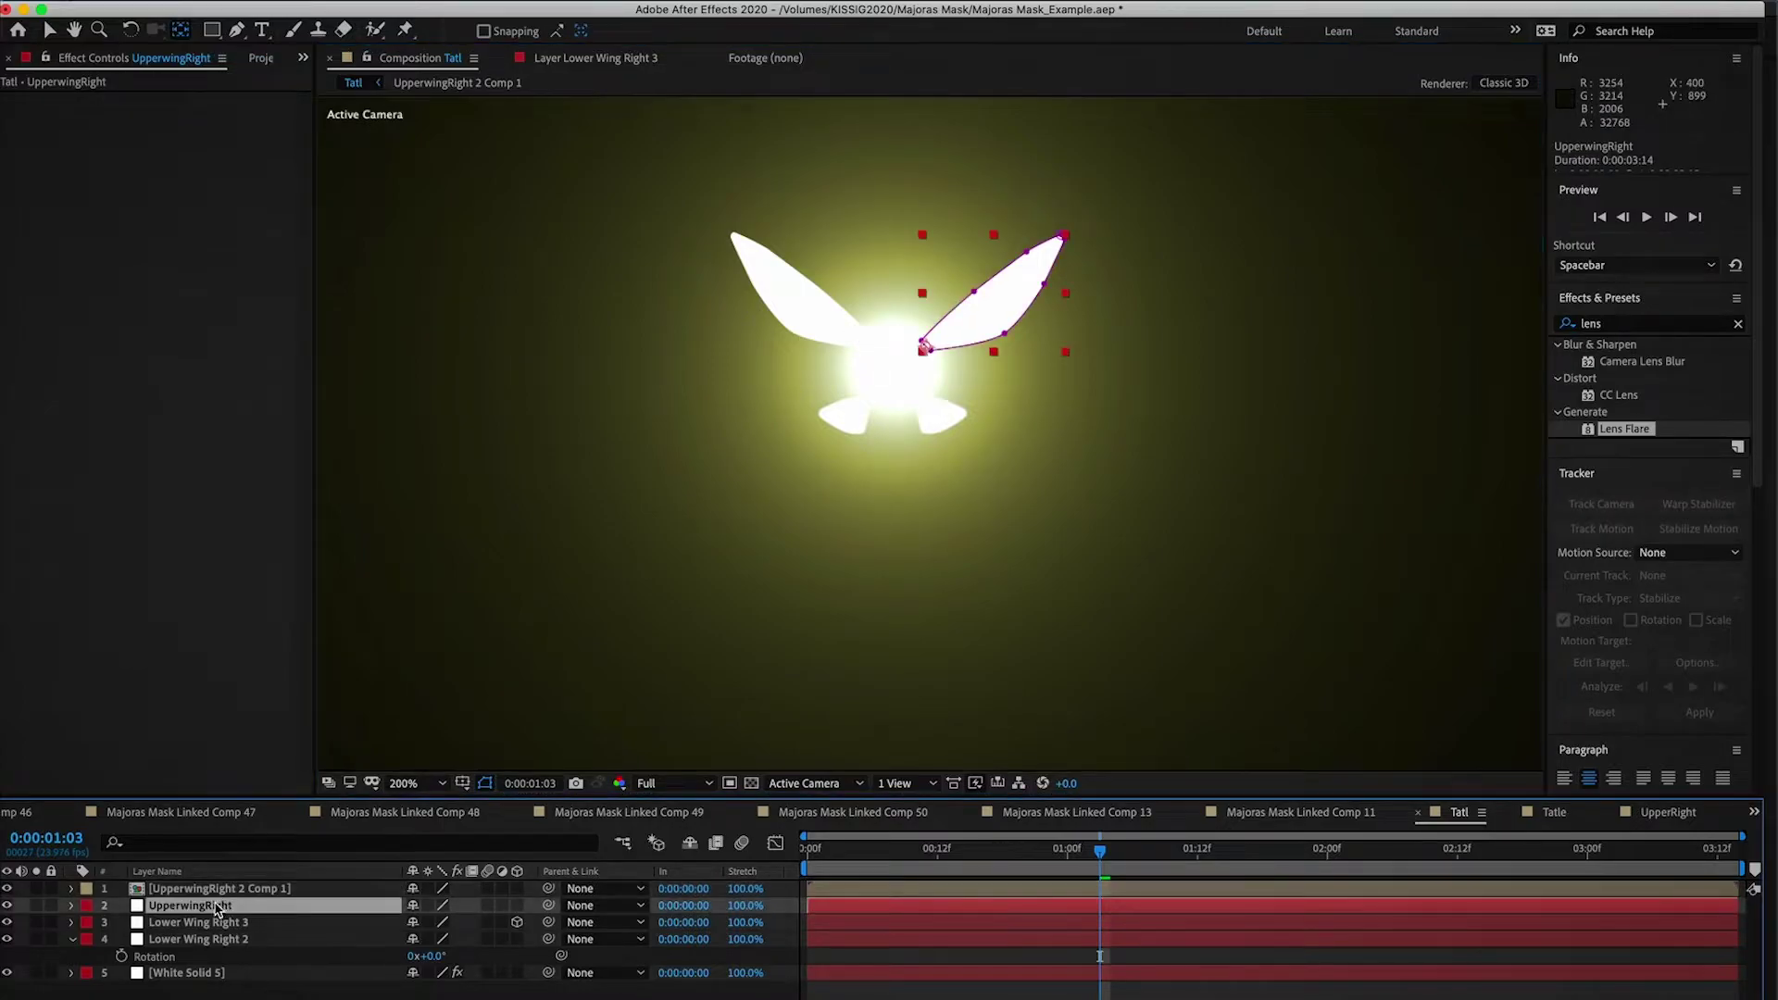
right_click(240, 900)
click(297, 919)
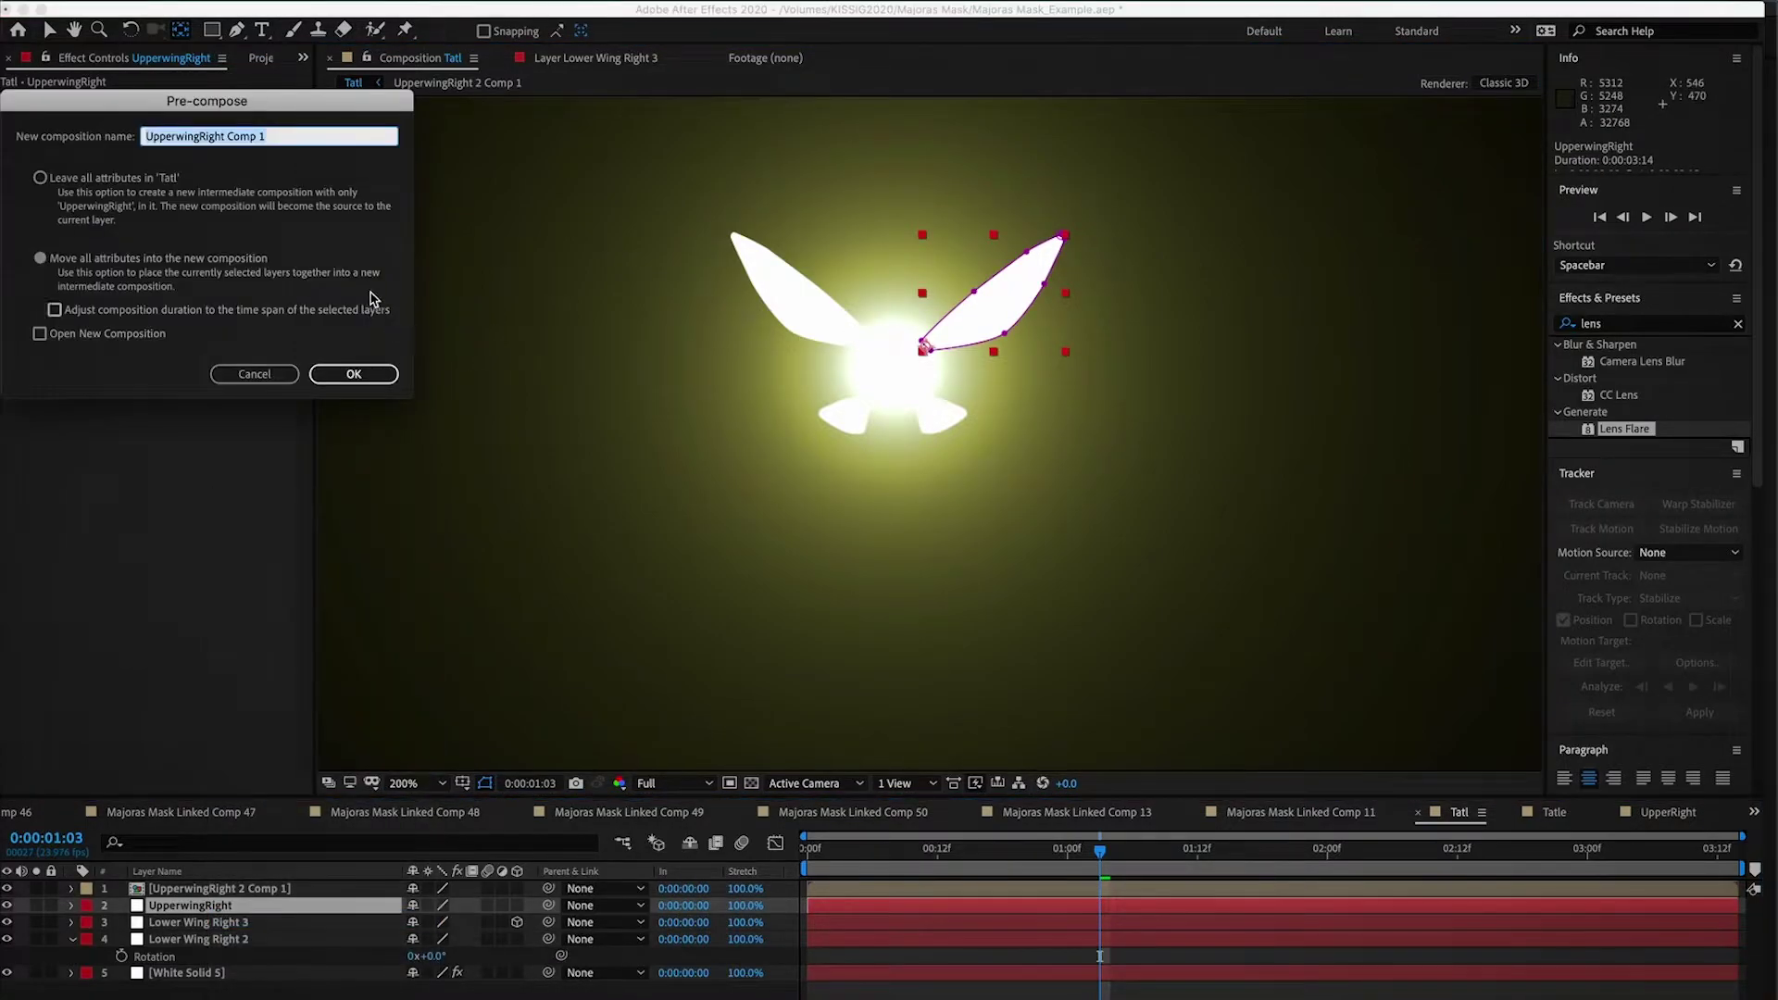
click(335, 375)
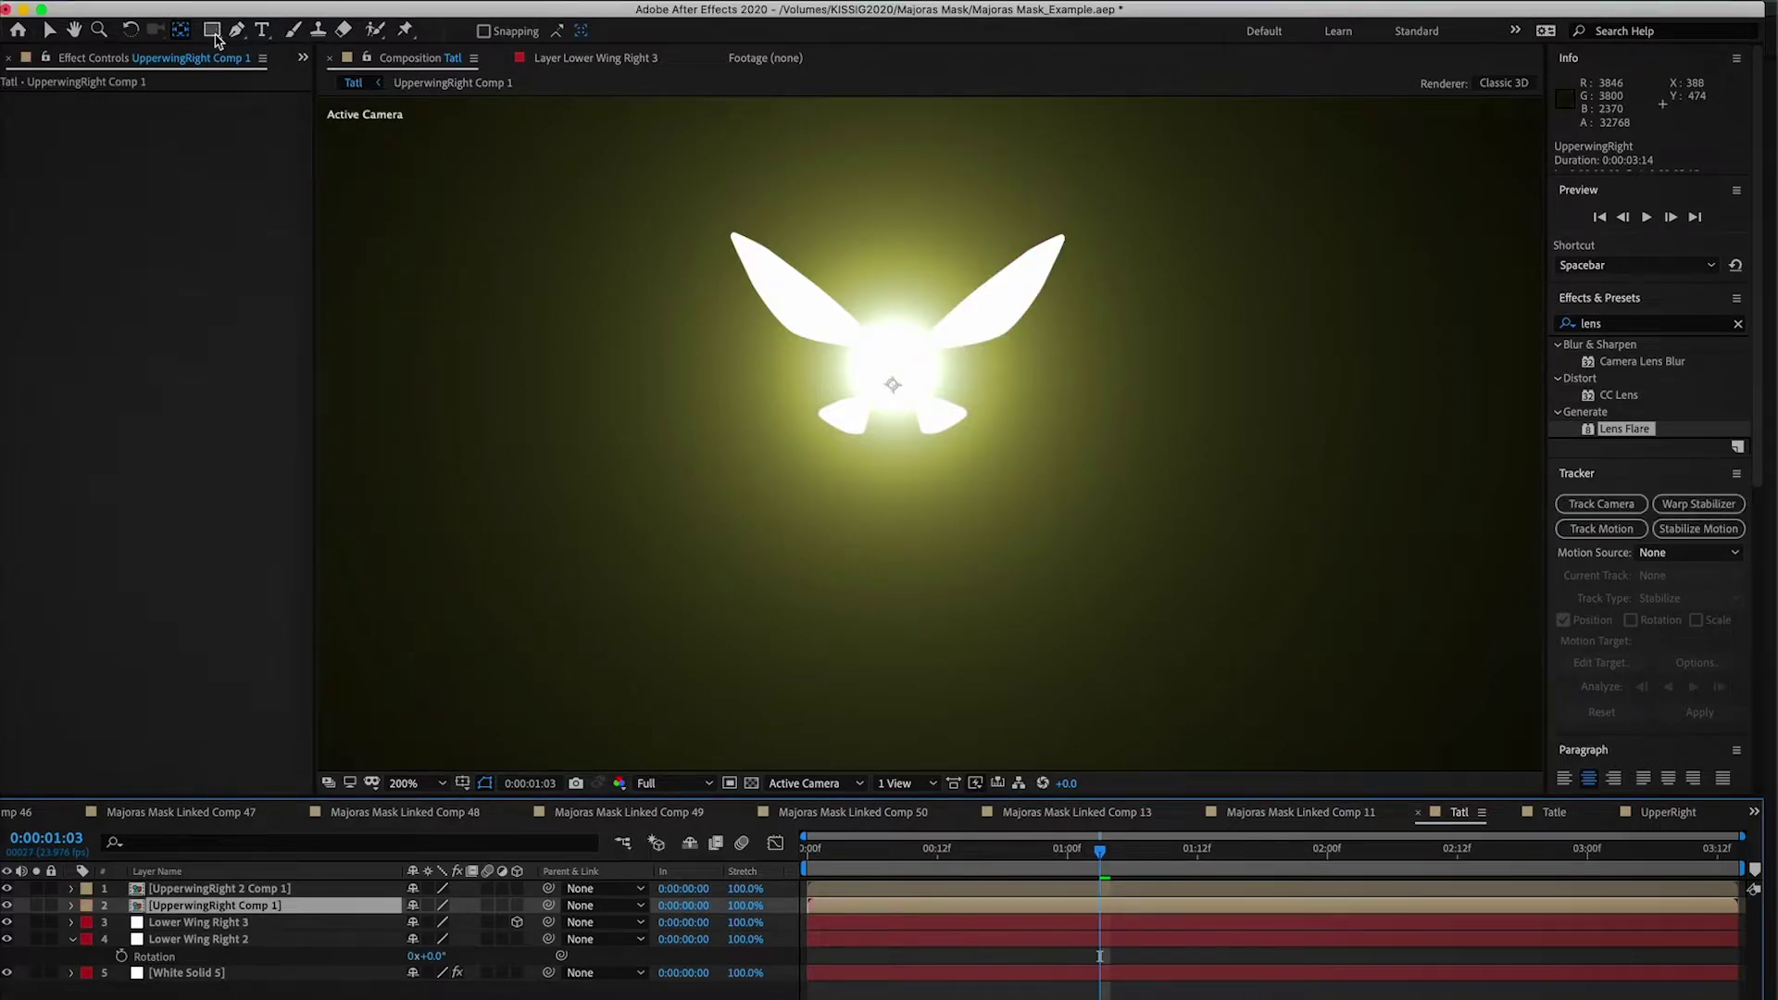
drag(895, 387, 938, 353)
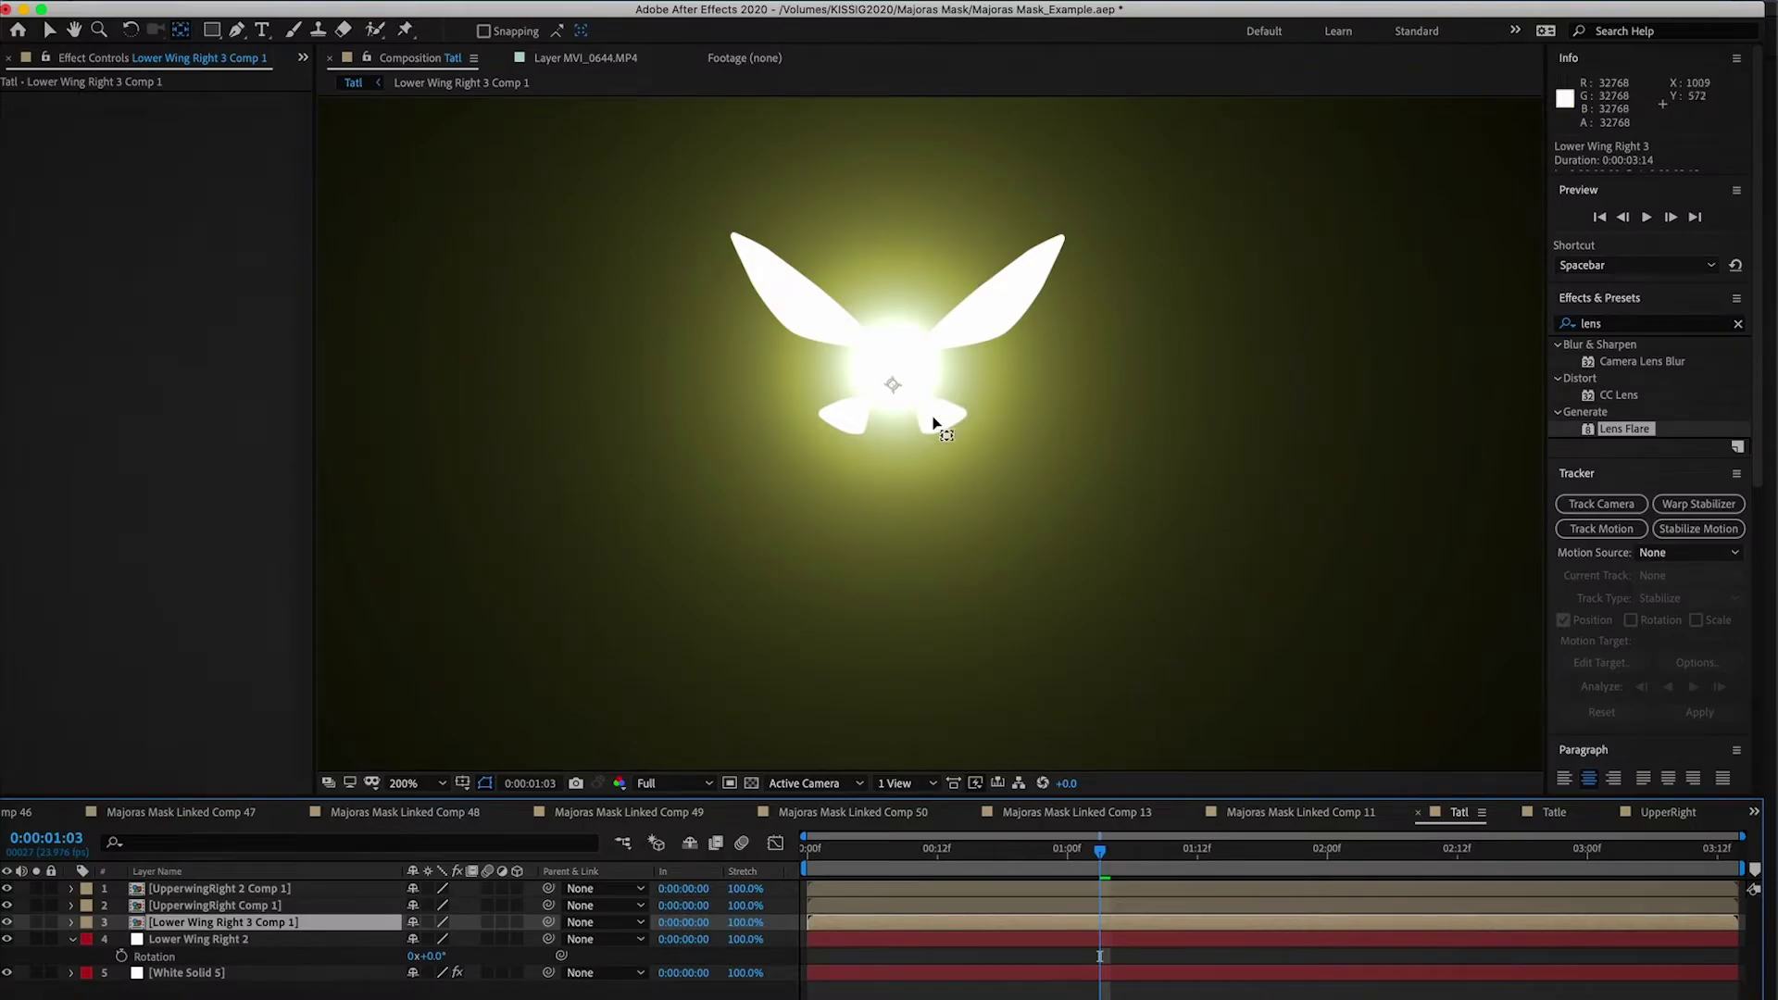
Step: Move the anchor point of Lower Wing Right 3 Comp 1 to the lower-left wing's base beside the orb
drag(896, 387, 863, 404)
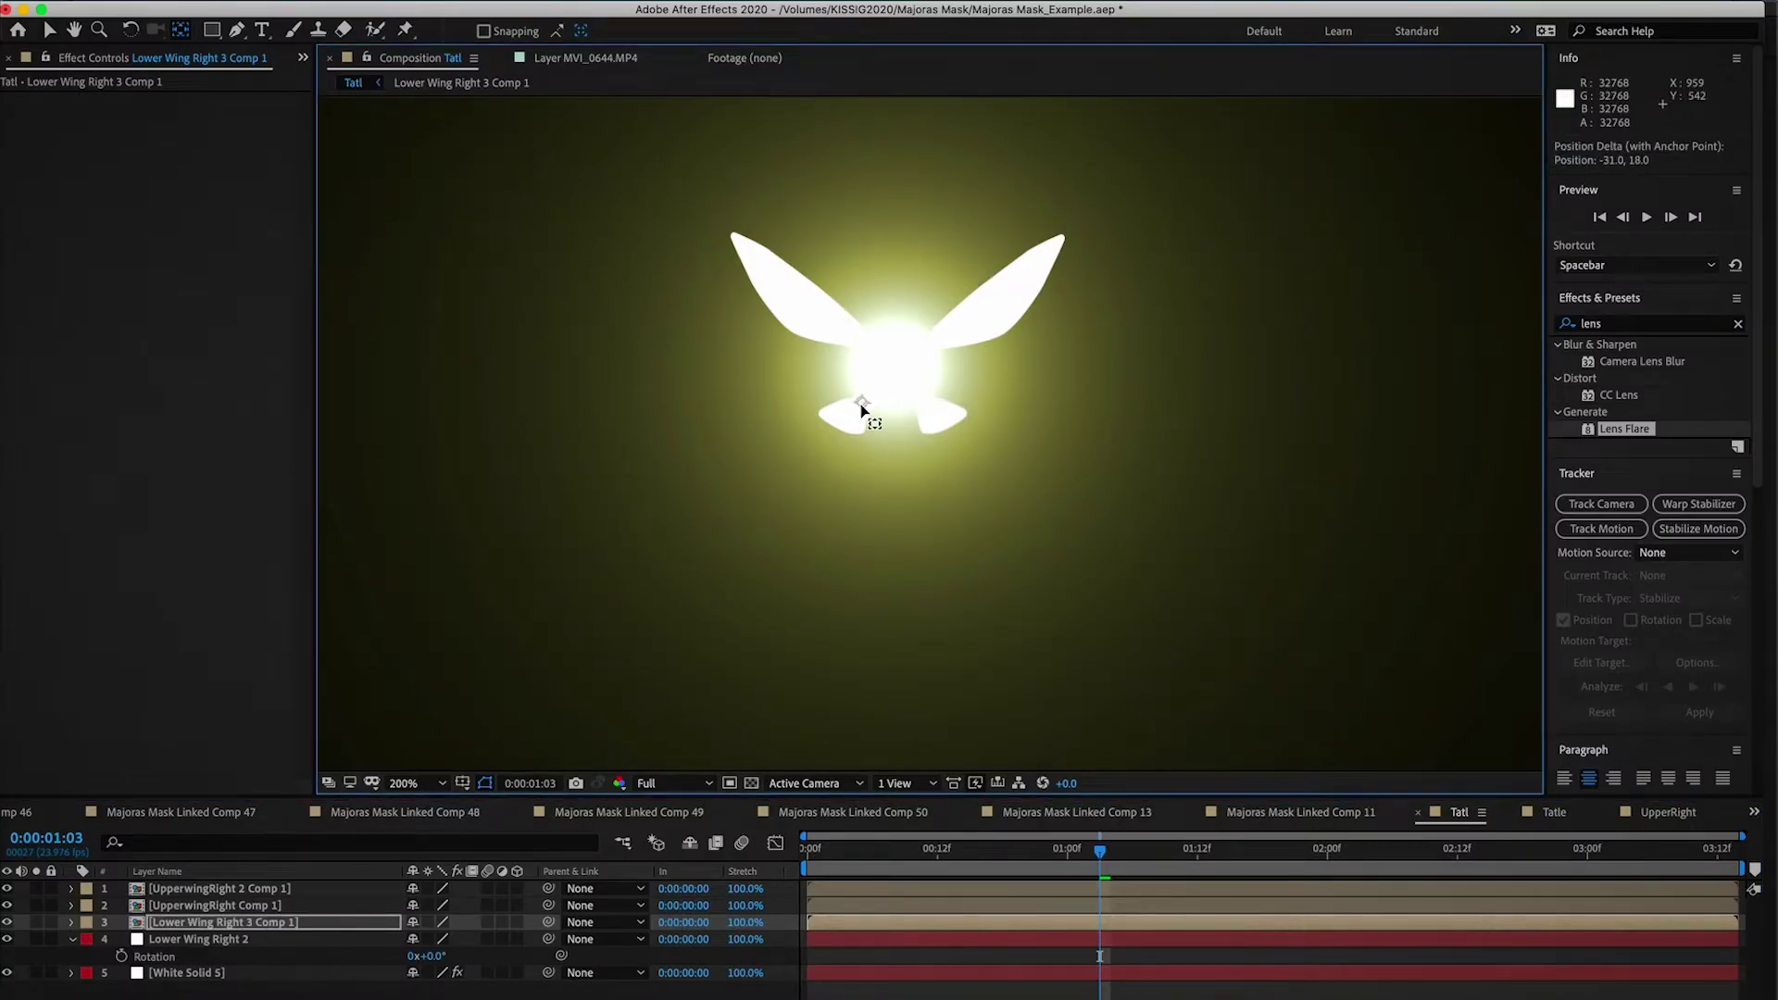
Step: Pre-compose Lower Wing Right 2 with all attributes moved, and place its anchor point at the lower-right wing's base
click(226, 942)
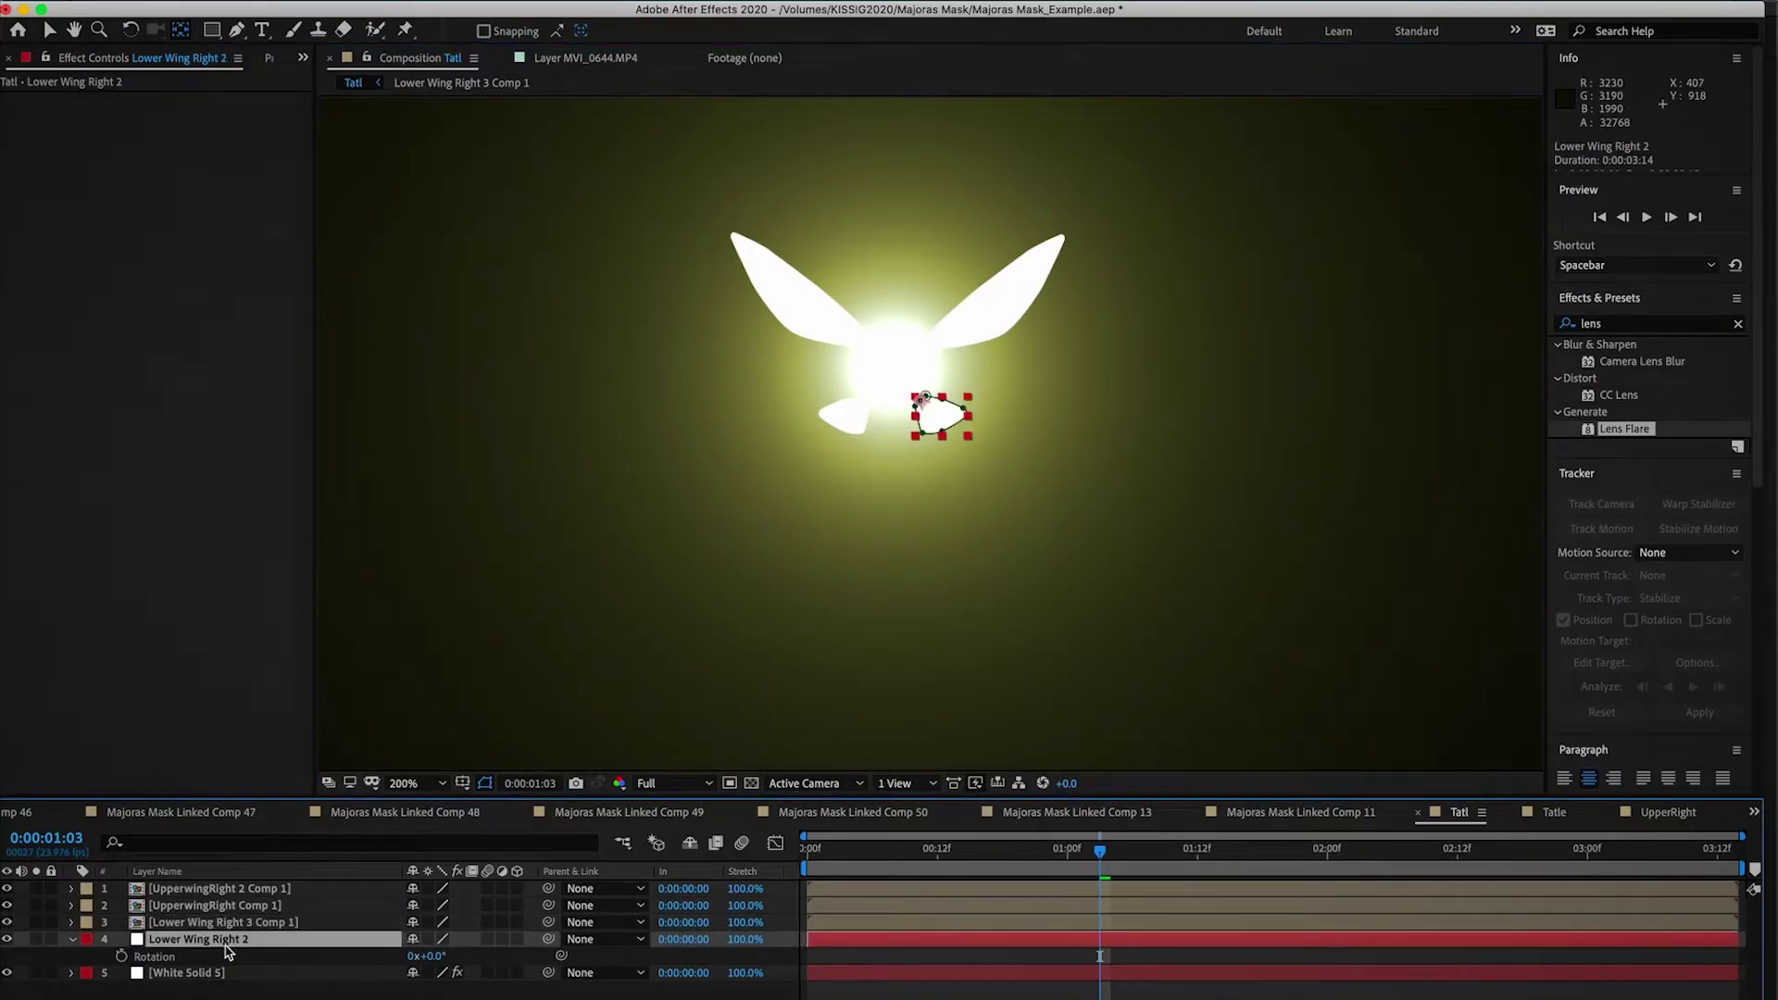
right_click(222, 949)
click(278, 908)
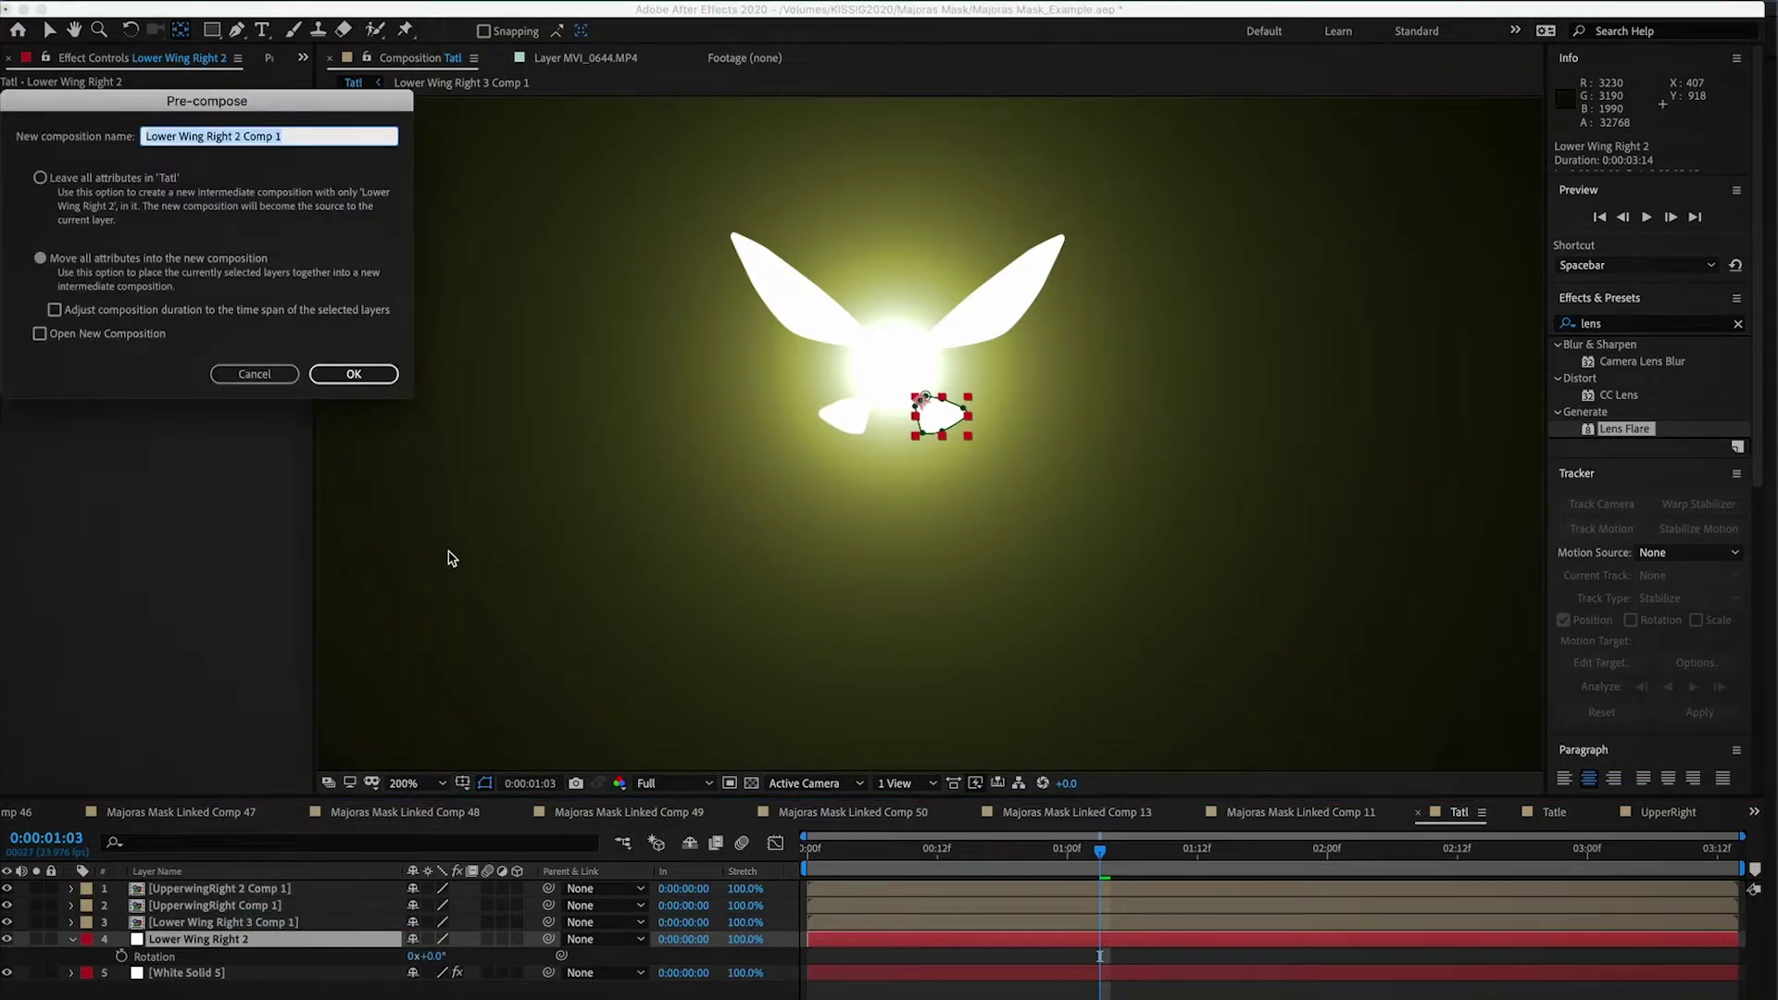
click(356, 373)
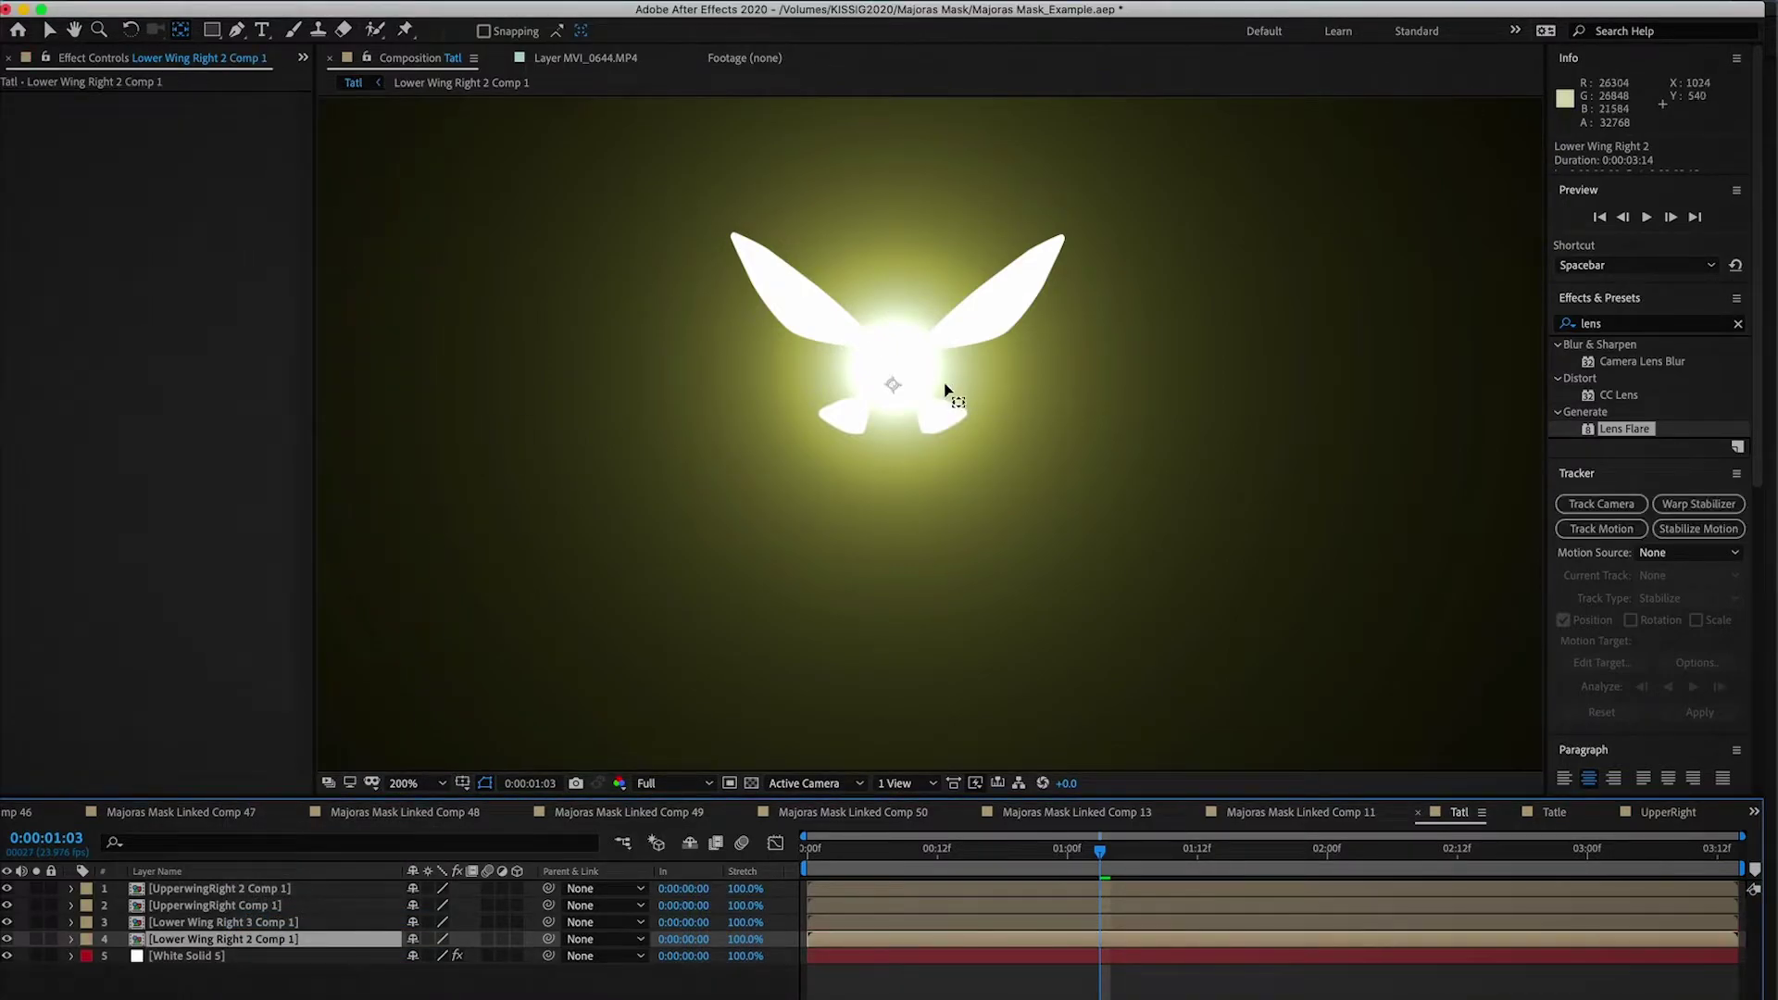
drag(895, 386, 934, 402)
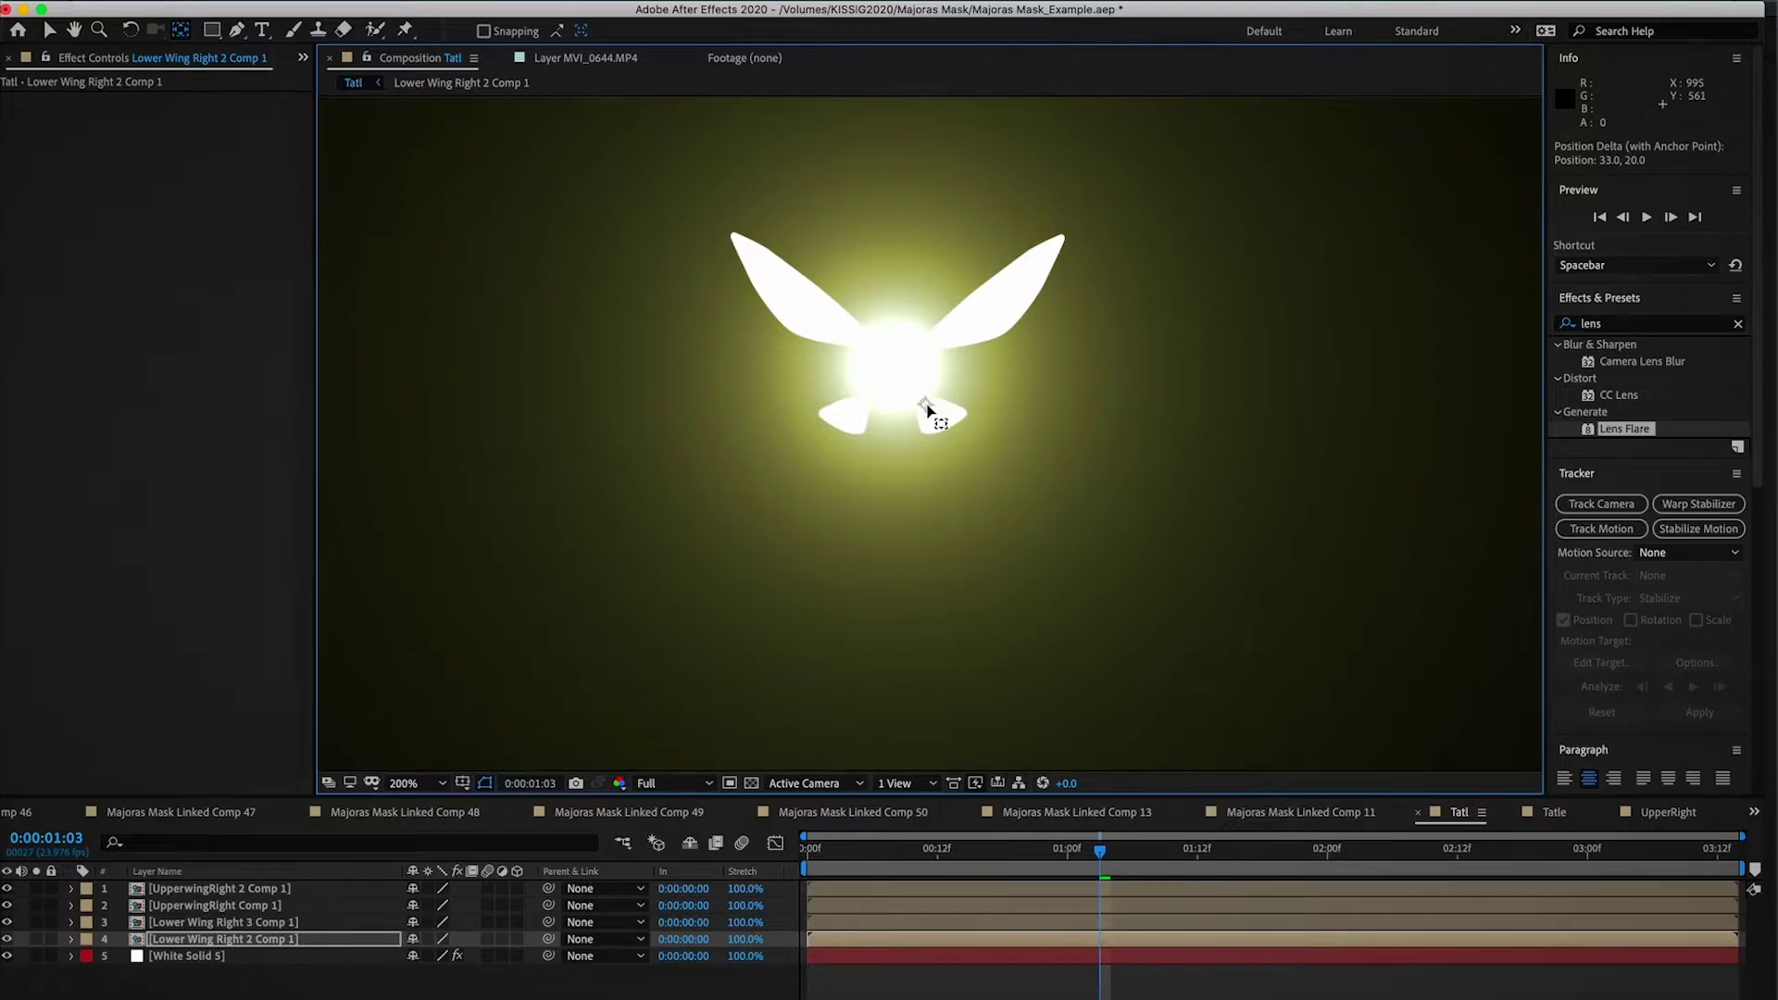
click(51, 33)
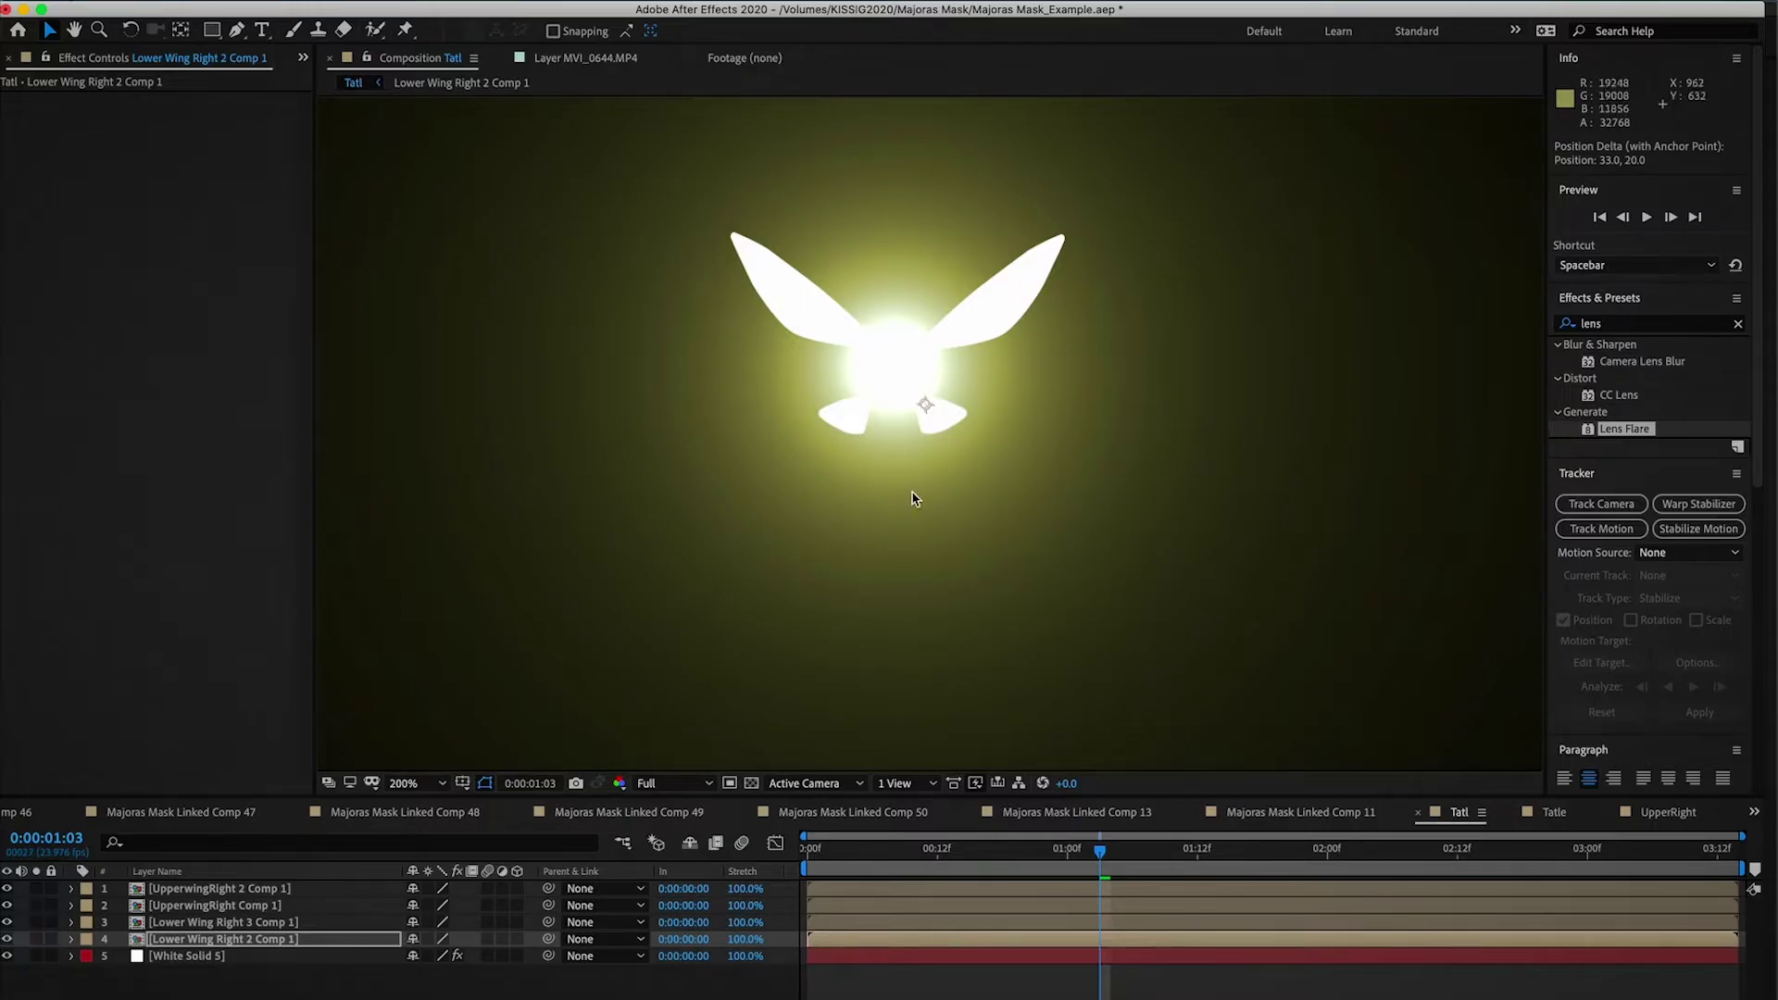
Step: Turn on the 3D layer option for the pre-composed wing layers
click(516, 939)
click(517, 888)
click(517, 905)
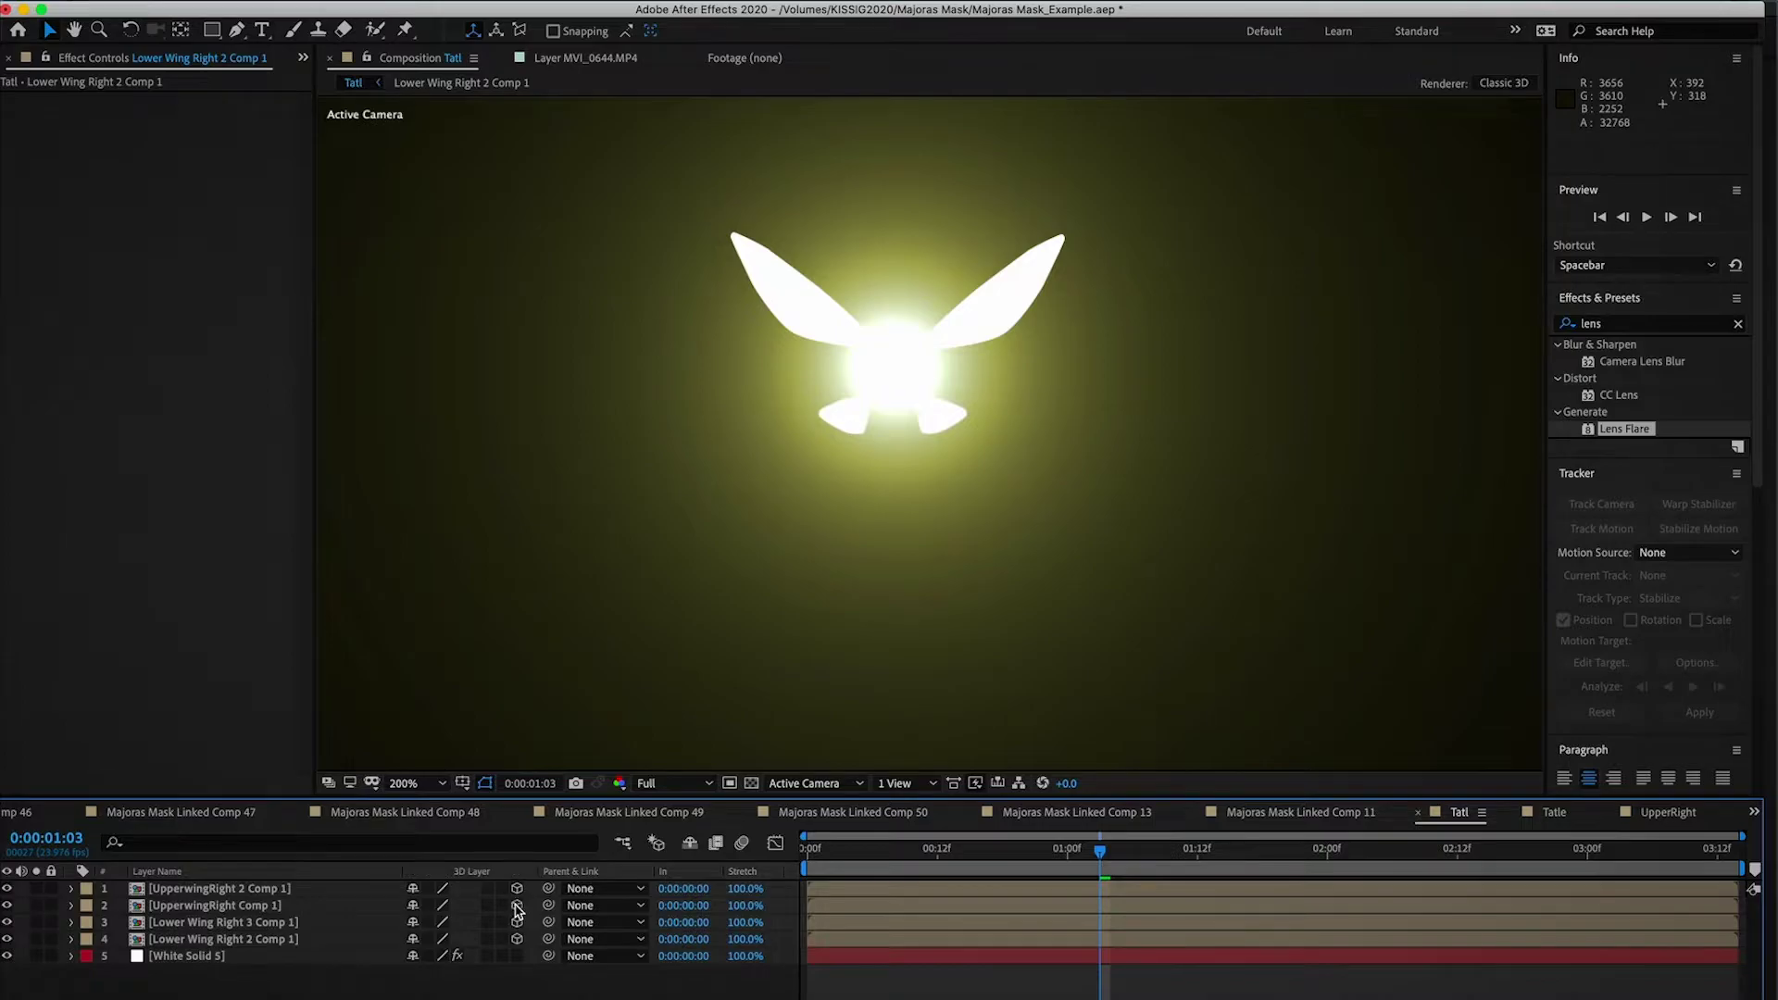
Step: Search the effects for "glow"
click(1639, 326)
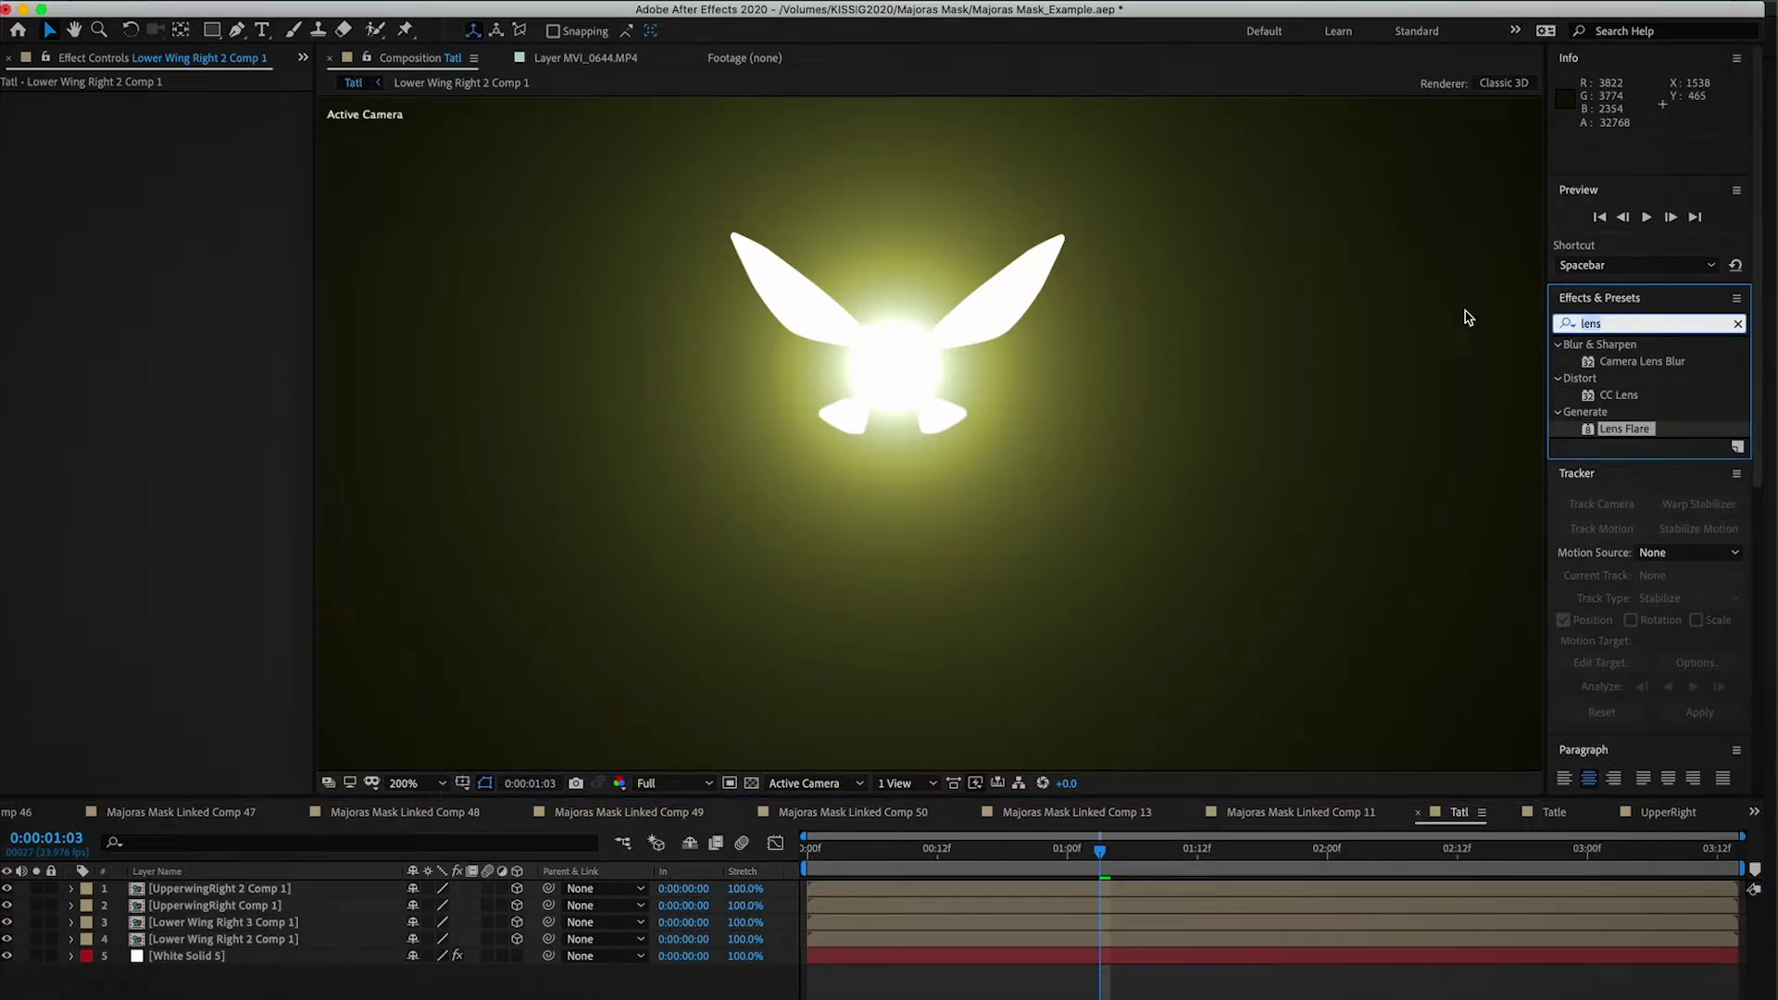
text(glow)
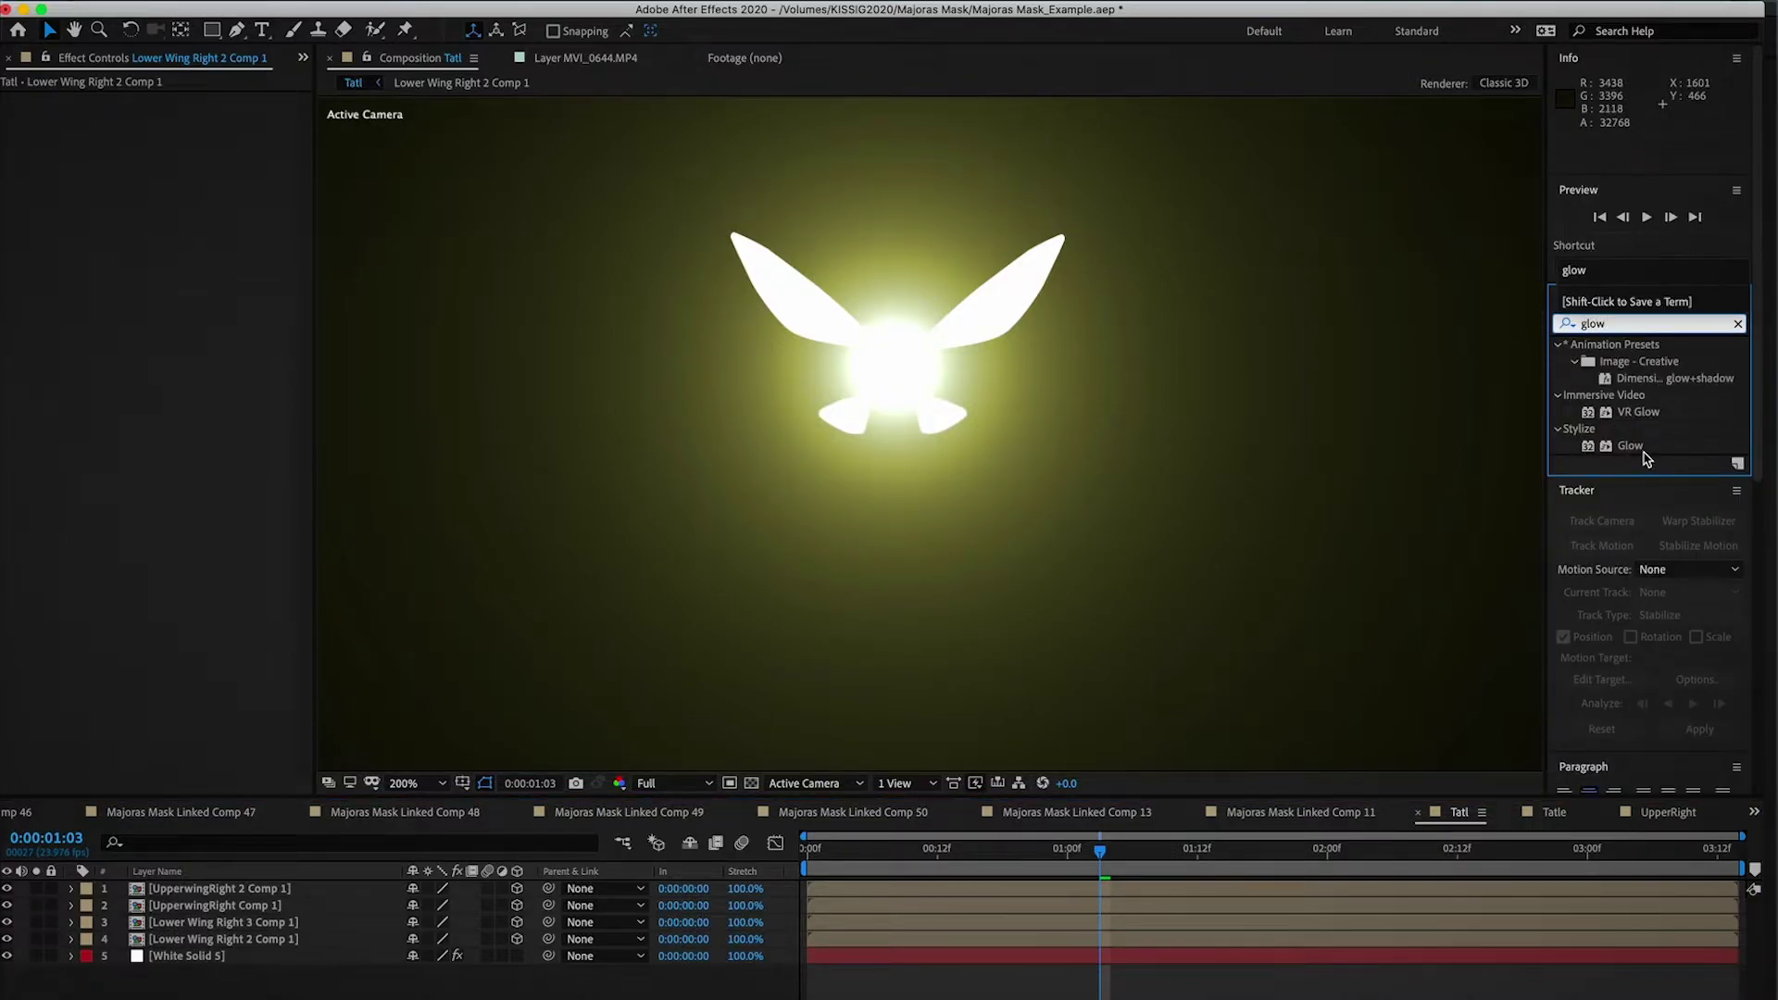
click(1633, 448)
drag(1632, 448, 273, 890)
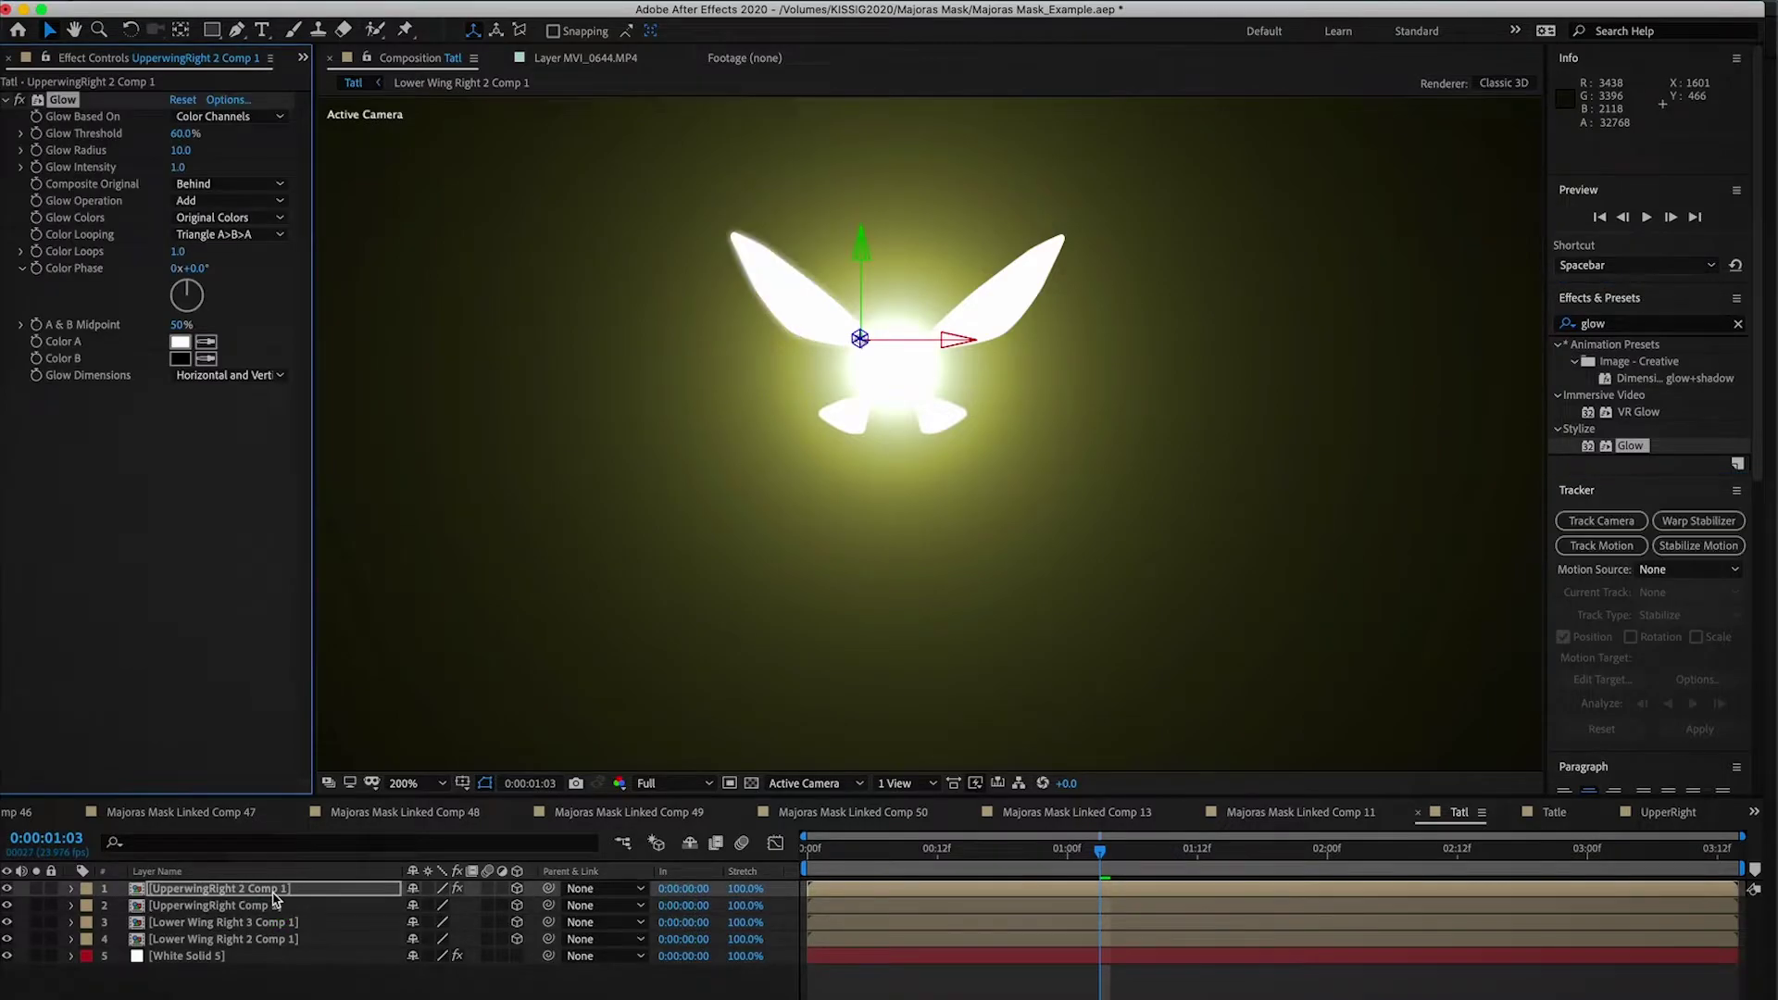
key(super+z)
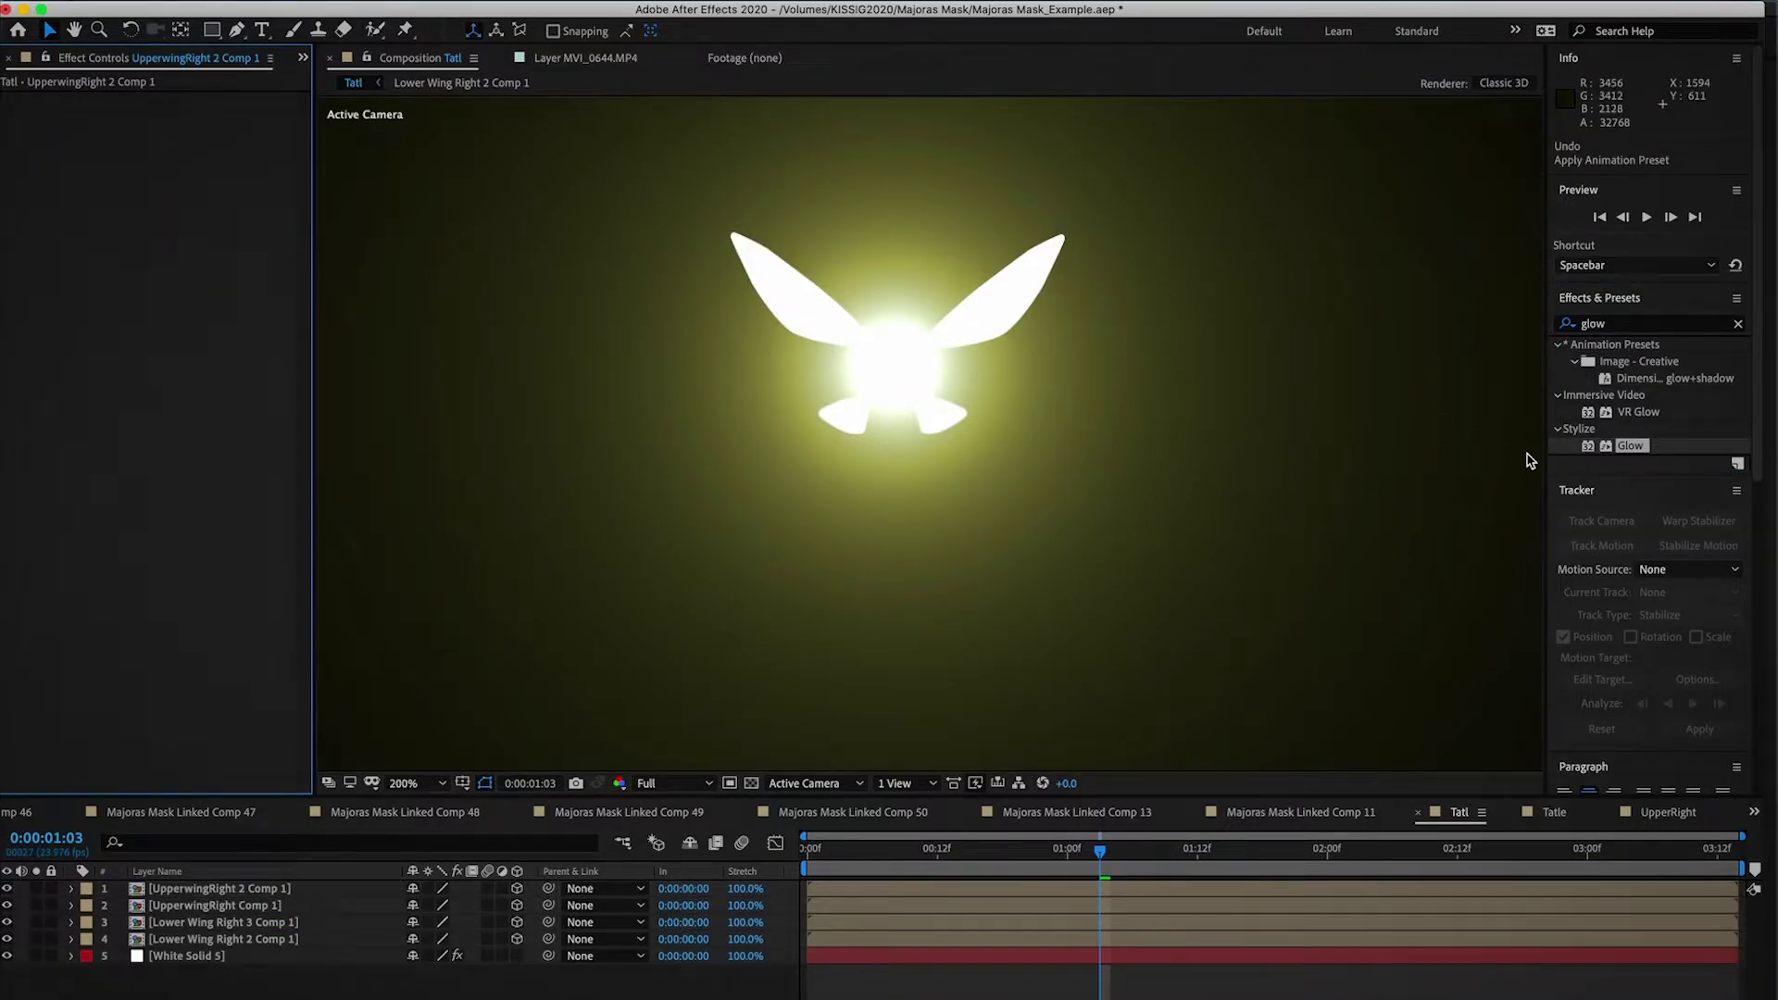
Step: Apply the Stylize Glow effect to UpperwingRight 2 Comp 1 and set its Glow Radius to 42
drag(1649, 450, 176, 892)
drag(182, 150, 222, 153)
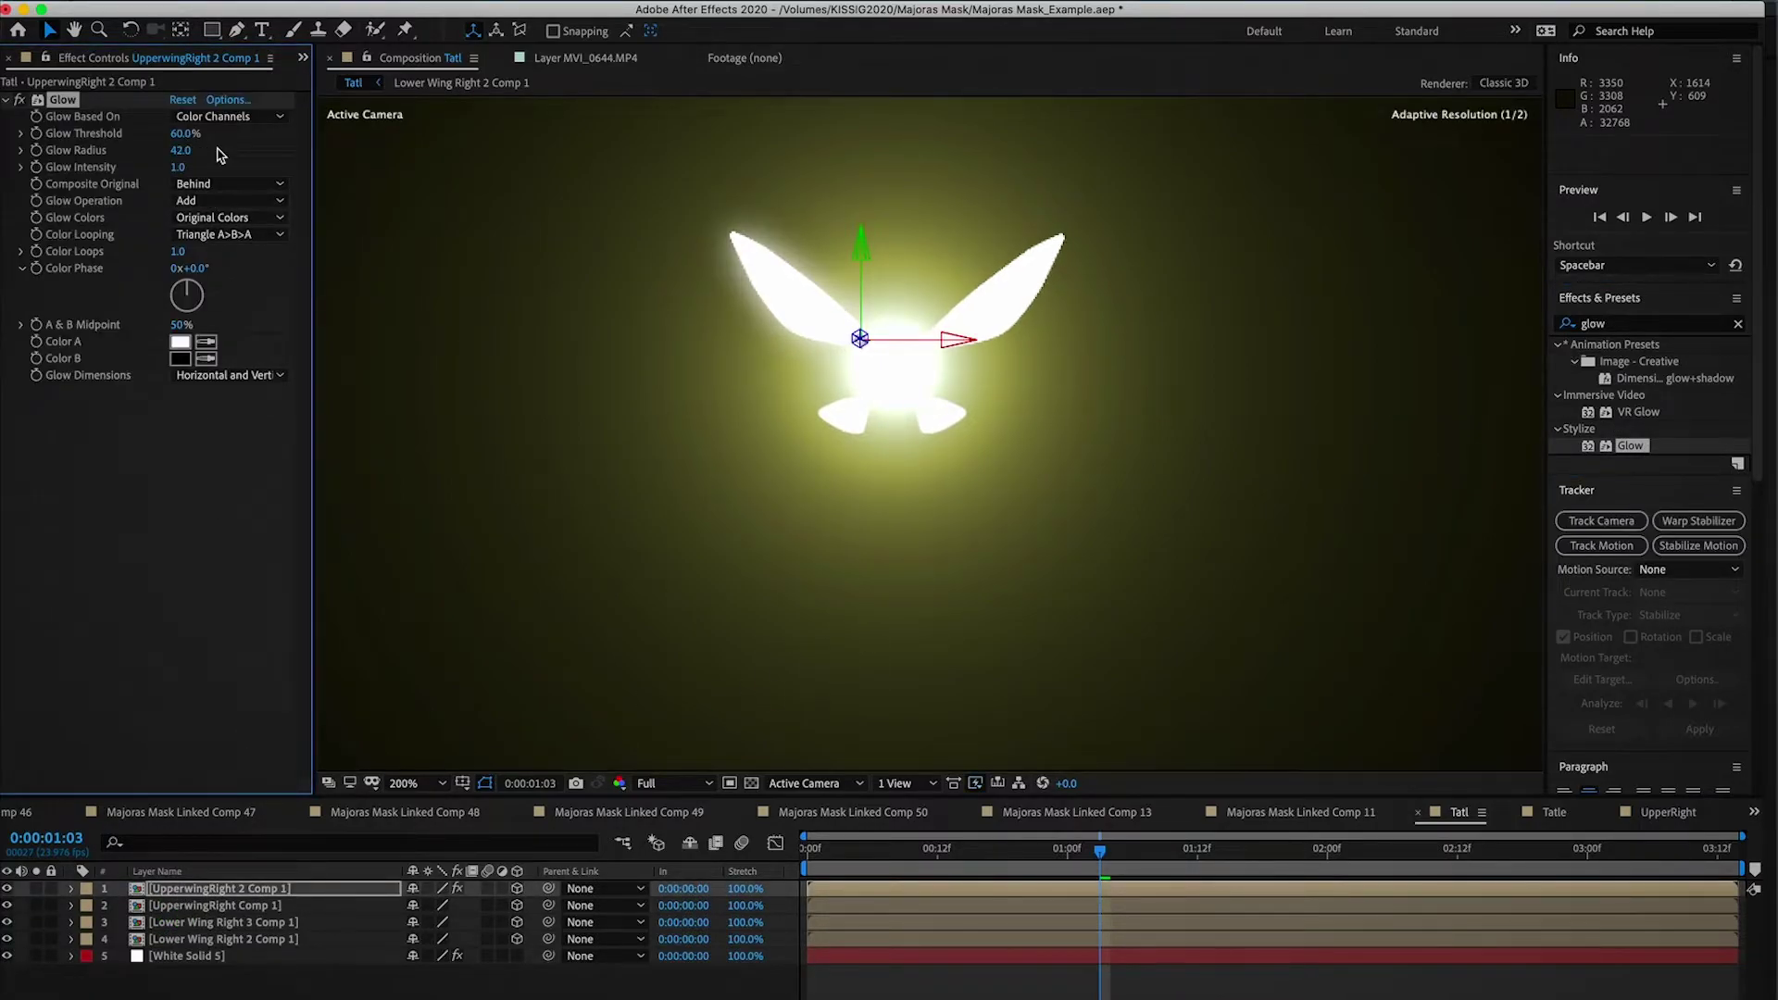
Step: Set the Glow effect's Color A to the pale yellow FFF8CB
click(180, 342)
drag(934, 940, 937, 912)
drag(727, 764, 708, 687)
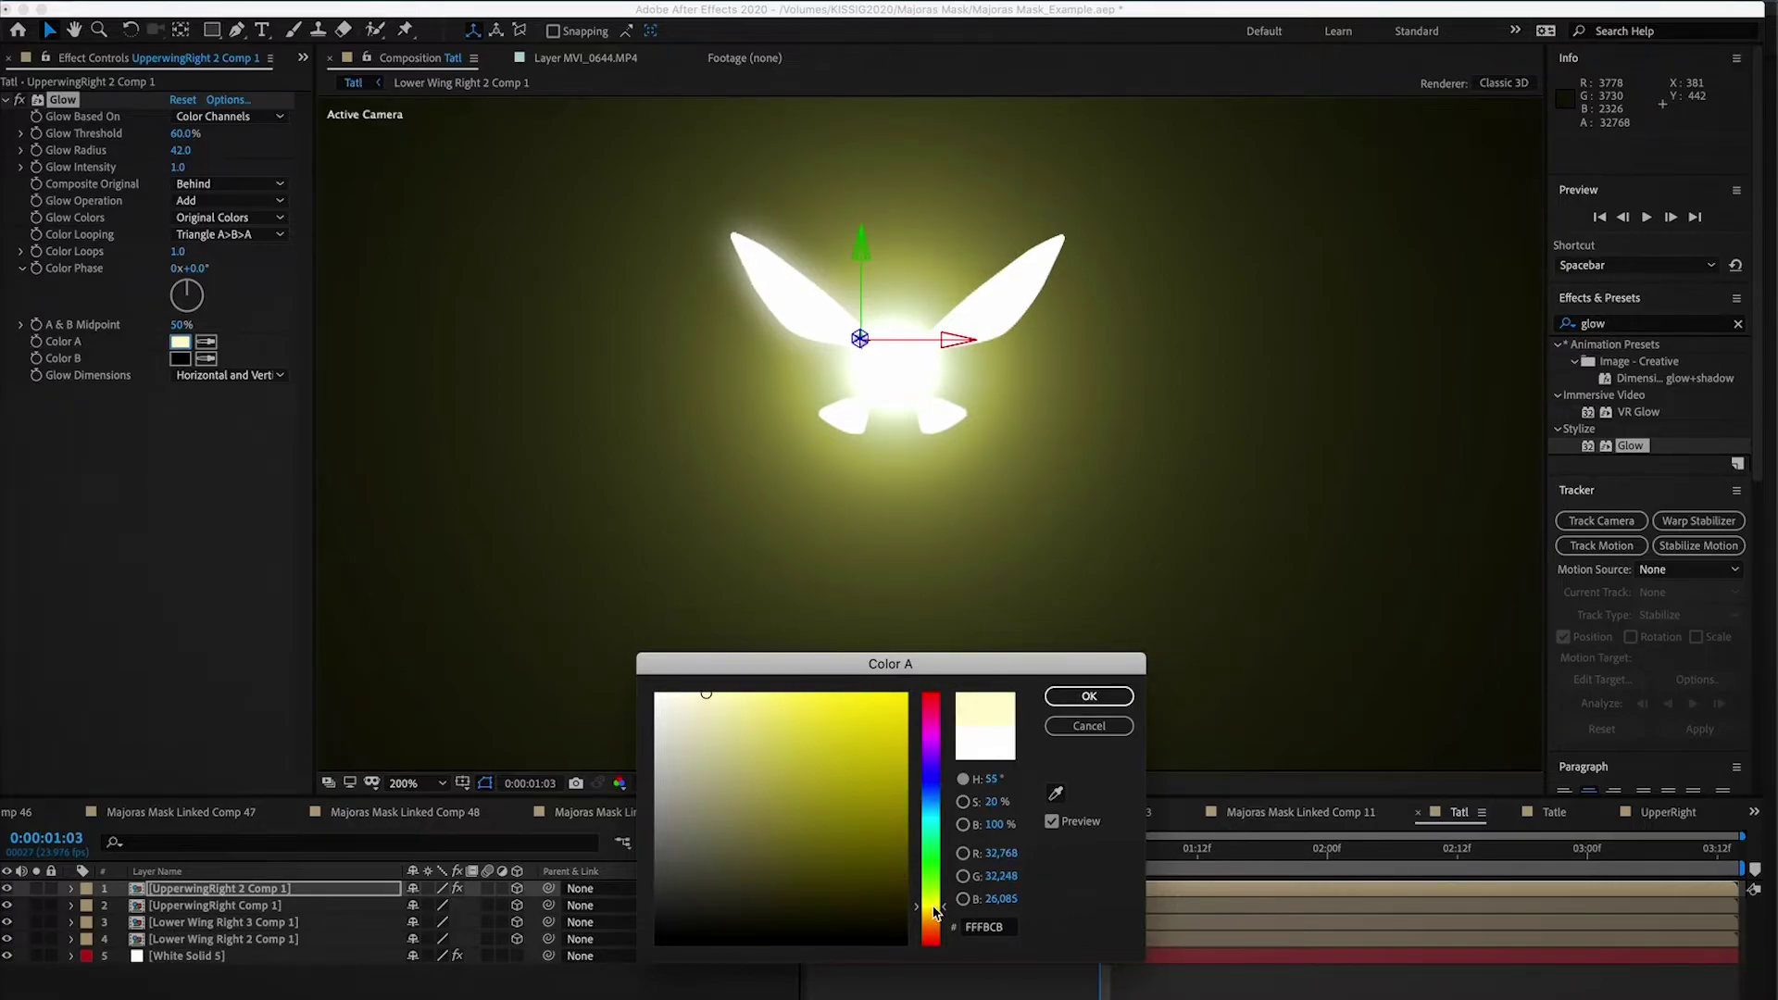
click(1089, 695)
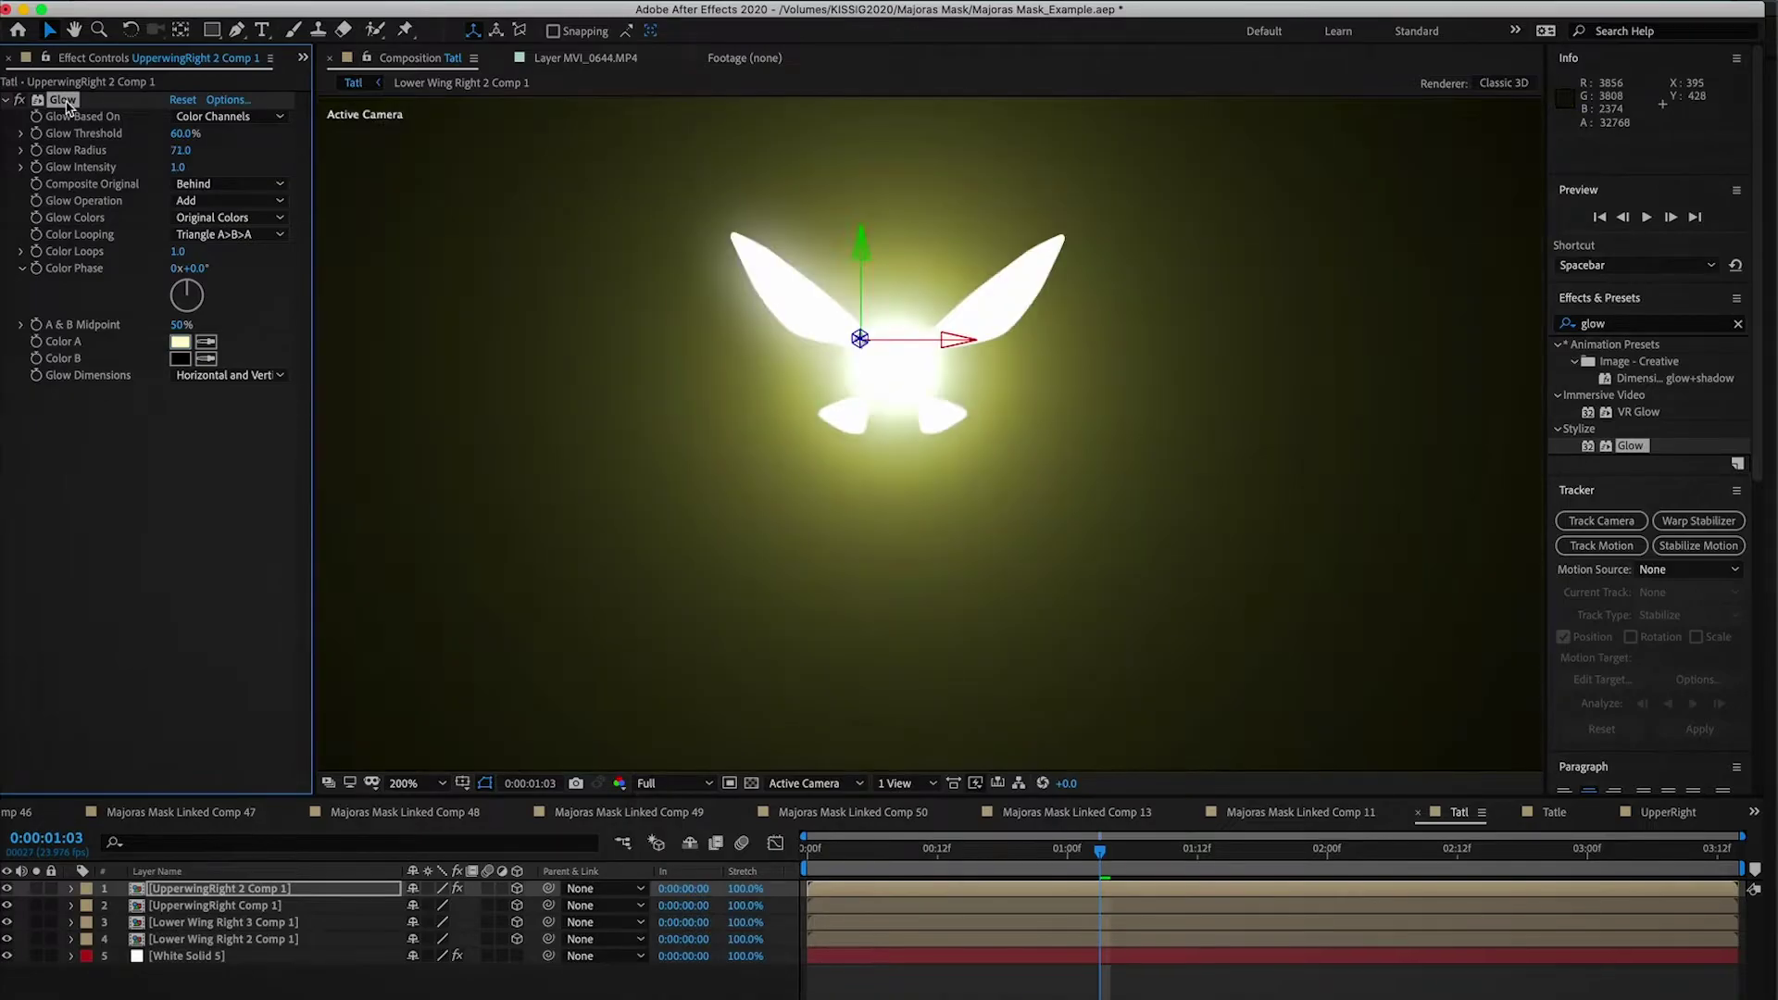
Step: Paste the Glow effect onto UpperwingRight Comp 1, Lower Wing Right 3 Comp 1 and Lower Wing Right 2 Comp 1, and deselect them
click(237, 906)
shift+click(232, 940)
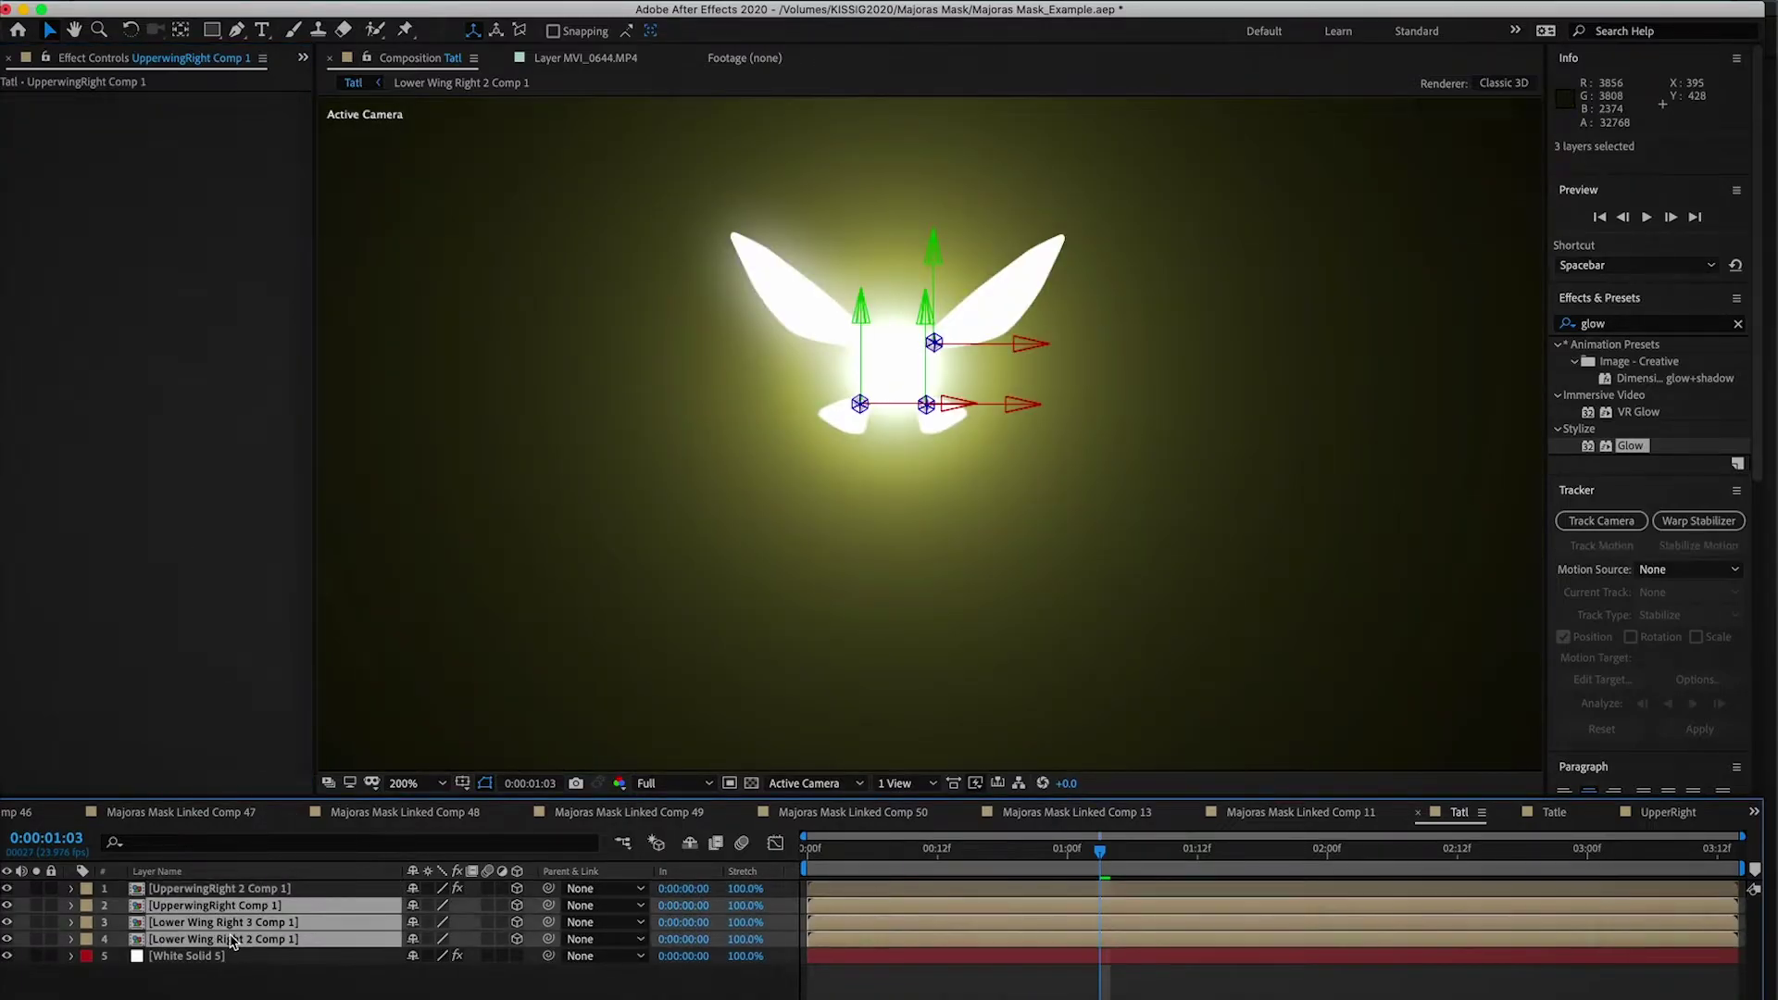
key(super+v)
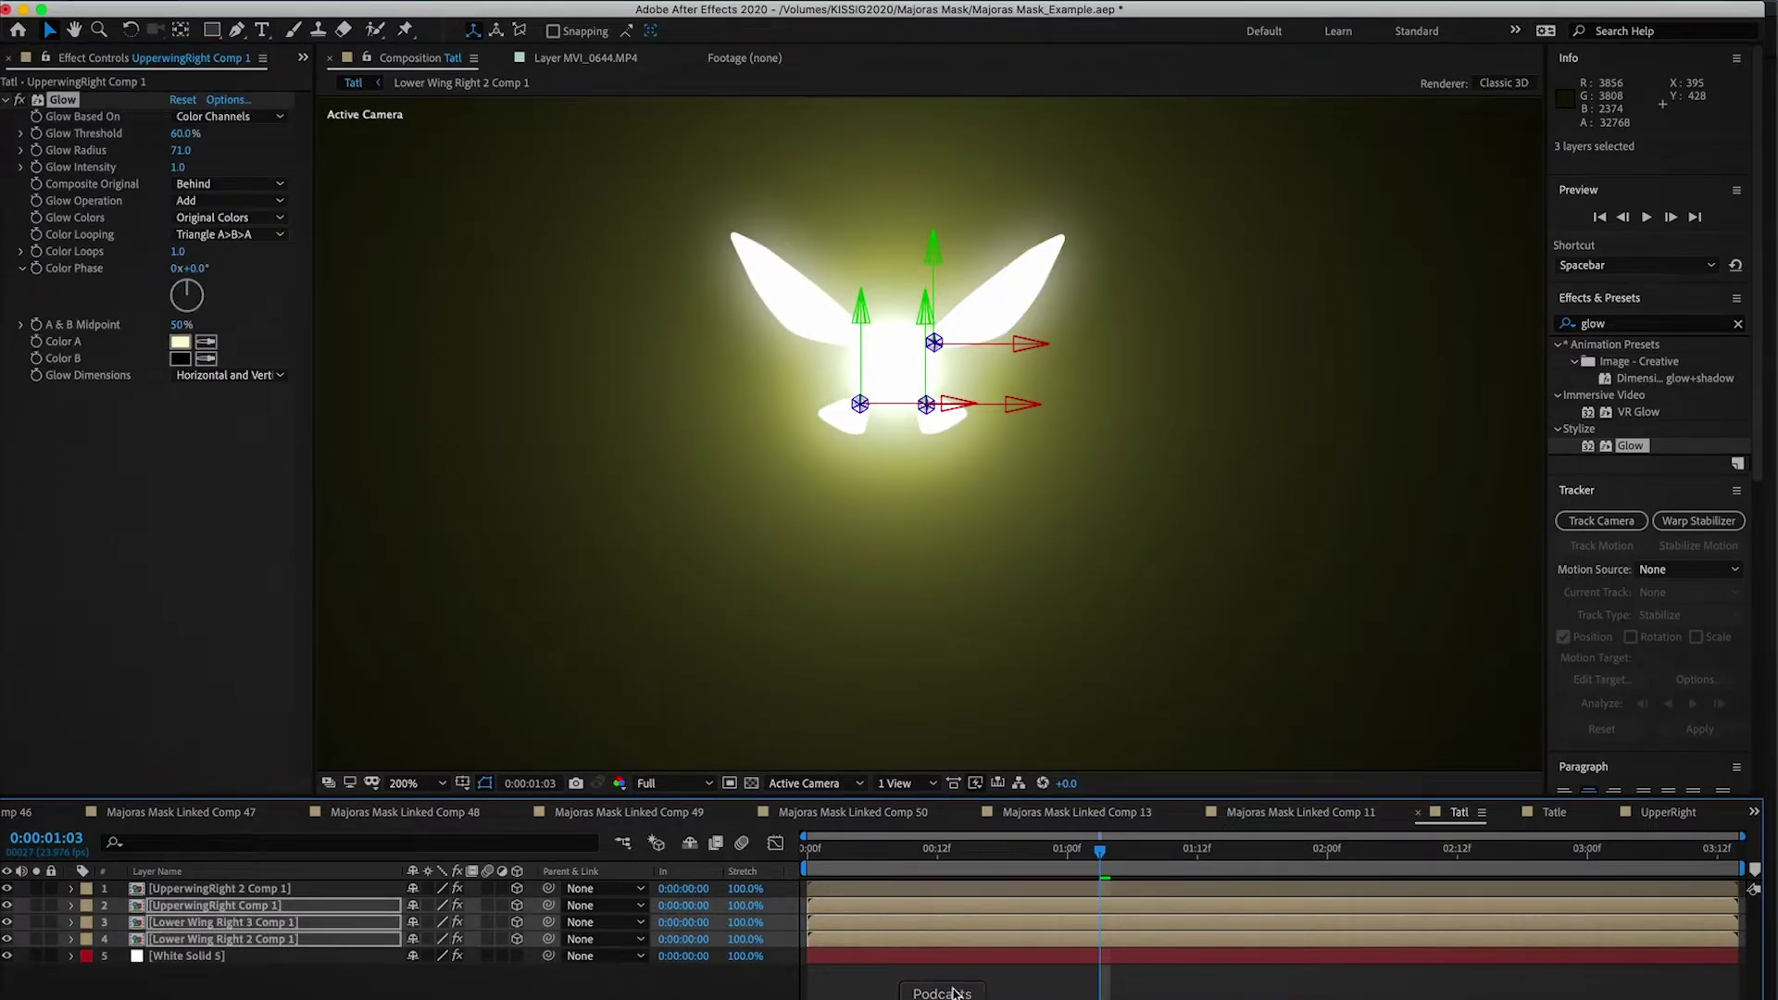
click(964, 982)
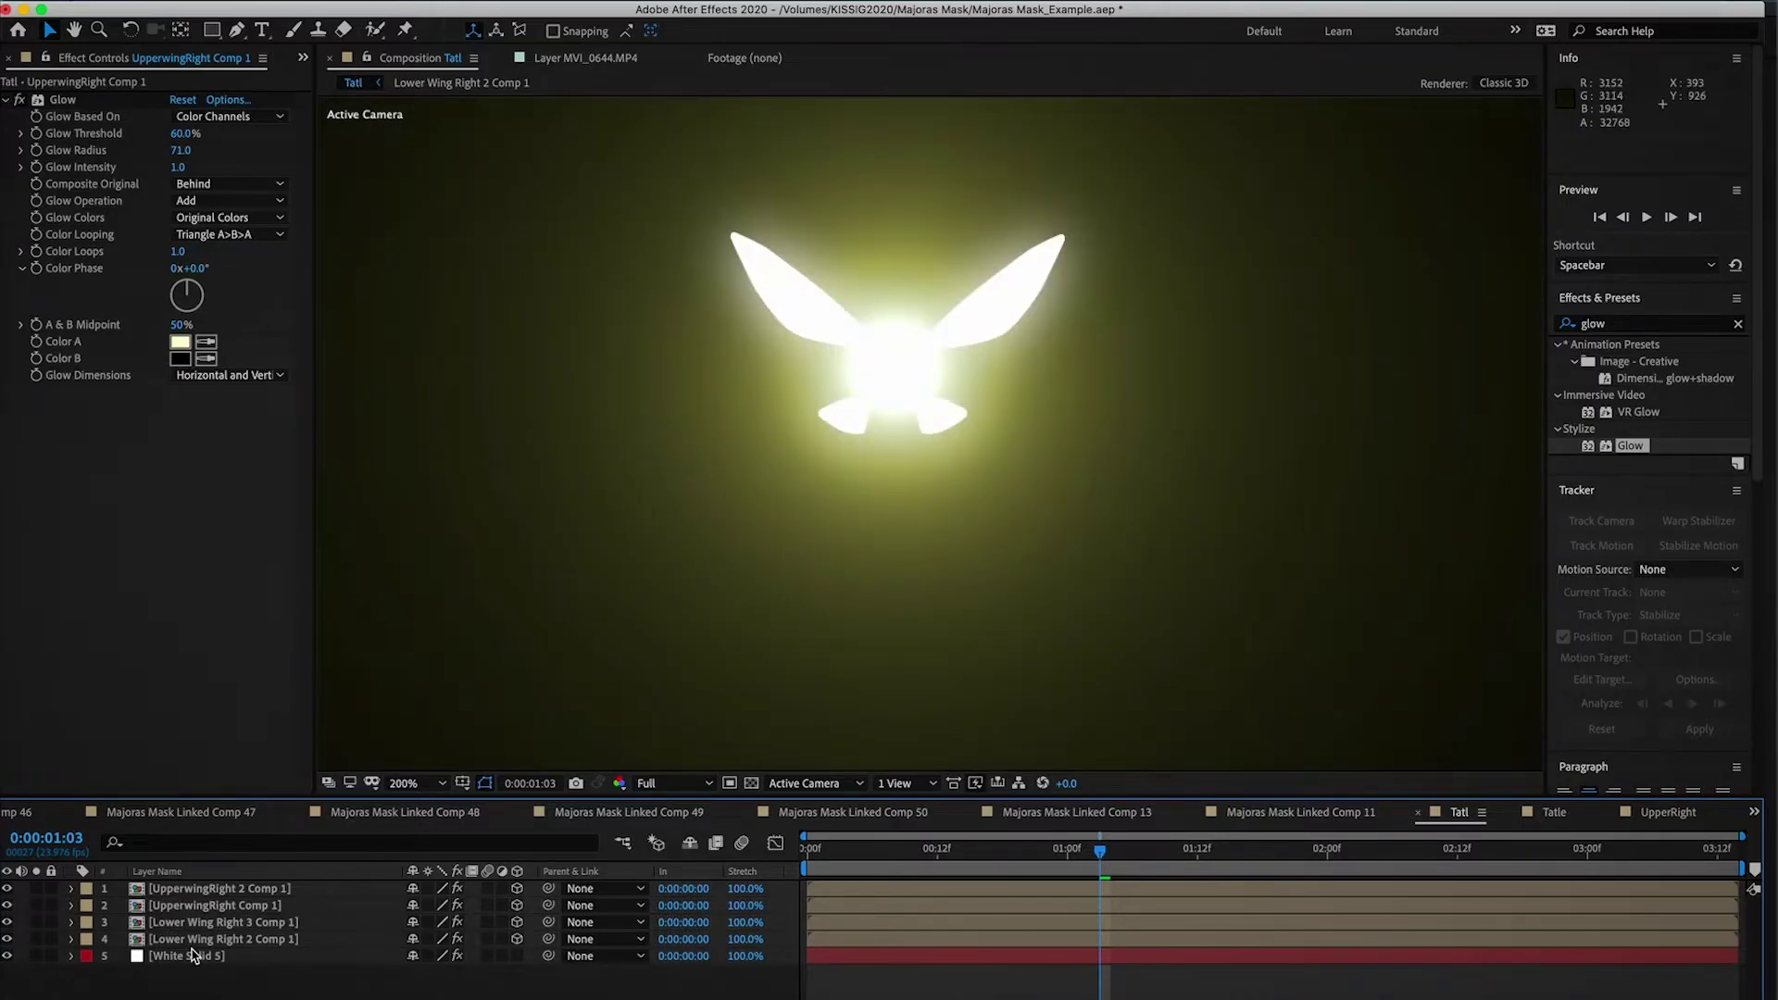
Step: Change the Optical Flares color on White Solid 5 to a more saturated yellow
click(190, 955)
click(181, 262)
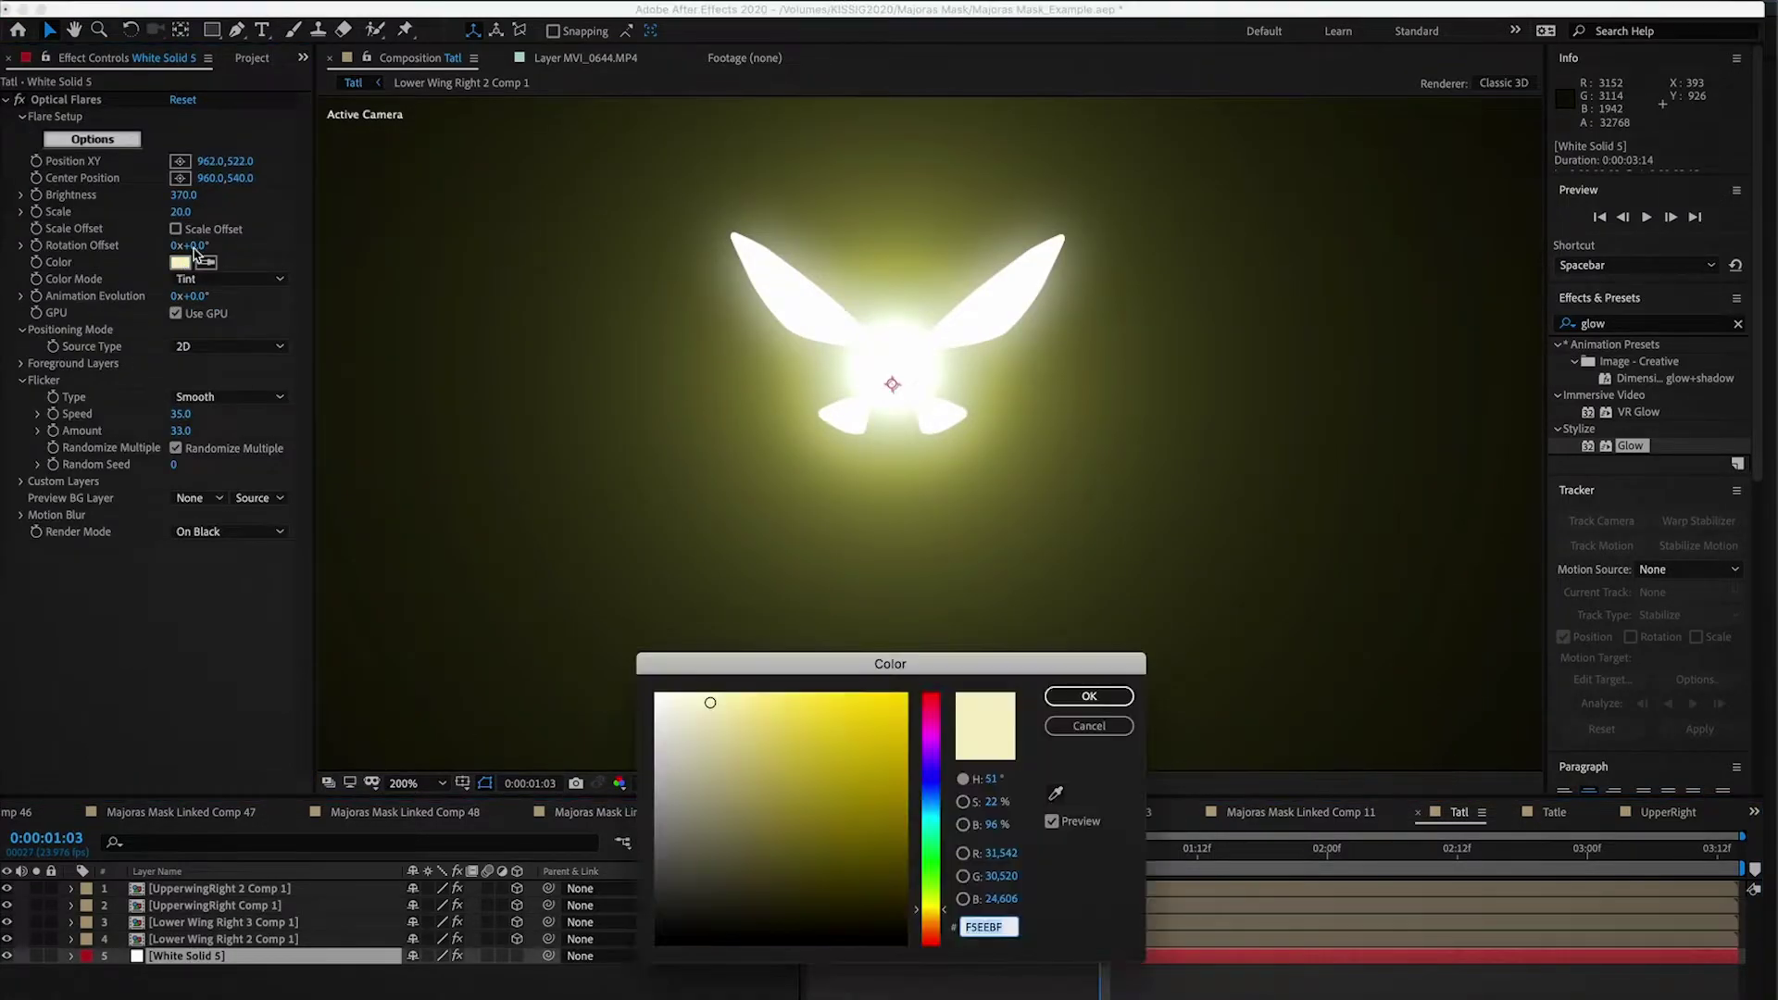
drag(705, 696, 726, 702)
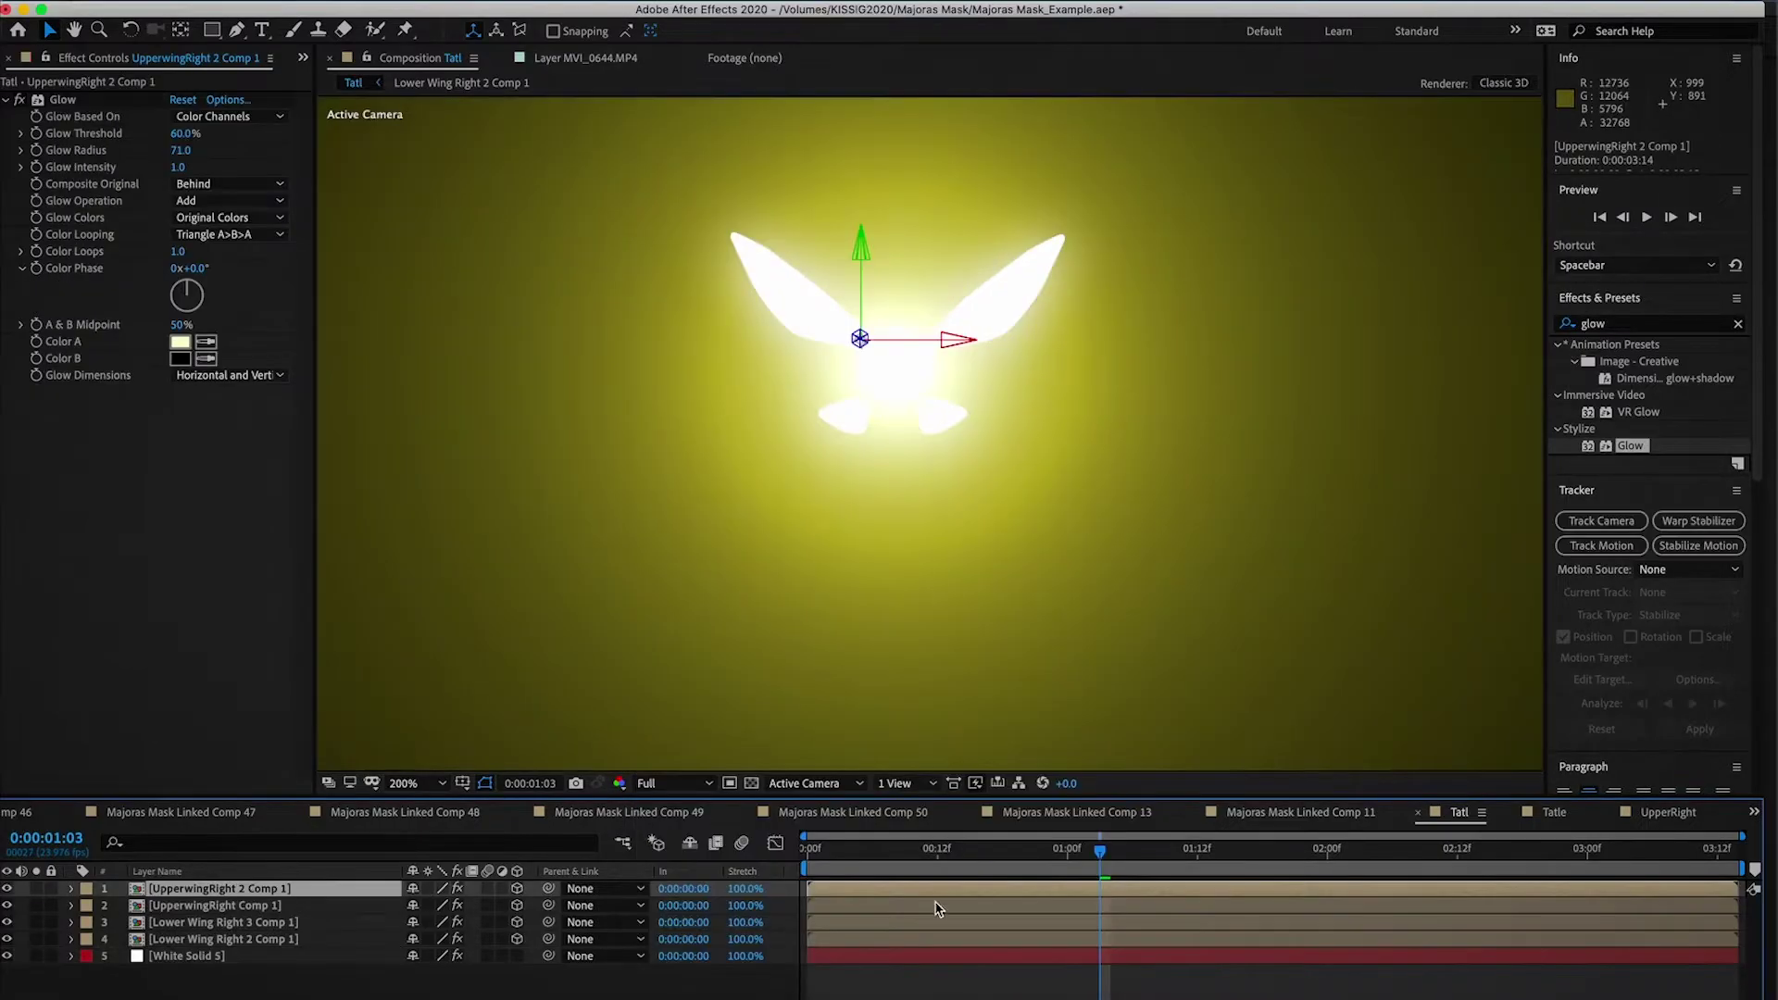
click(905, 984)
click(905, 983)
Step: Select the UpperwingRight 2 Comp 1 layer
click(296, 889)
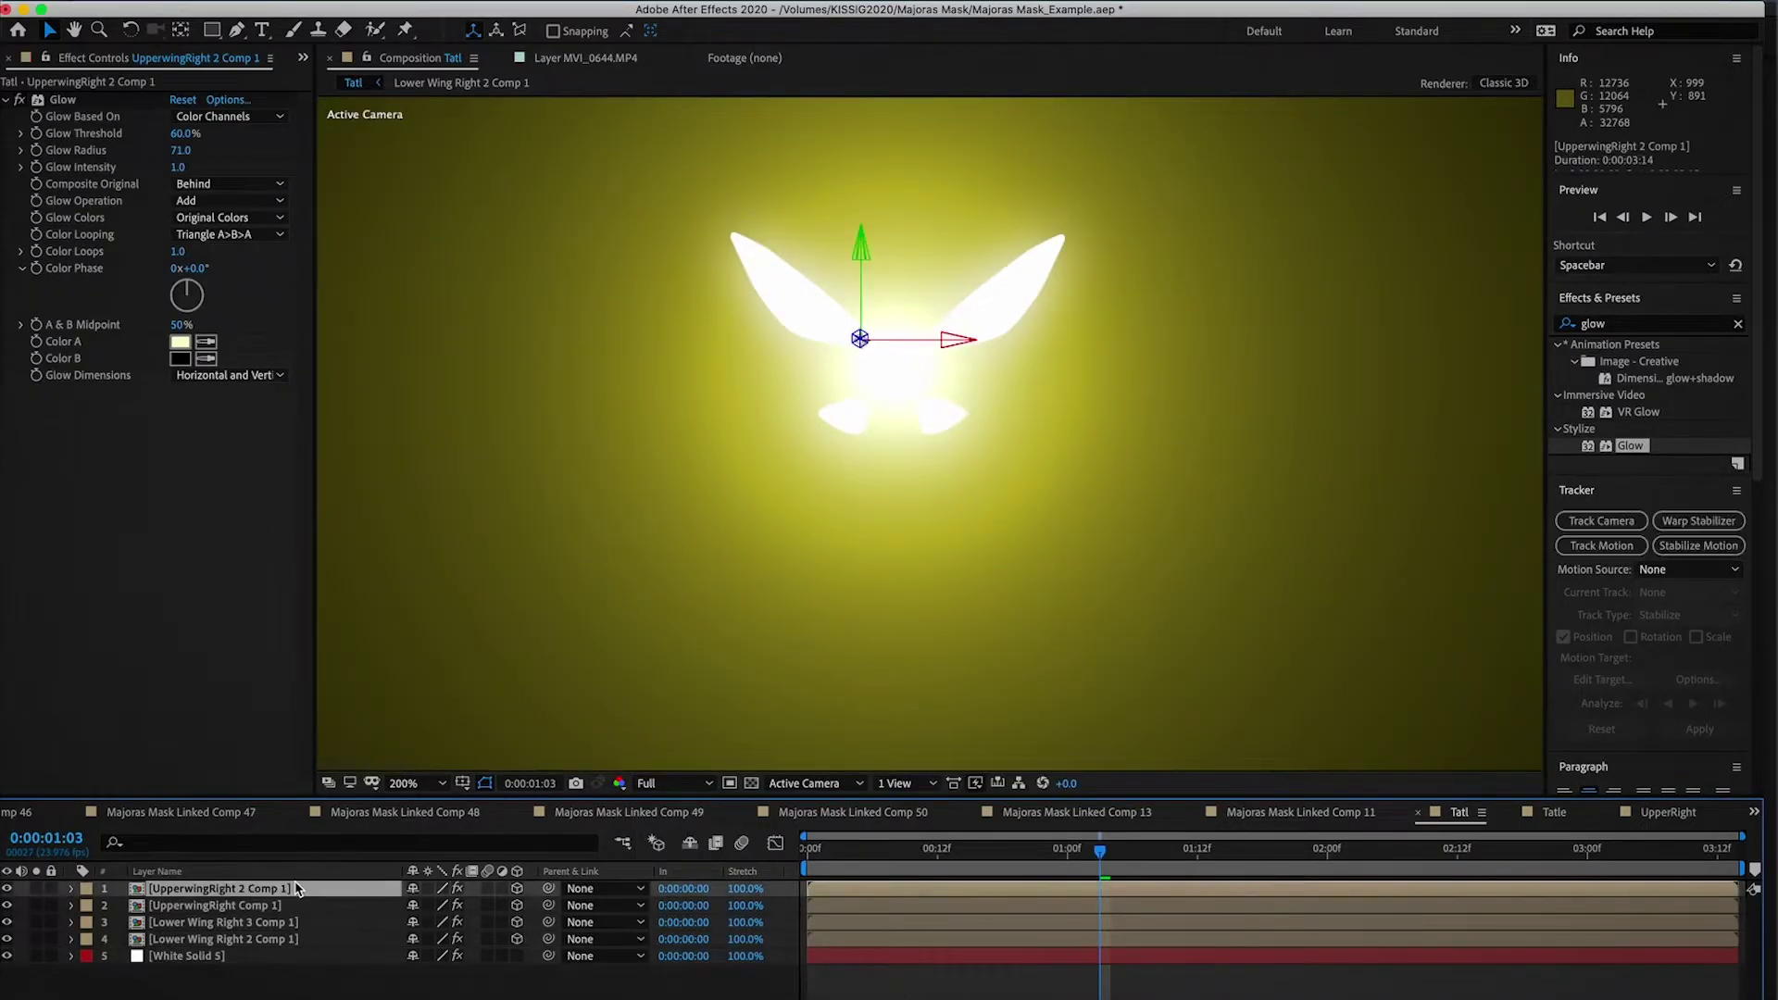
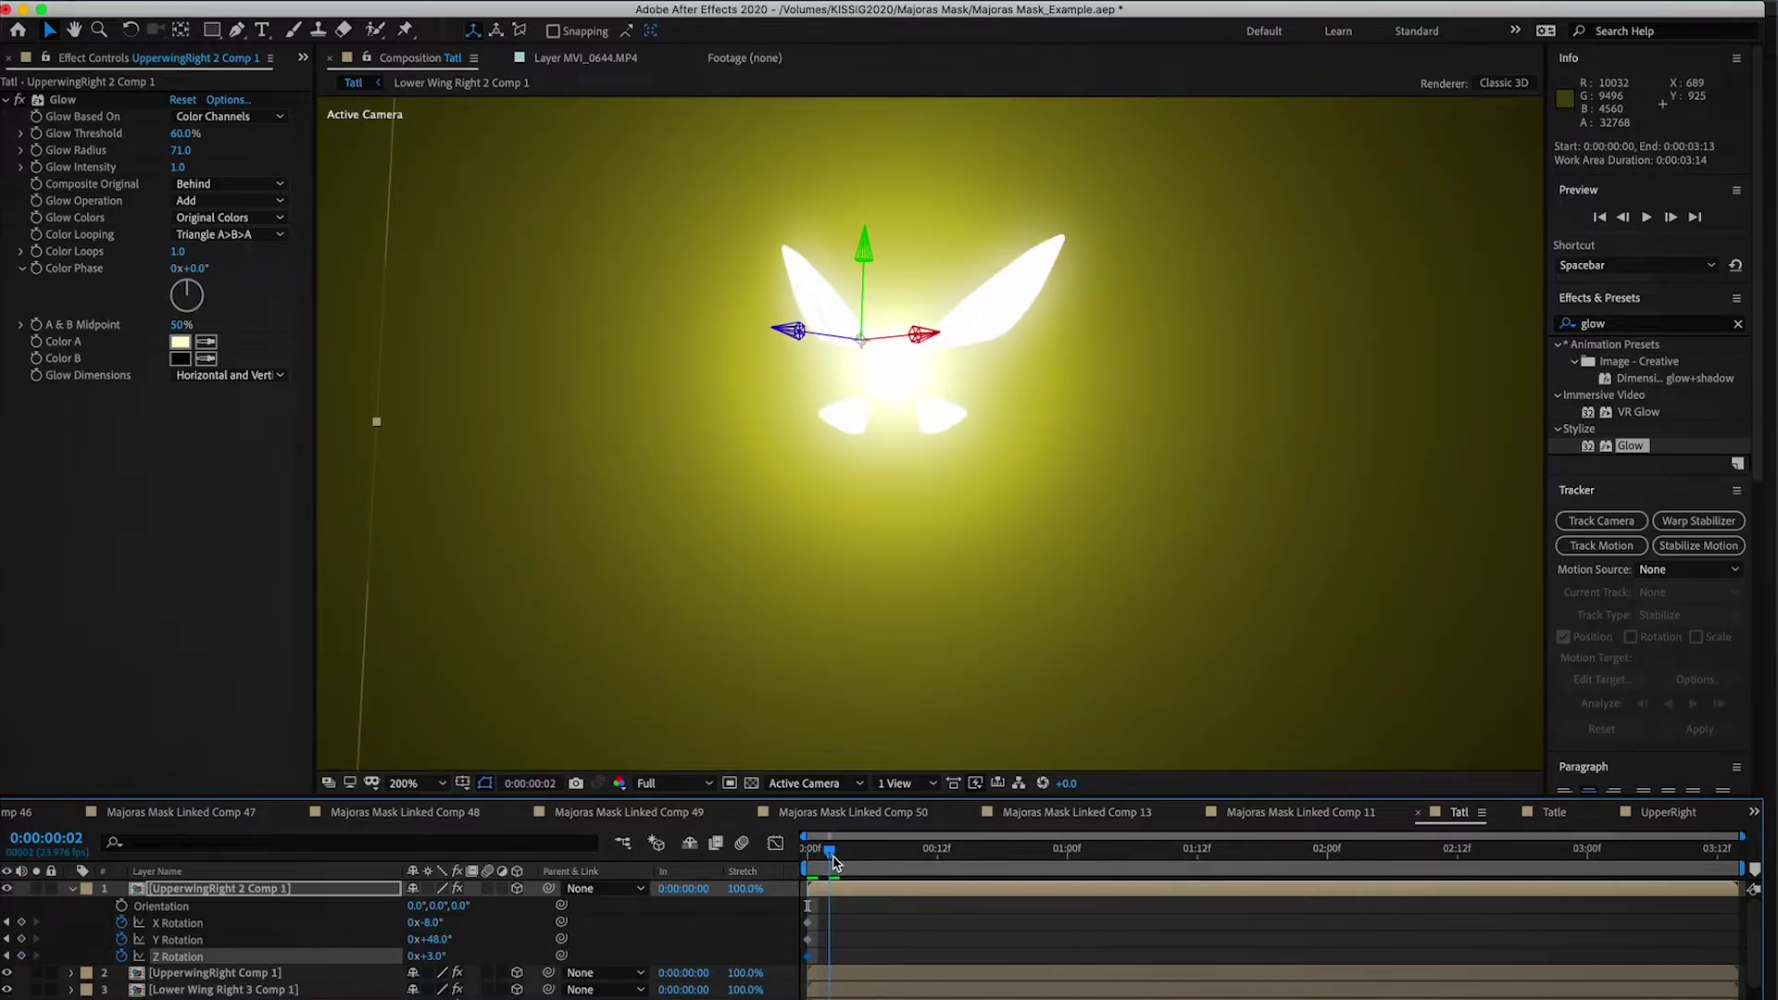
Step: Keyframe the wing's rotation at X -18°, Y -47° and Z -7° at frame 2, and move these keyframes to frame 3
mouse_move(431, 937)
mouse_down()
mouse_move(346, 943)
mouse_move(434, 923)
mouse_move(418, 923)
mouse_move(424, 965)
mouse_up()
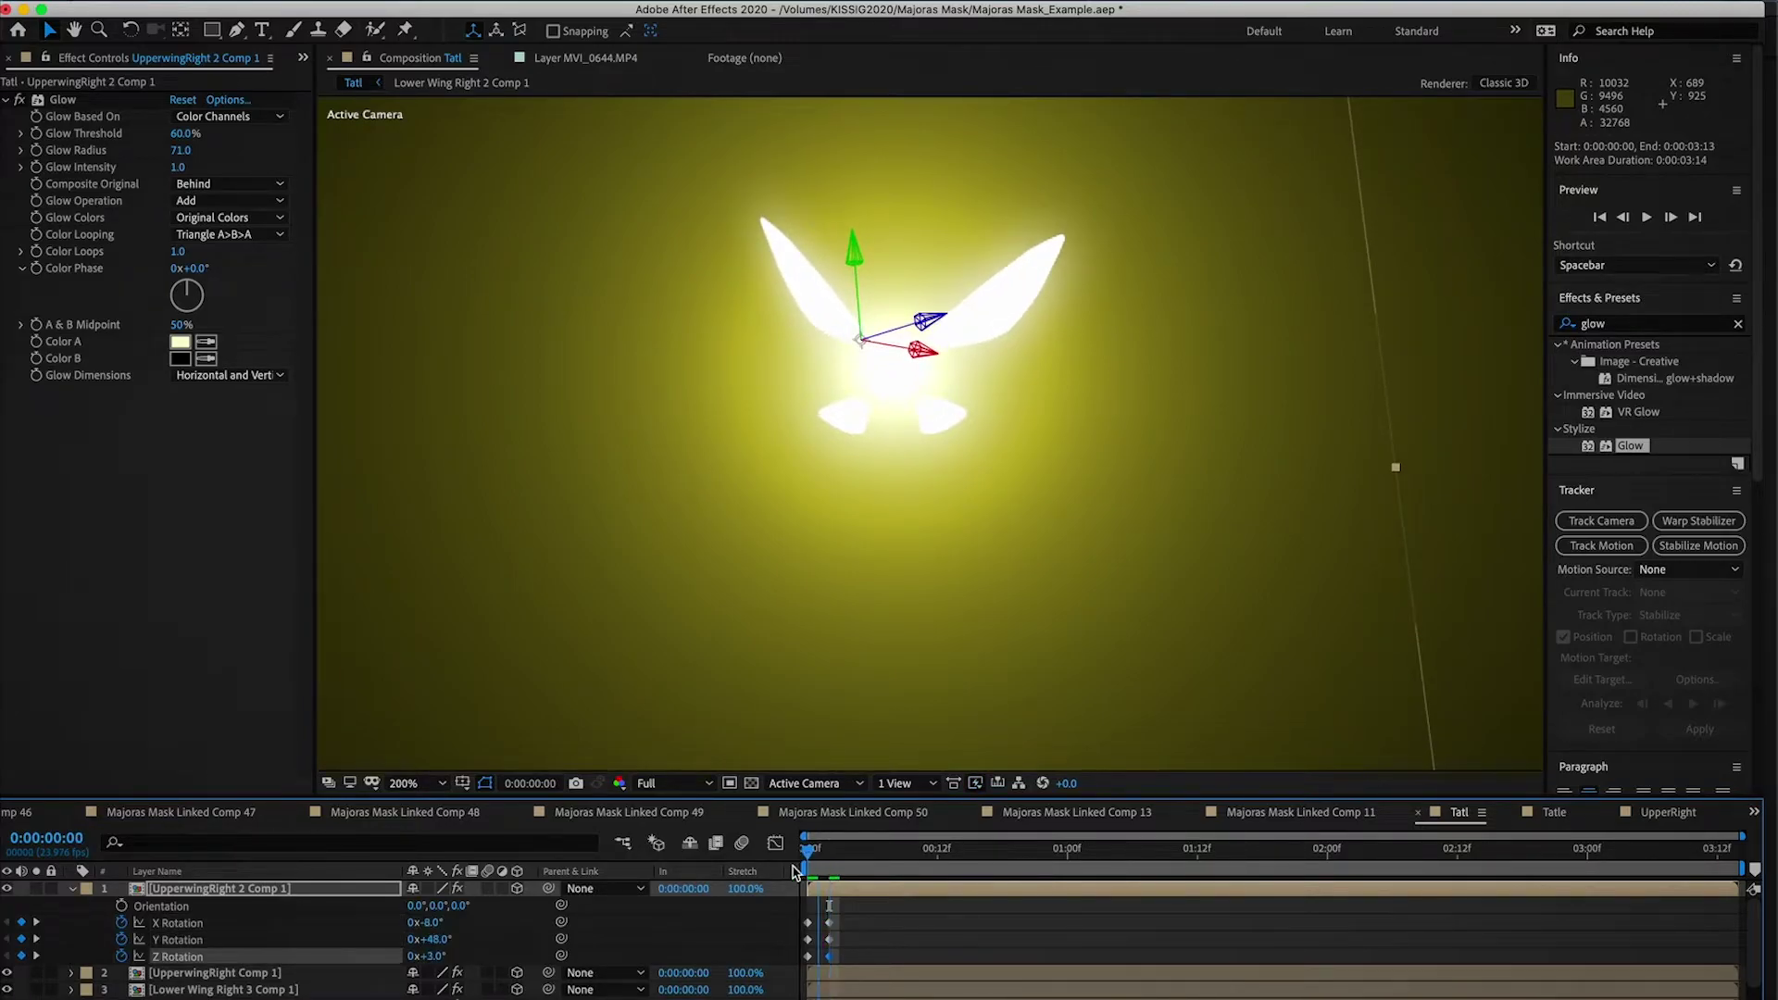
key(space)
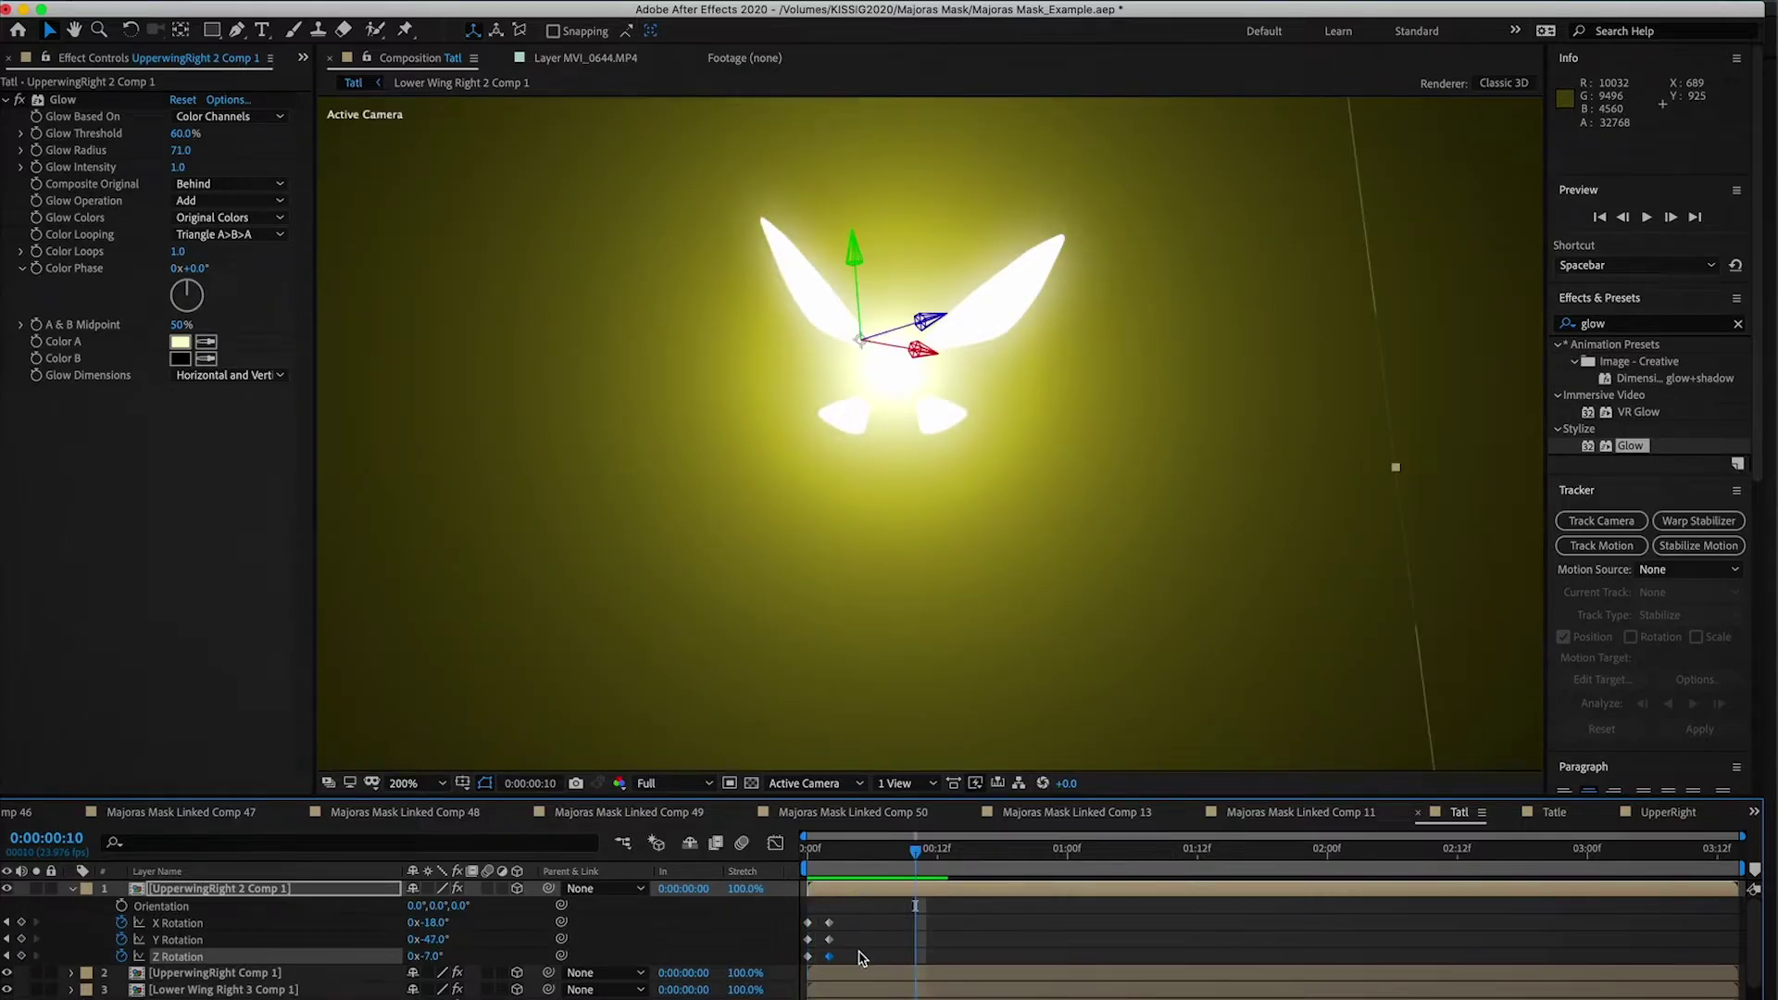
drag(854, 949, 828, 931)
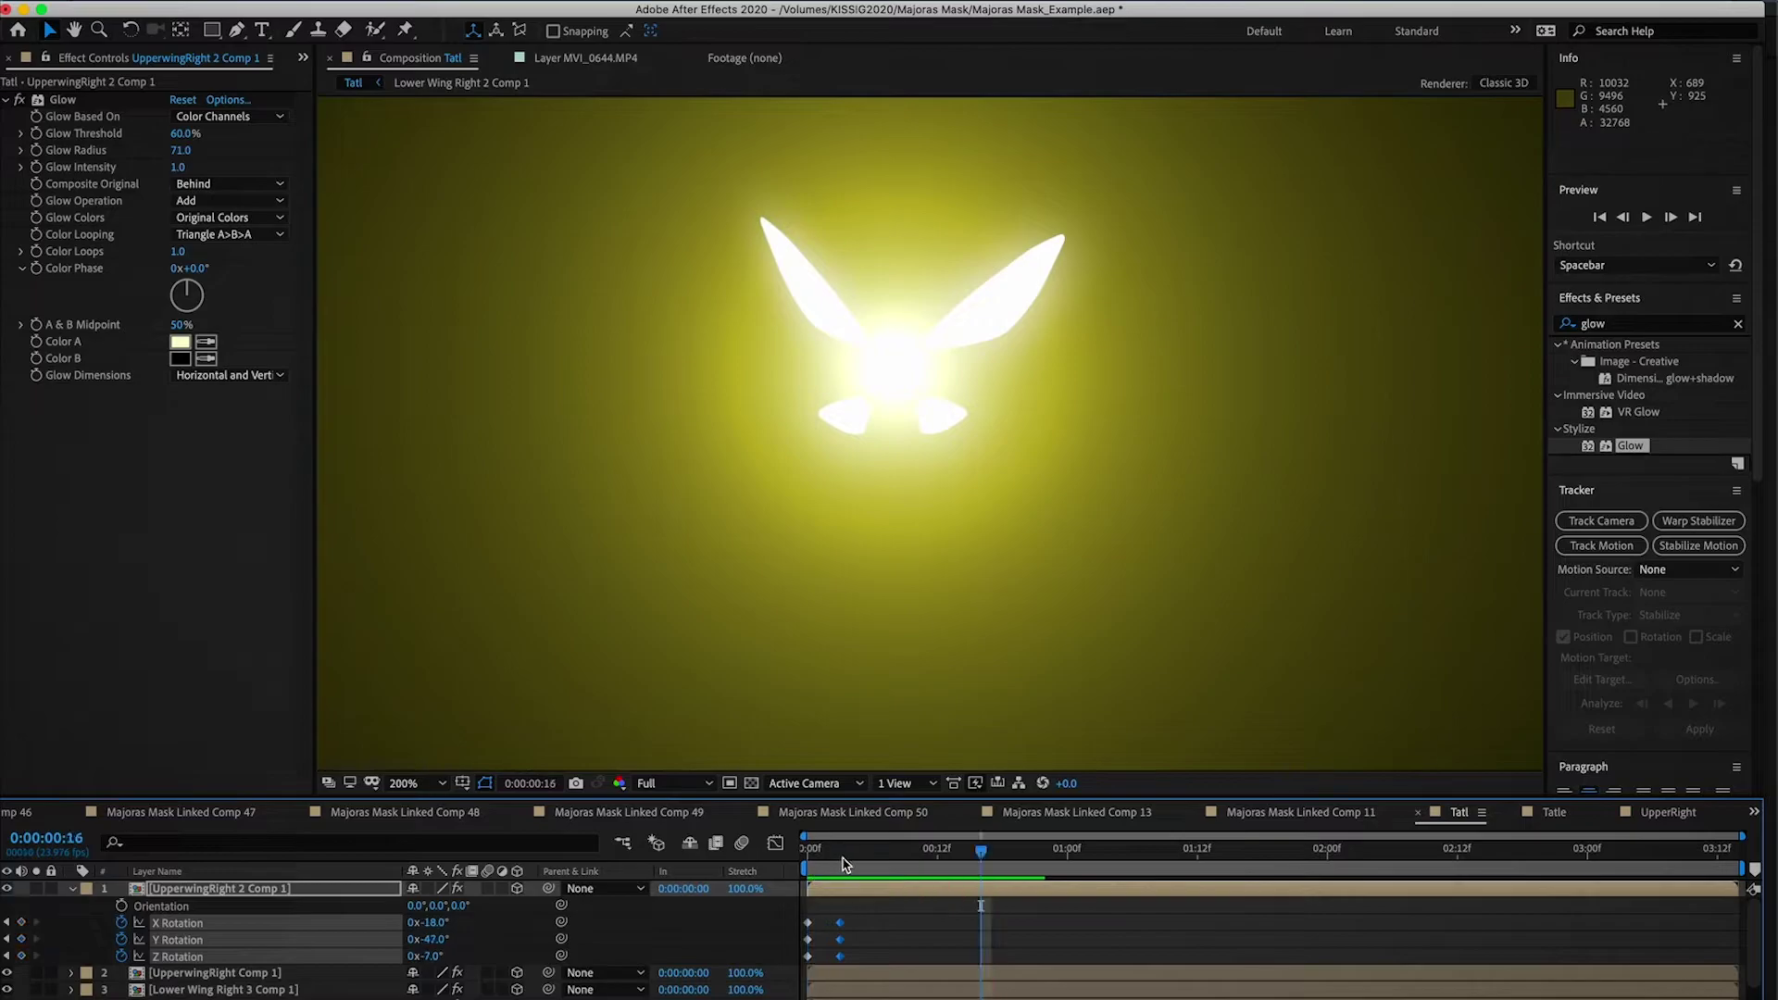
Step: Copy the wing's three starting rotation keyframes to frame 6 and preview the flap
drag(791, 873, 807, 963)
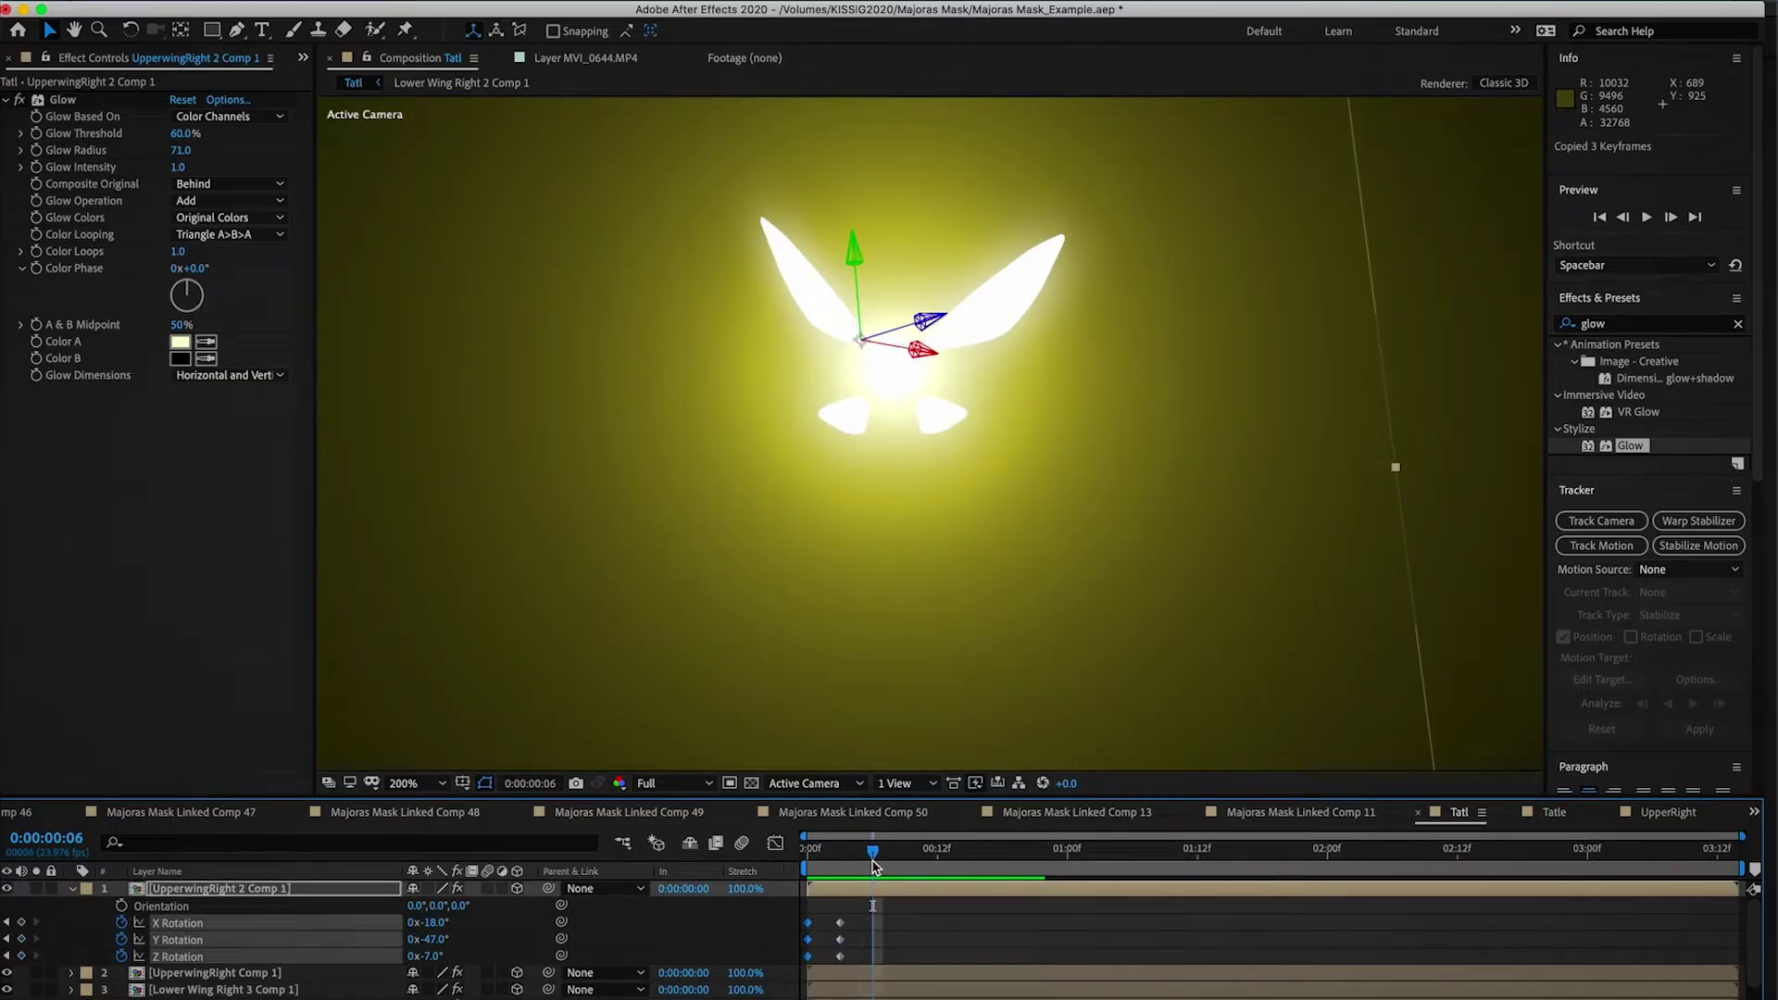
key(super+v)
key(space)
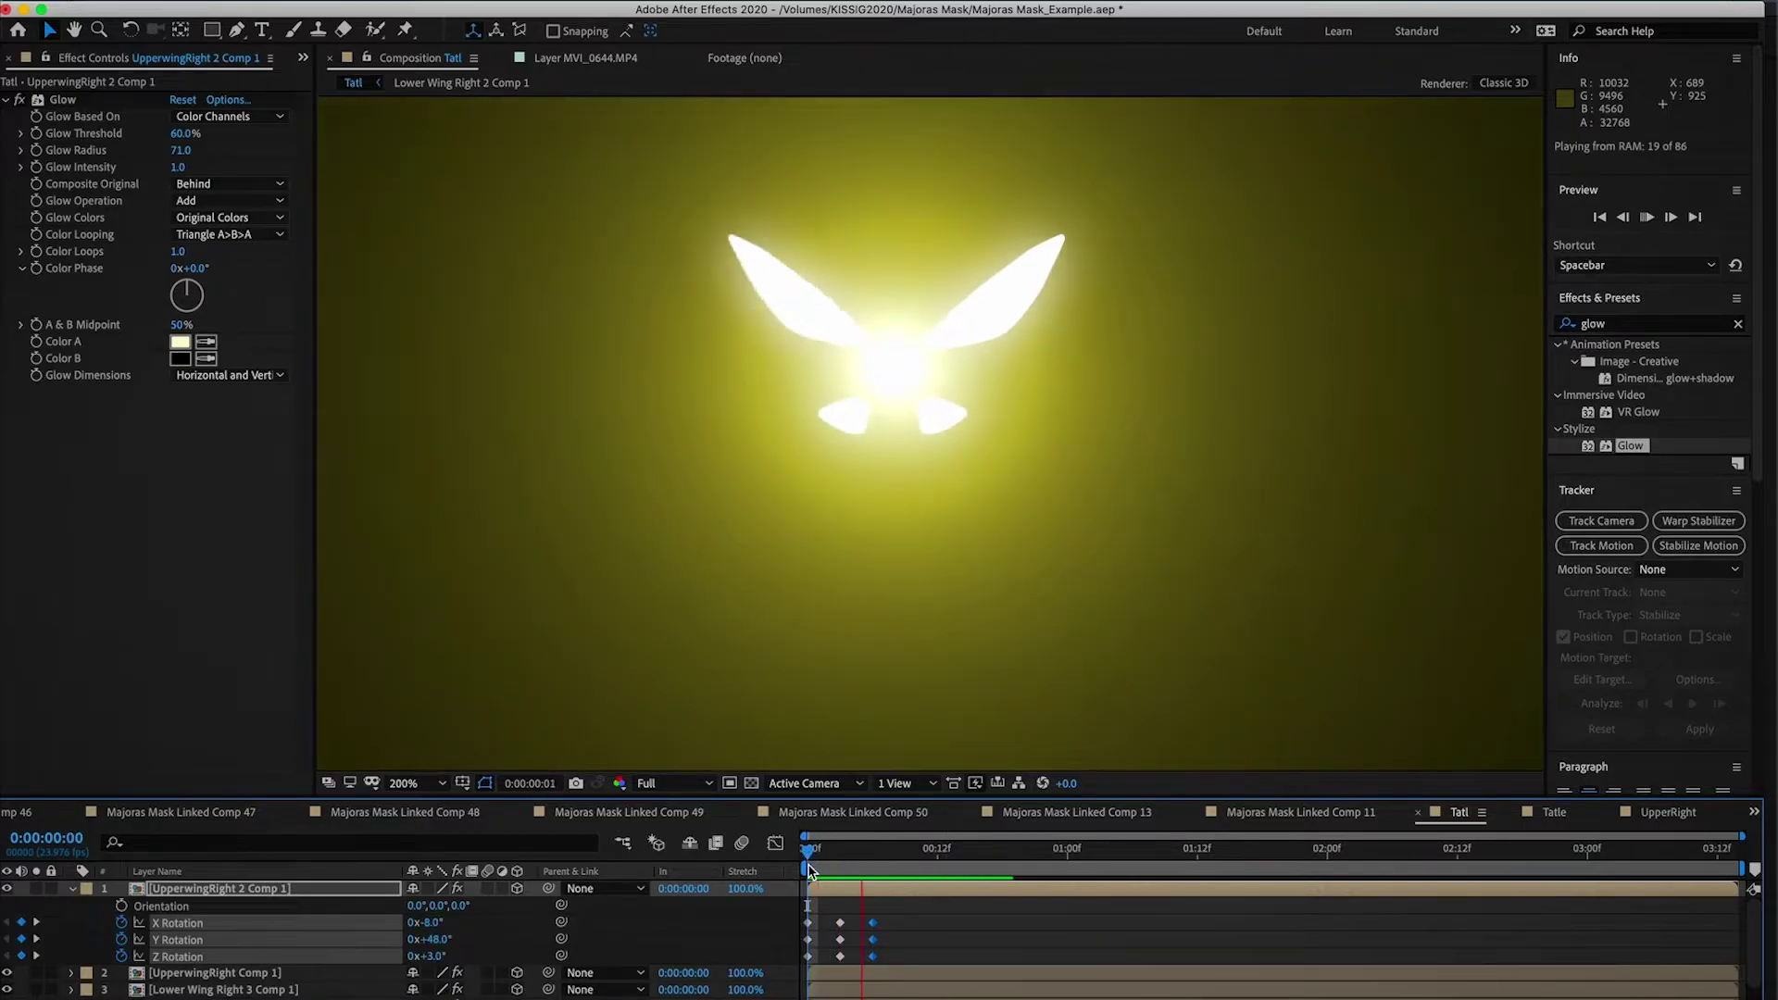
key(space)
Step: Repeat the flap by pasting copies of all its rotation keyframes at frame 6 and frame 12, extending it to 1:00, and preview it
drag(892, 961, 792, 910)
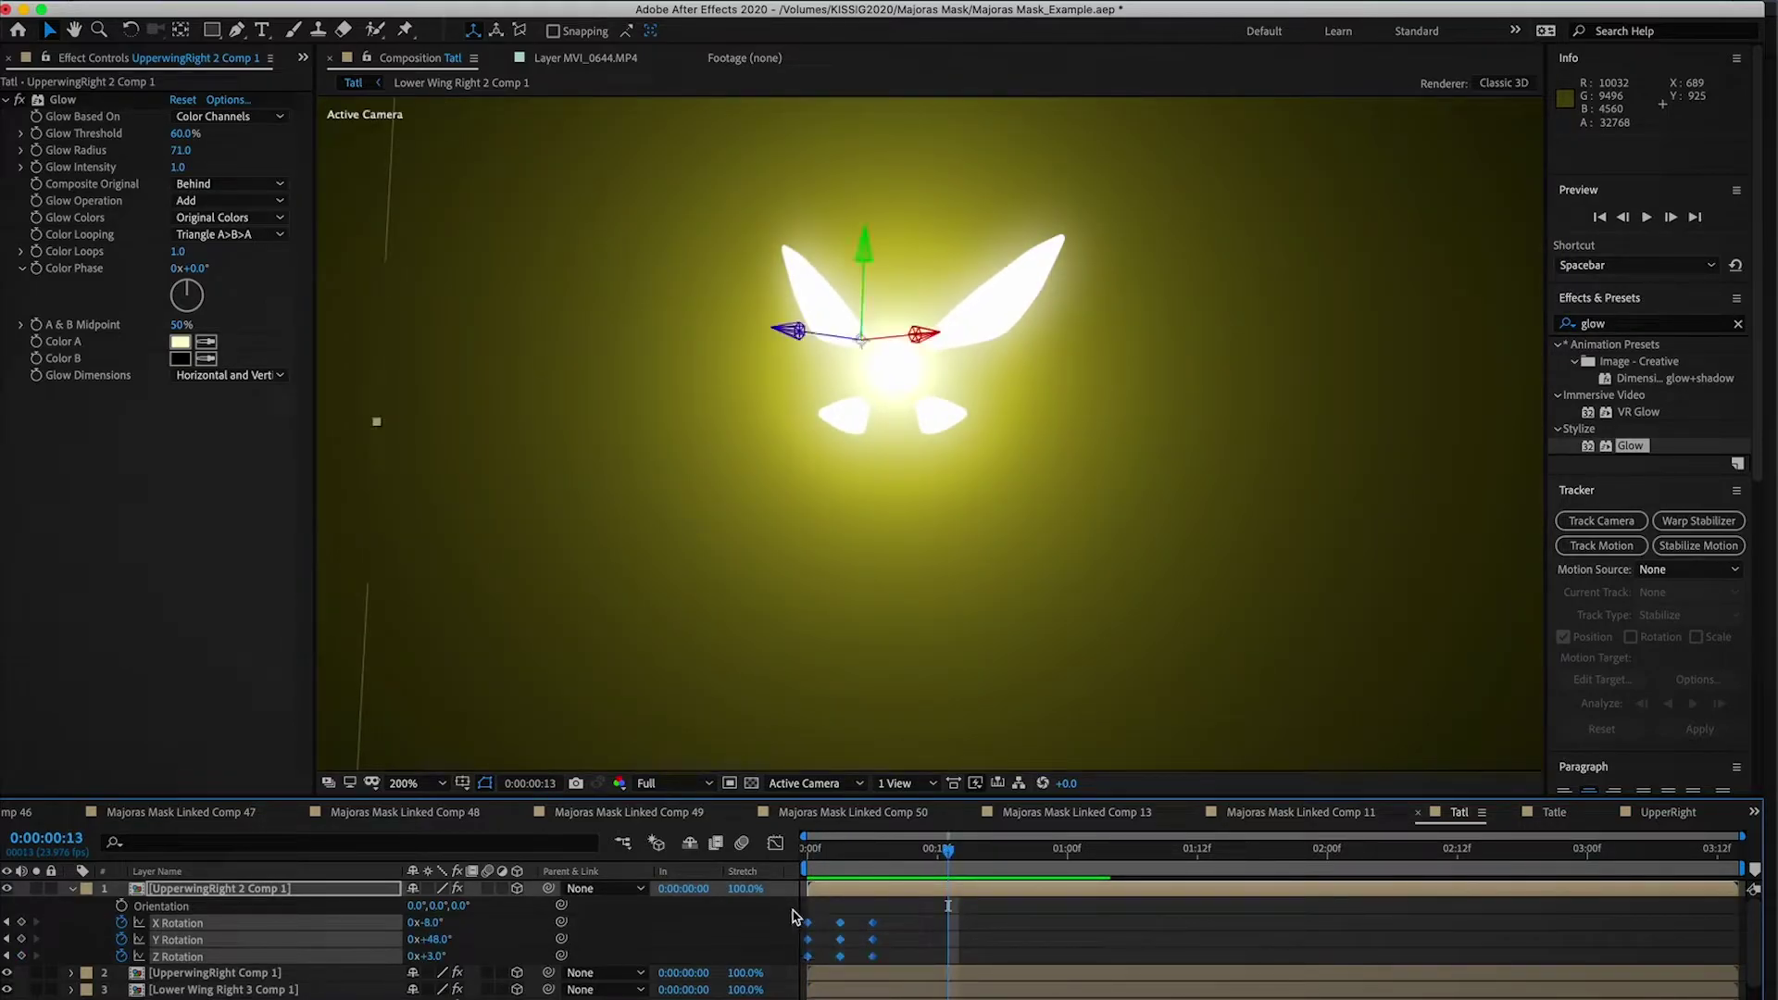
click(874, 863)
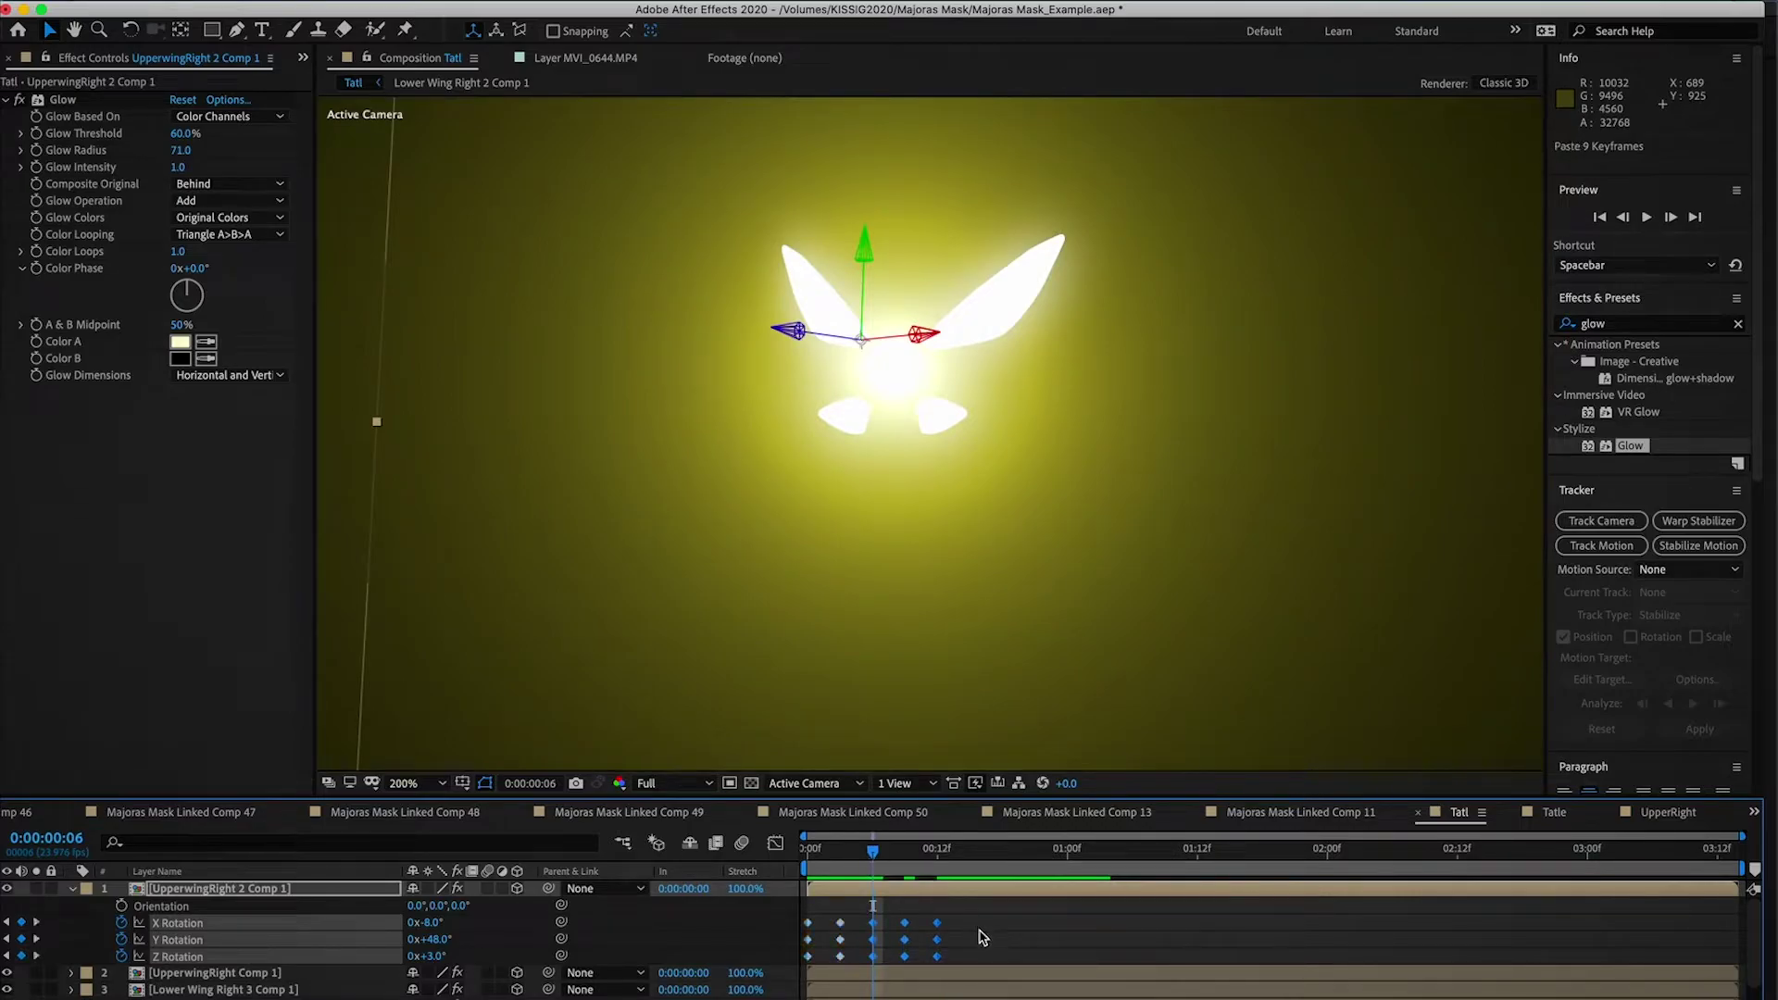
key(Home)
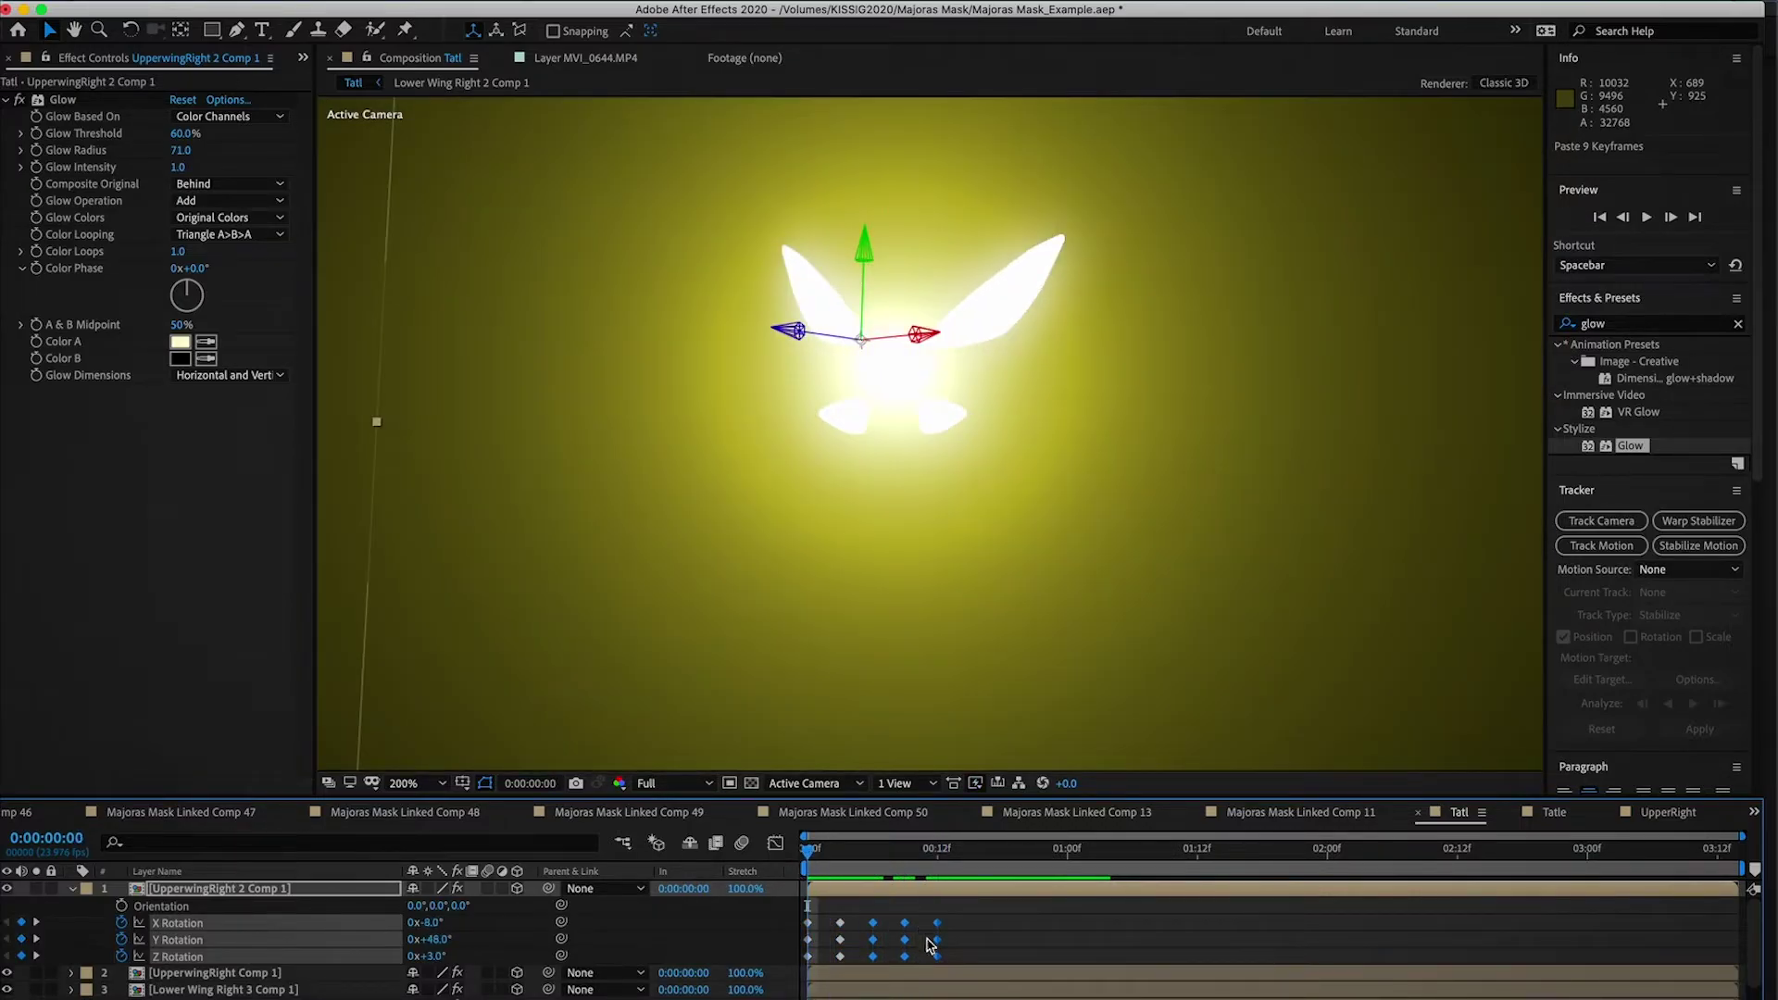
drag(836, 874, 942, 881)
key(space)
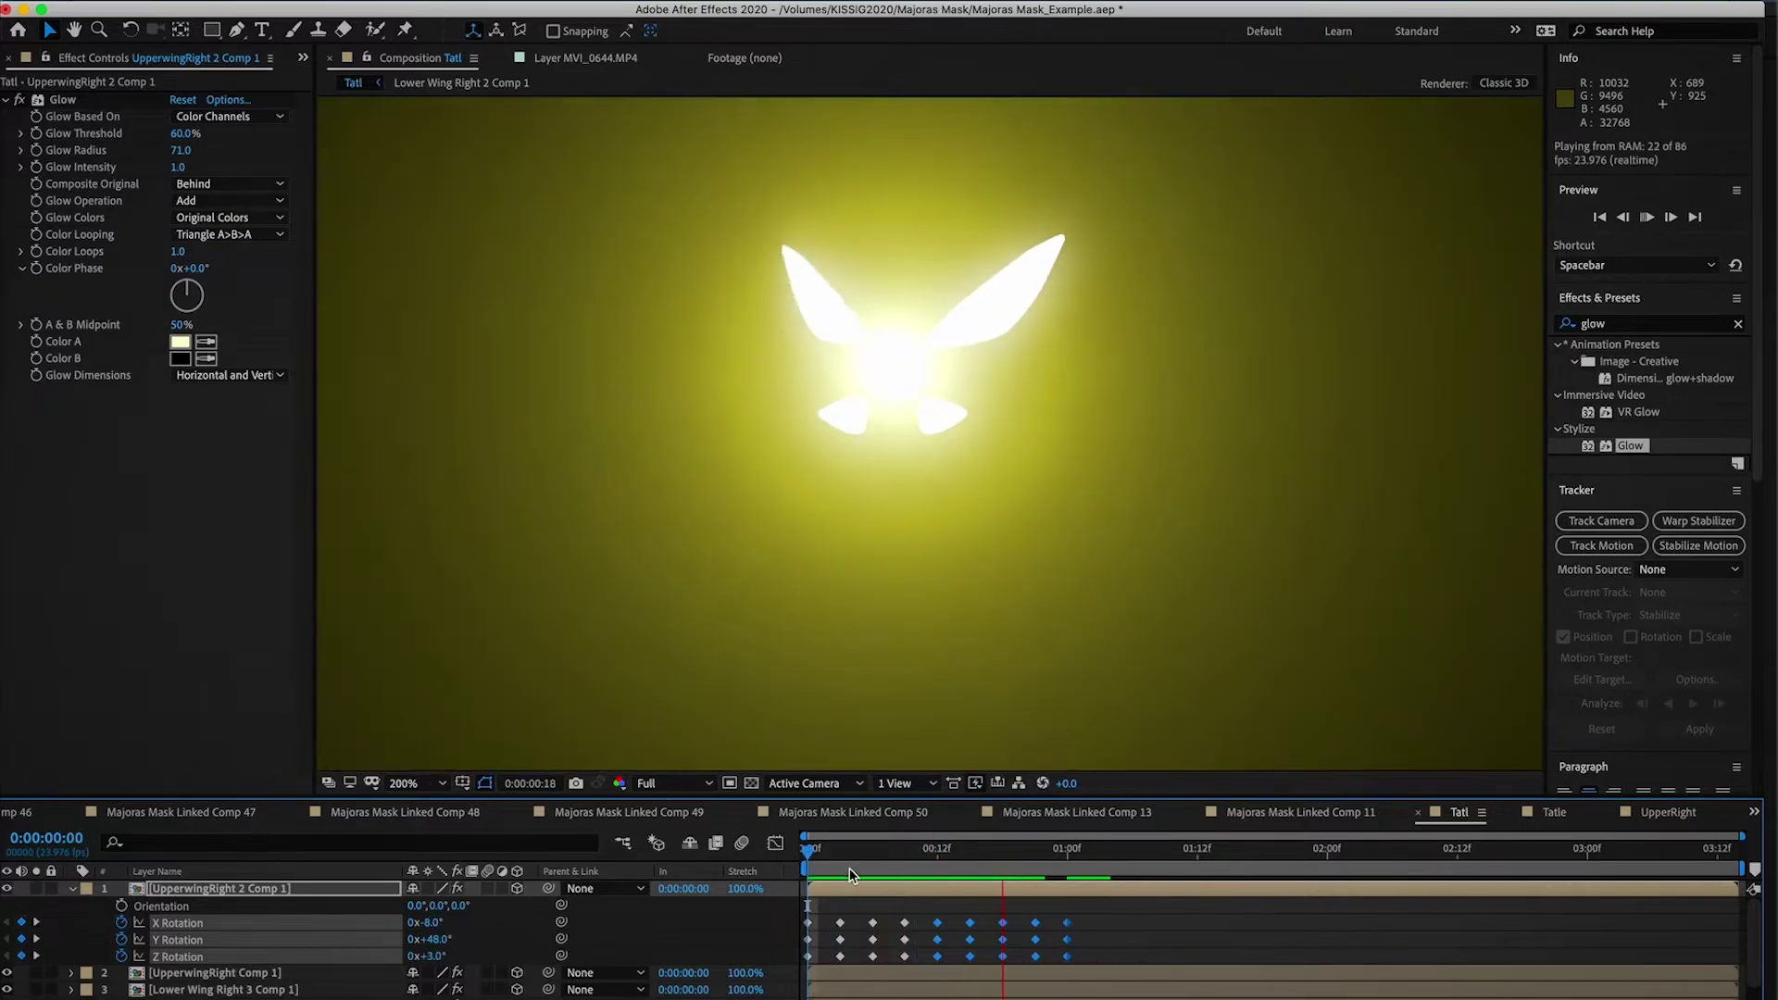
key(space)
Step: Copy all the wing's rotation keyframes, paste them at 1:00 to extend the flapping to 2:00, and preview it
click(1071, 862)
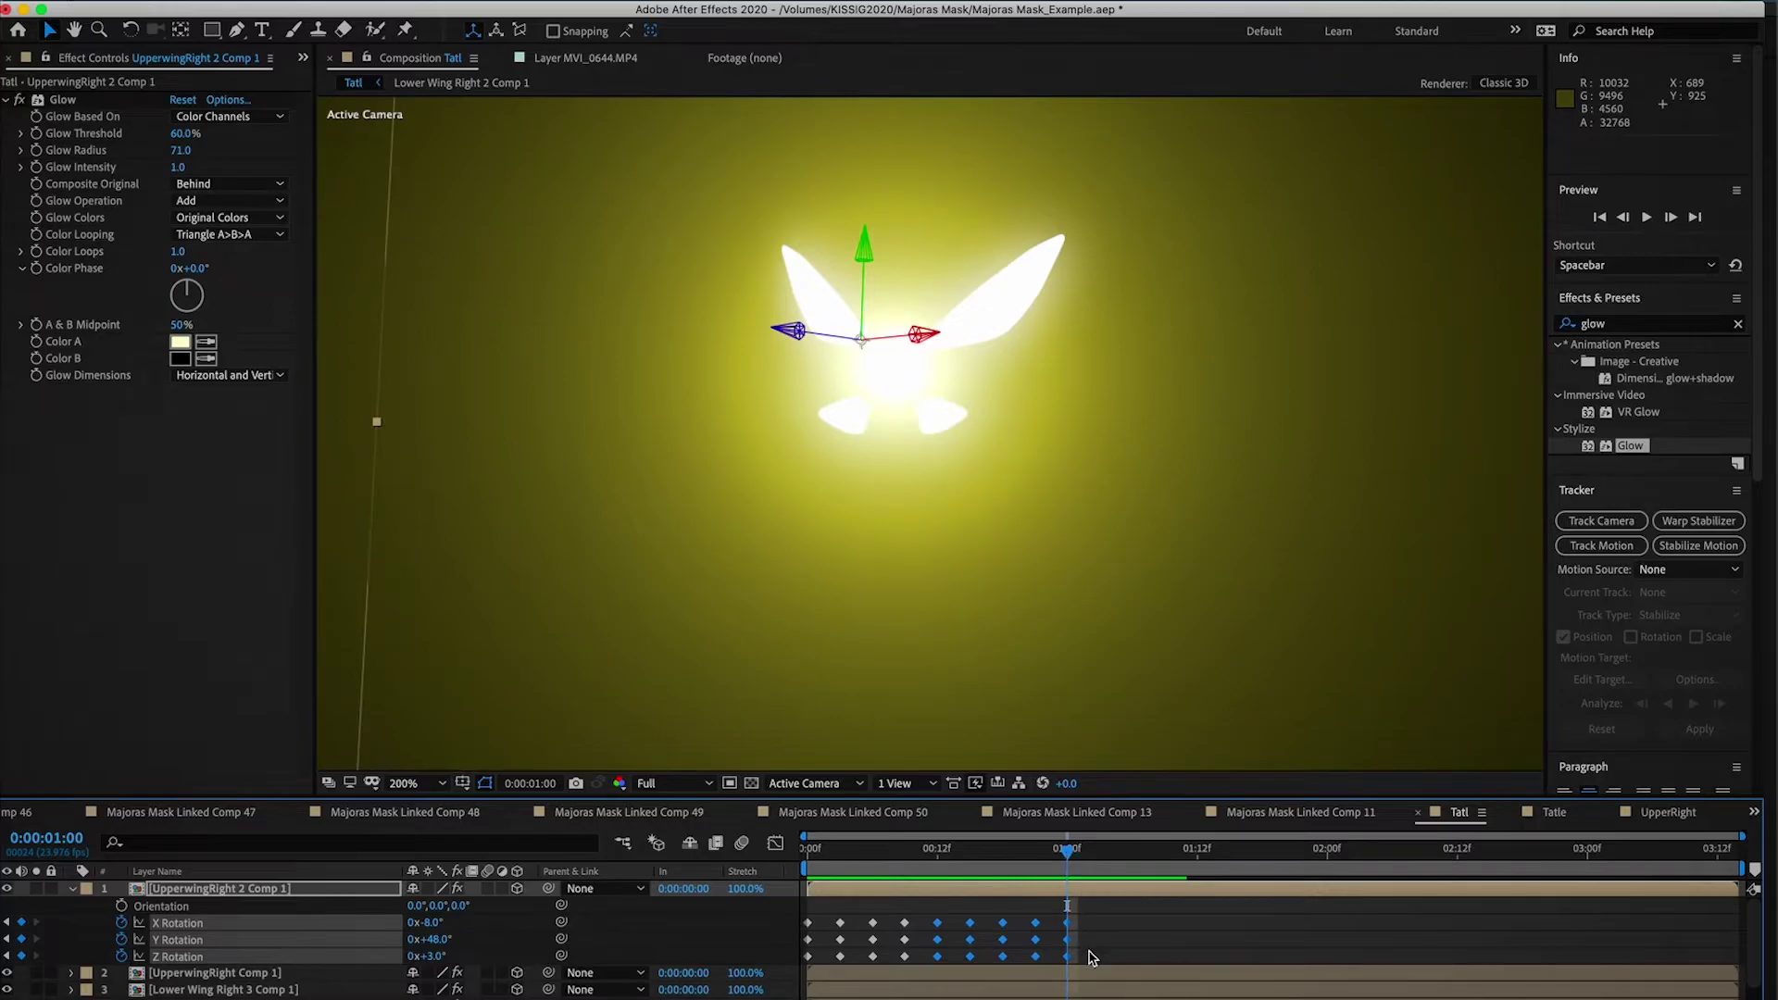
drag(1092, 959, 802, 912)
key(super+c)
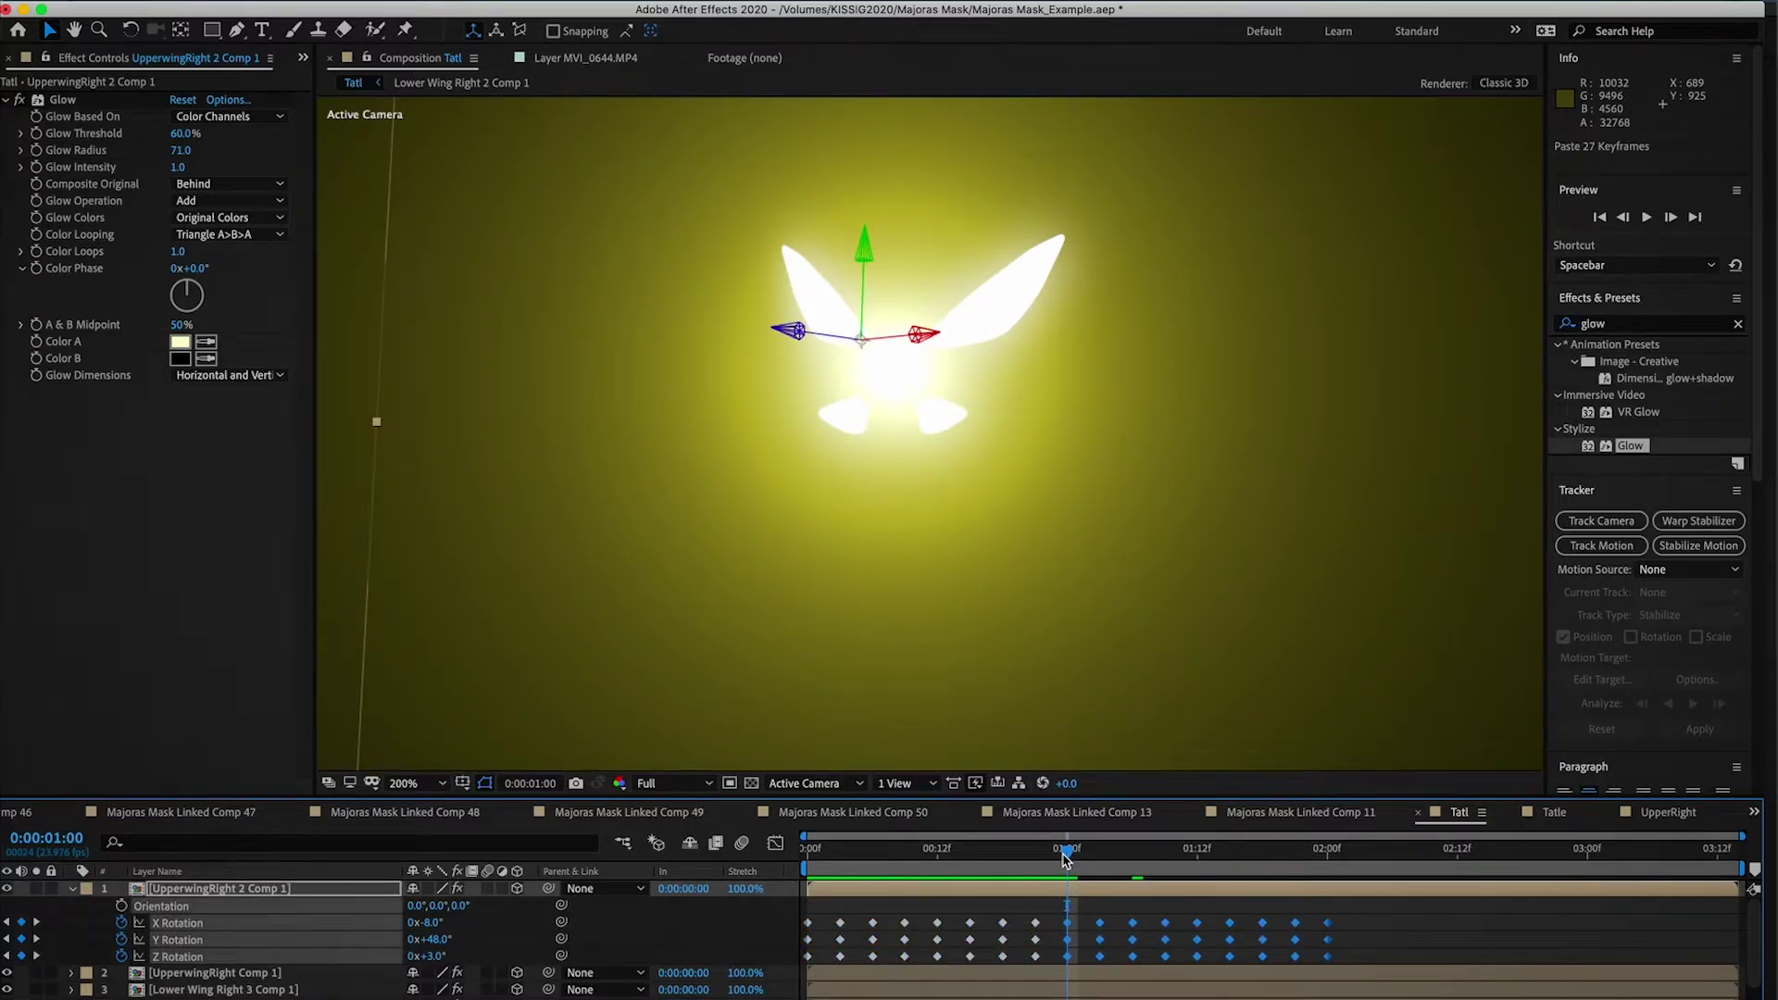
key(space)
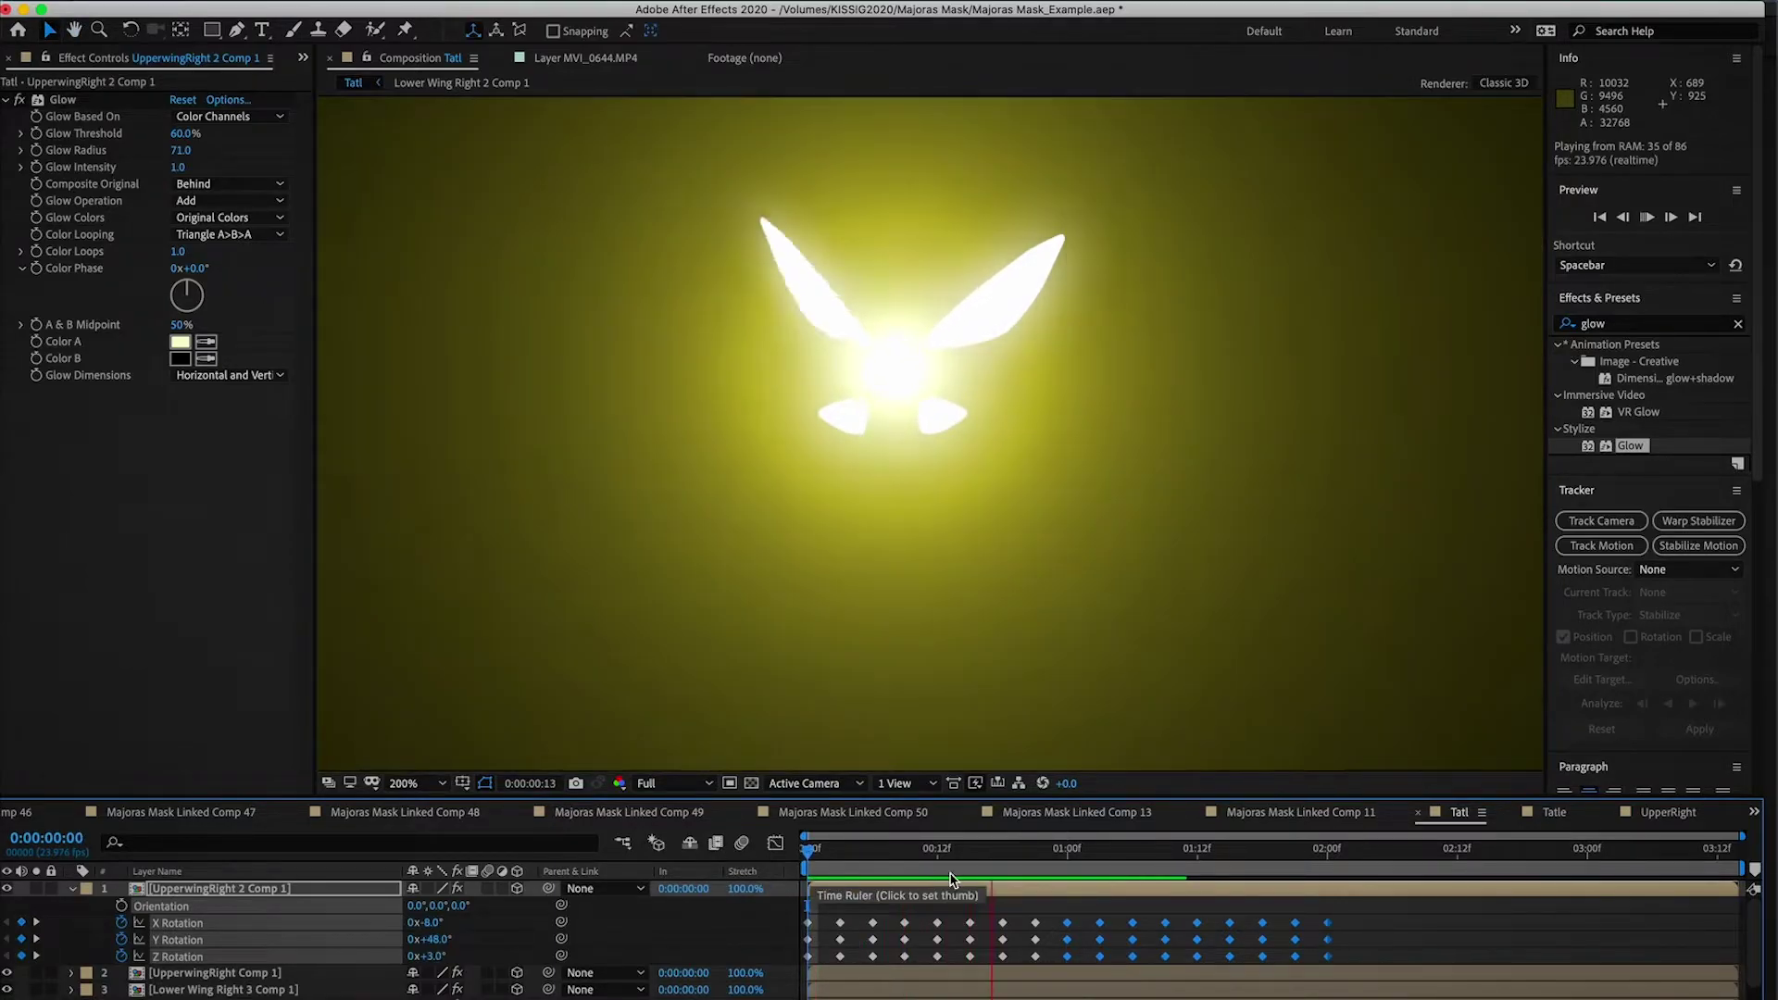
key(space)
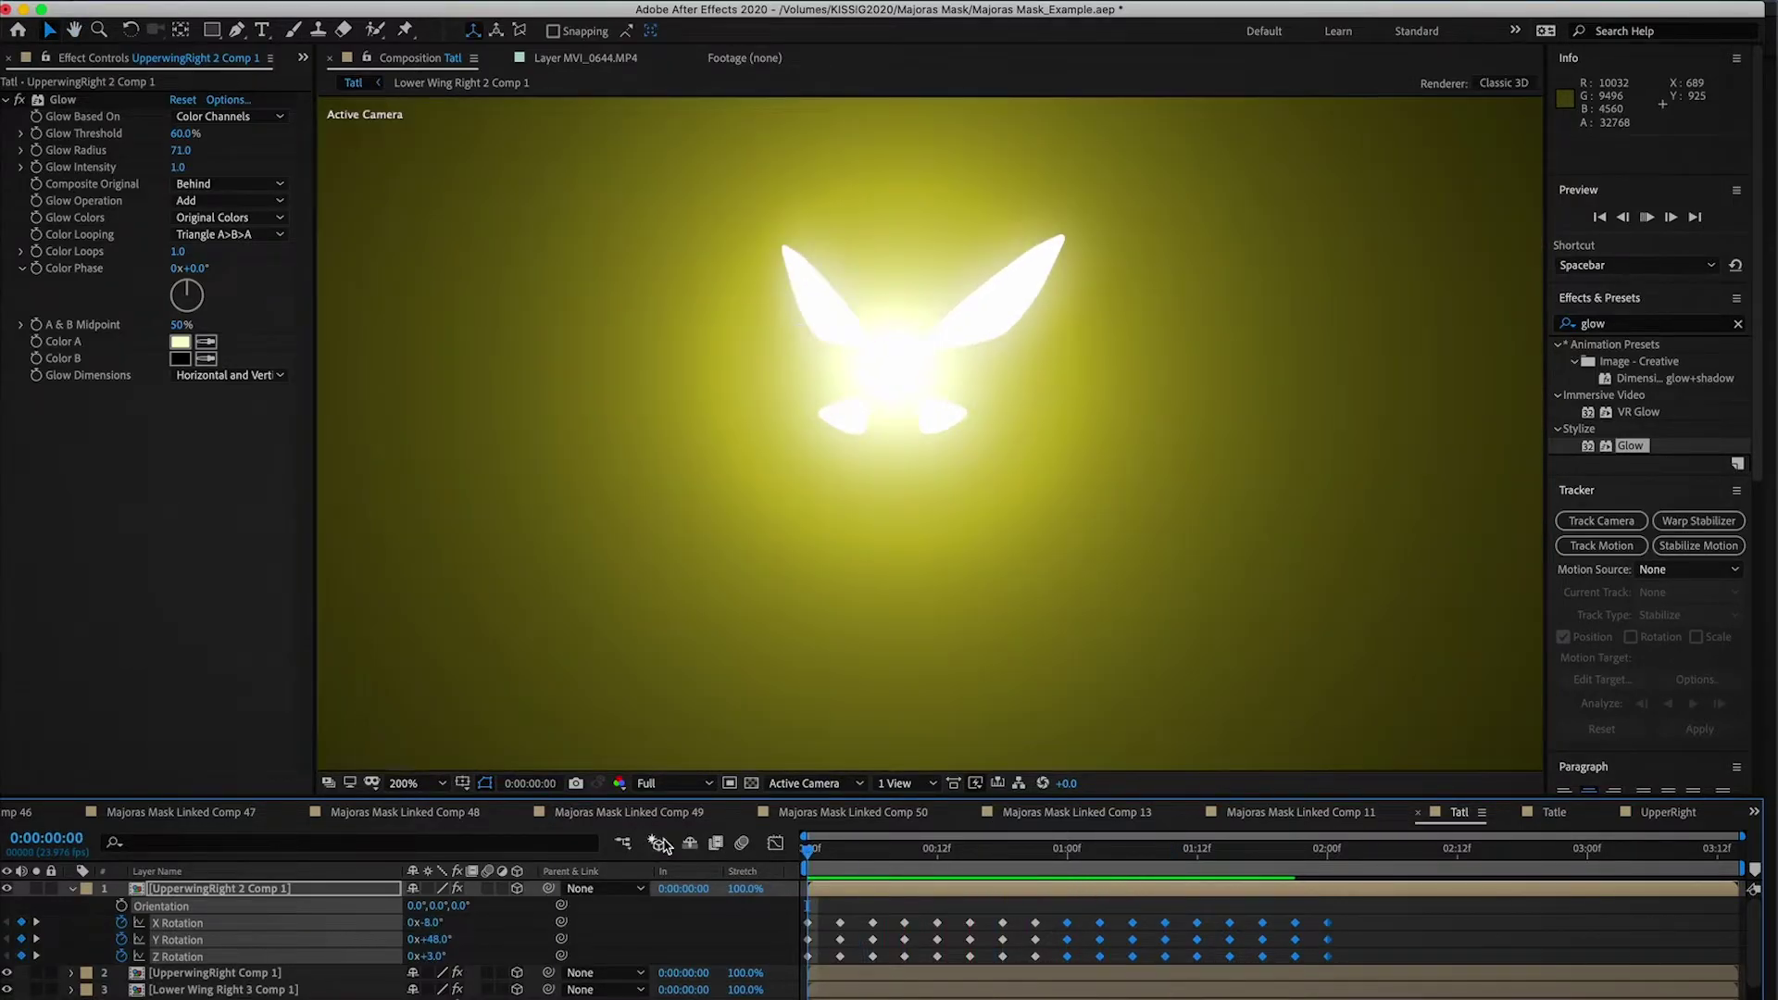
key(space)
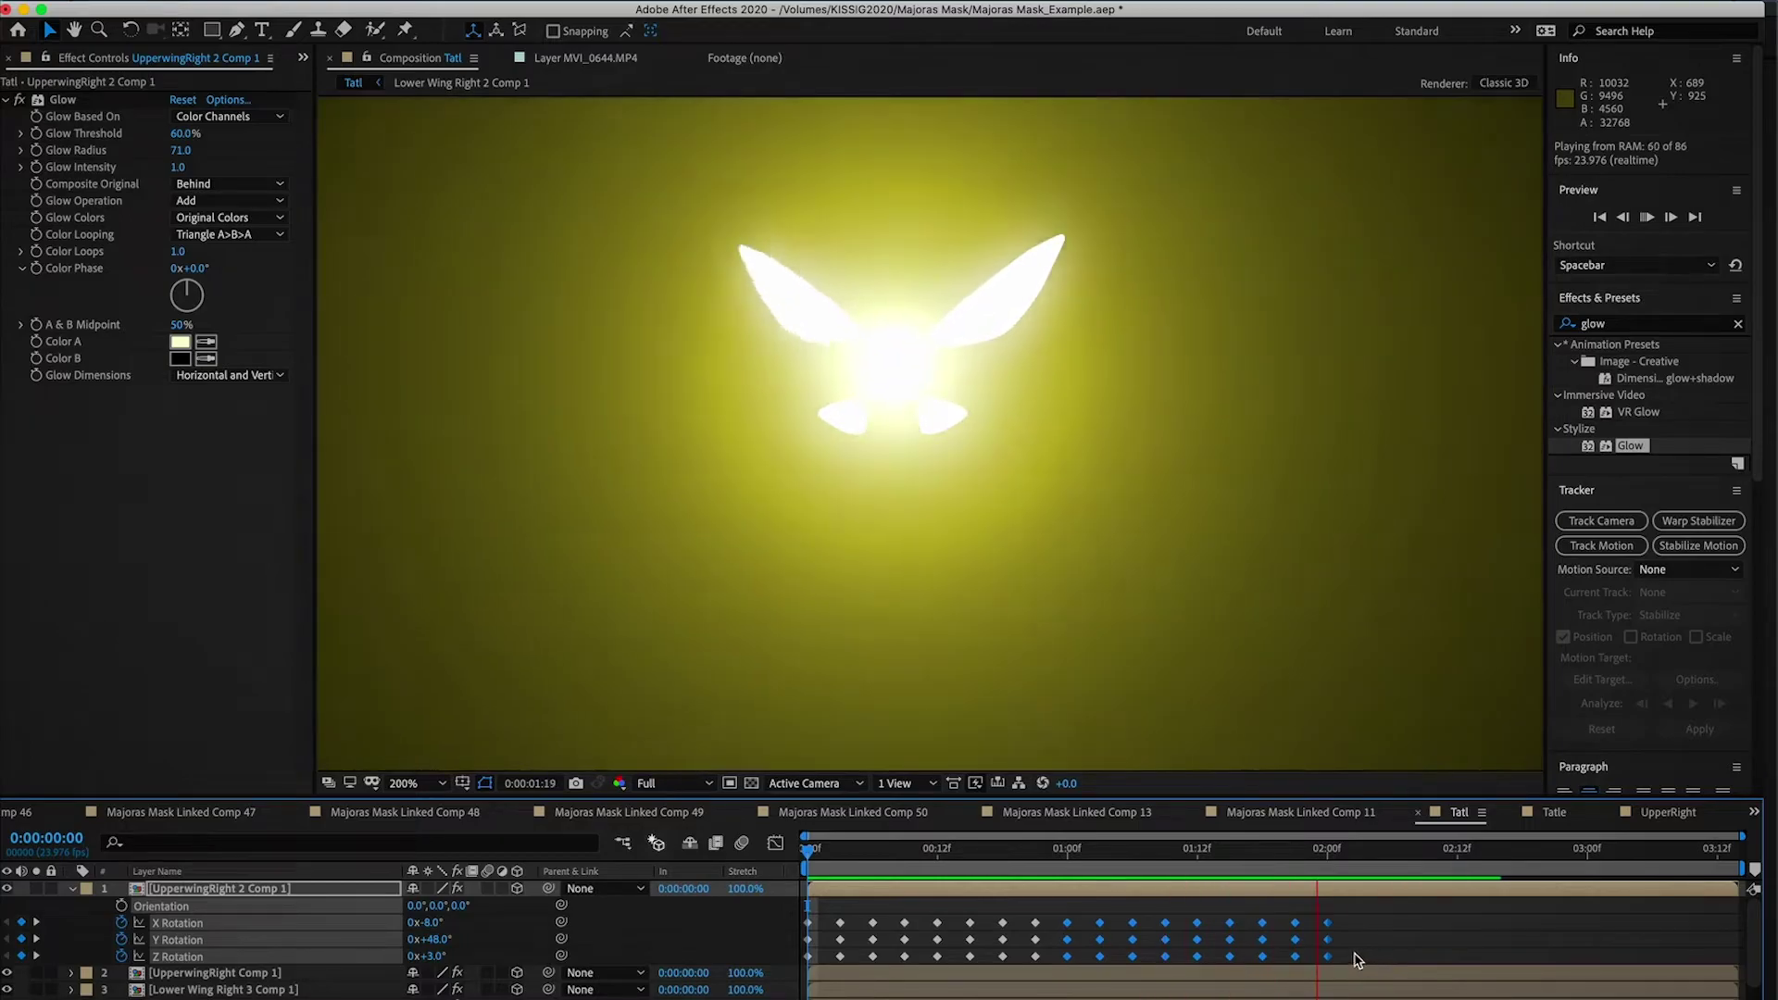
key(space)
Step: Paste a copy of all the wing's rotation keyframes at 2:00 to fill the rest of the composition, and preview the flapping
drag(1358, 960, 785, 905)
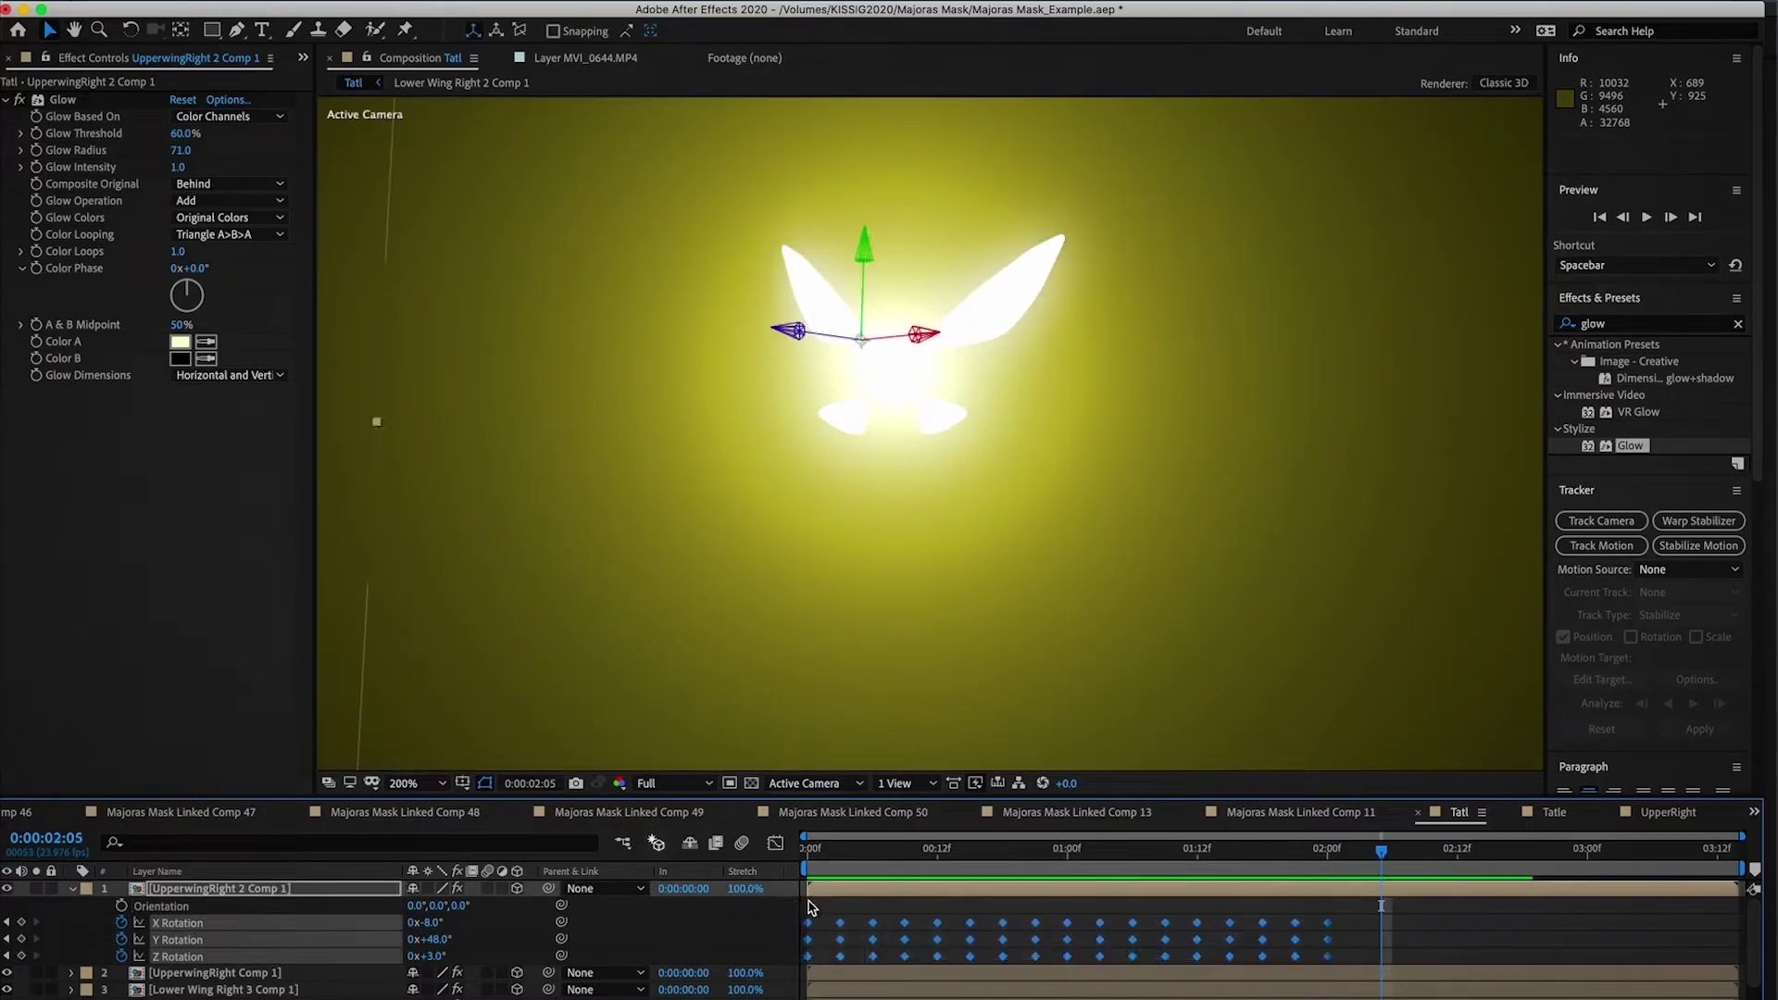
key(ctrl+v)
key(space)
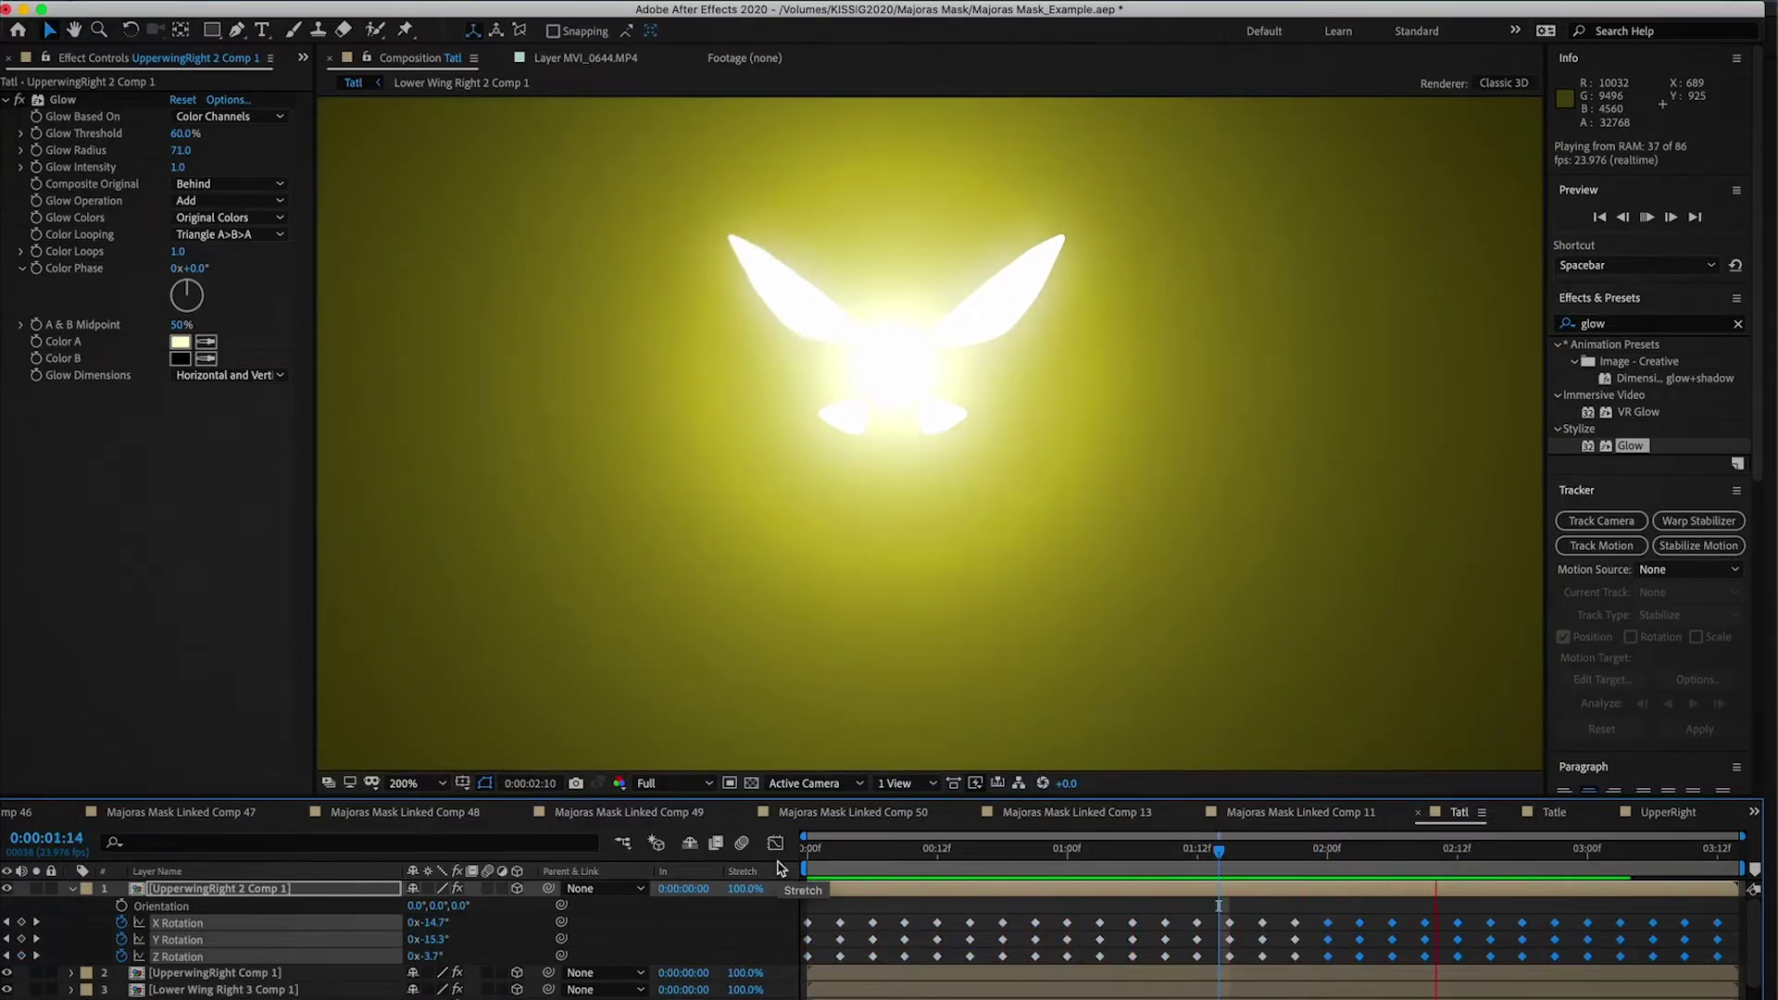
key(space)
Step: Turn on motion blur for UpperwingRight 2 Comp 1 and for the composition, and preview the blurred flapping
scroll(913, 564, down, 2)
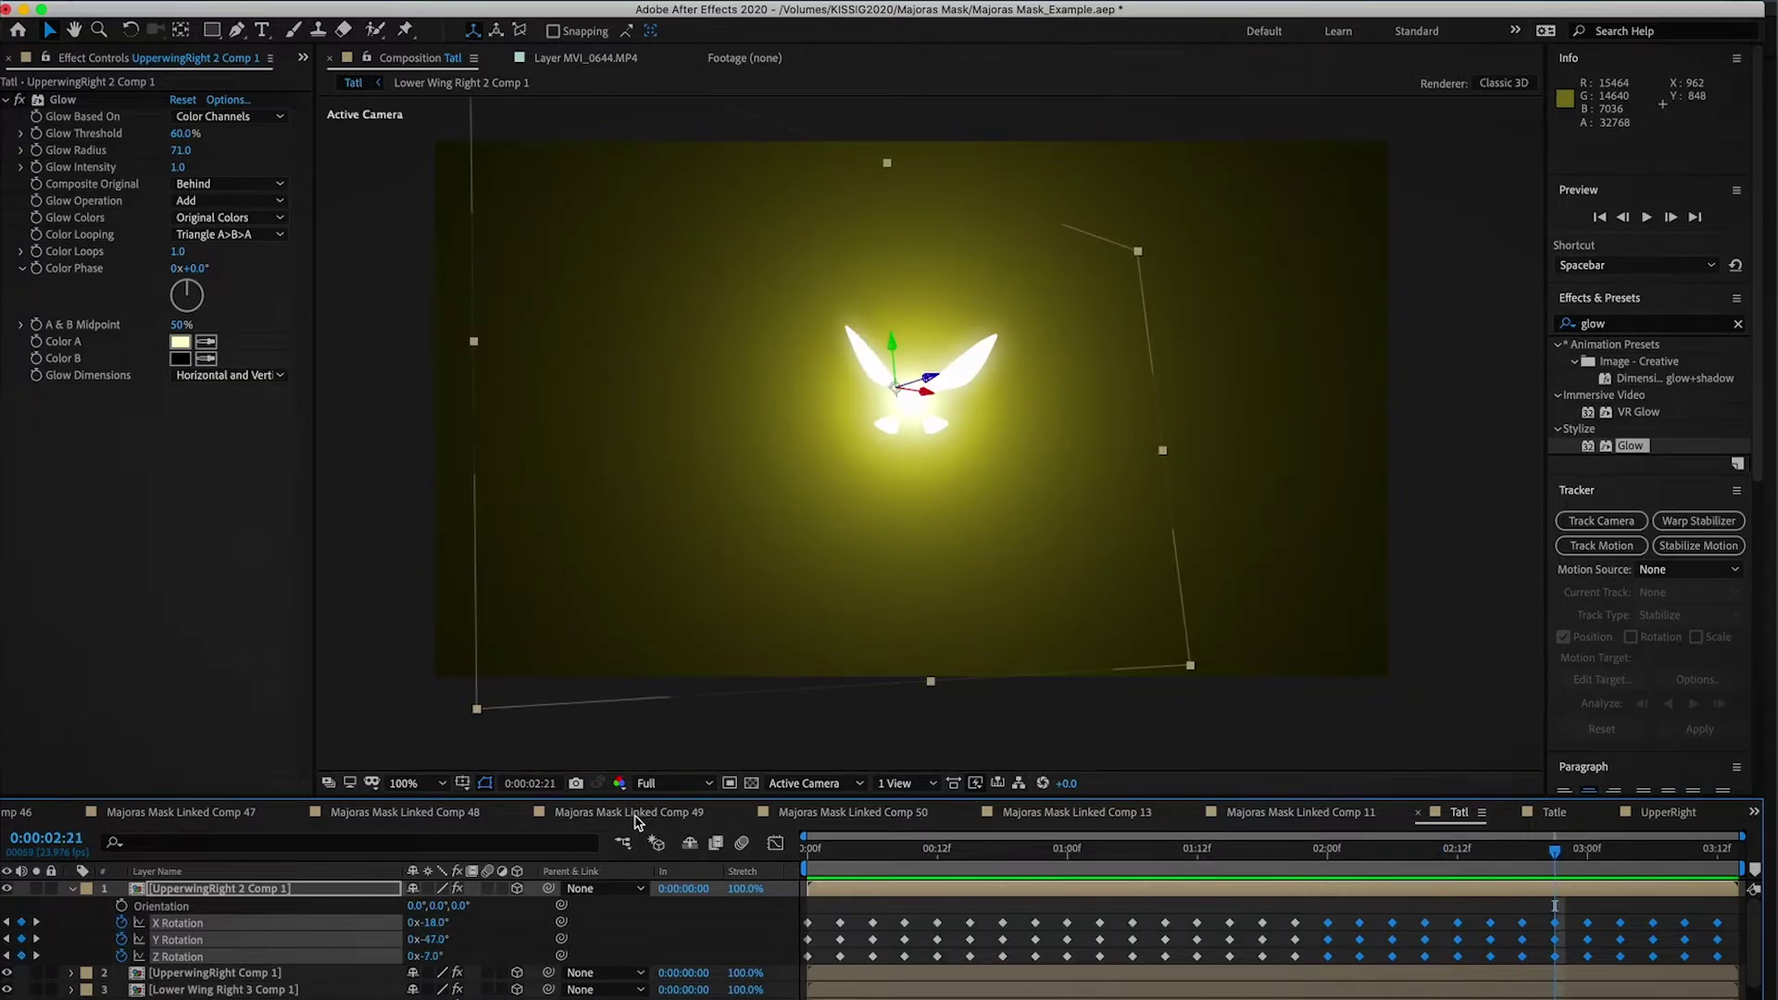
click(487, 888)
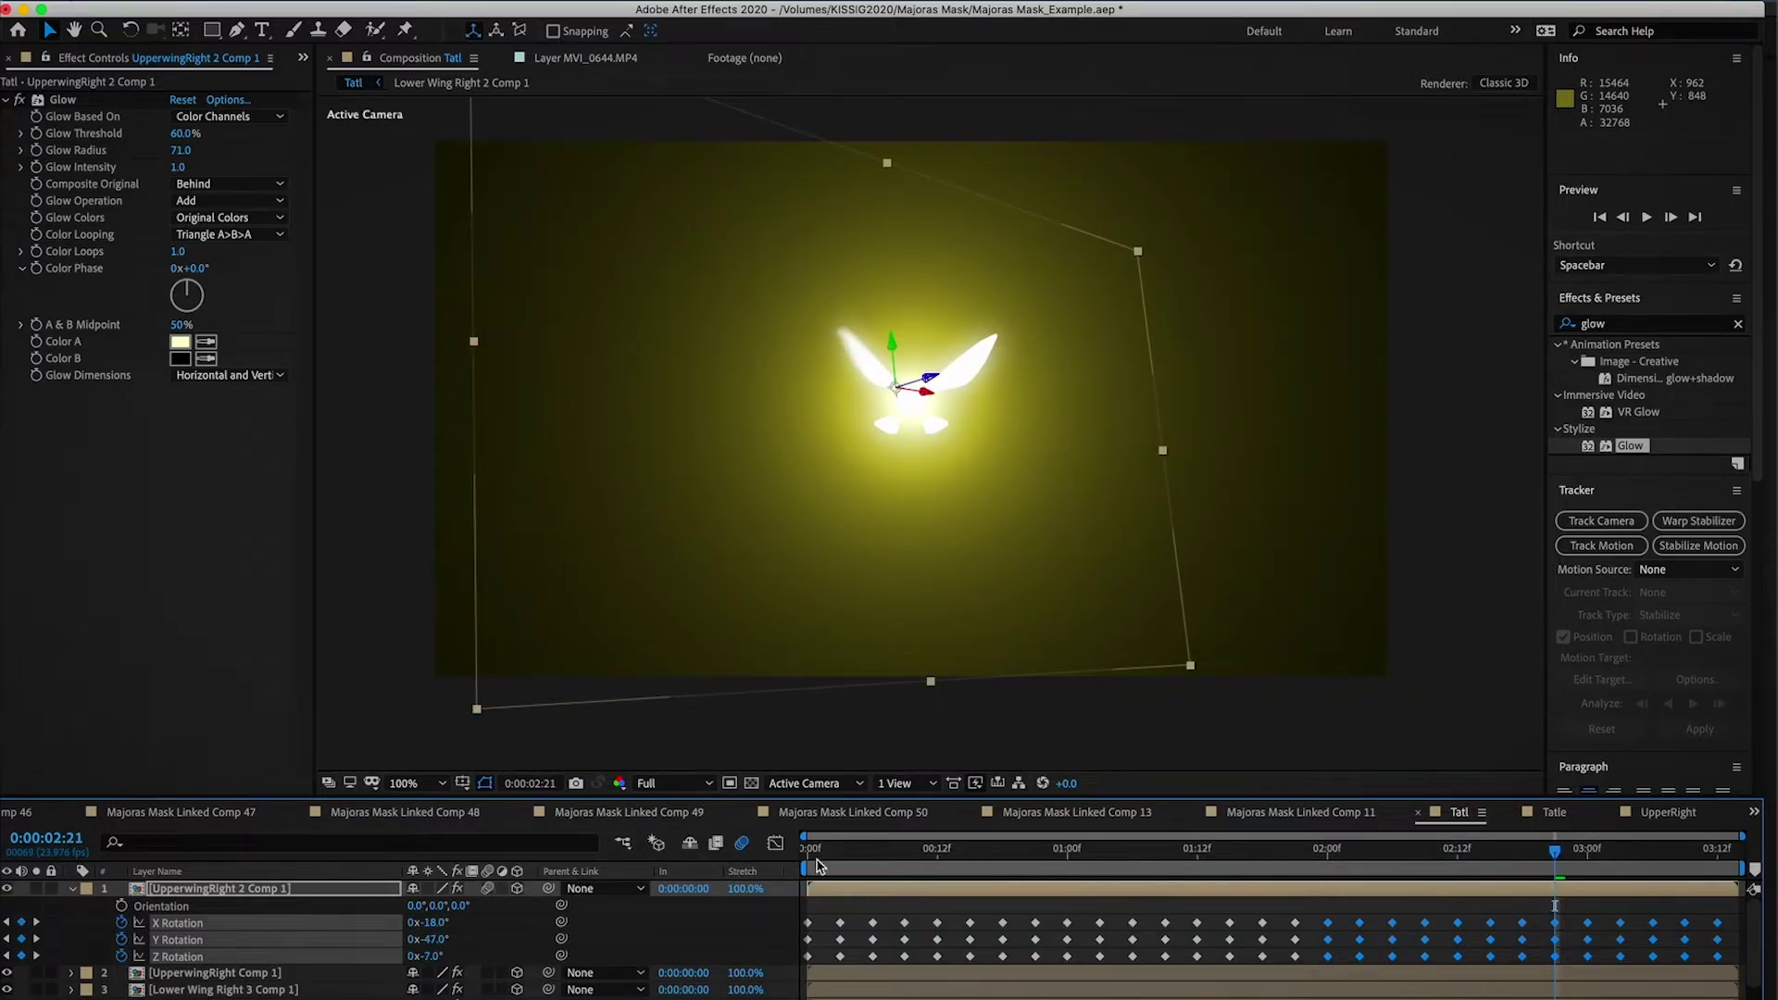
key(space)
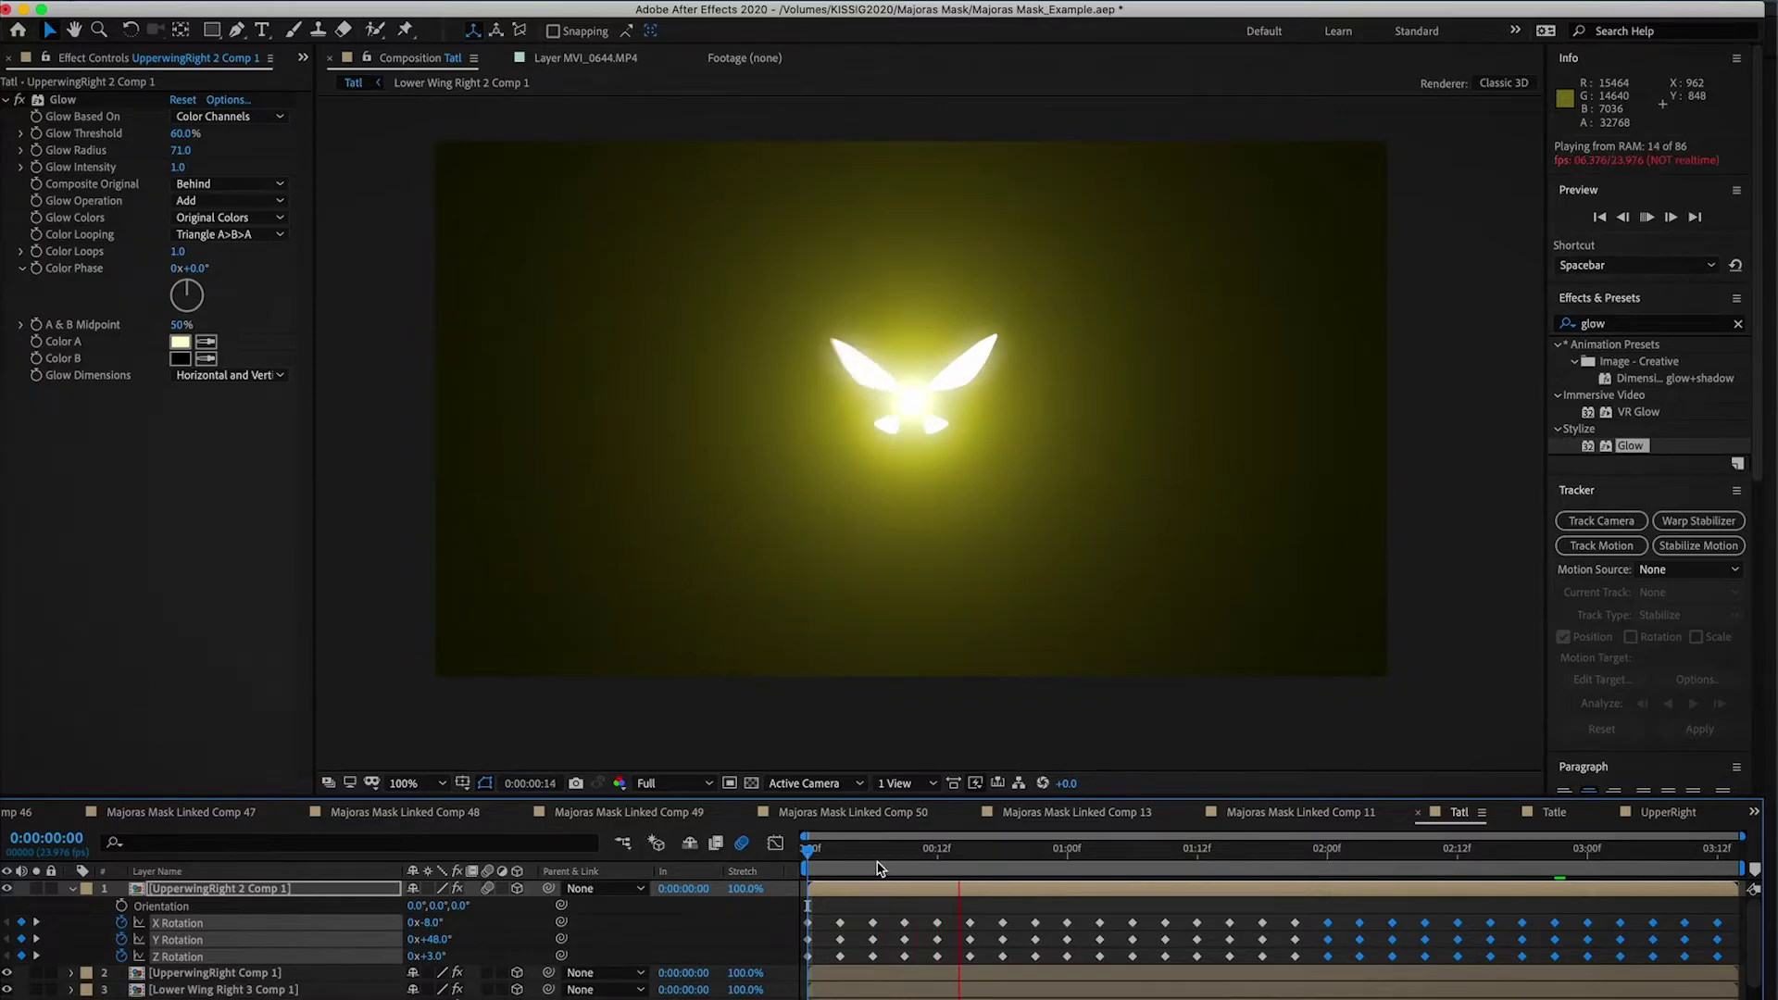
key(space)
key(space)
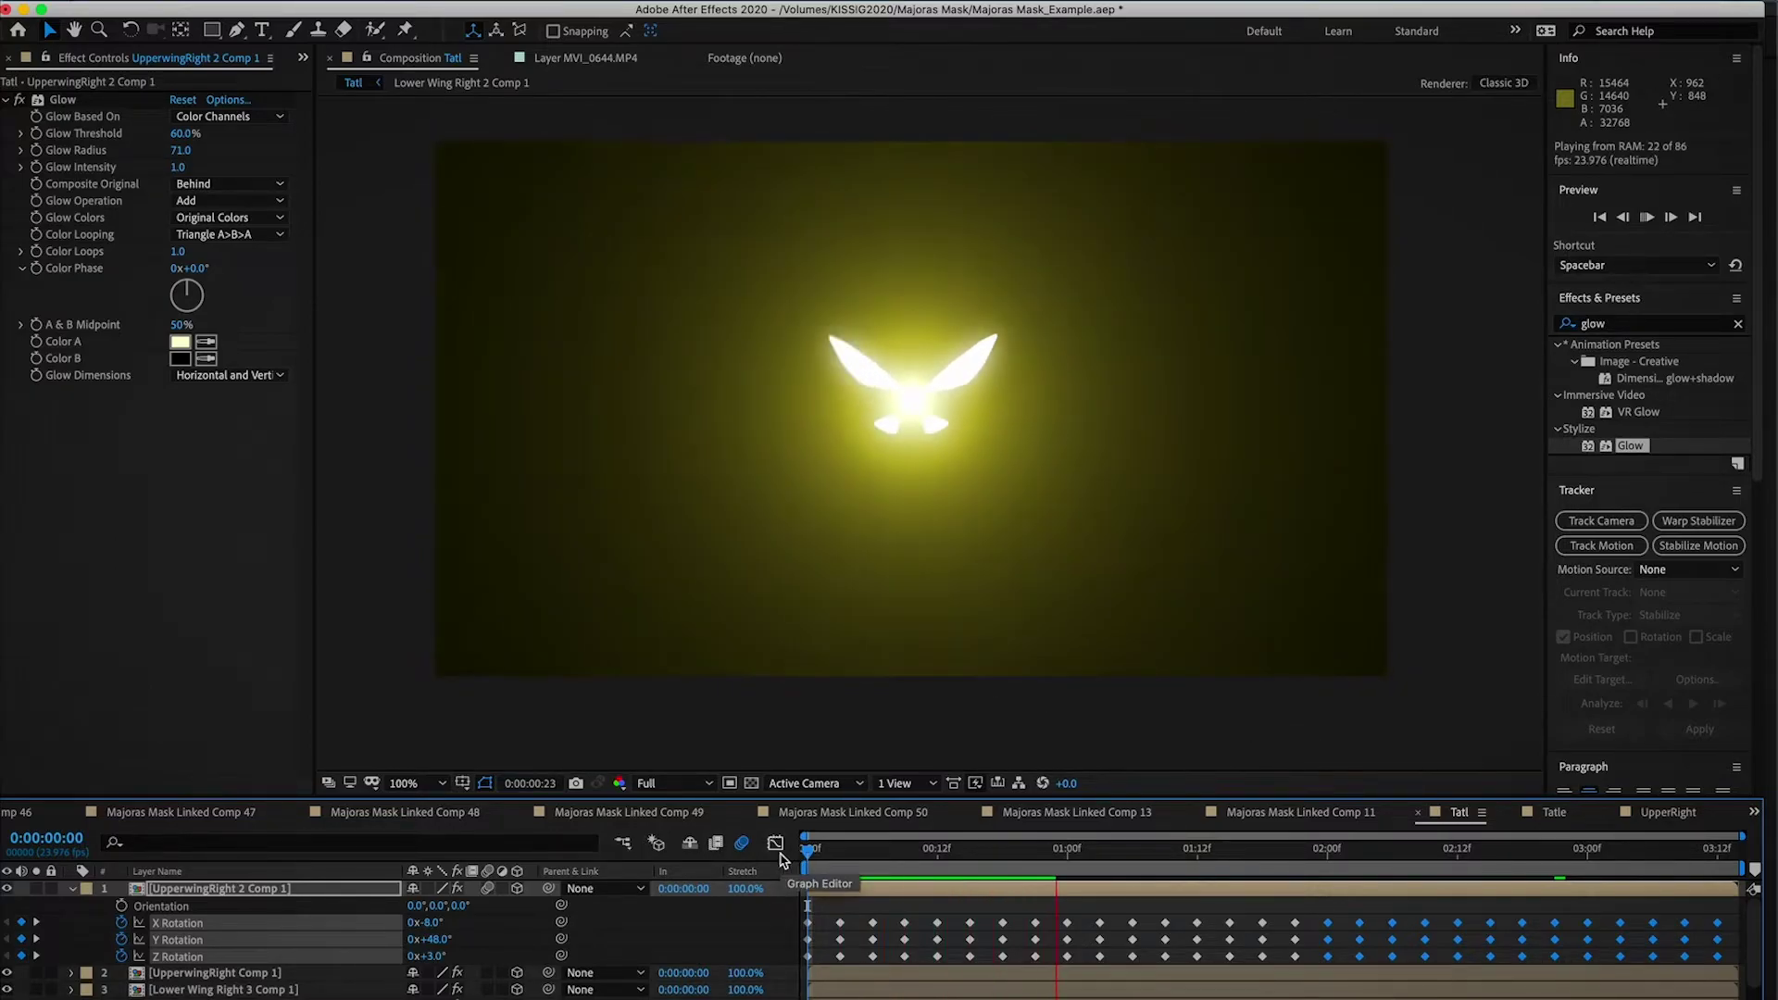
key(space)
drag(908, 852, 728, 859)
key(space)
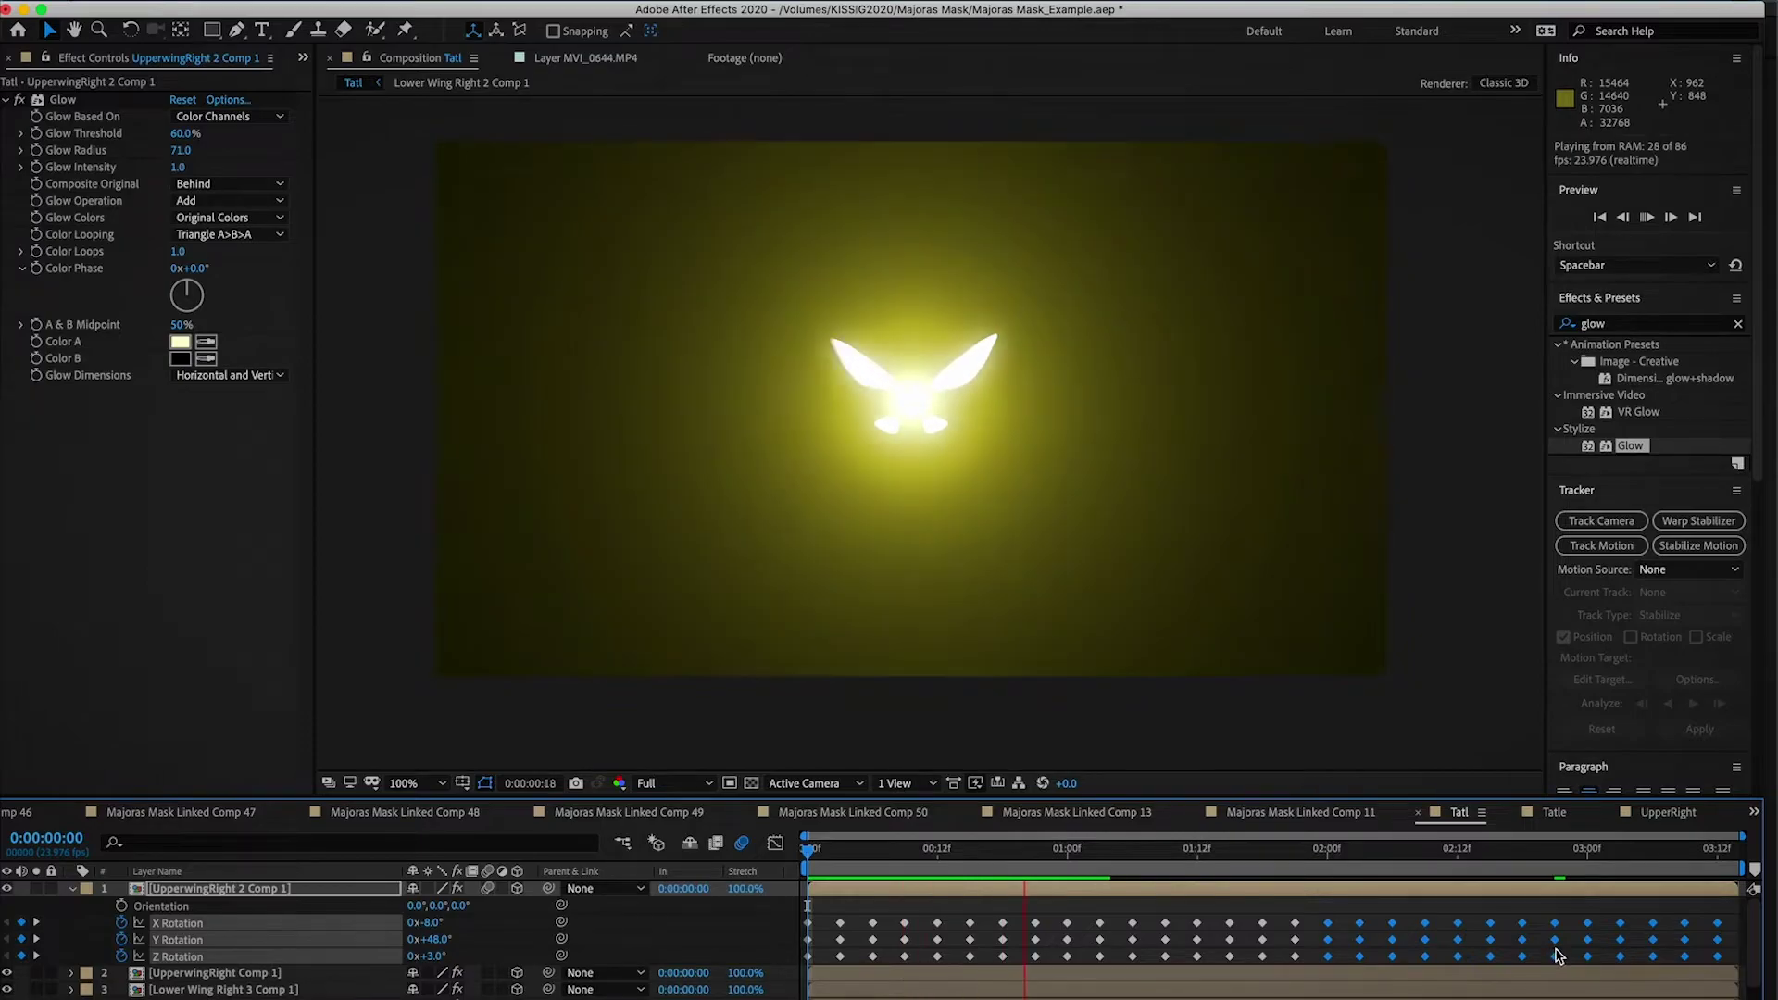
key(space)
Step: Apply Easy Ease to all rotation keyframes of UpperwingRight 2 Comp 1 and start a preview from the beginning
drag(1728, 913, 810, 965)
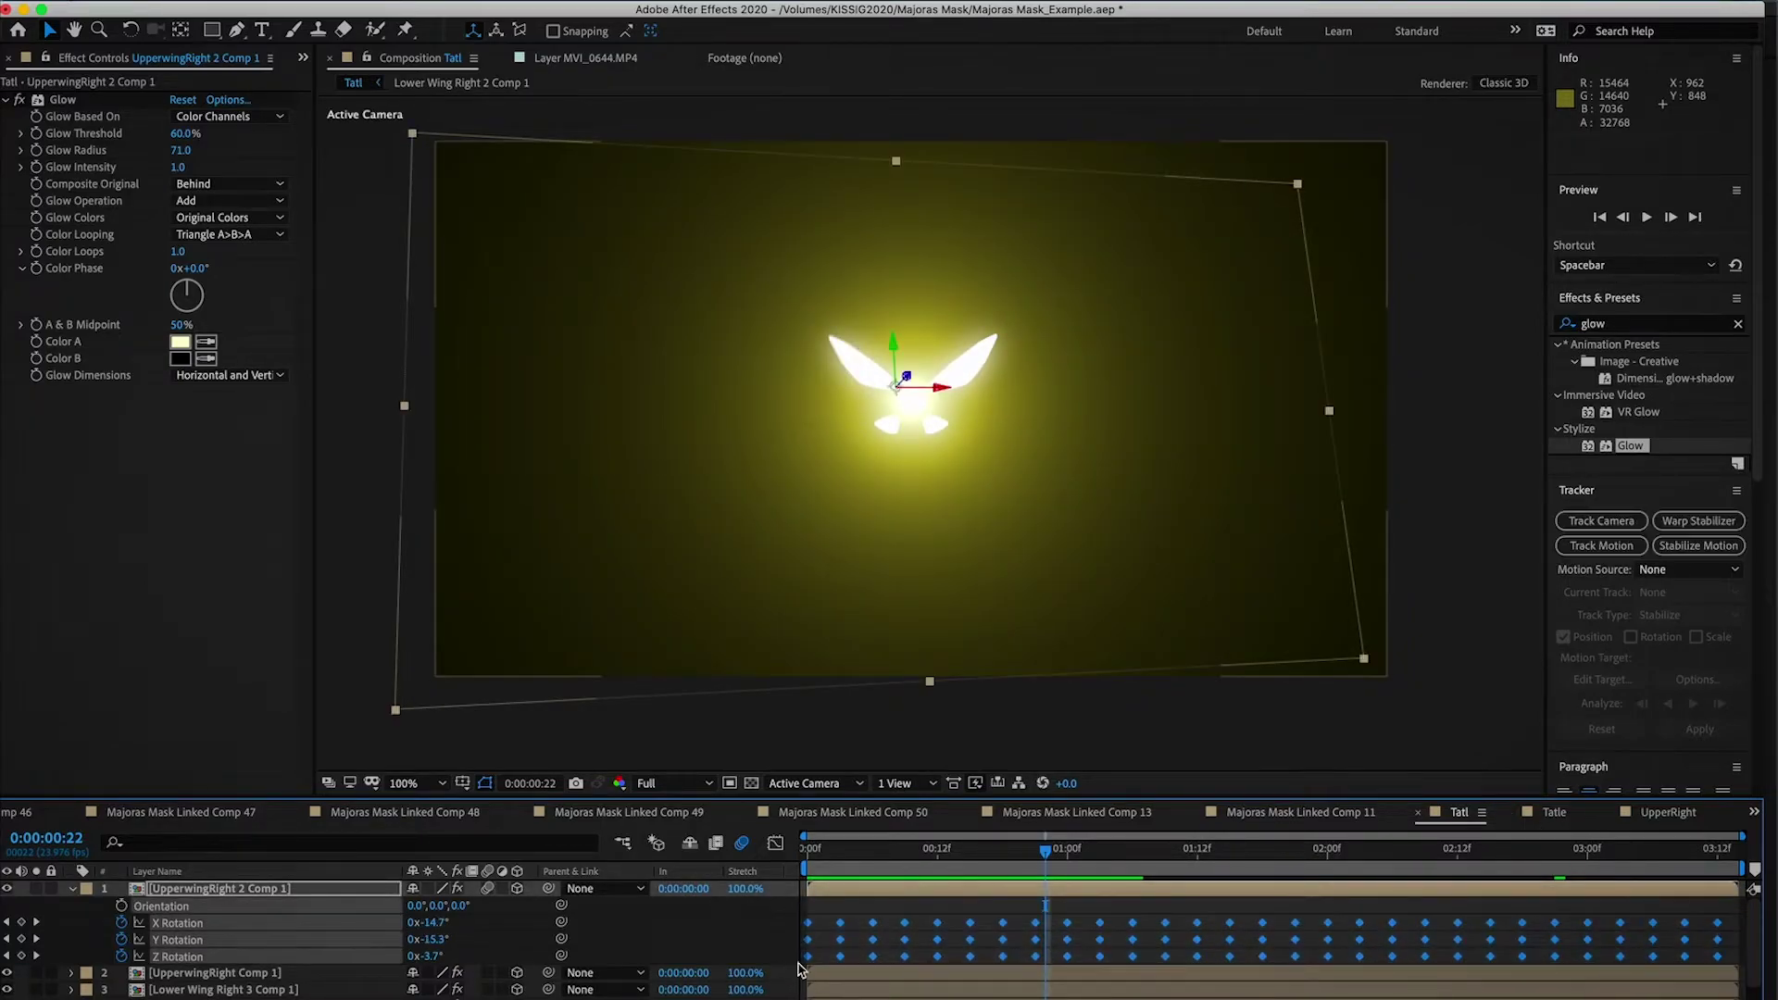
right_click(840, 922)
mouse_move(926, 996)
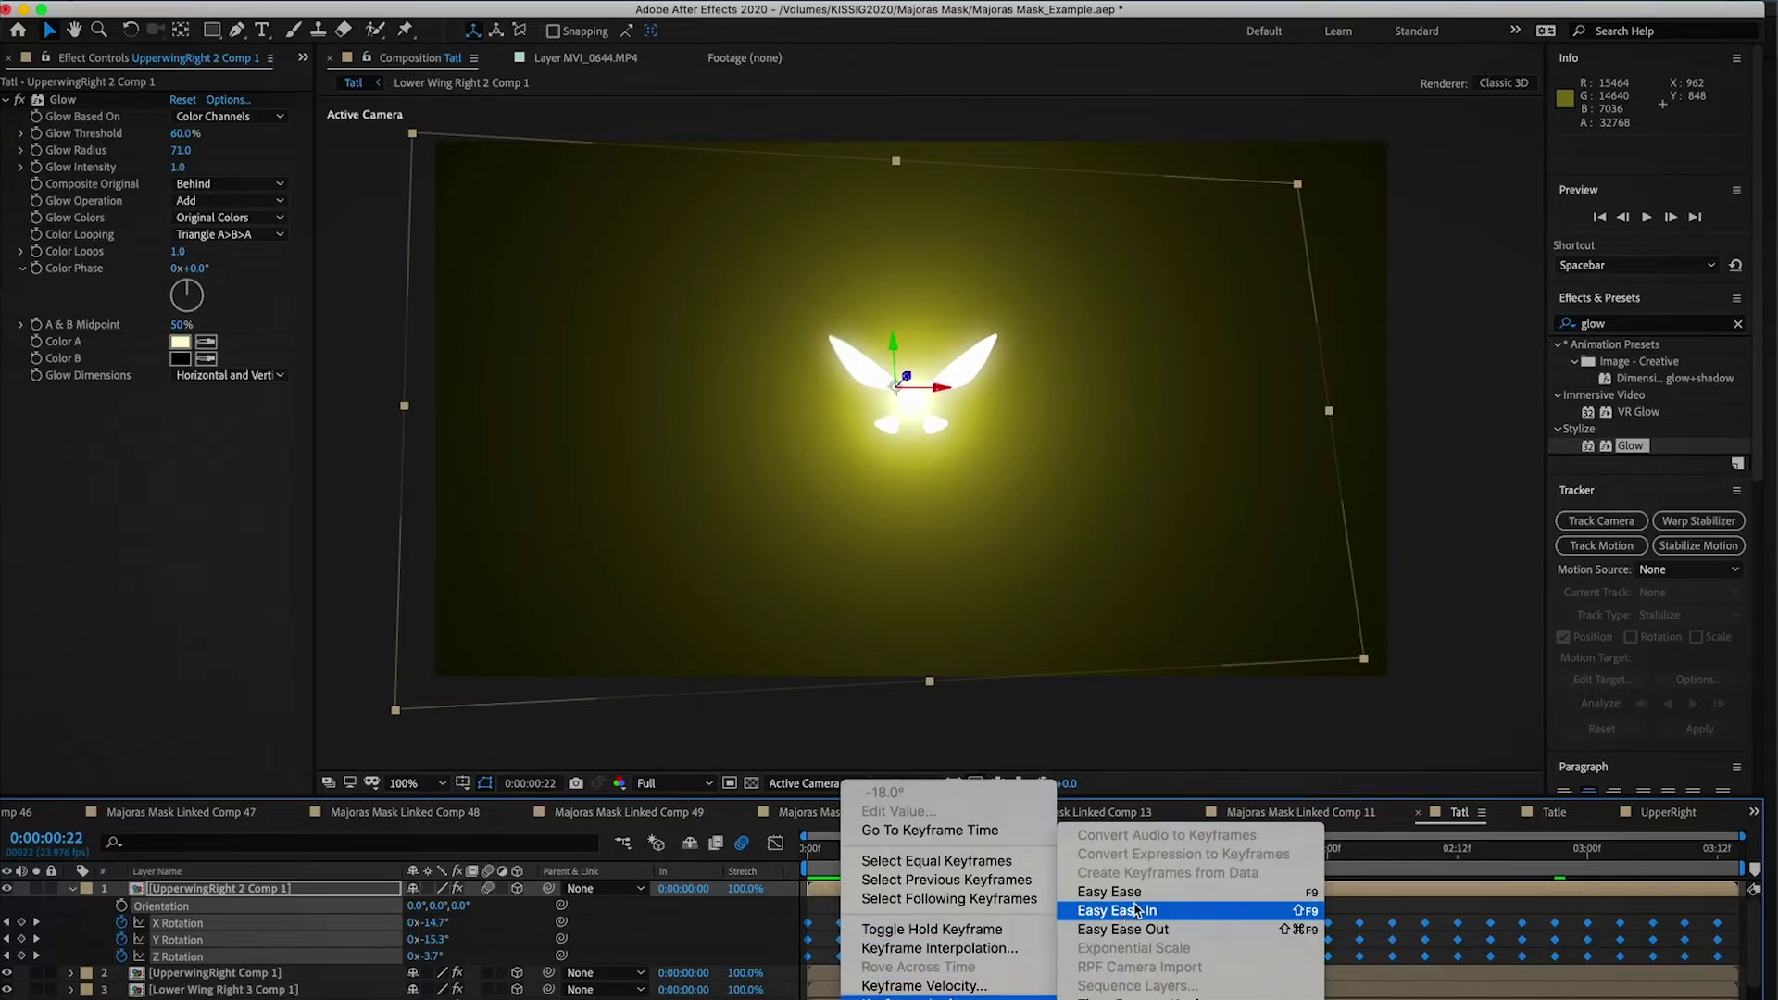
click(1109, 891)
click(851, 849)
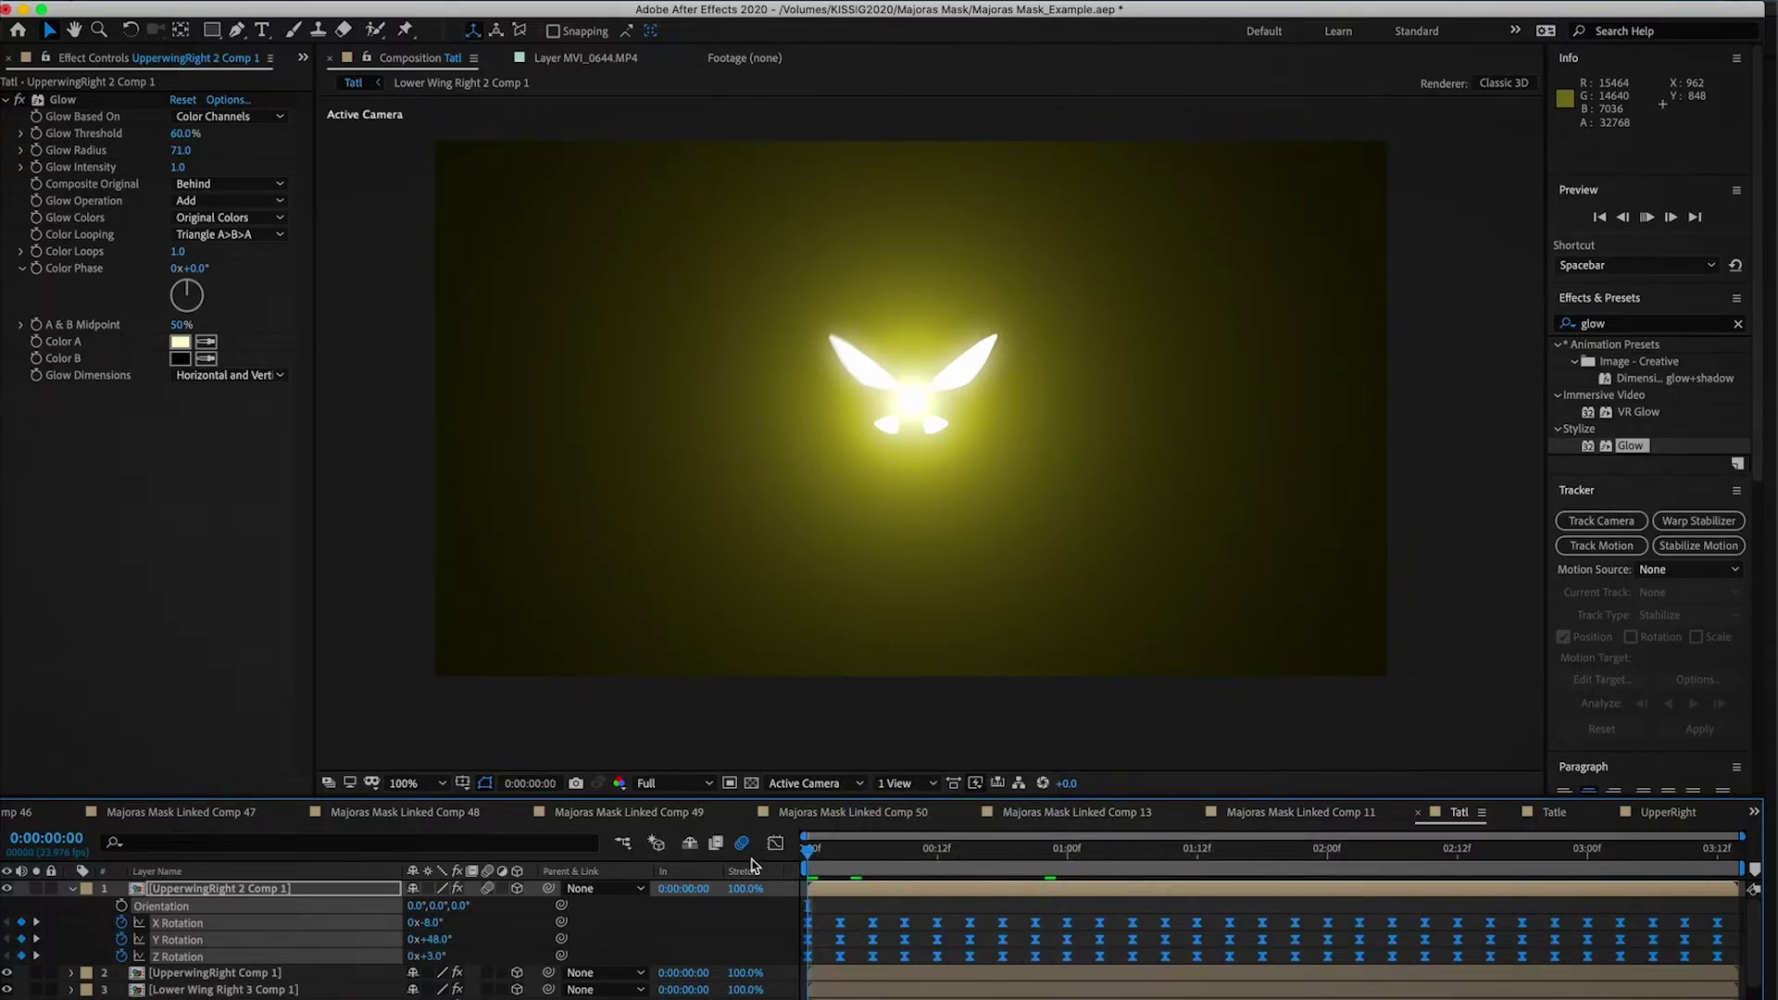
key(space)
Step: Lower the composition's preview resolution to Quarter, play back the eased flapping from the start, and deselect the keyframes
click(701, 783)
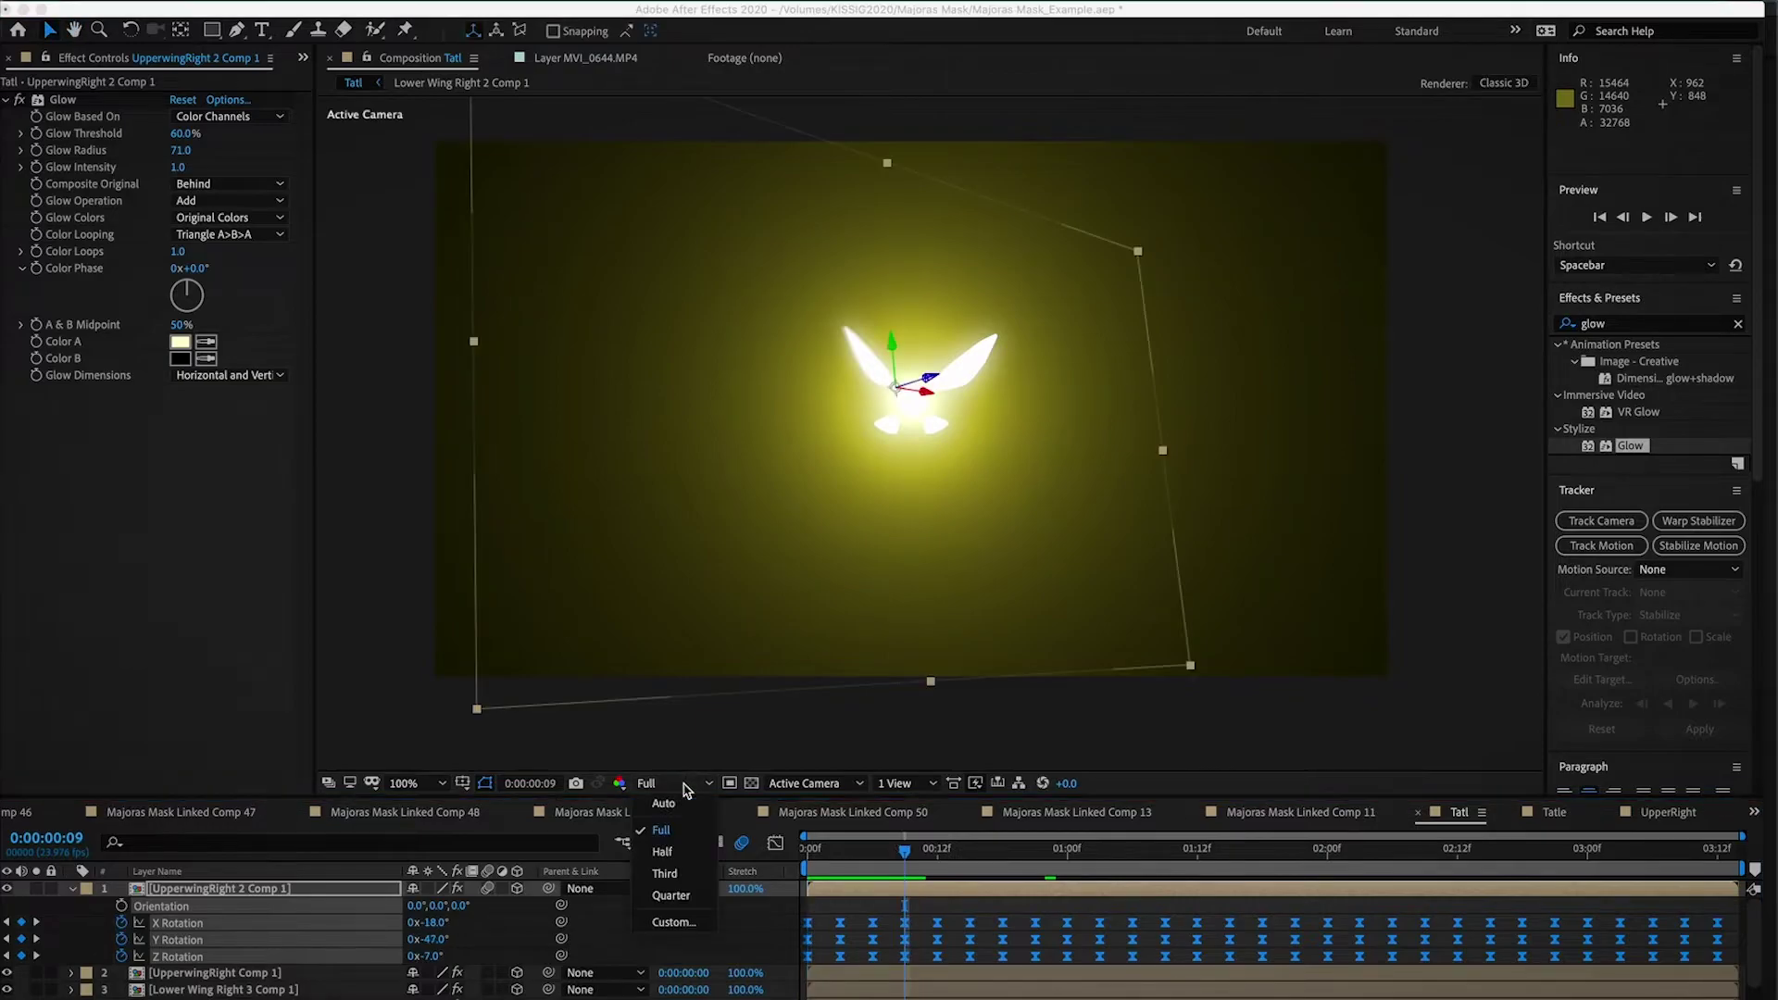
click(687, 896)
key(space)
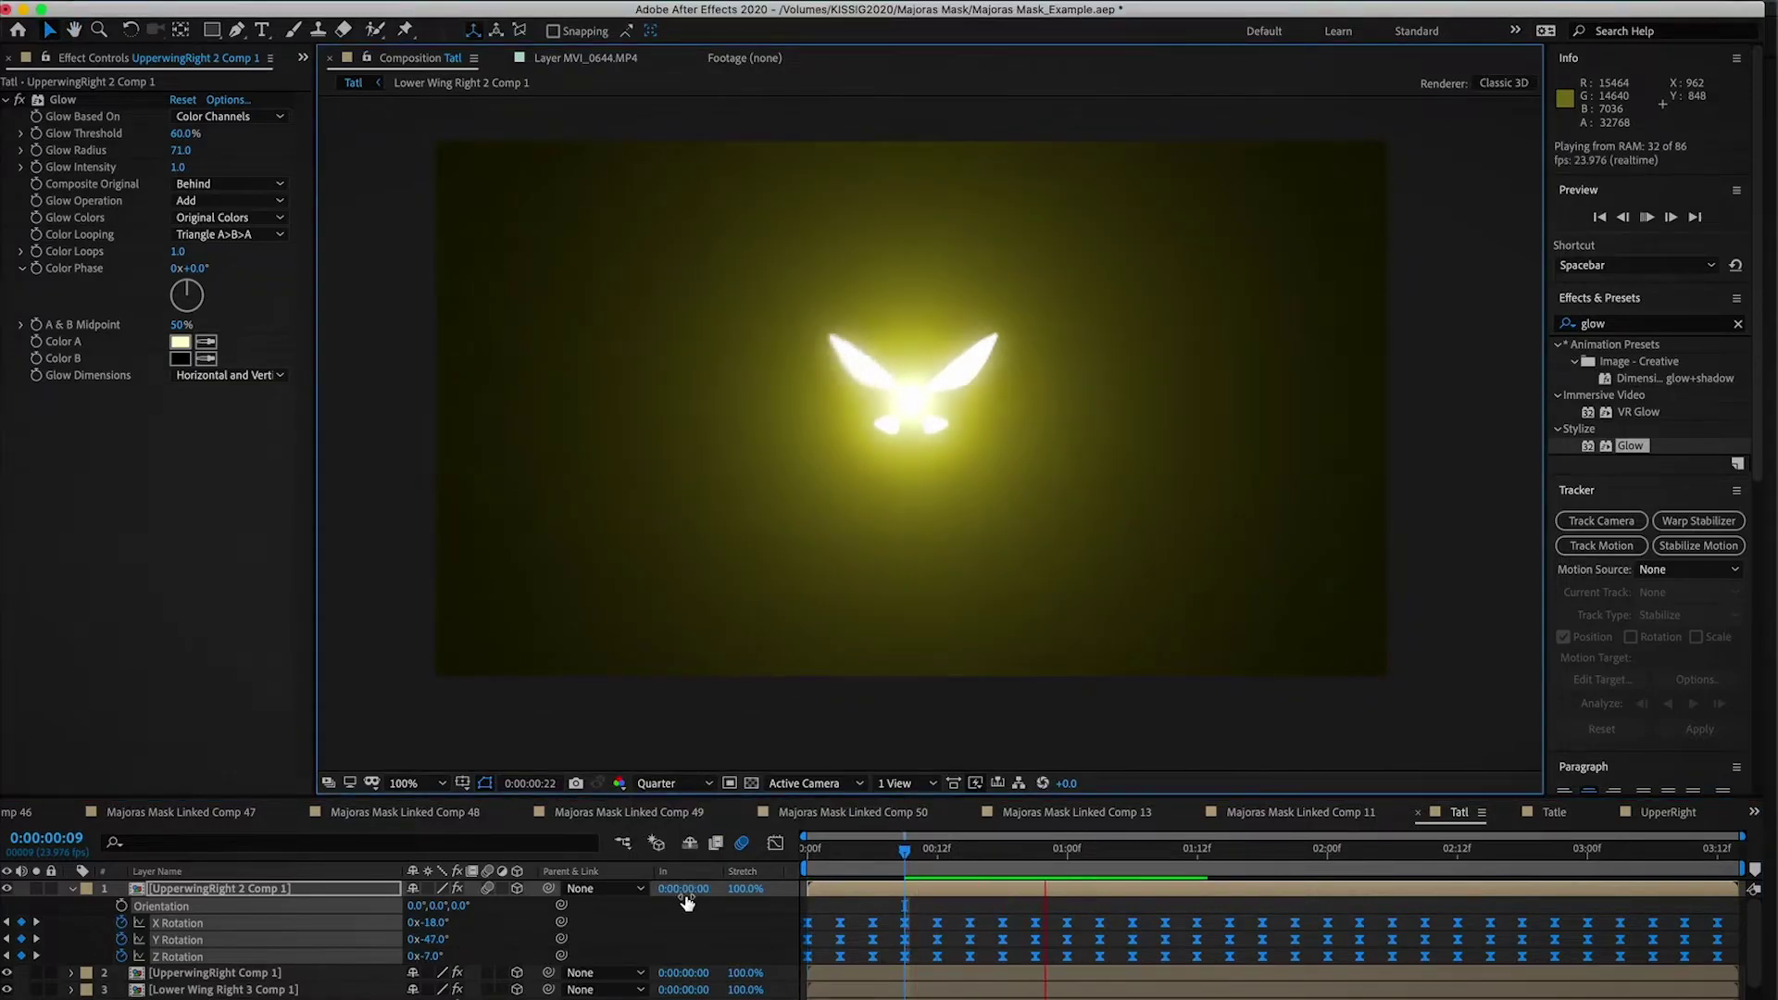
key(space)
key(space)
key(space)
drag(847, 852, 724, 862)
click(929, 963)
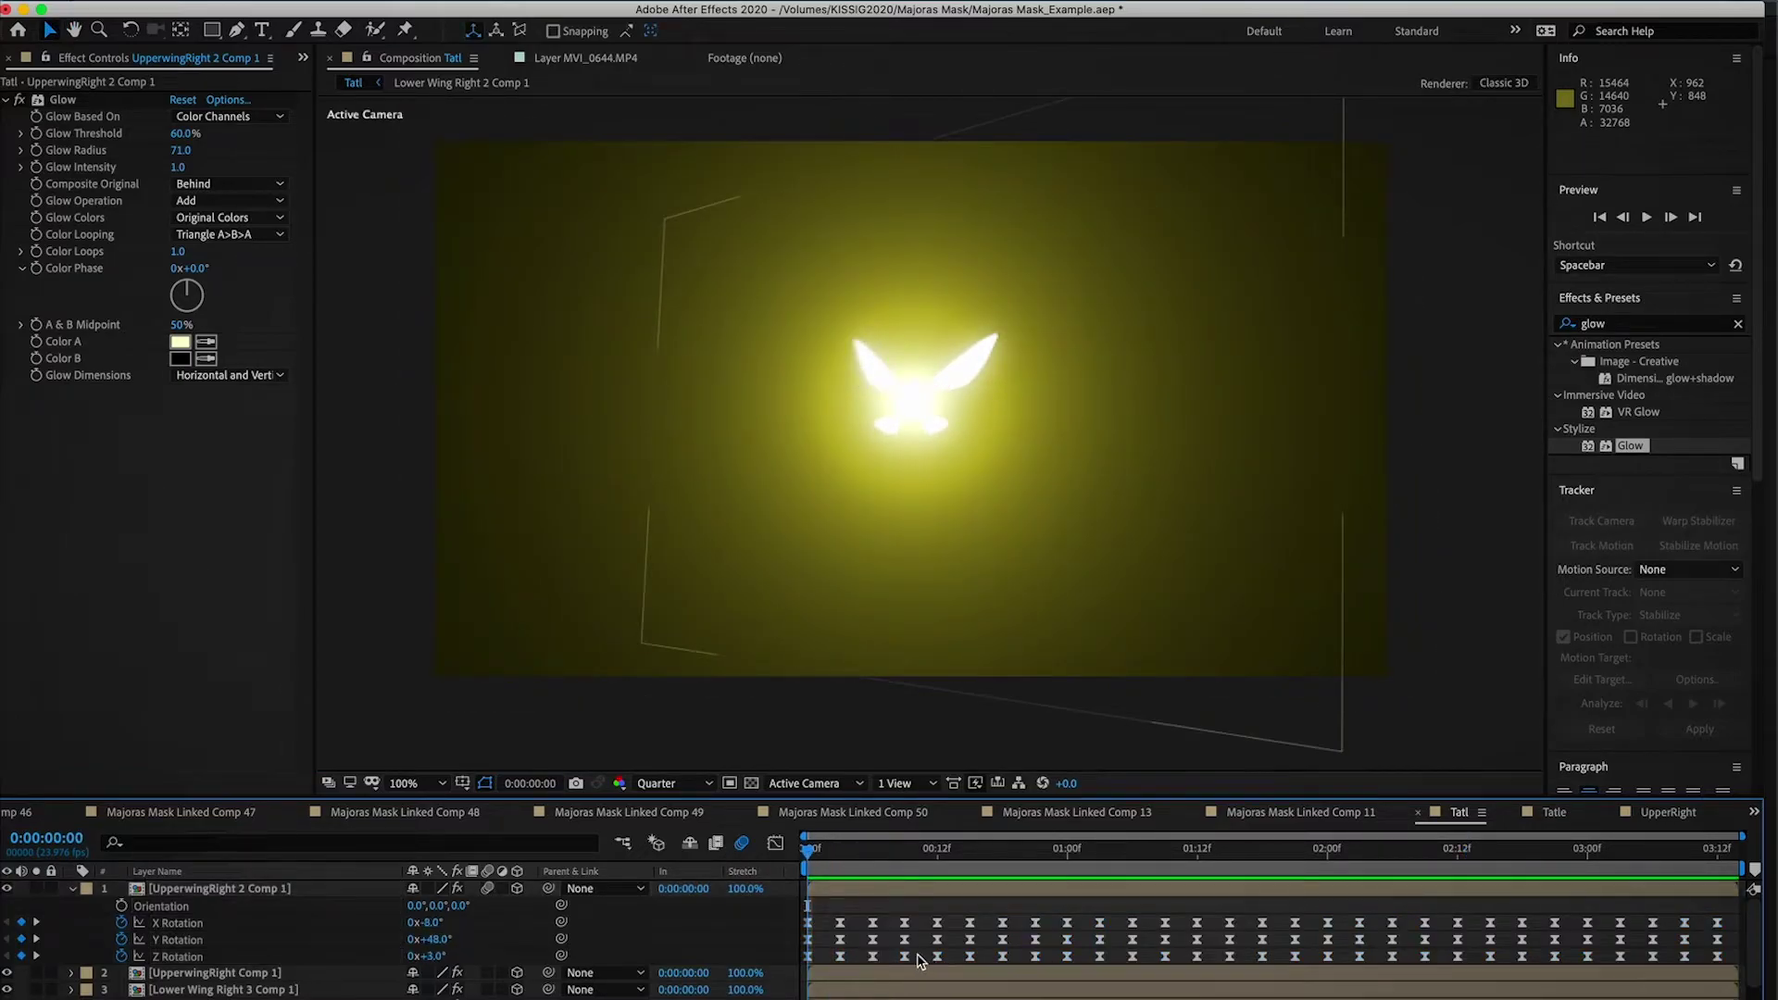
Step: Select the UpperwingRight Comp 1 layer
scroll(926, 963, down, 1)
click(981, 361)
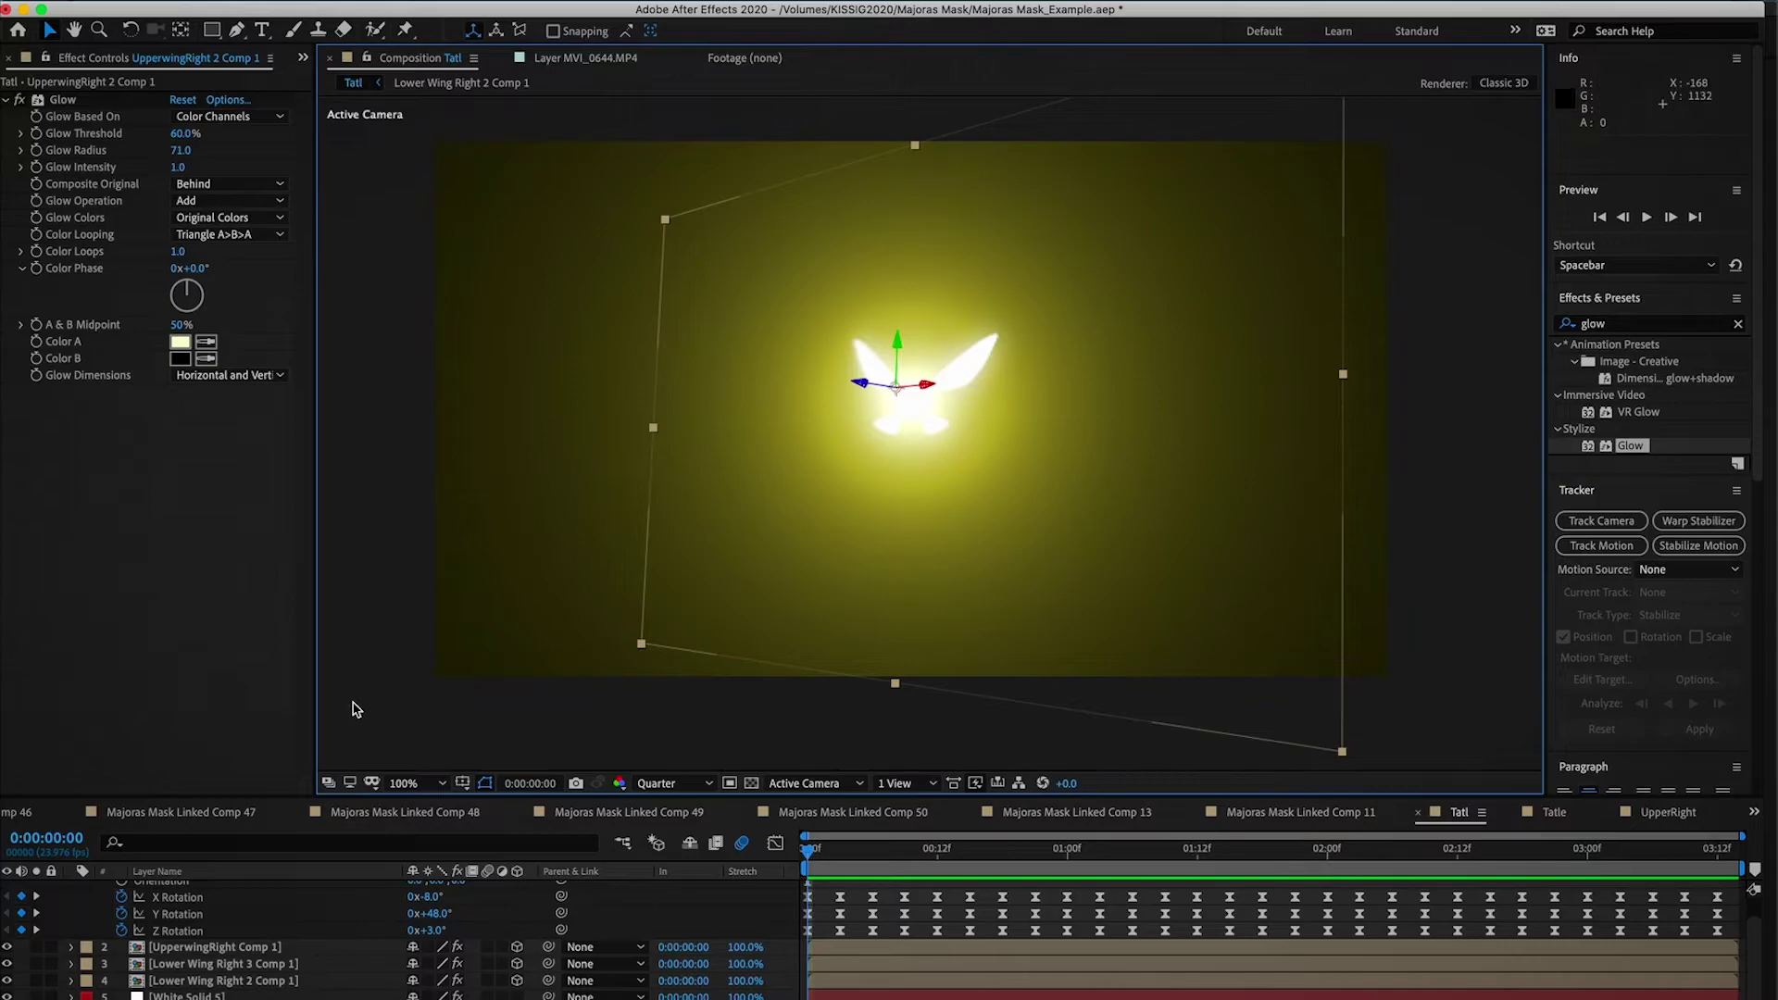
click(190, 947)
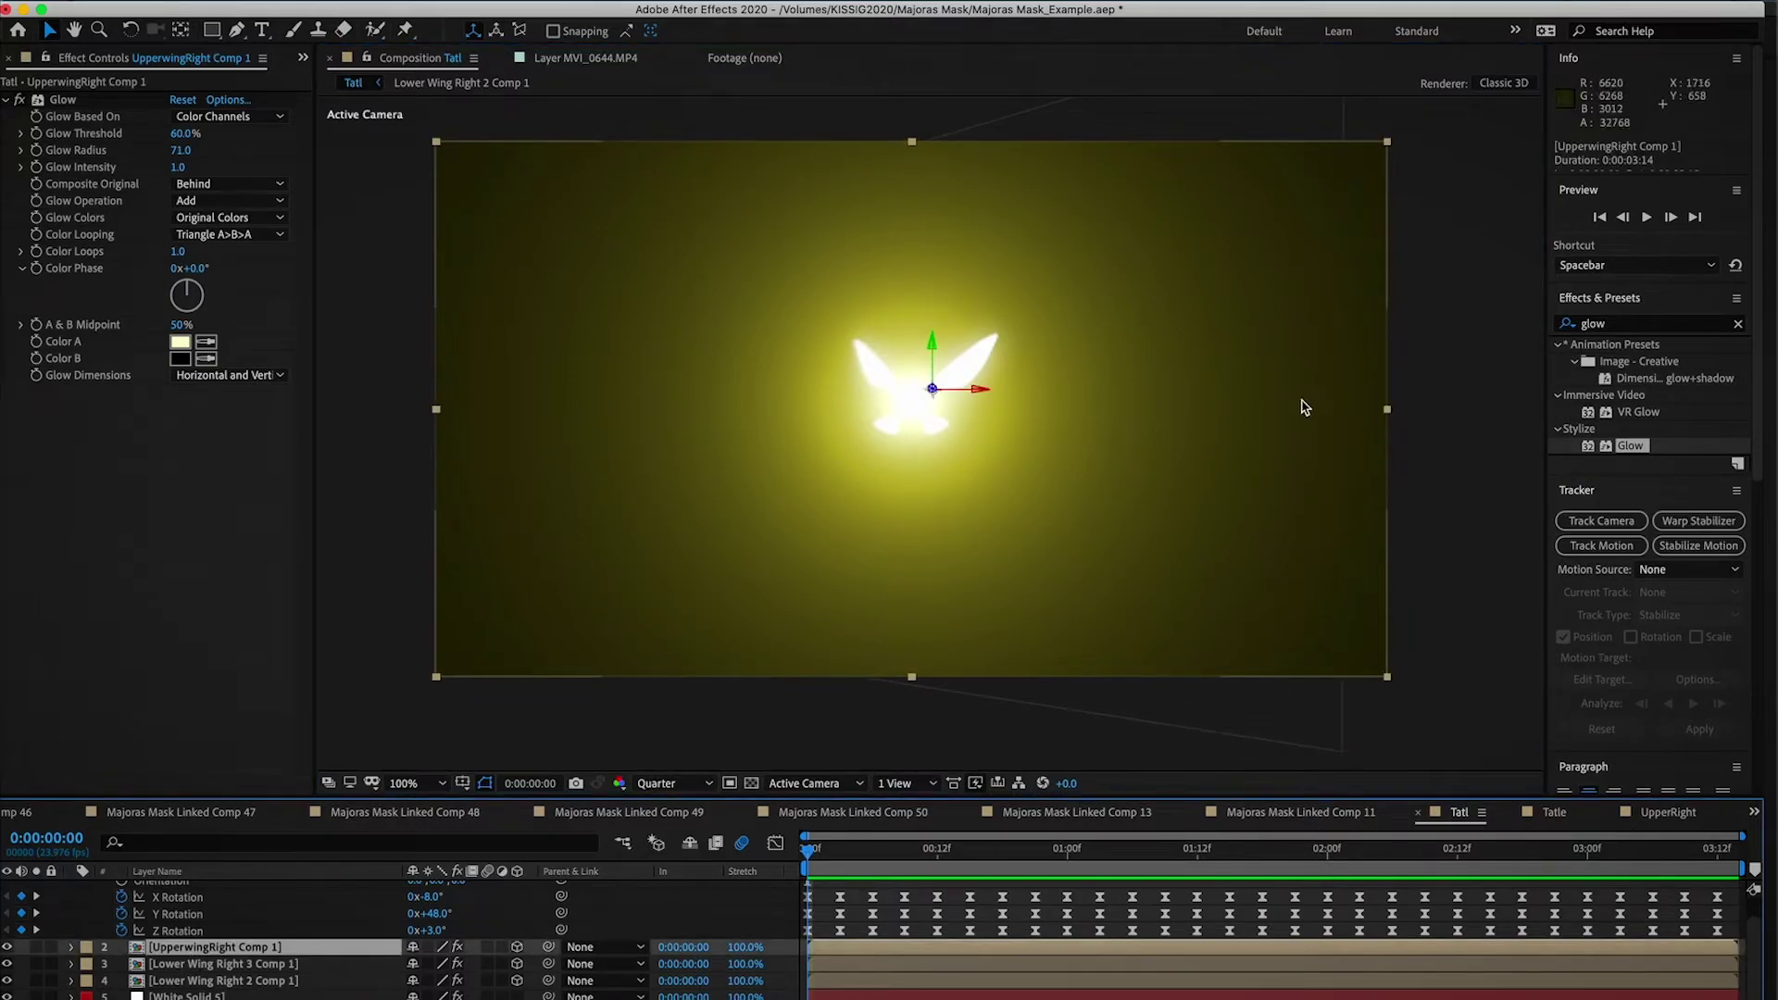
Step: Switch to the finished Tatle composition and play back its wing animation at different zoom levels
click(1554, 812)
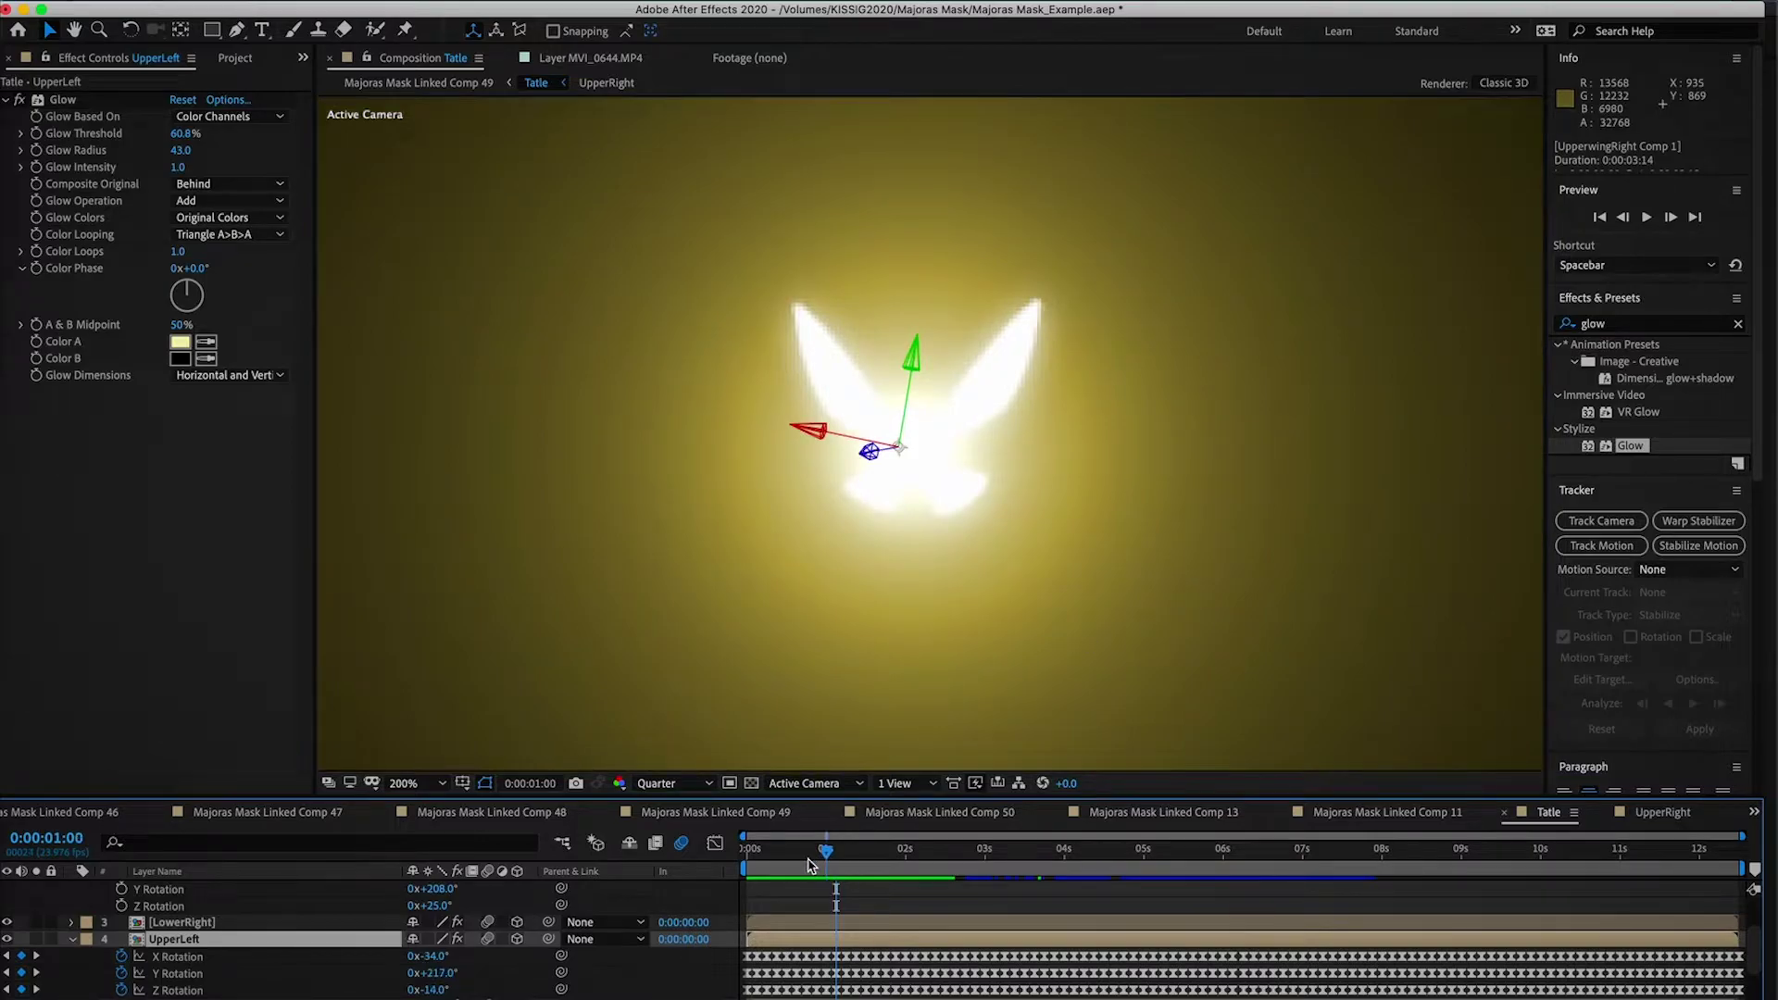
key(space)
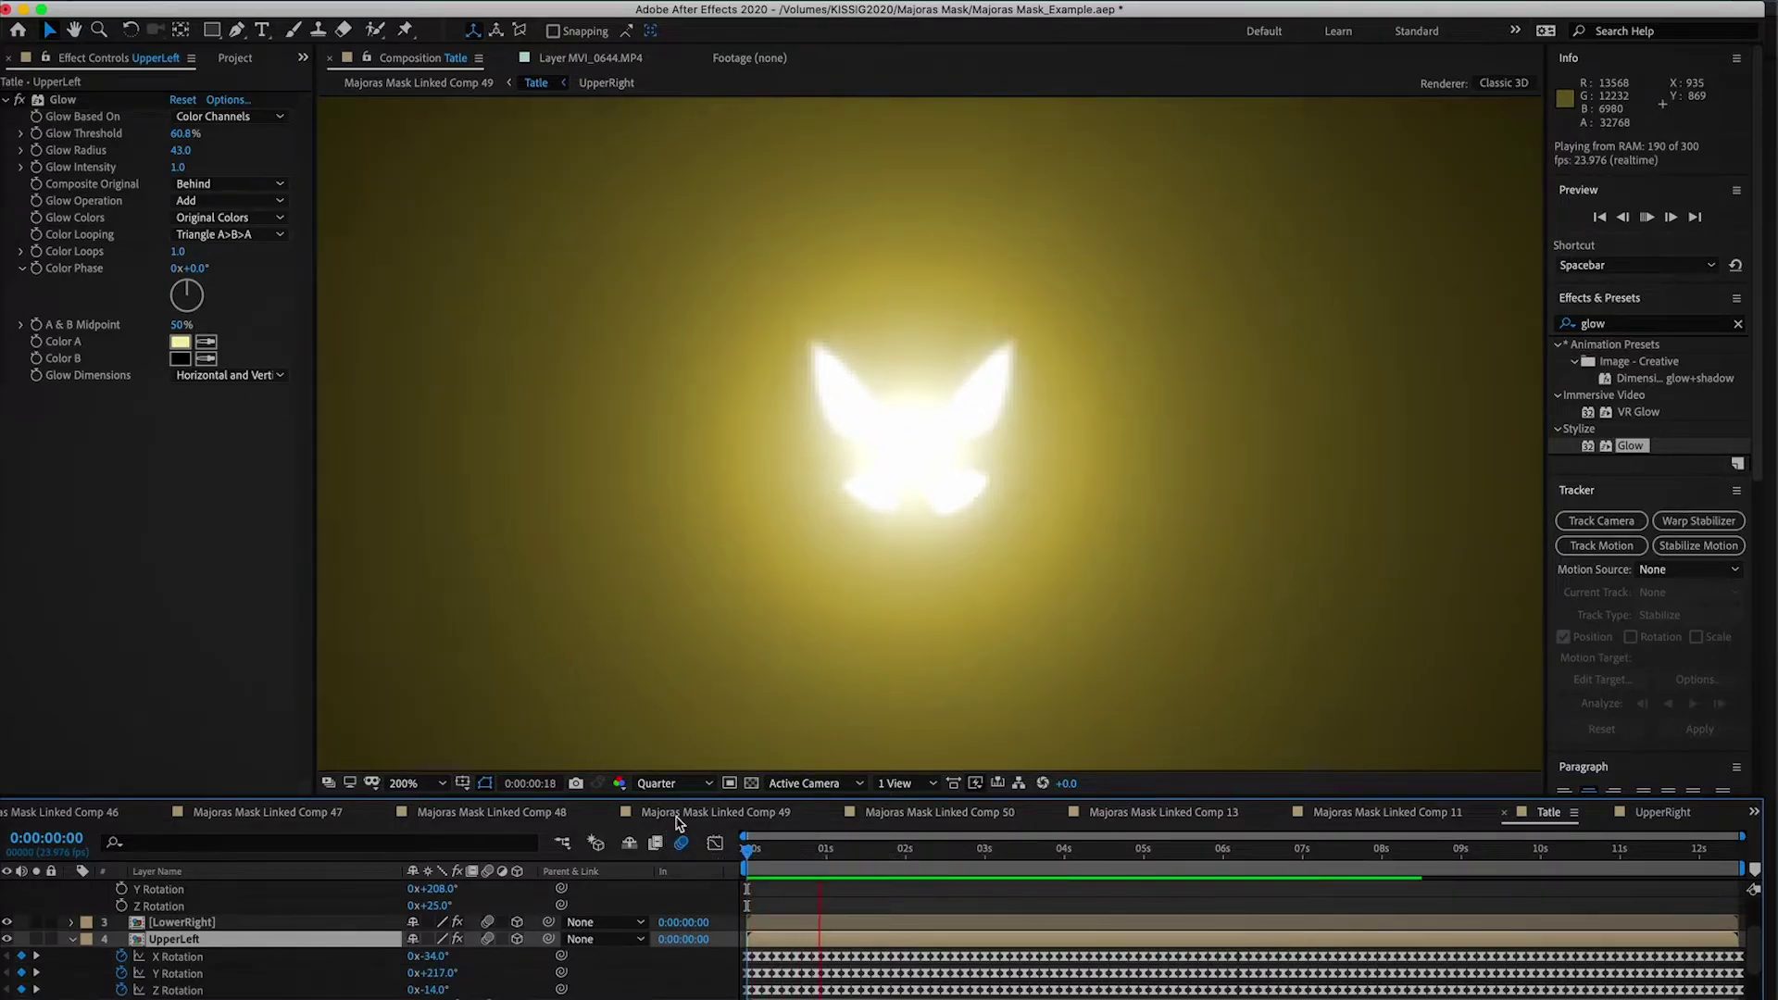
key(comma)
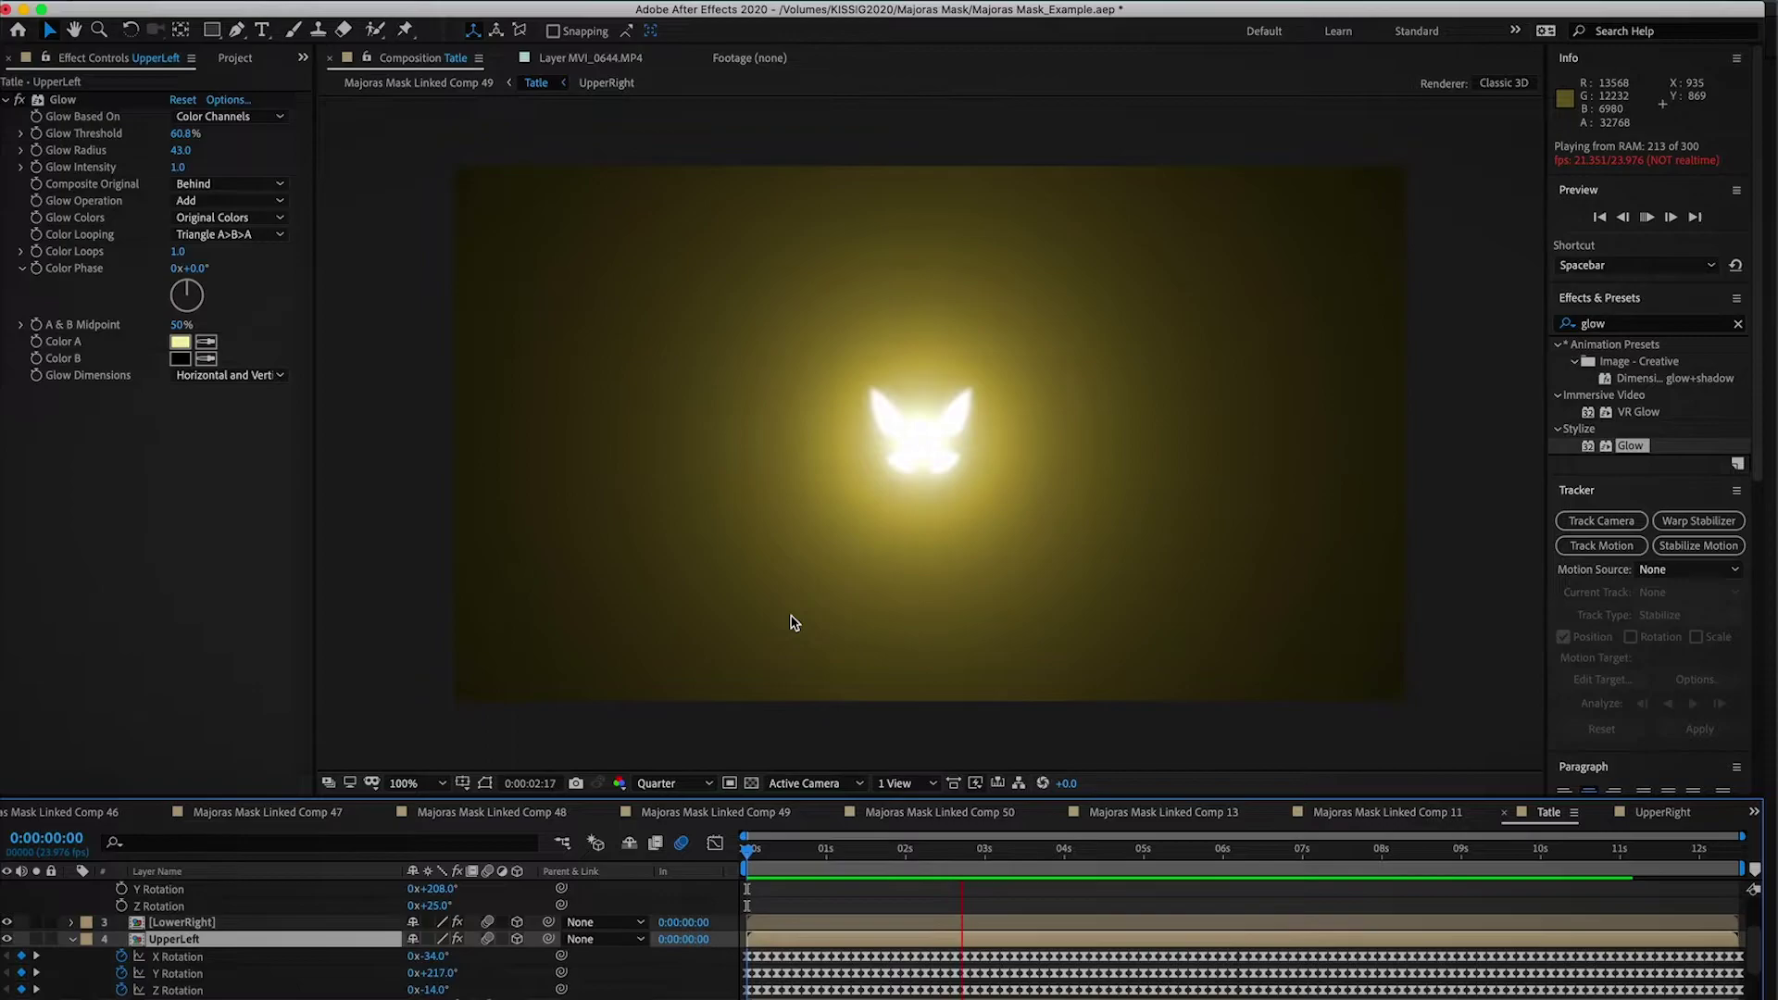
scroll(892, 635, up, 1)
scroll(890, 699, down, 1)
key(space)
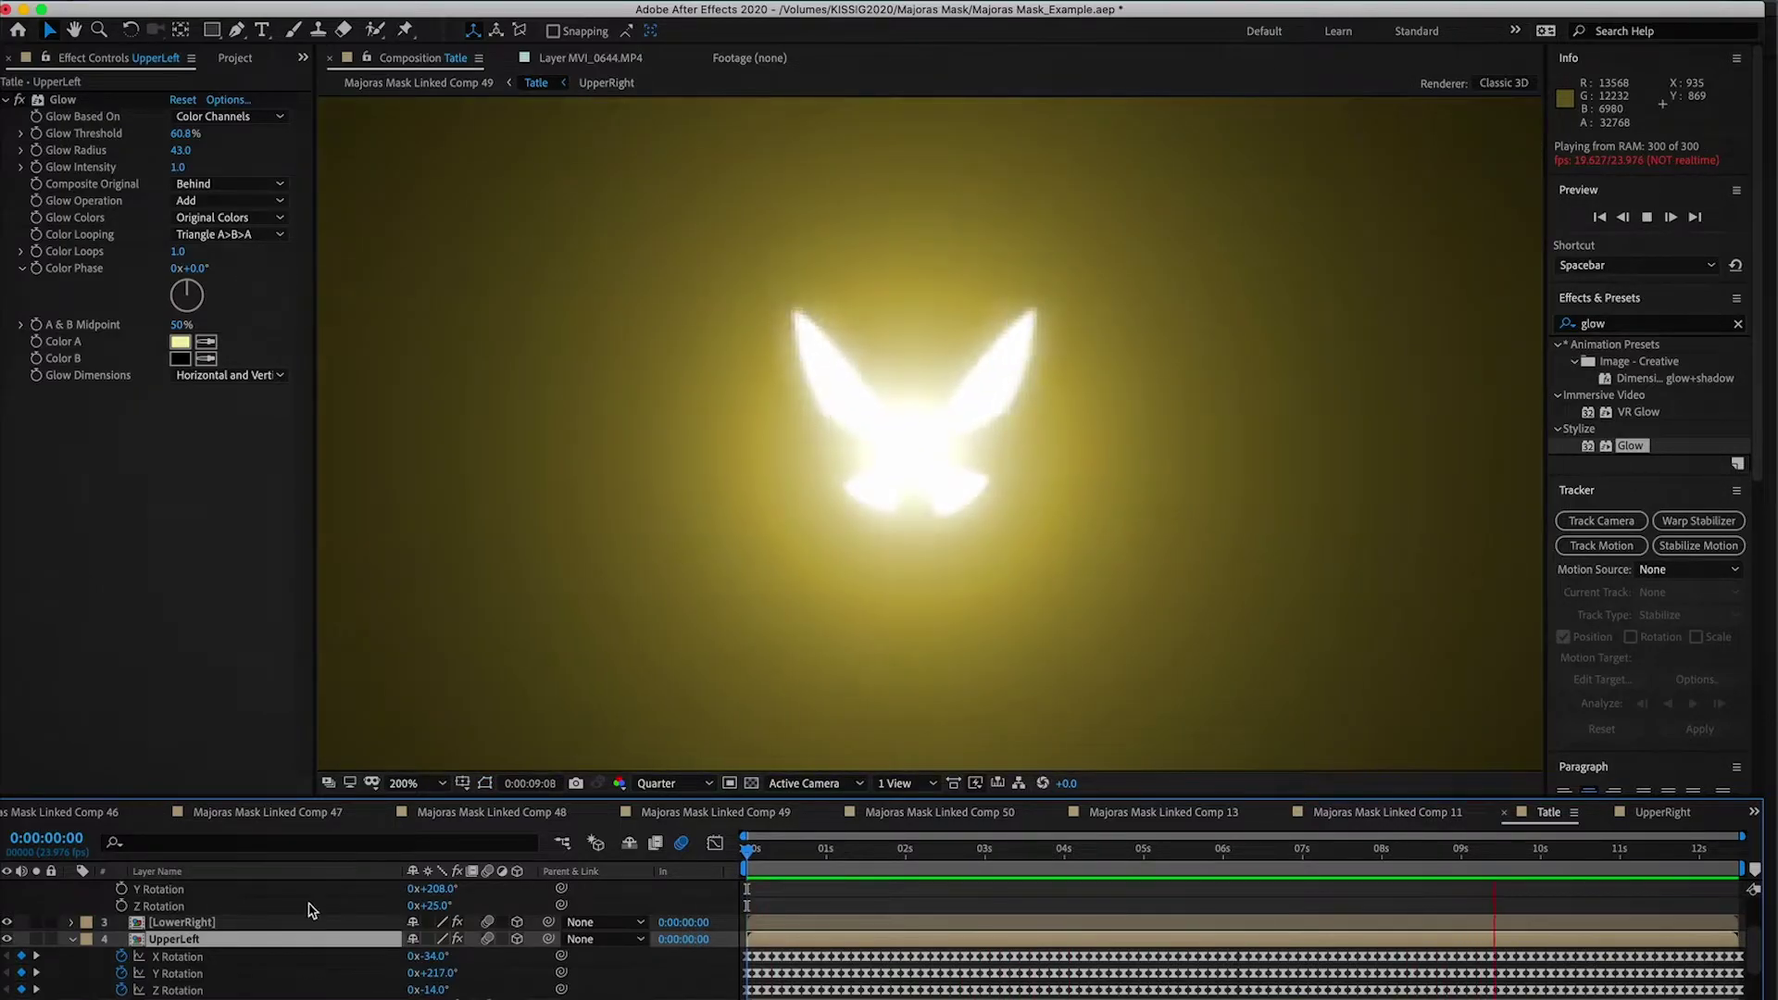
Step: Collapse the properties of the LowerLeft and UpperLeft layers in the Tatle composition
scroll(256, 929, up, 3)
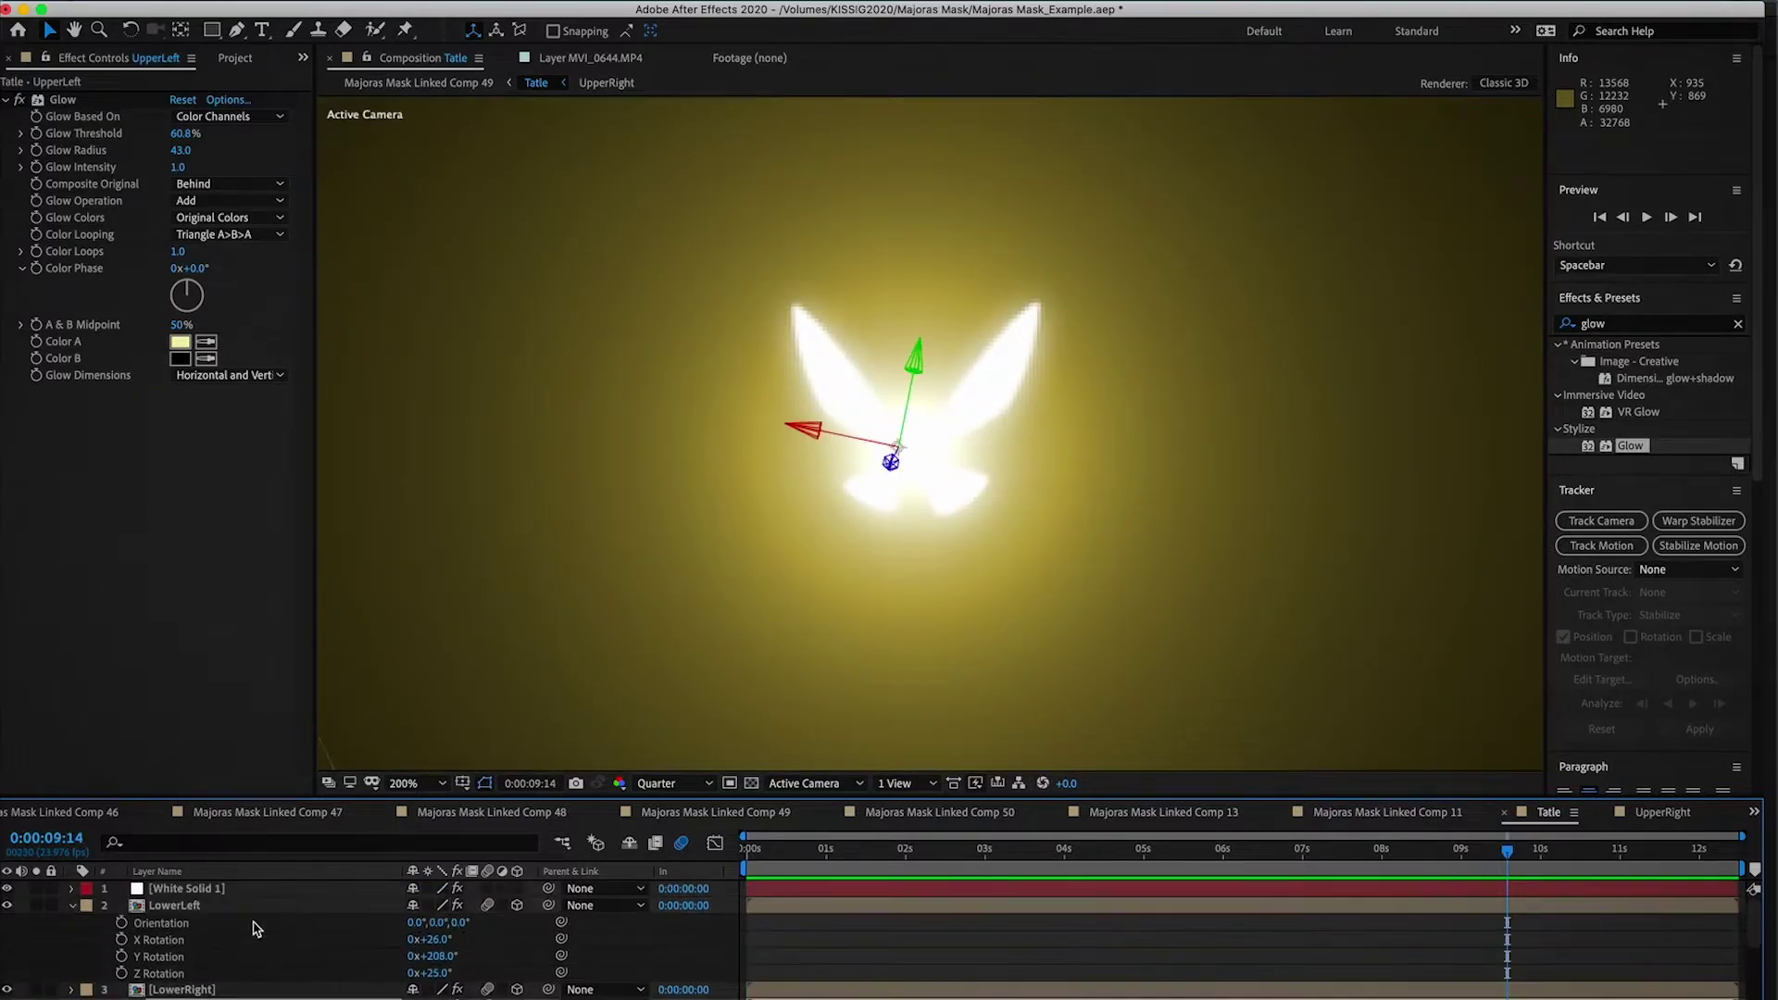
click(74, 908)
click(71, 941)
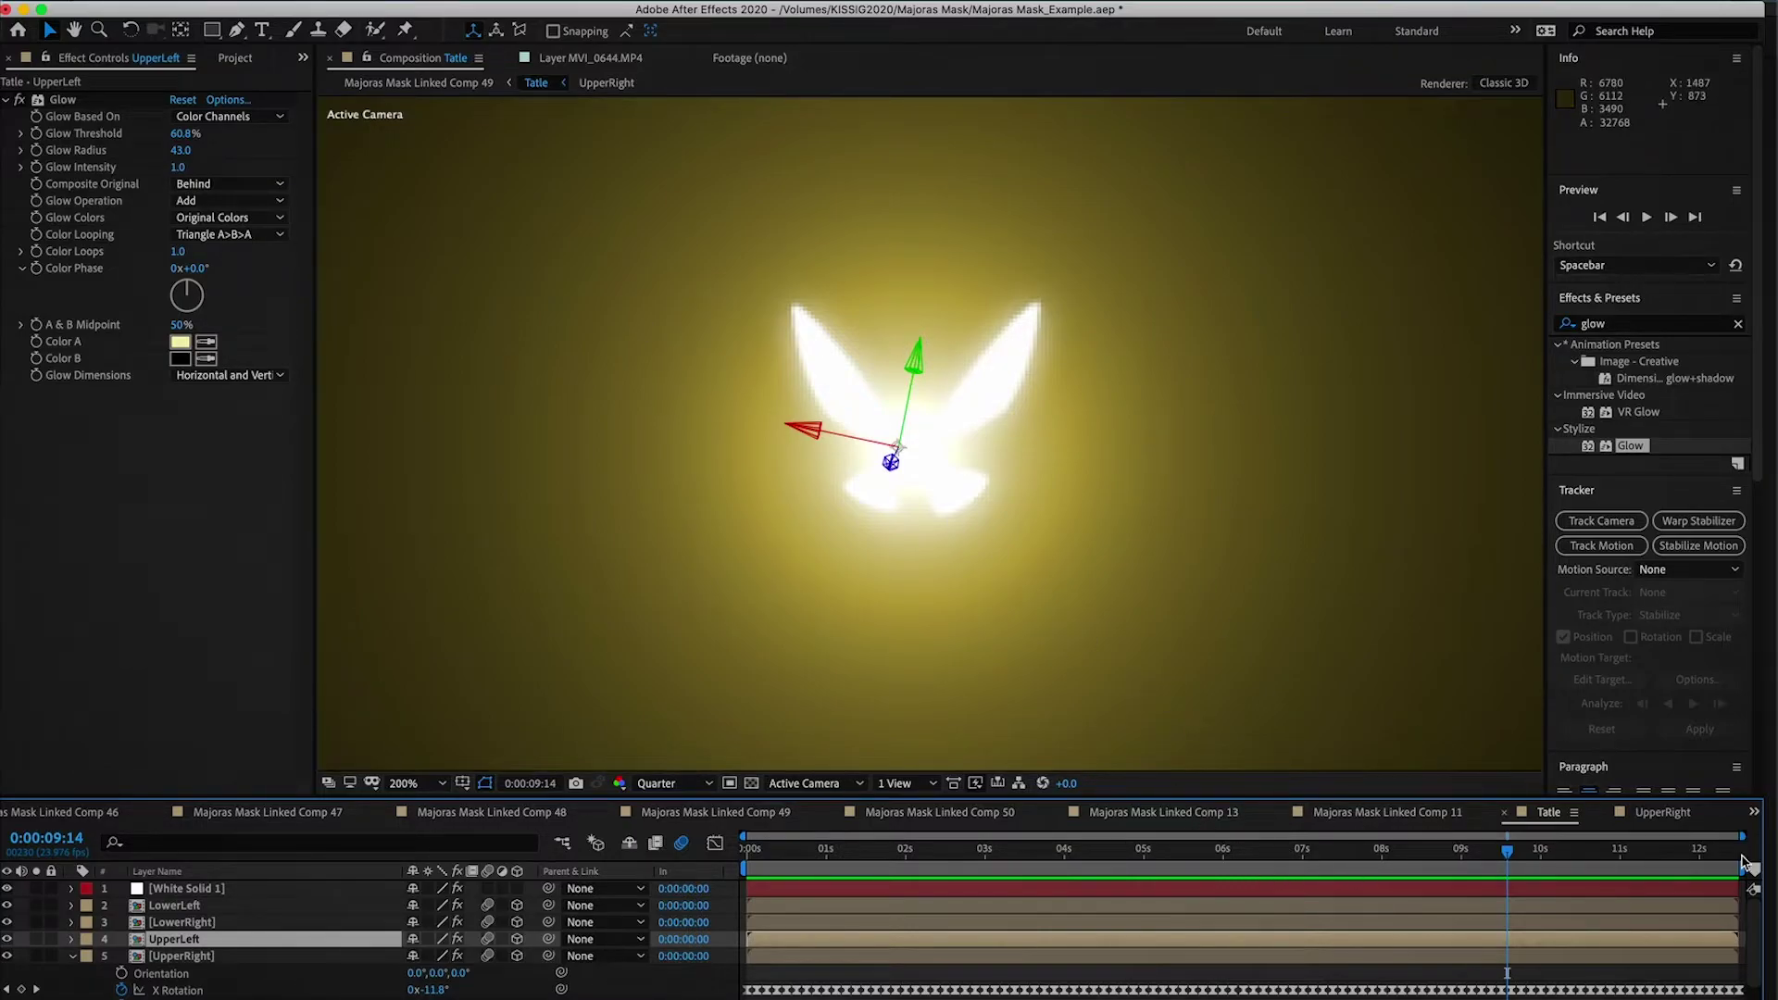
Step: Switch to the Majoras Mask Linked Comp 50 composition and play back the fairy's flight from frame 10
click(1753, 812)
click(1697, 701)
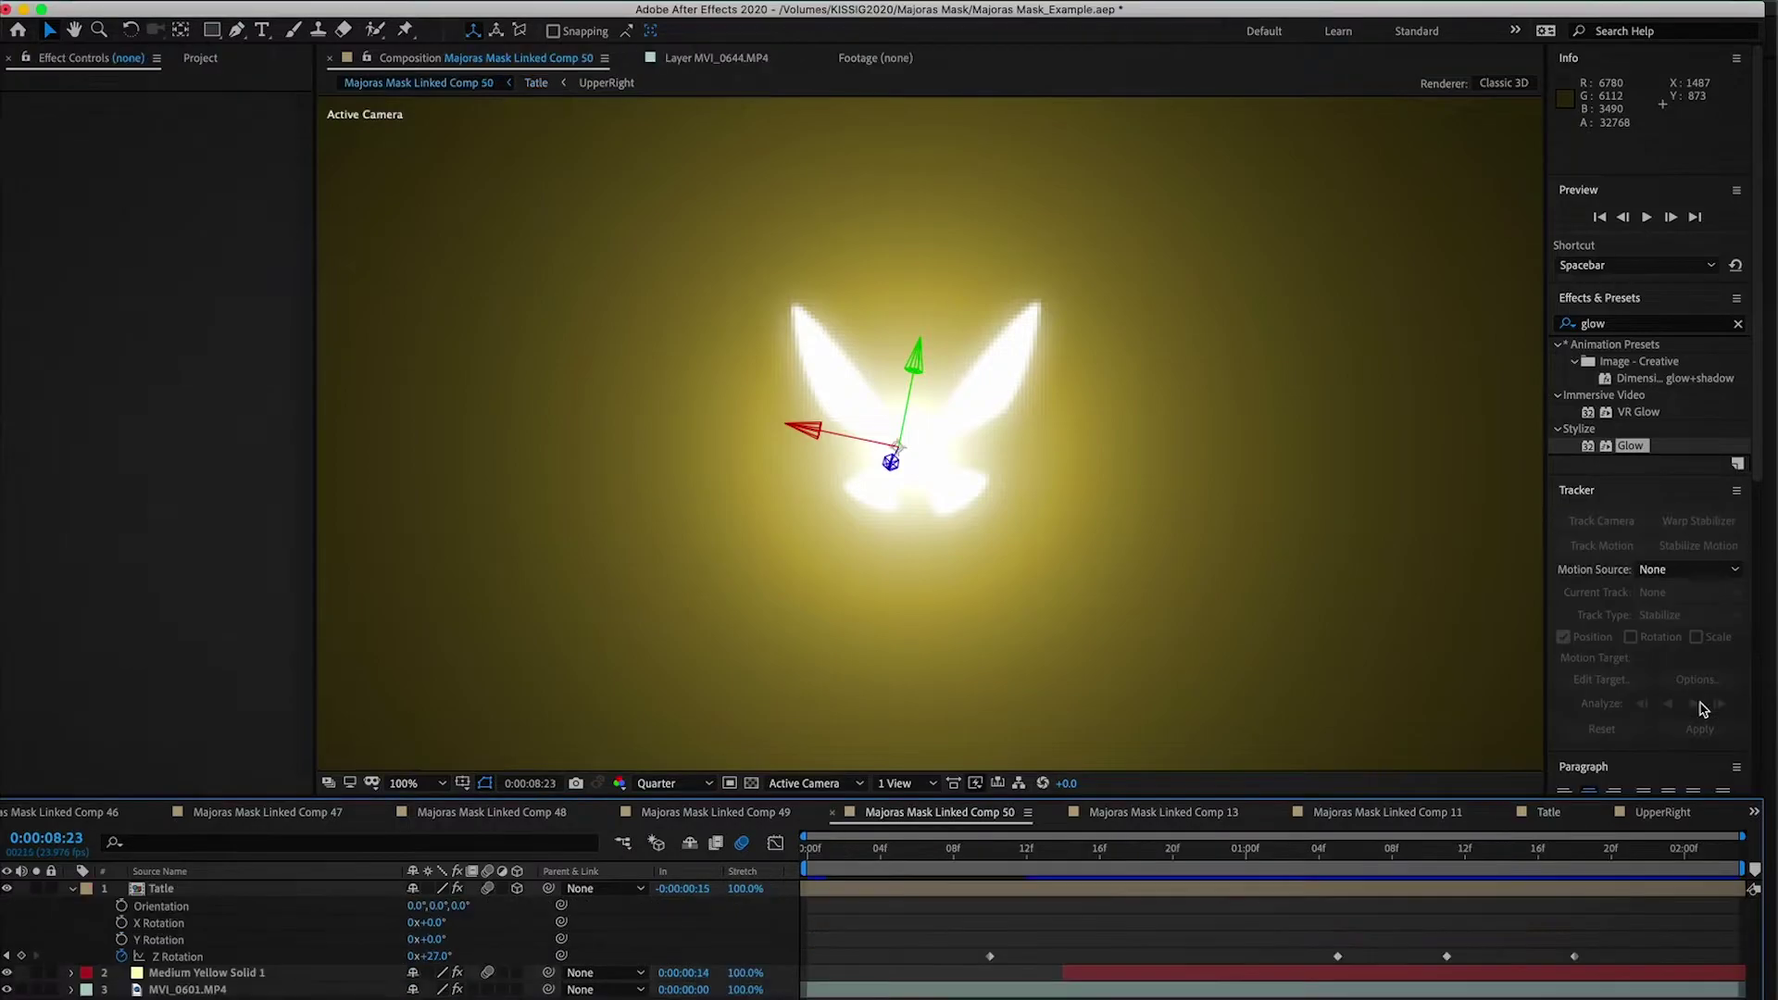
drag(917, 848, 989, 853)
key(space)
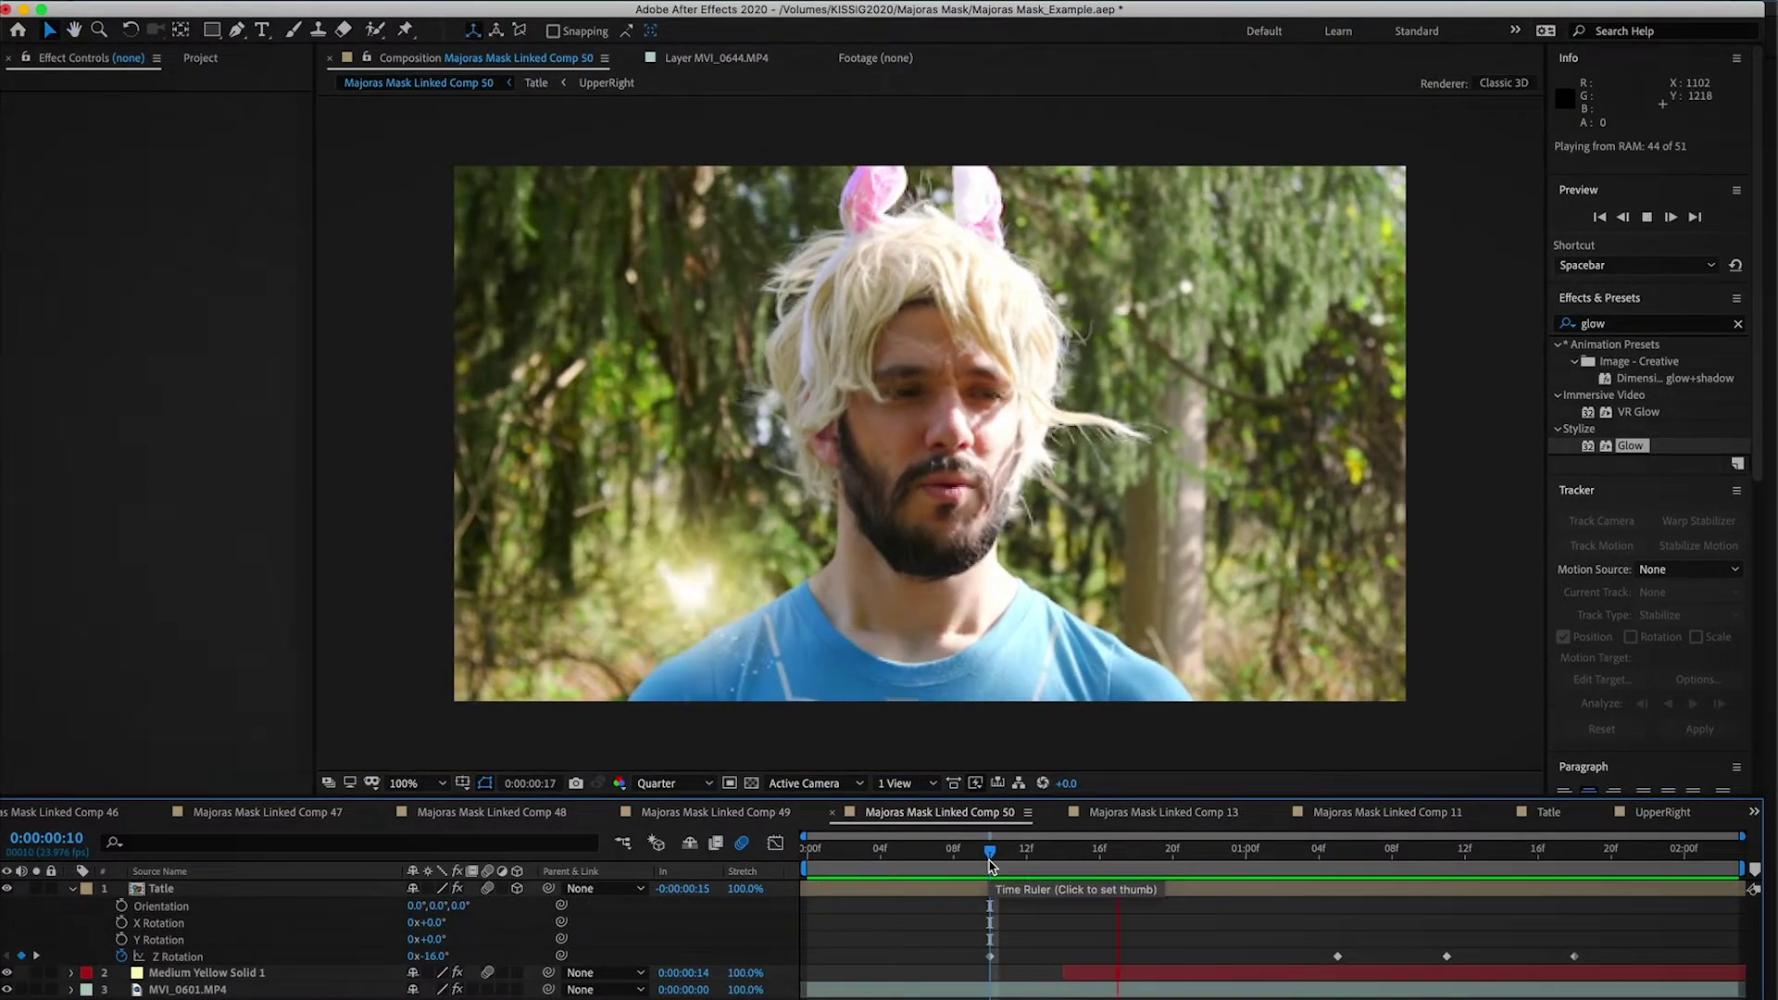
key(space)
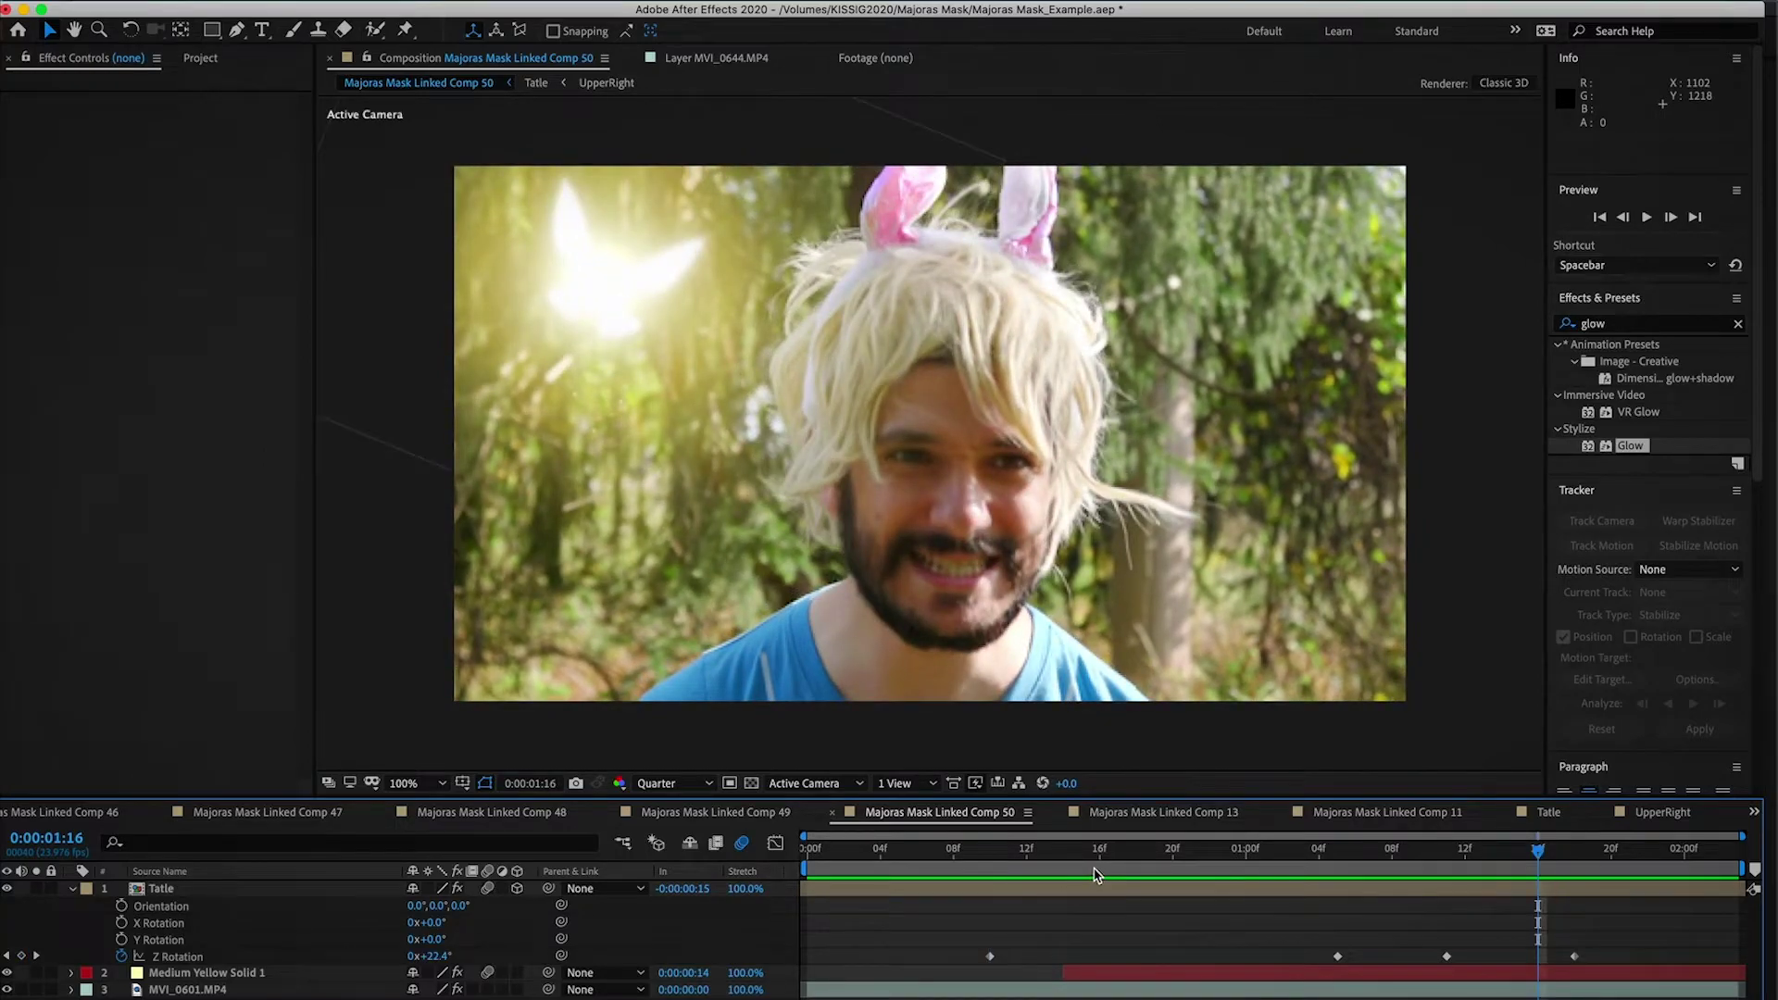
Step: Show the layer blending modes, preview the Tatle layer in Normal mode from frame 10, and restore Screen mode
click(234, 889)
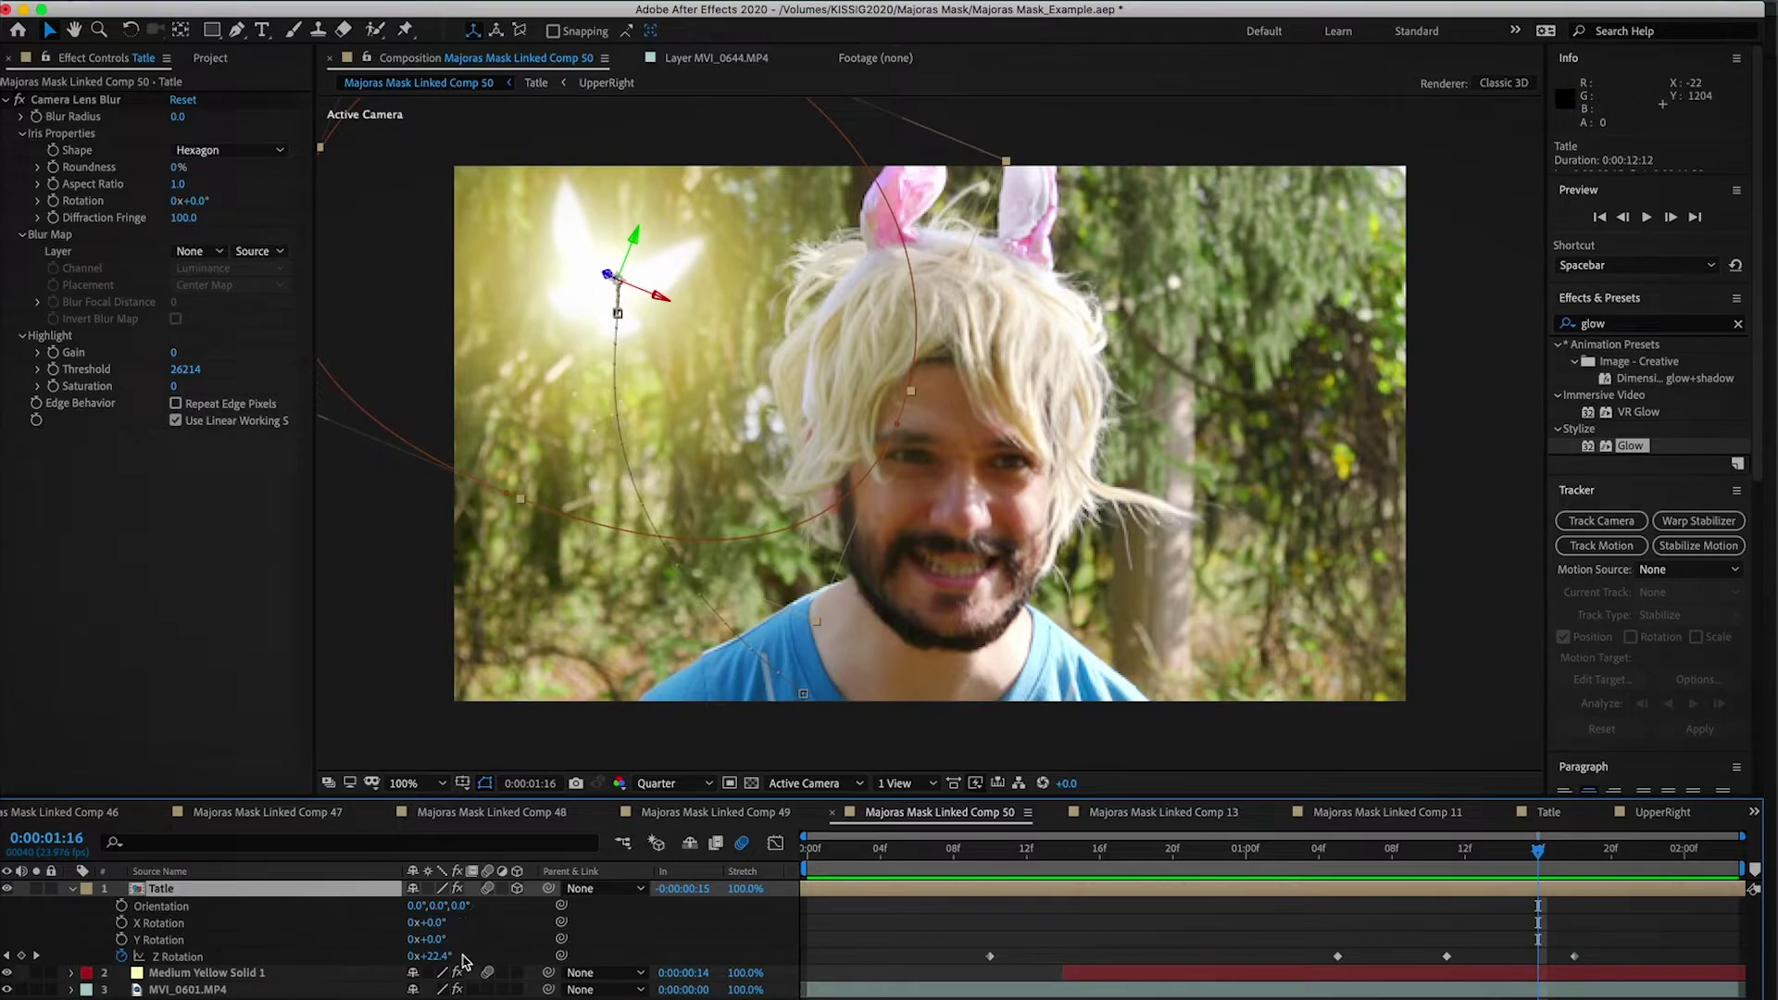
key(F4)
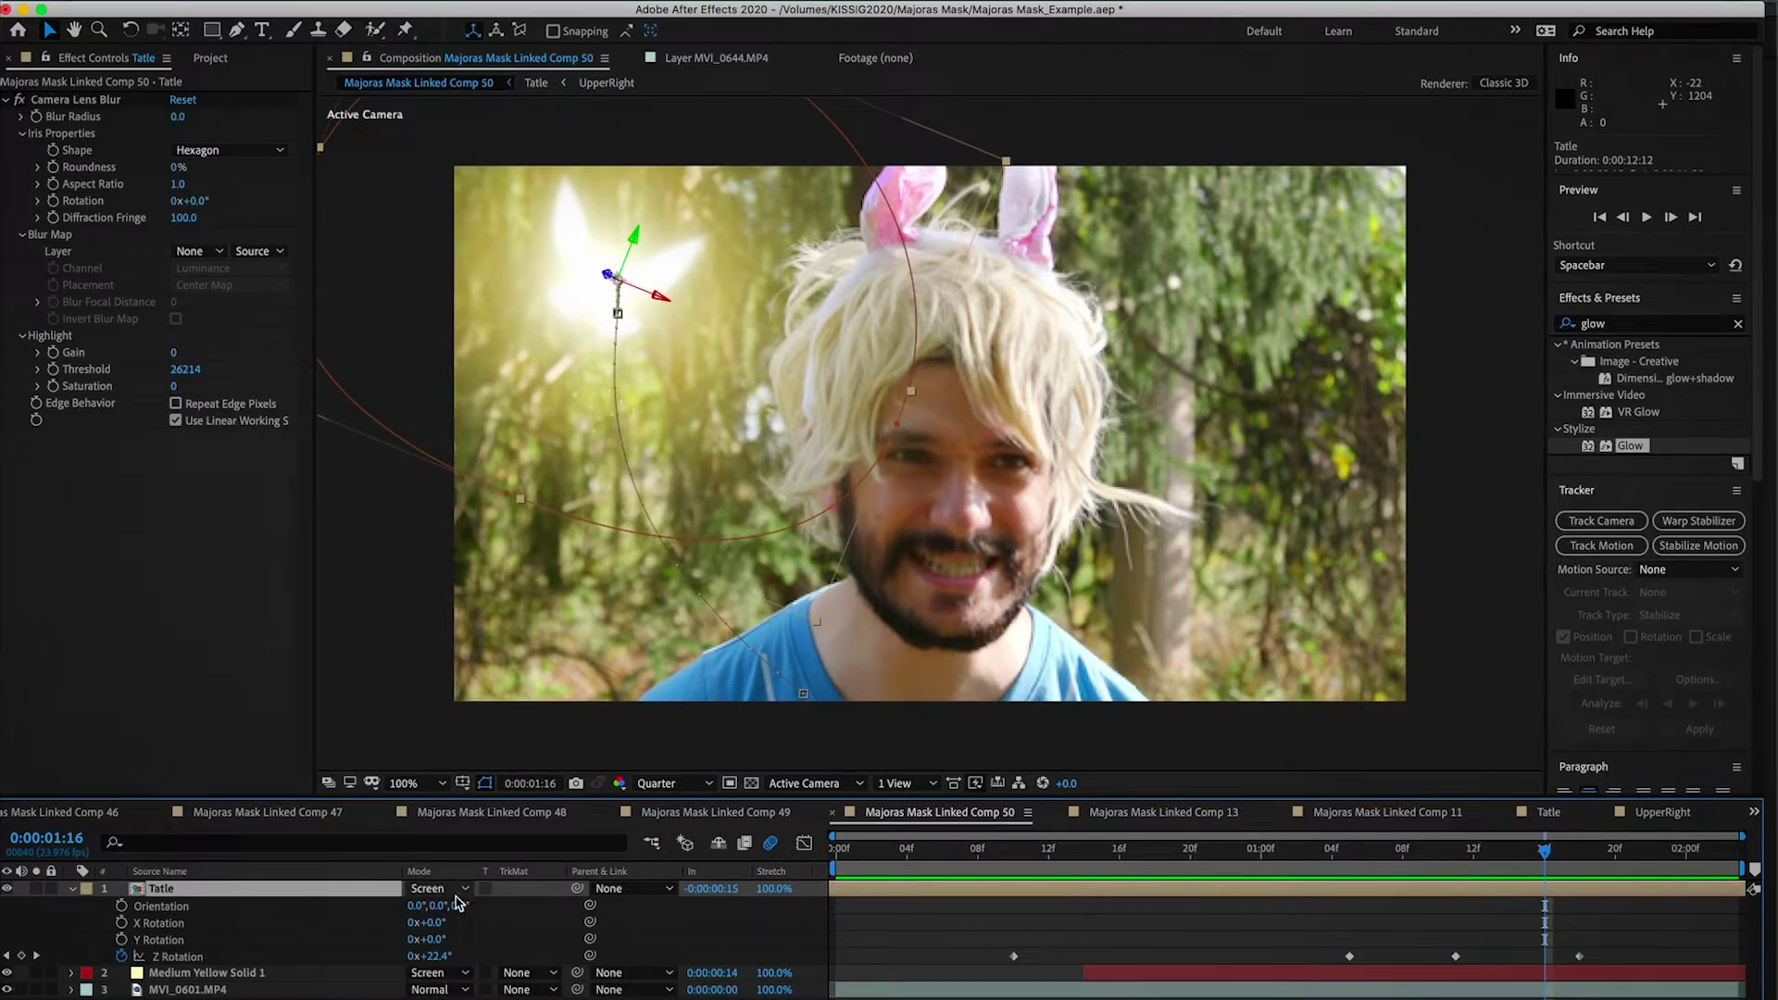
click(443, 889)
click(499, 226)
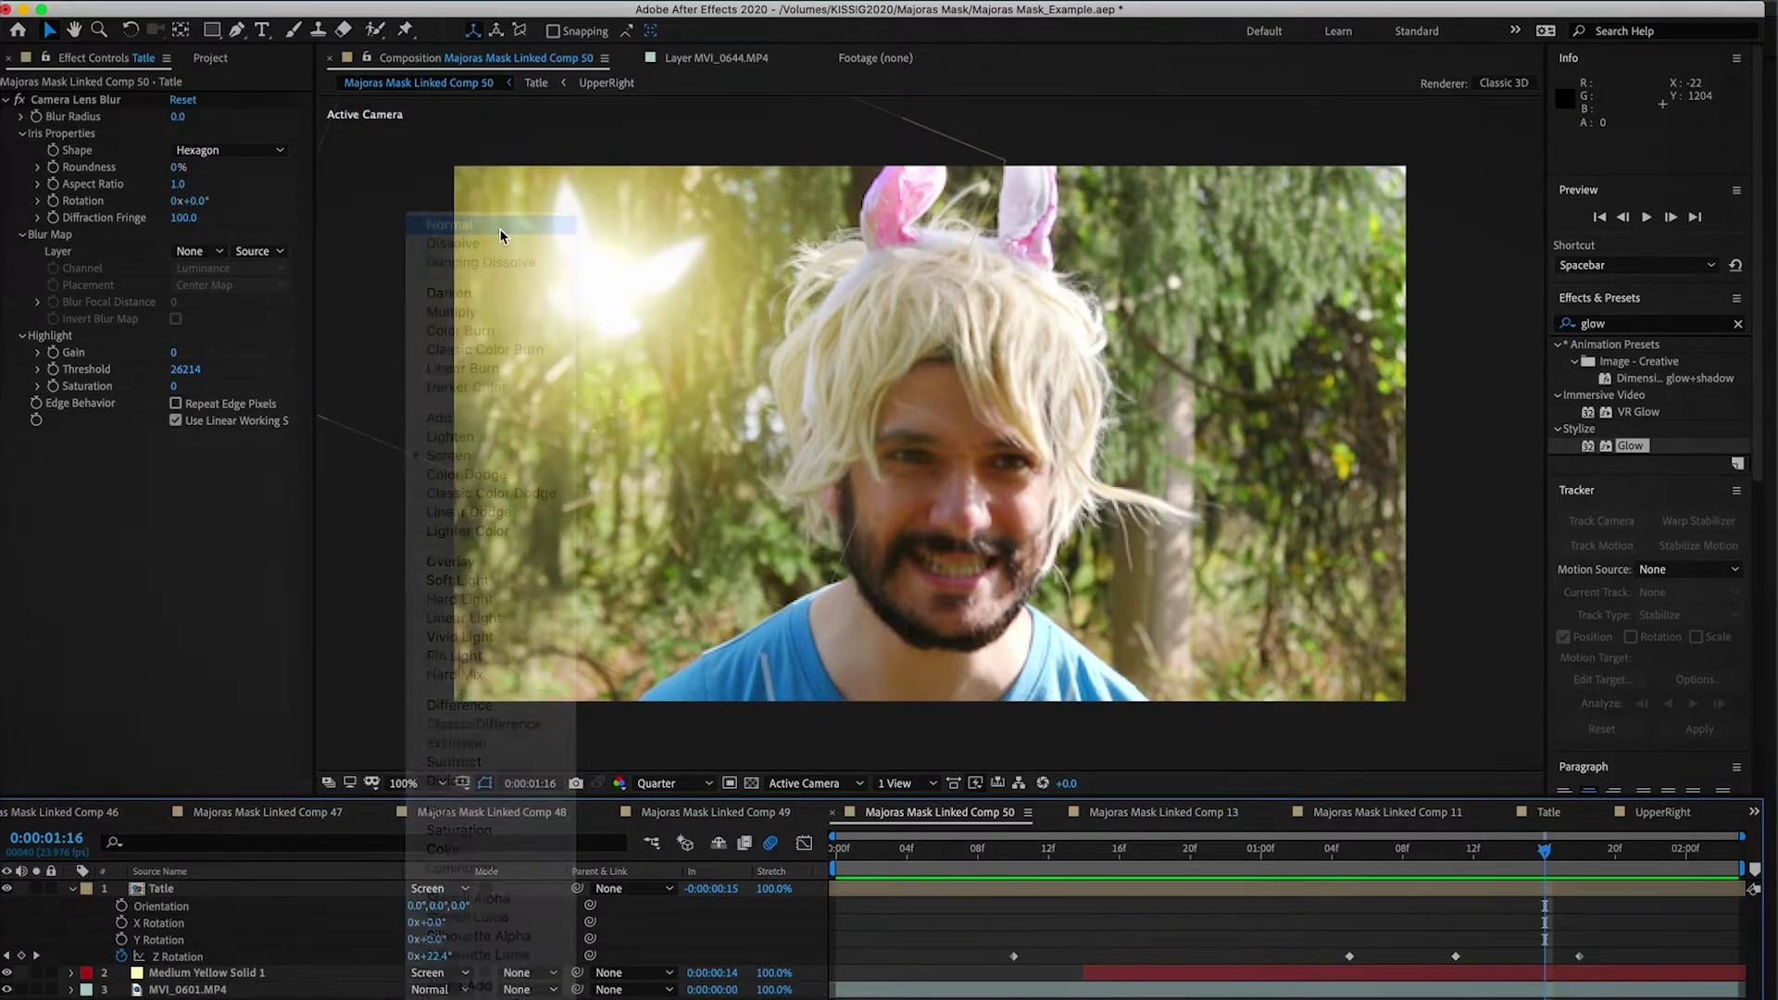
click(943, 911)
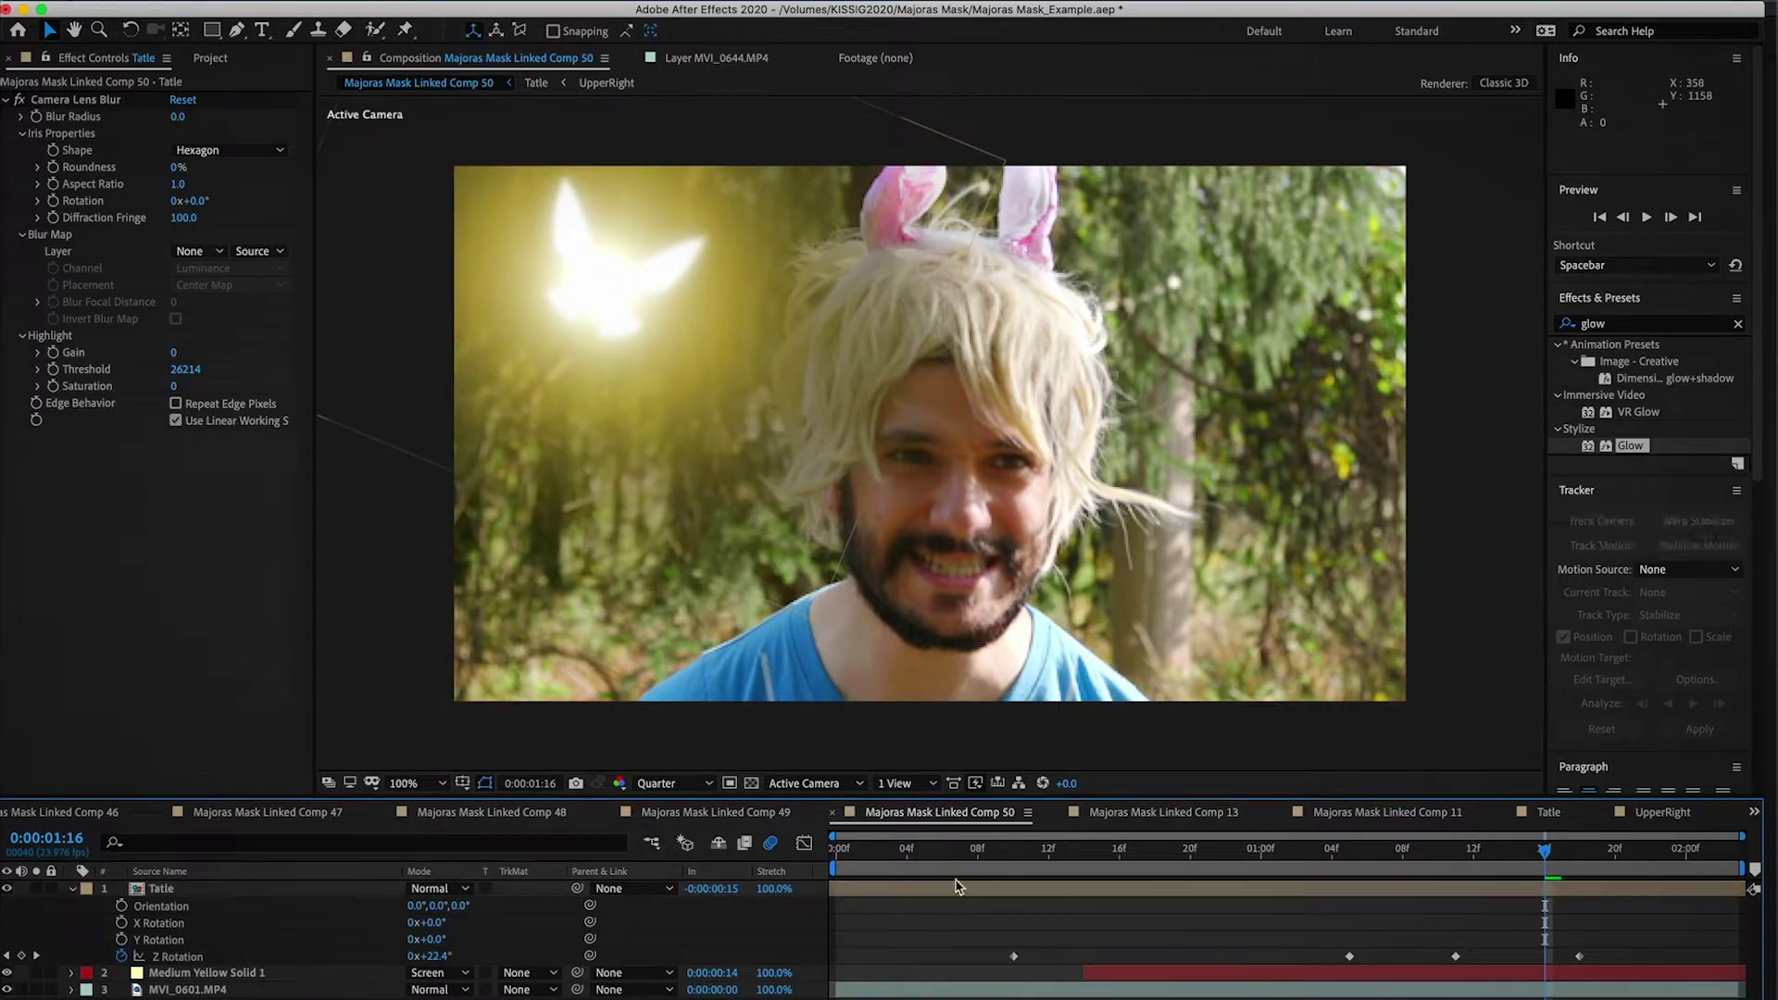
click(1021, 855)
key(space)
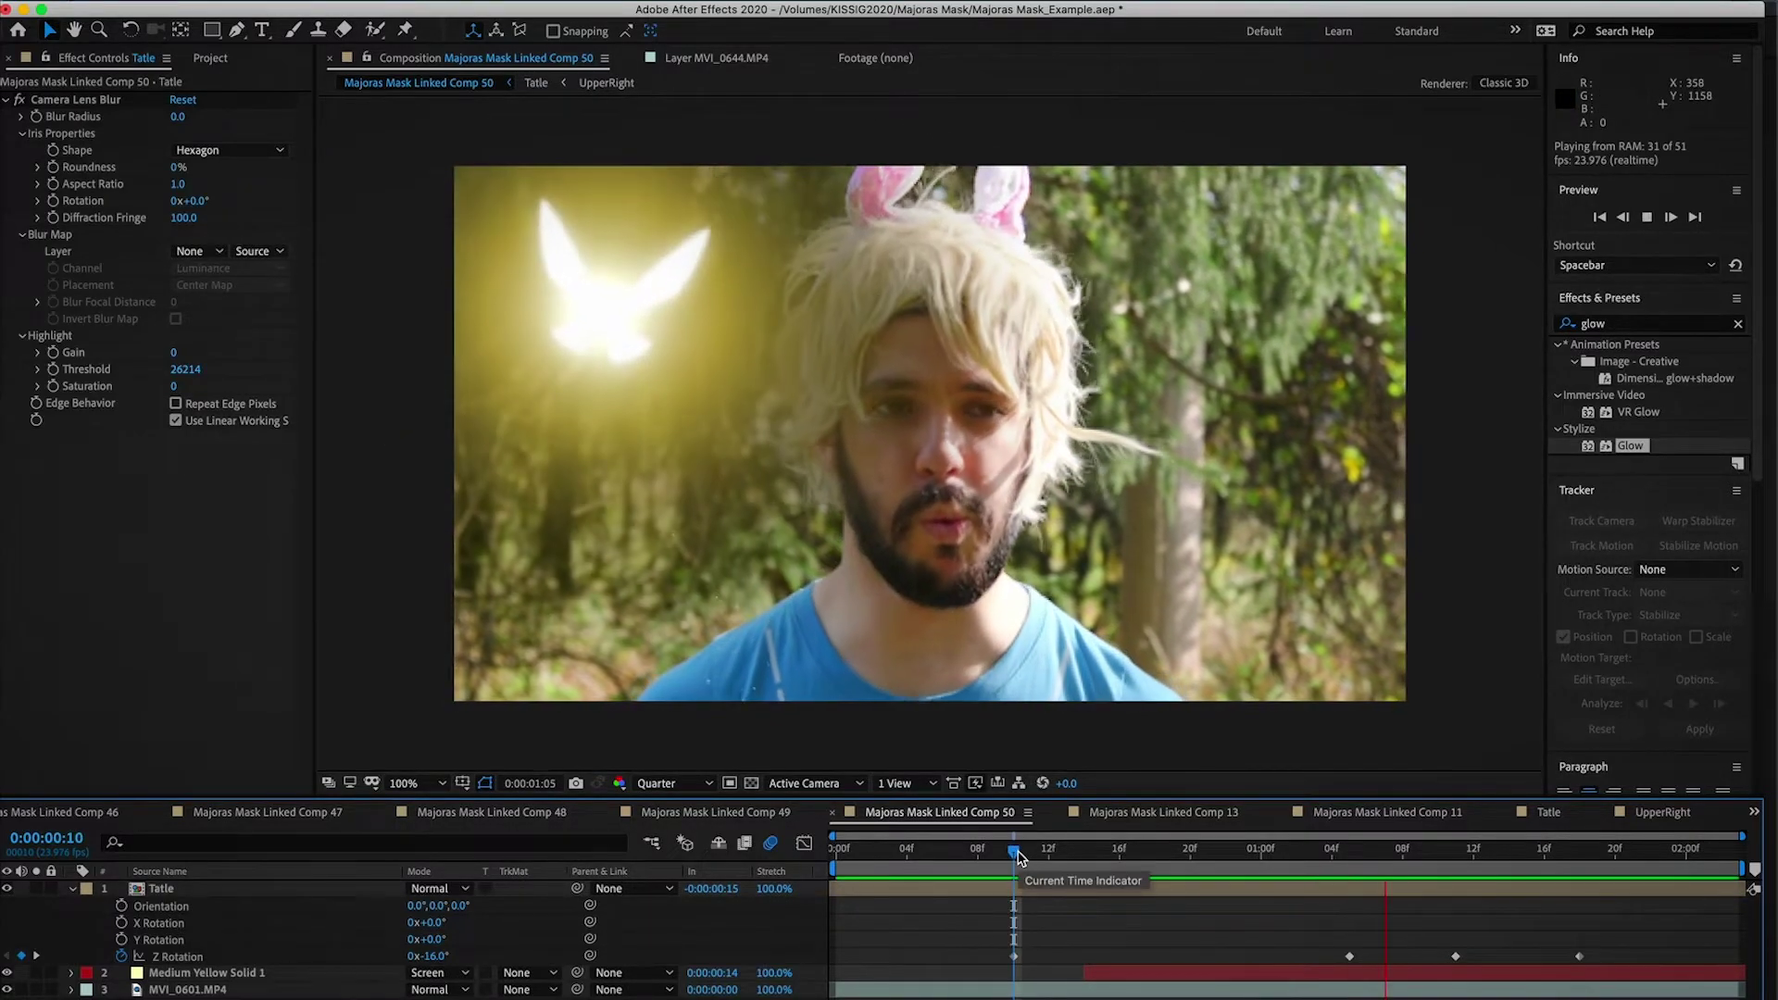
key(space)
click(453, 889)
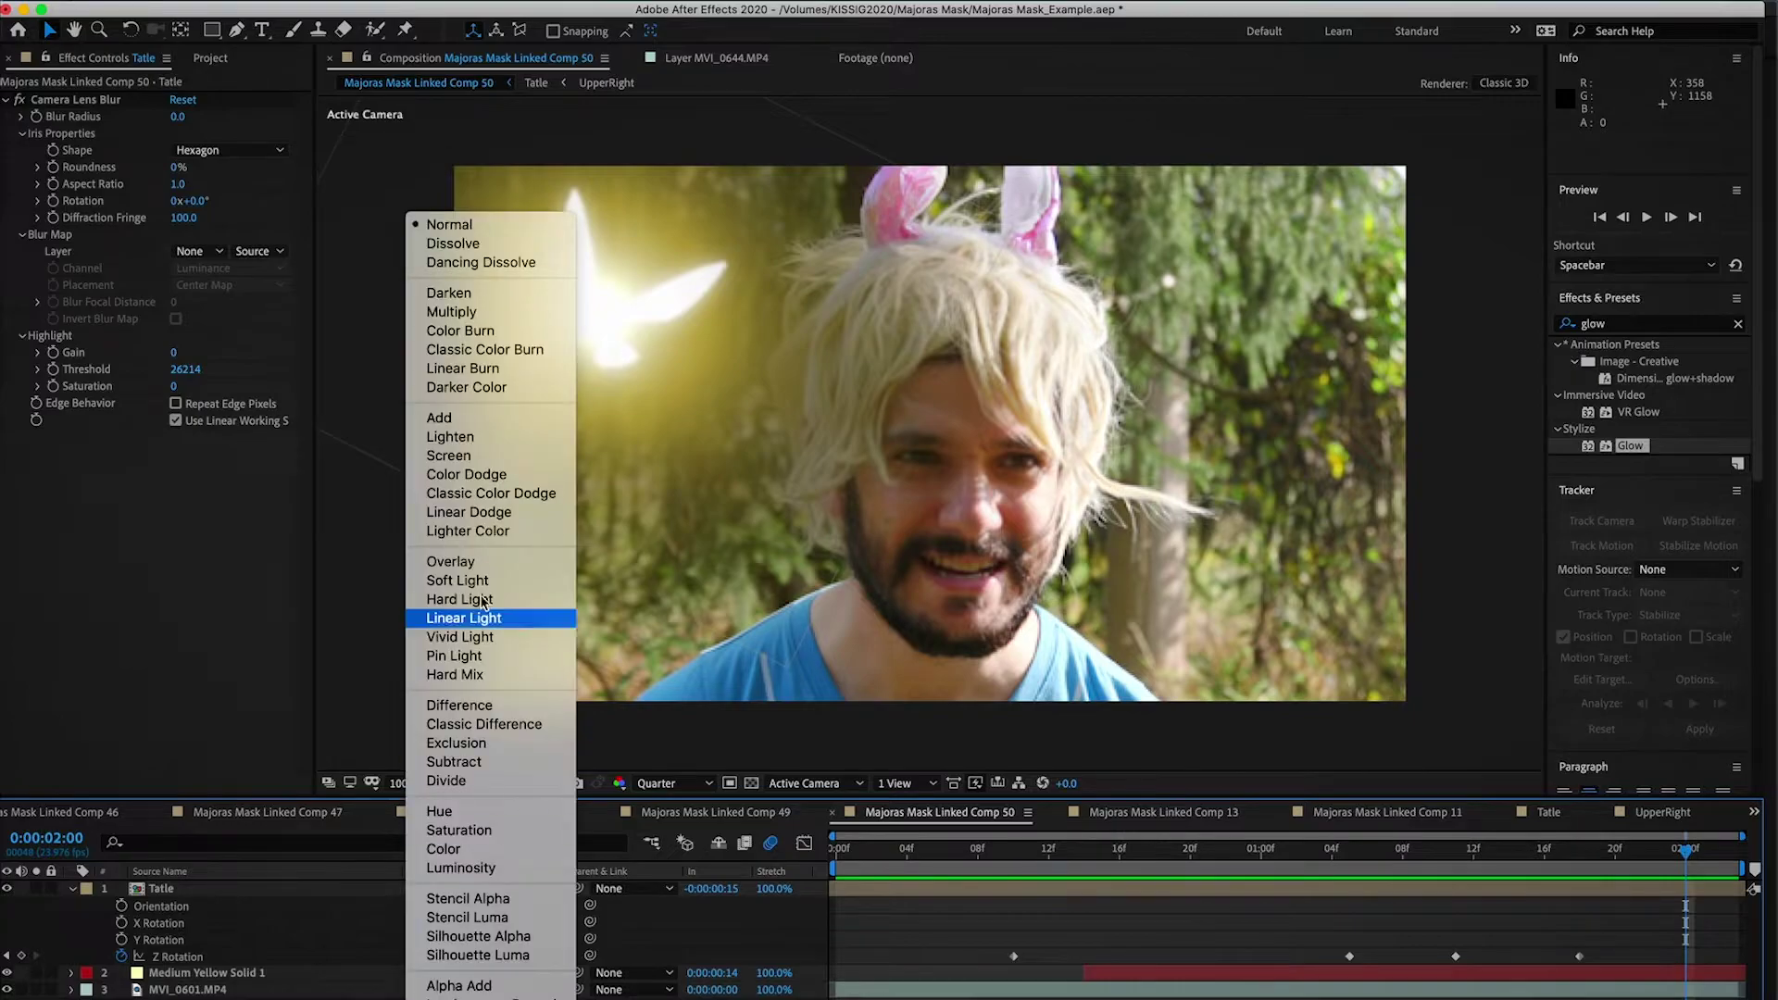
click(498, 456)
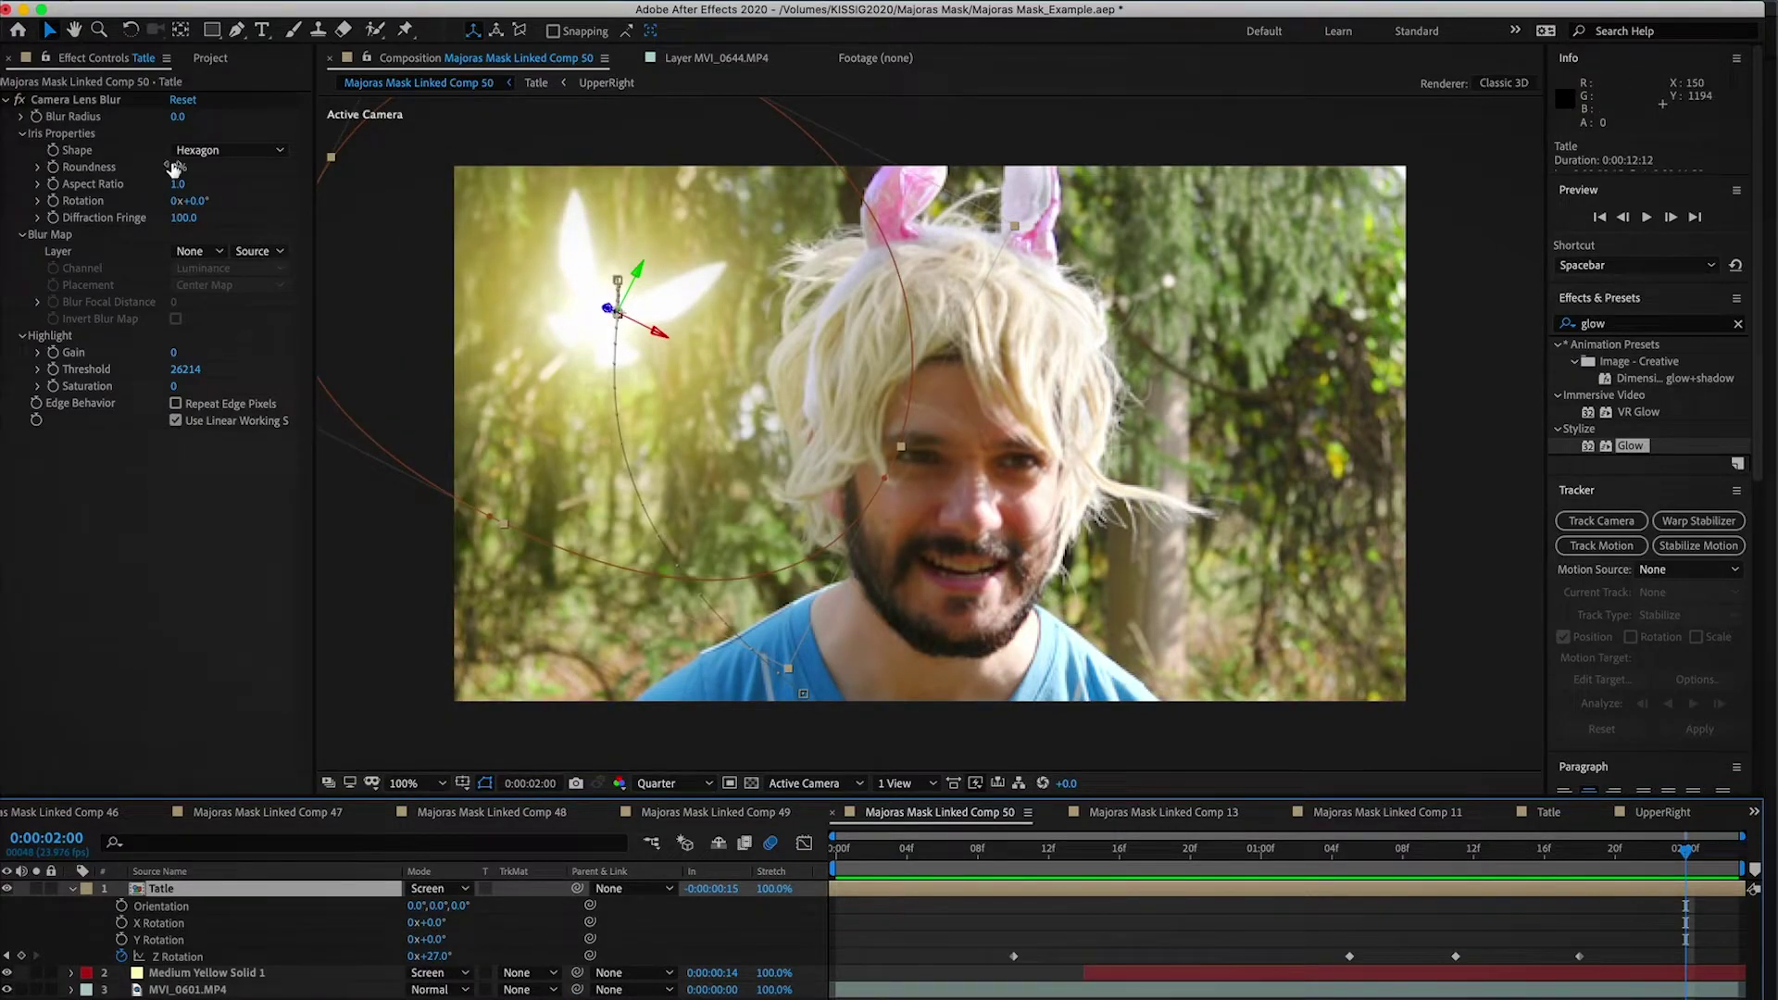
Step: Try the Tatle layer without Mask 1 by deleting the mask and scrubbing the timeline, and undo the deletion
click(100, 102)
key(m)
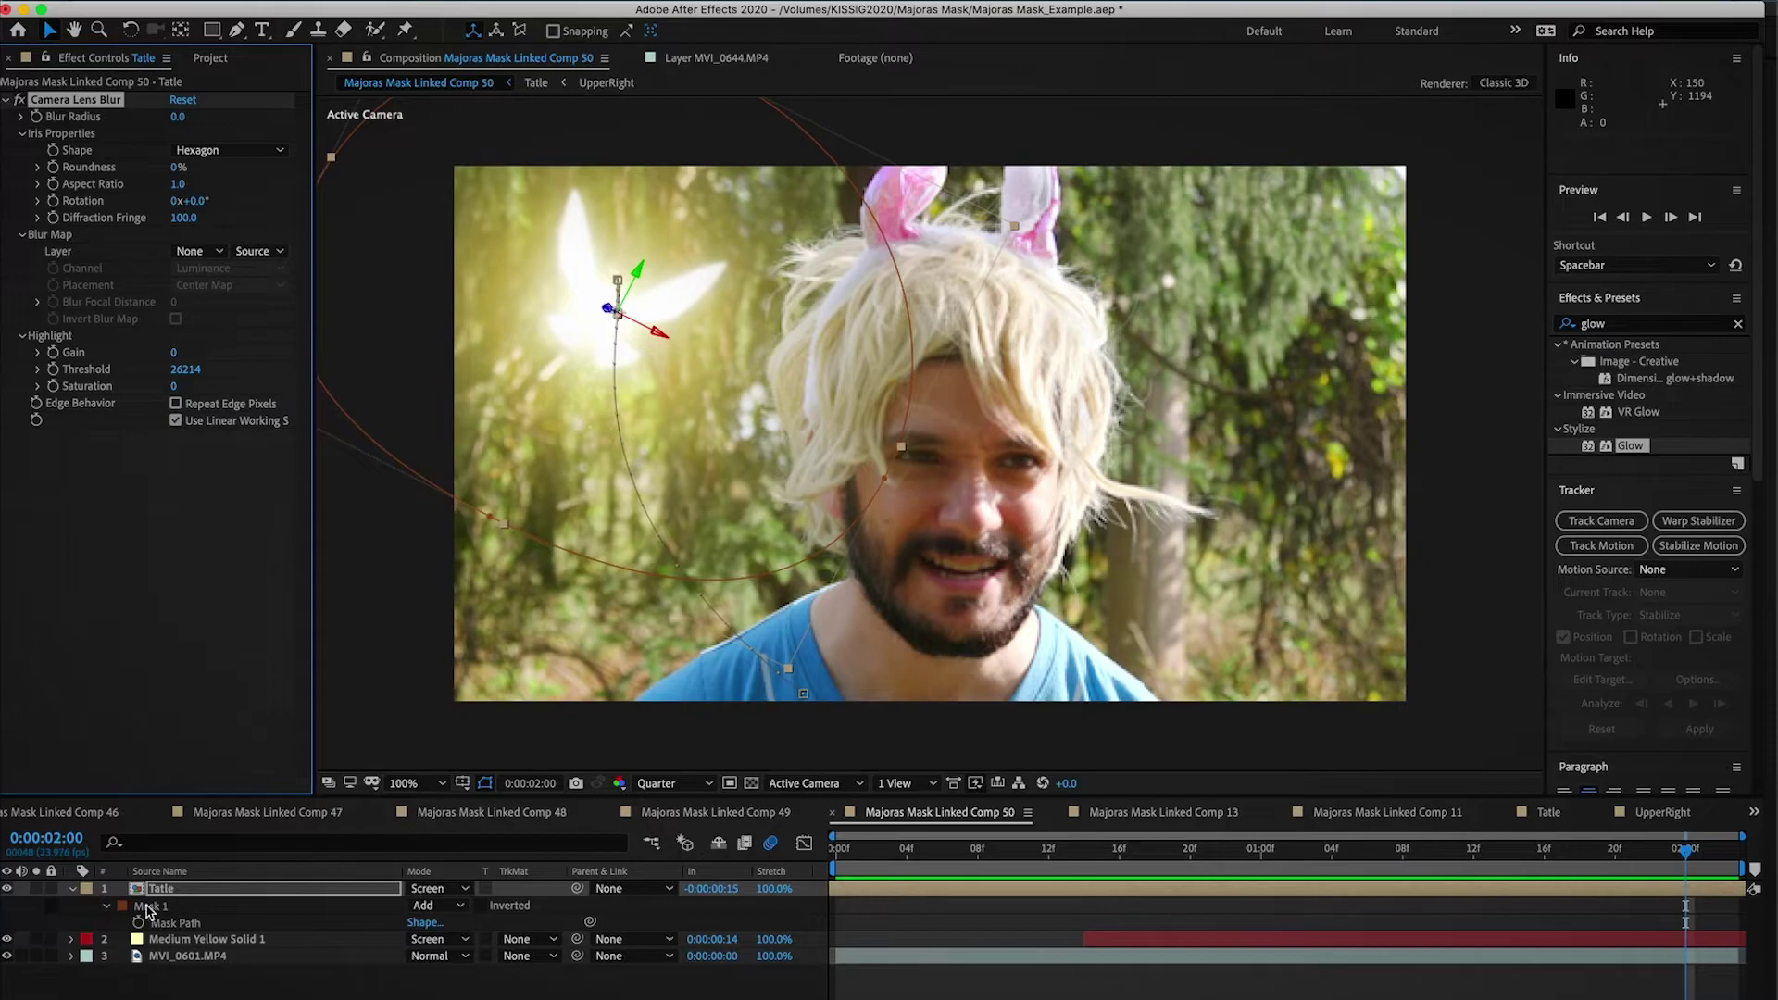
click(146, 907)
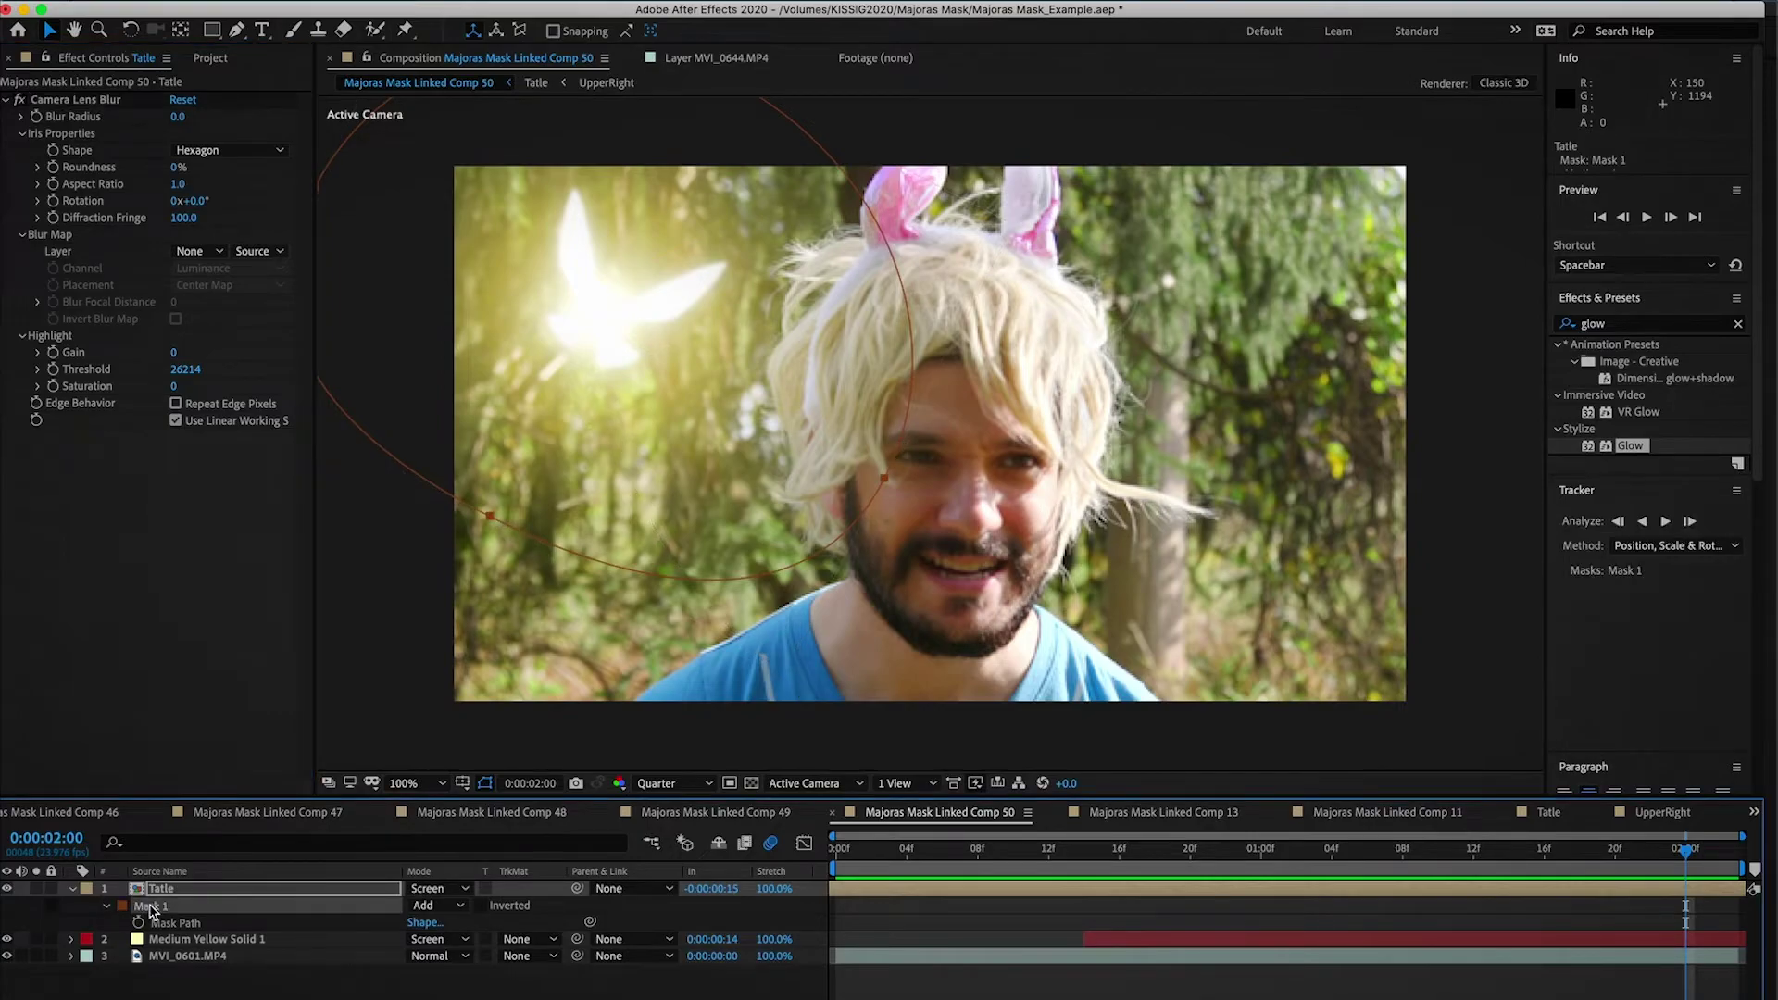
key(m)
click(906, 972)
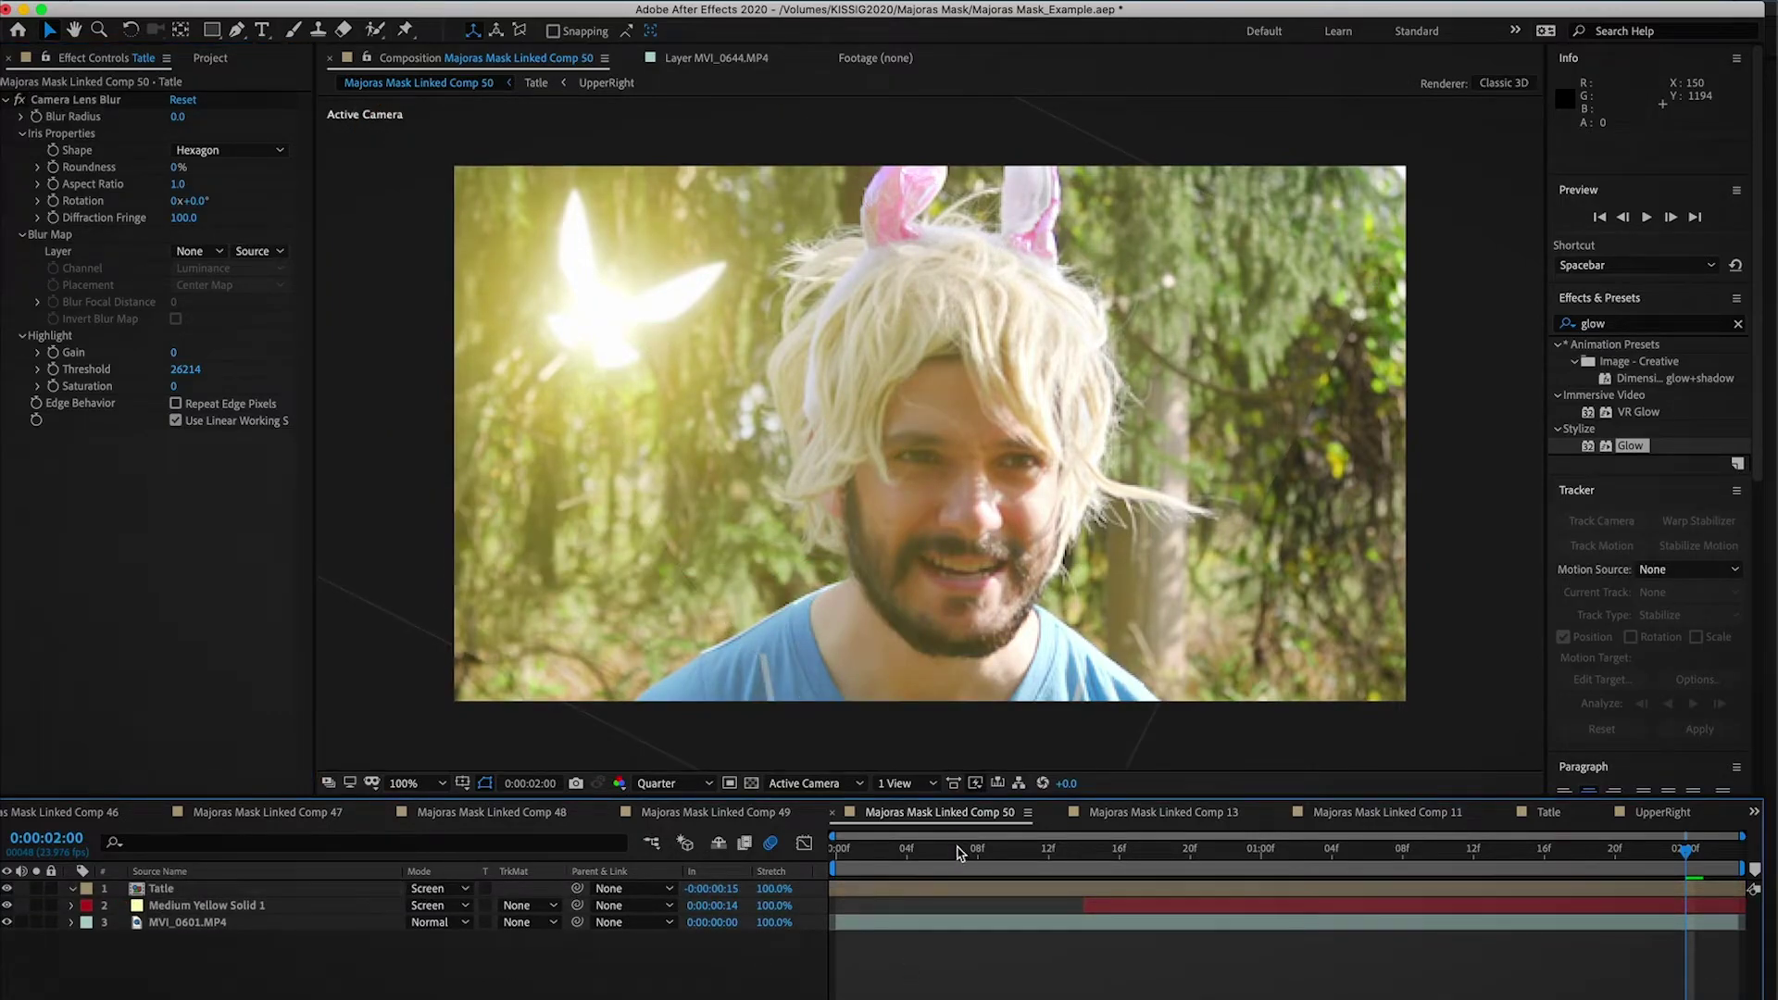
drag(959, 853, 1172, 875)
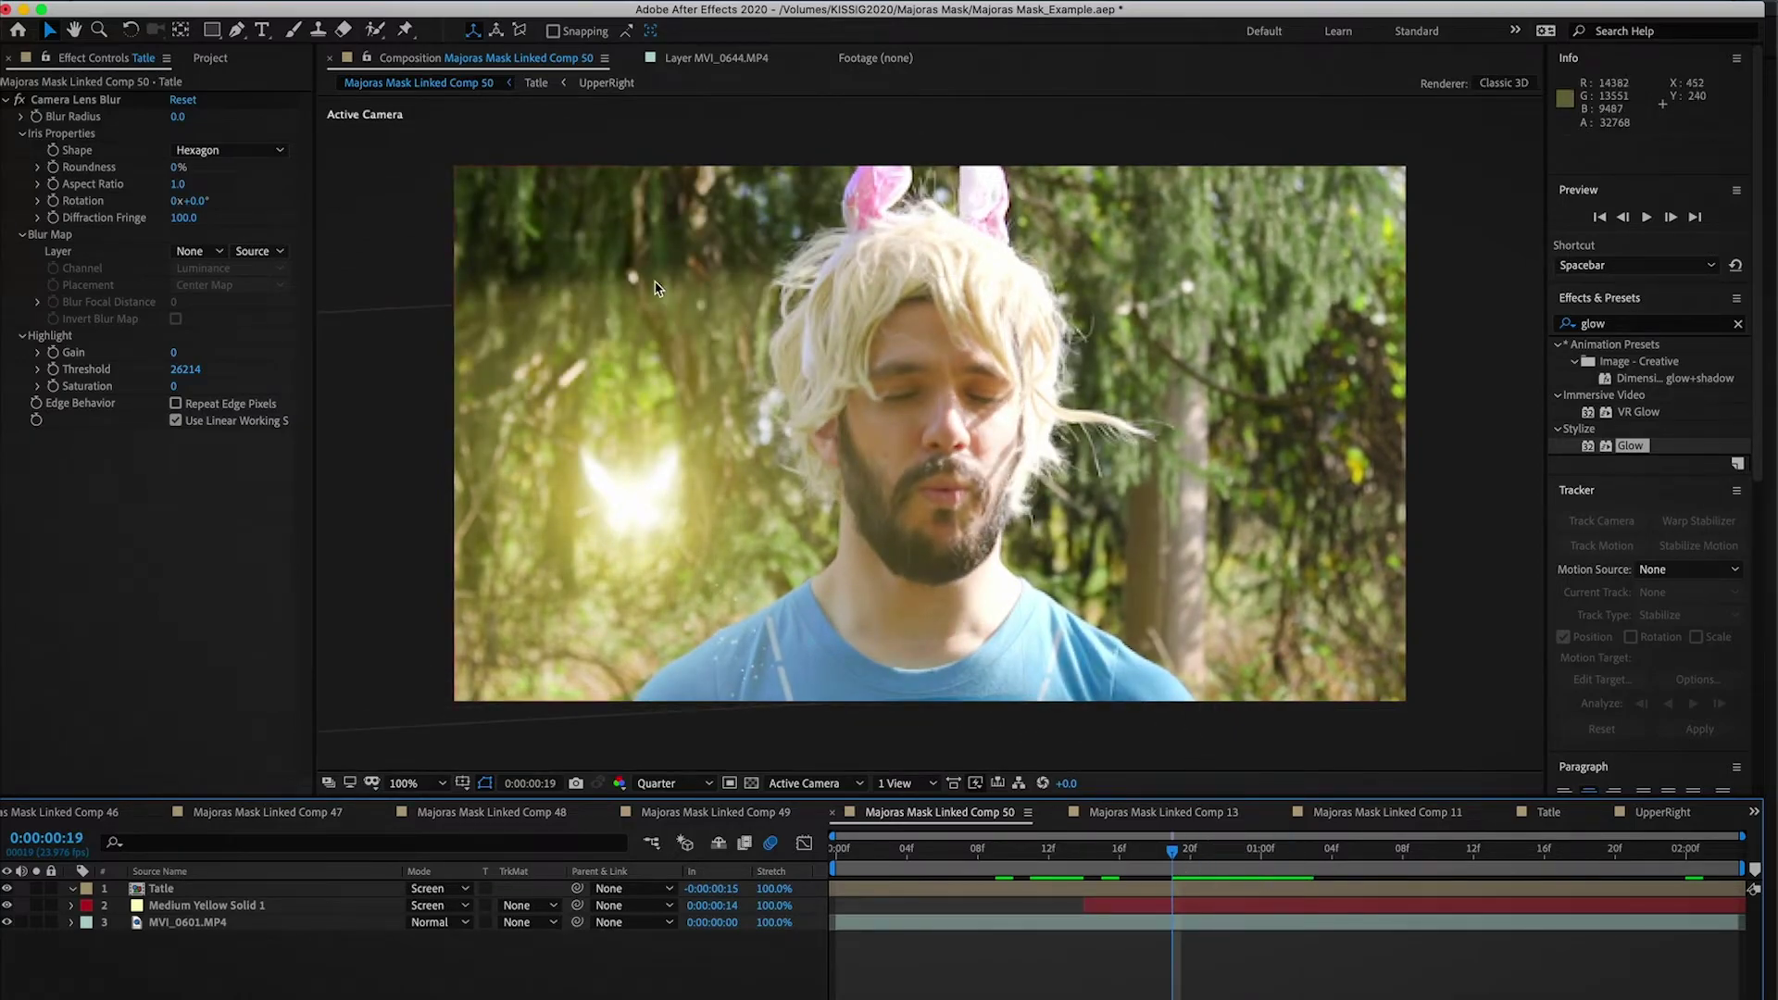
key(super+z)
Step: Scrub and play back the masked Tatle layer, and examine the particles of the Medium Yellow Solid 1 layer
drag(1027, 859, 1218, 891)
click(1149, 997)
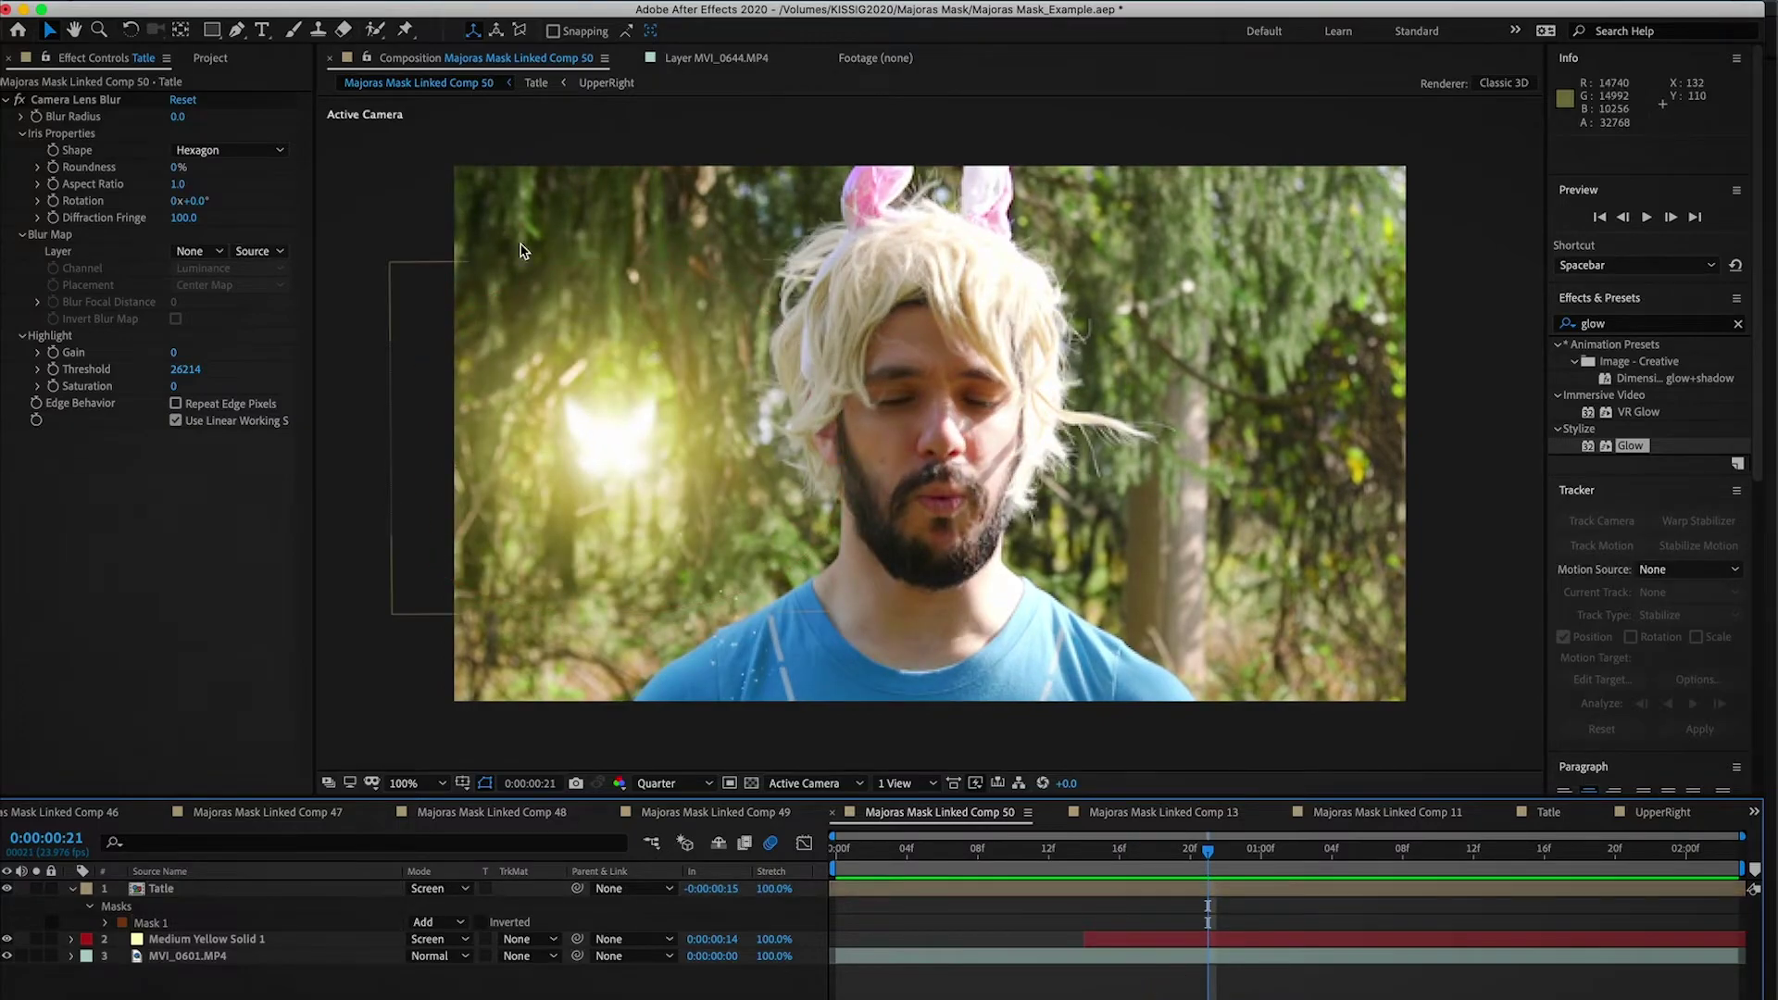
drag(1204, 853, 1261, 852)
key(space)
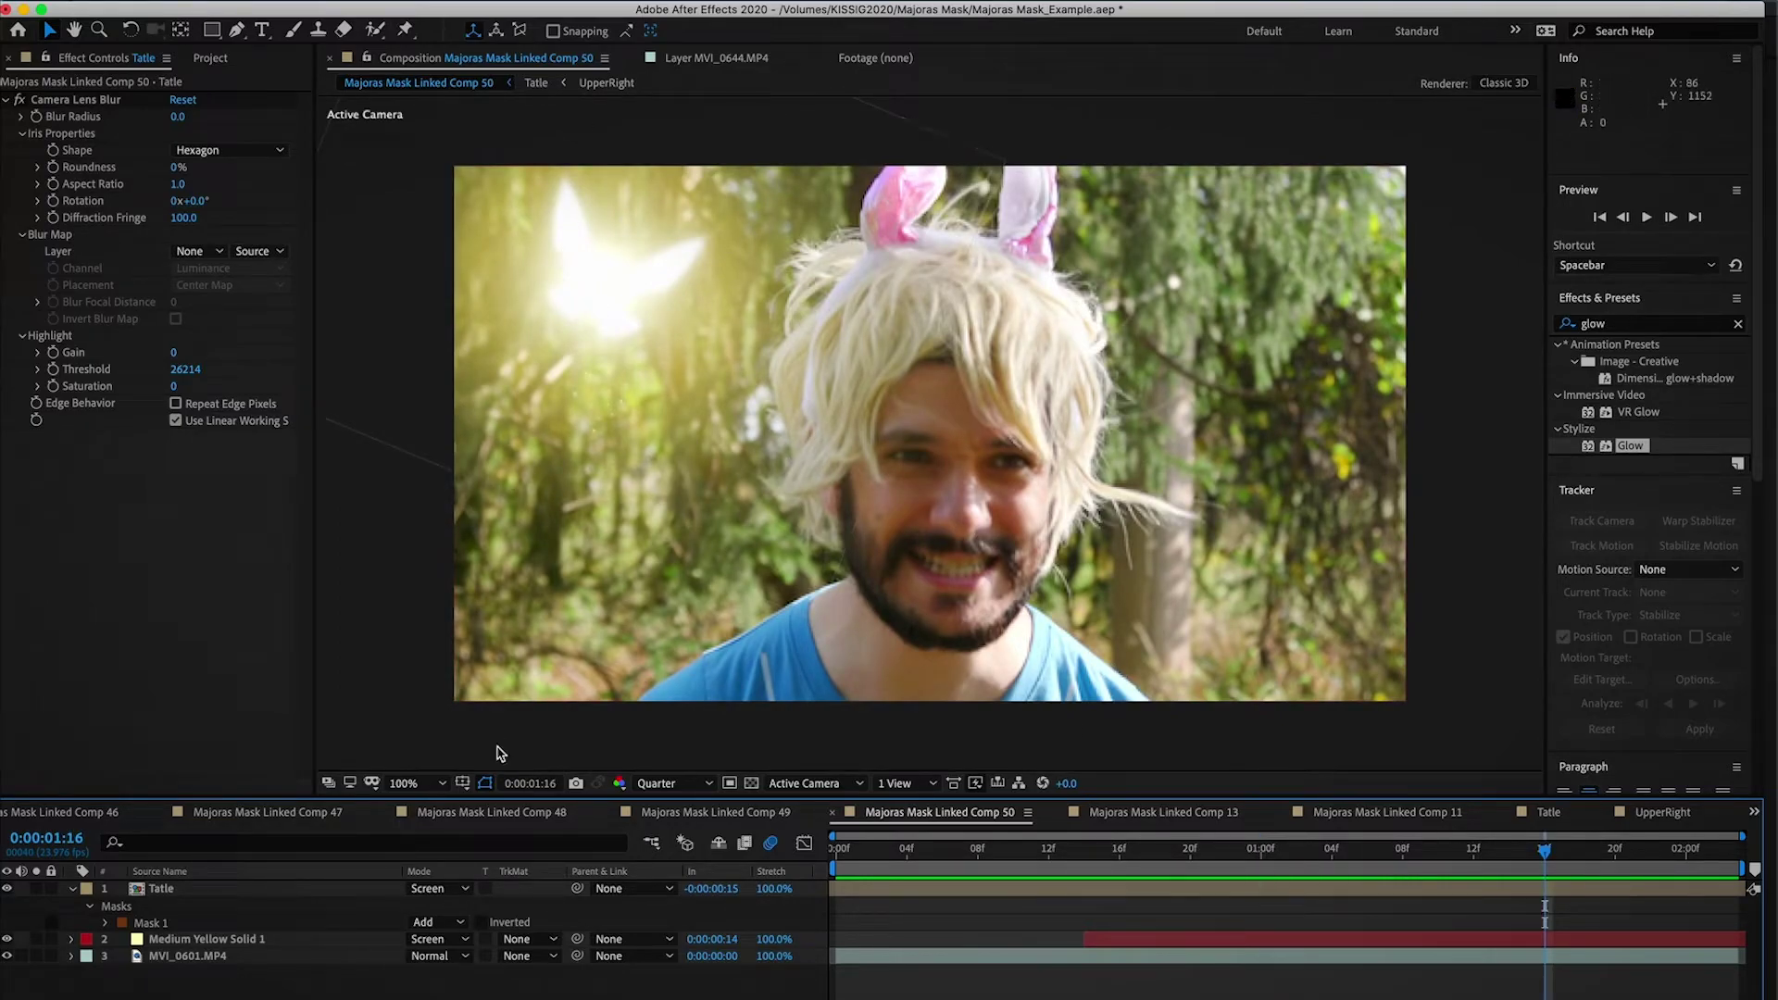
click(248, 941)
drag(1084, 853, 1399, 863)
click(1419, 861)
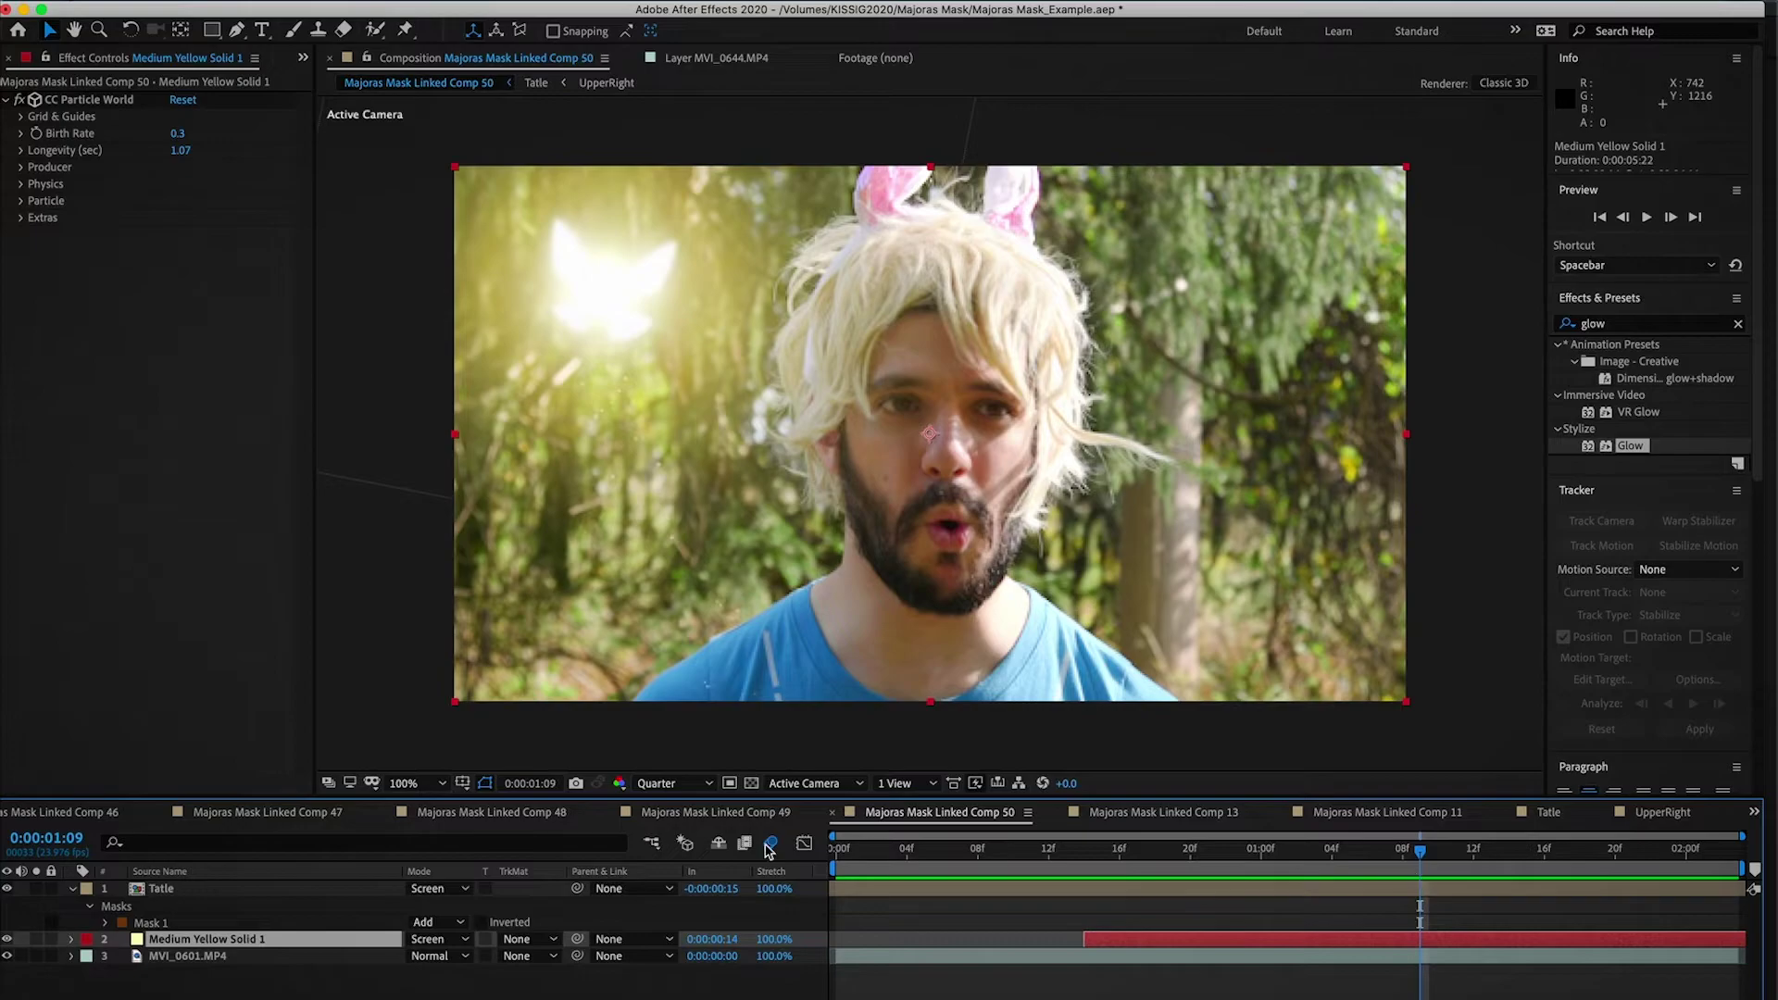
Step: Duplicate the Medium Yellow Solid 1 layer, move the copy above Tatle, and hide the Tatle and original solid layers
click(197, 959)
click(200, 941)
key(ctrl+d)
drag(200, 941, 232, 891)
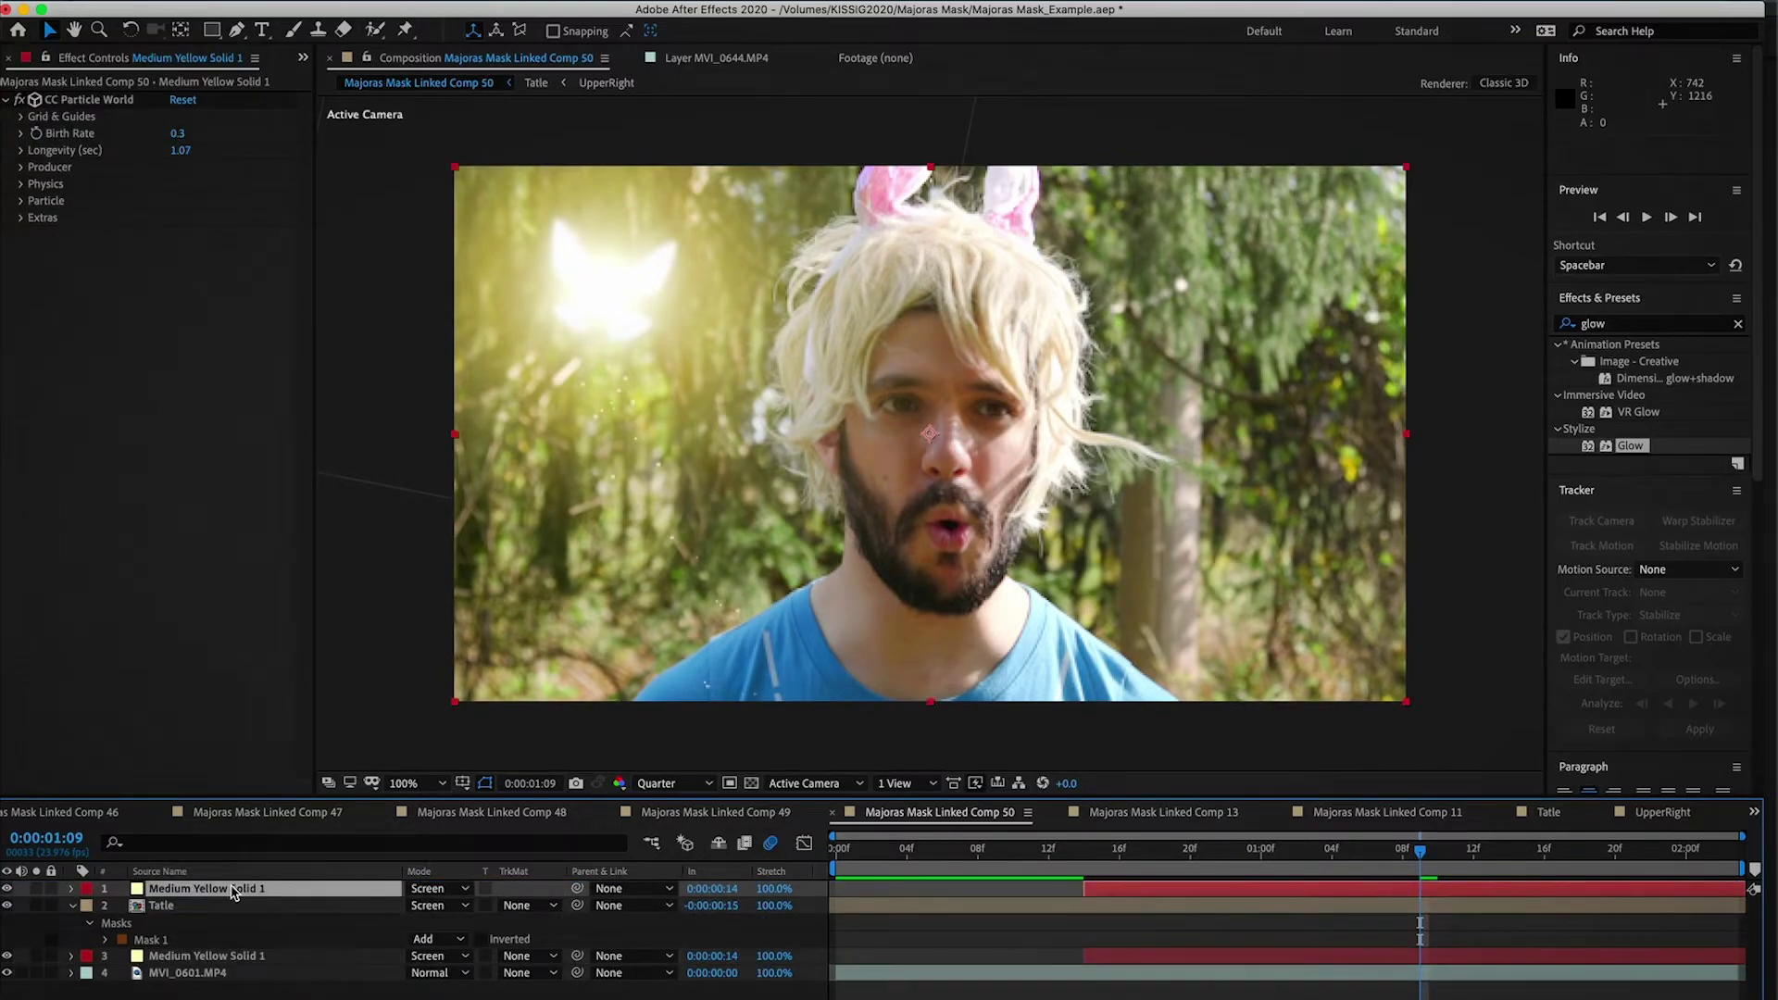
click(8, 906)
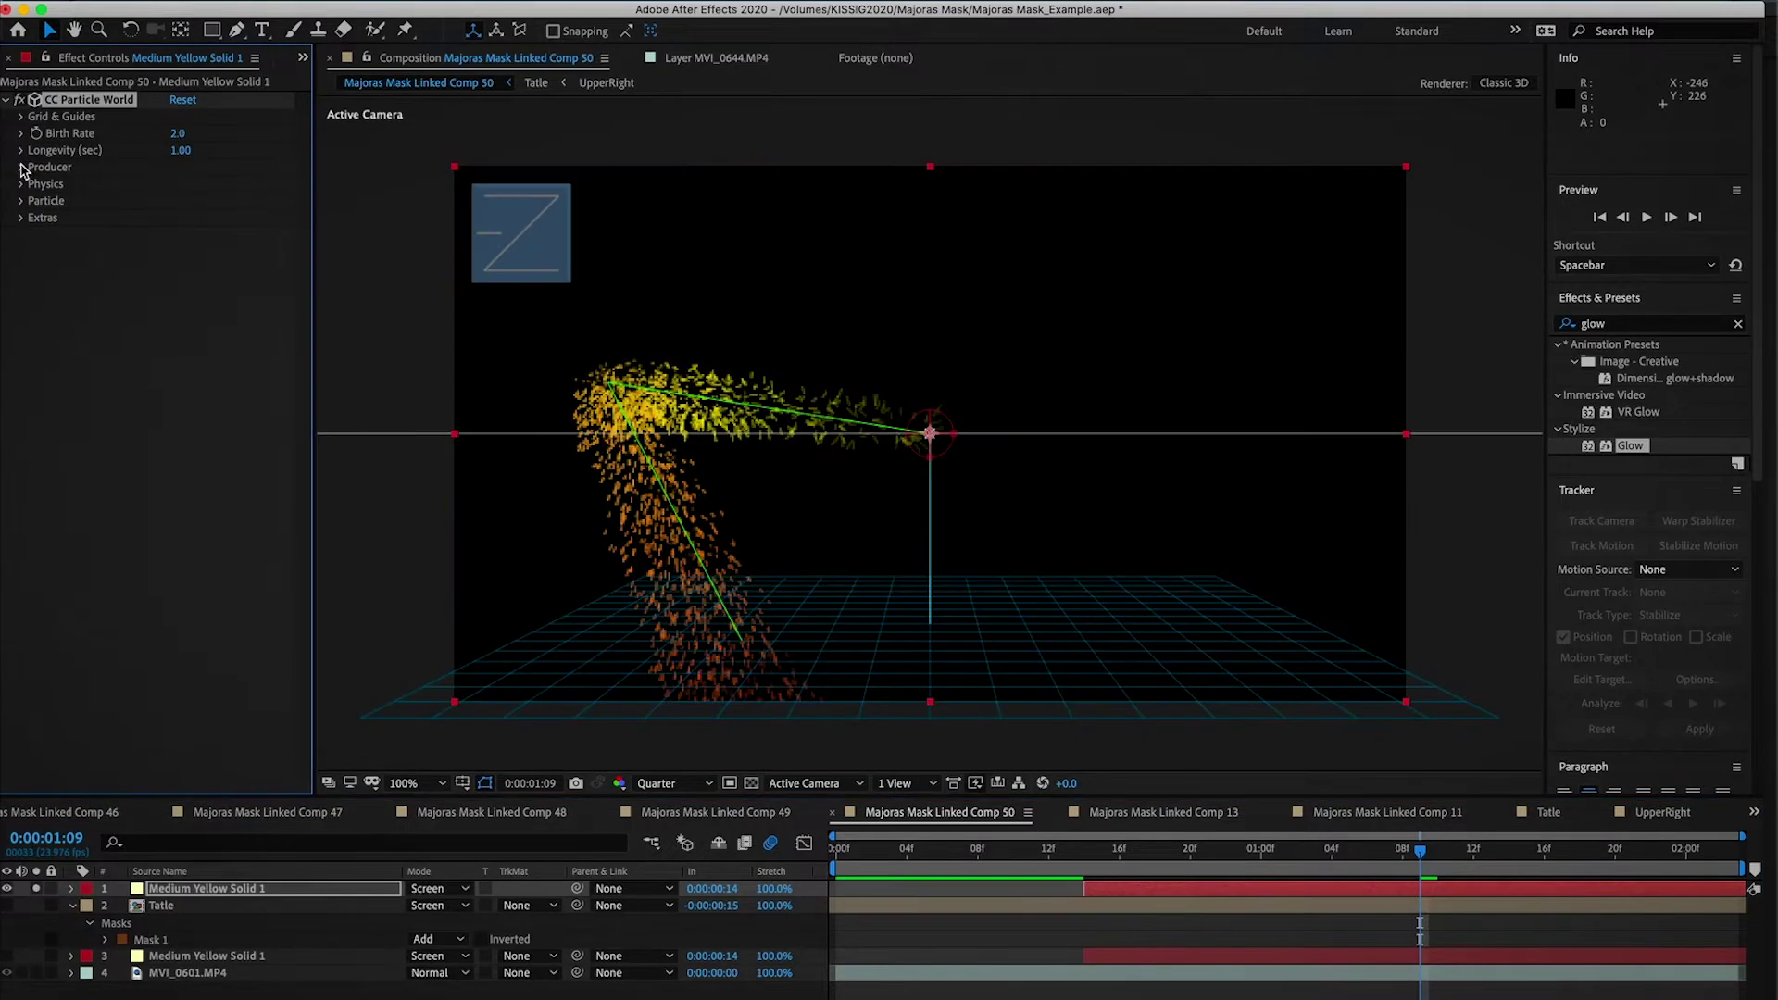
Step: Remove the producer position animation from the copy's CC Particle World, reset the effect to its defaults, and solo the layer
click(21, 167)
click(54, 199)
click(54, 217)
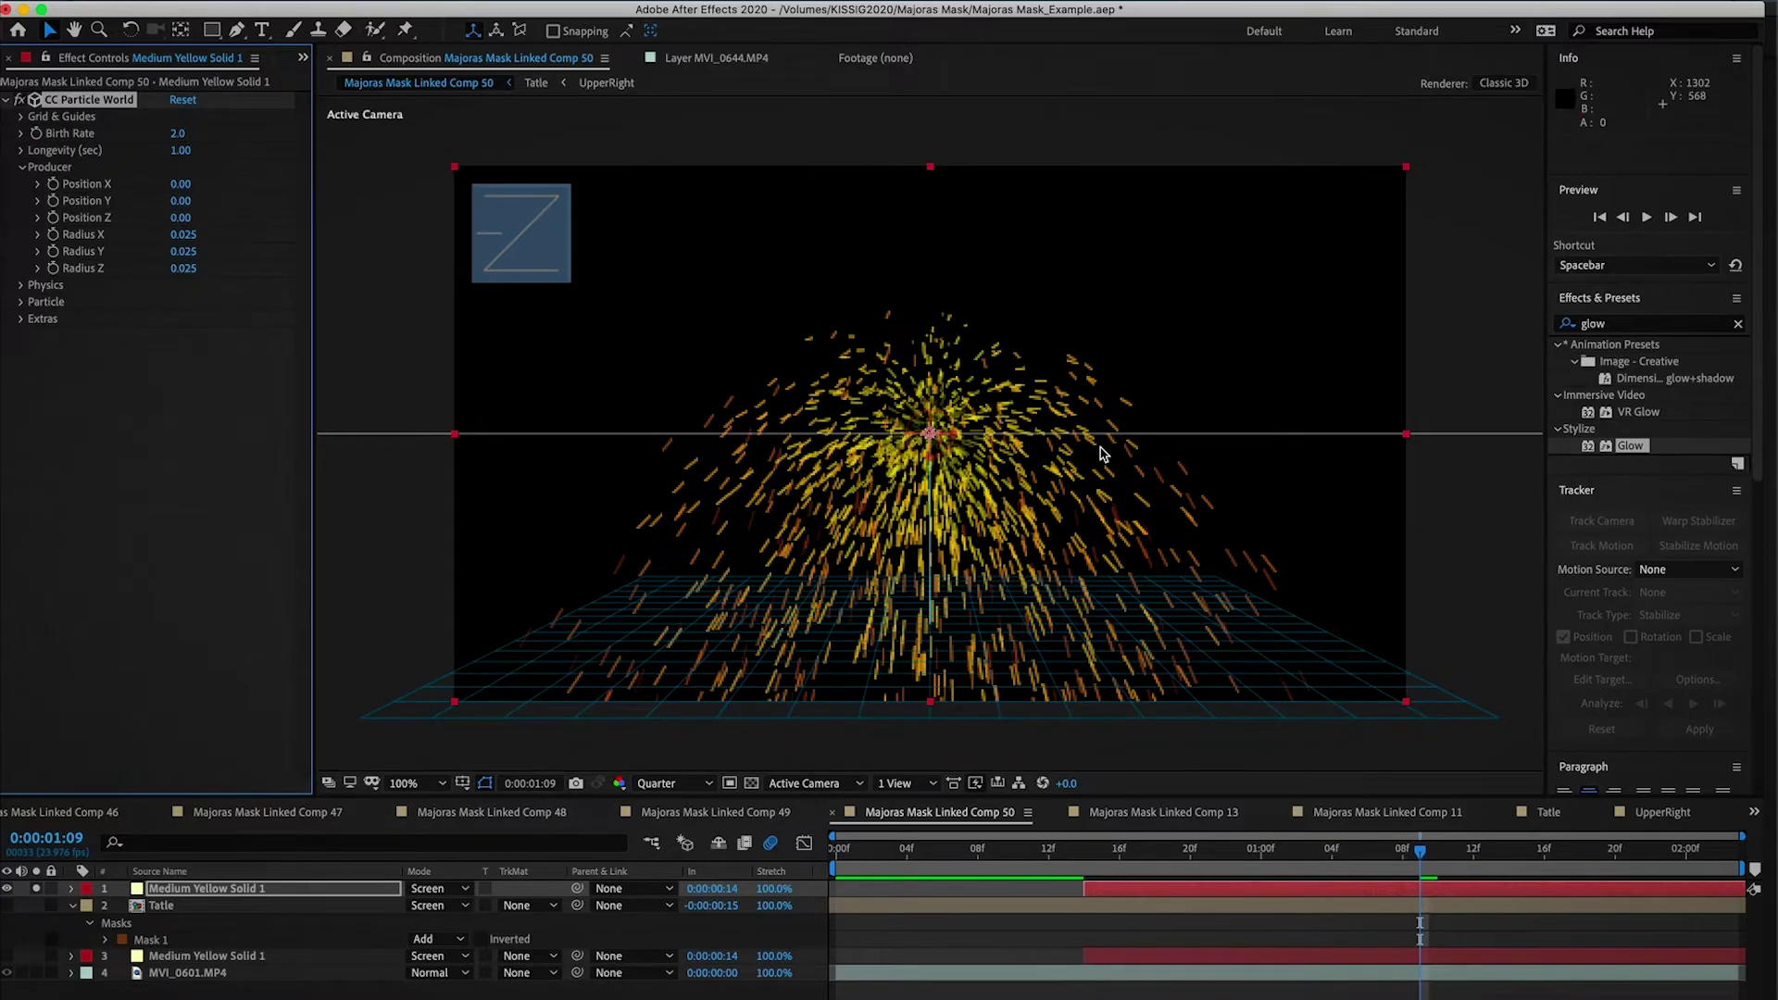
key(period)
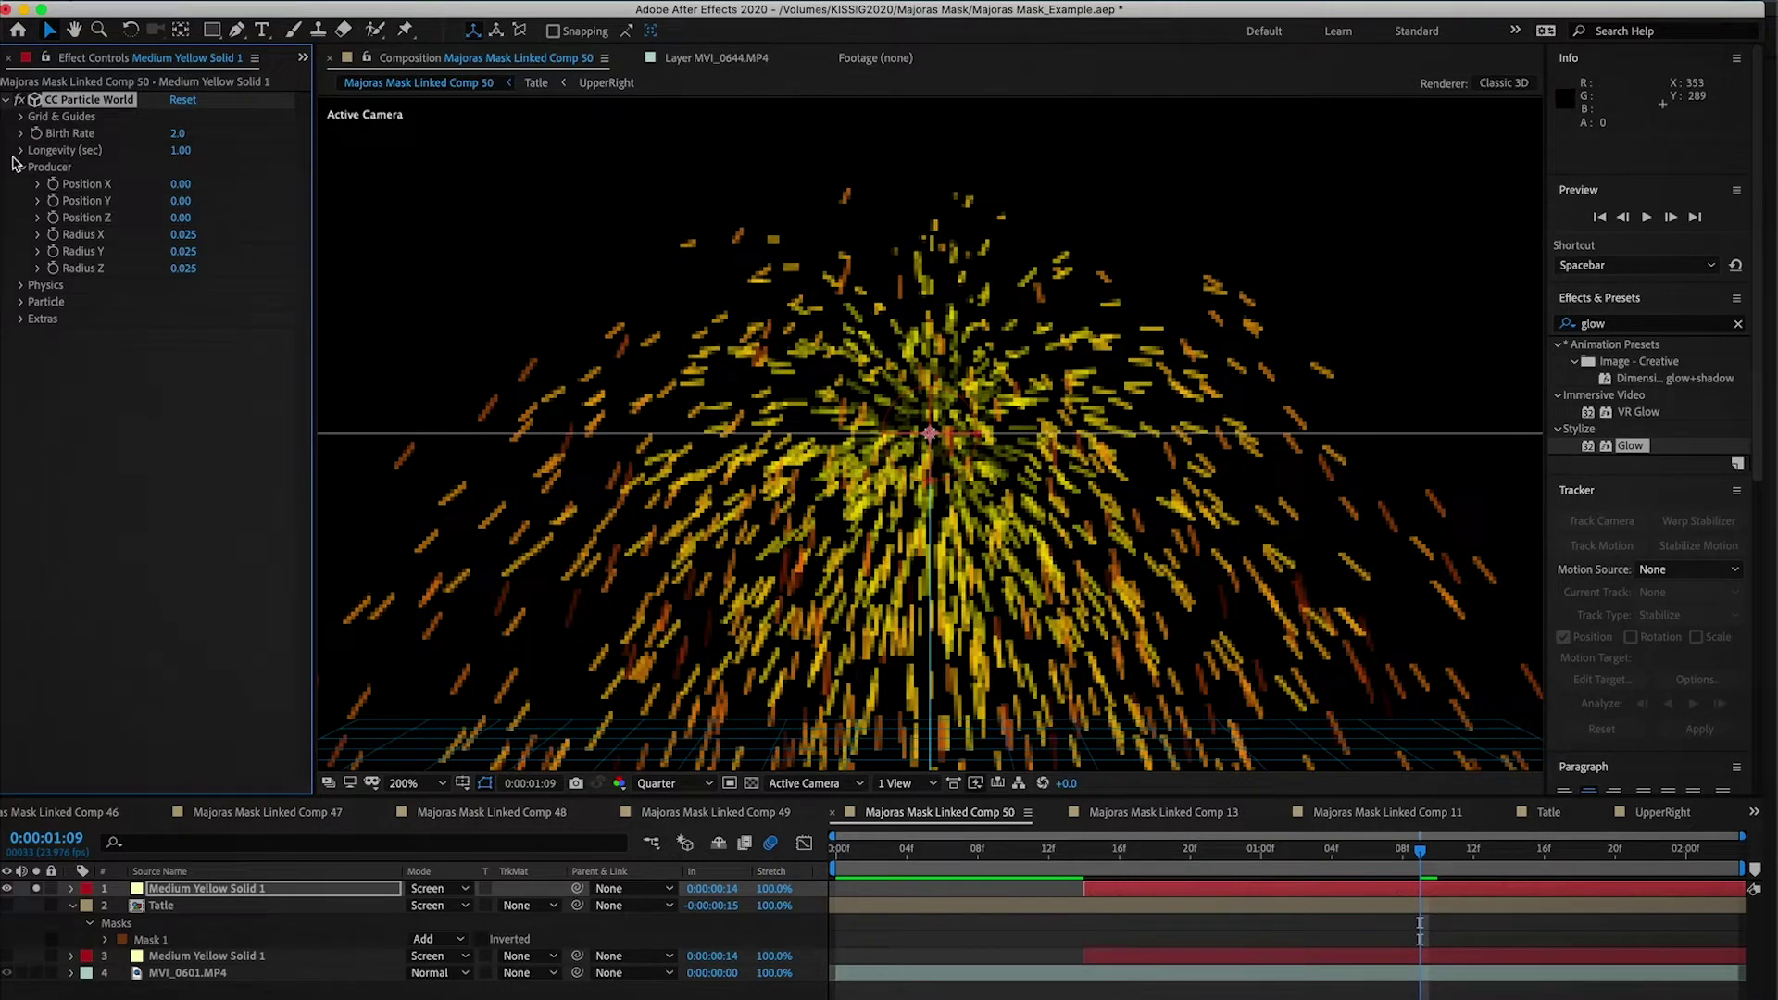
Step: Set the particle type to Faded Sphere with birth size 0.060 and death size 0.030, and play back the particles
click(19, 285)
click(19, 285)
click(18, 302)
click(209, 320)
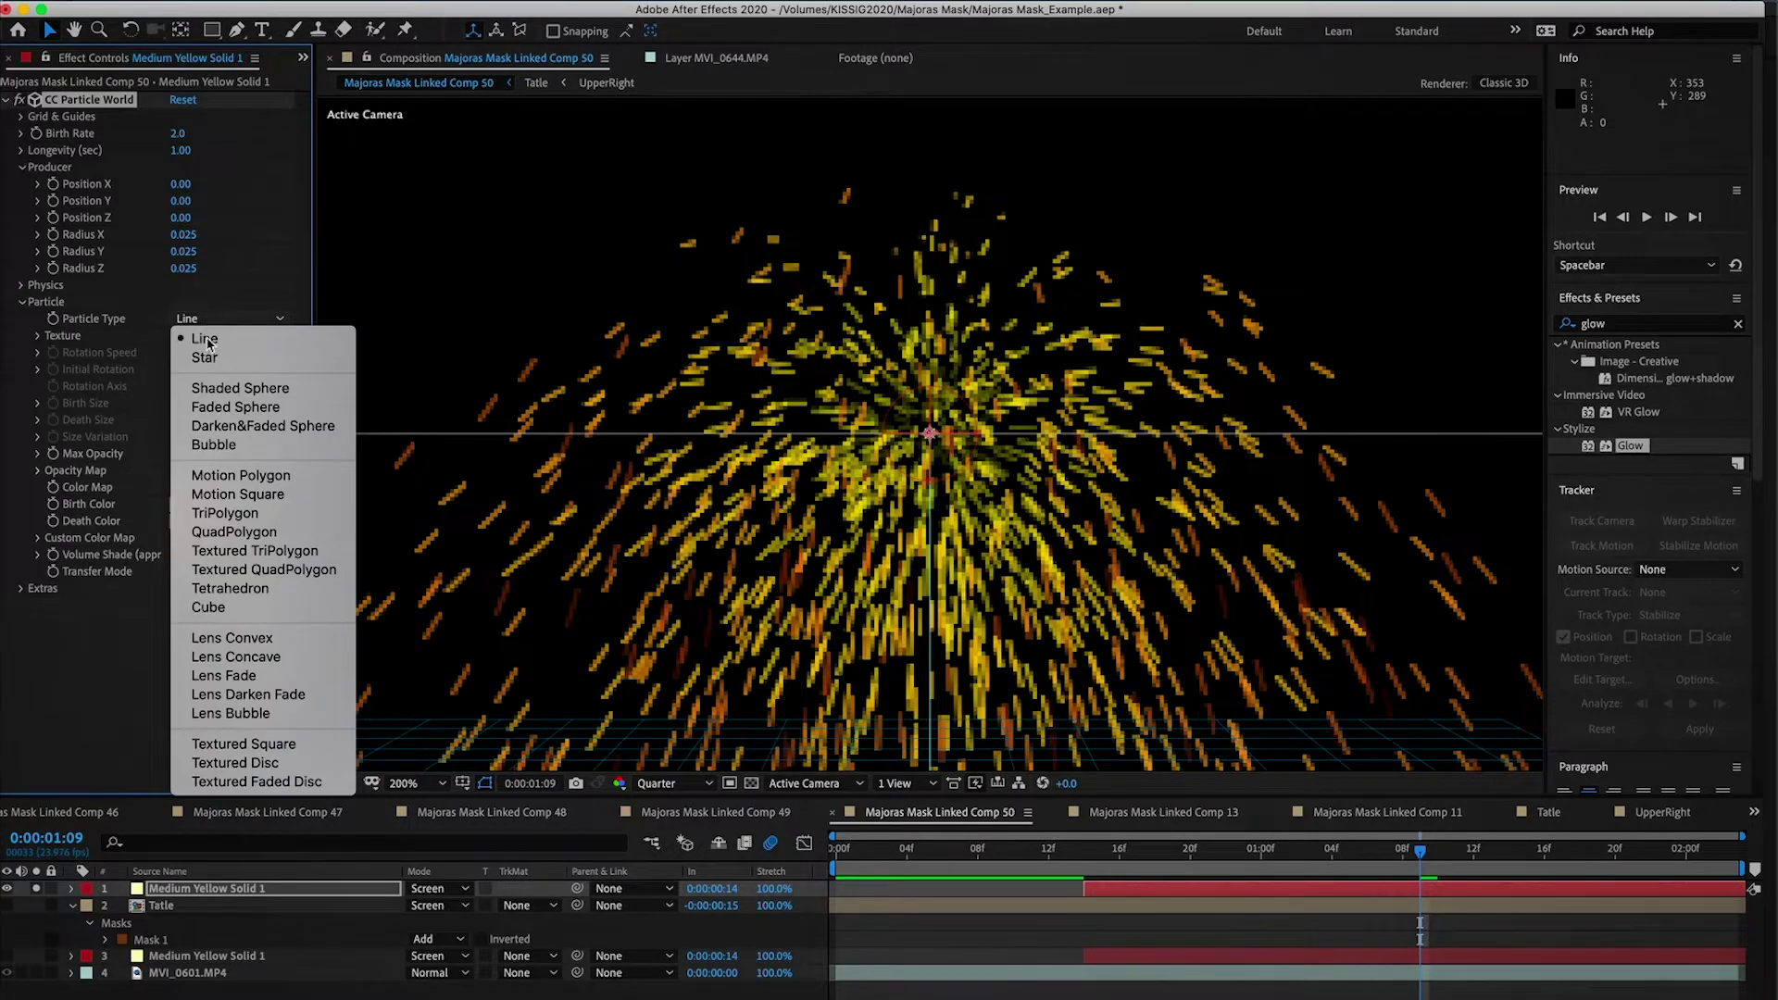
click(246, 410)
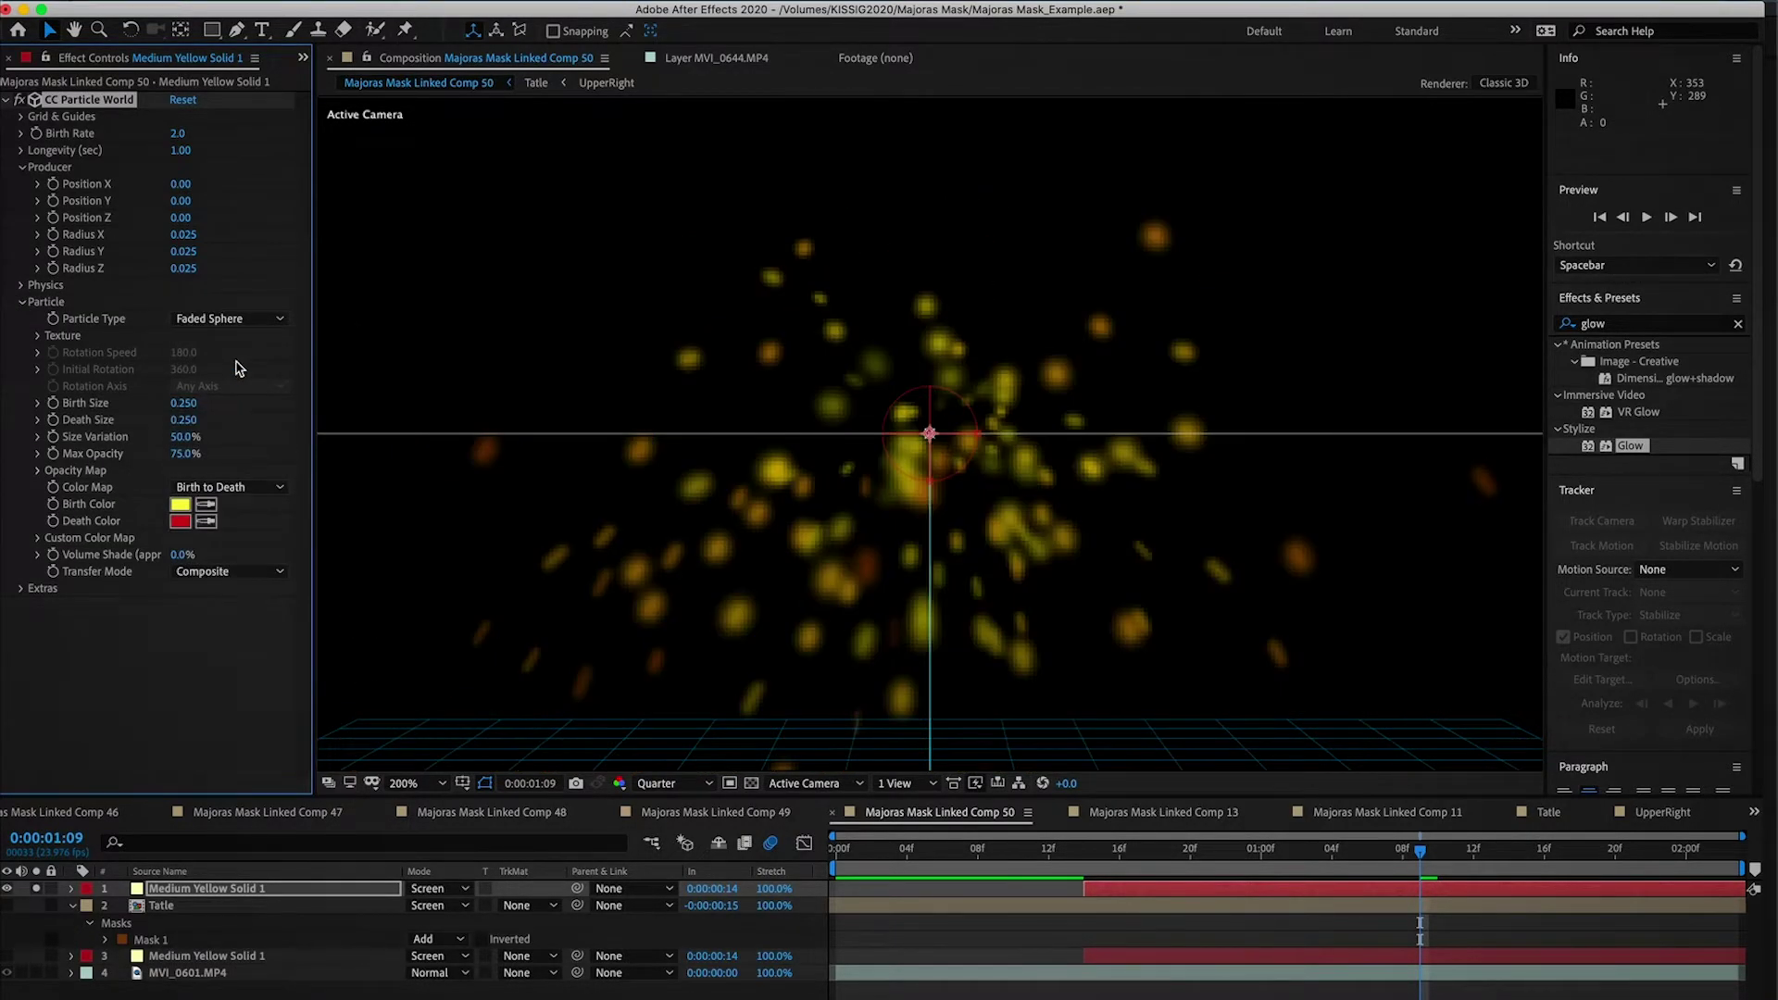
drag(183, 403, 150, 424)
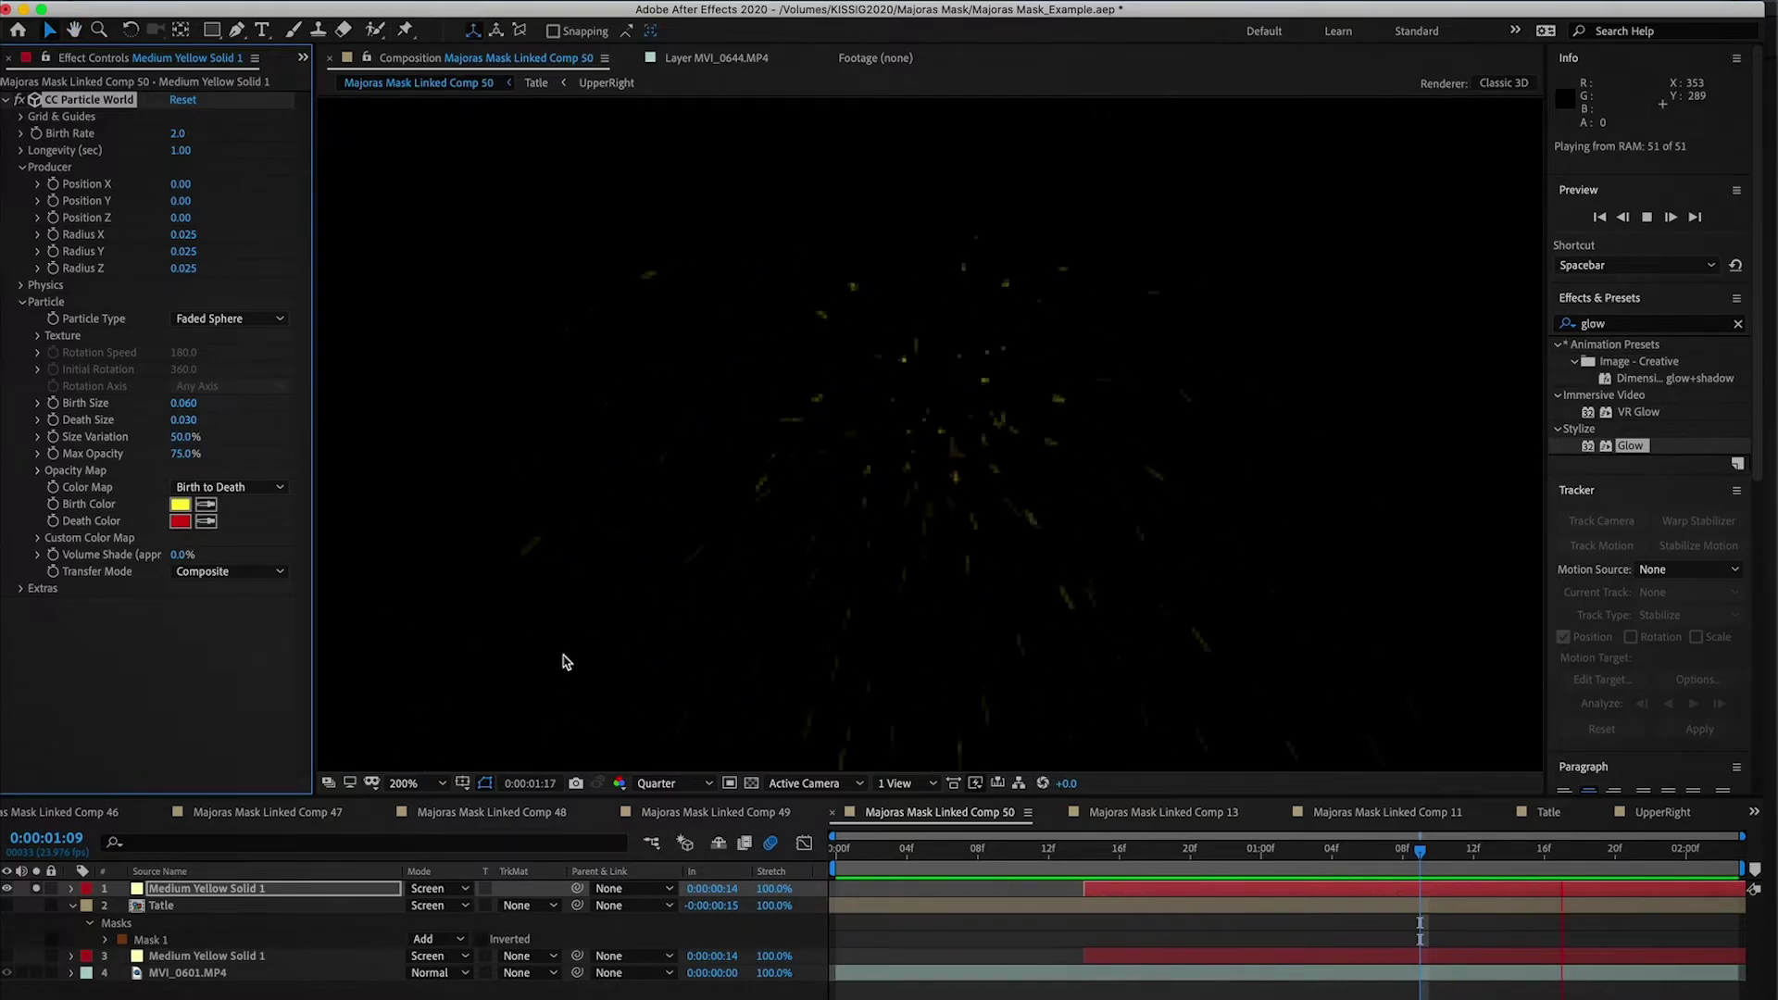
key(space)
click(1107, 852)
key(space)
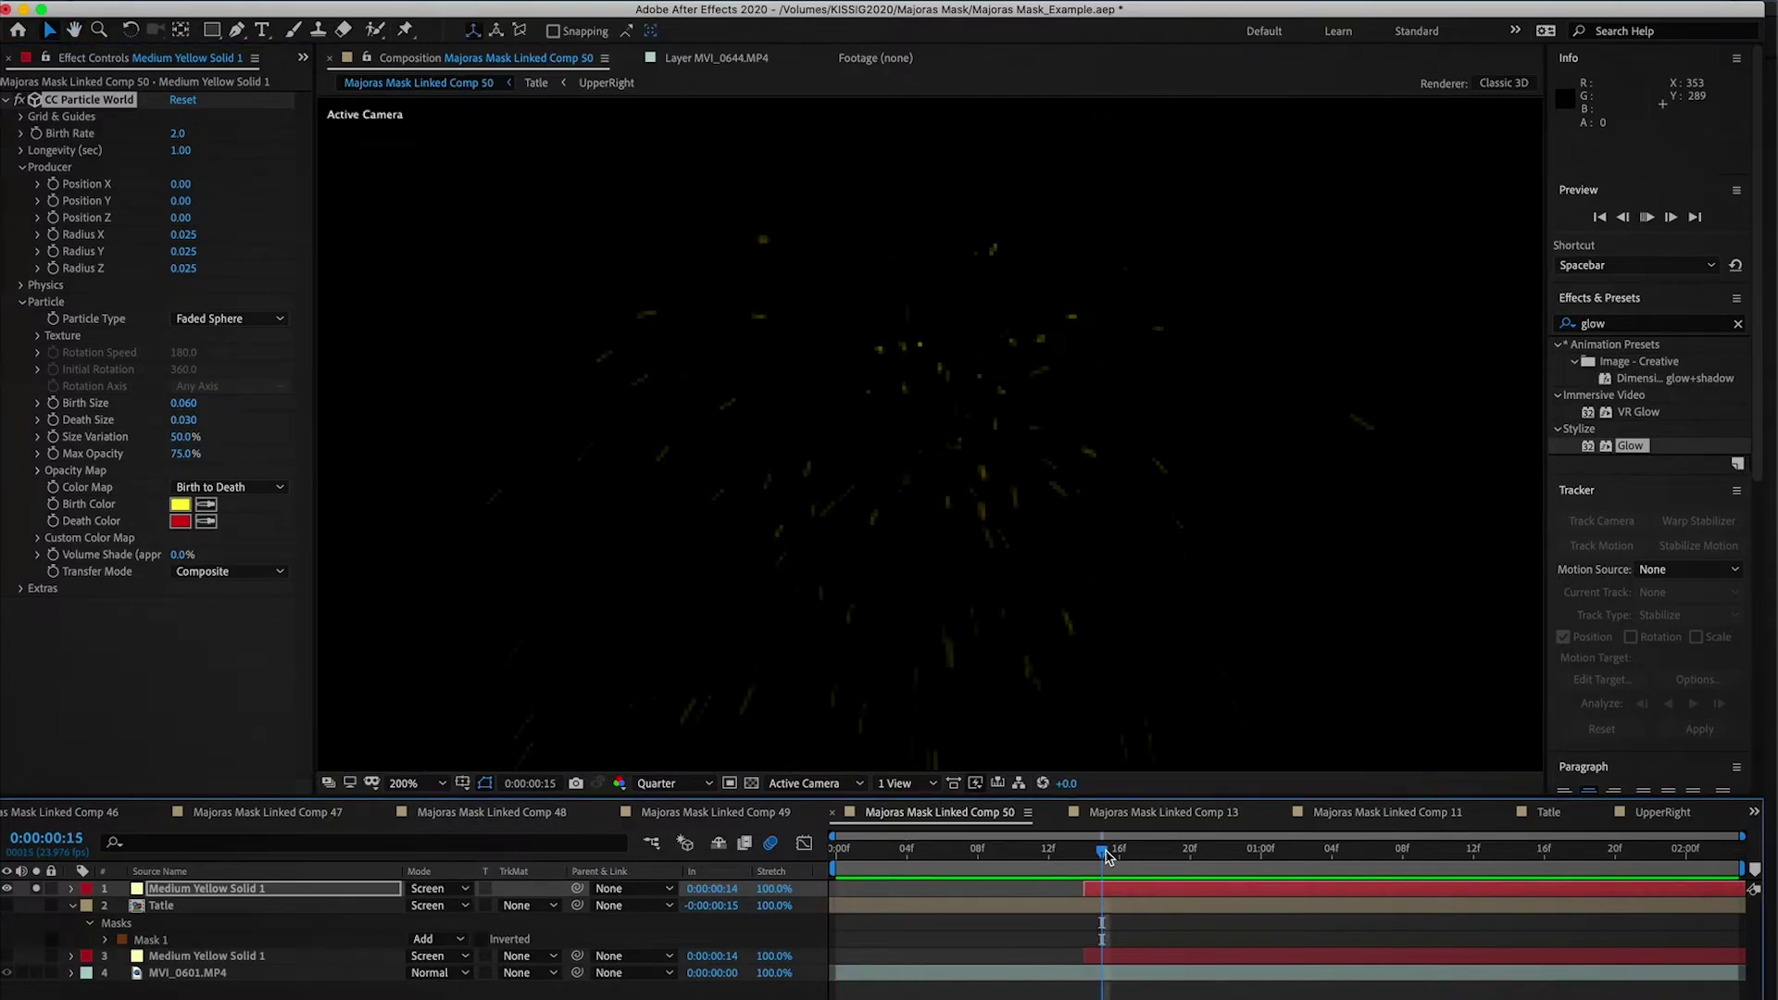
key(space)
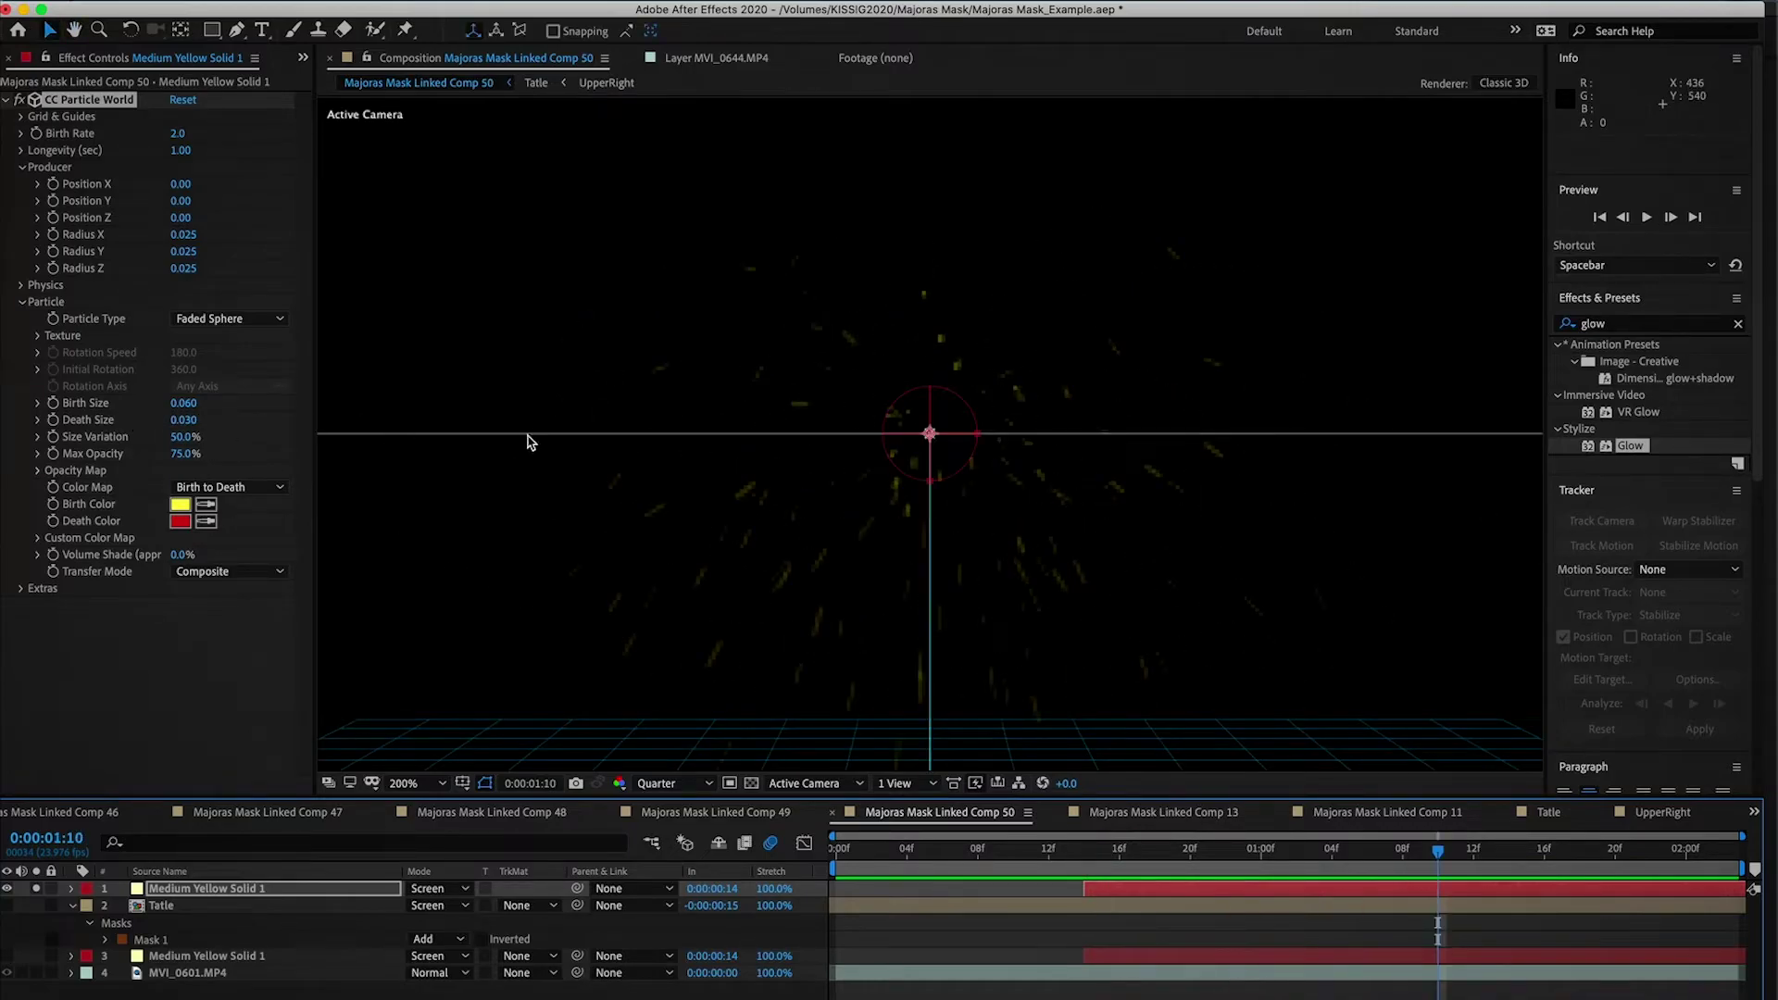
Step: Set the particle physics to velocity 0.34, gravity 0.140, resistance 5.7 and extra 0.52, and preview the motion
click(21, 285)
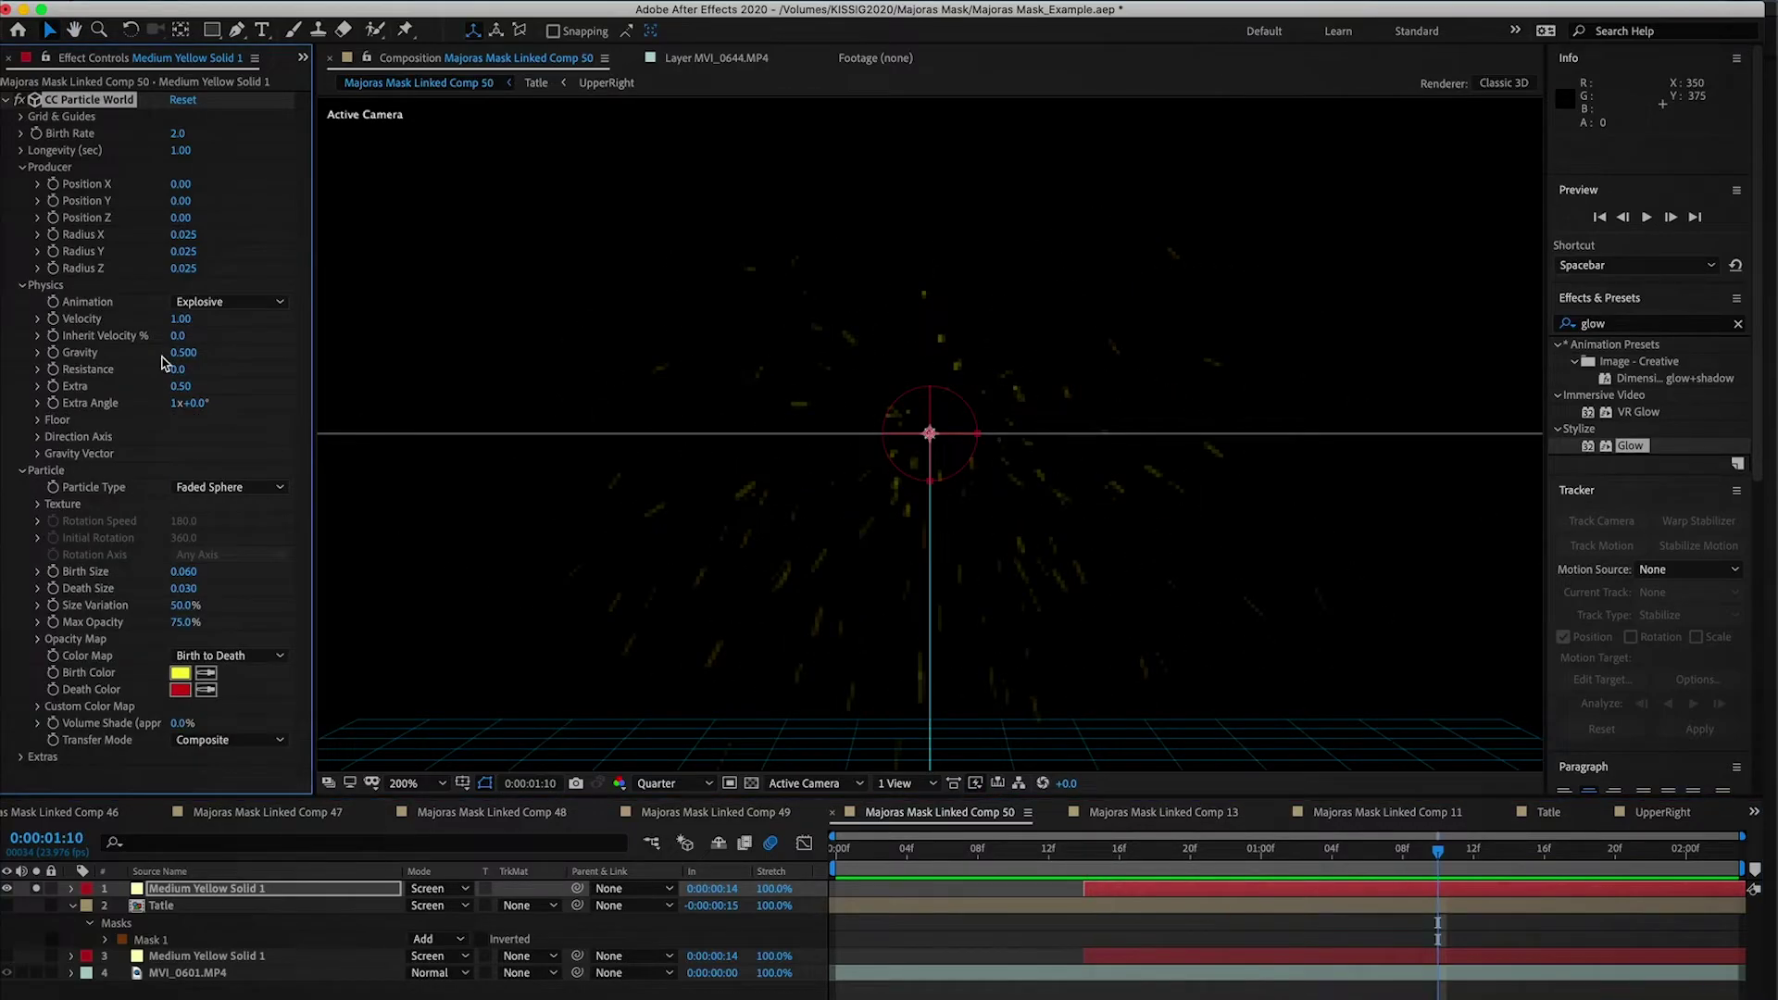
drag(172, 321, 145, 355)
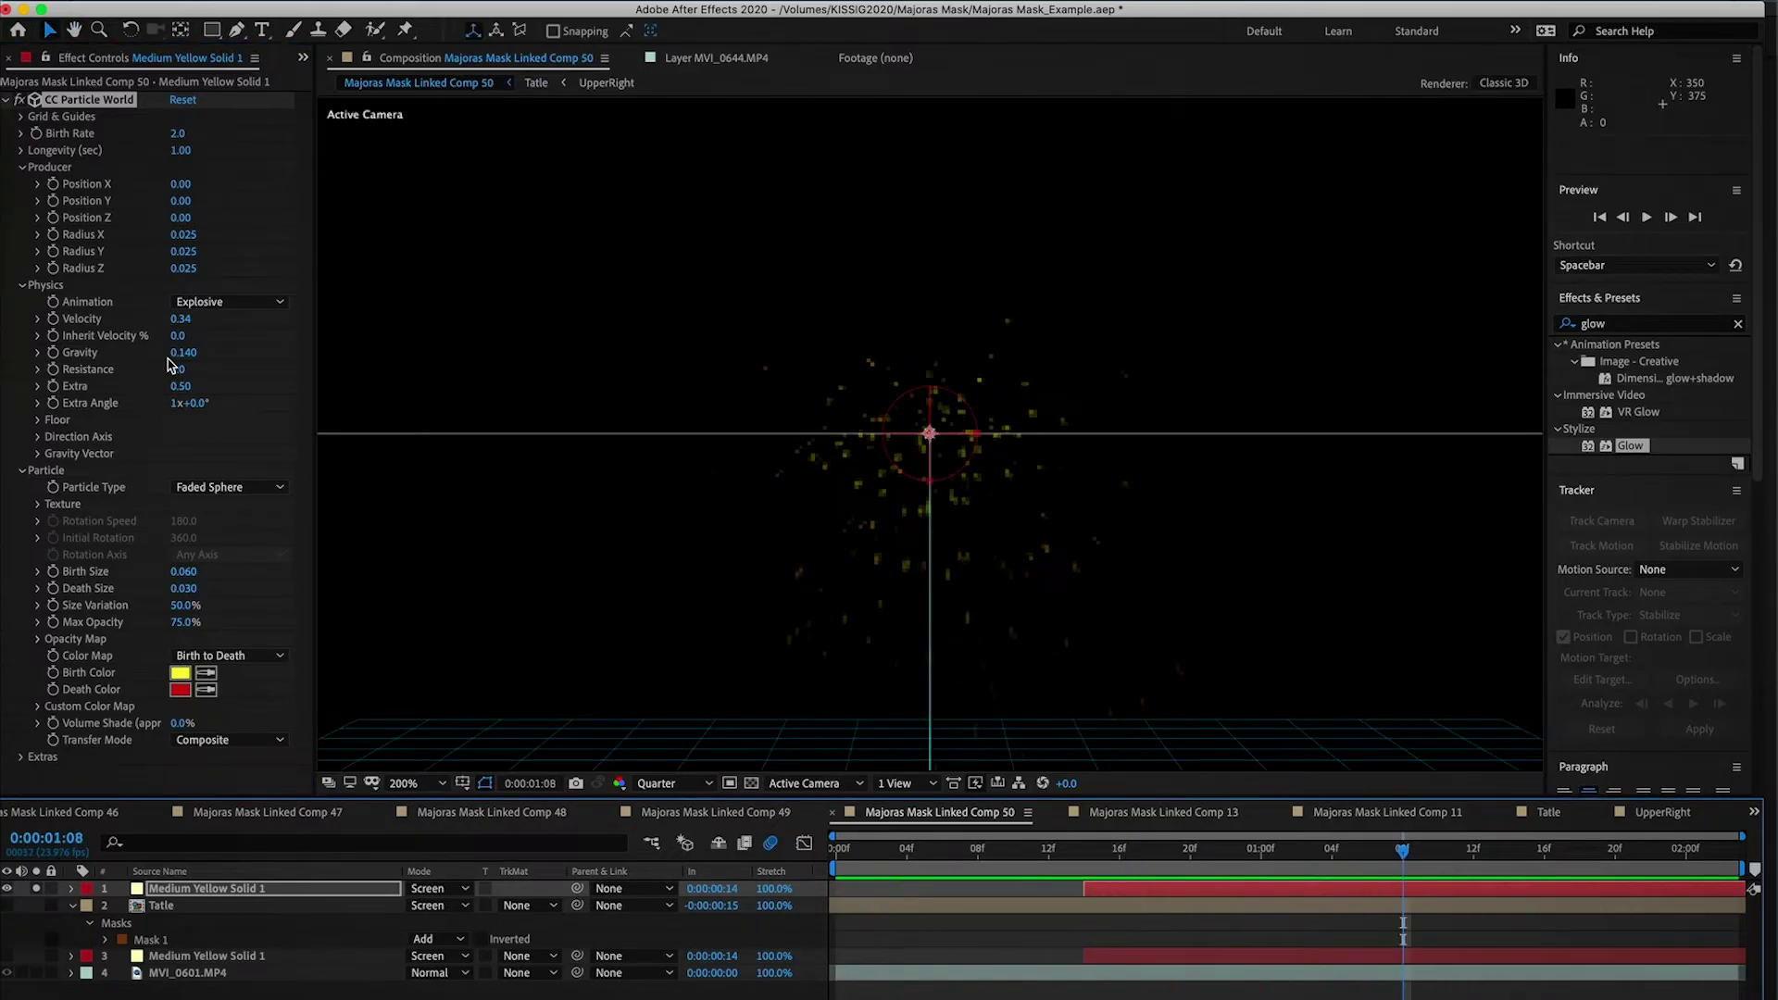
drag(185, 393, 234, 378)
key(space)
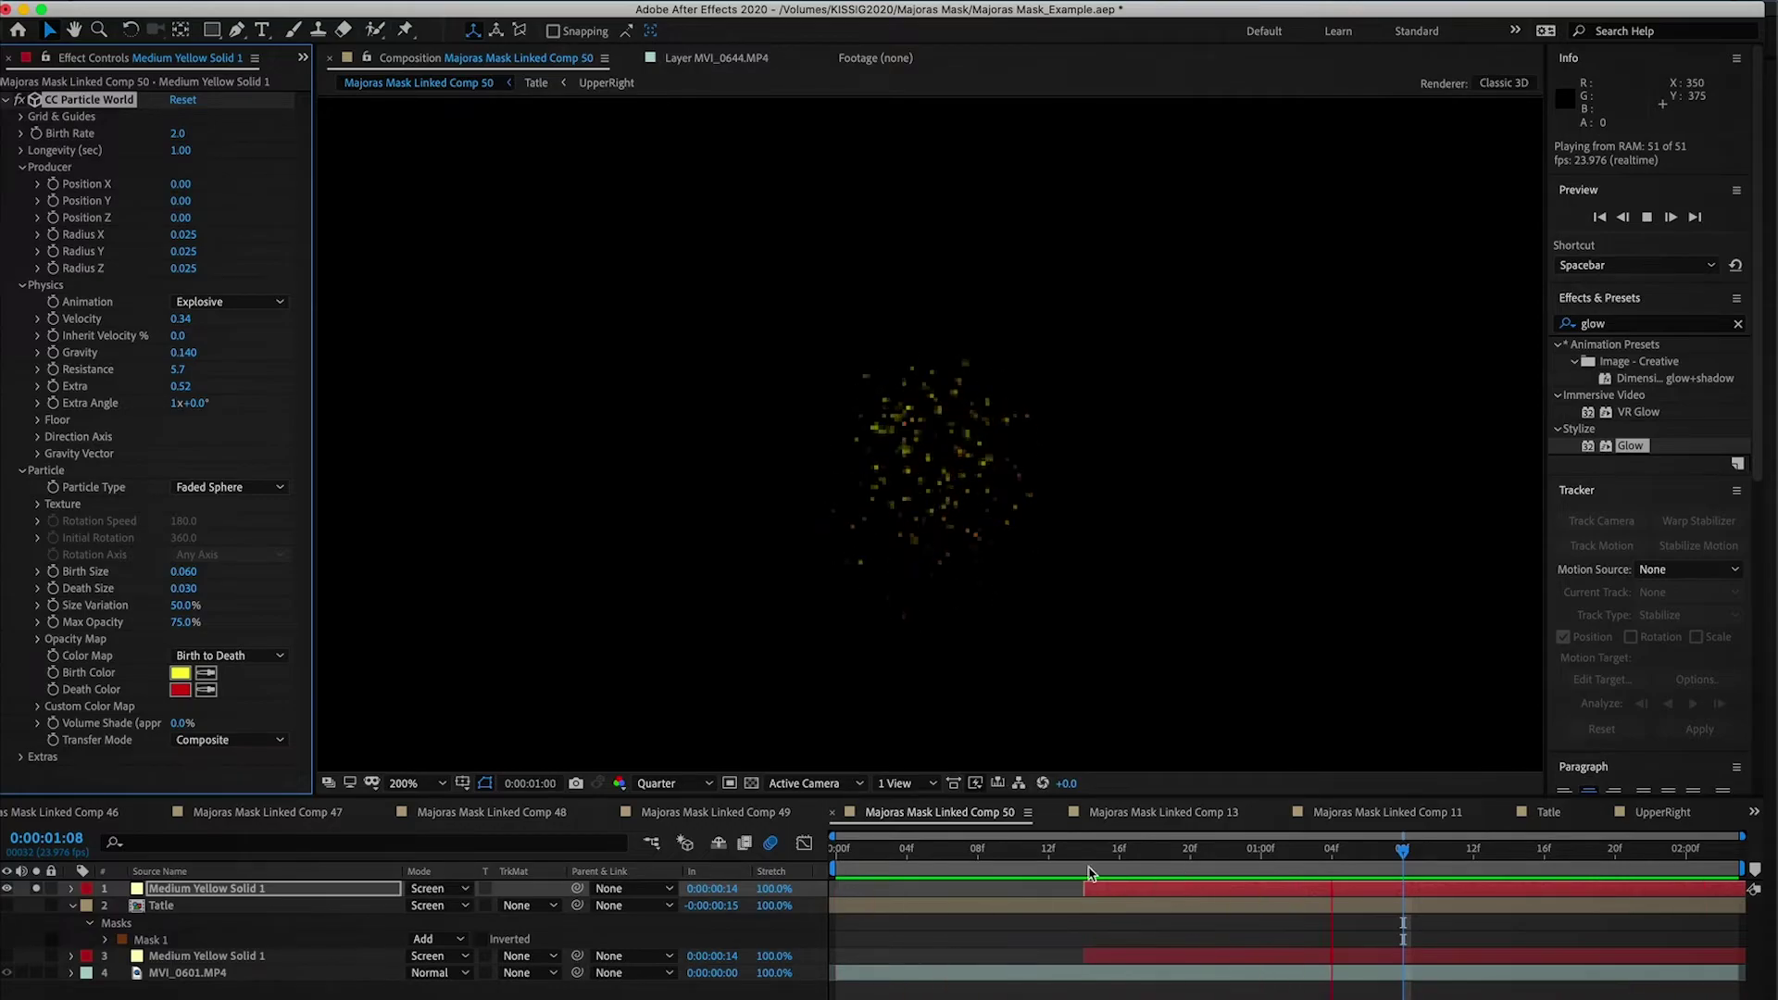
key(space)
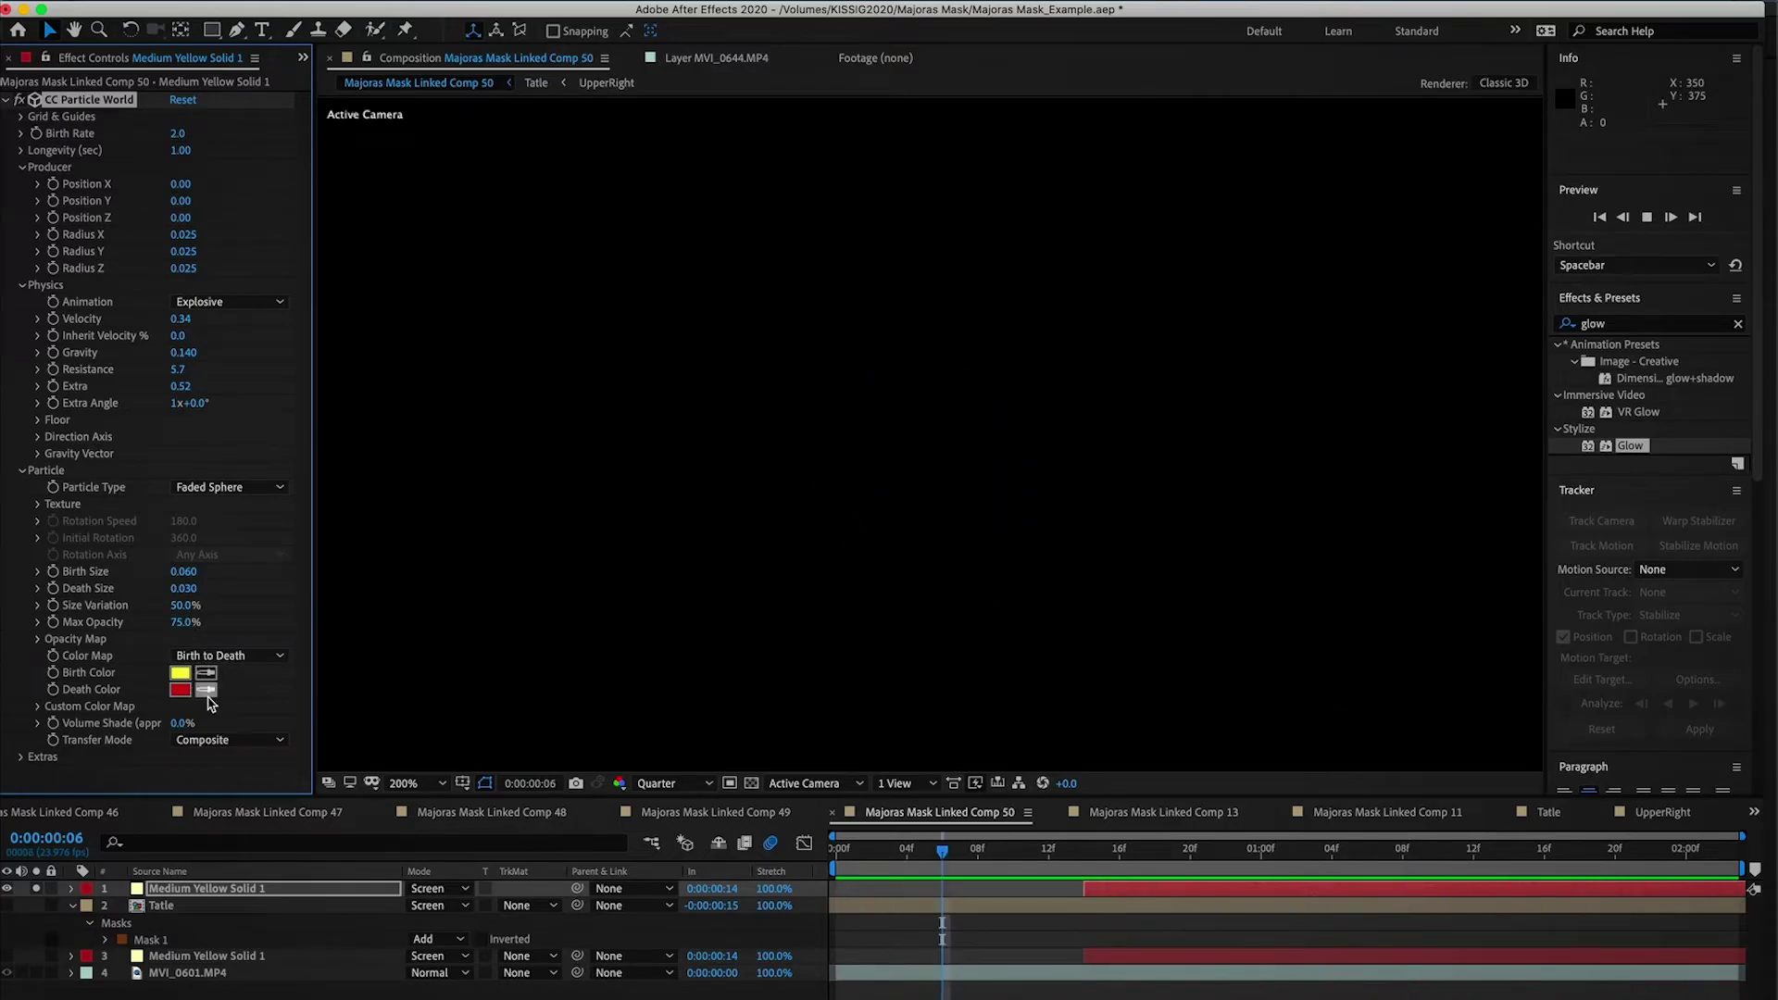
Step: Change the particles' birth color to pale yellow and their death color to white (FFFFFF)
click(179, 673)
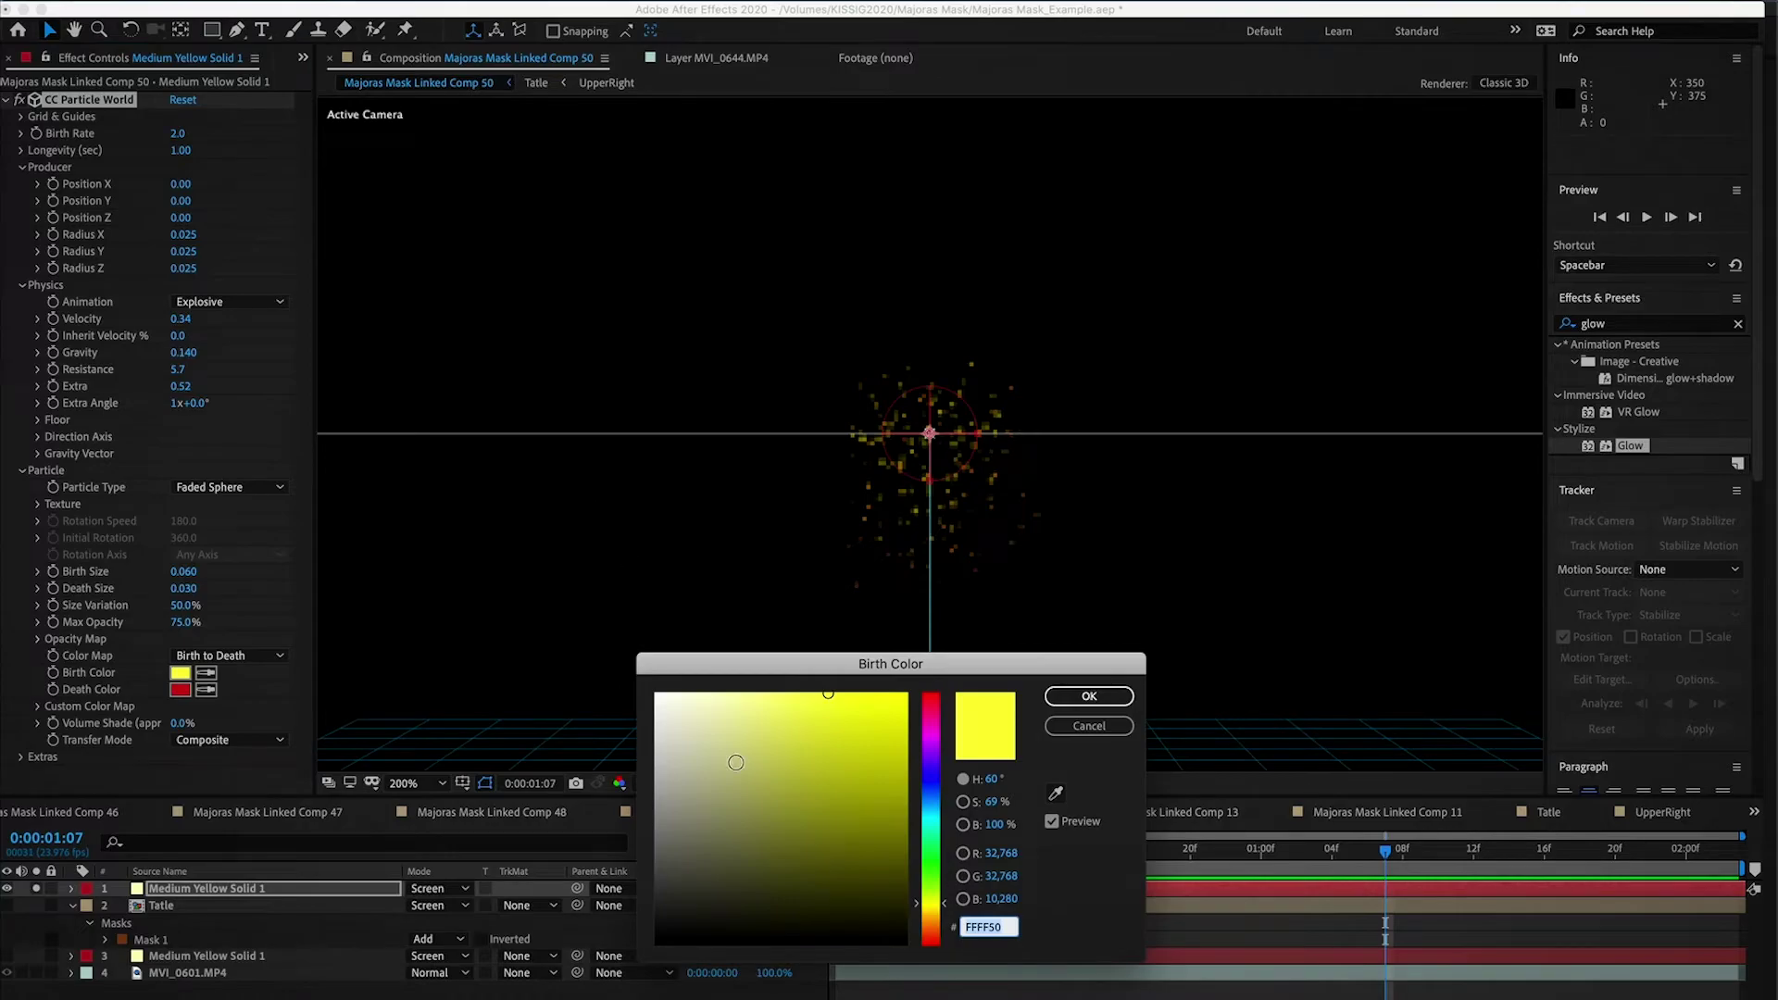
click(746, 698)
click(1089, 696)
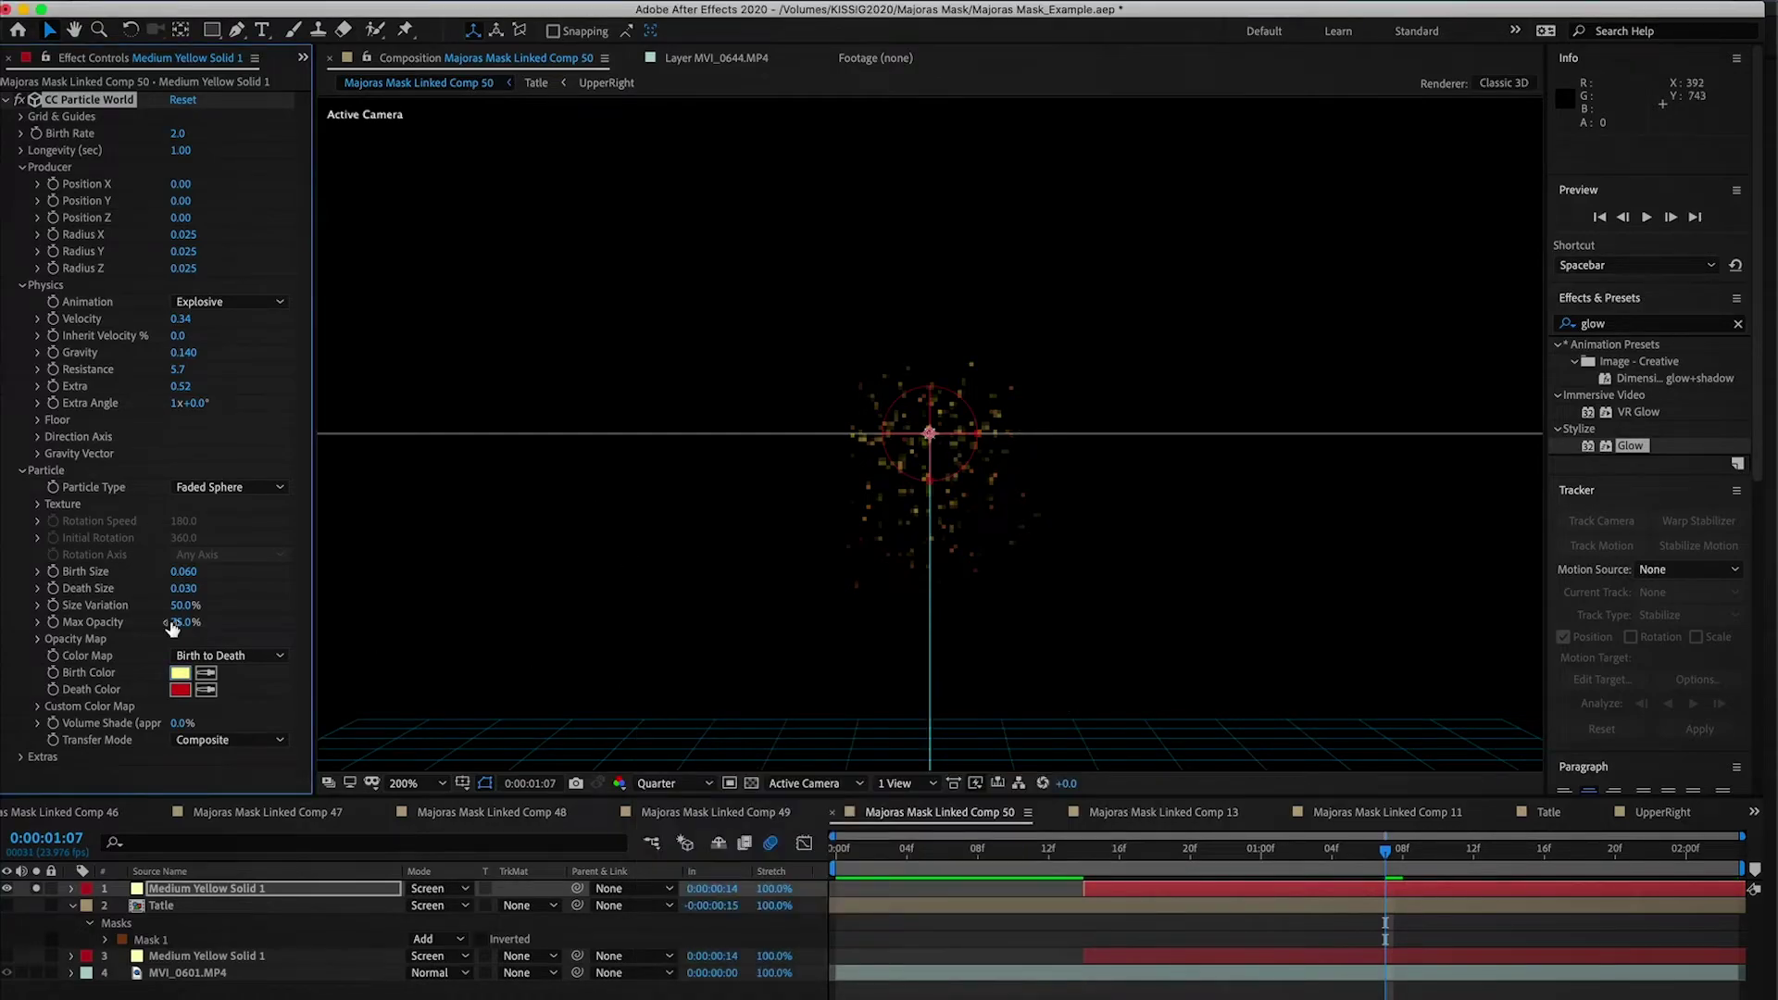
click(181, 692)
drag(856, 747, 651, 667)
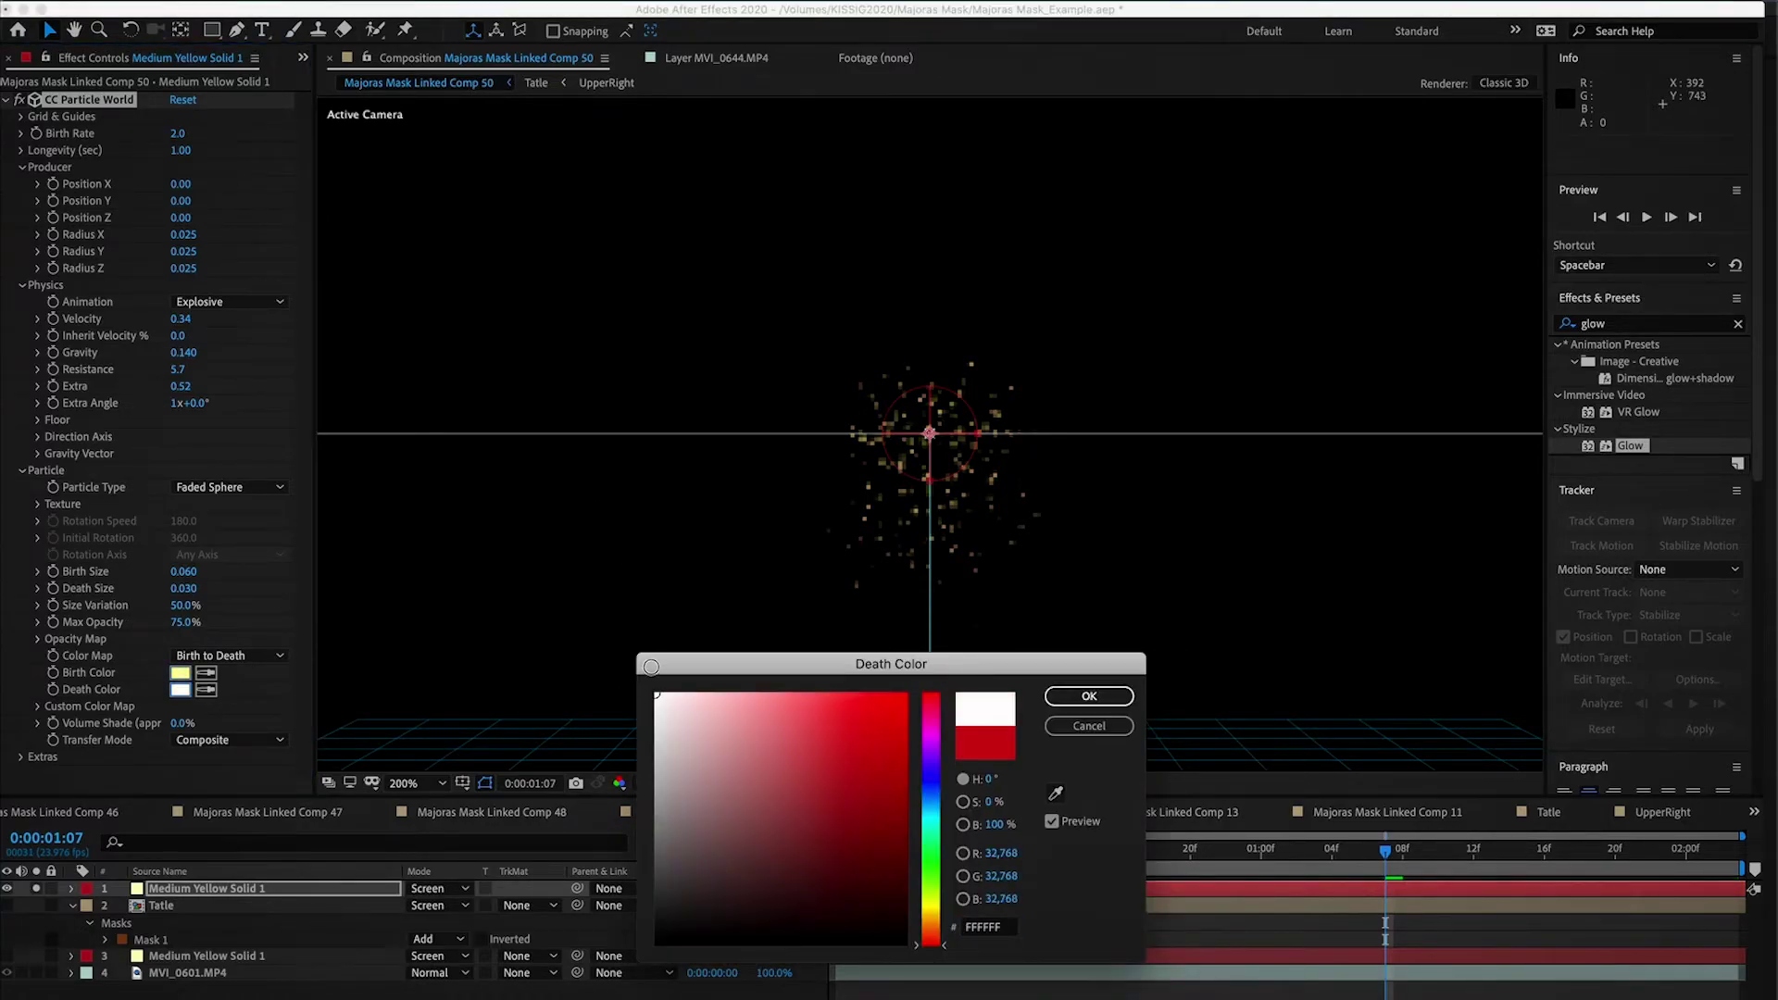
click(1106, 698)
Step: Play back the recolored particles, reduce the birth rate to 0.4, and preview again
key(space)
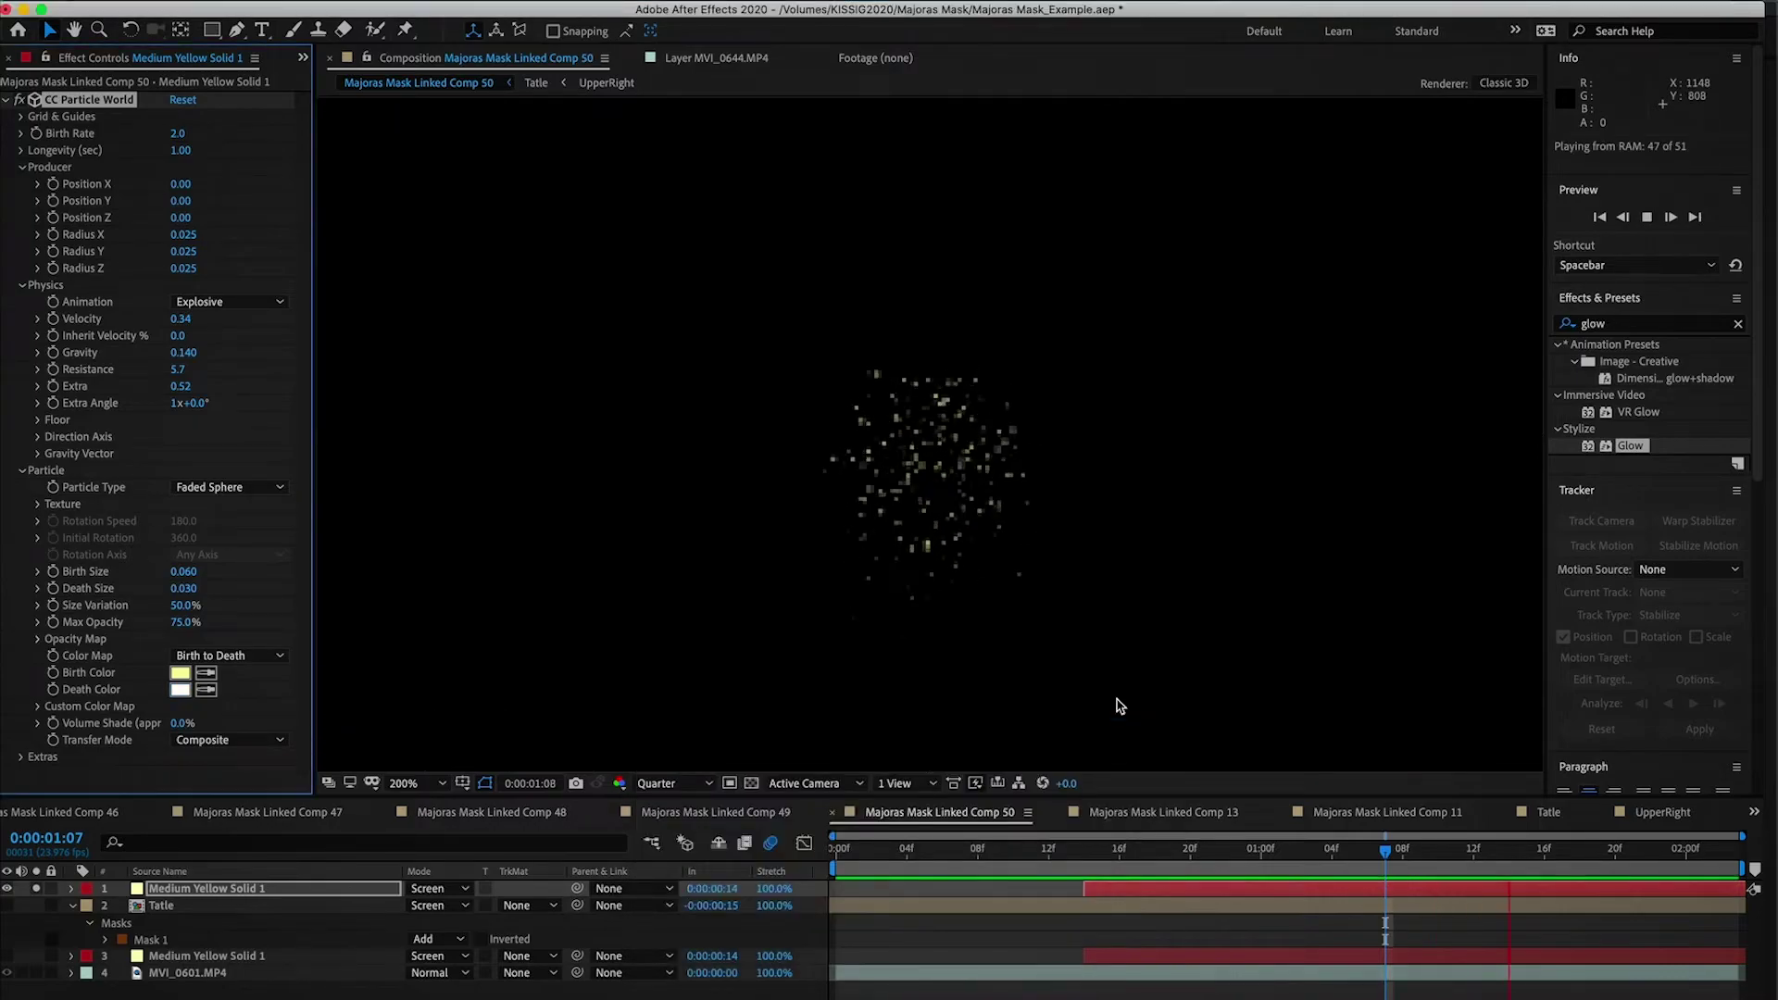
key(space)
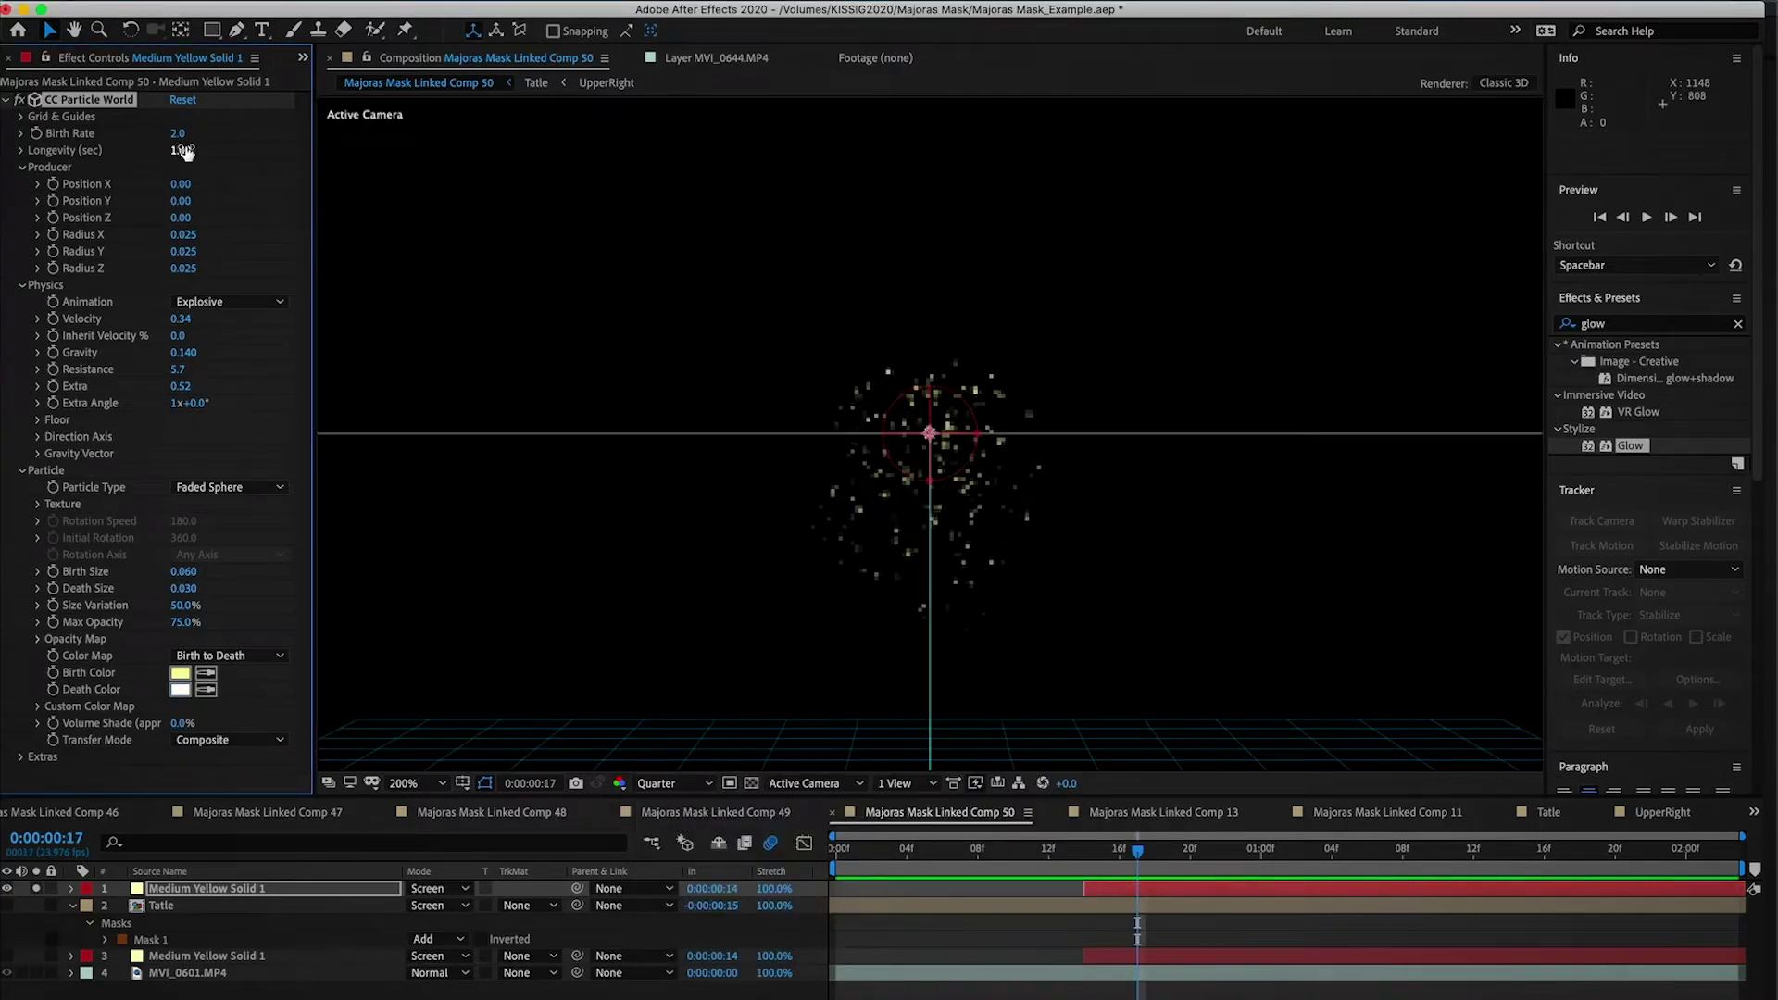
drag(173, 136, 164, 138)
key(space)
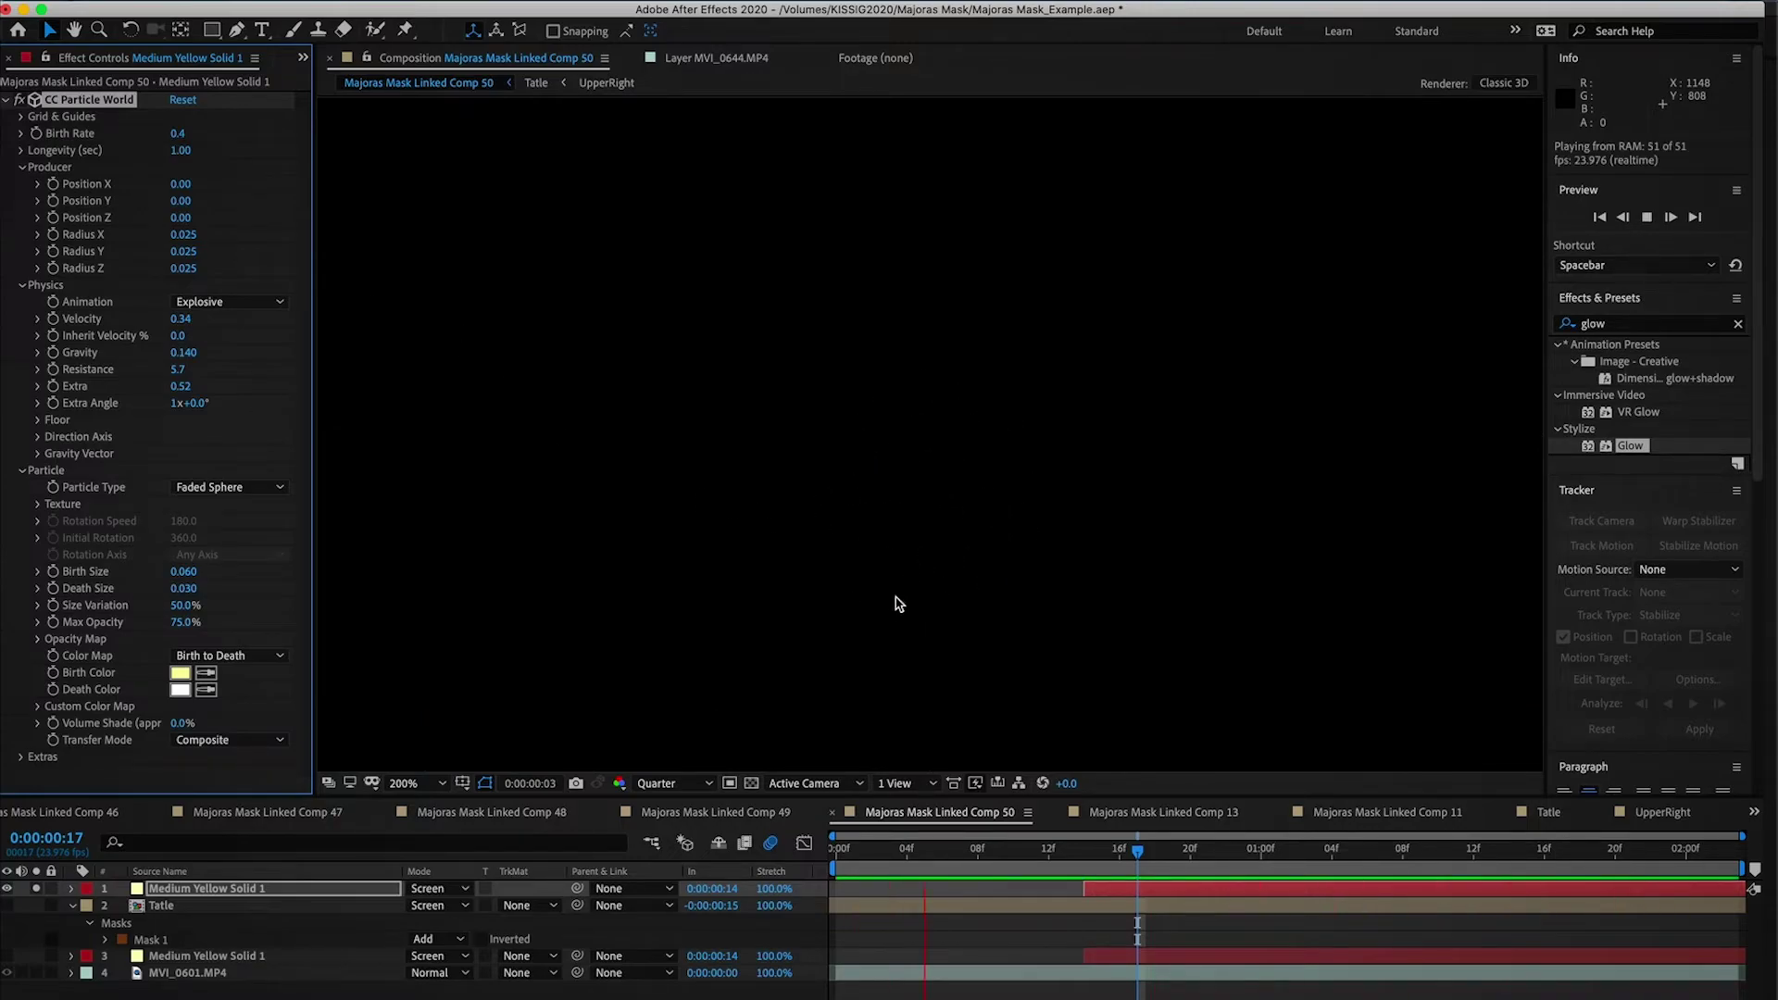
Step: Stop the particle preview and set the particles' birth size to 0.030
key(space)
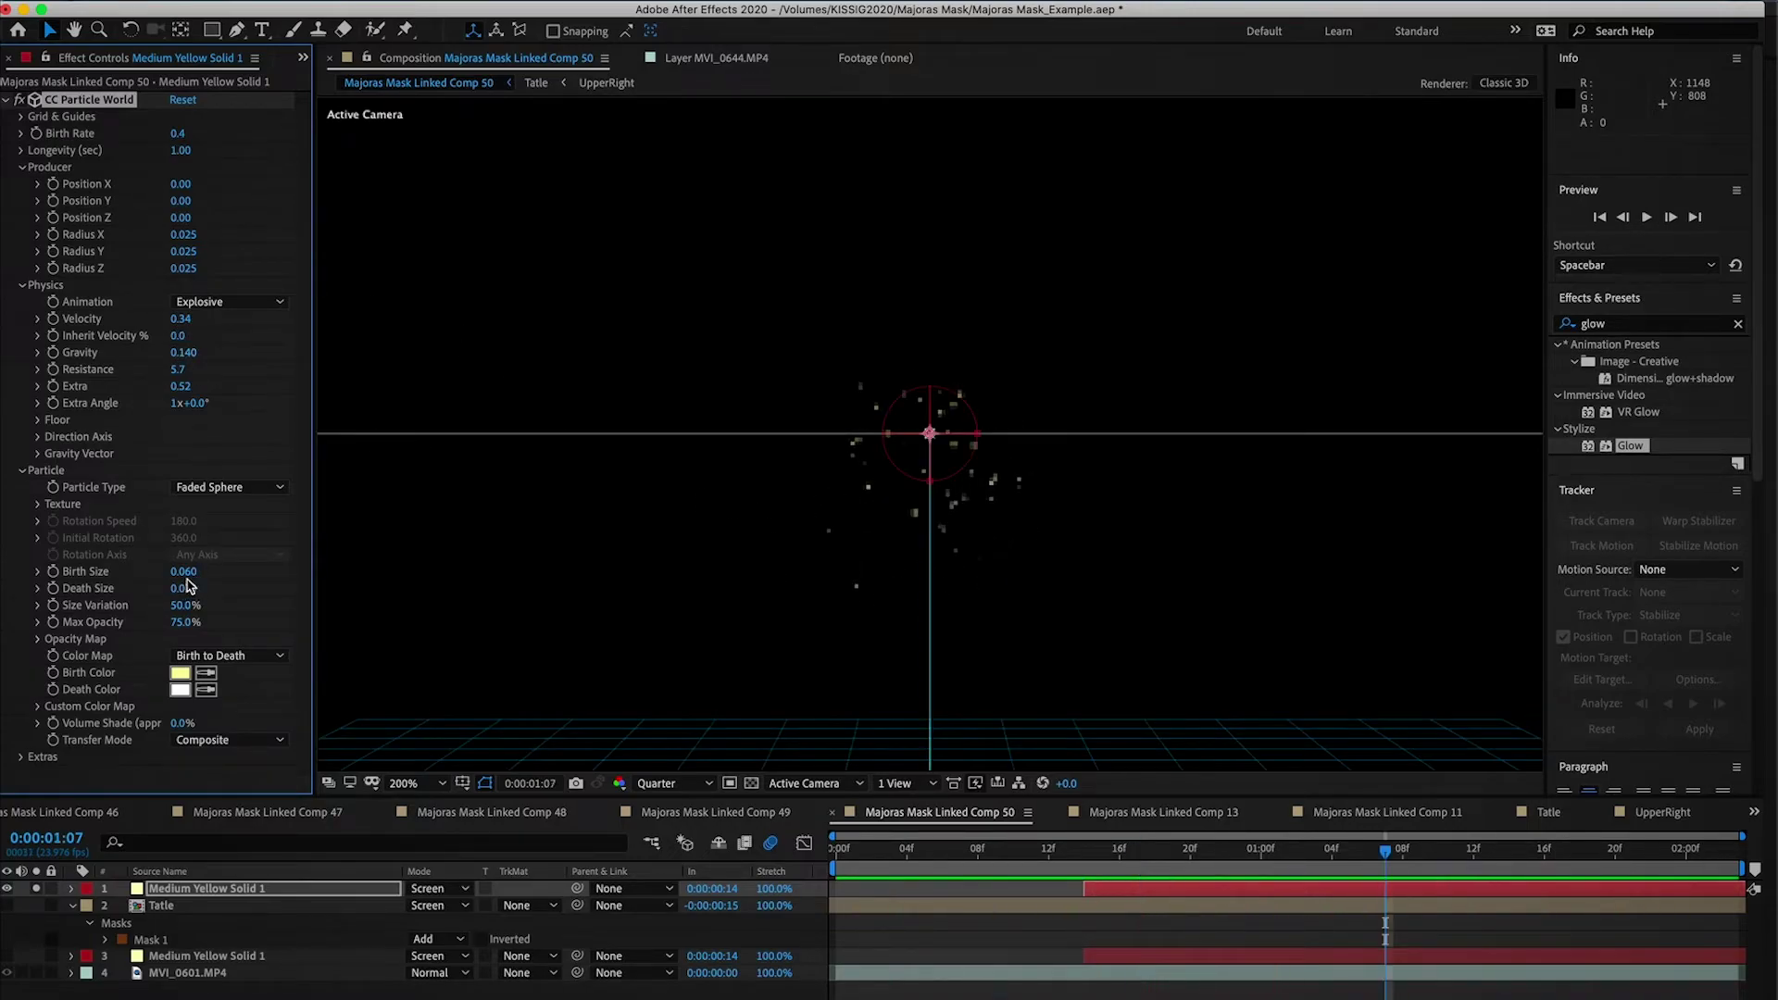
click(185, 574)
text(0.03)
key(Return)
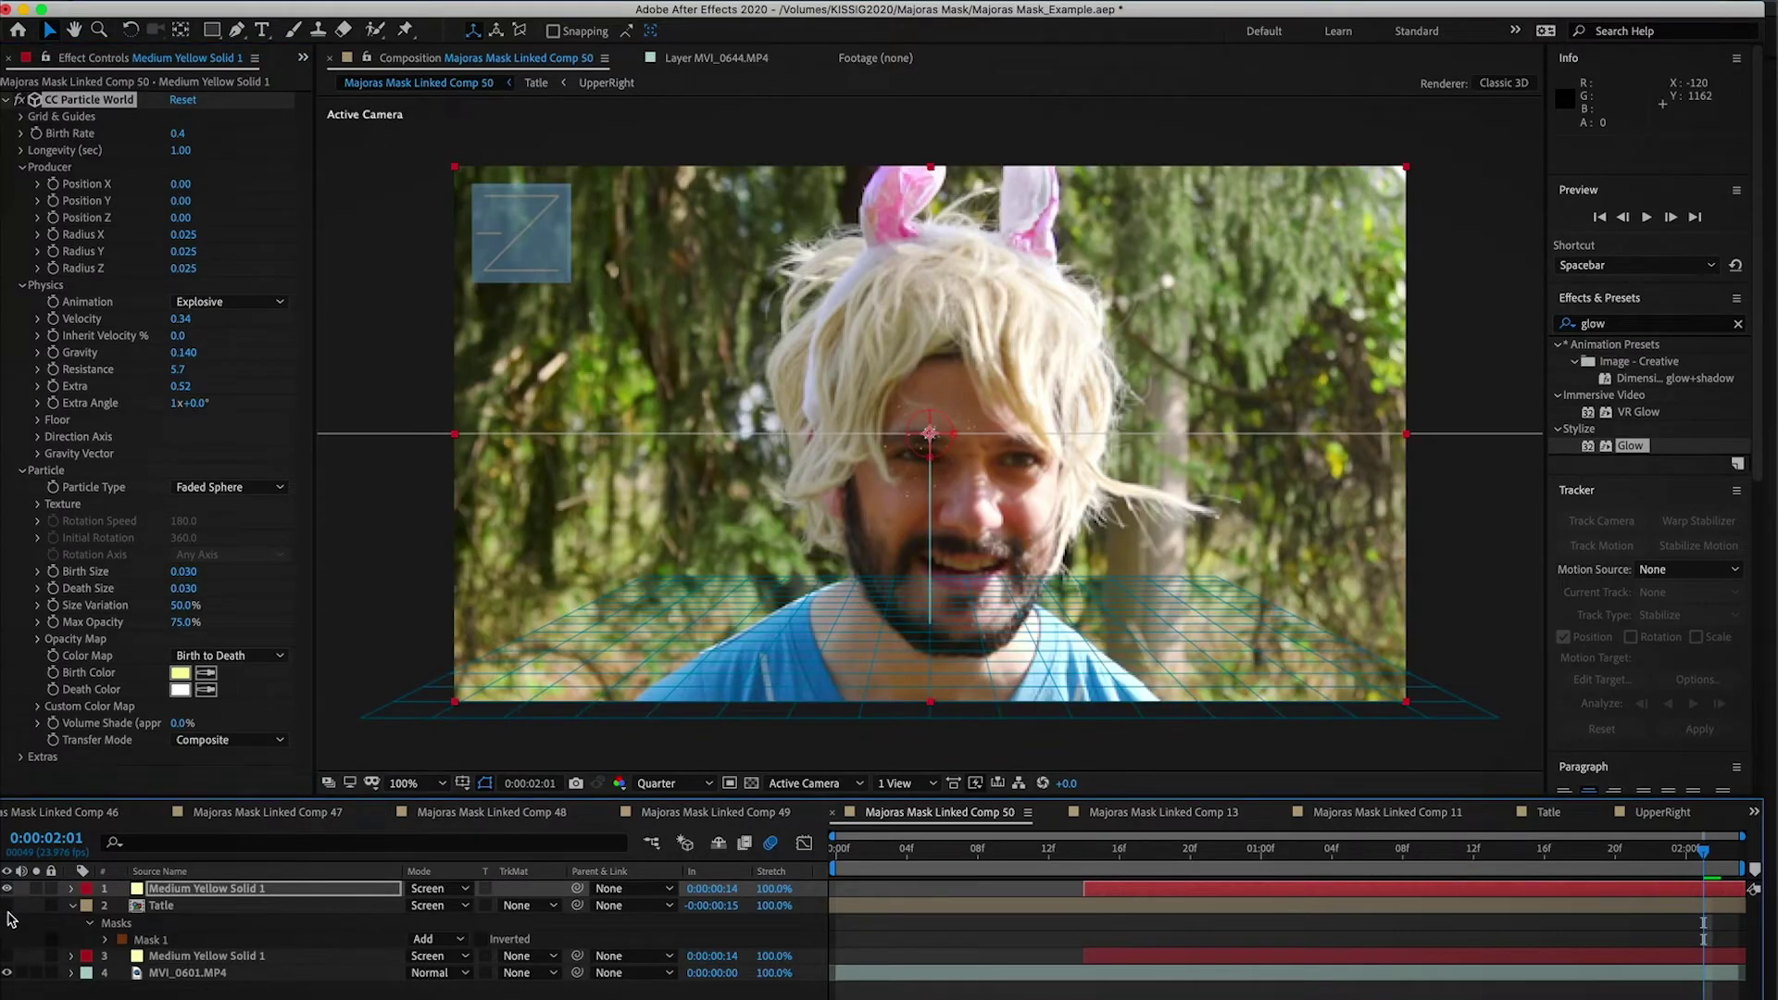
Step: Move the particle producer onto the glowing fairy, at position X -0.37 and Y -0.12, checking it at 0:00:01:04
drag(929, 432, 814, 476)
drag(663, 410, 582, 345)
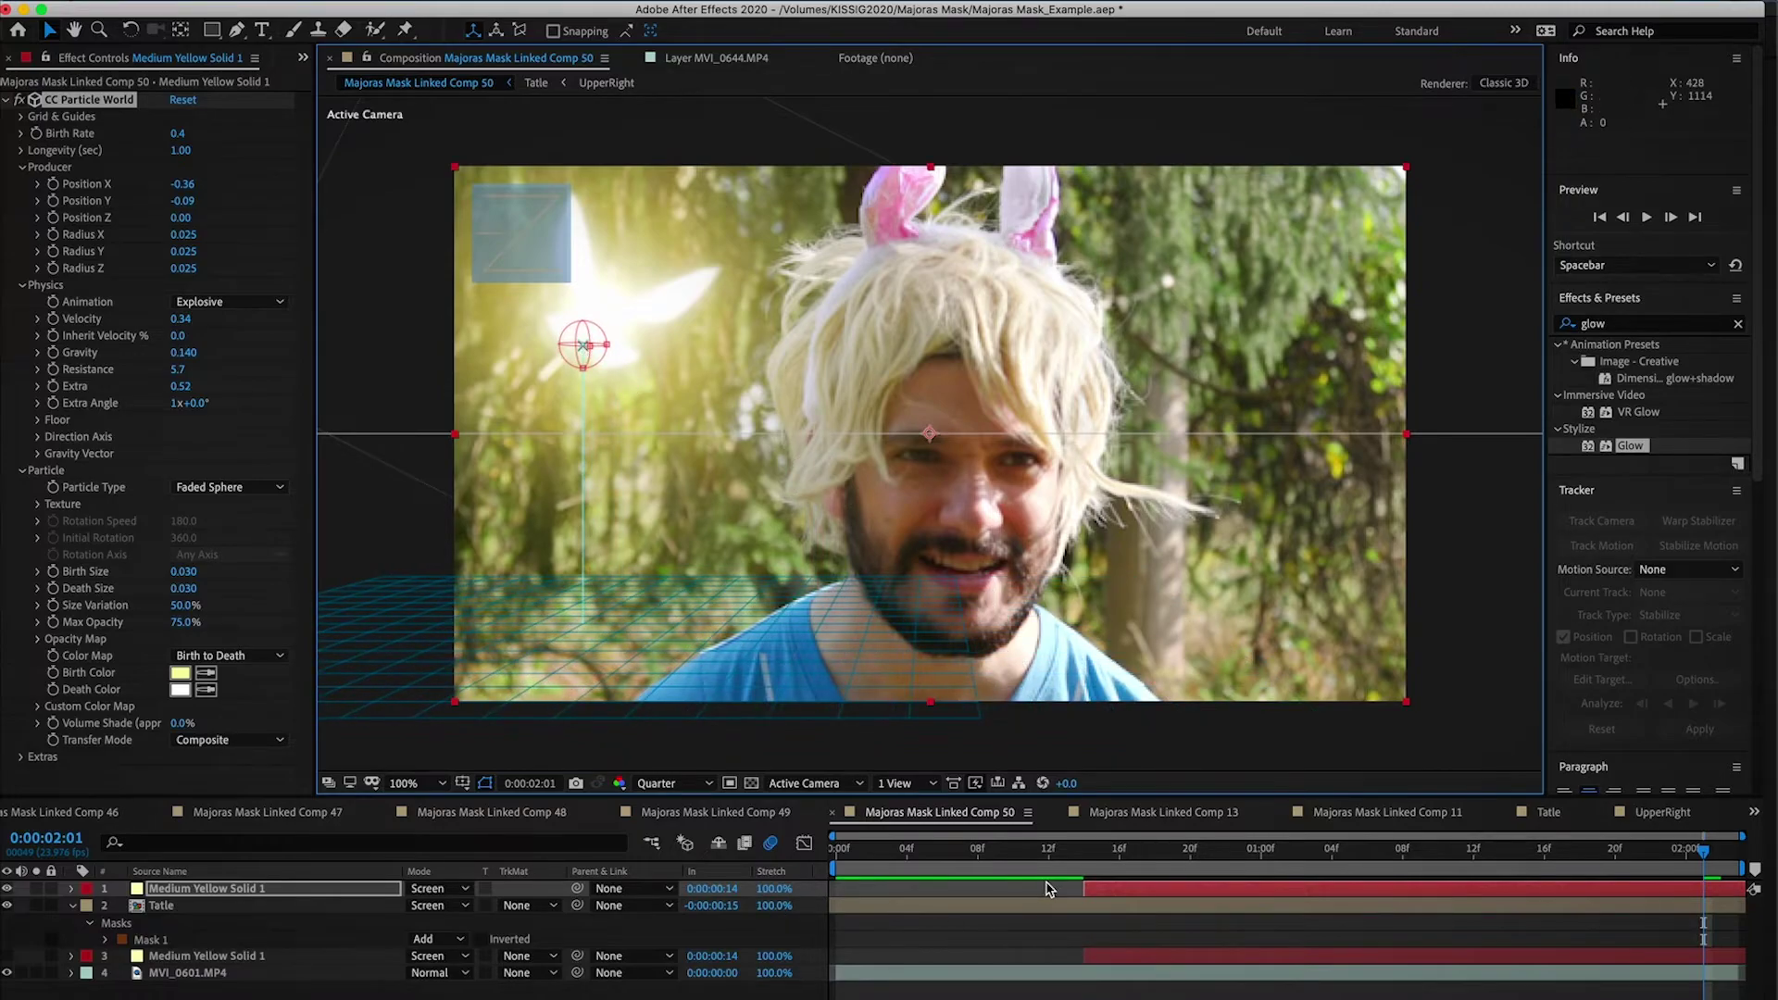
drag(1102, 852, 1333, 879)
drag(581, 359, 579, 322)
click(1088, 938)
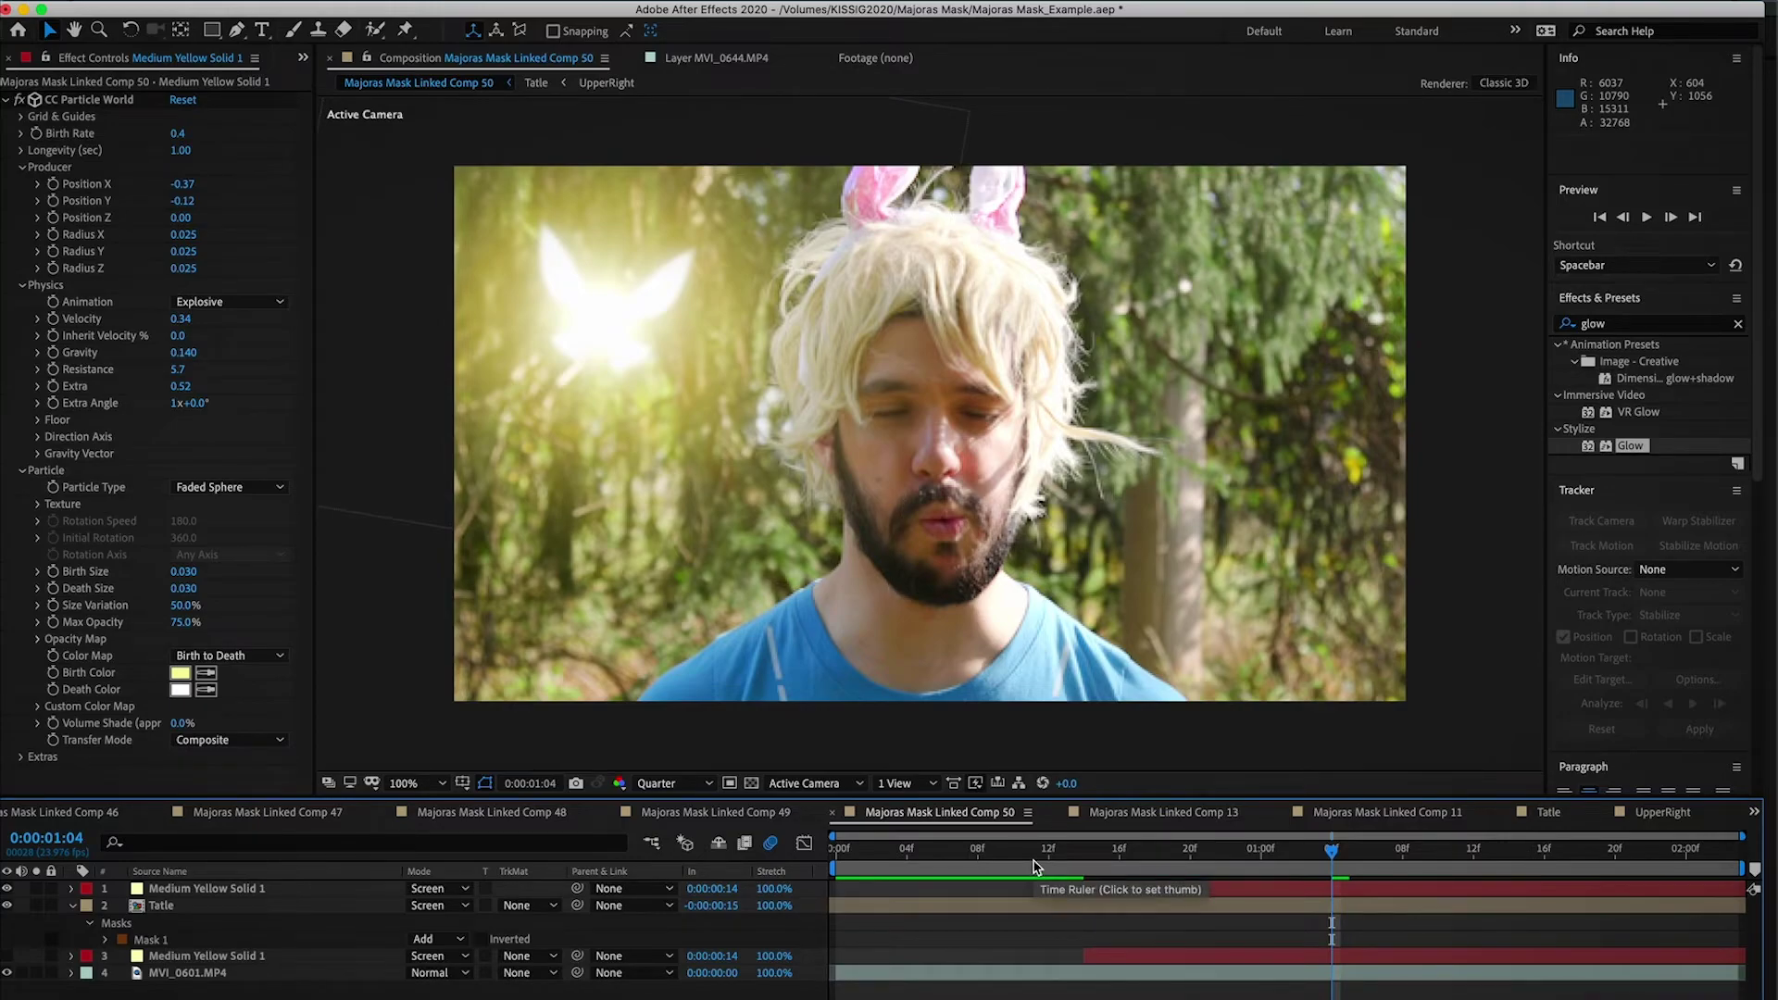
Step: Show layer names instead of source names in the timeline and select the Yellow Particles 3 layer
click(194, 906)
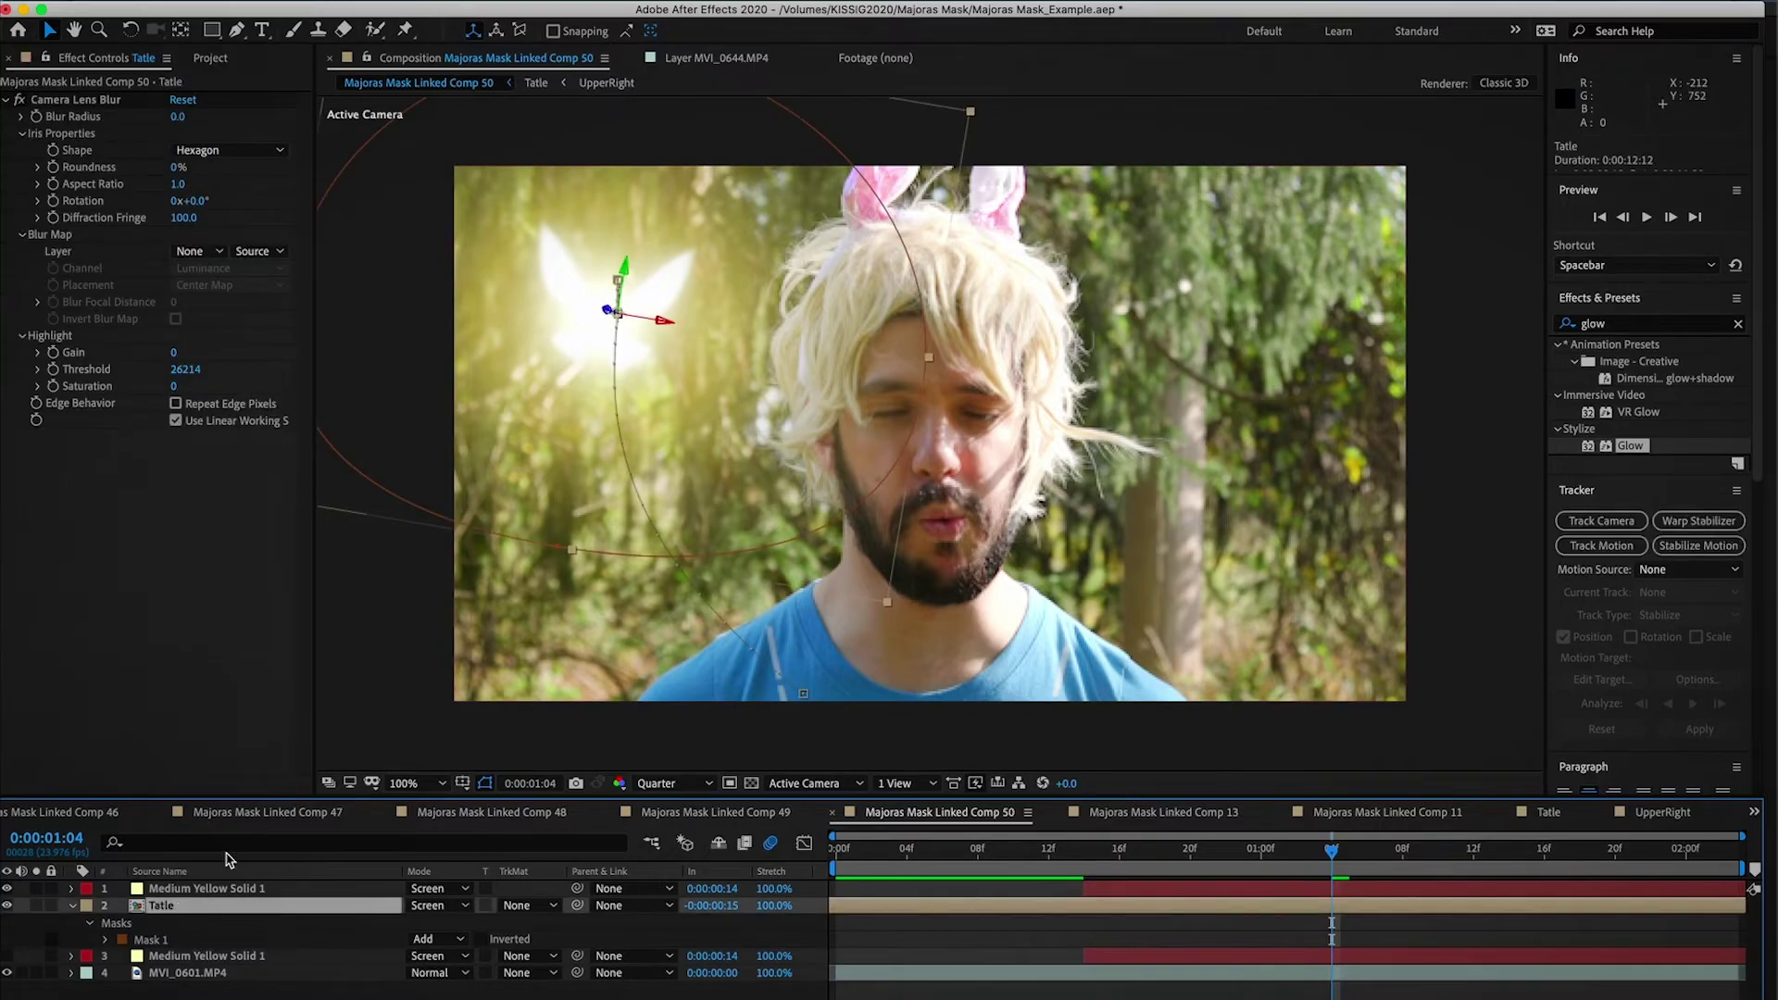
click(203, 873)
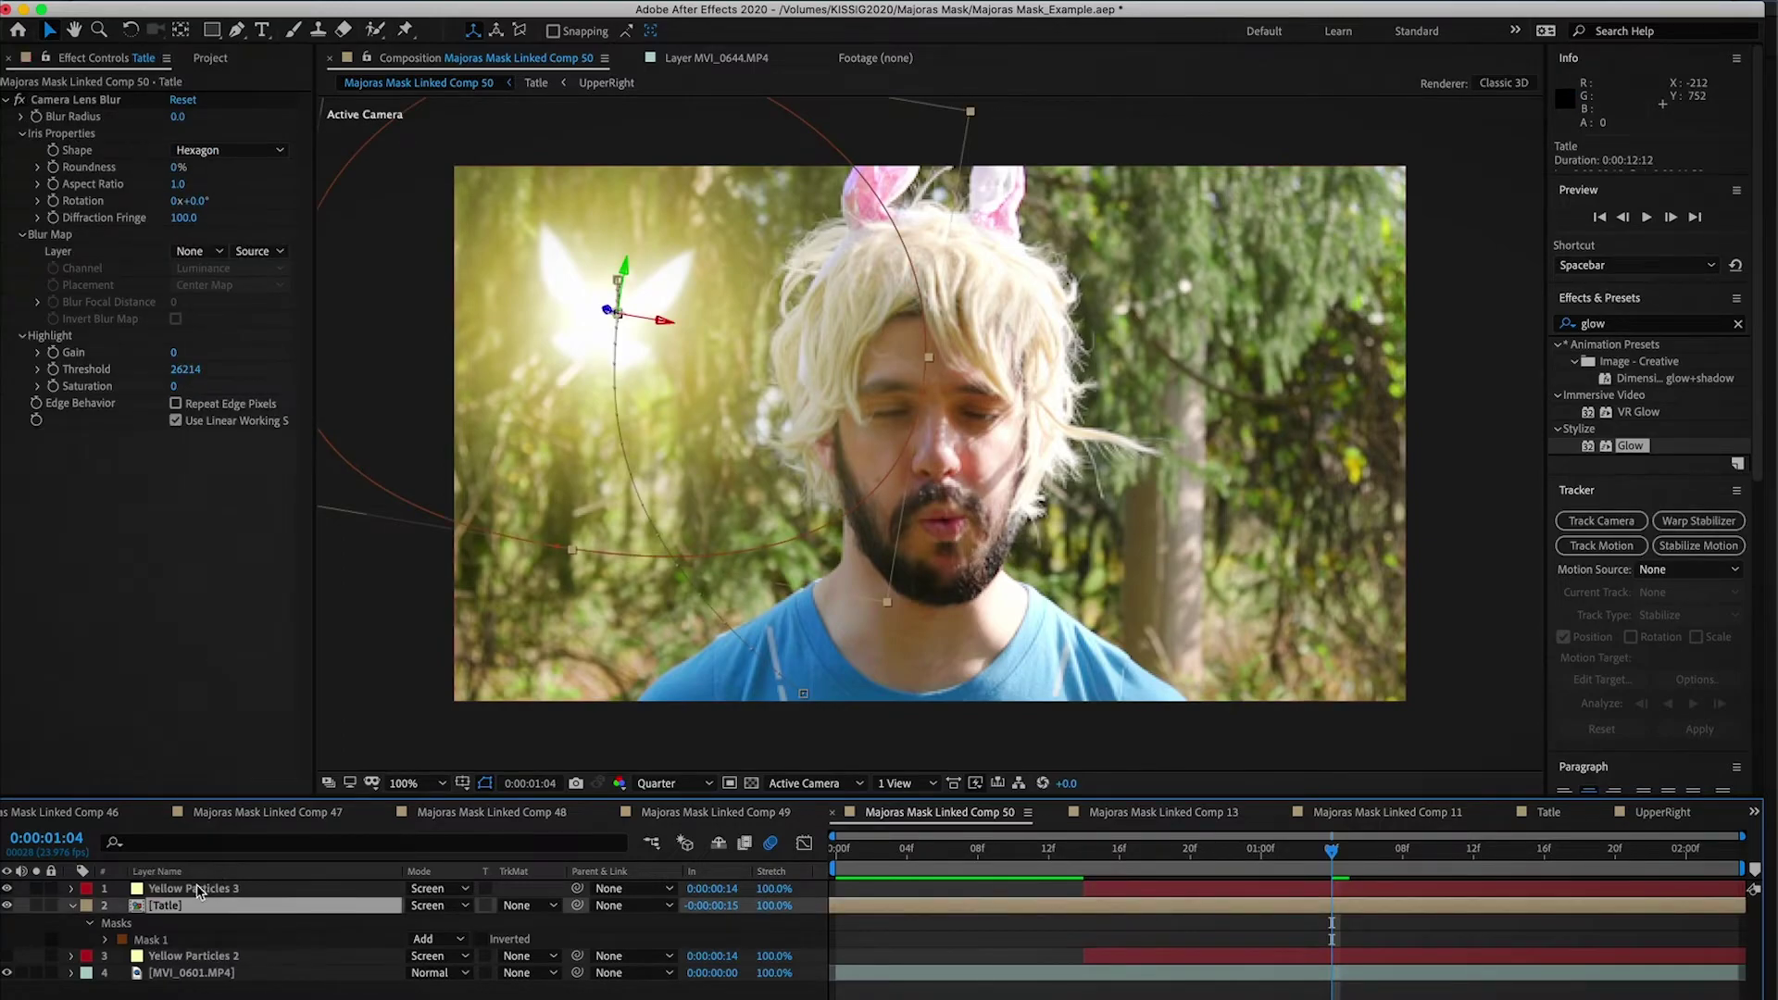
click(199, 888)
click(186, 918)
click(187, 909)
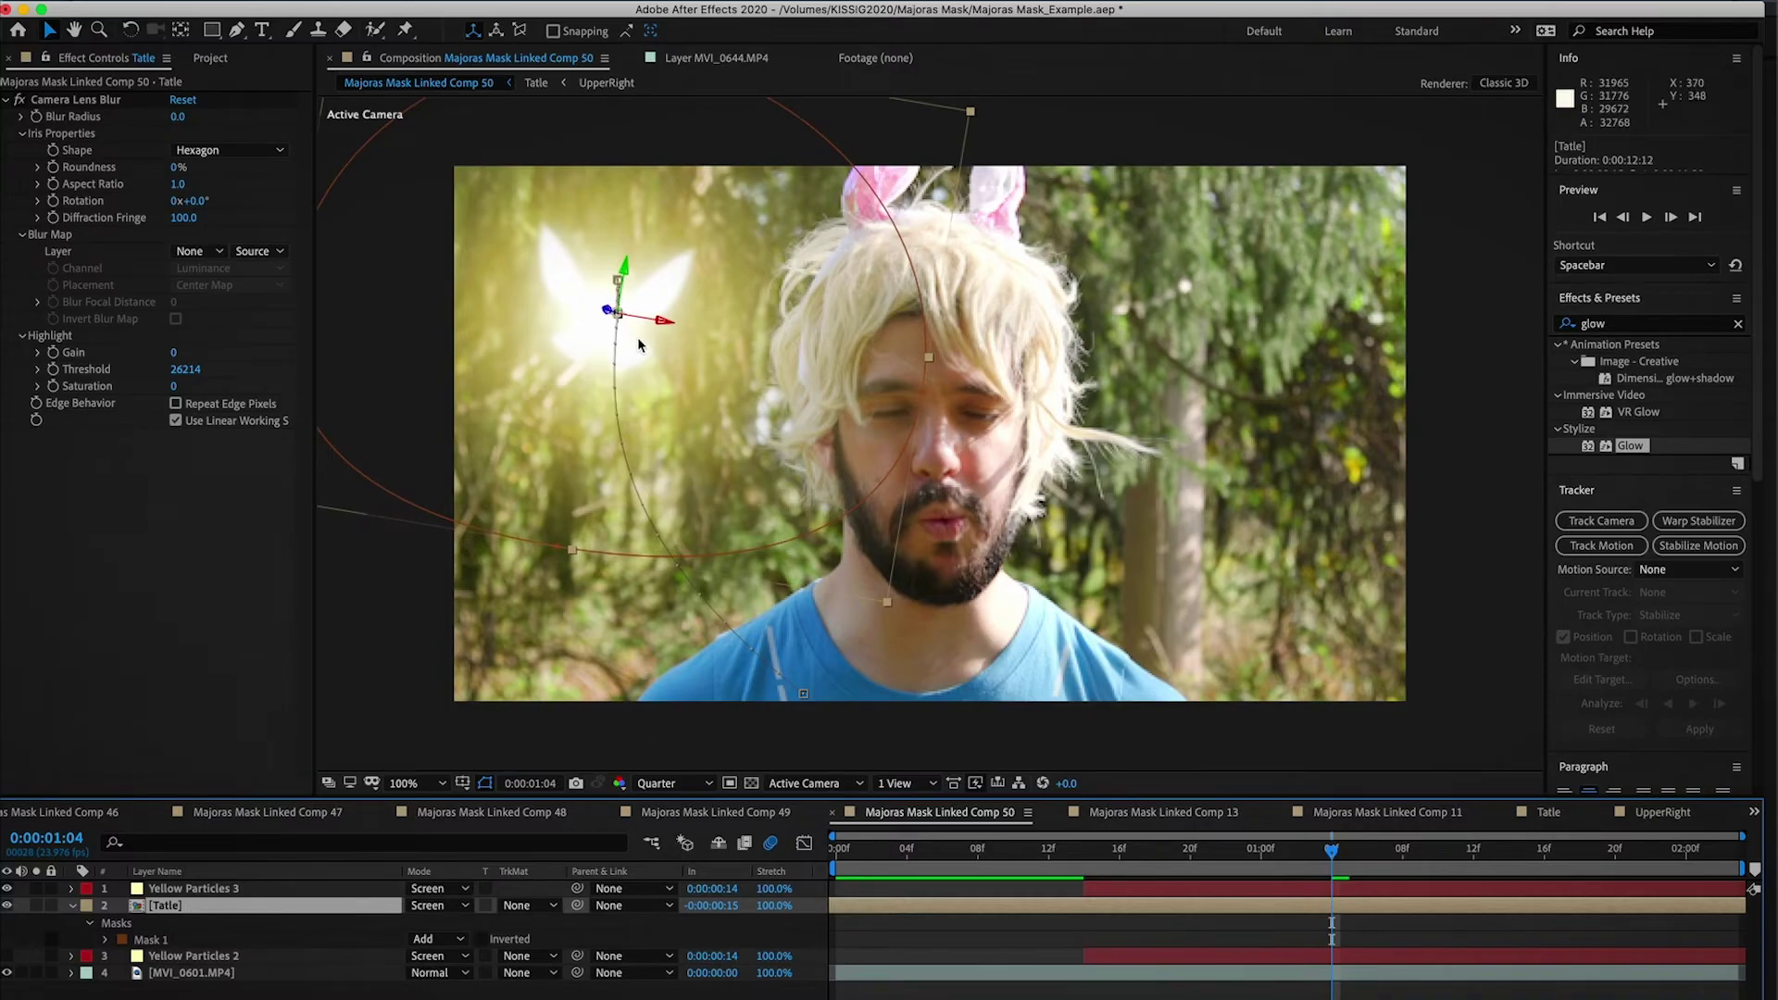
click(276, 889)
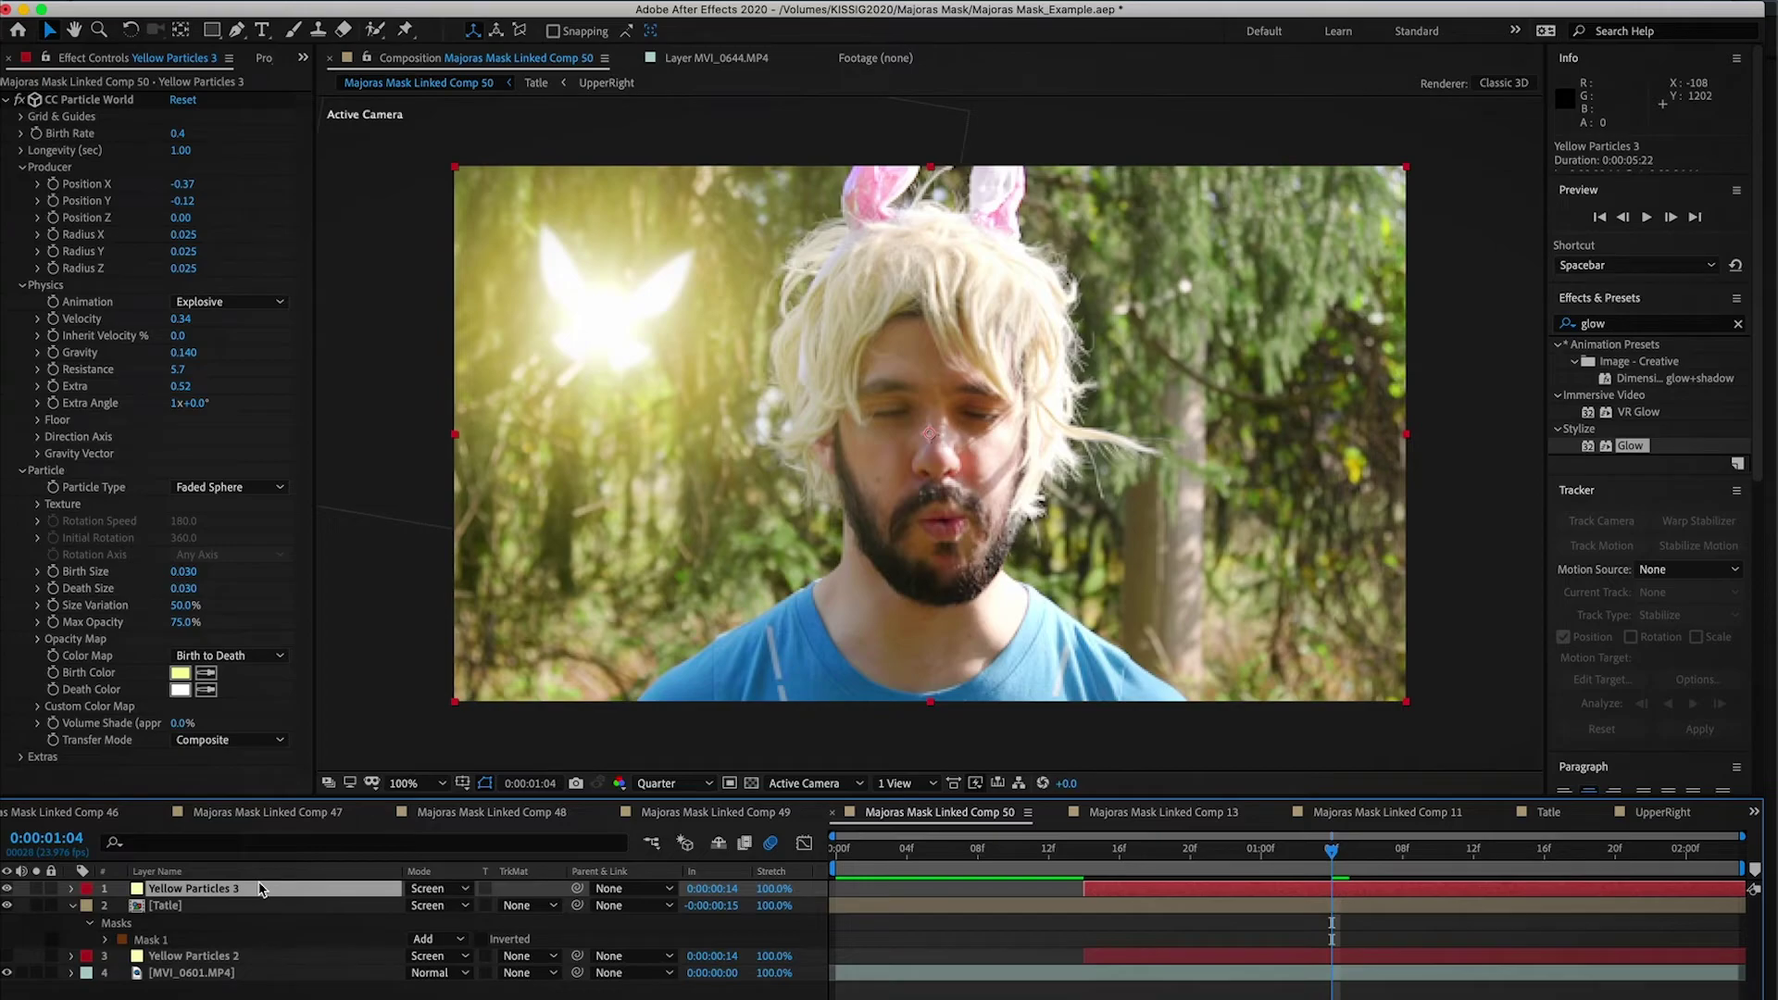
Step: View Majoras Mask Linked Comp 17 and Majoras Mask Linked Comp 46 in search of an example shot
click(1754, 812)
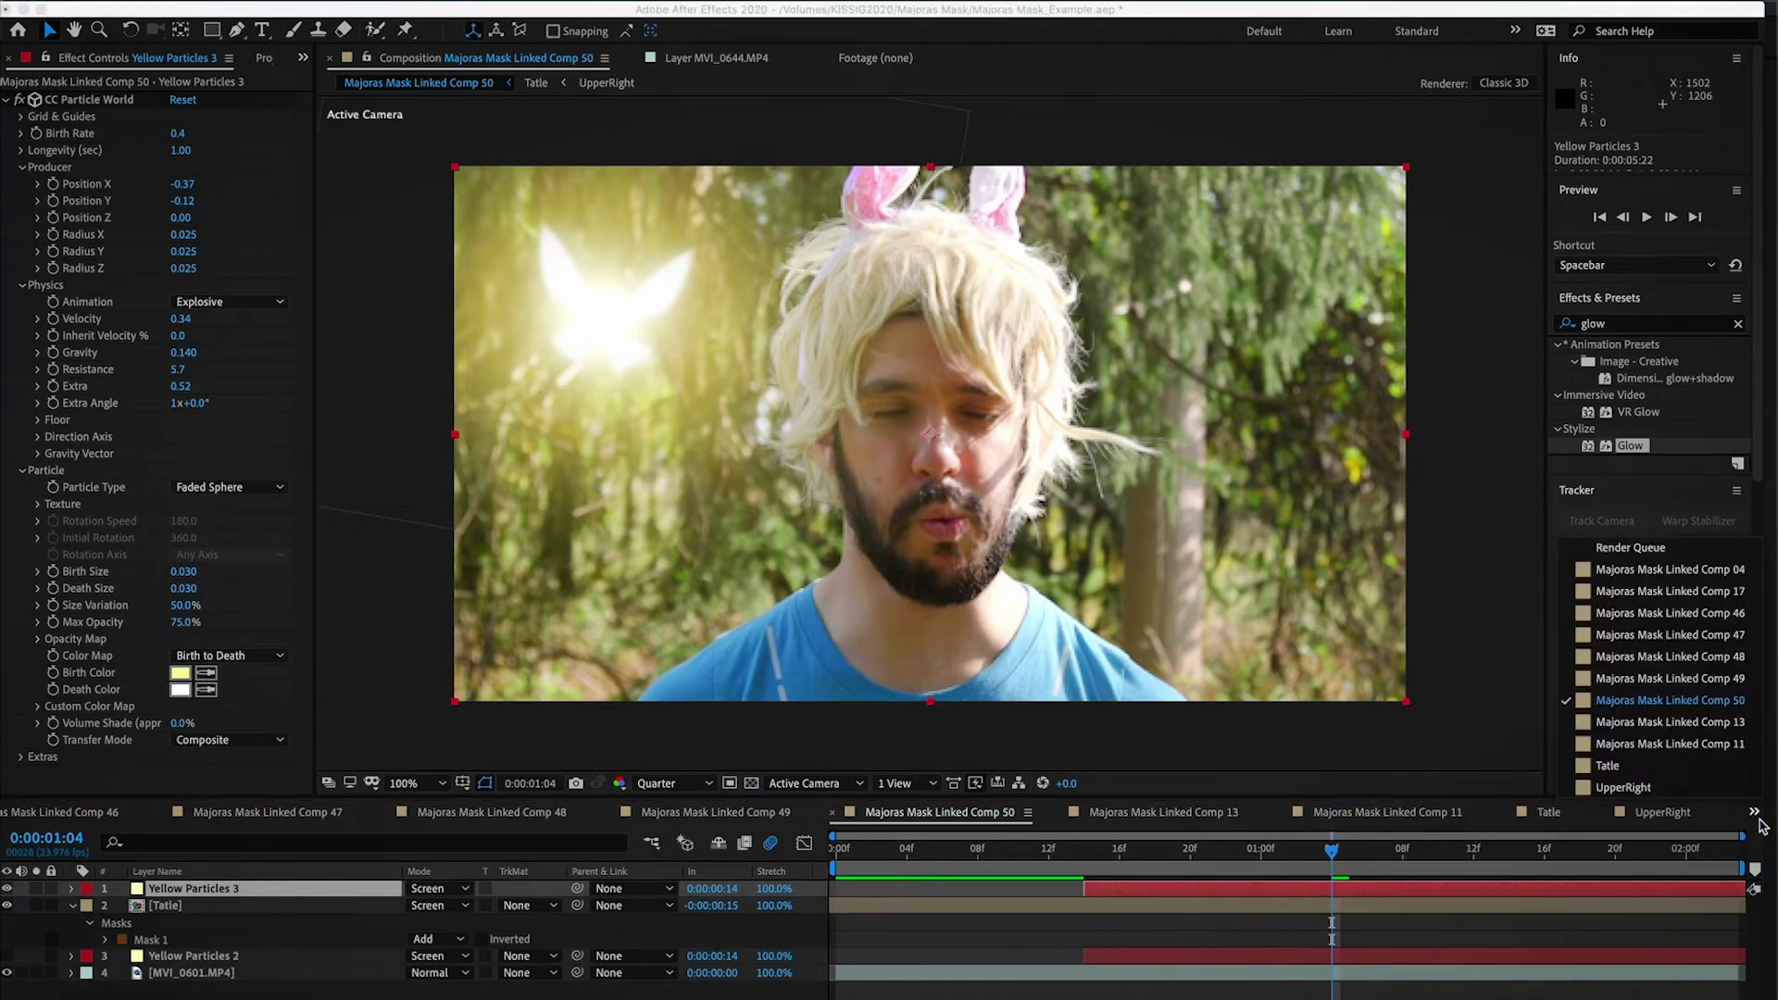
click(1691, 594)
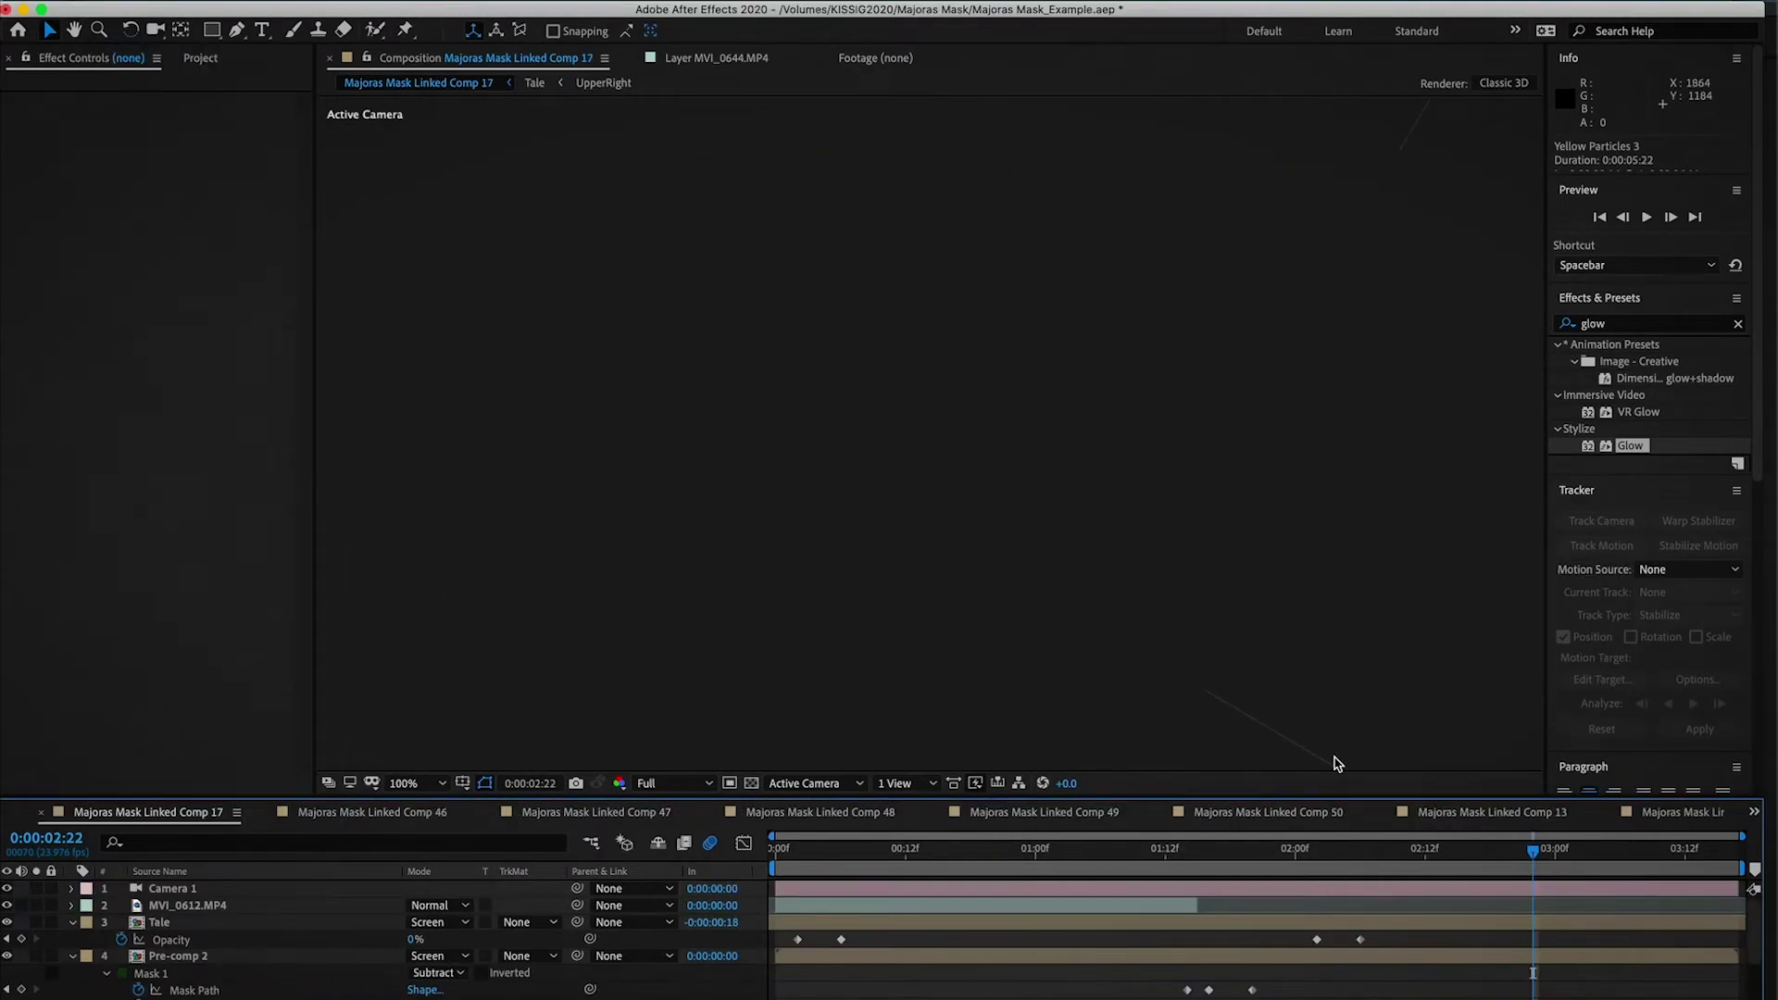
click(435, 812)
Step: Look through the project's linked compositions and open Majoras Mask Linked Comp 08
click(200, 59)
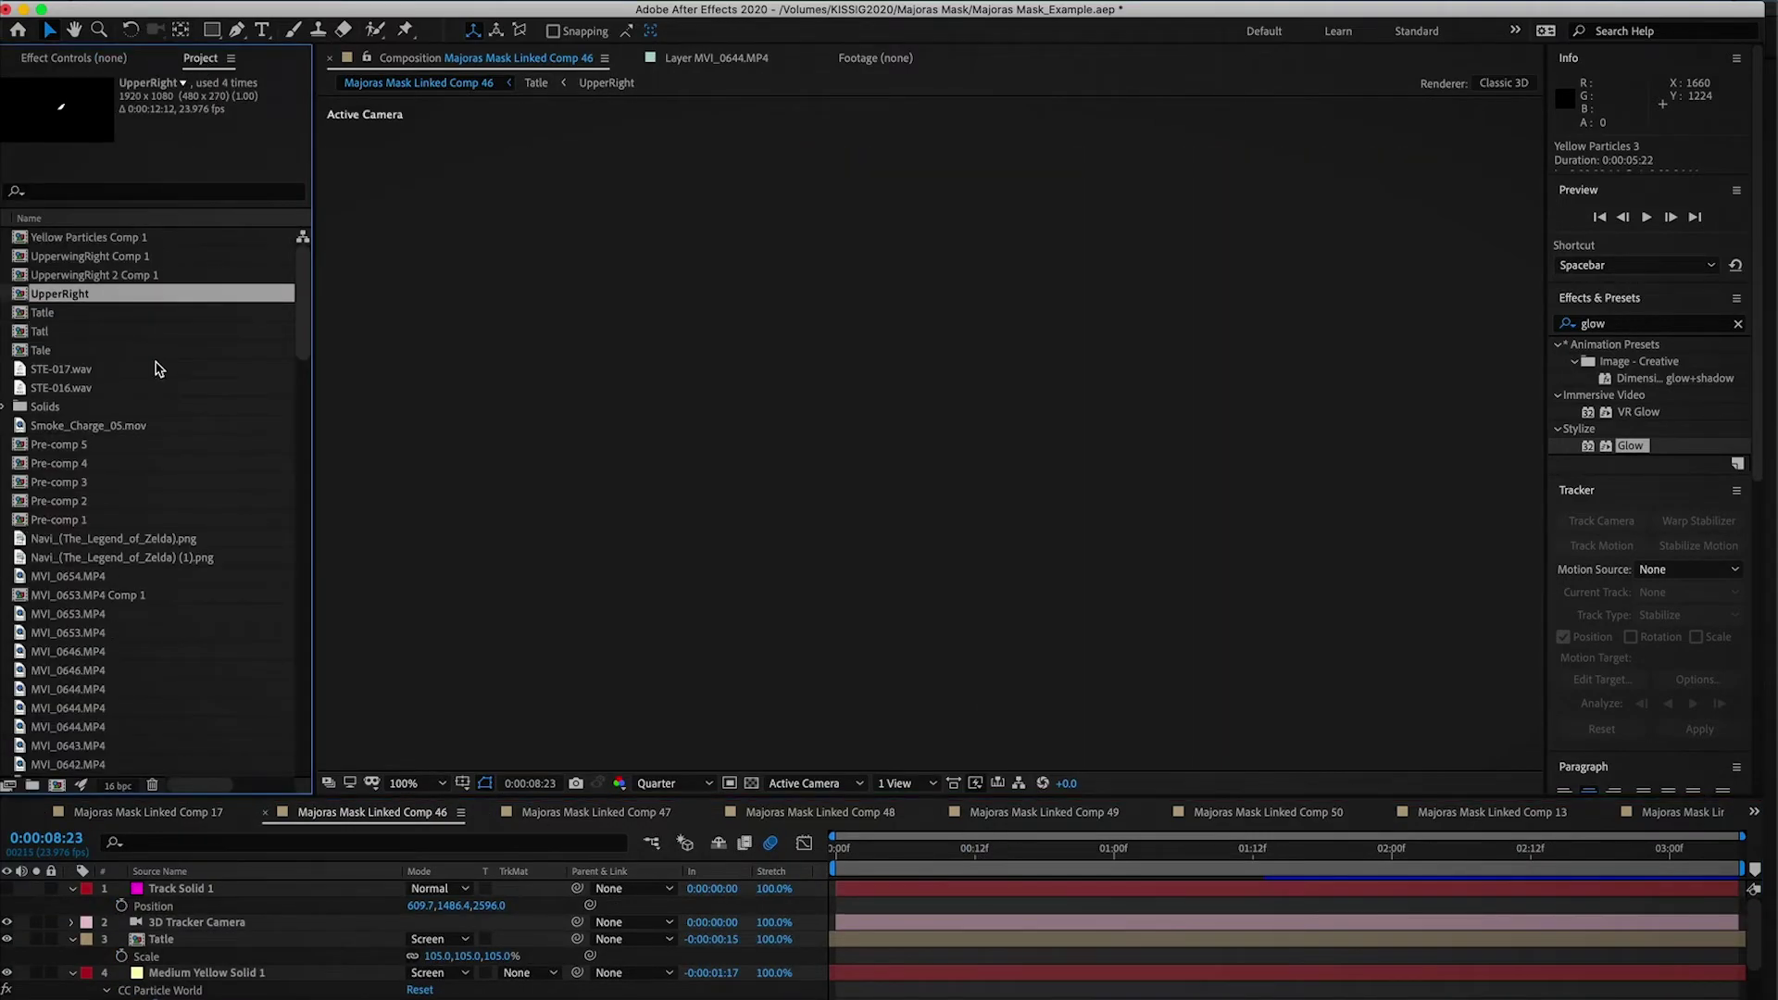
scroll(159, 368, down, 15)
click(152, 384)
click(144, 372)
double_click(135, 392)
click(130, 408)
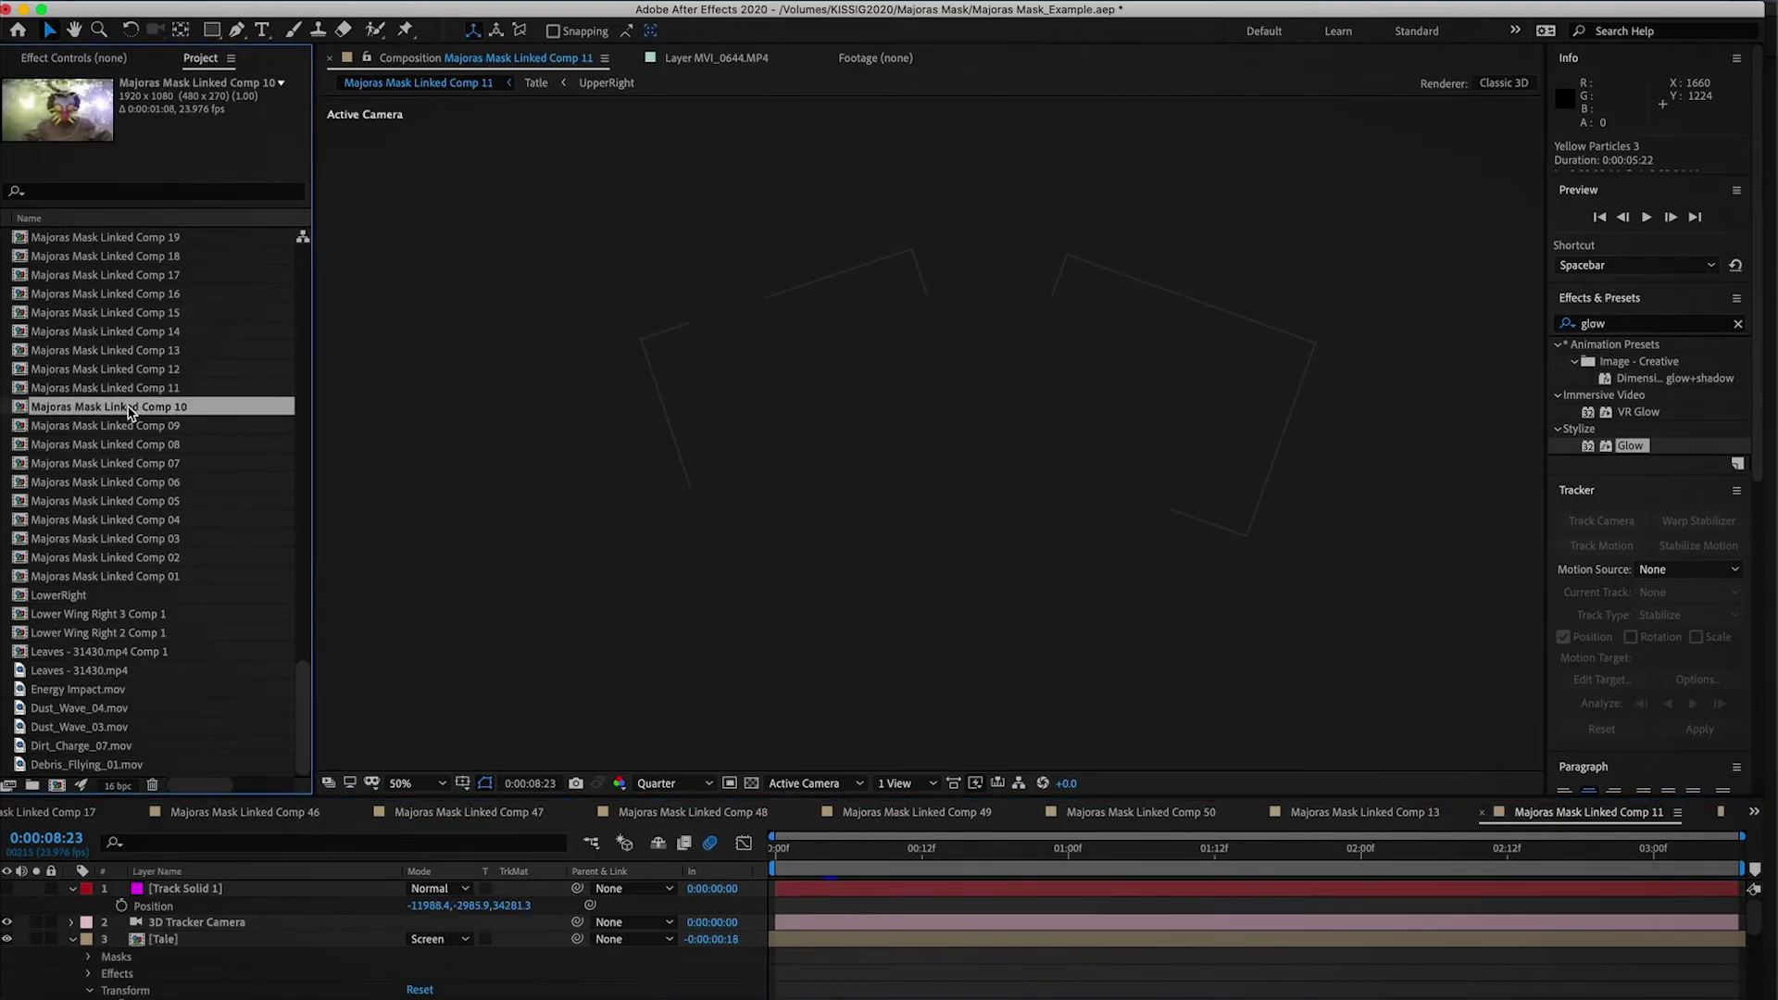
click(124, 427)
click(112, 446)
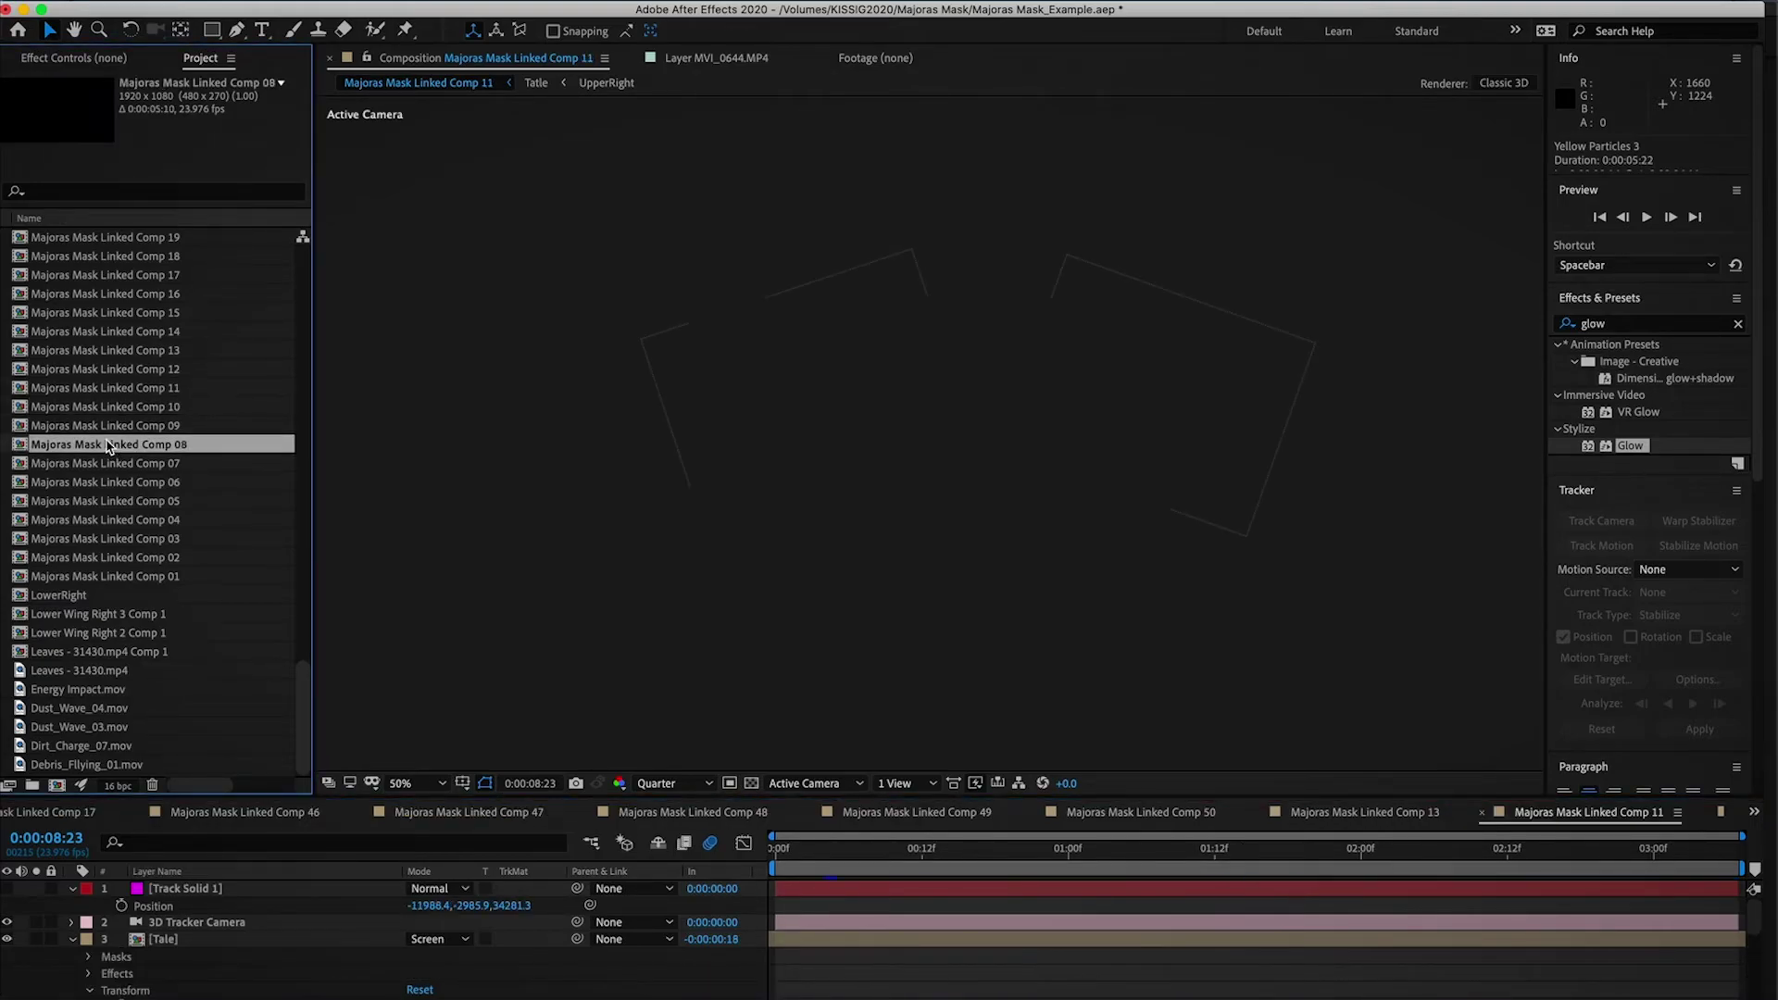
double_click(99, 445)
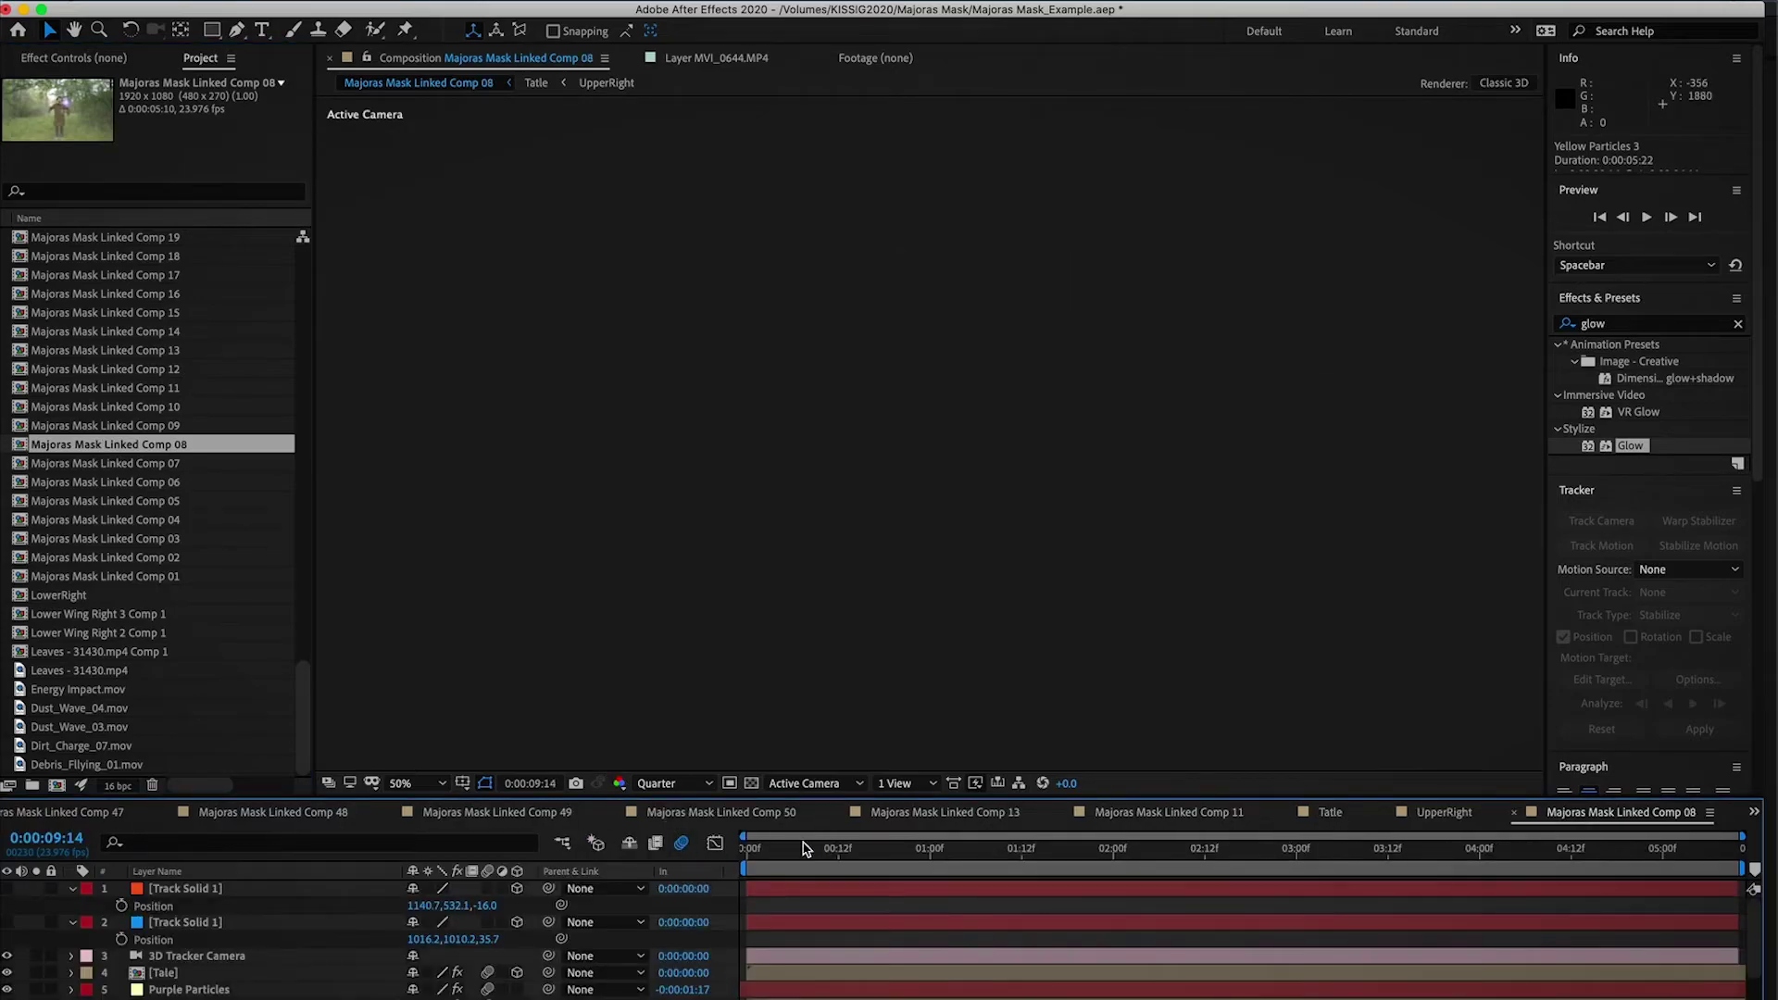
Step: Play back the opening of Majoras Mask Linked Comp 08 and stop at 0:00:01:01
key(space)
key(space)
key(space)
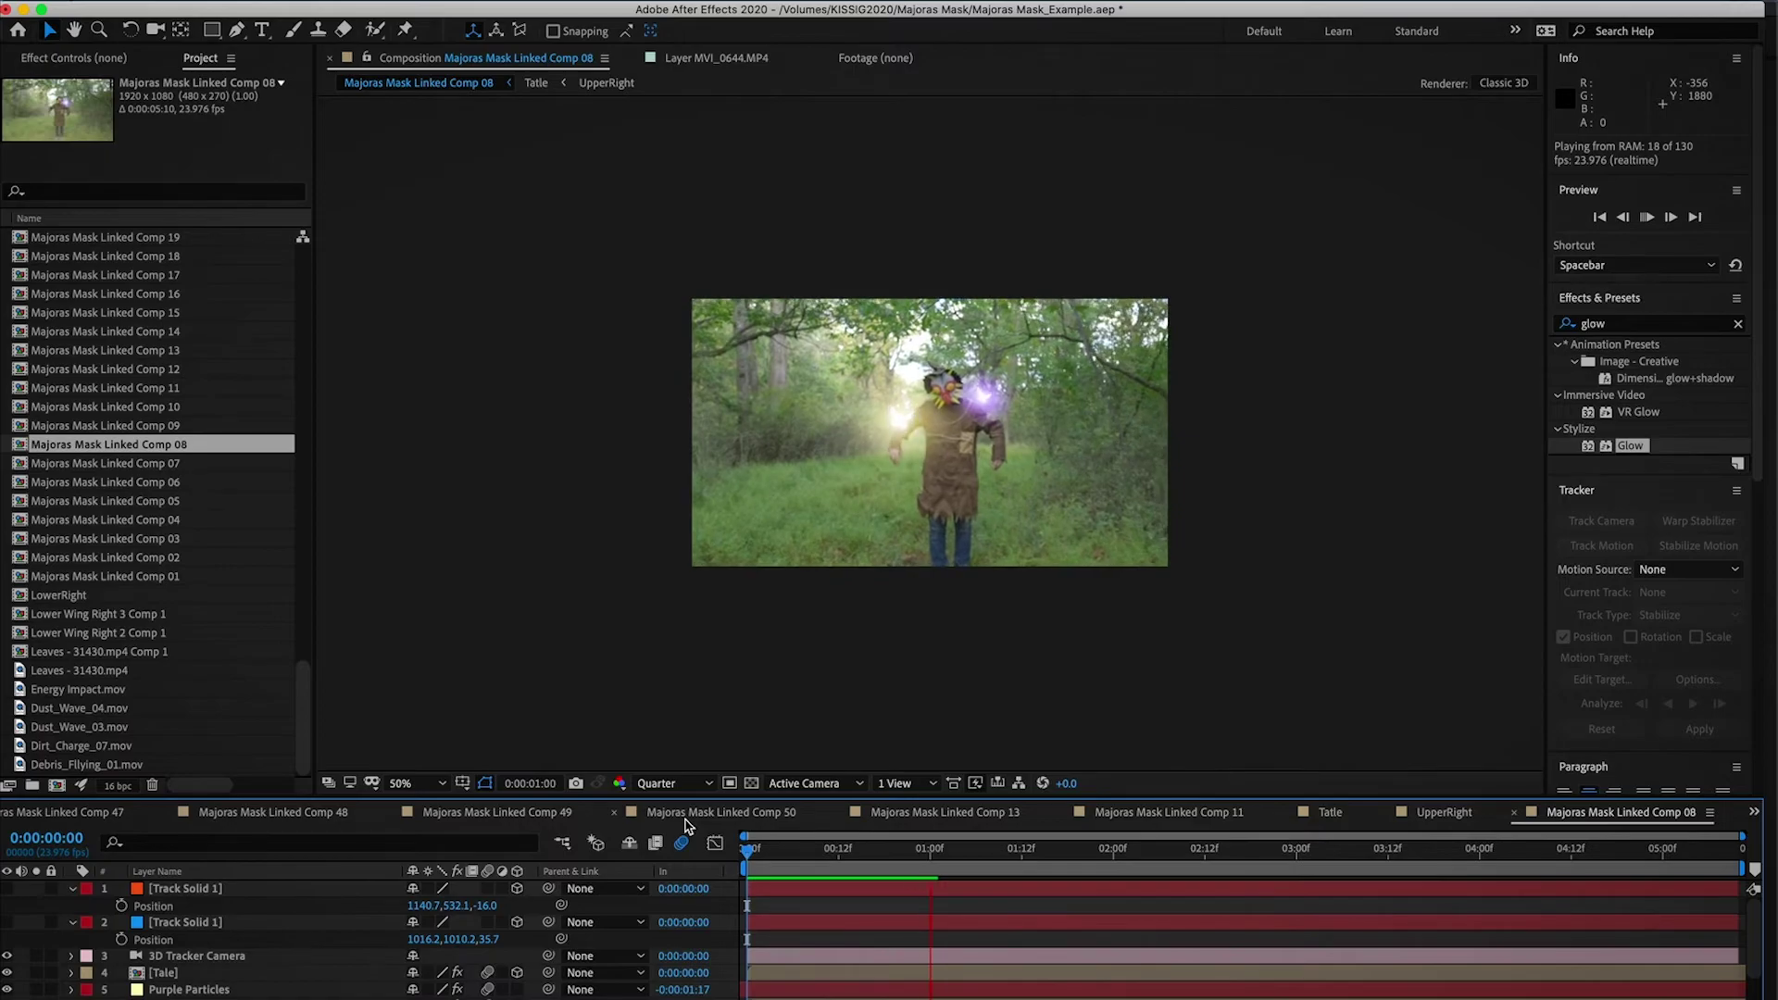
click(935, 853)
Step: Select the 3D Camera Tracker effect on the MVI_0616.MP4 layer and examine its track points up to 0:00:01:05
scroll(374, 863, down, 3)
click(375, 995)
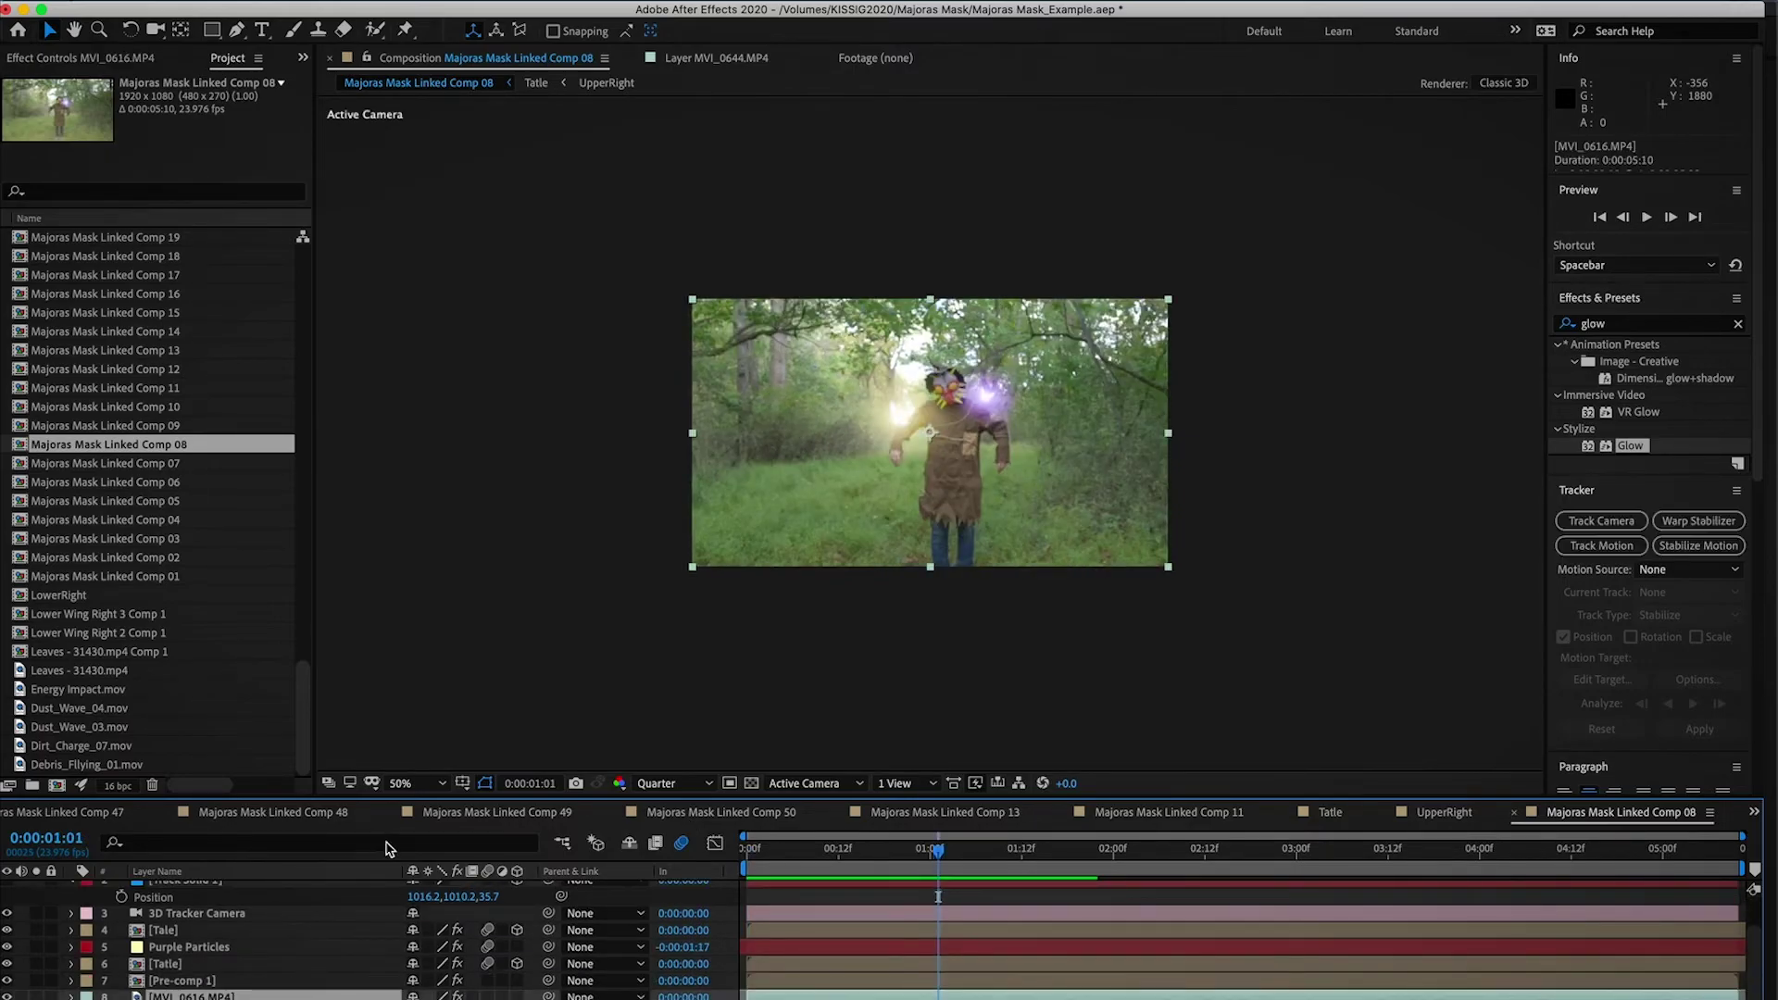
click(131, 59)
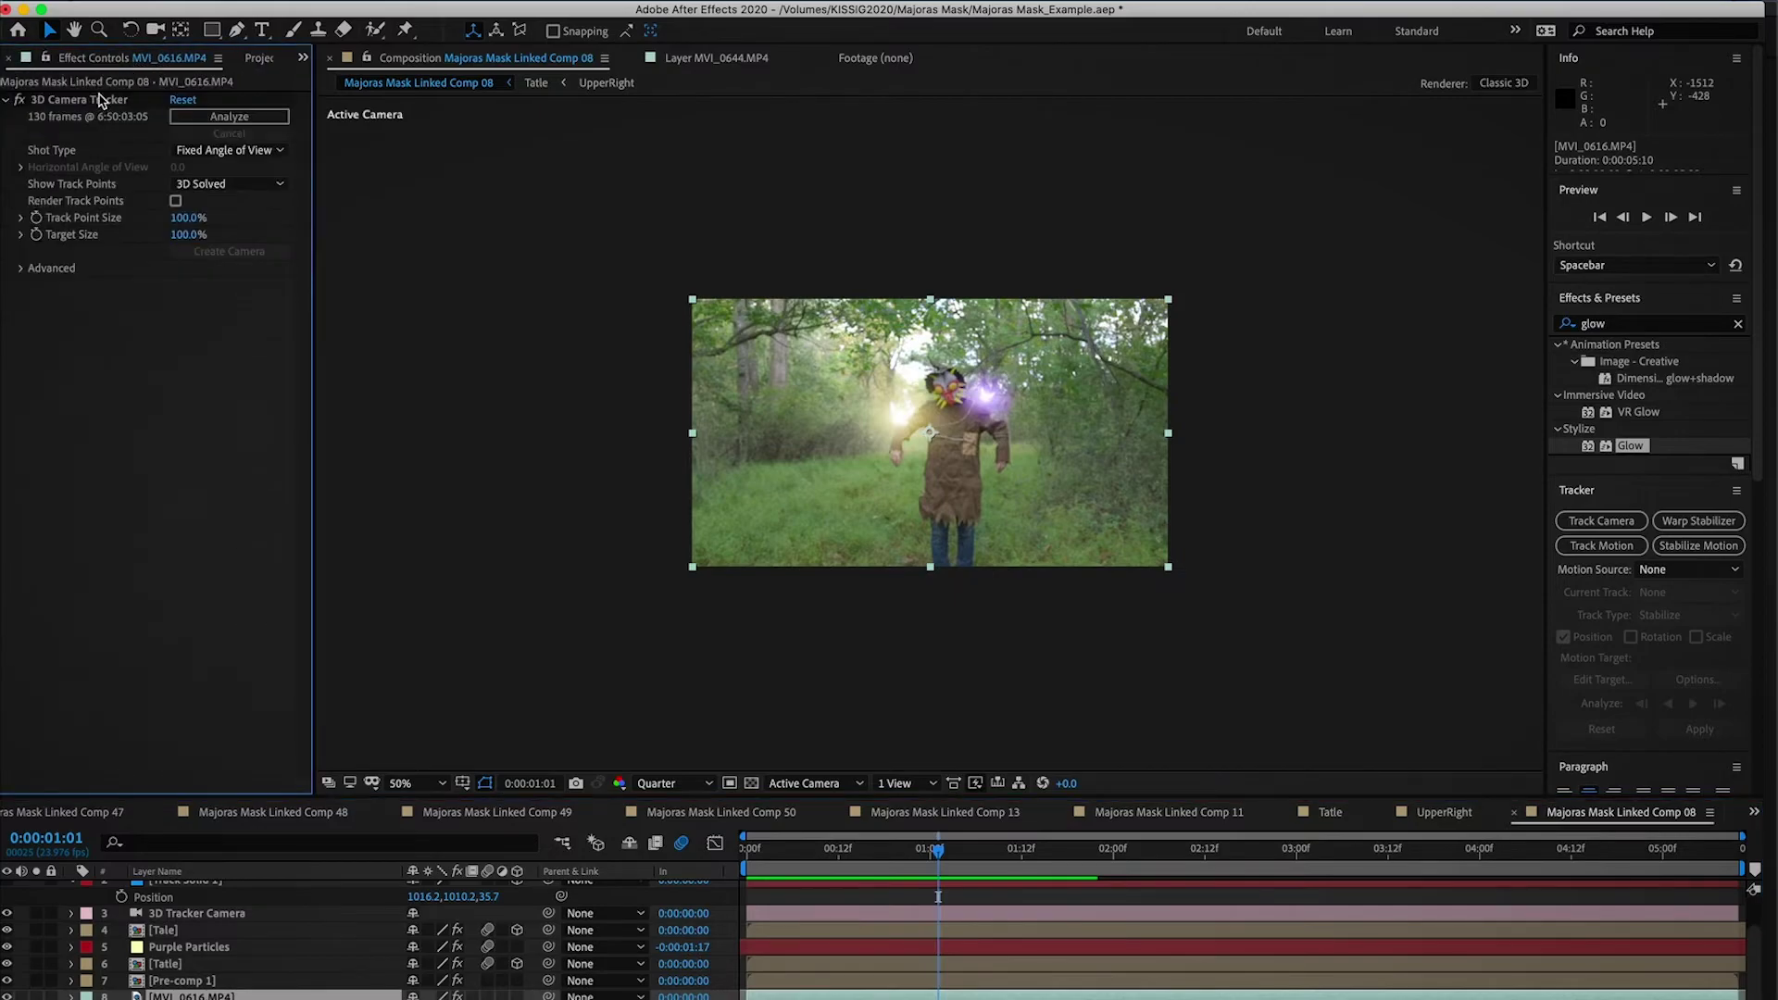
click(100, 99)
scroll(686, 673, up, 1)
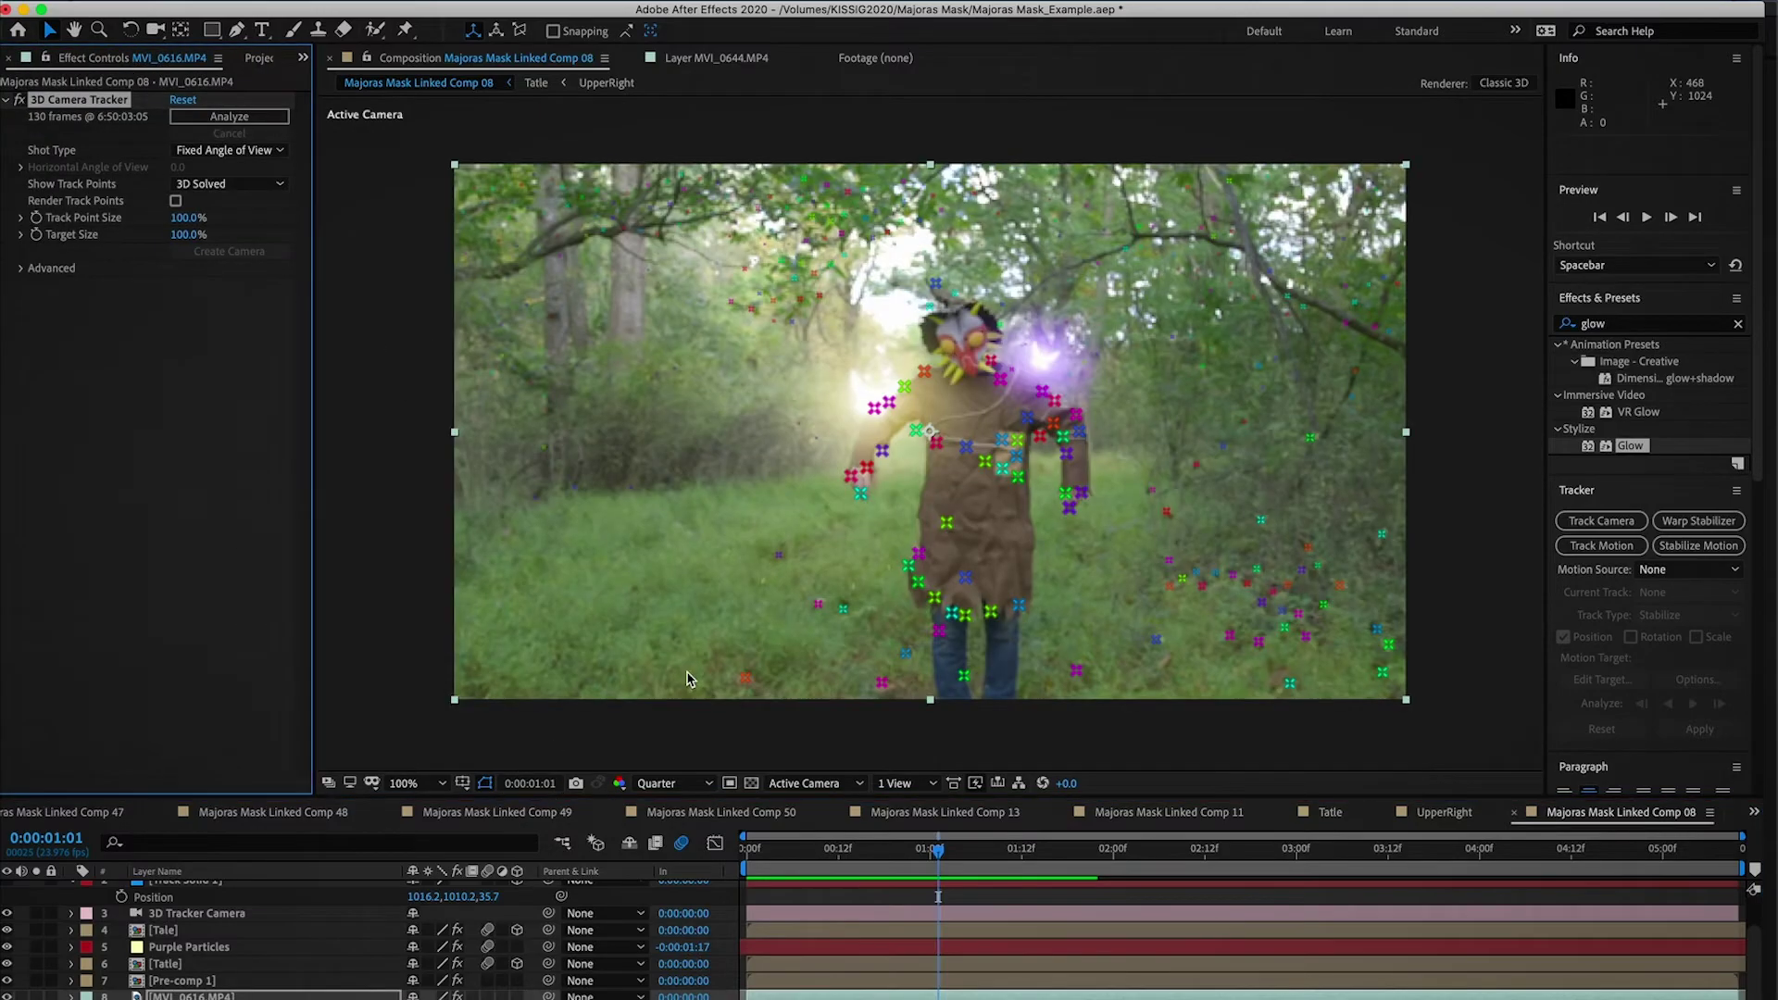
drag(938, 852, 969, 875)
mouse_move(1088, 648)
mouse_down()
mouse_move(1412, 500)
mouse_move(1254, 566)
mouse_up()
Step: Inspect the 3D Tracker Camera and blue Track Solid 1 layers, and scrub back to 0:00:00:08 to examine the fairy
click(246, 960)
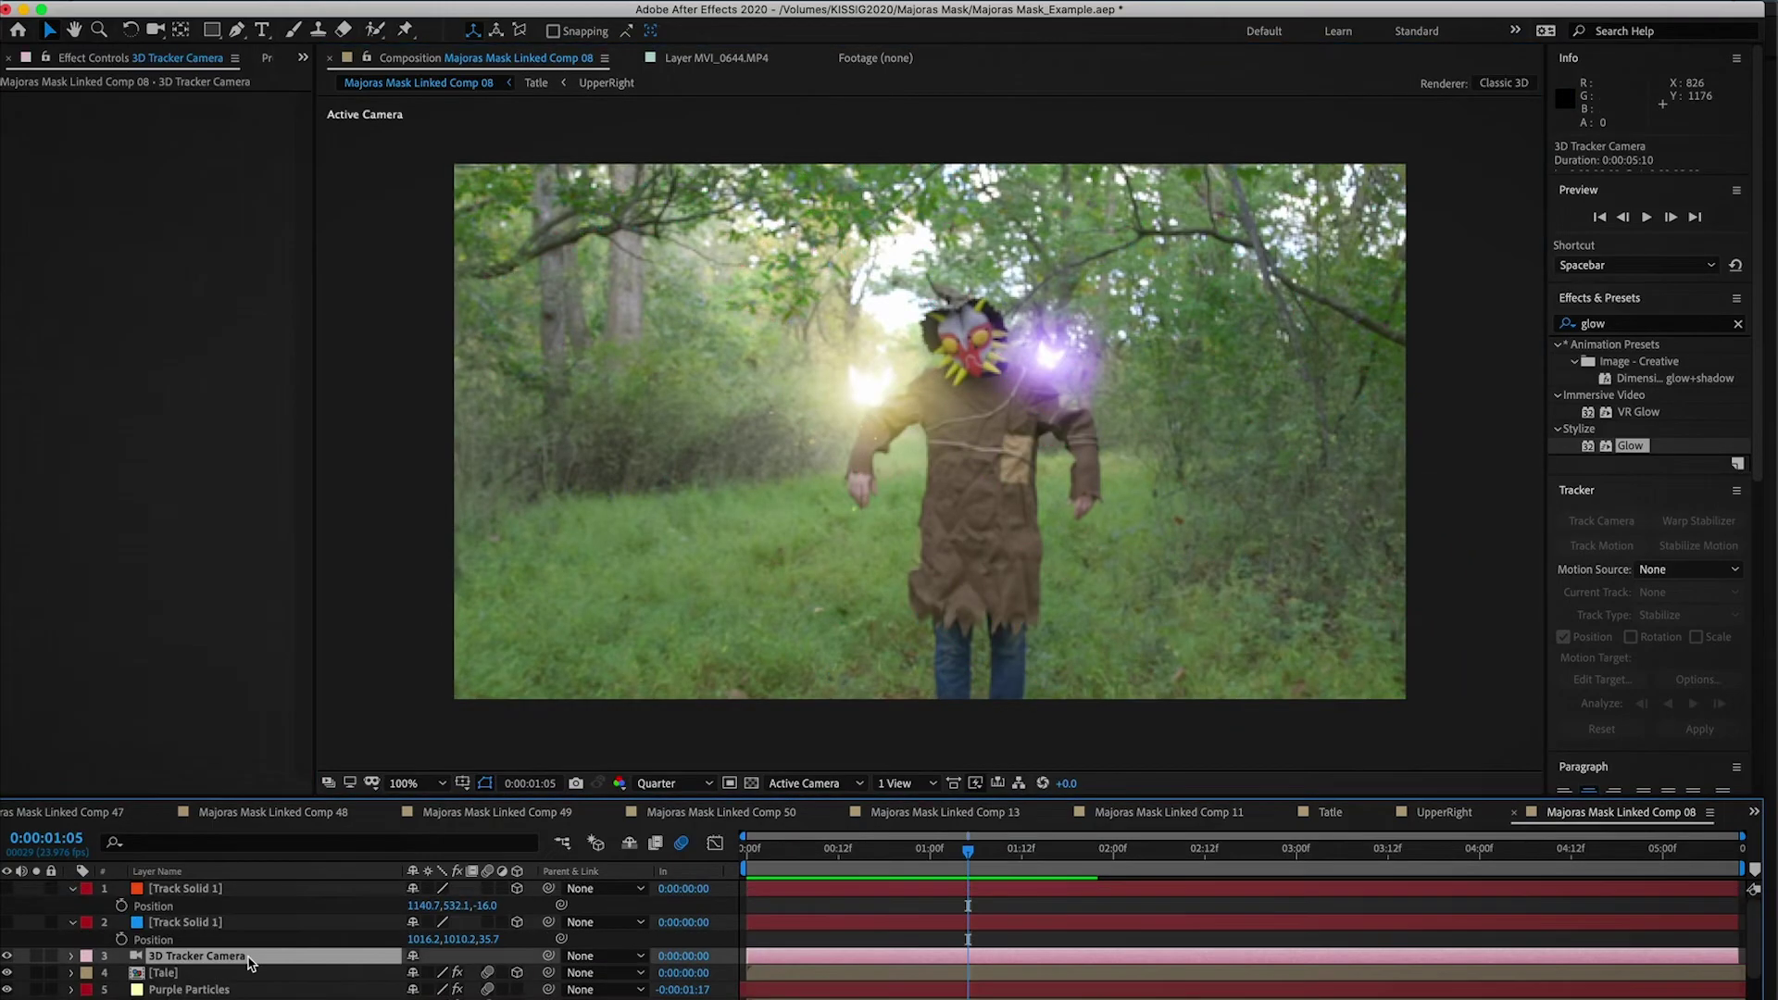
scroll(258, 884, down, 2)
scroll(258, 884, down, 1)
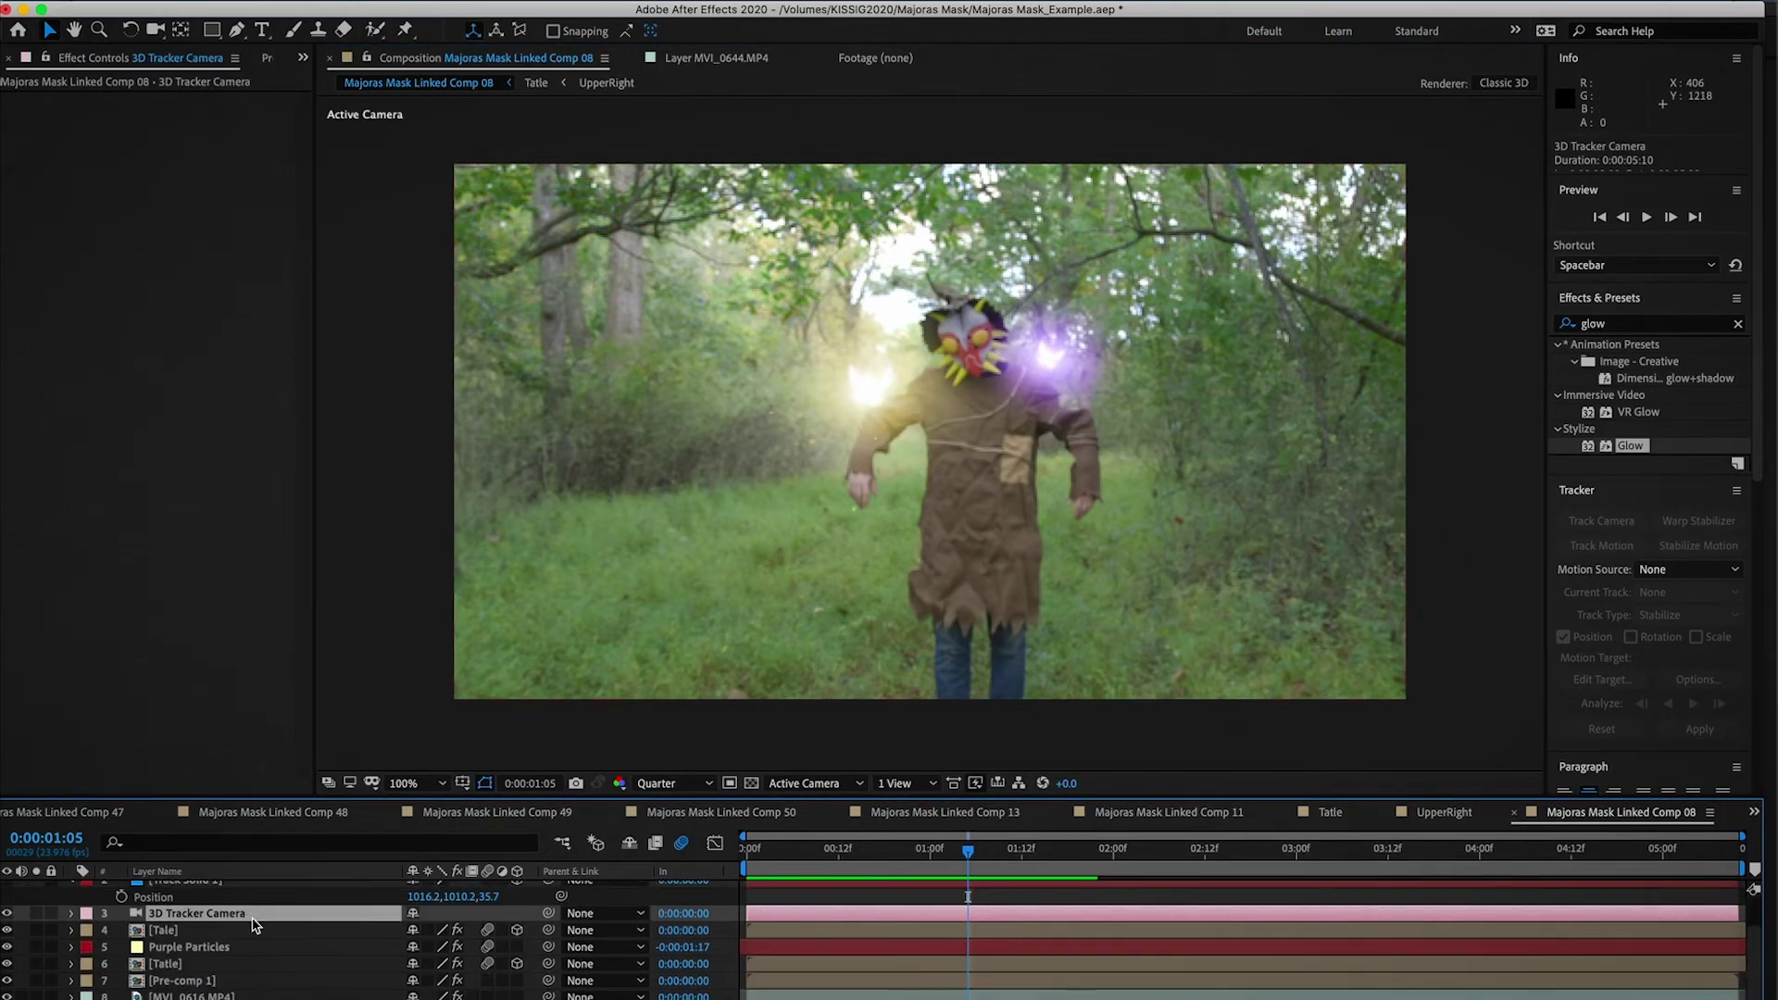
click(232, 993)
scroll(225, 868, up, 1)
click(218, 900)
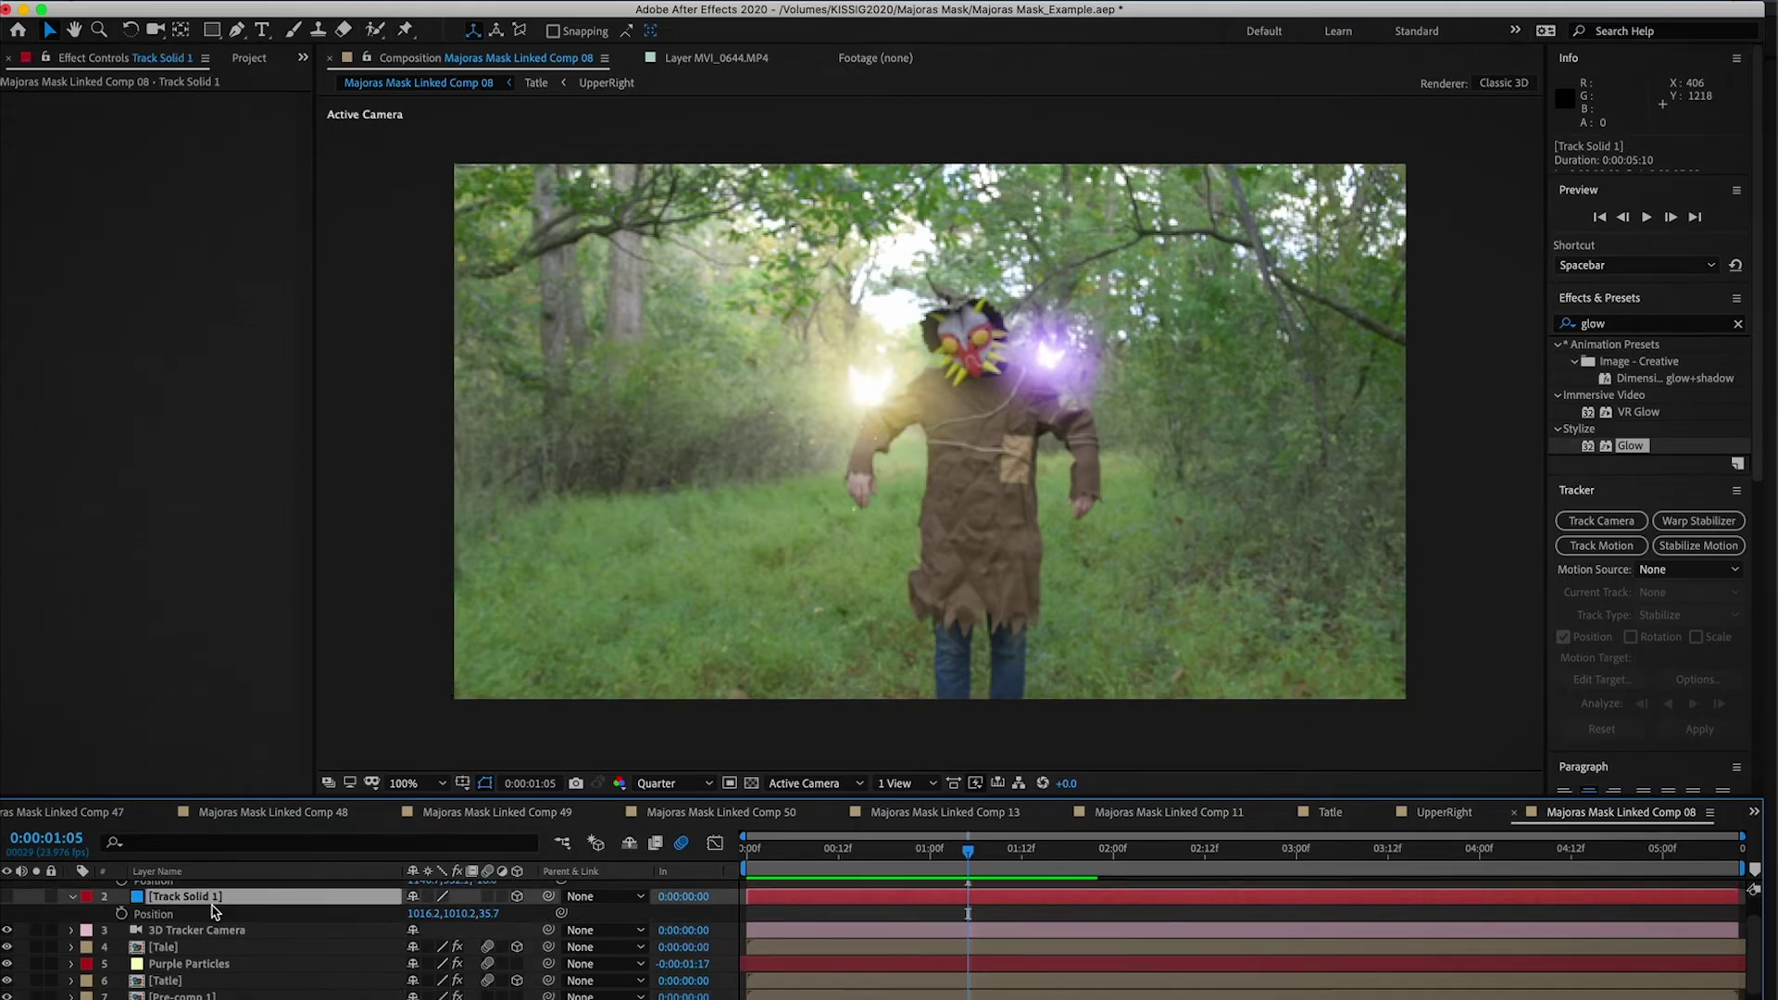
drag(963, 863, 808, 856)
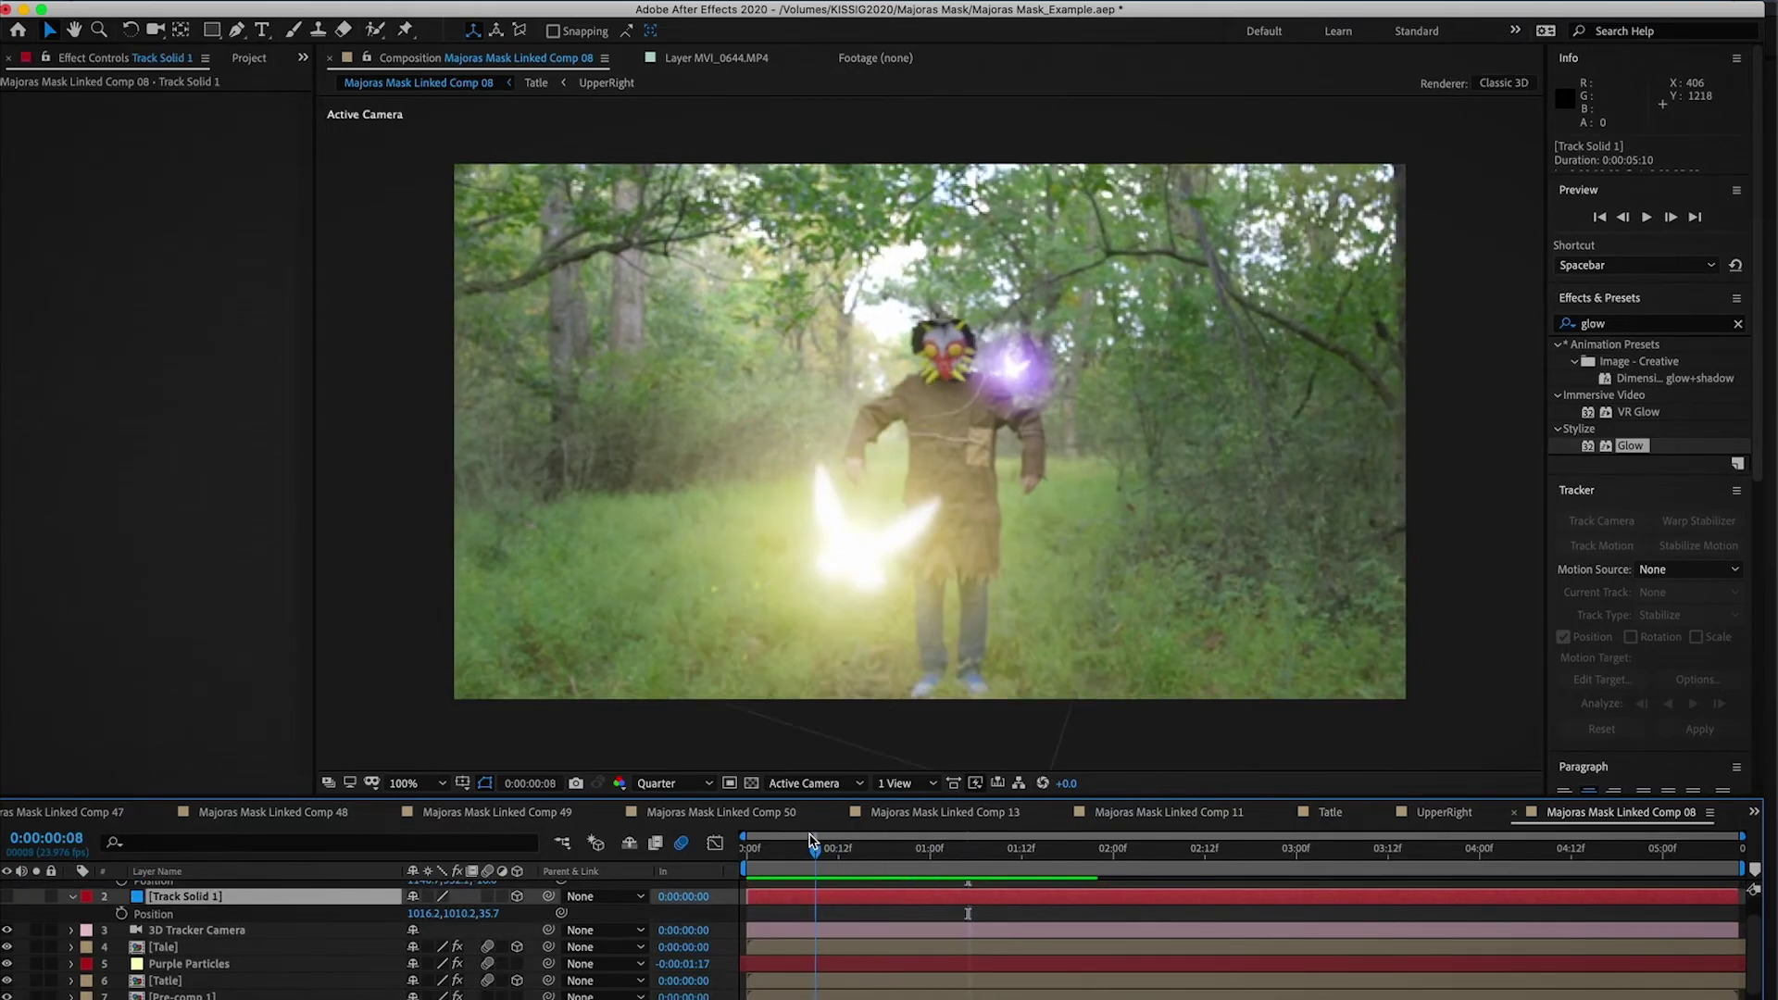
scroll(213, 972, down, 1)
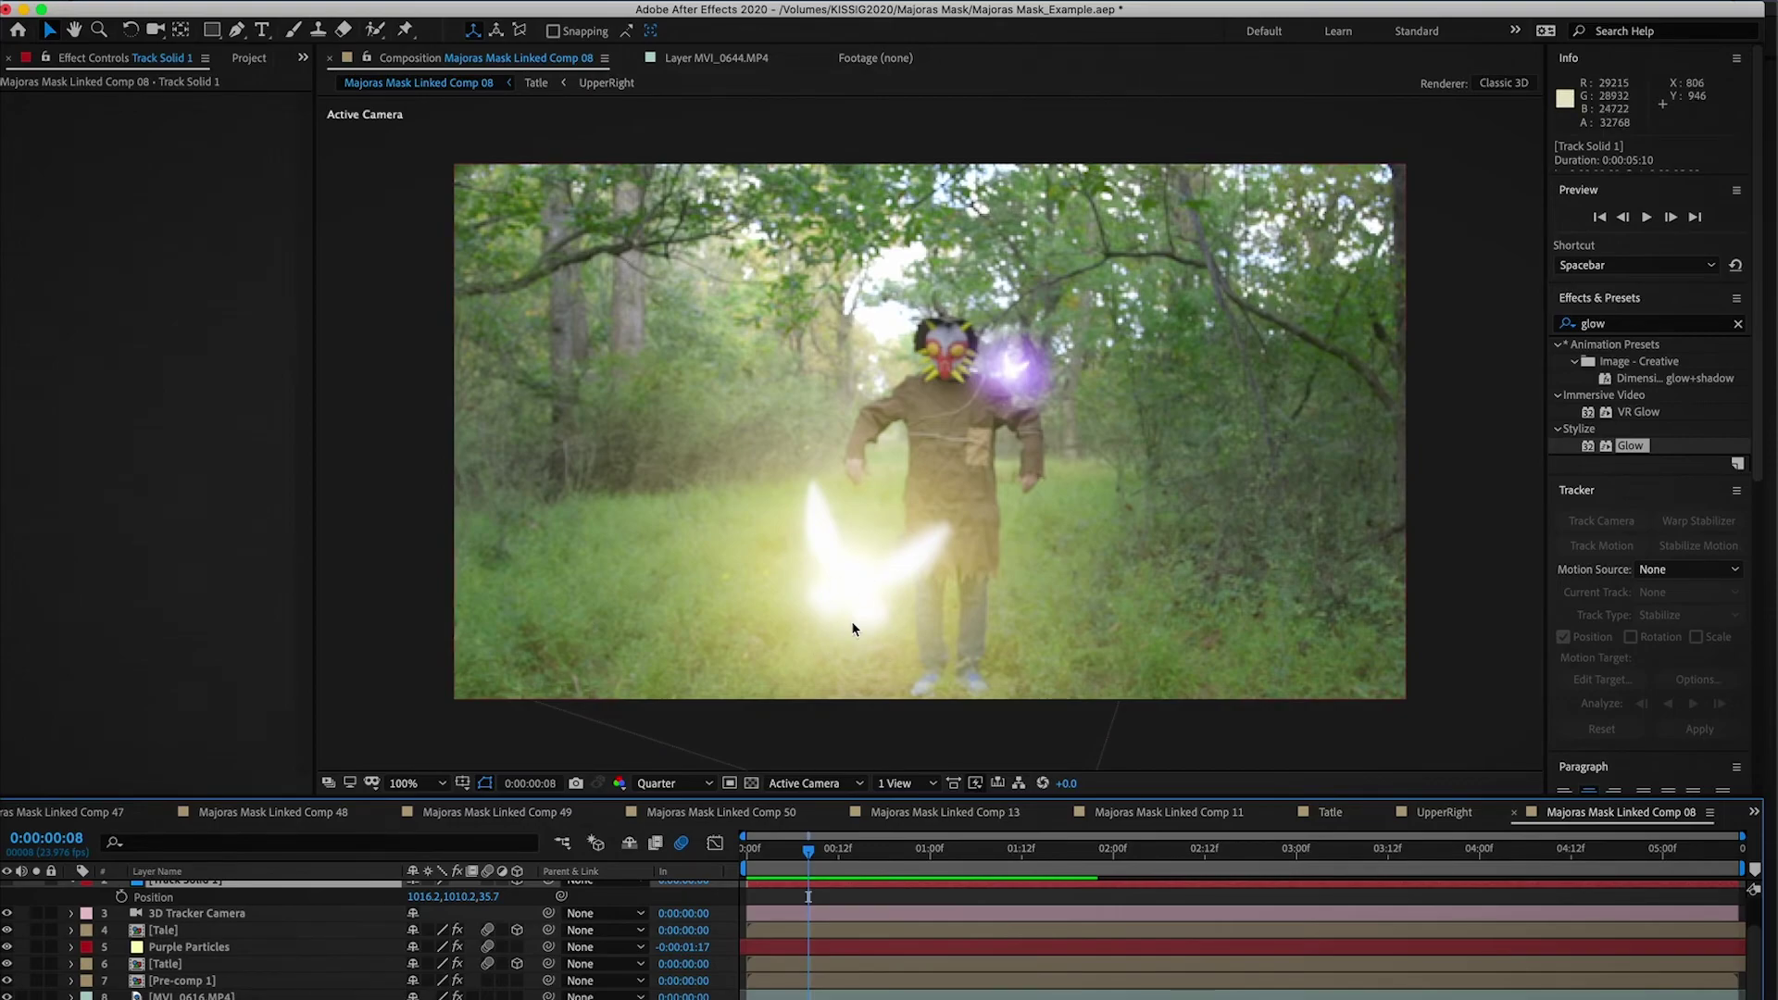
Step: Replay the fairies' entrance several times from the beginning of the shot, and return to 0:00:00:01
drag(875, 859, 720, 805)
key(space)
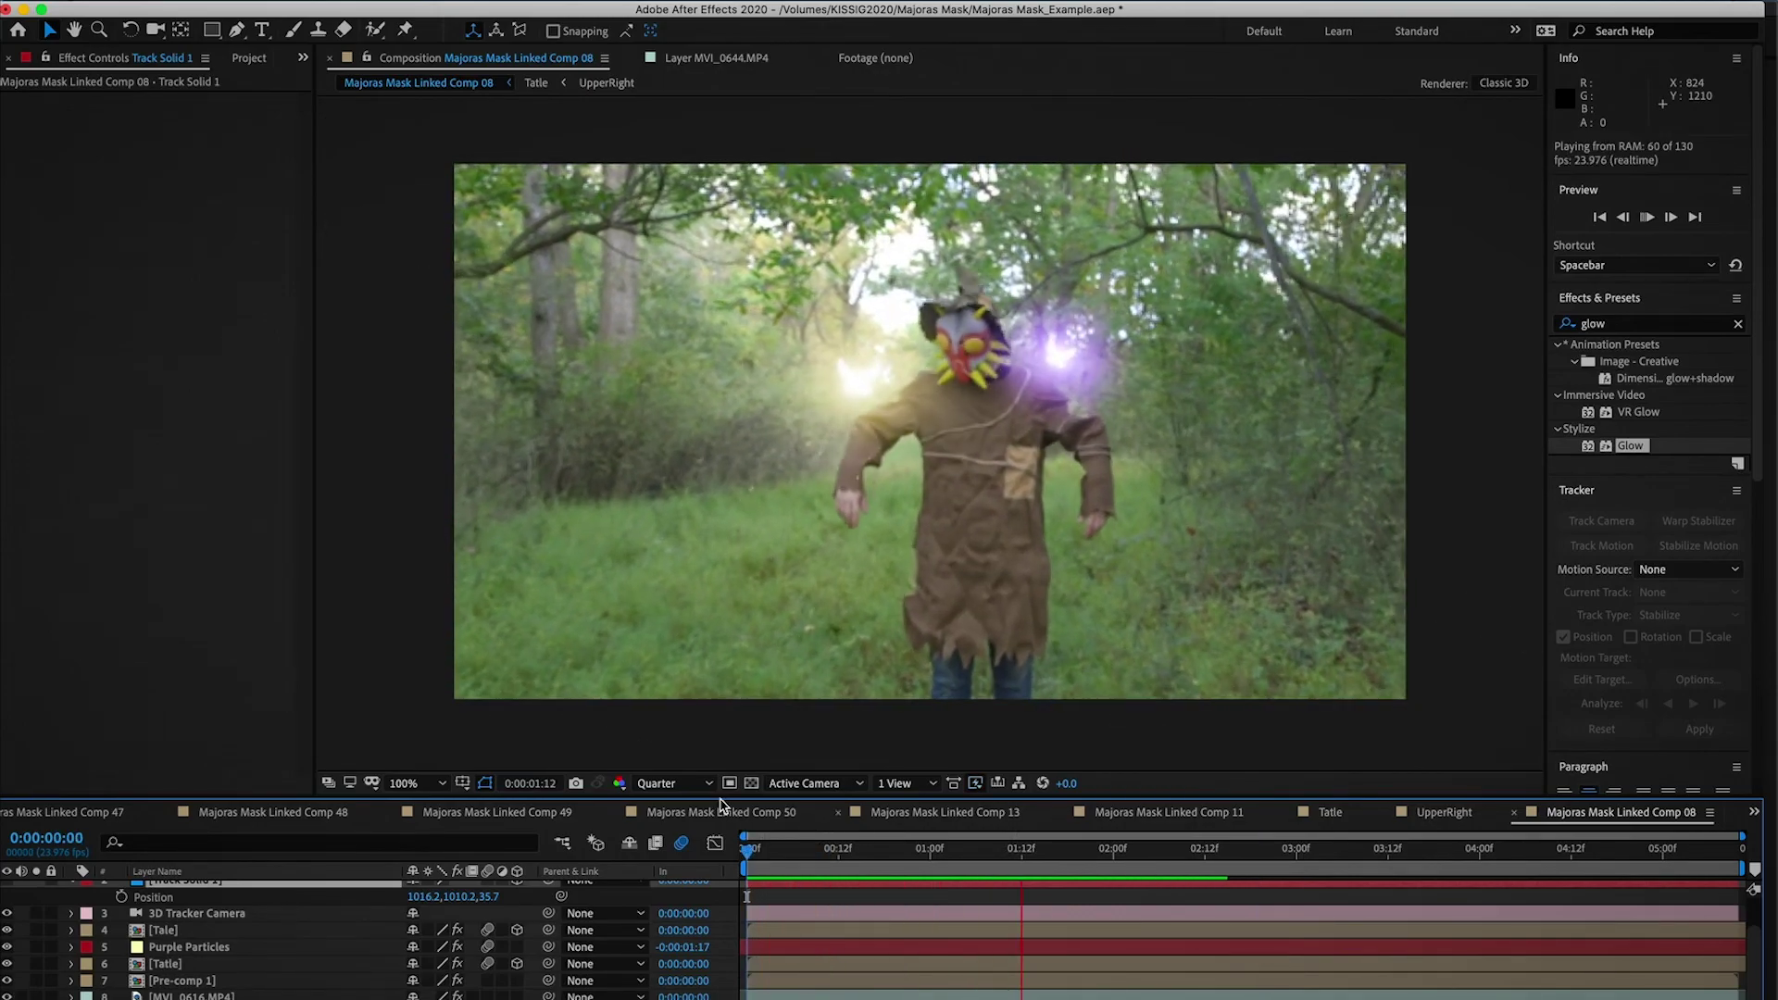
key(space)
click(885, 847)
drag(884, 847, 824, 847)
key(space)
key(space)
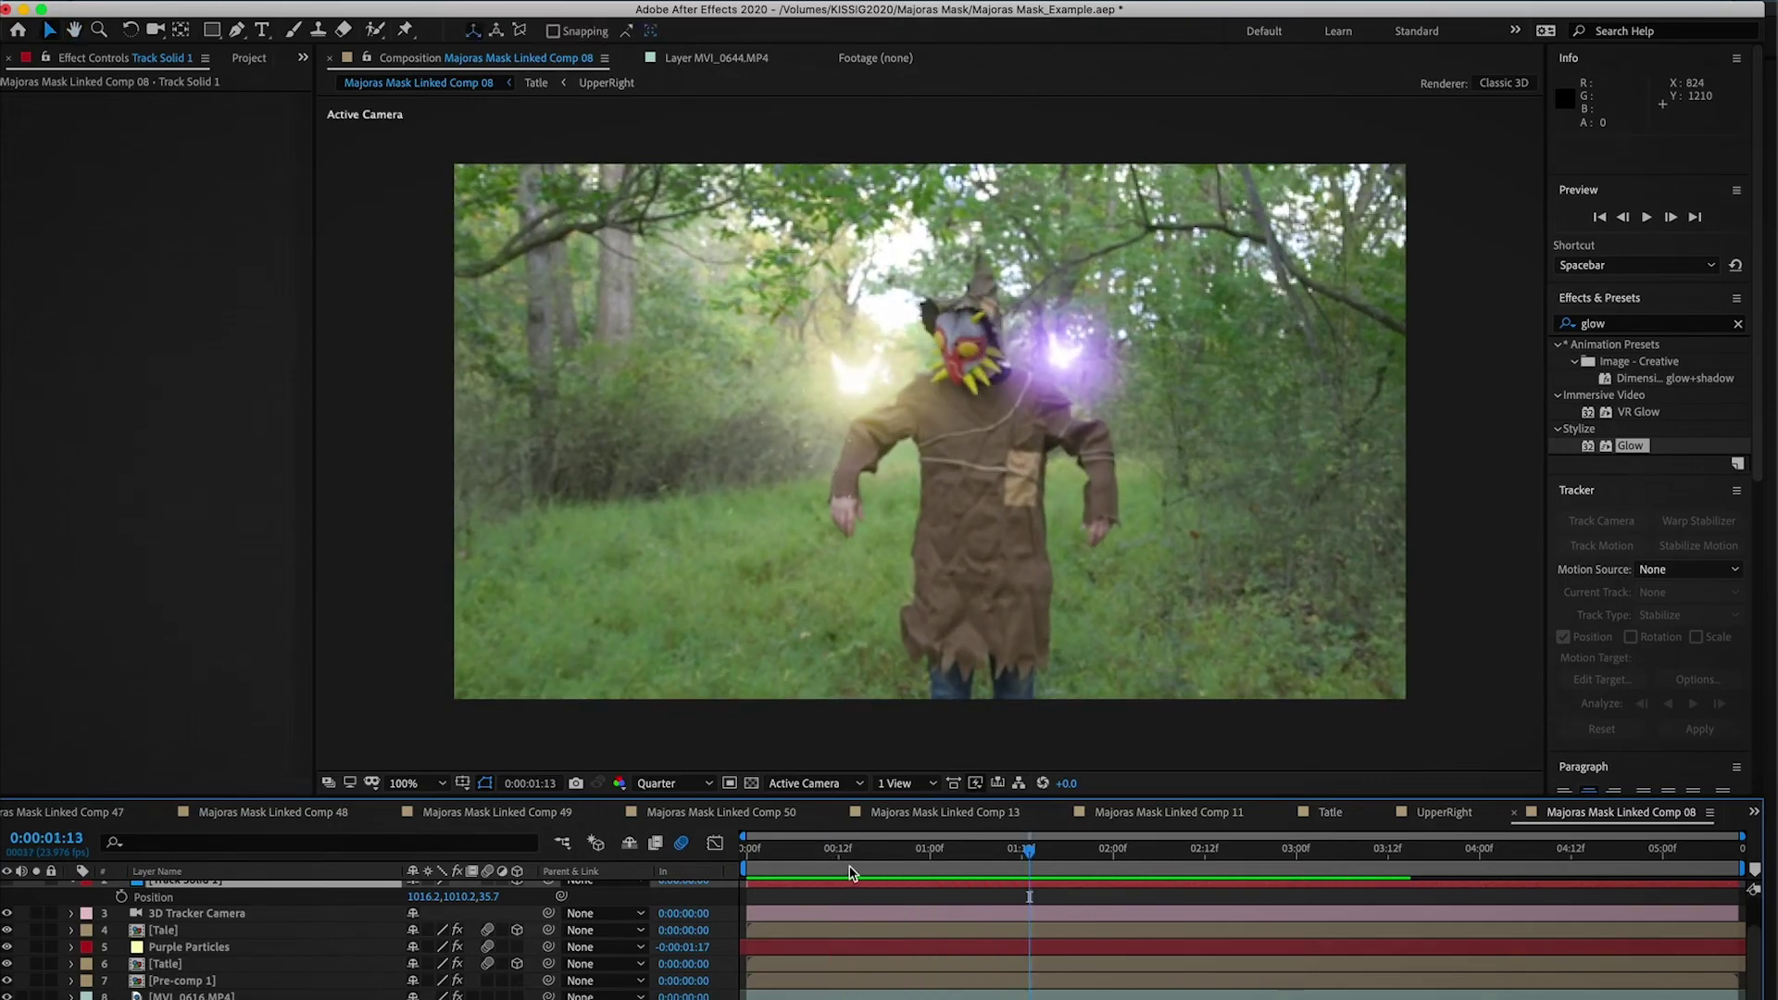
drag(837, 849, 793, 849)
key(space)
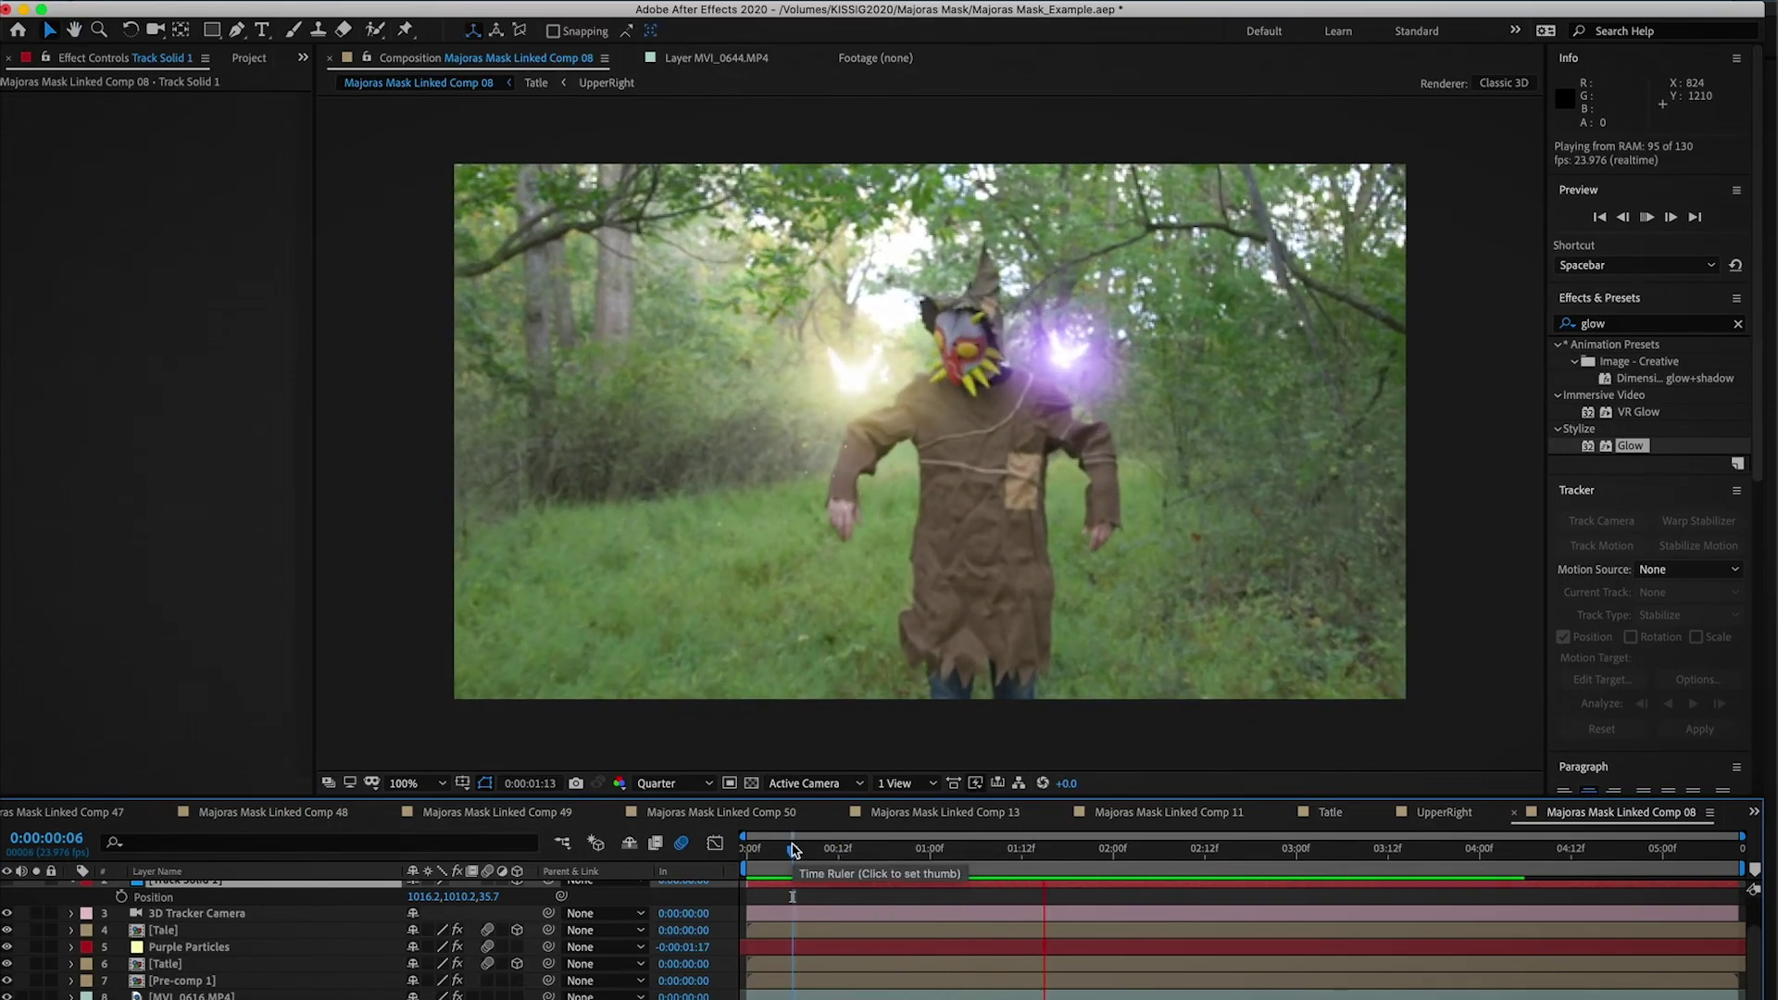
click(754, 847)
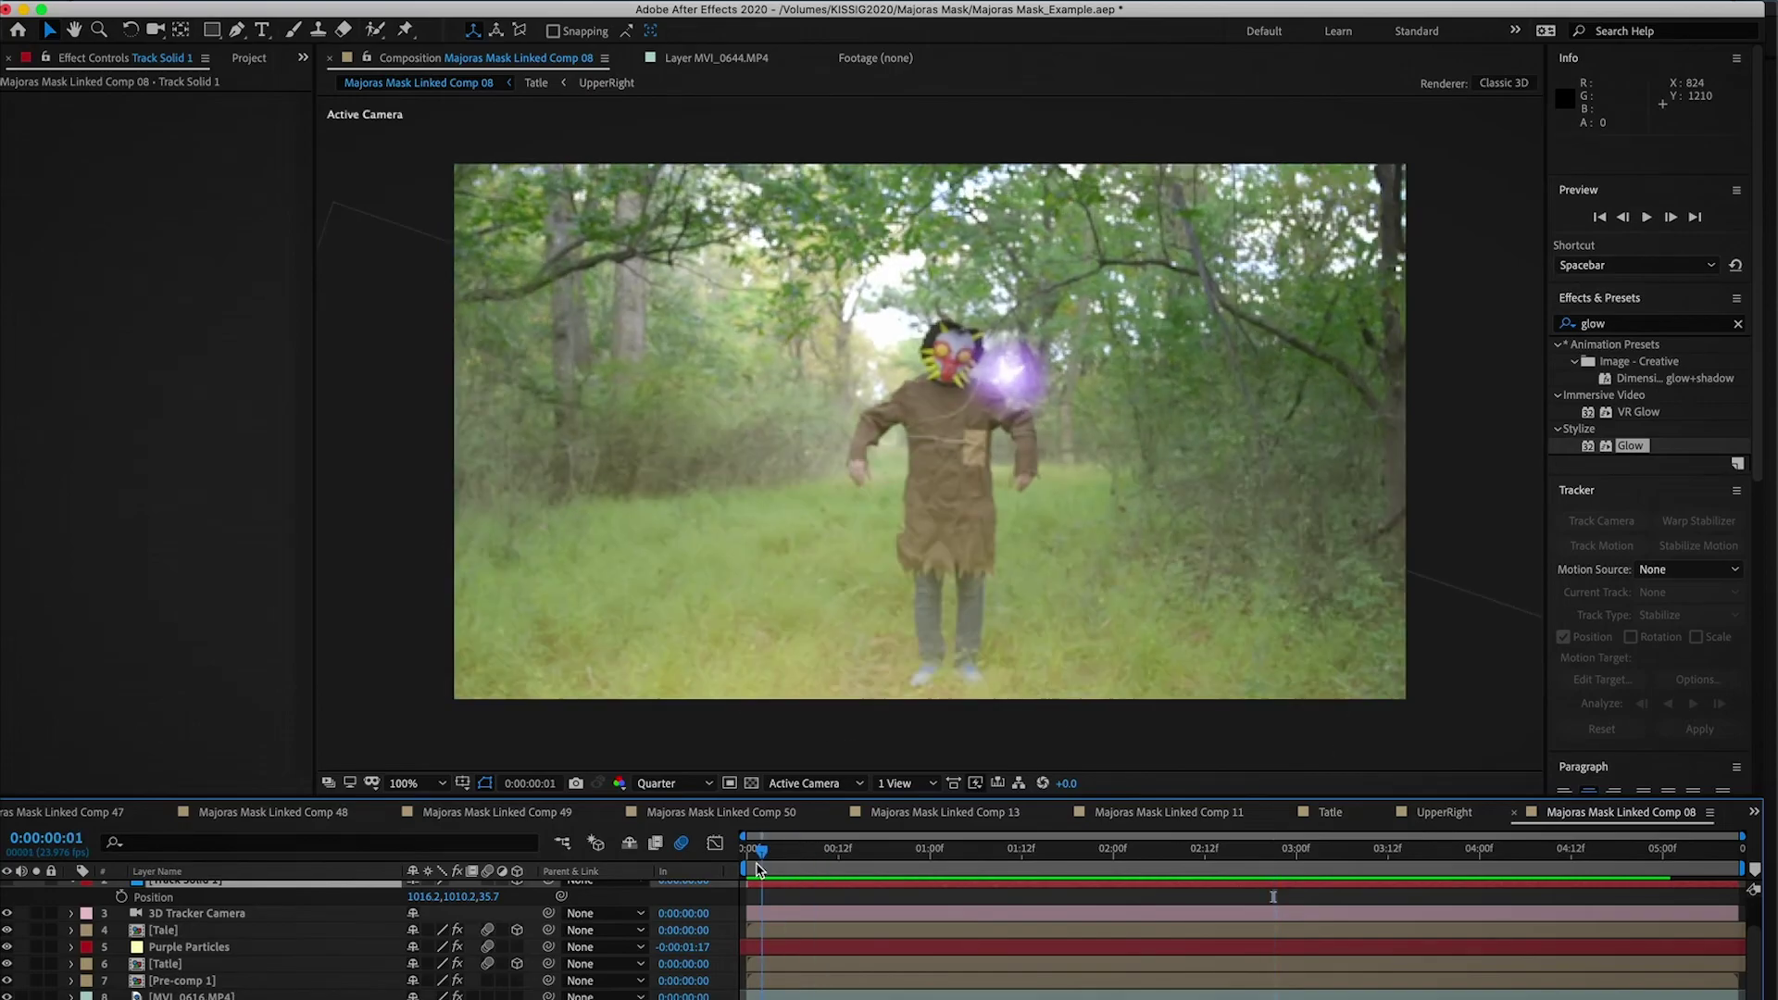
Step: Select the Tatle layer, play back its flight, view its mask and motion path at 0:00:03:05, and deselect it
click(243, 963)
key(space)
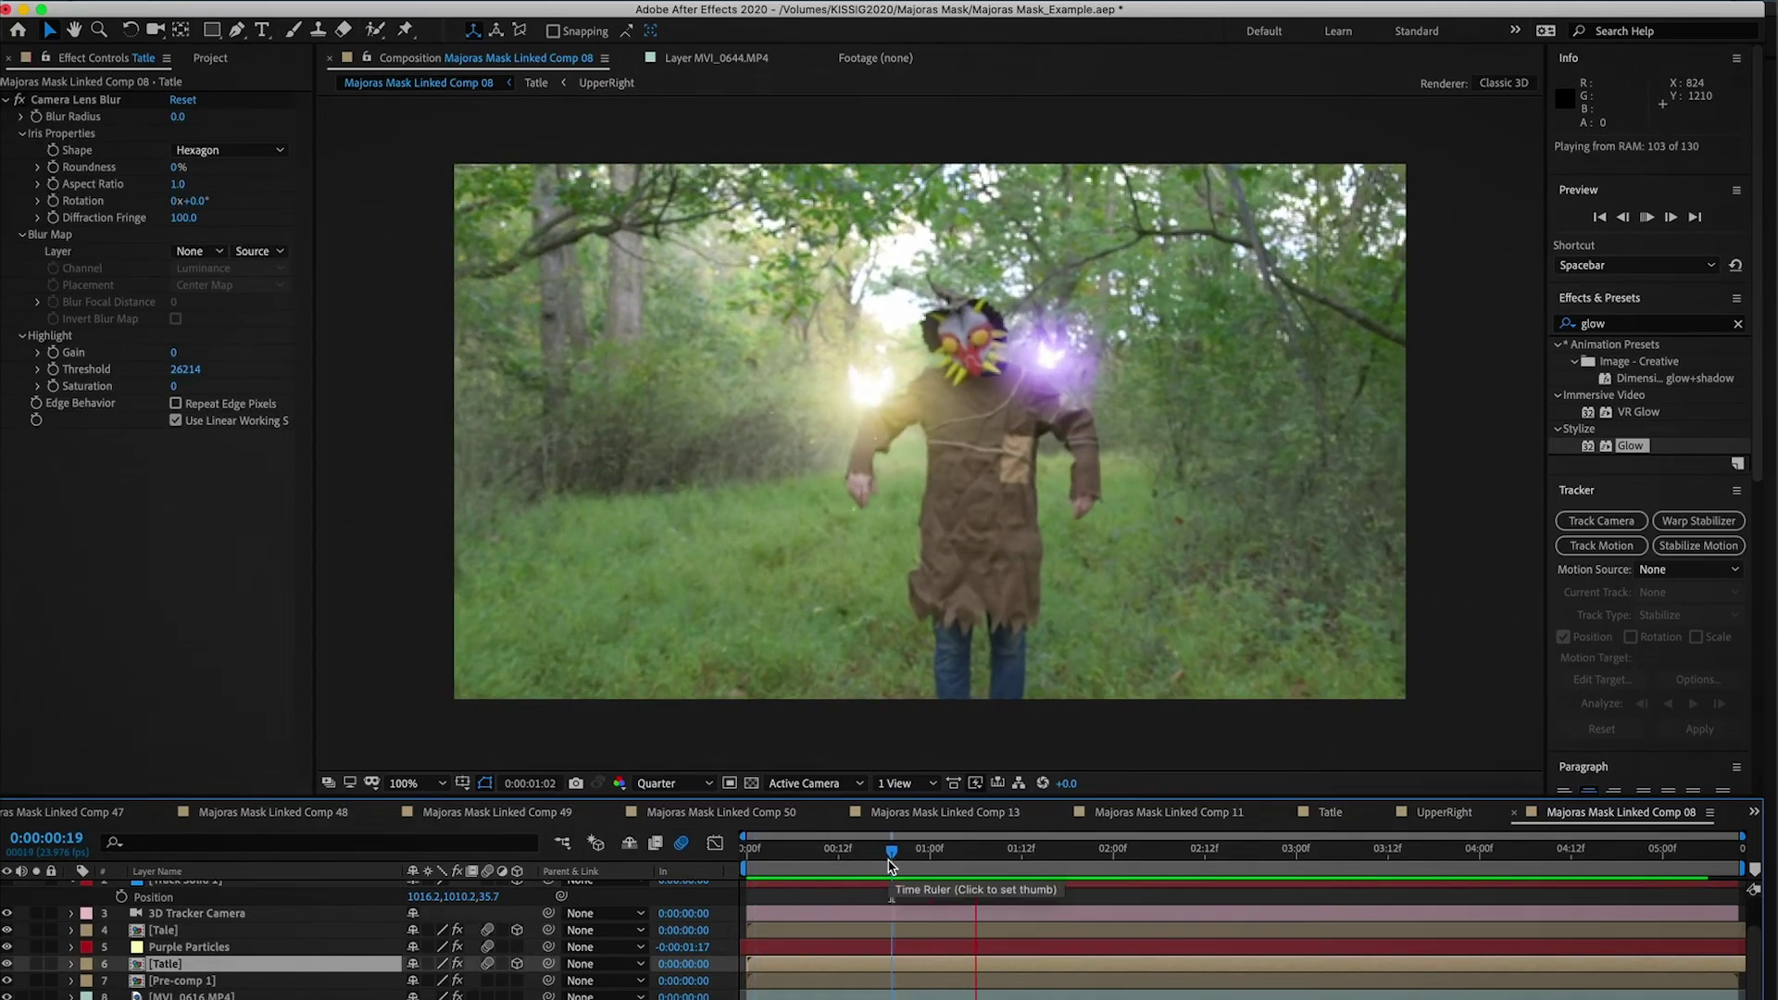
key(space)
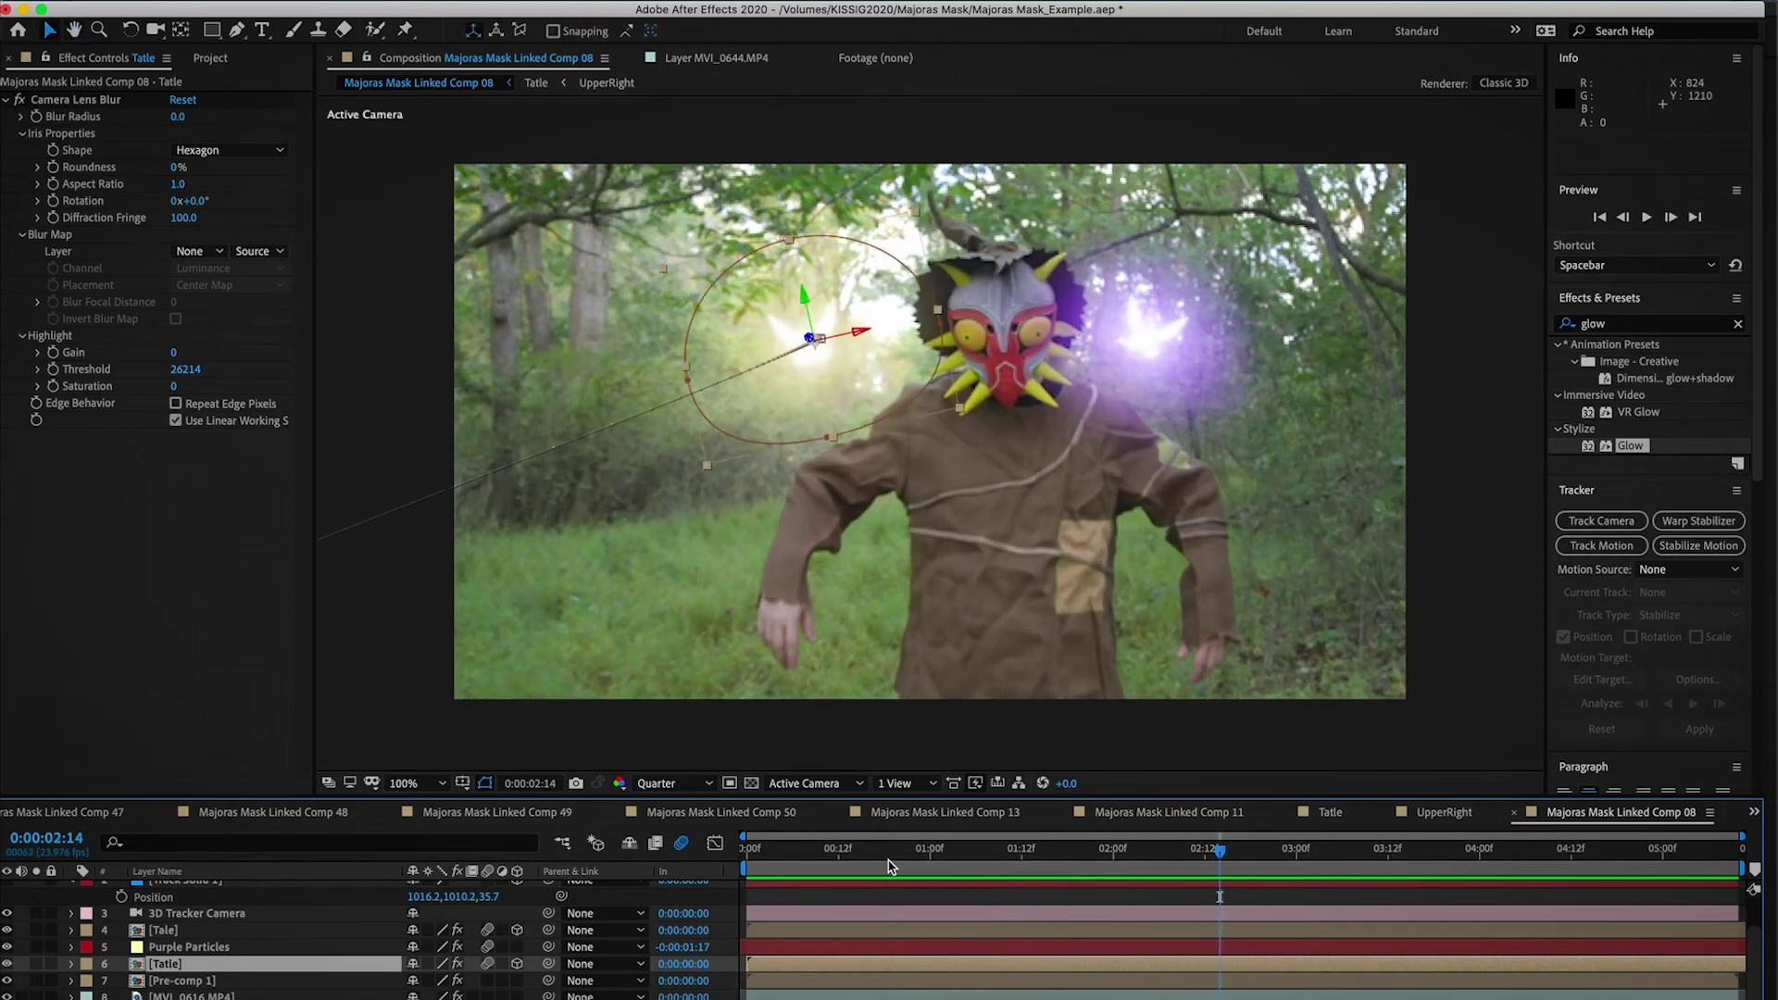
click(1335, 852)
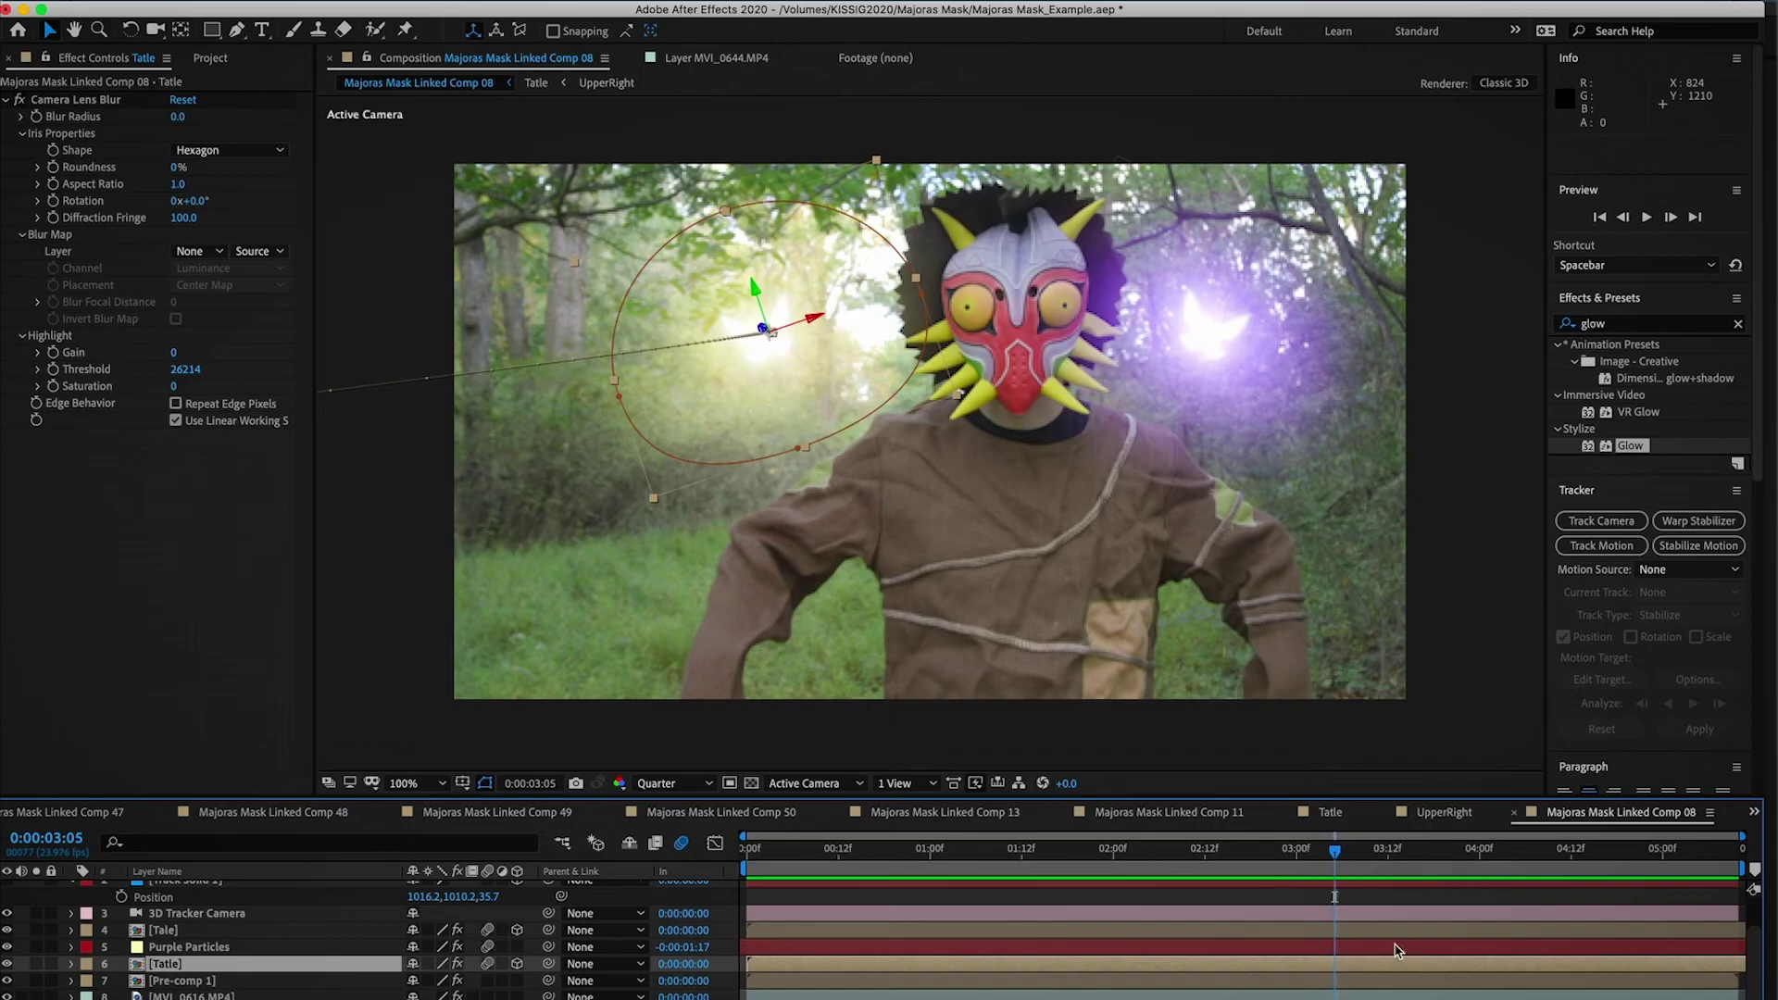
key(F2)
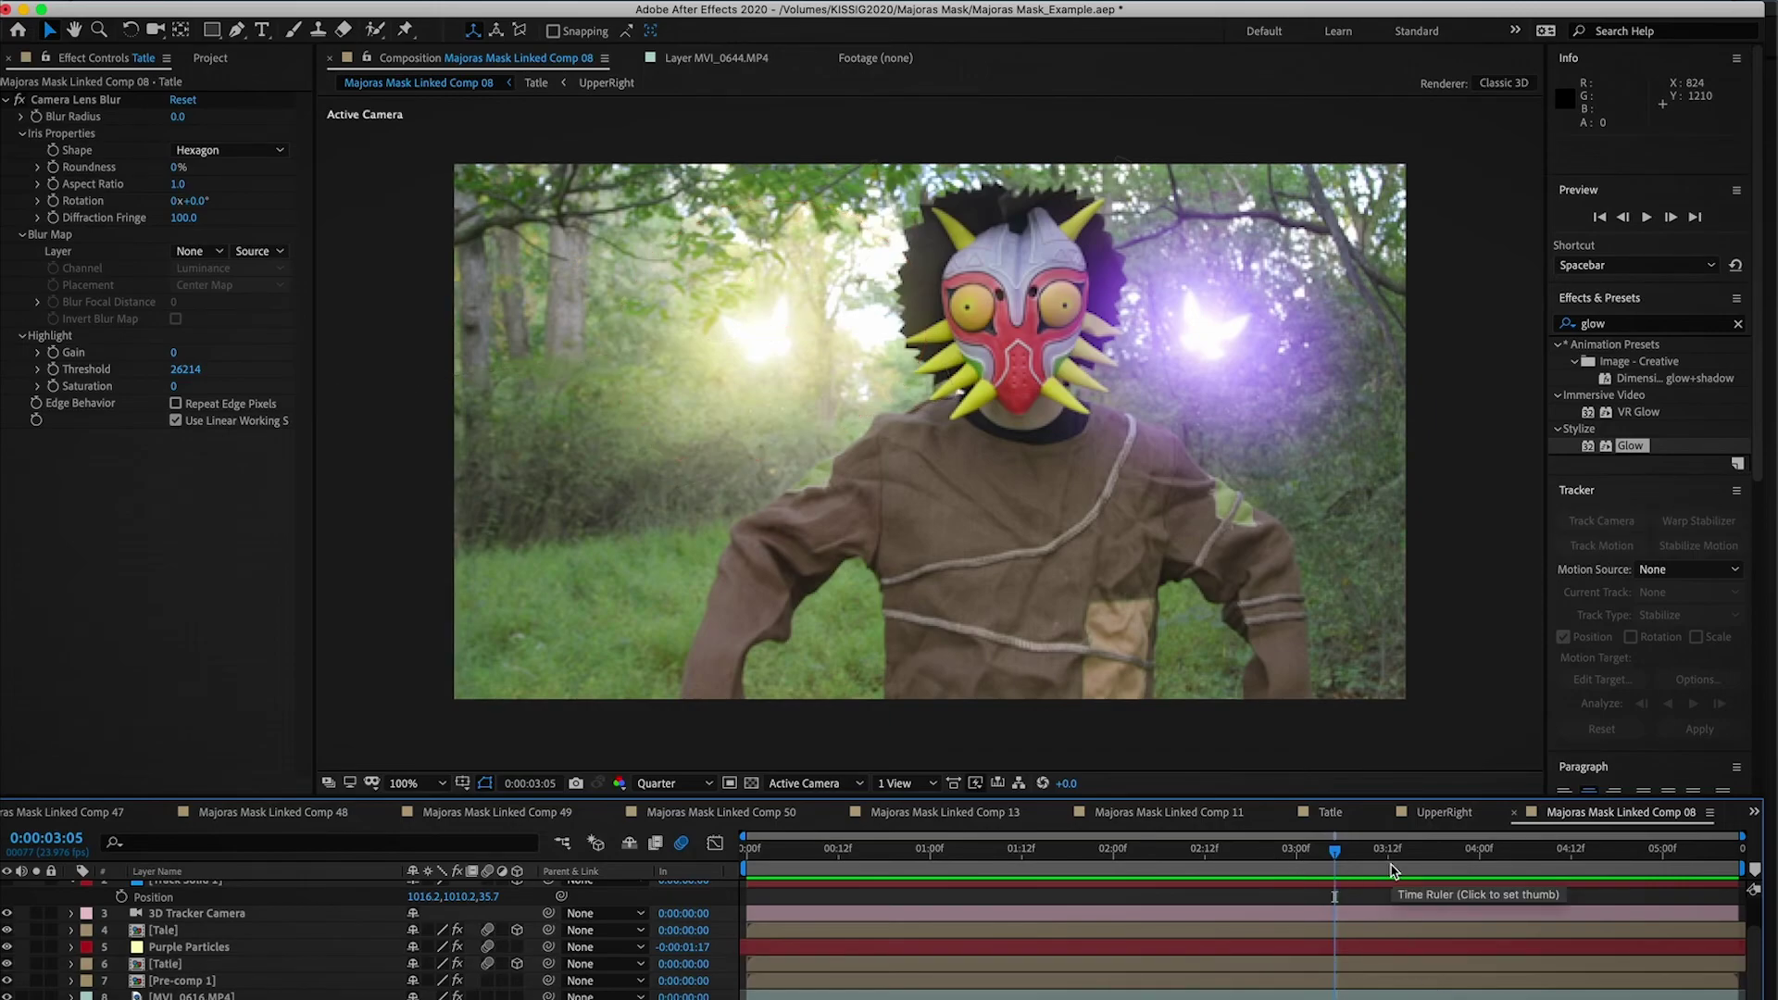